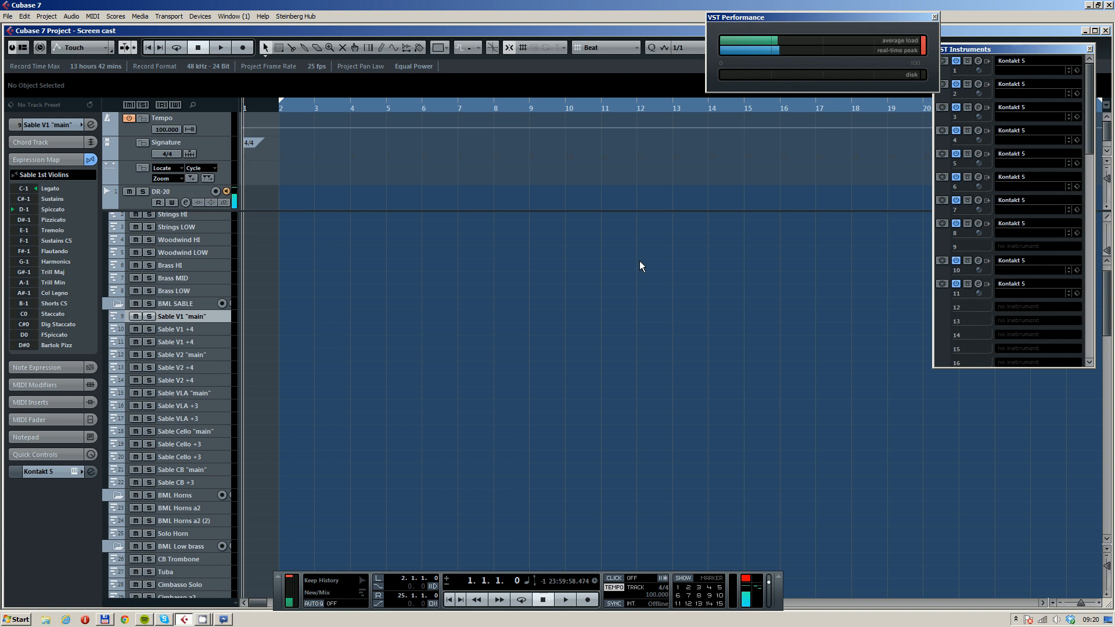
Inspect the expression maps of the Sable V2 +4, Sable V1 "main", Sable Cello +3 and BML Horns a2 tracks
scroll(454, 310, up, 1)
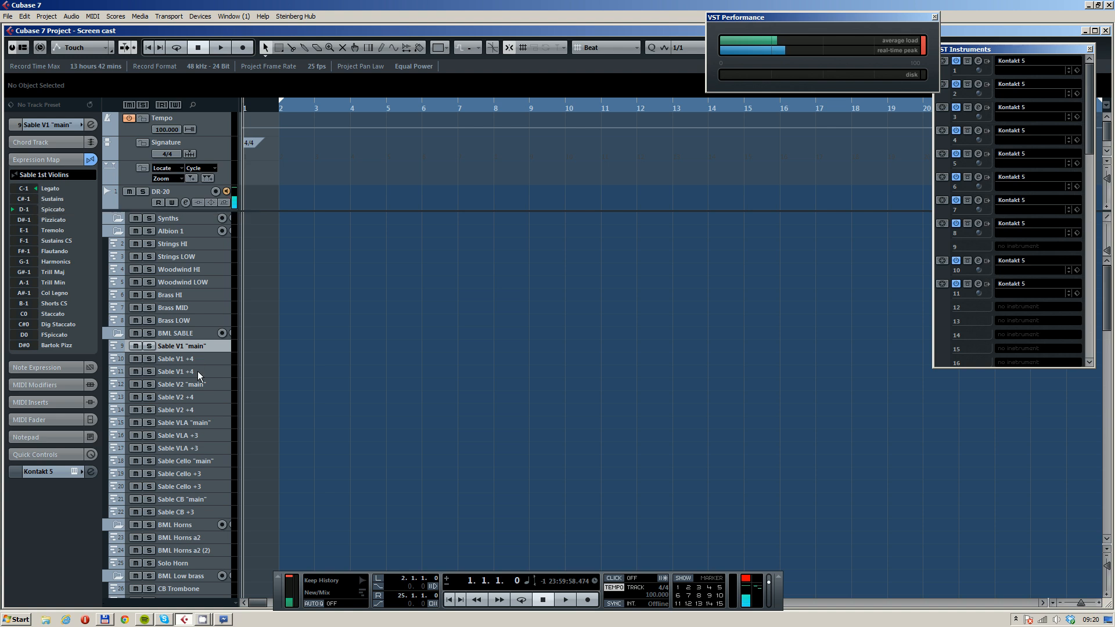
click(198, 397)
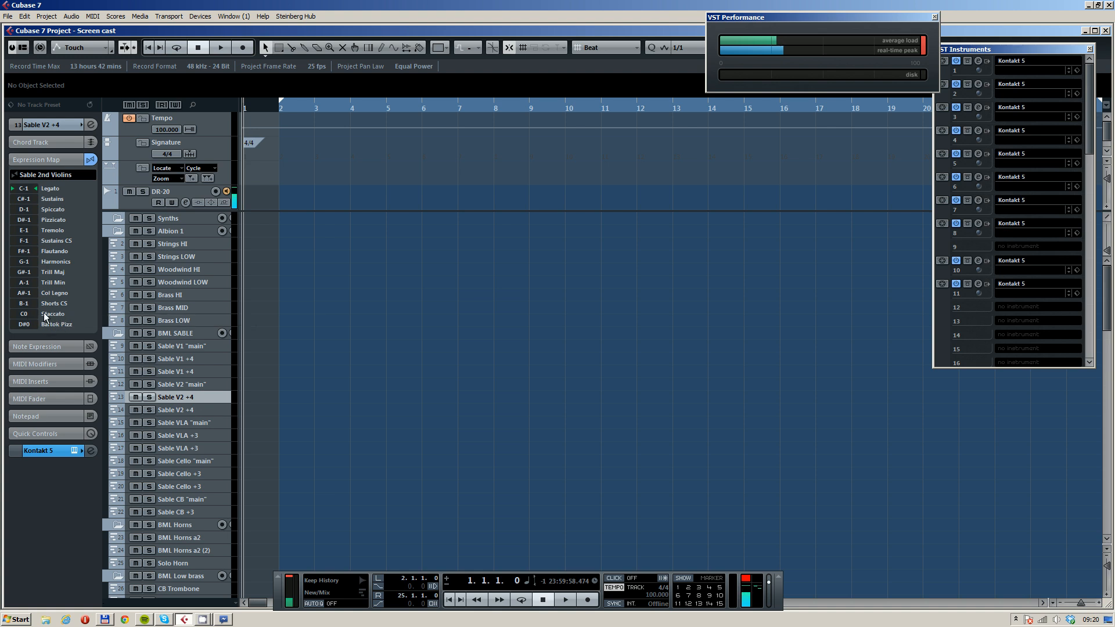
click(204, 348)
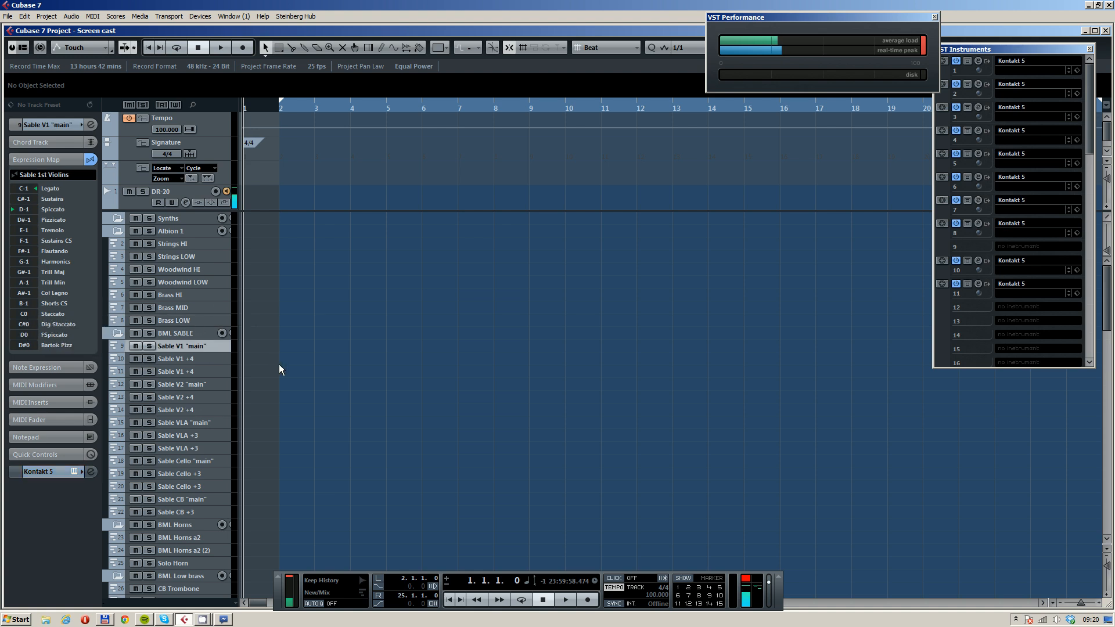
click(213, 486)
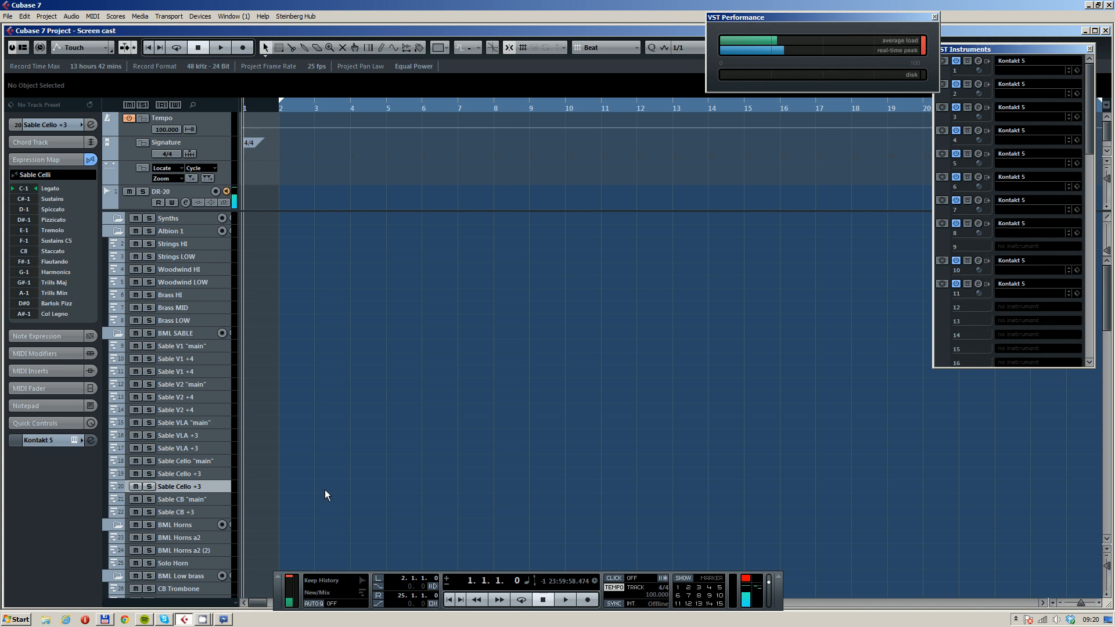
scroll(340, 456, down, 6)
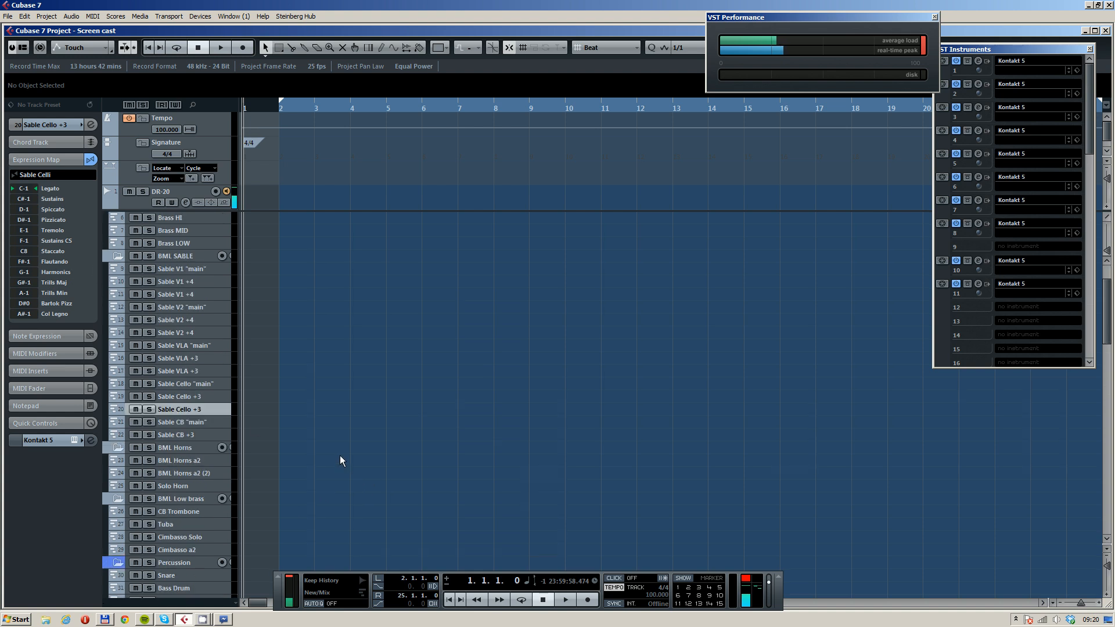
click(183, 345)
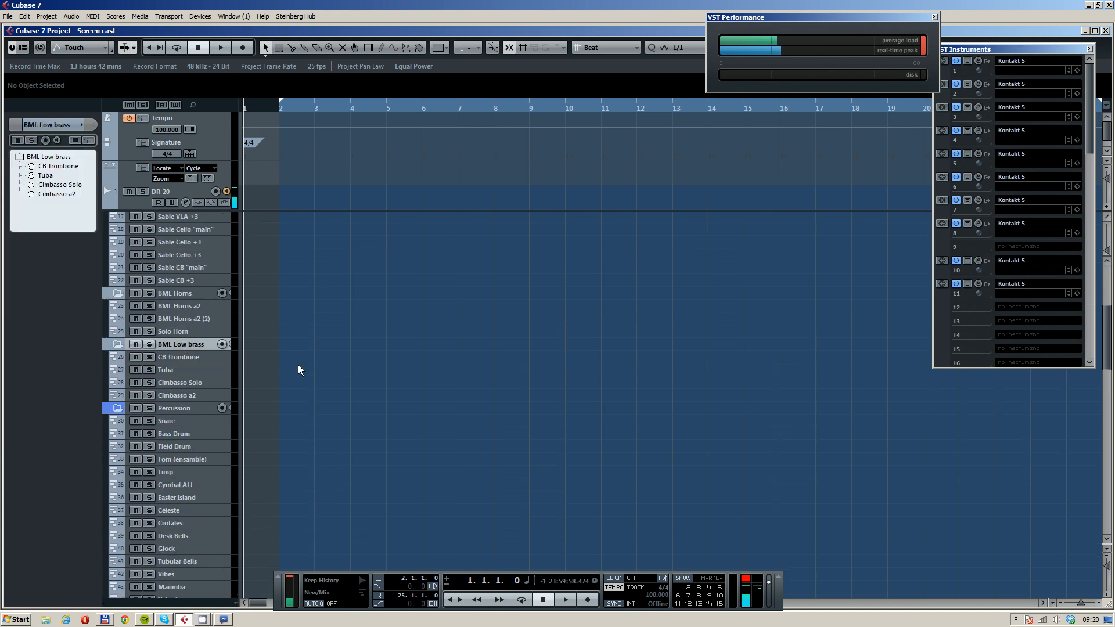
click(196, 306)
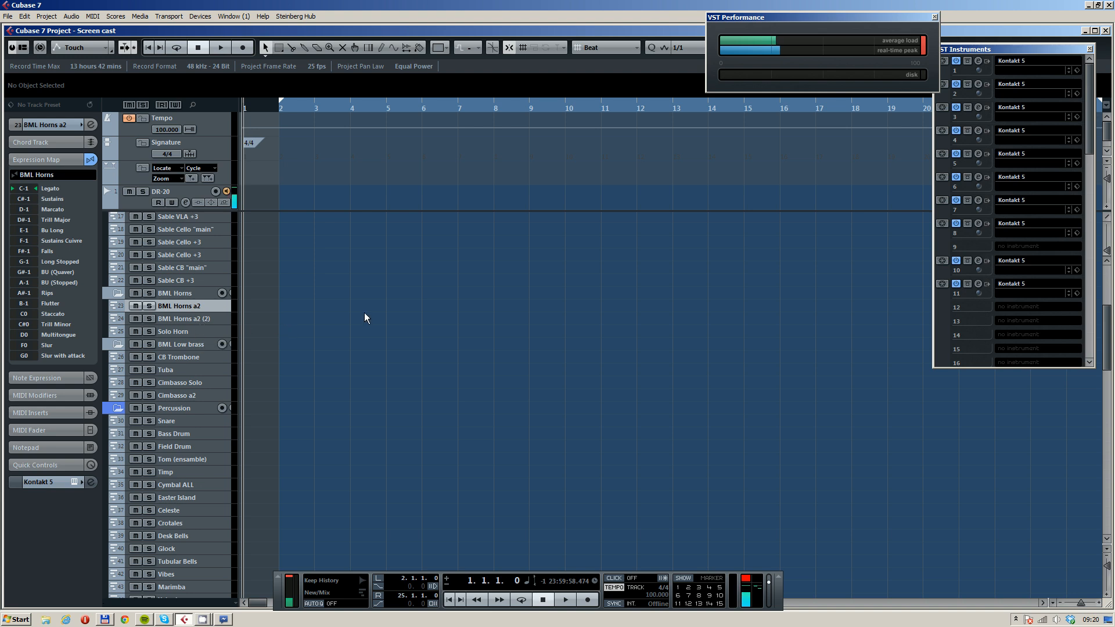
Set the left locator to bar 2 on the project ruler
scroll(309, 244, up, 3)
drag(308, 244, 455, 325)
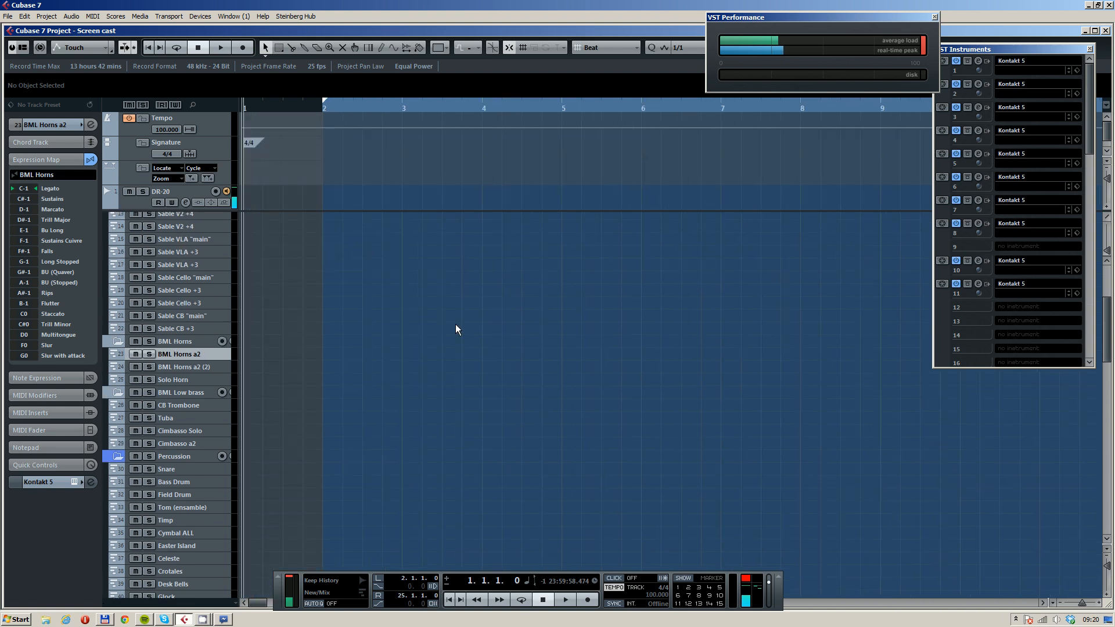
scroll(424, 380, up, 5)
scroll(439, 360, down, 2)
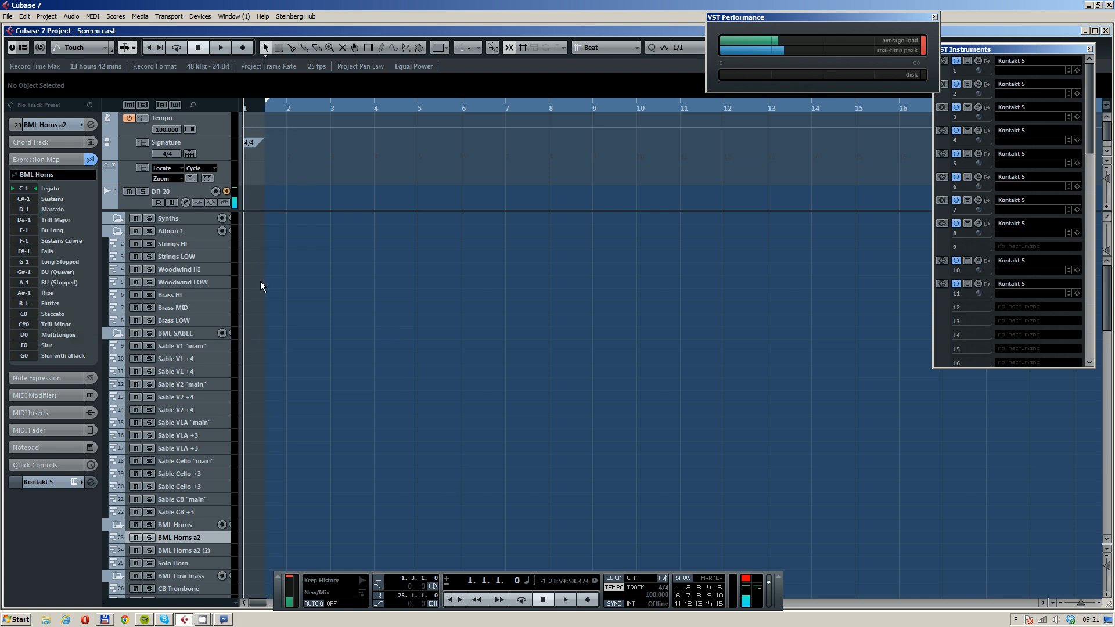
scroll(260, 281, up, 3)
ctrl+click(340, 108)
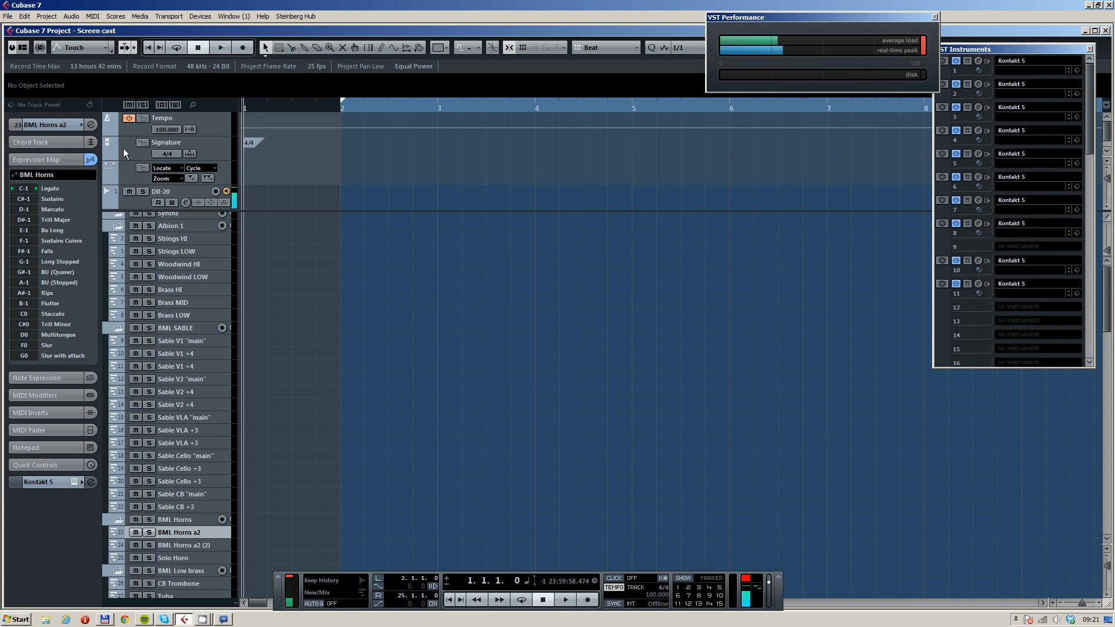
scroll(430, 370, up, 1)
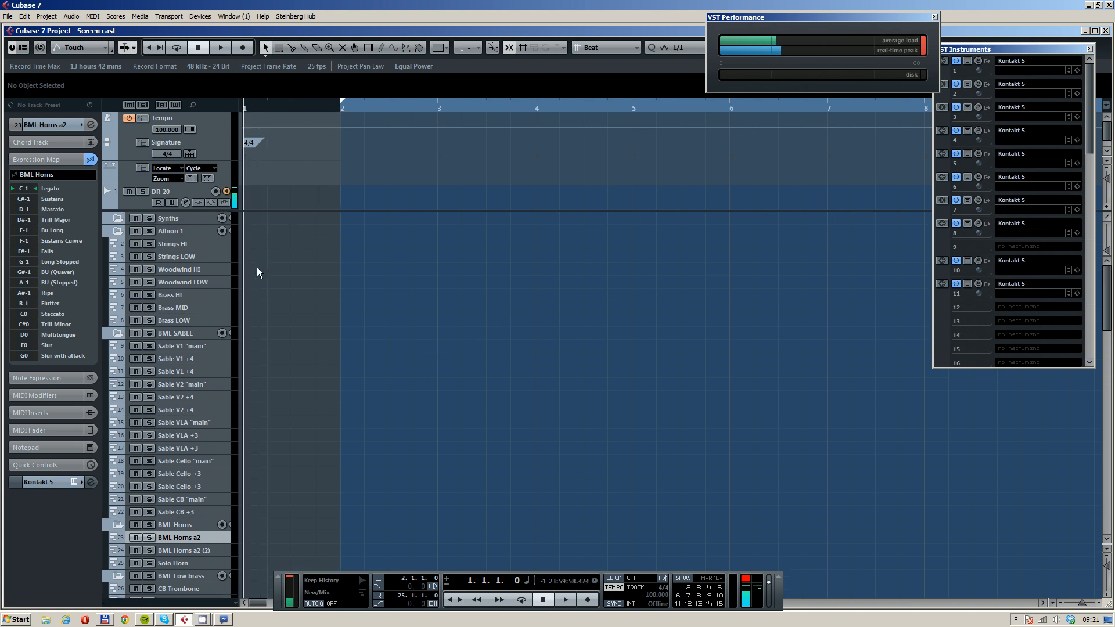
Play the project briefly from bar 1 and turn on the metronome click
key(space)
key(space)
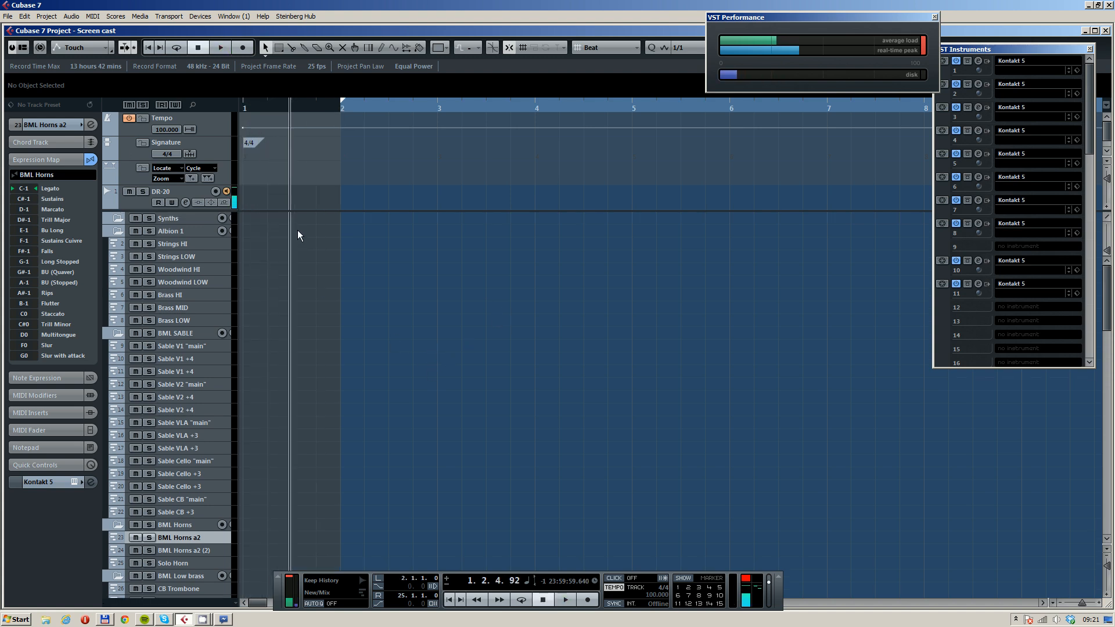
key(c)
Set the locator range on the project ruler from bar 2 to bar 19
drag(292, 101, 265, 116)
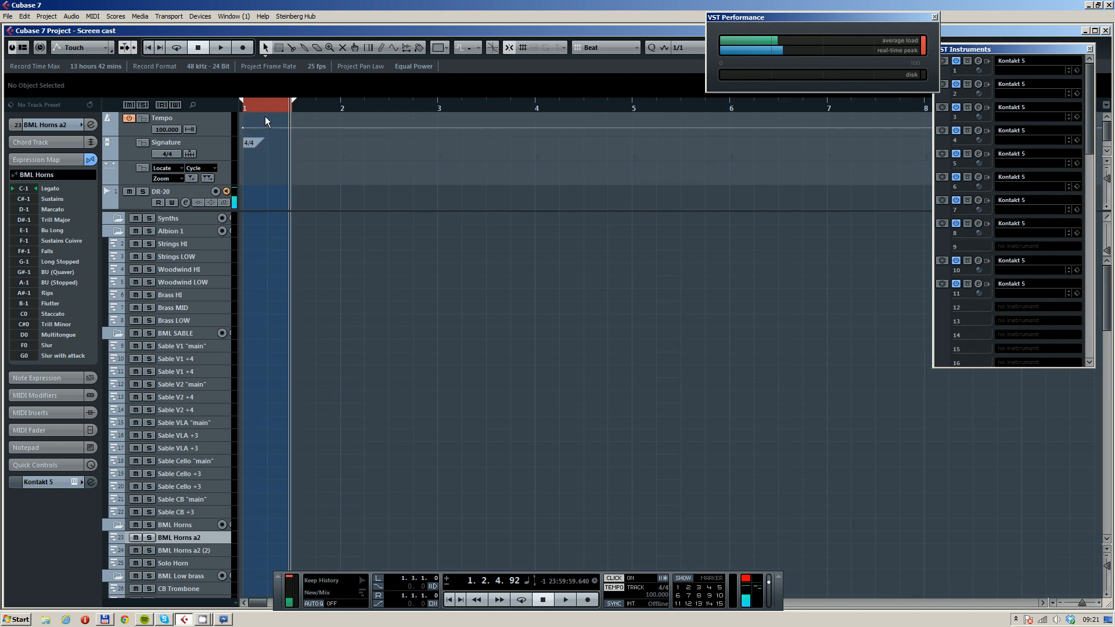
drag(354, 106, 656, 106)
click(343, 110)
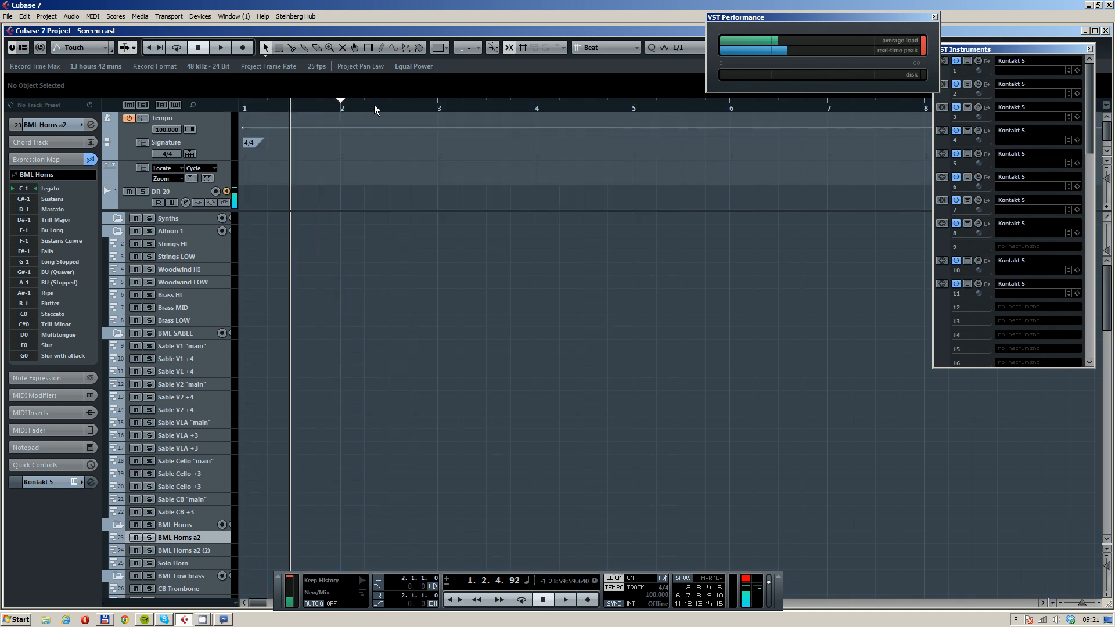
drag(374, 104, 729, 105)
key(g)
key(g)
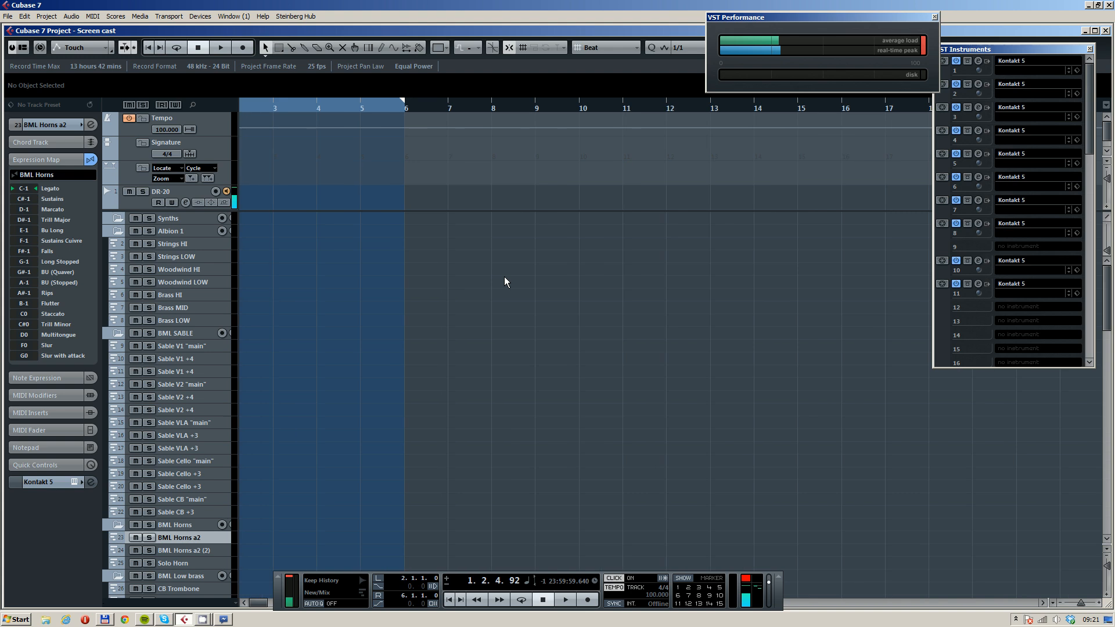
drag(473, 109, 675, 111)
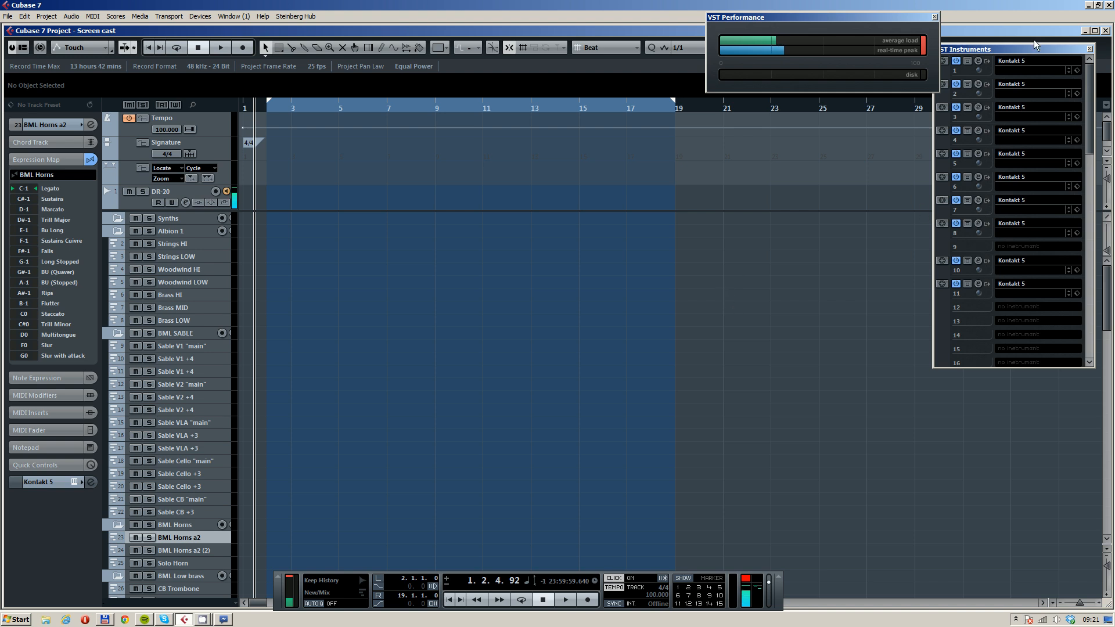
Review the Low Brass instruments loaded in Kontakt 5 in instrument slot 11, and close its window
click(978, 284)
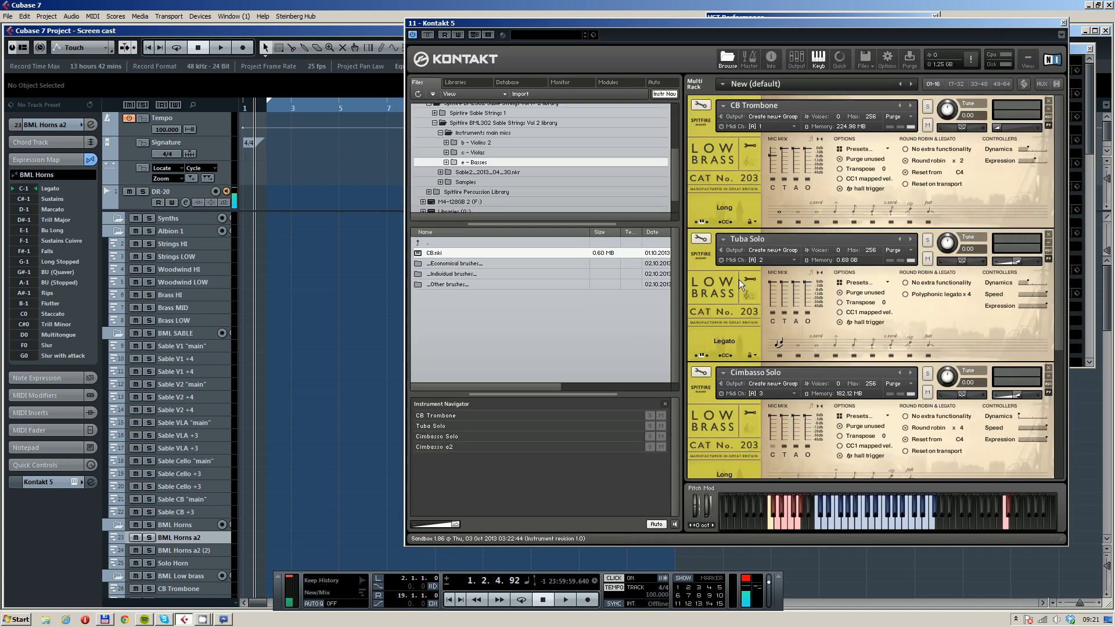
drag(688, 23, 647, 20)
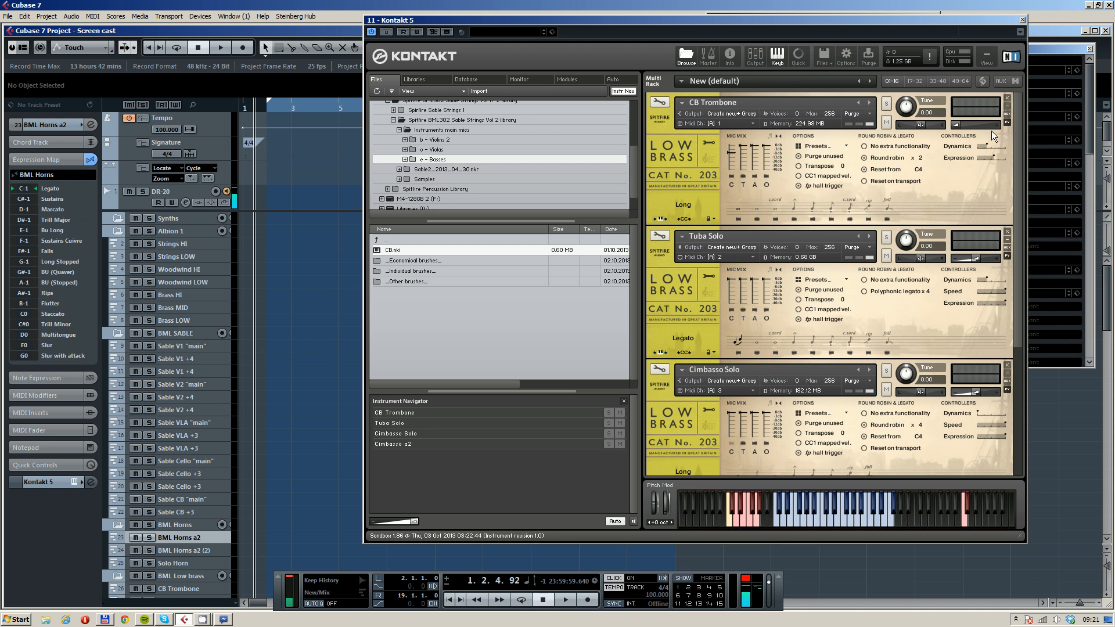
scroll(1010, 117, down, 5)
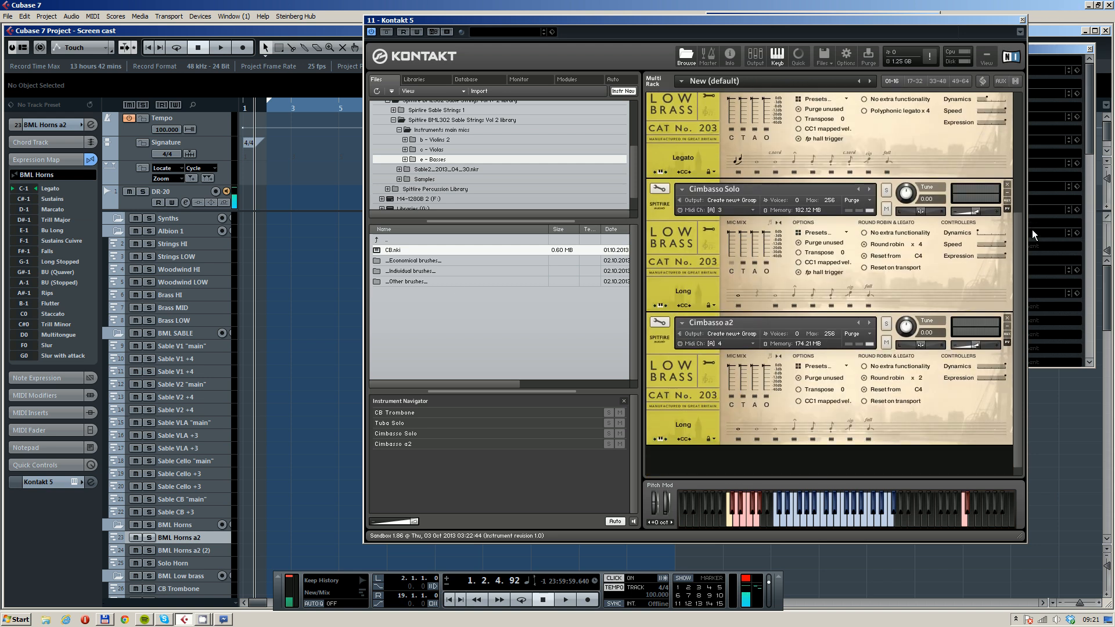
click(1023, 20)
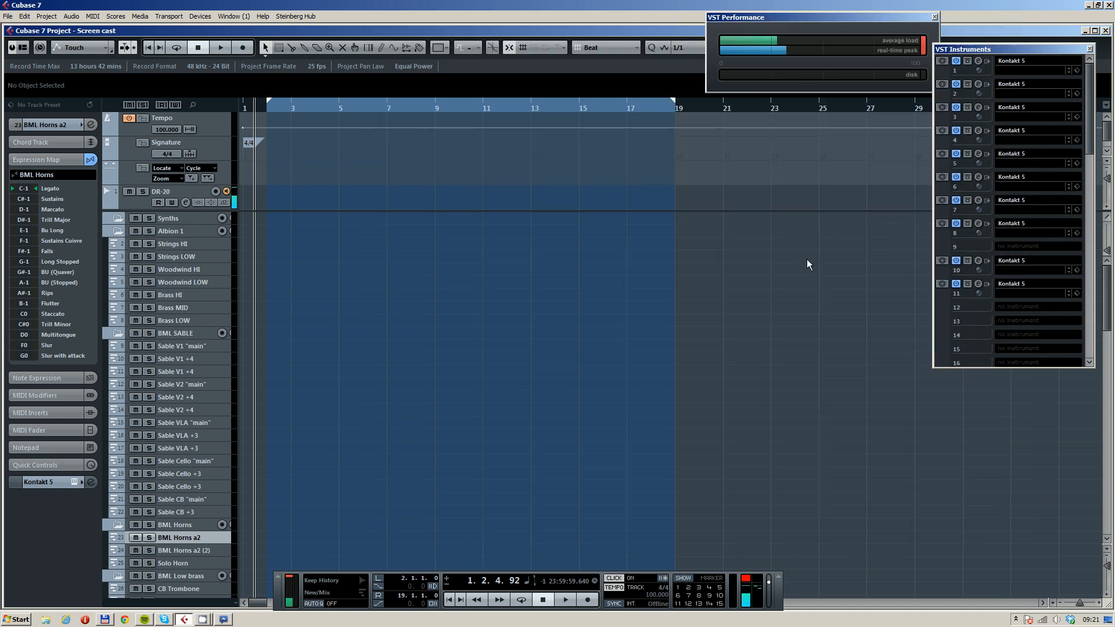
Check the computer's CPU and memory usage in Windows Task Manager, and return to the Cubase project
scroll(505, 266, up, 2)
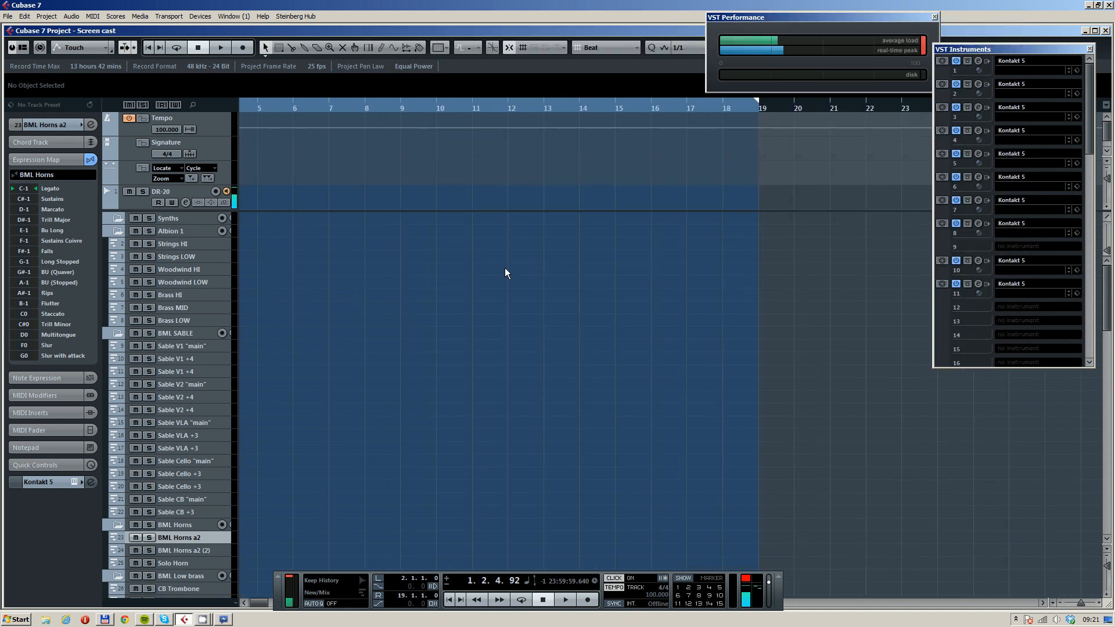
drag(403, 254, 531, 250)
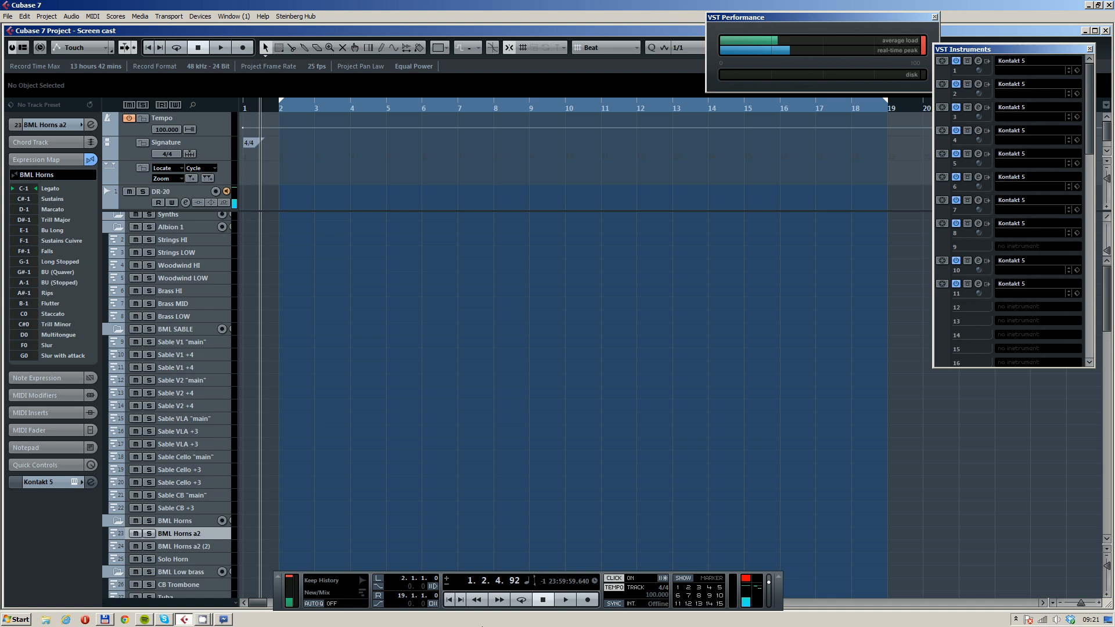
right_click(371, 619)
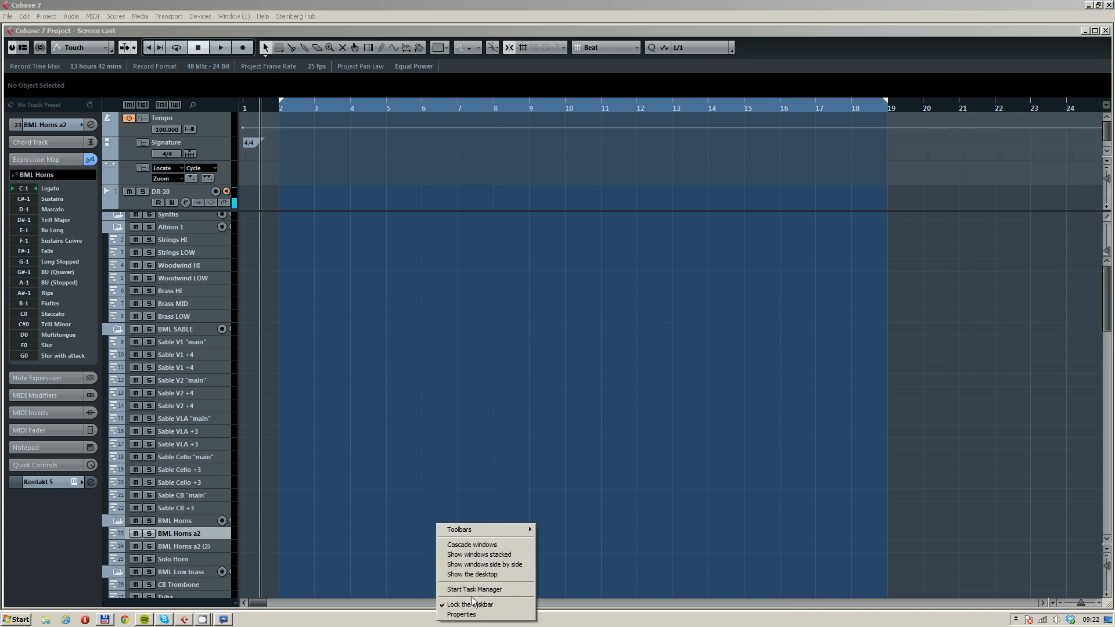
click(472, 586)
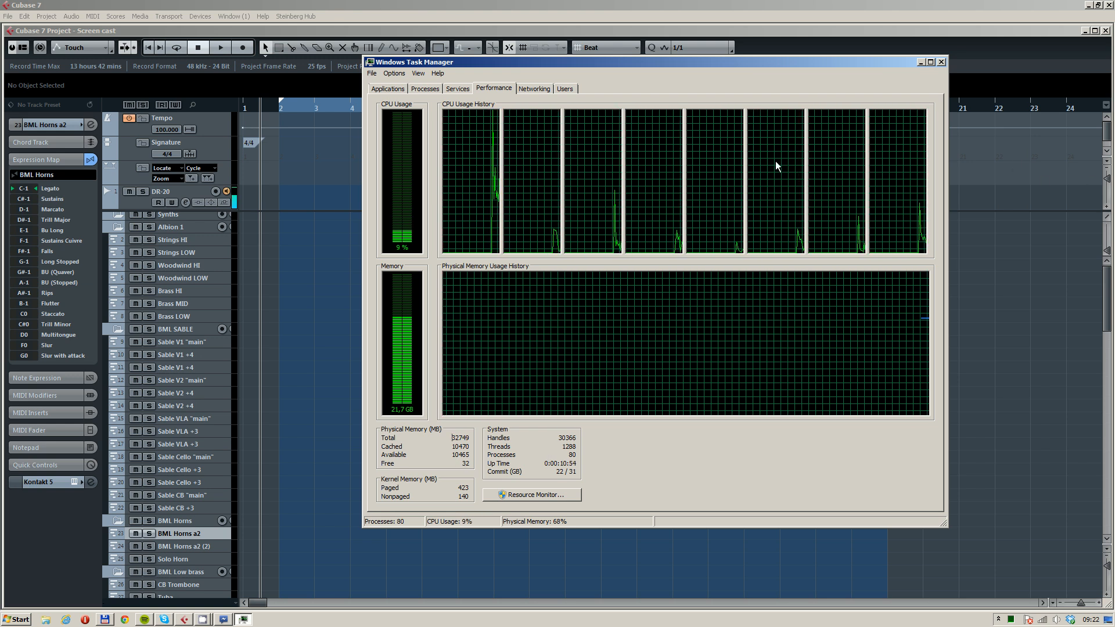
click(942, 62)
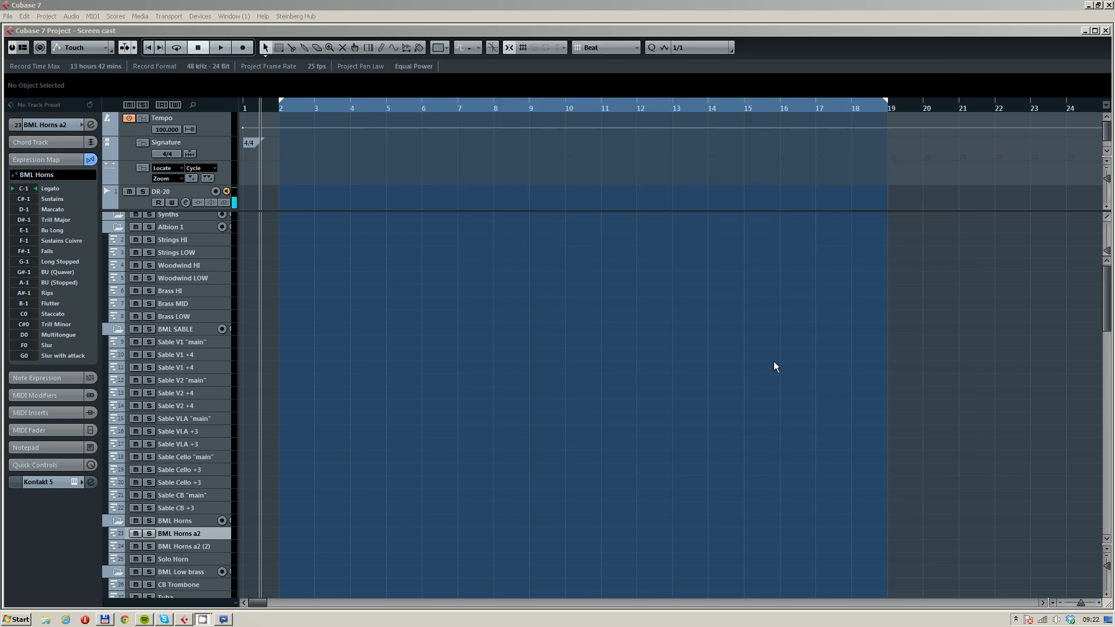
click(558, 378)
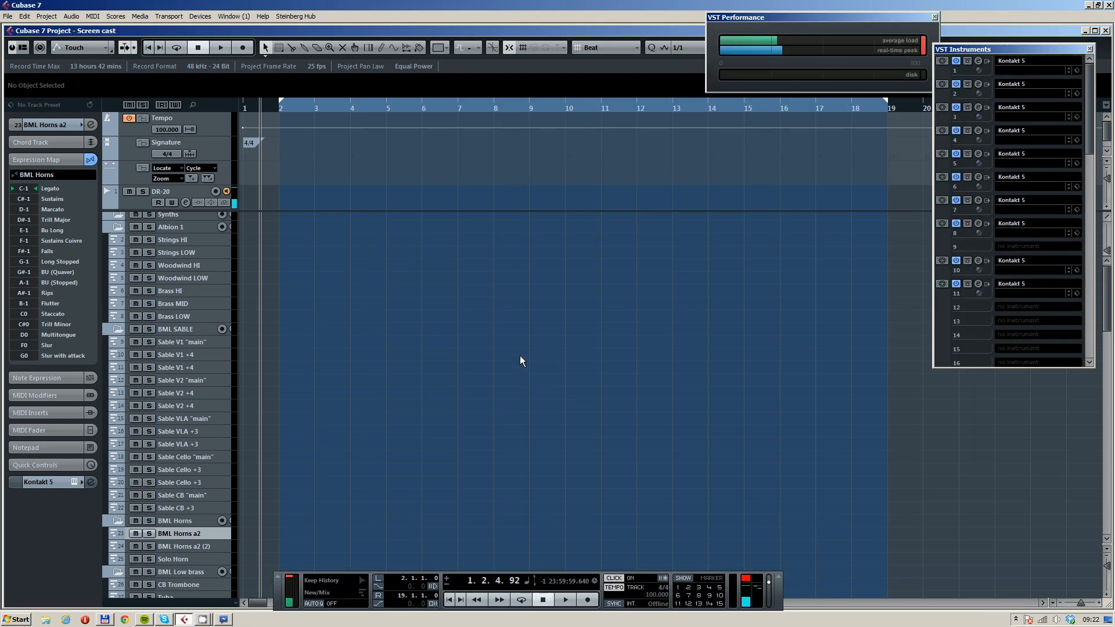
Return the playhead to bar 1 and check the ASIO Fireface input and output latency in Device Setup
drag(257, 109, 243, 109)
click(205, 17)
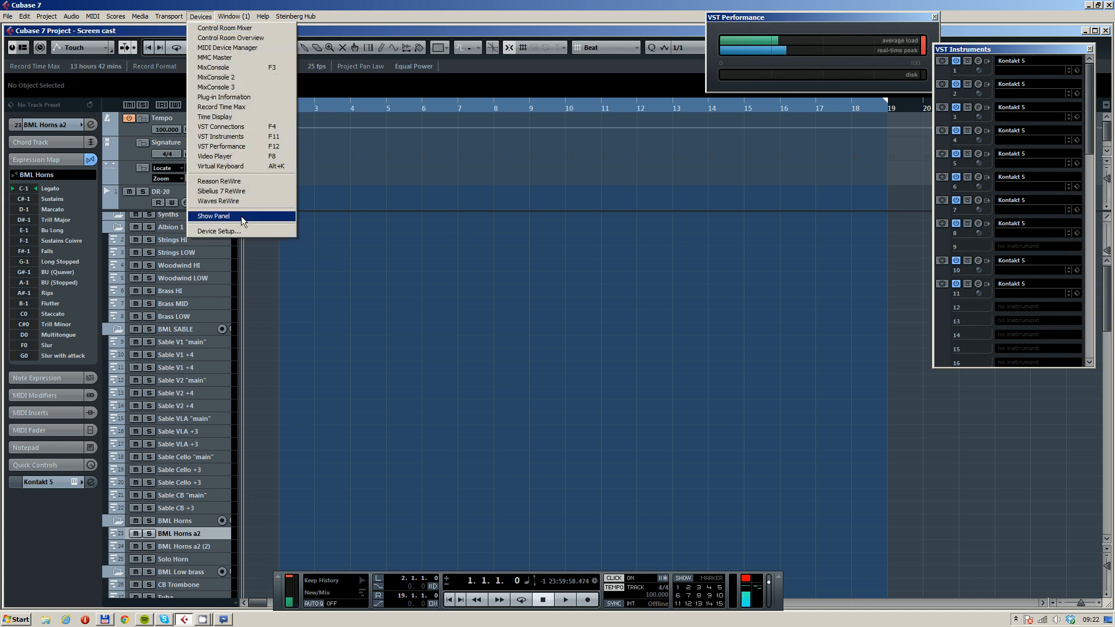
click(242, 219)
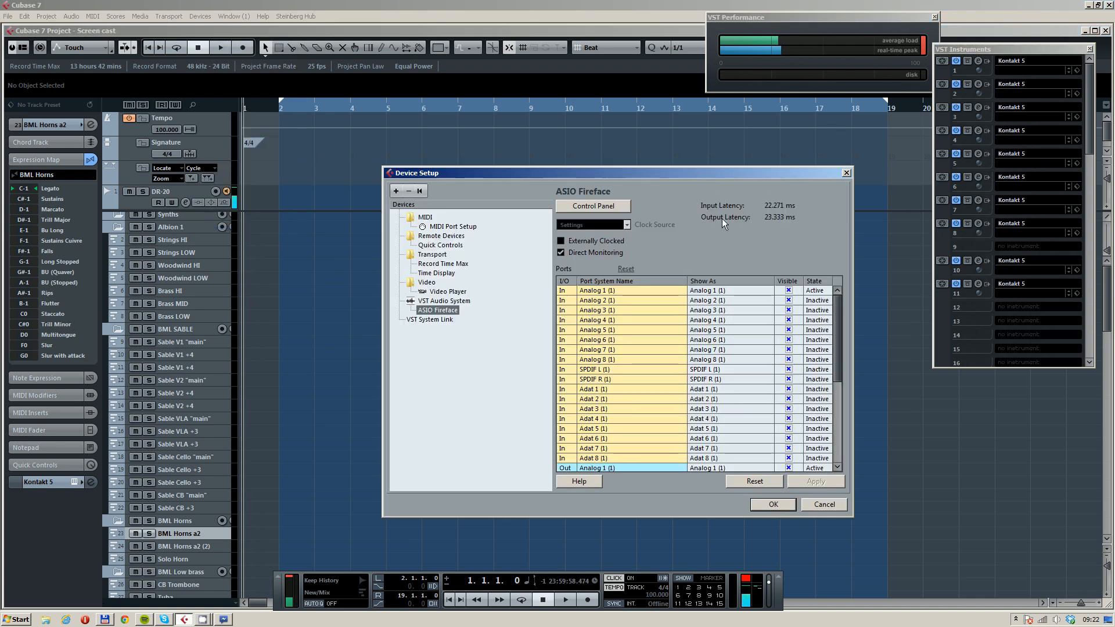
click(773, 504)
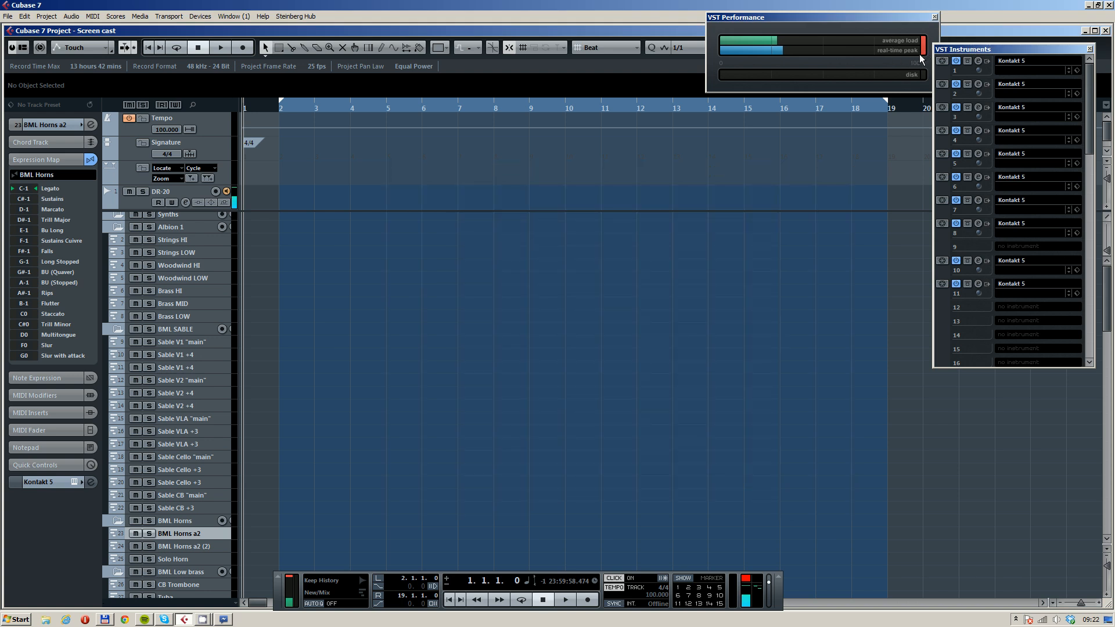
Select all the Sable string tracks from Sable V1 "main" to Sable CB +3
scroll(262, 325, down, 5)
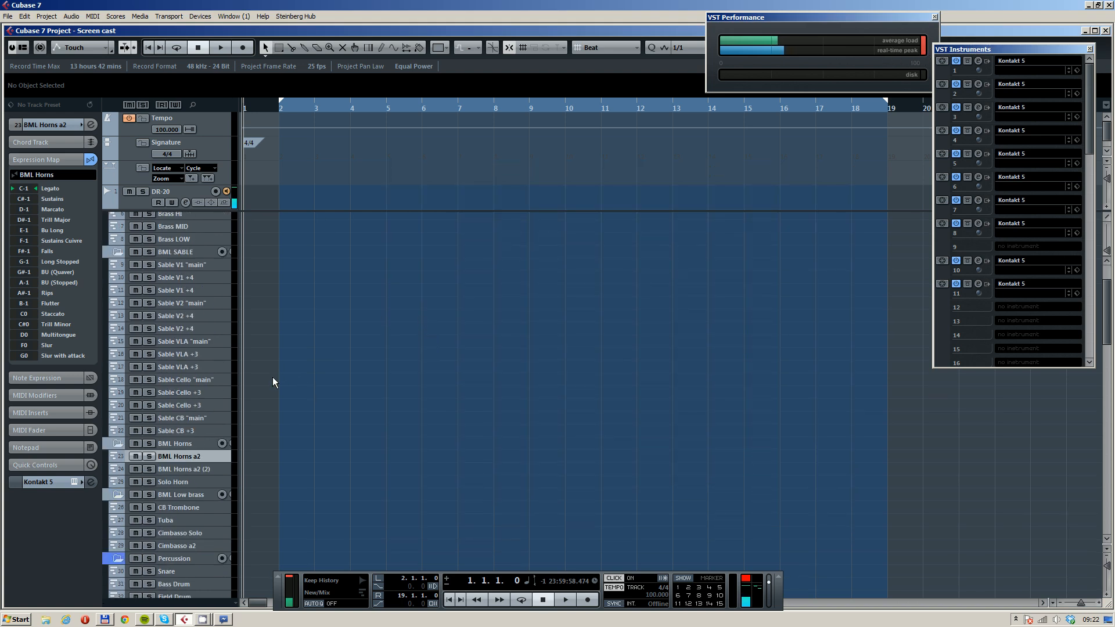
click(199, 270)
shift+click(208, 430)
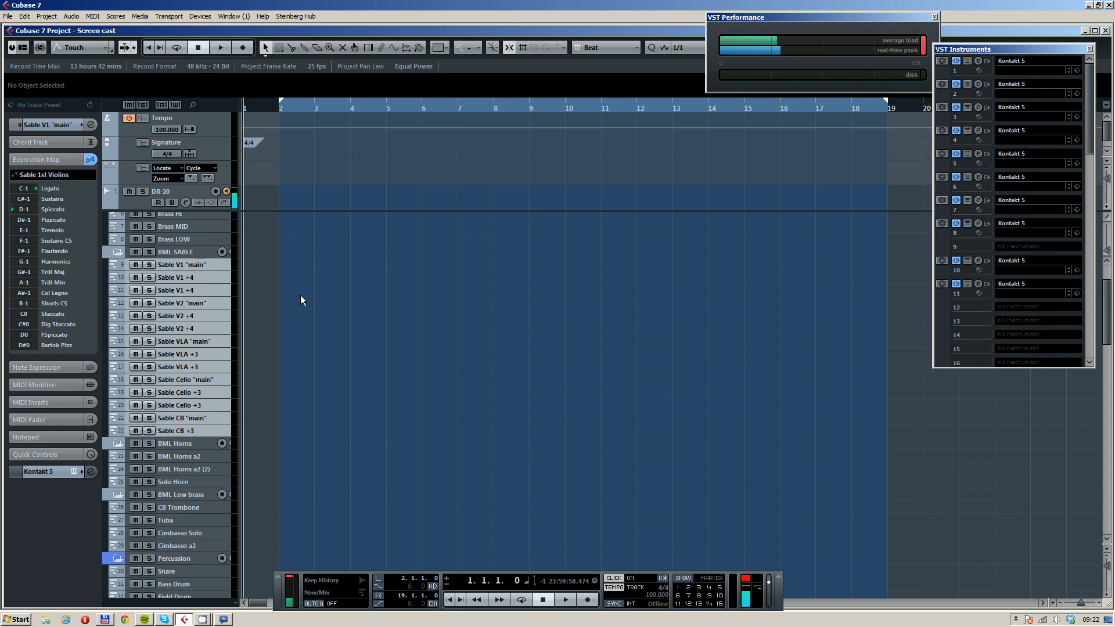
Select the three Sable V1 tracks together, and reduce the selection to Sable V1 "main"
click(204, 266)
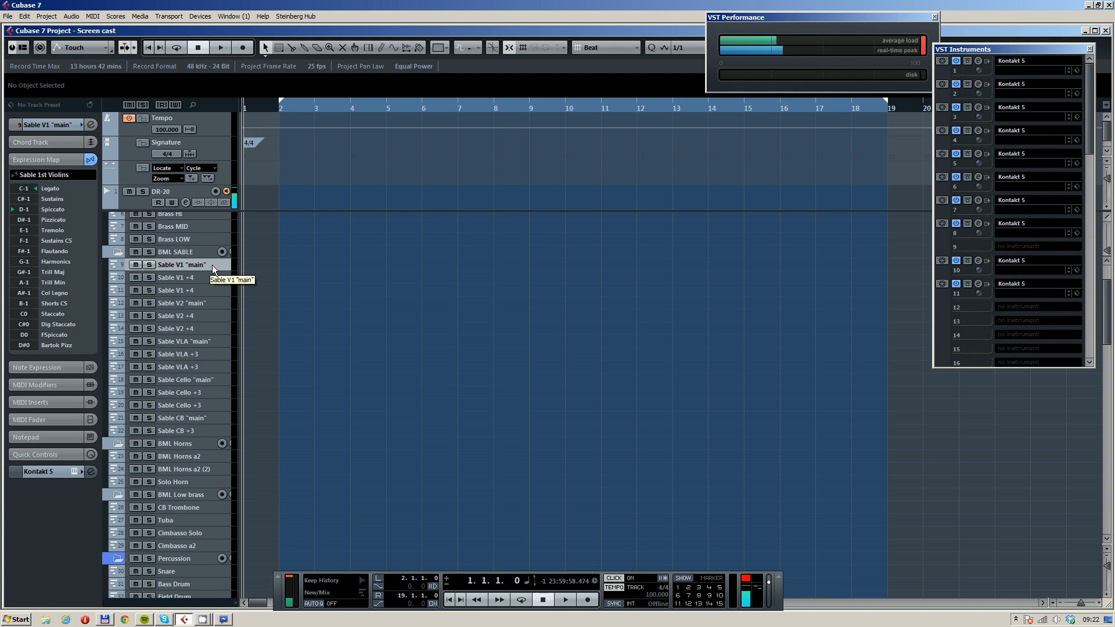
shift+click(207, 290)
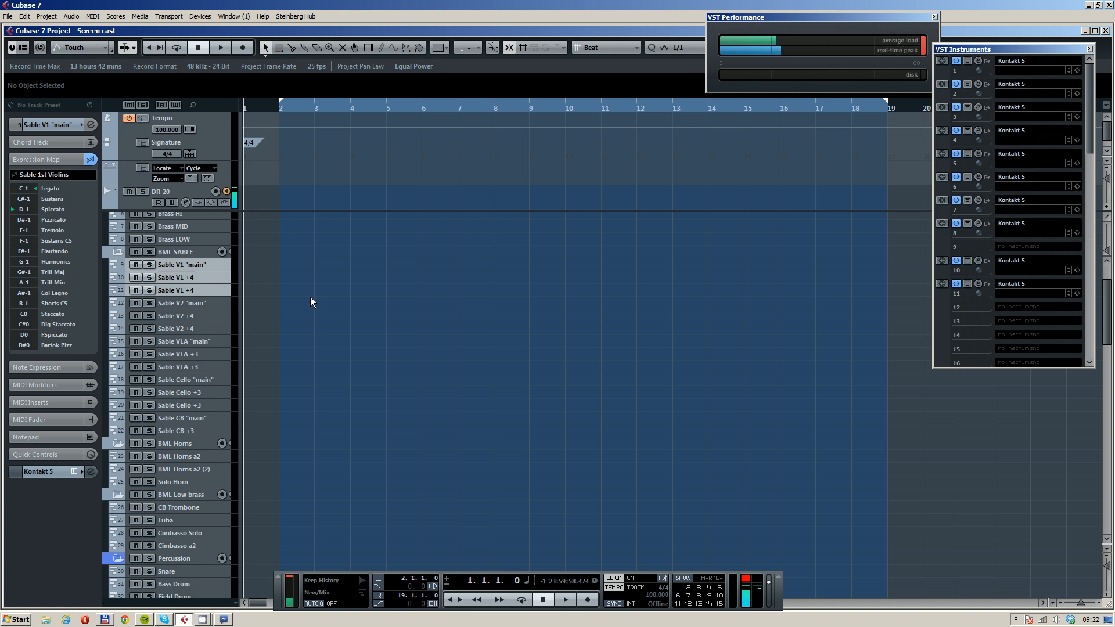
click(248, 271)
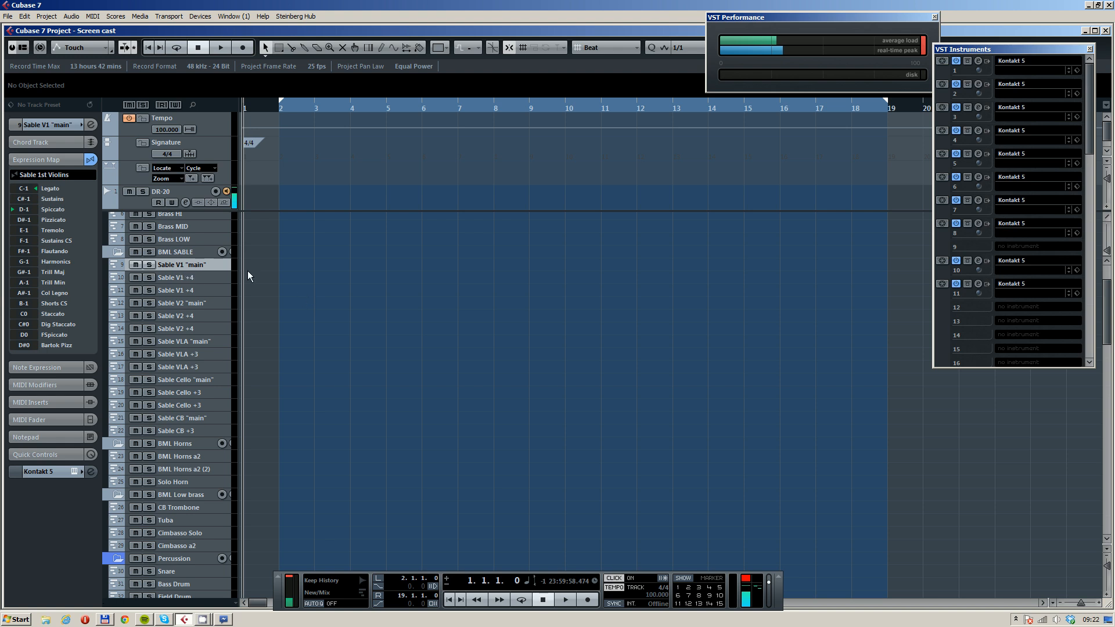
scroll(280, 288, up, 3)
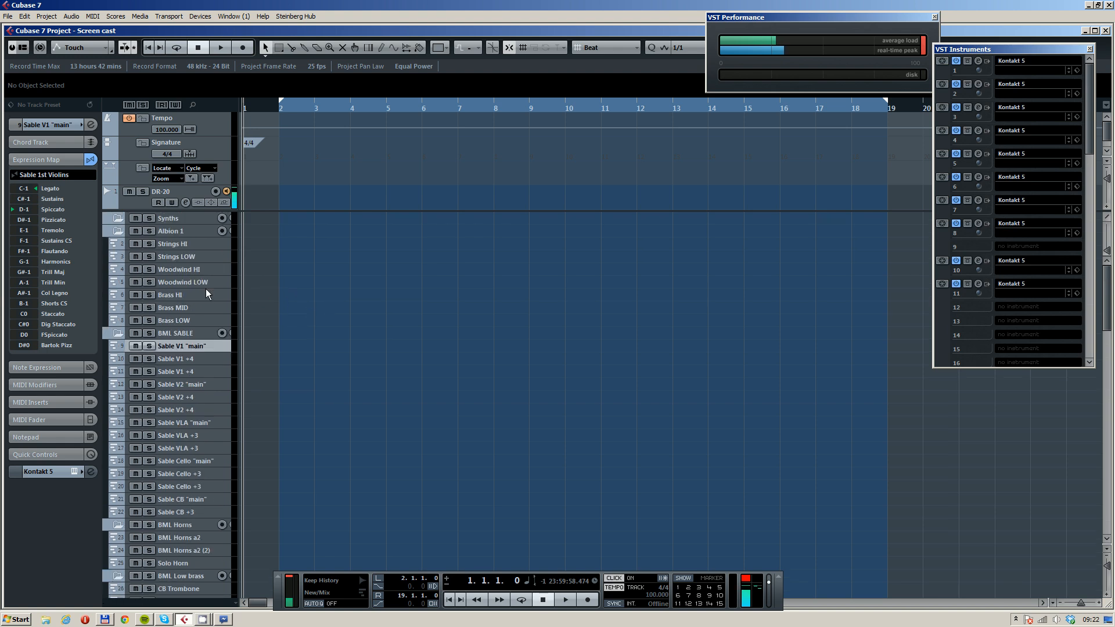
Compare the Albion Strings HI track with the group of three Sable V1 tracks by selecting them alternately
click(207, 272)
click(167, 244)
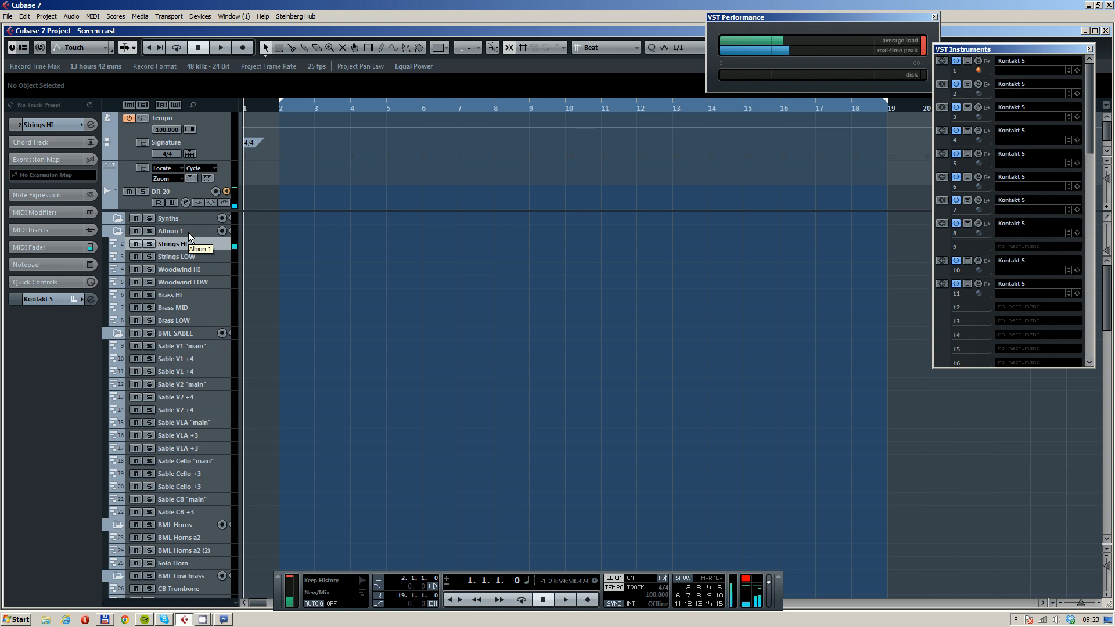
click(199, 347)
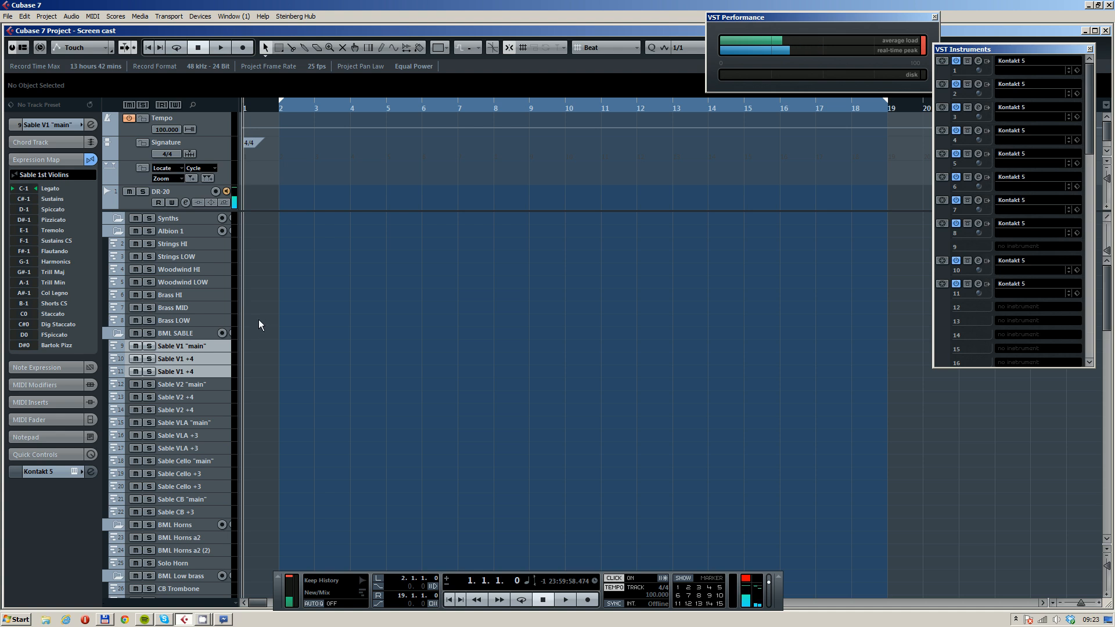
click(174, 244)
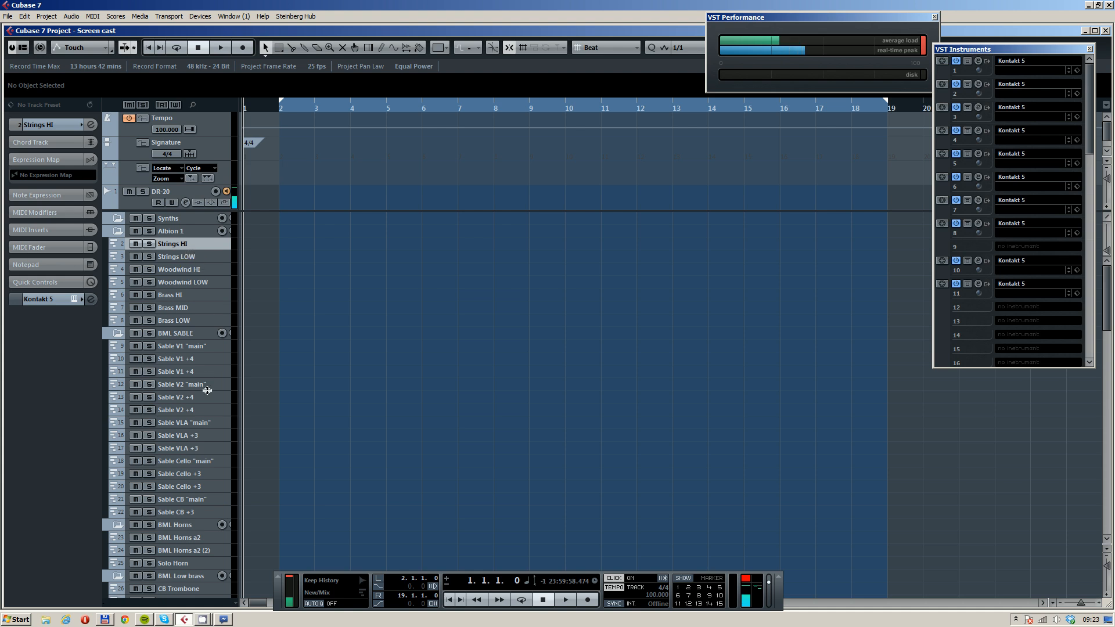
click(207, 371)
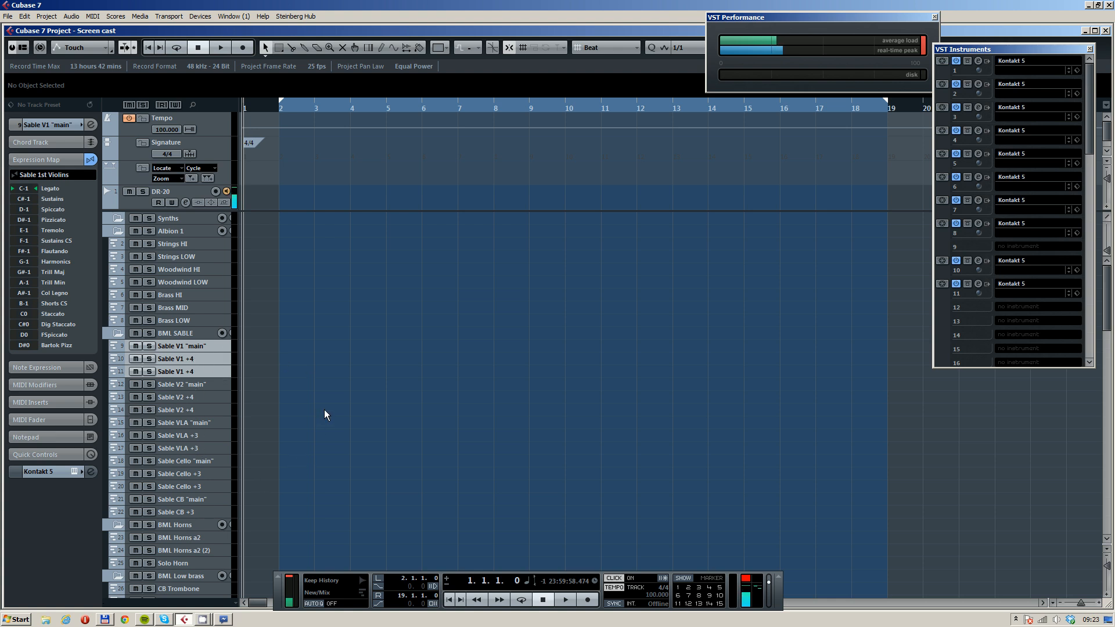
Extend the selection from the Sable V1 tracks through Sable CB +3, and look over the horn, brass and percussion tracks below
shift+click(190, 509)
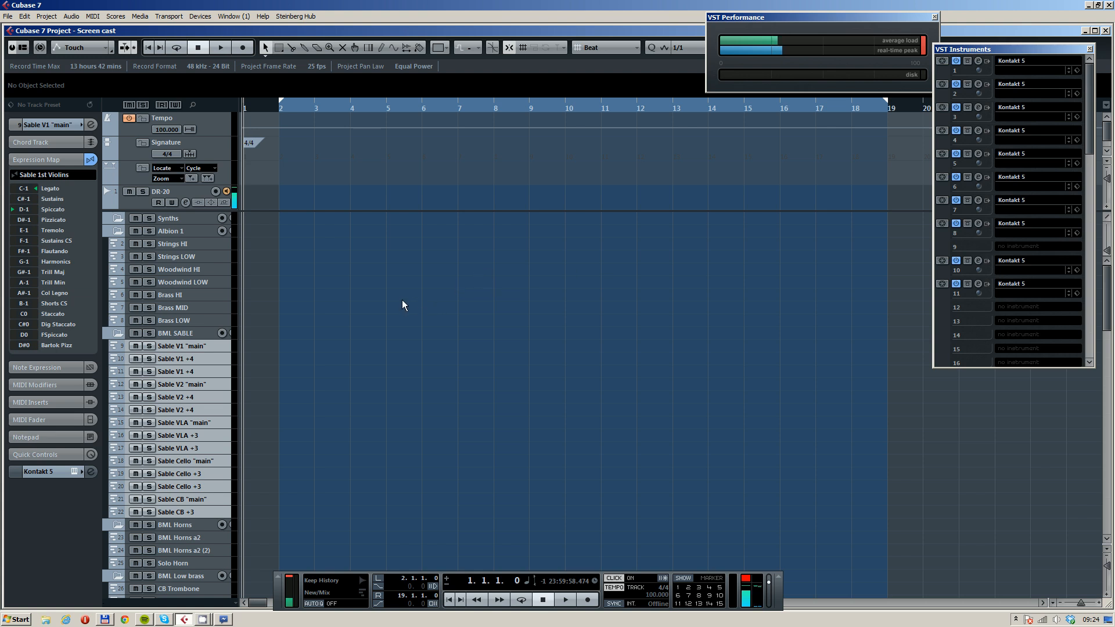
scroll(416, 345, down, 5)
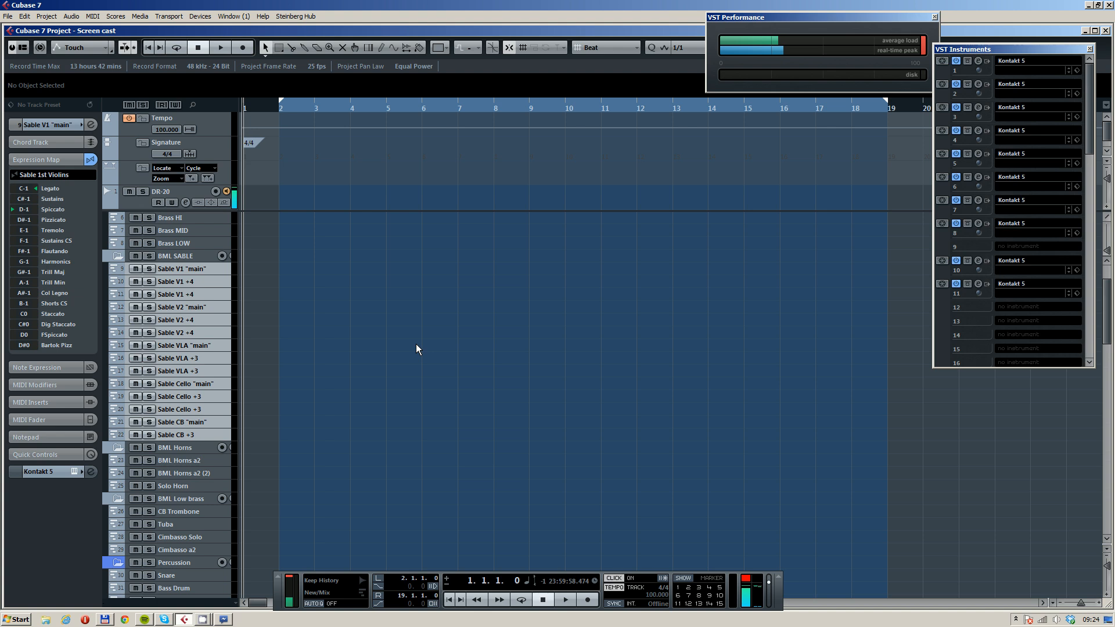
scroll(415, 330, up, 5)
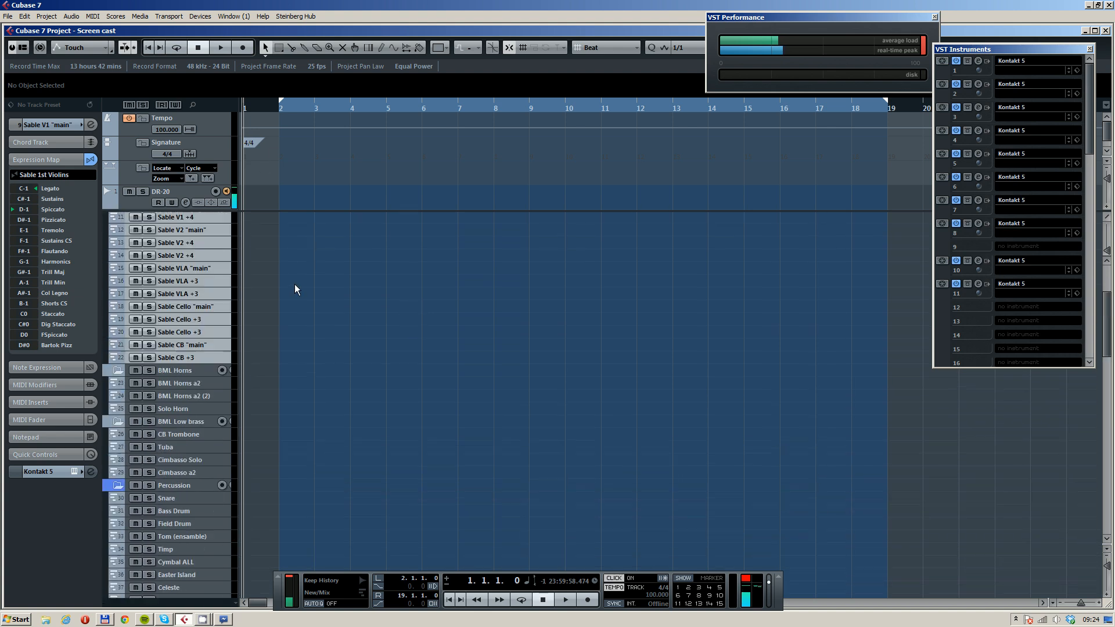
Select only Sable V1 "main" and record a MIDI part on it from bar 1 to about bar 18
click(221, 347)
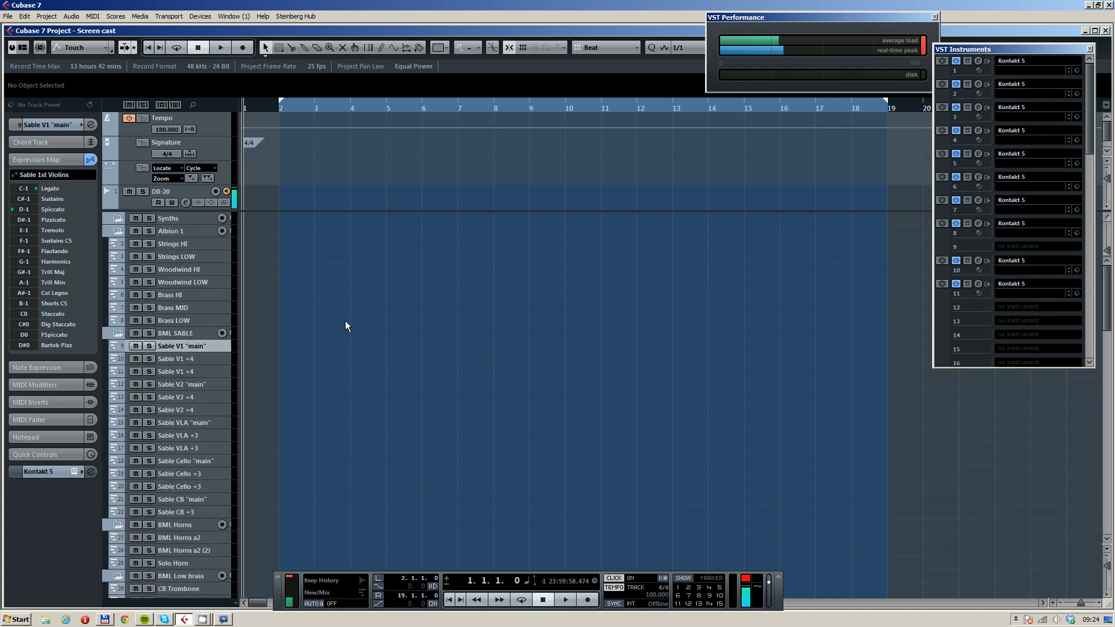
key(h)
key(Home)
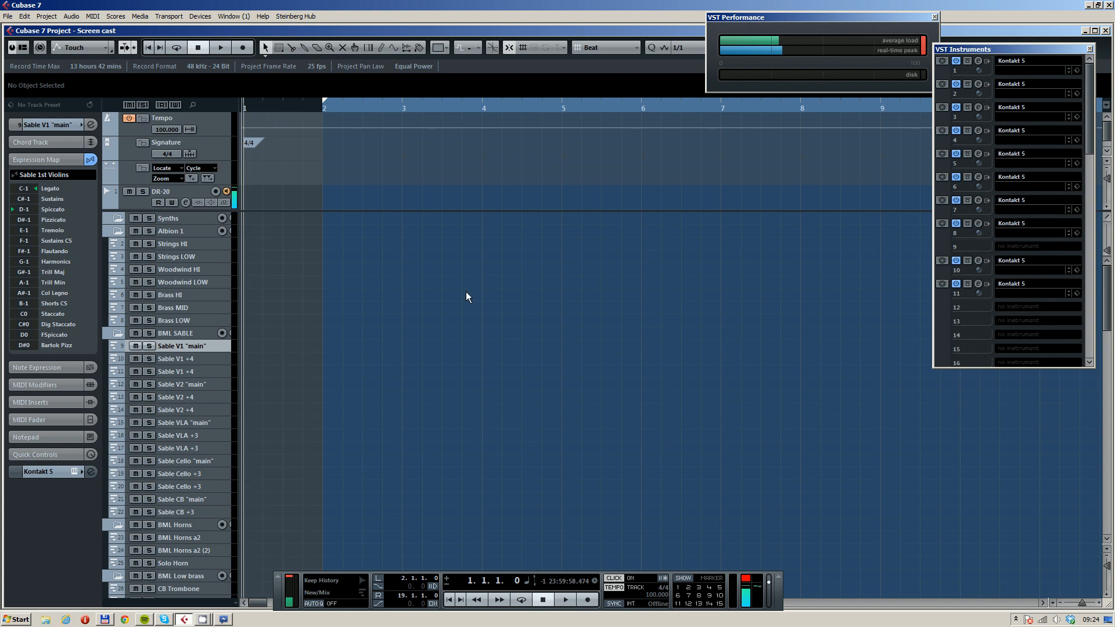
key(g)
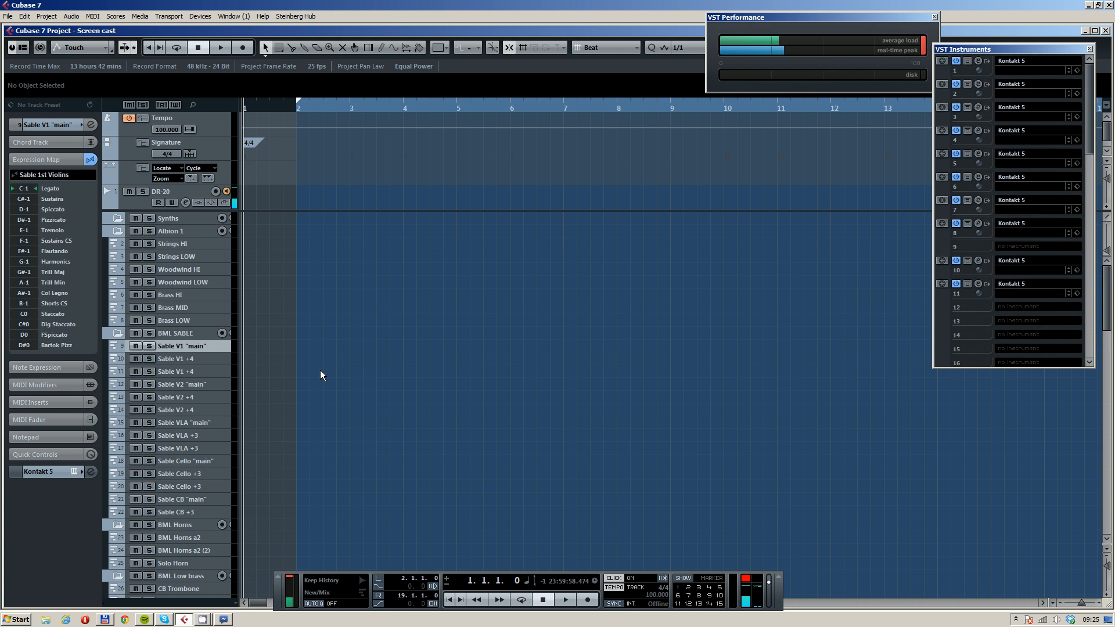
key(KP_Multiply)
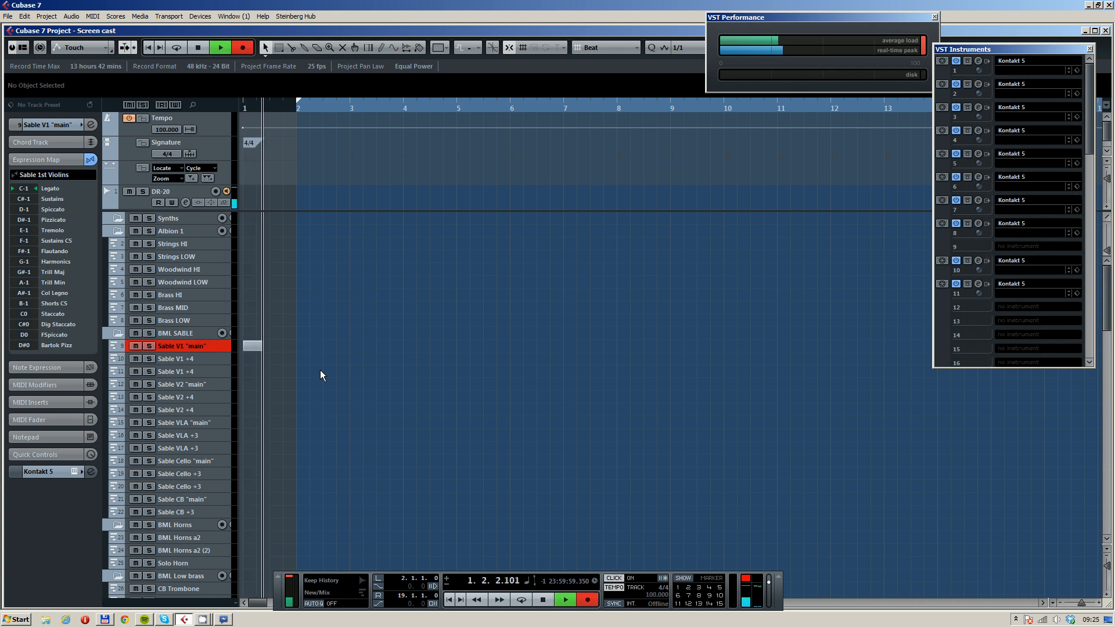
key(KP_0)
key(KP_Multiply)
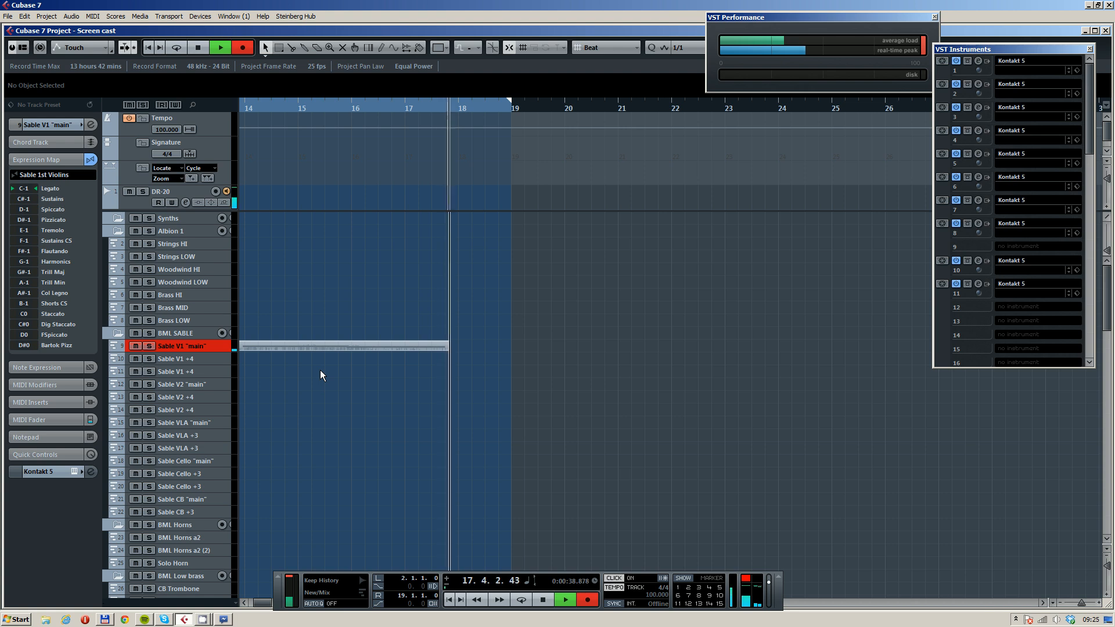
key(space)
Open the recorded Sable V1 "main" part in the Key Editor and scale the CC1 modulation curve from bar 13 onward, lowering its end
double_click(377, 333)
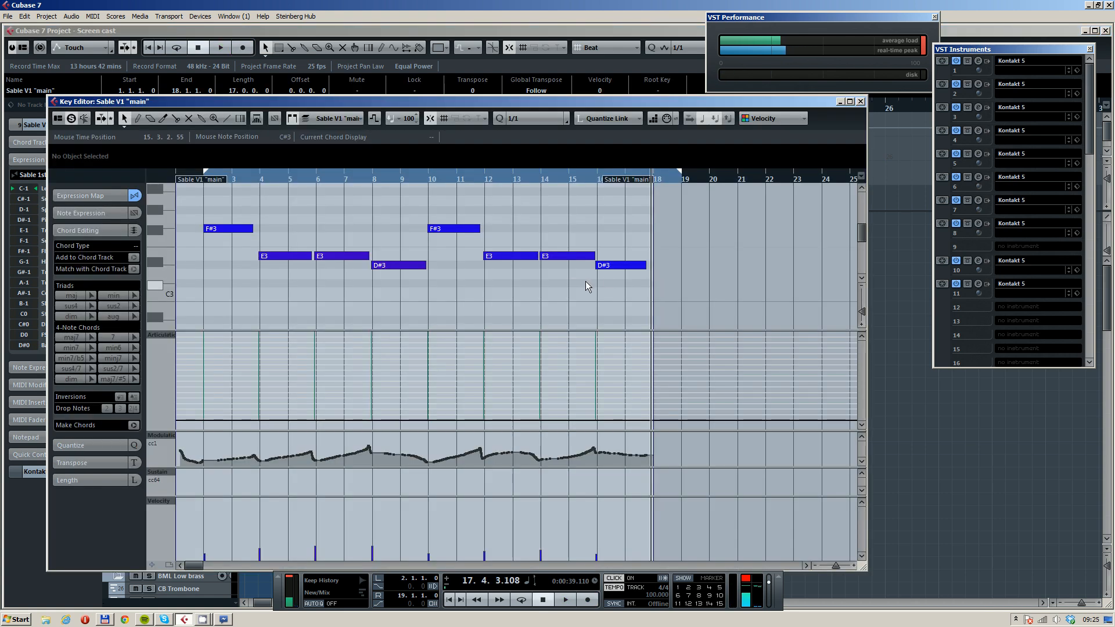
key(h)
drag(369, 442, 789, 462)
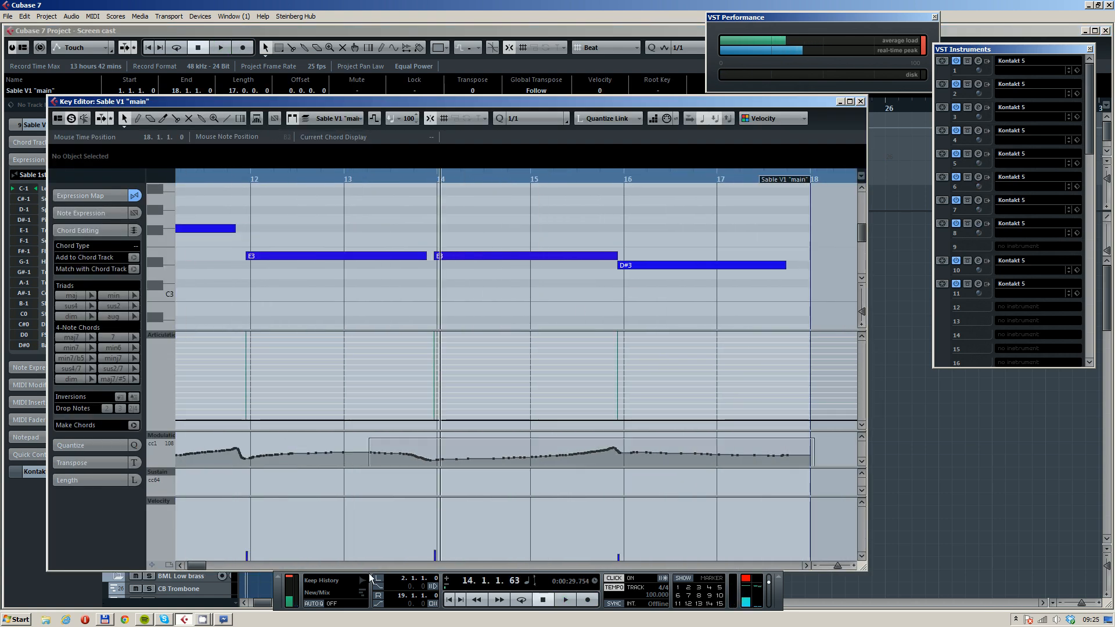
drag(604, 438, 604, 442)
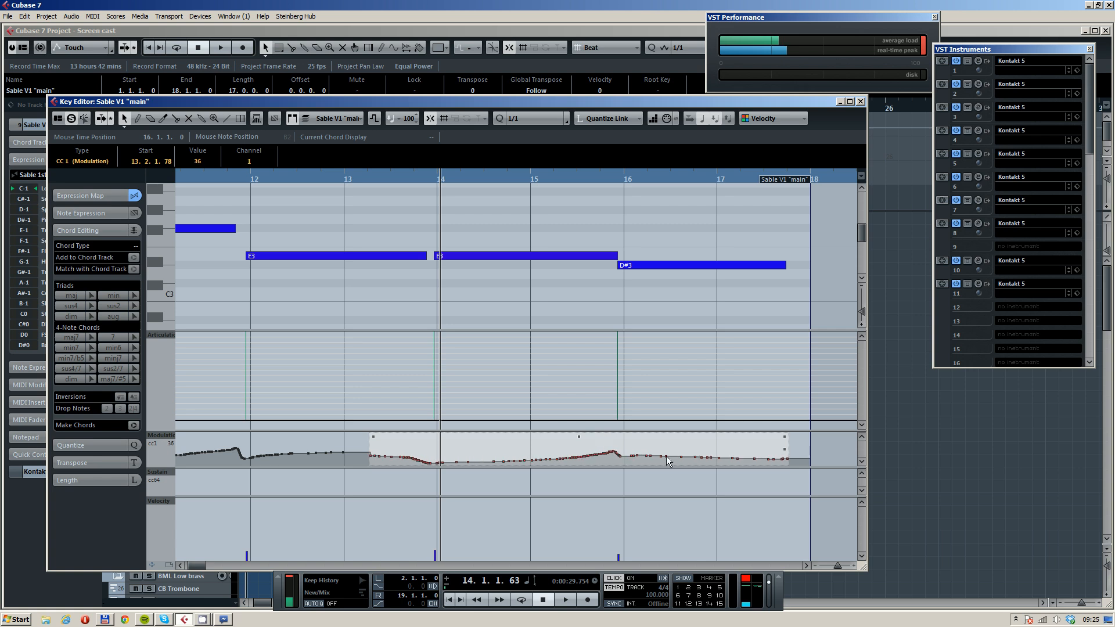
drag(374, 437, 375, 437)
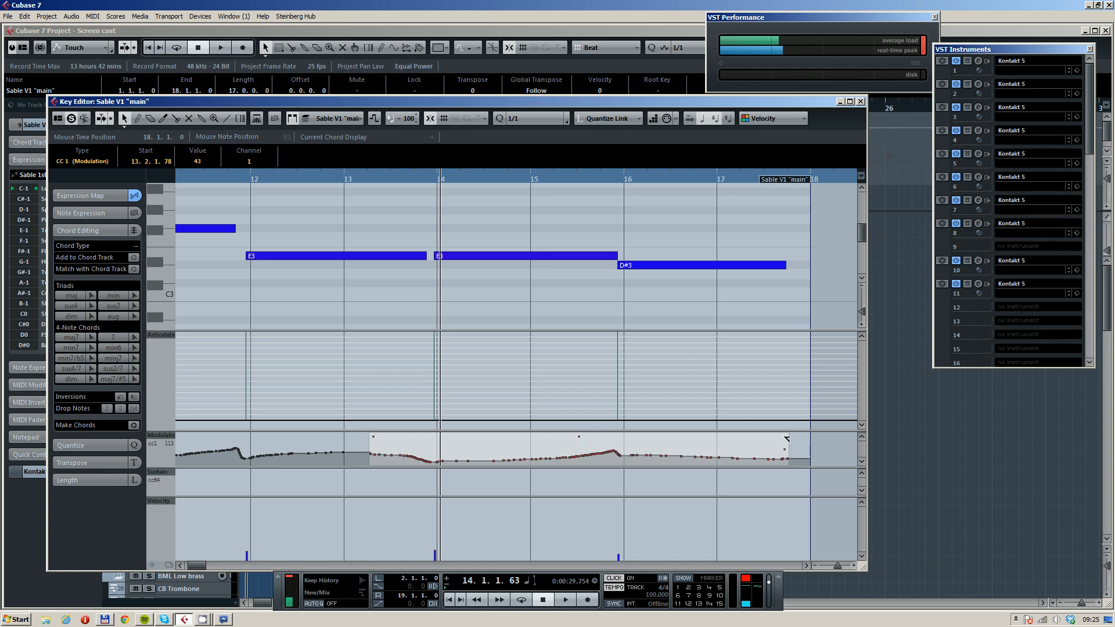
drag(786, 438, 787, 451)
Play the part back from bar 14 and trim the start of the last D#3 note to bar 16
key(space)
click(514, 211)
scroll(570, 242, down, 2)
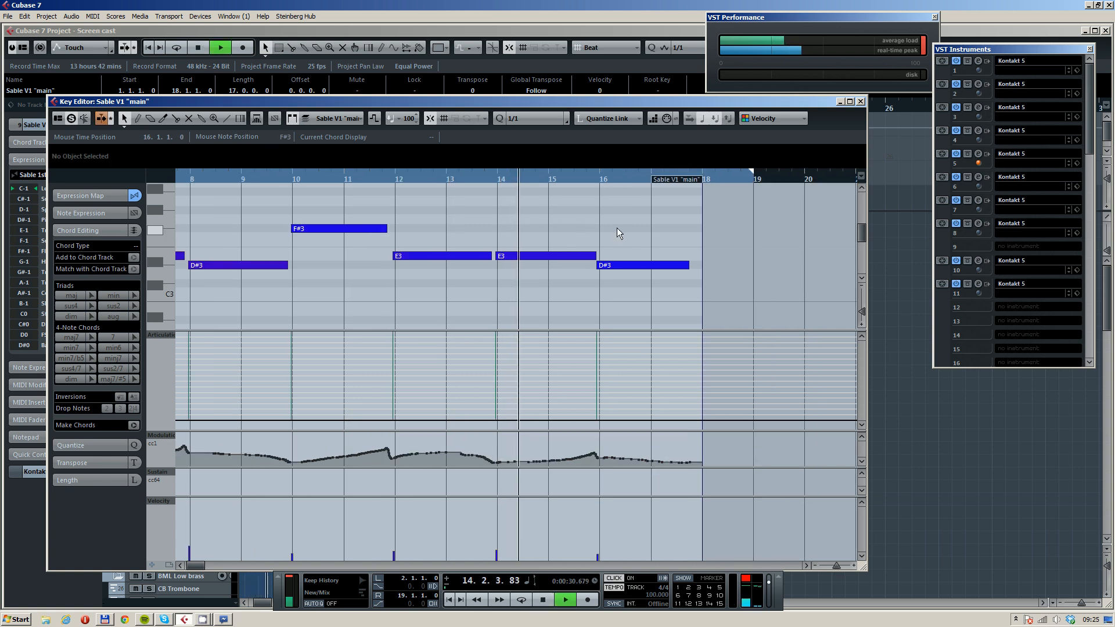
drag(597, 266, 601, 267)
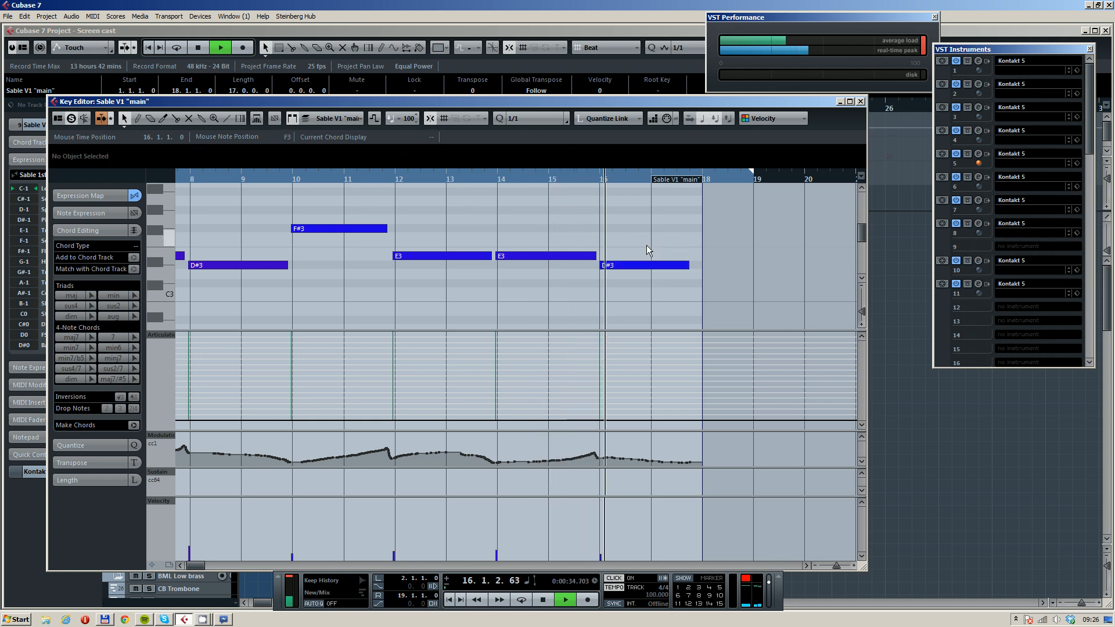
Play back from bar 7, enlarge the modulation lane, and scale down the CC1 curve between about bars 7 and 10
scroll(421, 247, left, 5)
scroll(424, 244, left, 2)
key(space)
click(469, 176)
key(space)
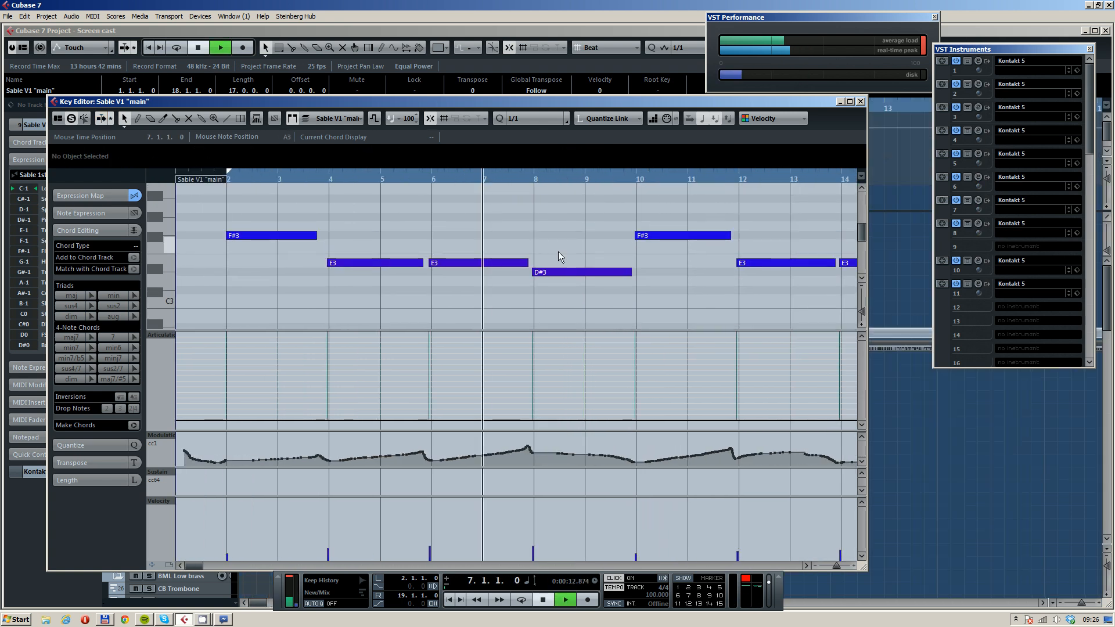
key(ctrl+a)
click(642, 297)
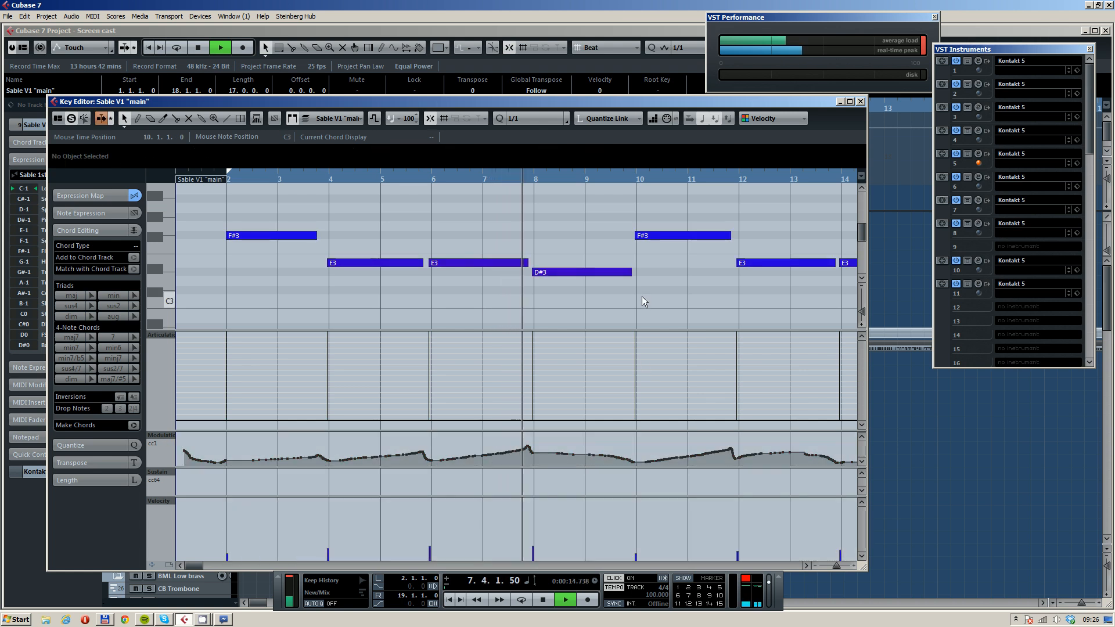
drag(627, 432, 474, 408)
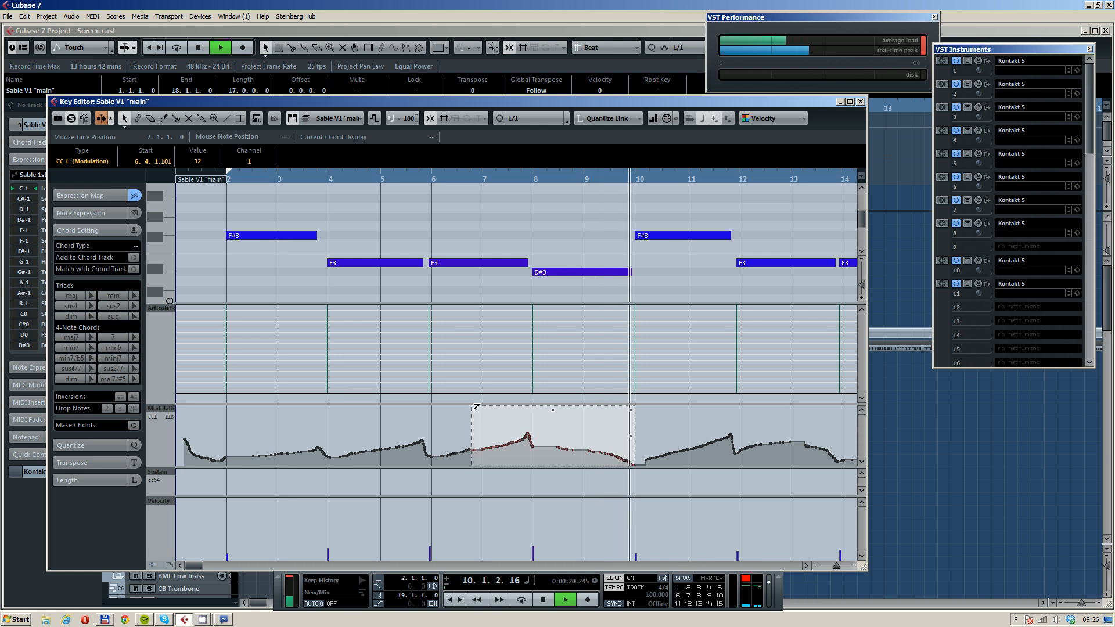
Play the part back from bars 5, 2 and 10 to check the notes and modulation
click(492, 180)
click(398, 177)
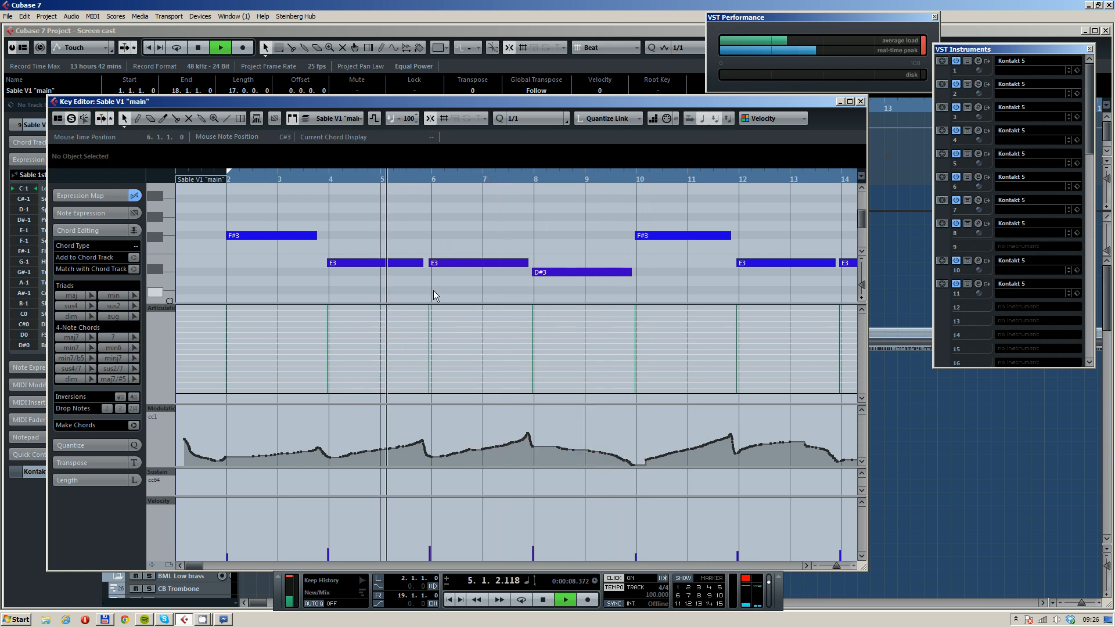
scroll(440, 337, down, 1)
scroll(440, 347, up, 1)
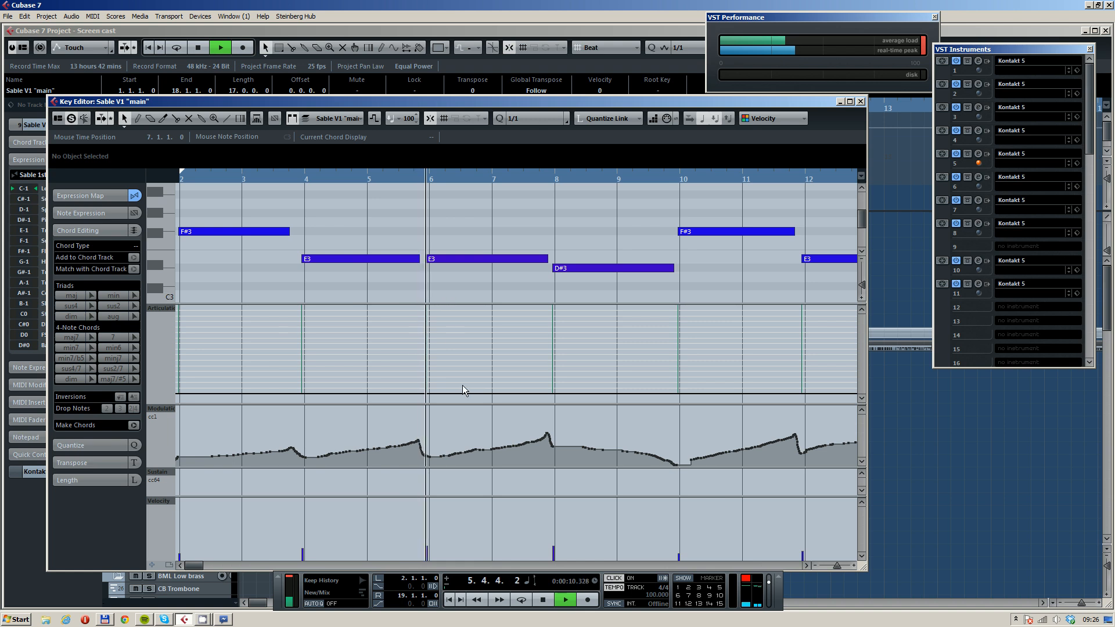
drag(273, 283, 332, 280)
click(259, 179)
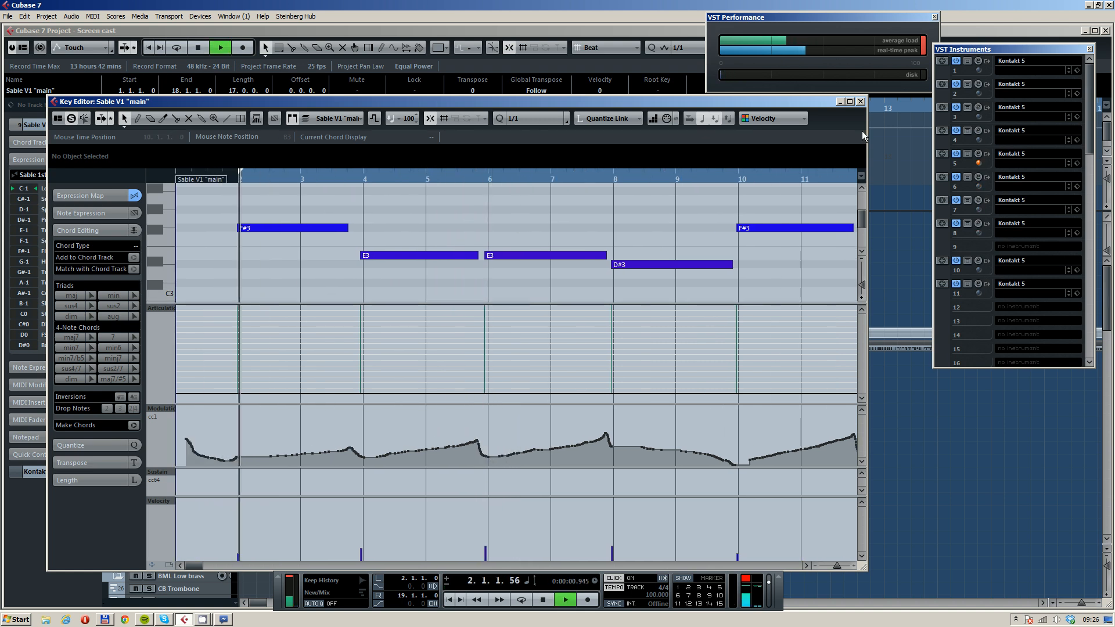
click(742, 179)
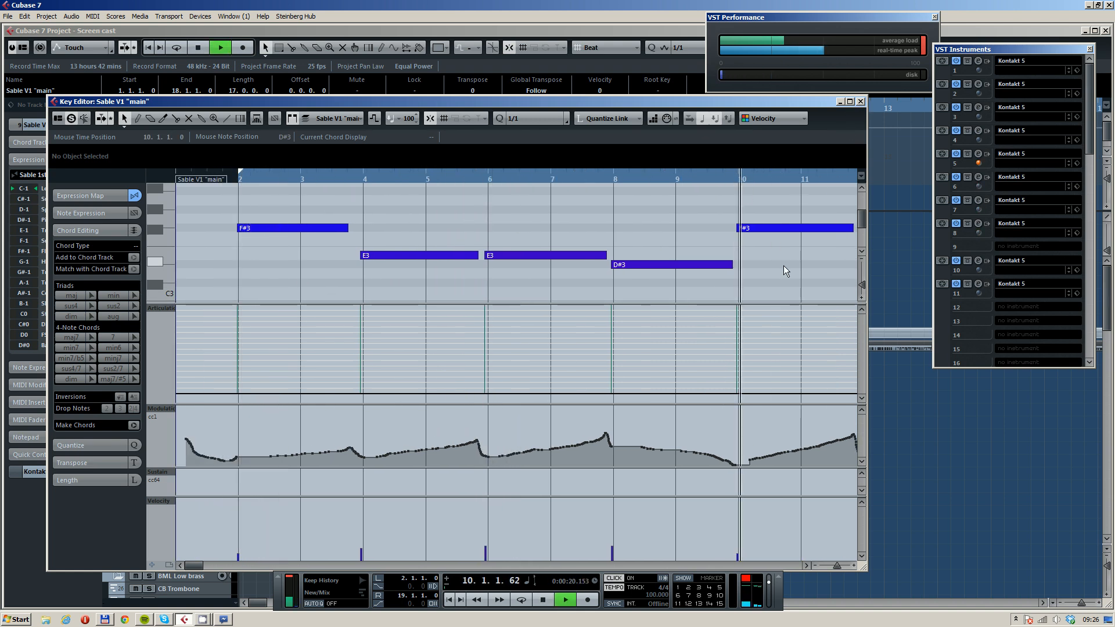
Smooth the CC1 modulation rise from bar 10 to nearly bar 12 with the Line tool, and play it back from bar 10
drag(783, 266, 669, 259)
drag(747, 462, 620, 420)
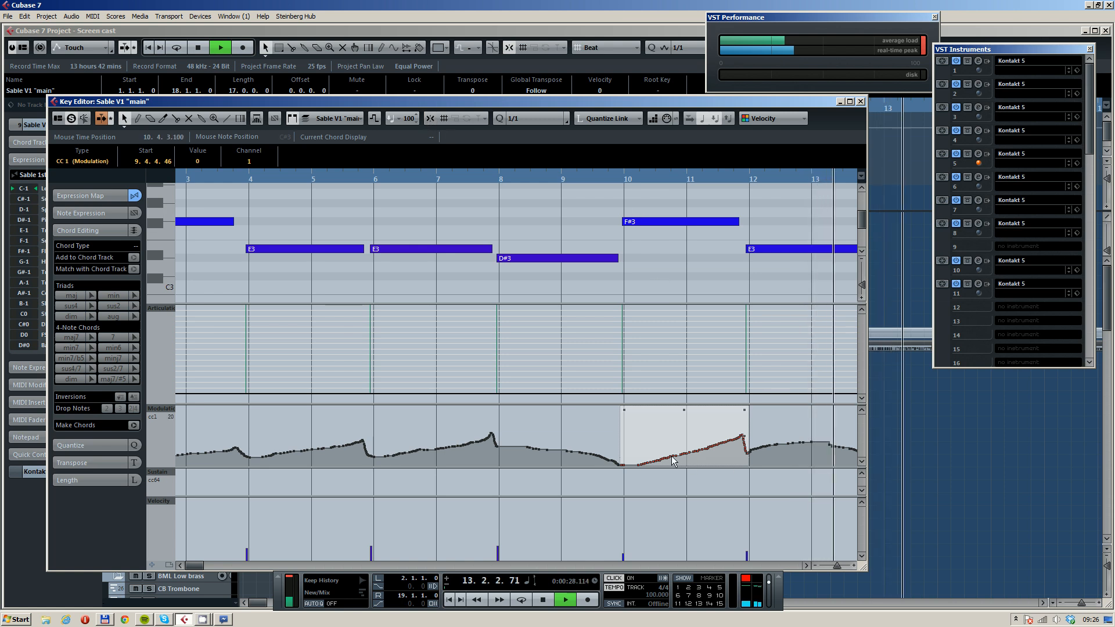
click(633, 446)
click(226, 118)
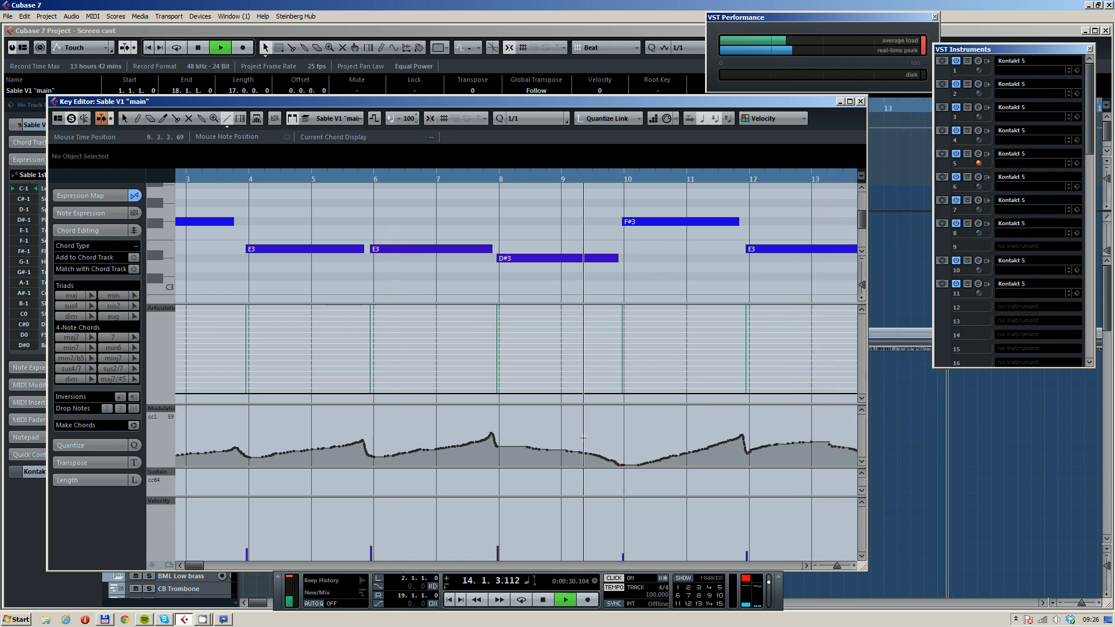
drag(622, 465, 730, 437)
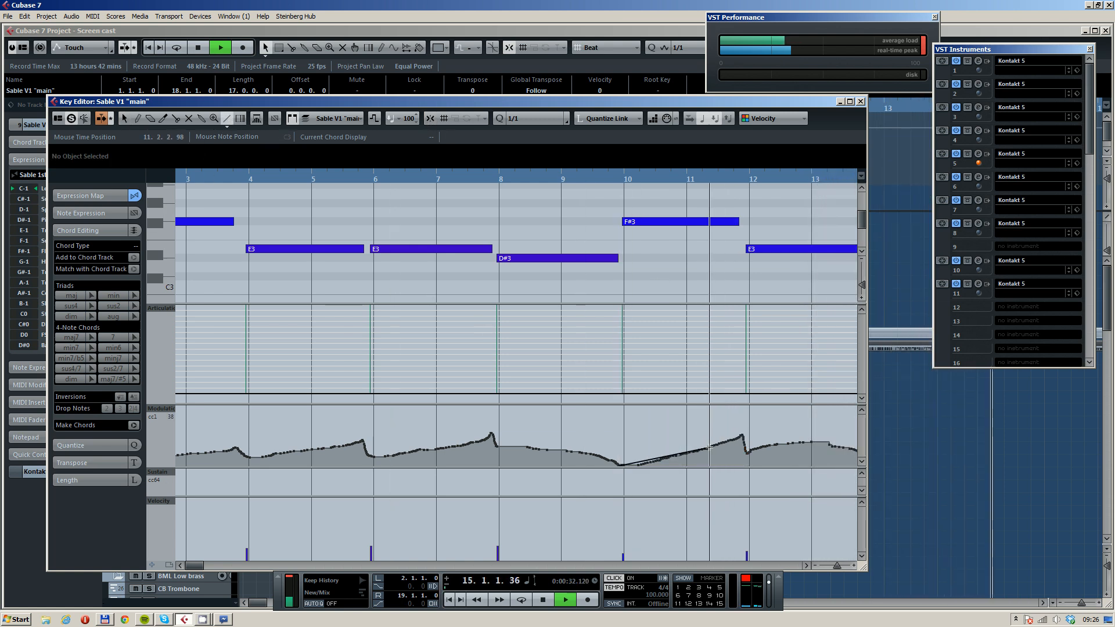
key(1)
click(618, 178)
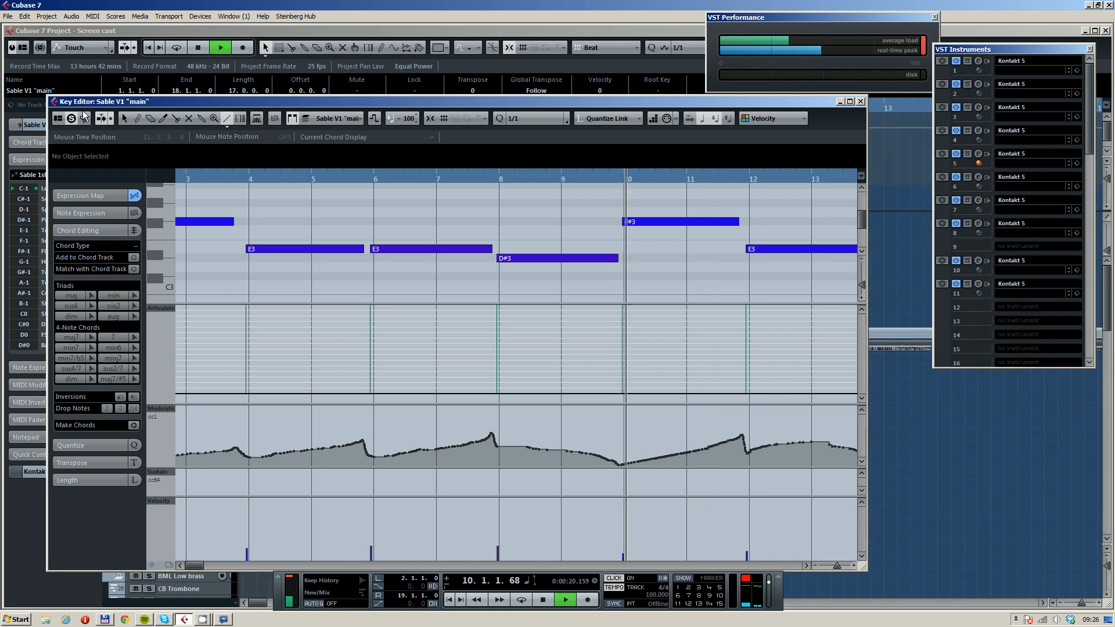
Select all notes in the part, raise their velocities so the first F#3 reads 20, and close the Key Editor
key(ctrl+a)
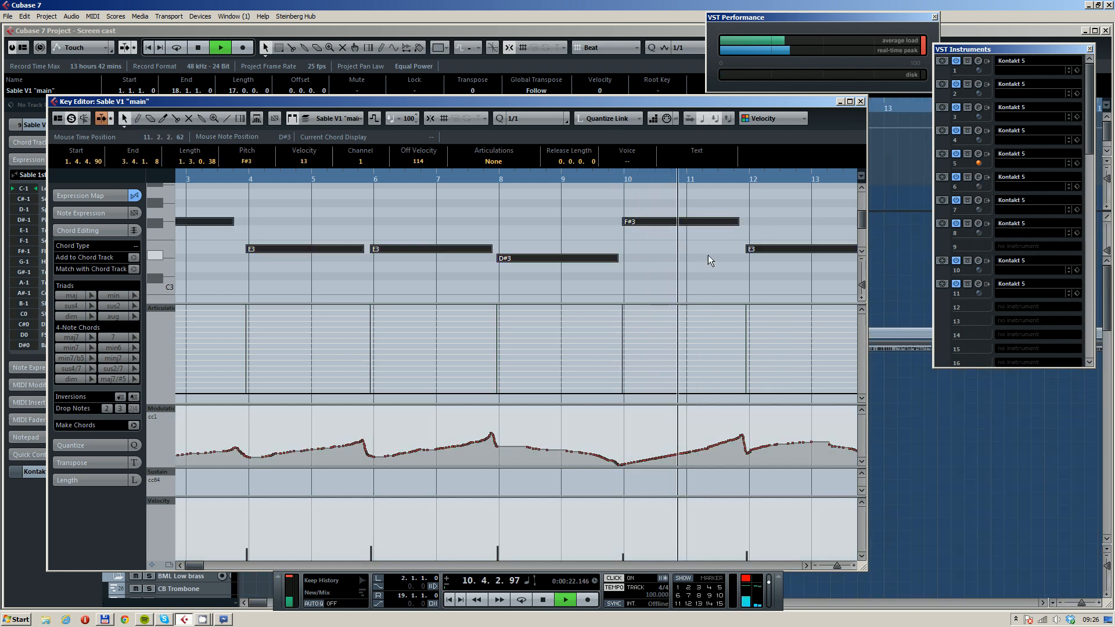
key(g)
key(g)
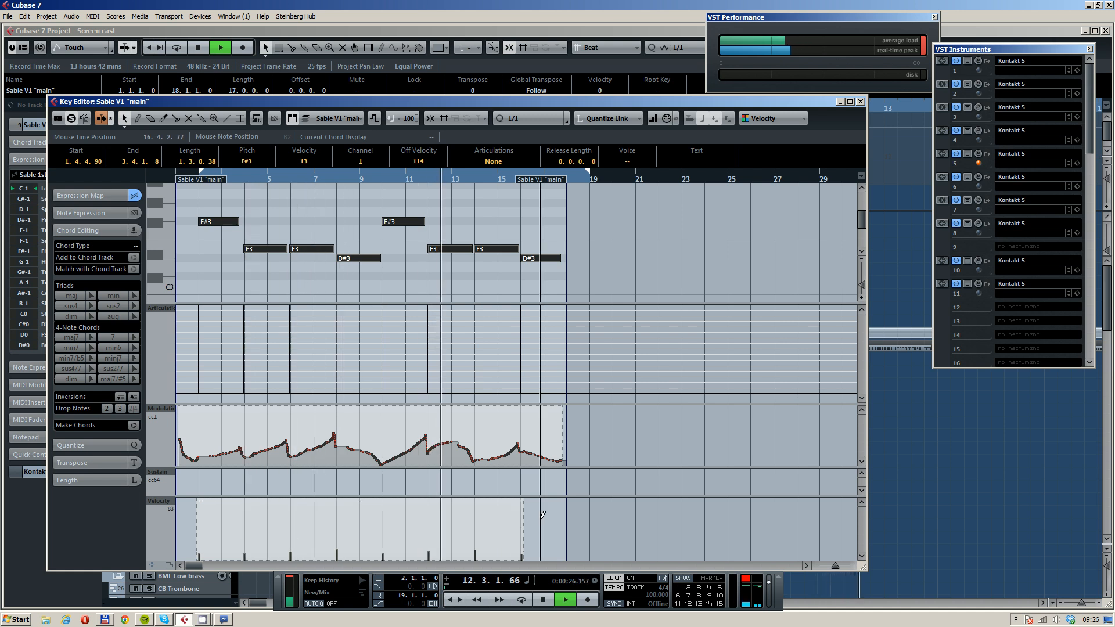
scroll(306, 162, up, 7)
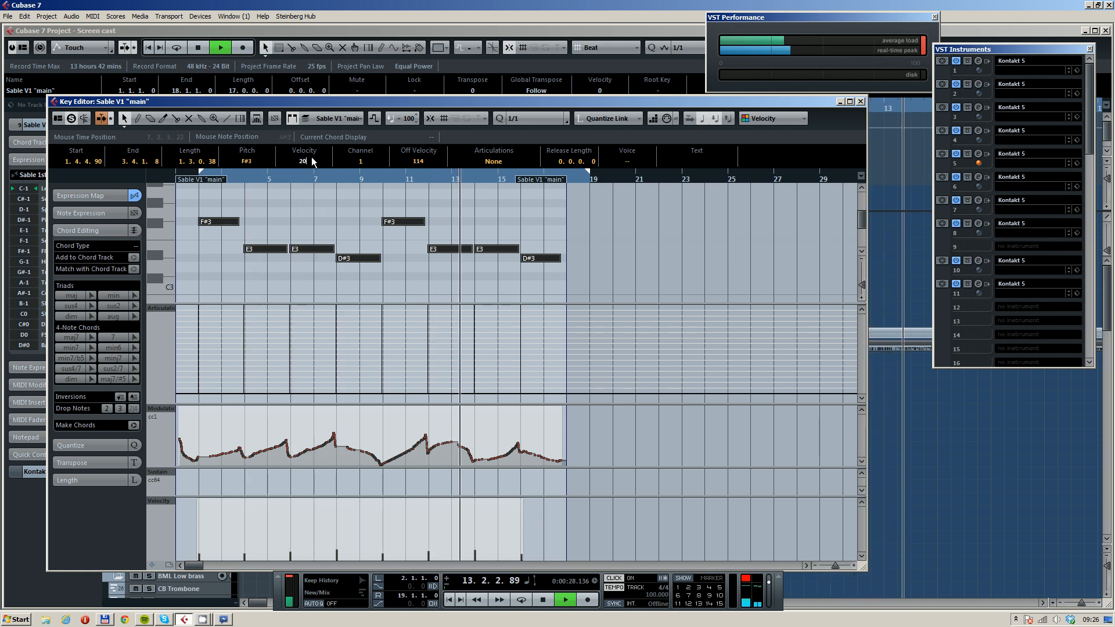
click(554, 200)
click(861, 101)
Record a Flautando part on the first Sable V1 +4 track from bar 1 to about bar 18
click(725, 310)
key(g)
key(g)
key(g)
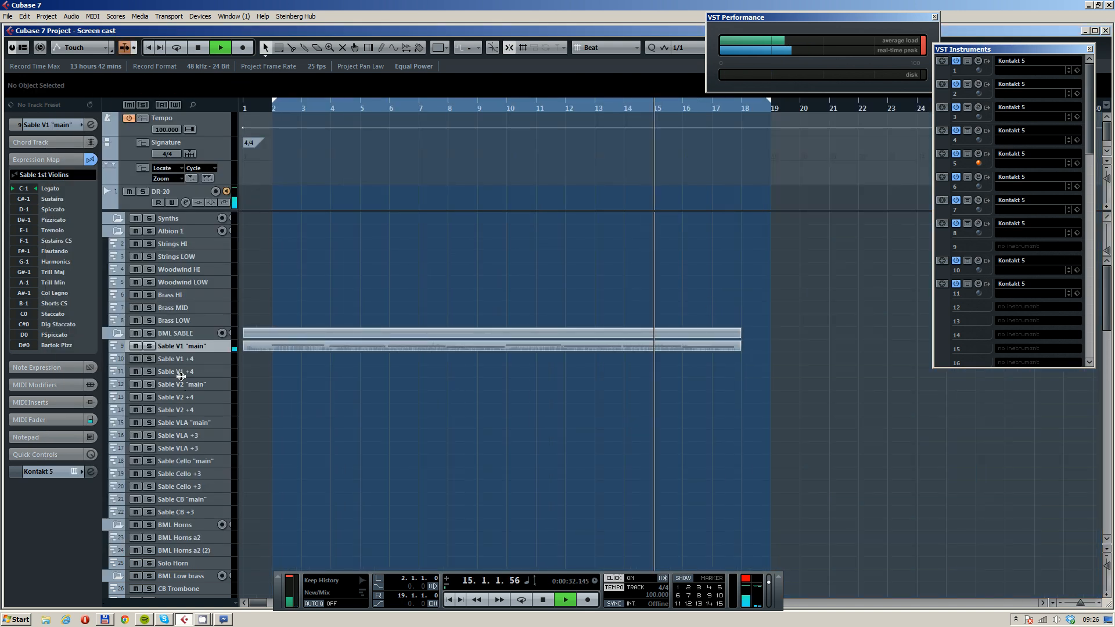
key(KP_0)
click(186, 361)
key(KP_0)
key(KP_0)
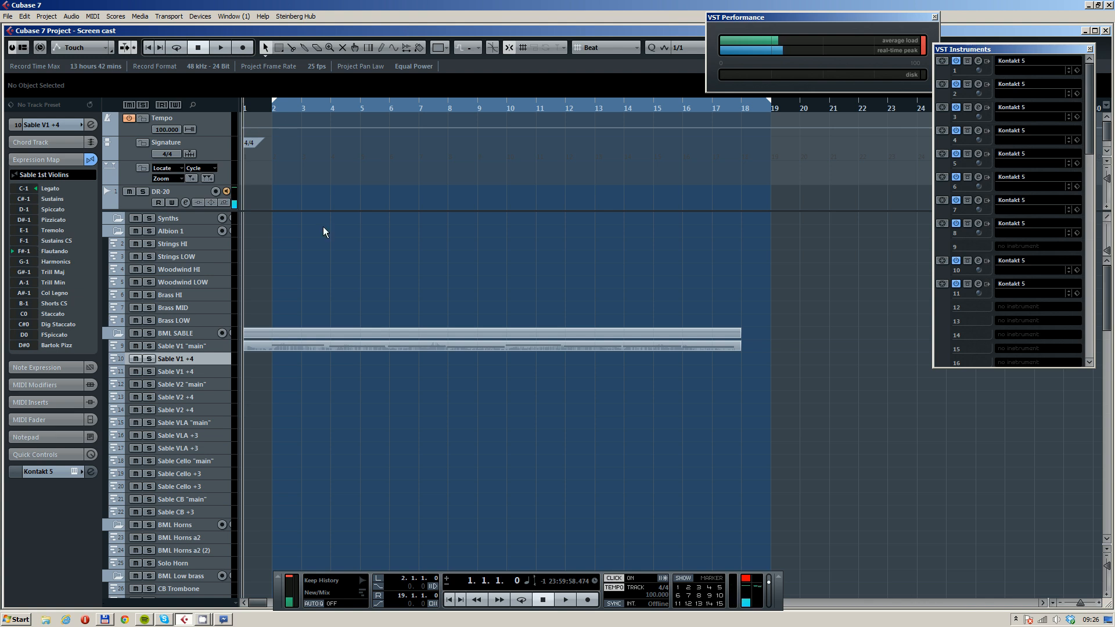
key(KP_Multiply)
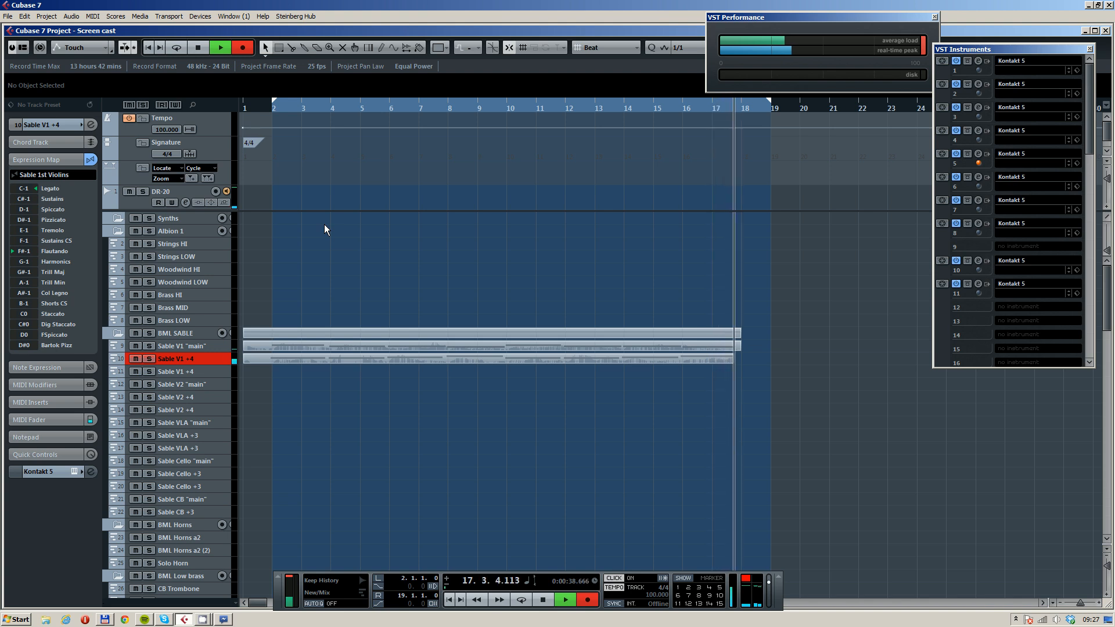
key(space)
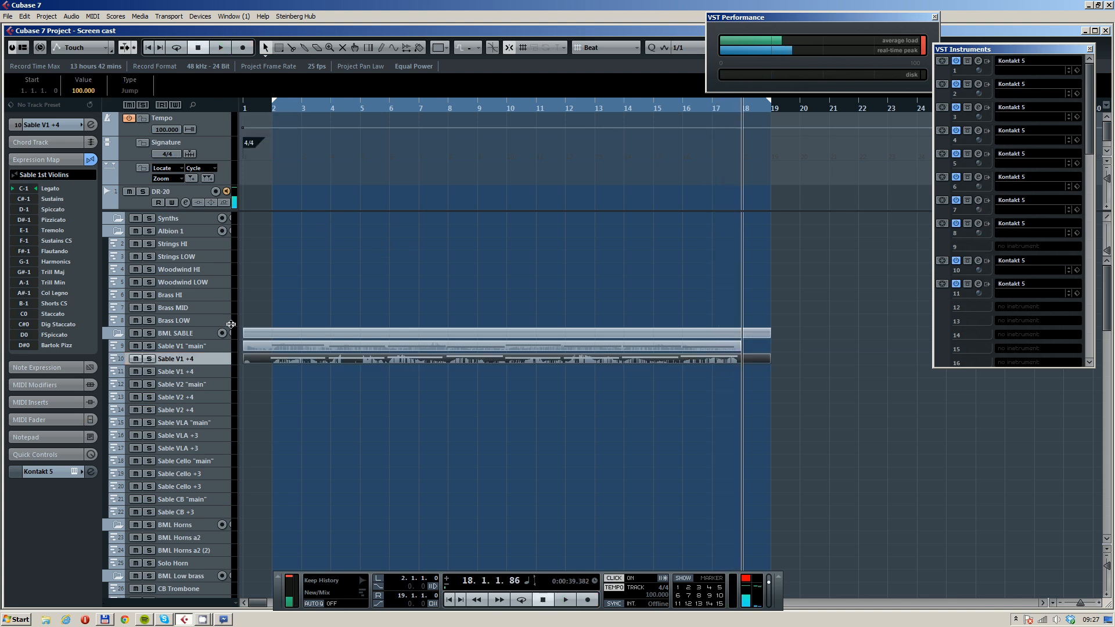
Record a Harmonics part on the second Sable V1 +4 track from bar 1 to about bar 18
click(325, 218)
click(246, 109)
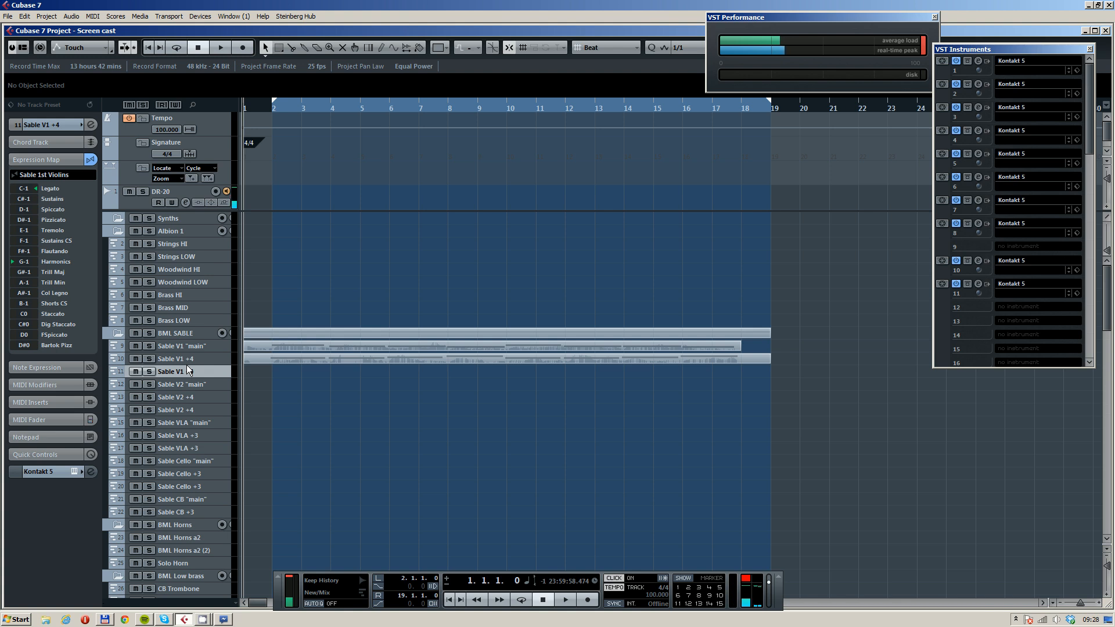
key(KP_Multiply)
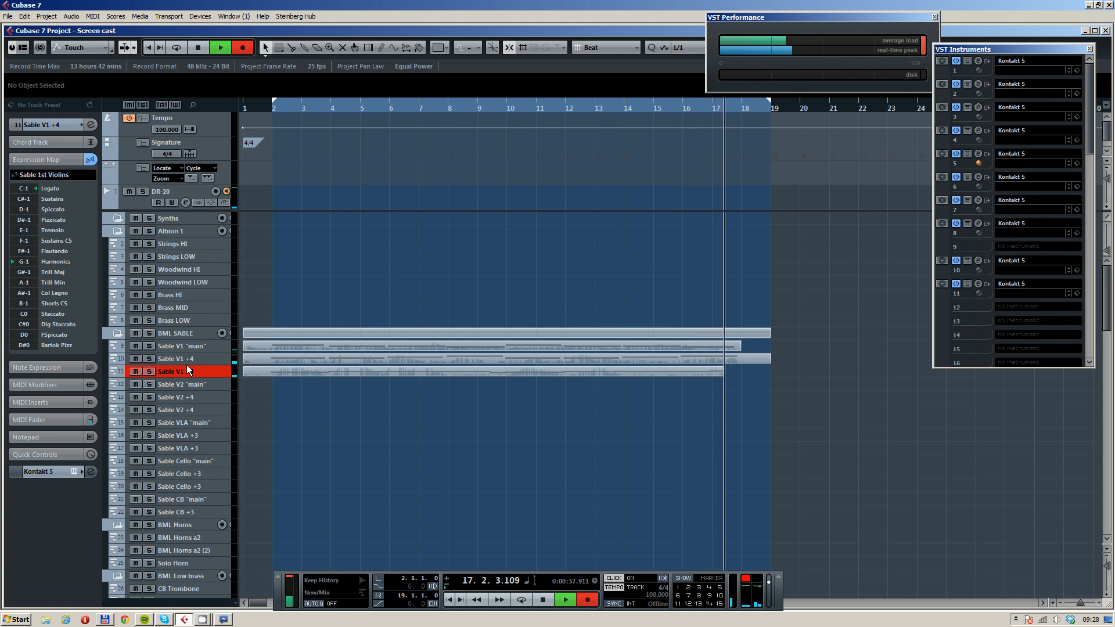
key(space)
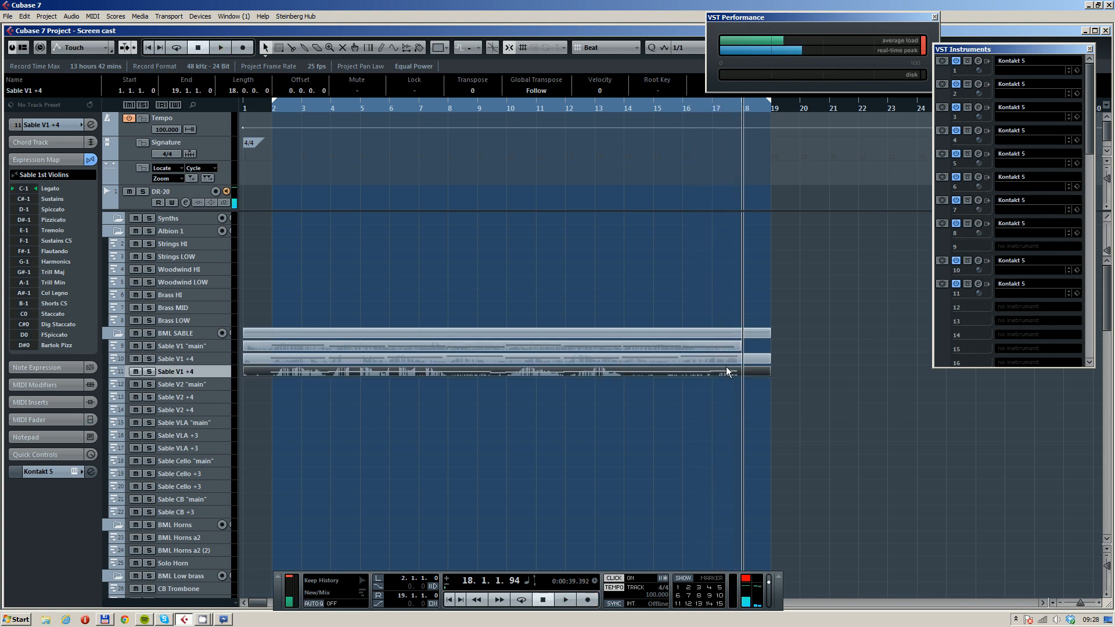
Open the recorded Harmonics part in the Key Editor, play it around bar 17, and enlarge the note display area
double_click(726, 372)
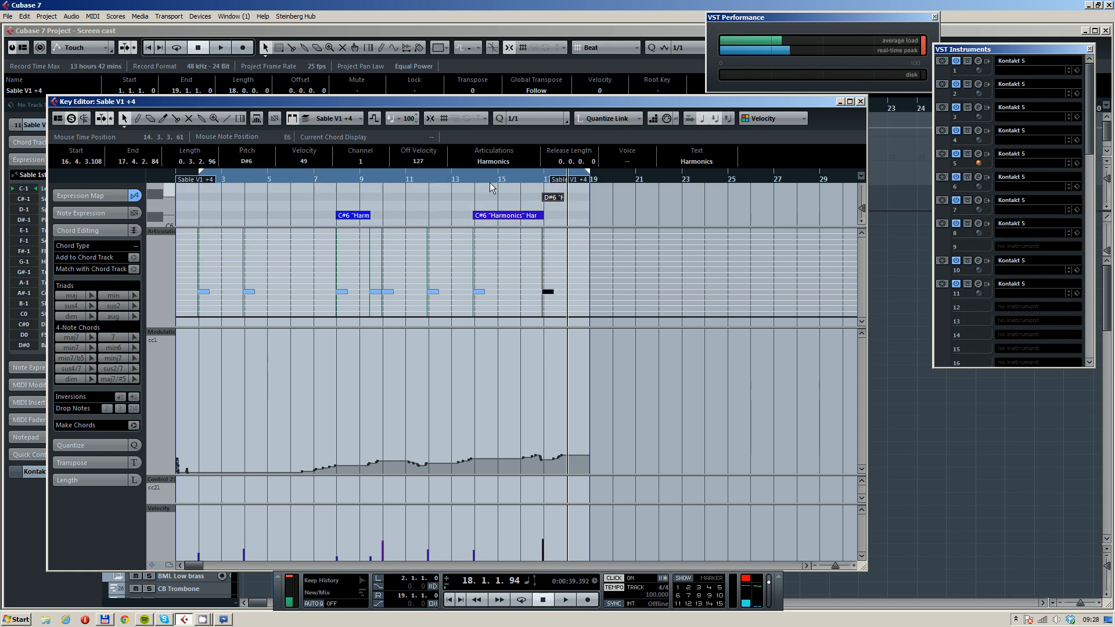
key(space)
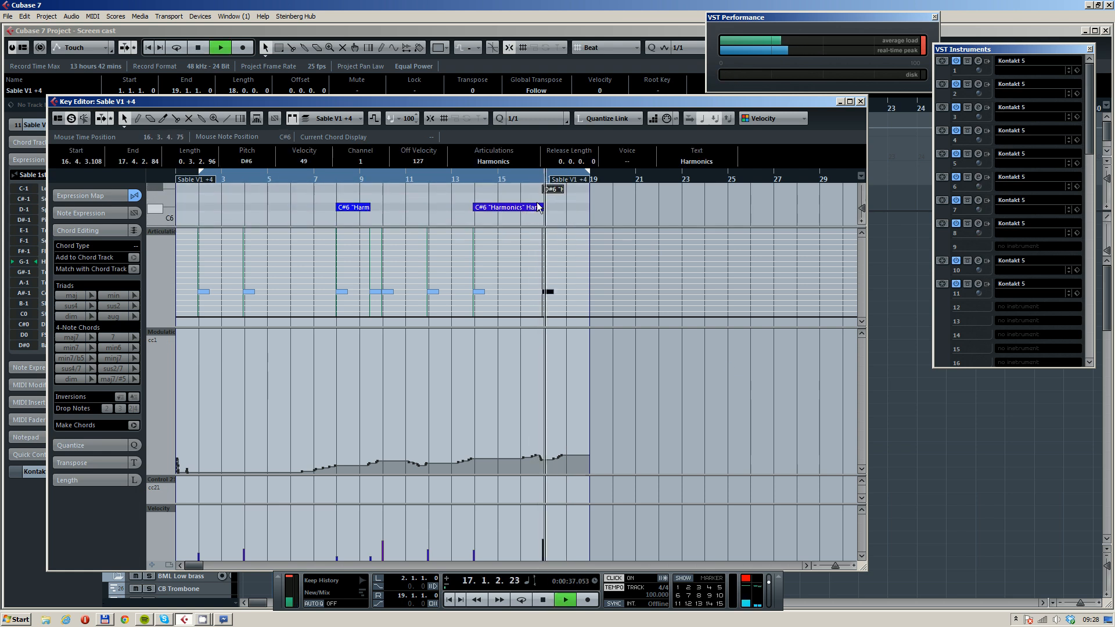
key(space)
scroll(496, 208, down, 1)
scroll(429, 209, down, 4)
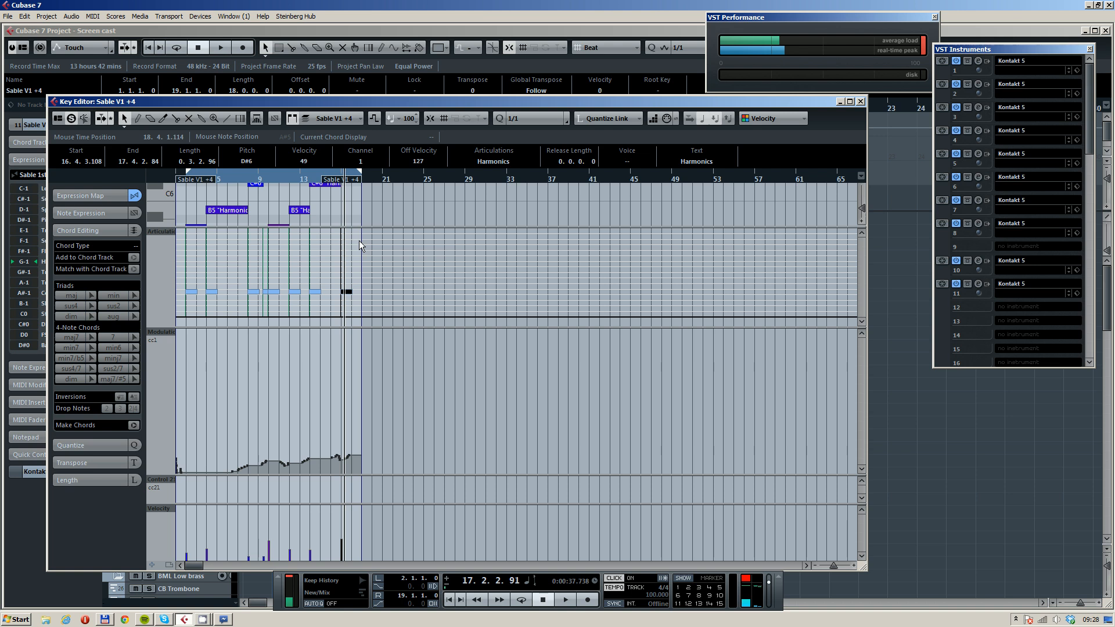
drag(359, 228, 355, 274)
scroll(372, 251, up, 3)
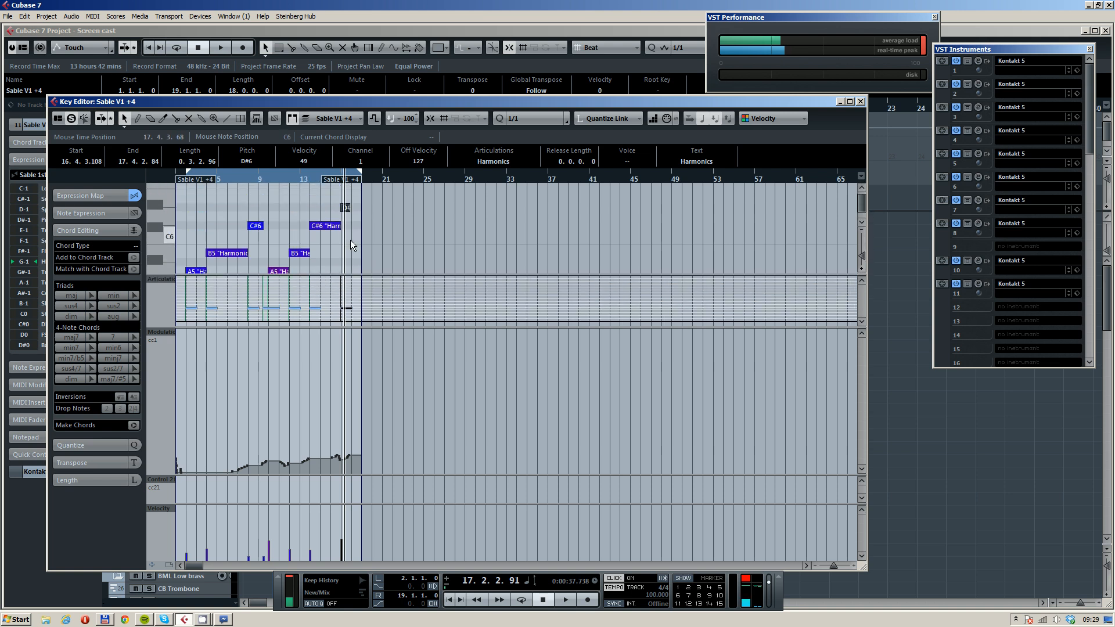
Replace the Harmonics notes from bar 10 onward with a copy of the opening phrase starting at bar 10
click(245, 179)
drag(370, 196, 280, 258)
key(Delete)
key(ctrl+a)
drag(199, 244, 280, 242)
scroll(276, 232, up, 3)
scroll(294, 214, left, 3)
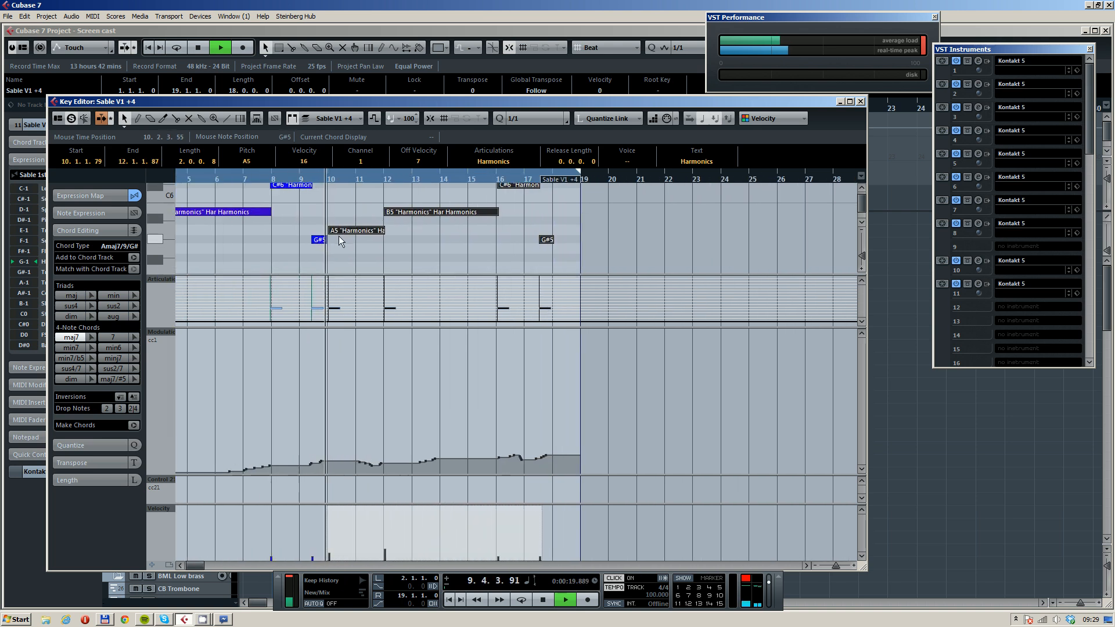
Move the copied notes slightly earlier so the A5 starts at 9.4.4.119, check them around bar 10, and close the Key Editor
scroll(333, 230, up, 4)
key(space)
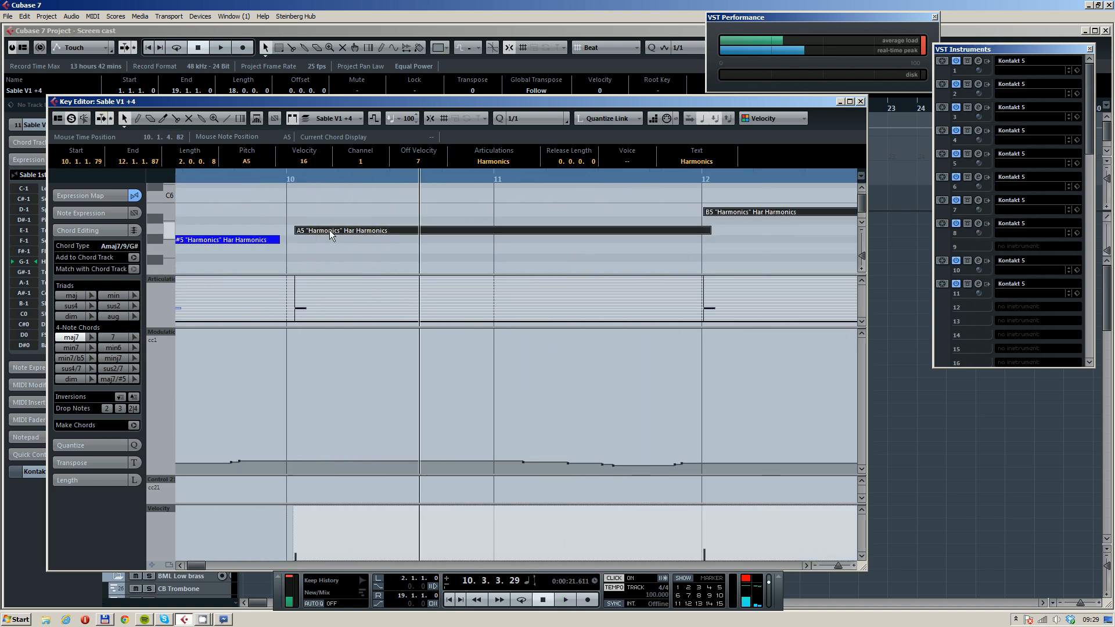
drag(333, 231, 326, 231)
click(276, 179)
key(space)
scroll(615, 228, down, 5)
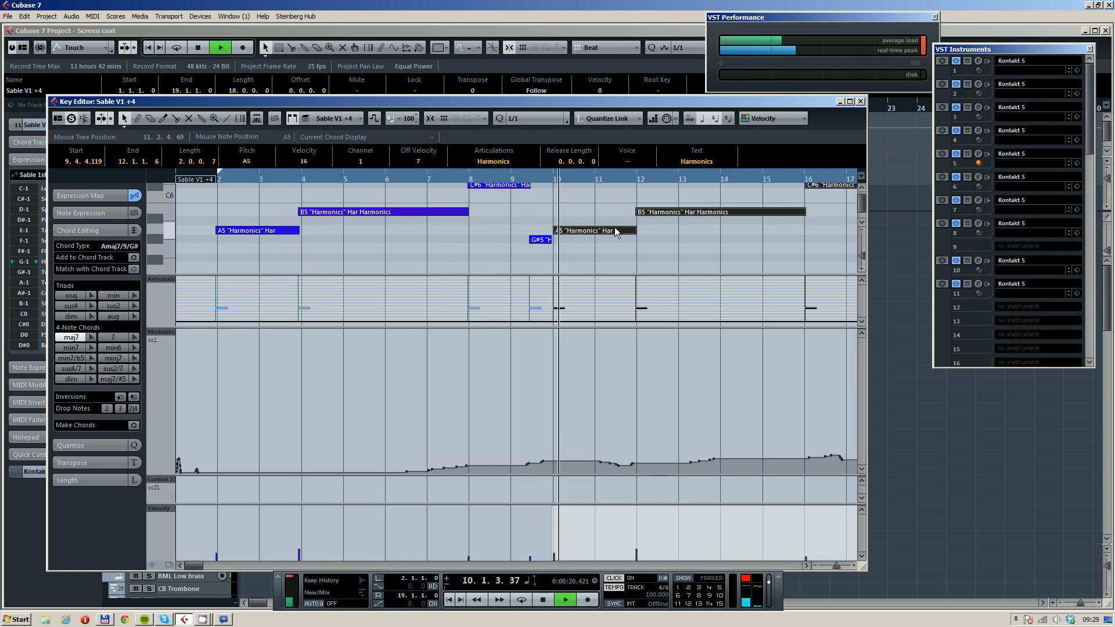
click(738, 224)
click(861, 102)
key(space)
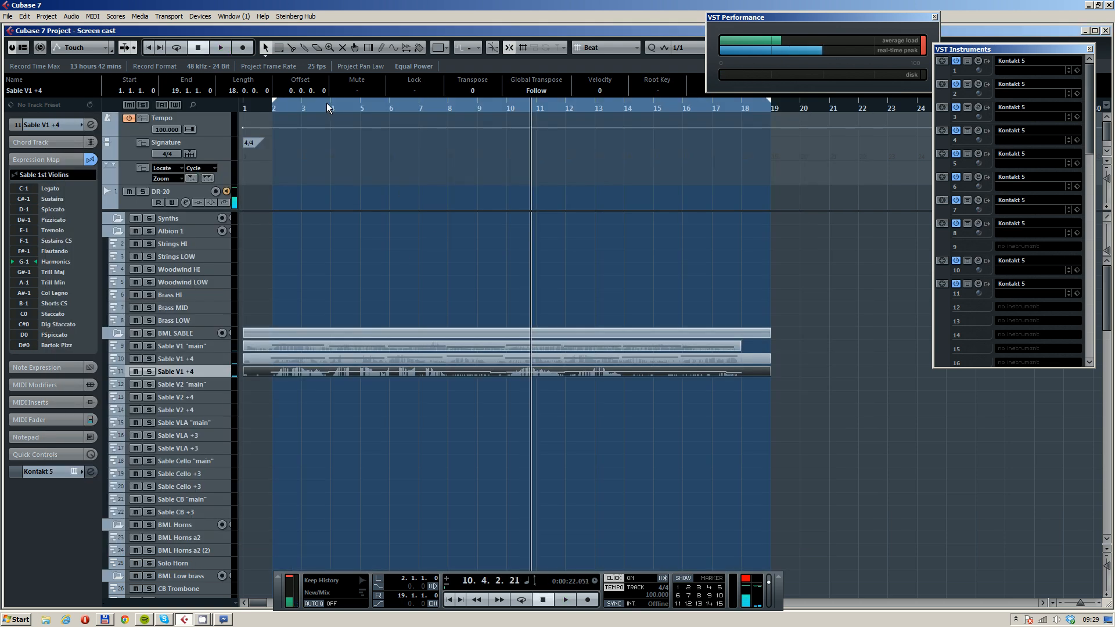
Play the three violin parts from bar 1 with the metronome click off, and set the left locator to bar 10
click(245, 108)
key(space)
click(348, 474)
key(c)
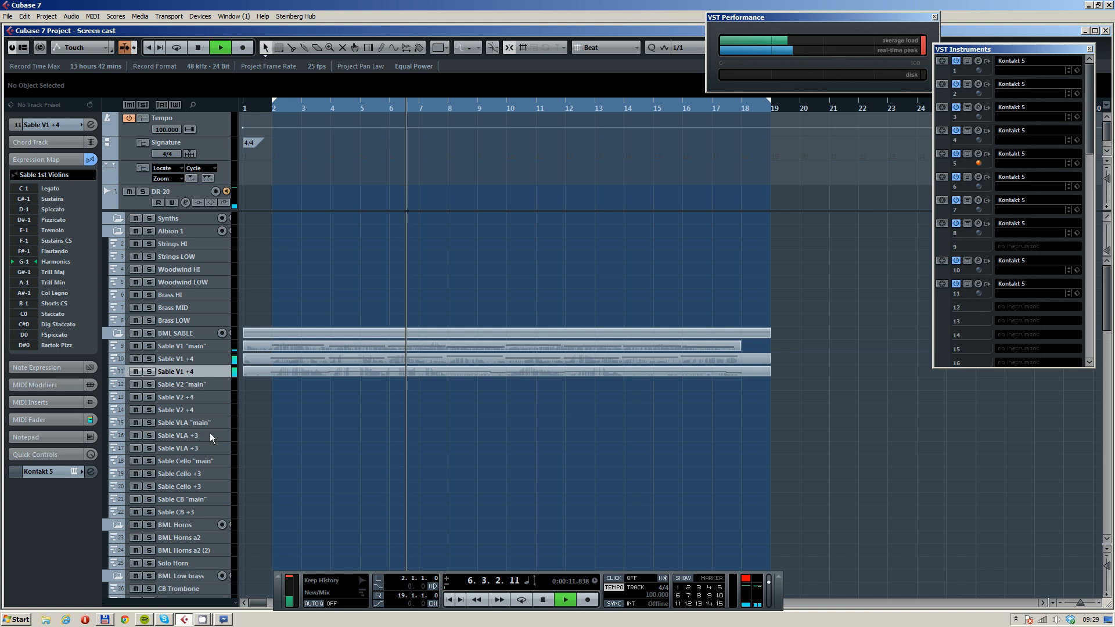
click(203, 449)
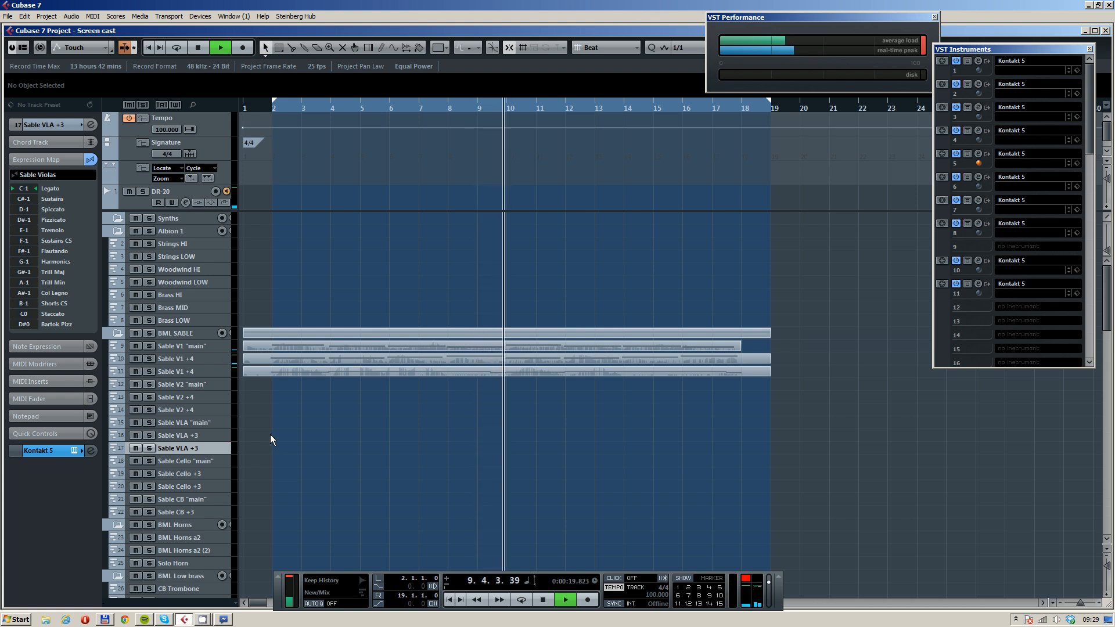
ctrl+click(506, 109)
key(space)
key(Home)
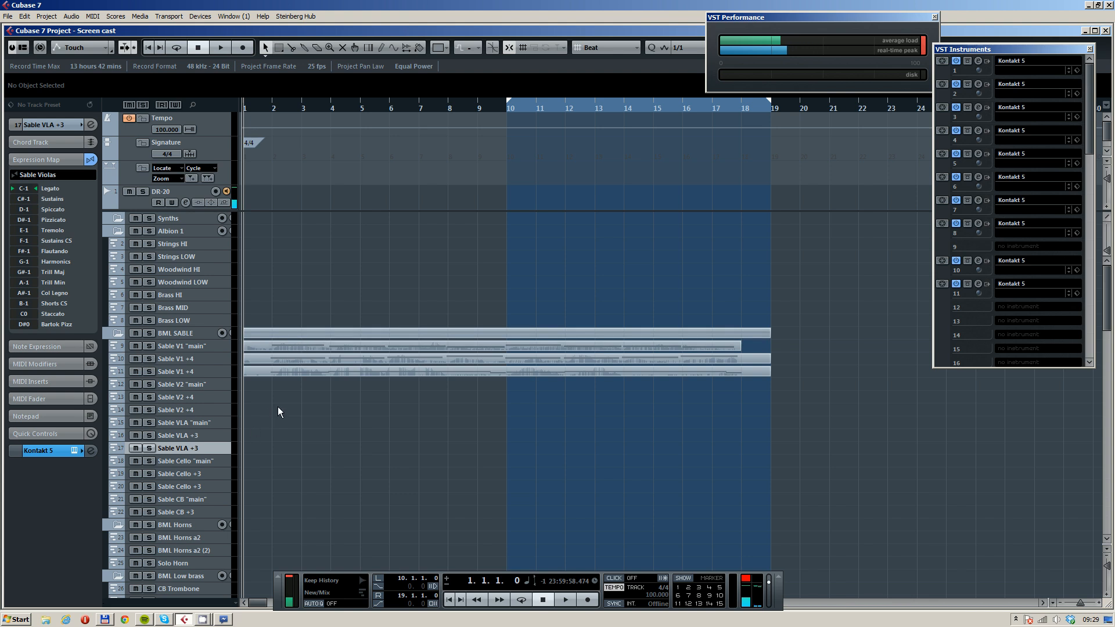
Set the locators from bar 2 to bar 19 and record a Flautando part on Sable Cello "main" from bar 1 past bar 10
click(216, 424)
key(Up)
key(Up)
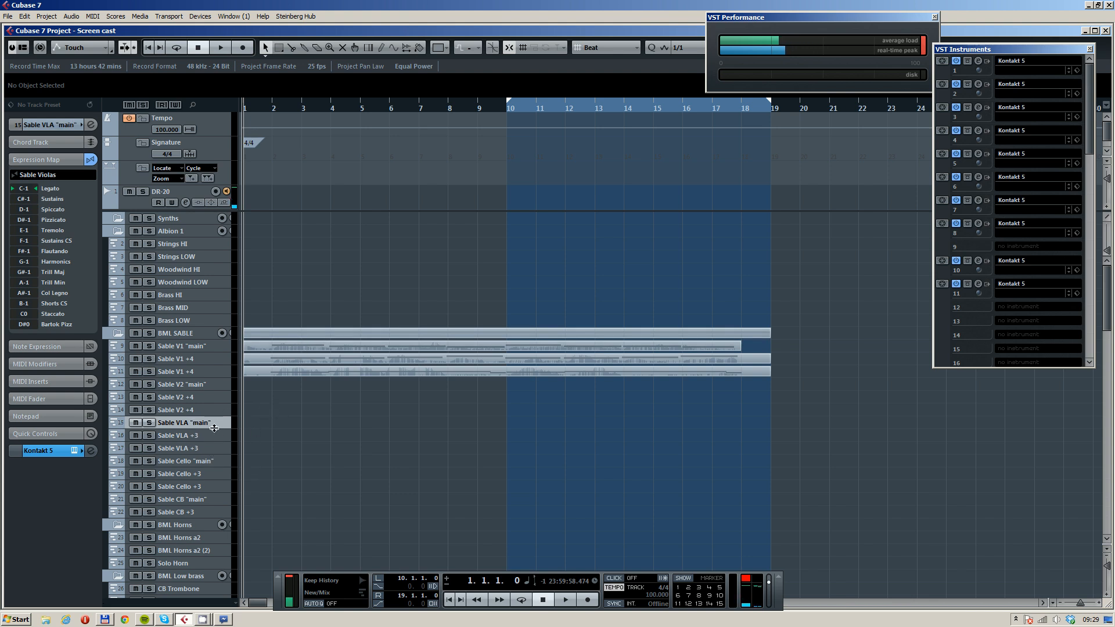
click(211, 459)
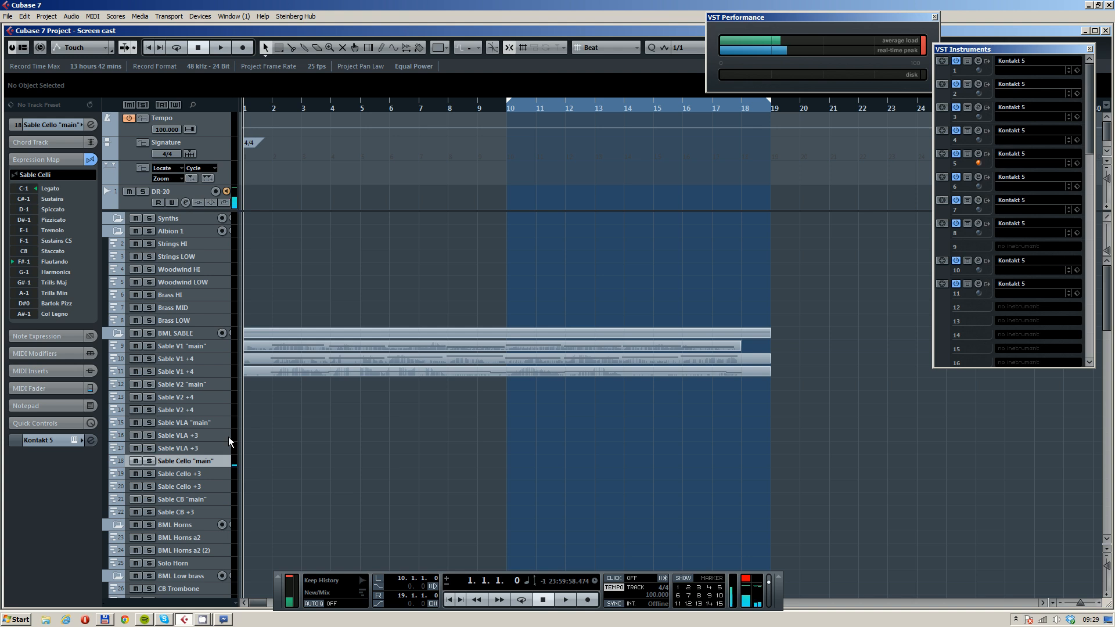
click(256, 106)
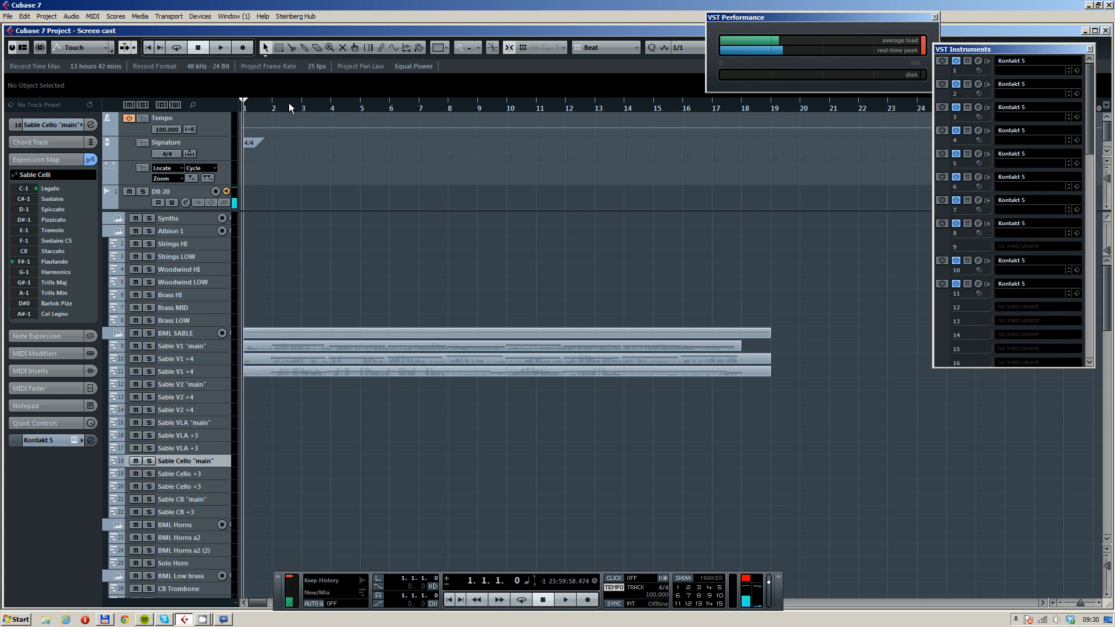
drag(292, 110, 800, 111)
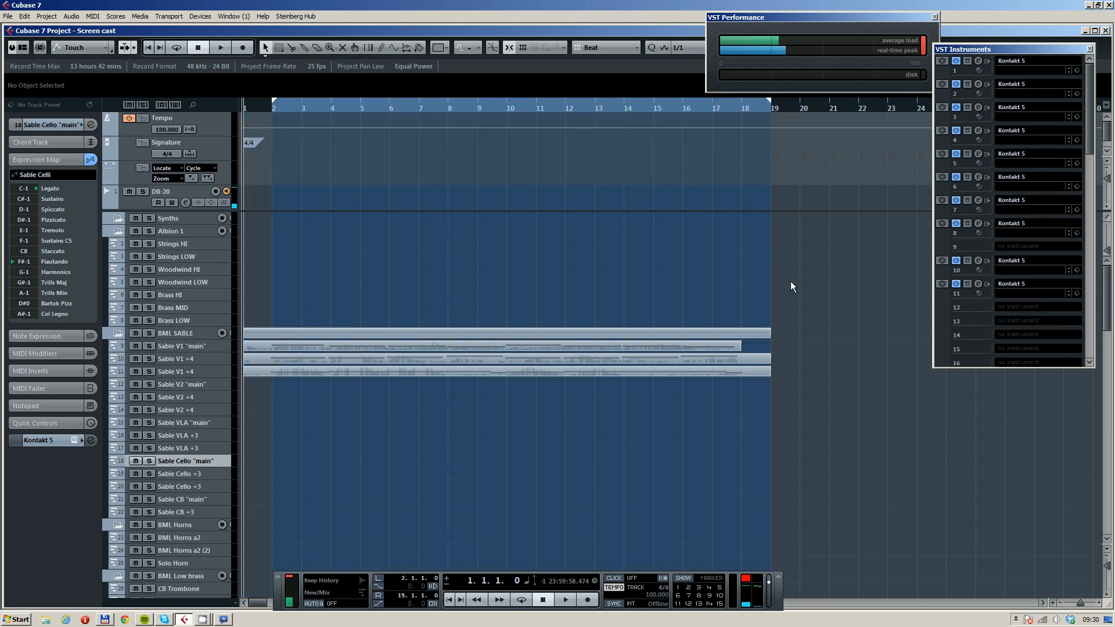
key(KP_Multiply)
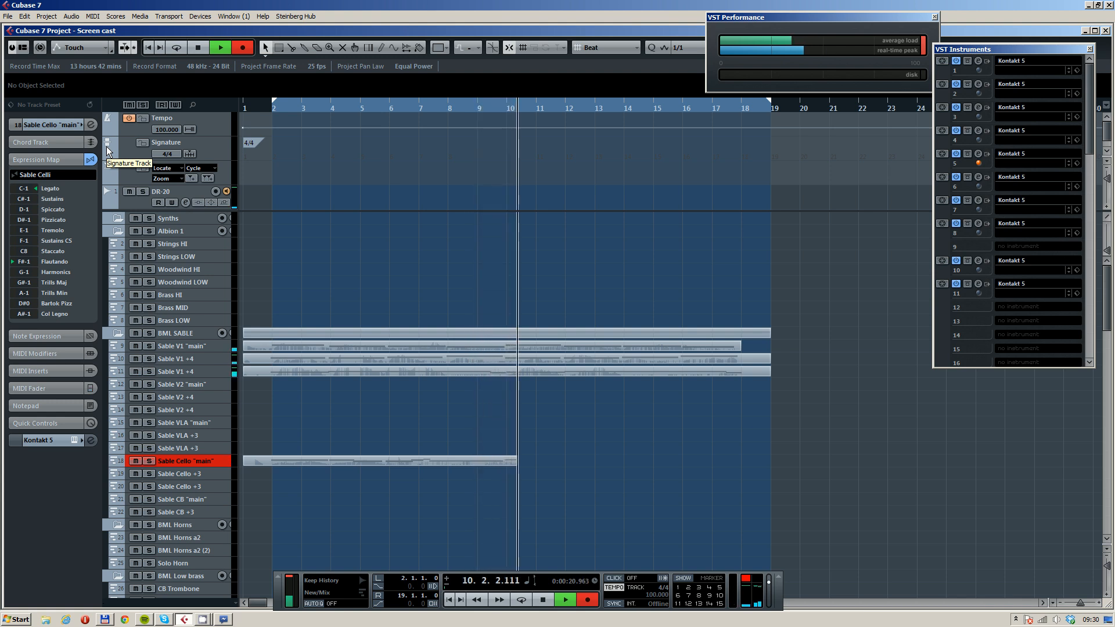
key(space)
Delete the E2 note at bar 10 from the cello part in the Key Editor and close the editor
key(h)
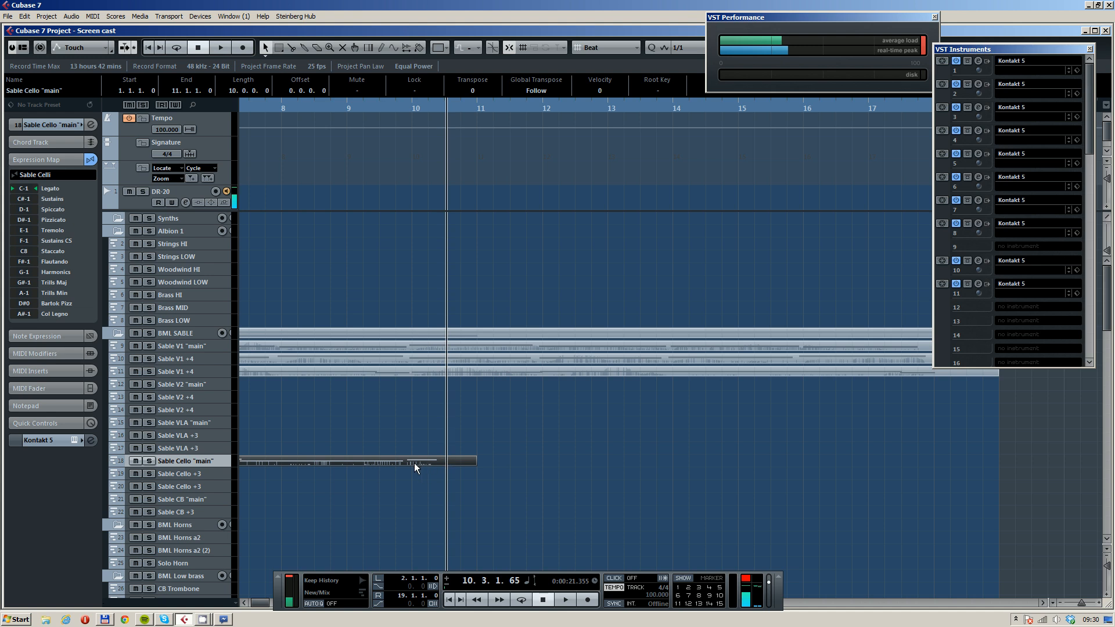
key(3)
double_click(439, 462)
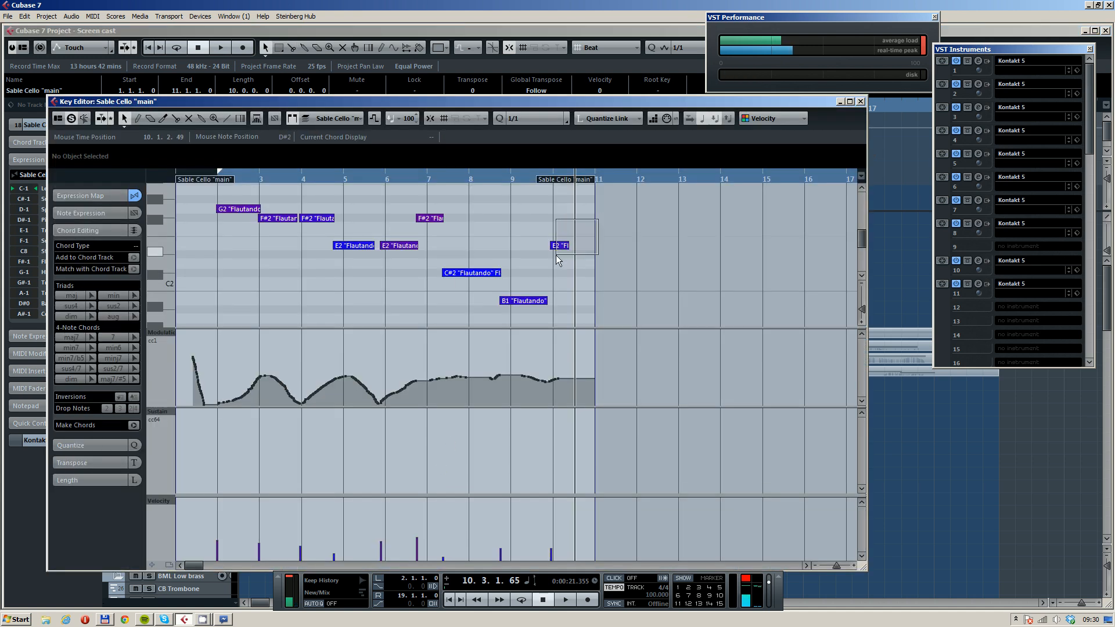
key(g)
key(g)
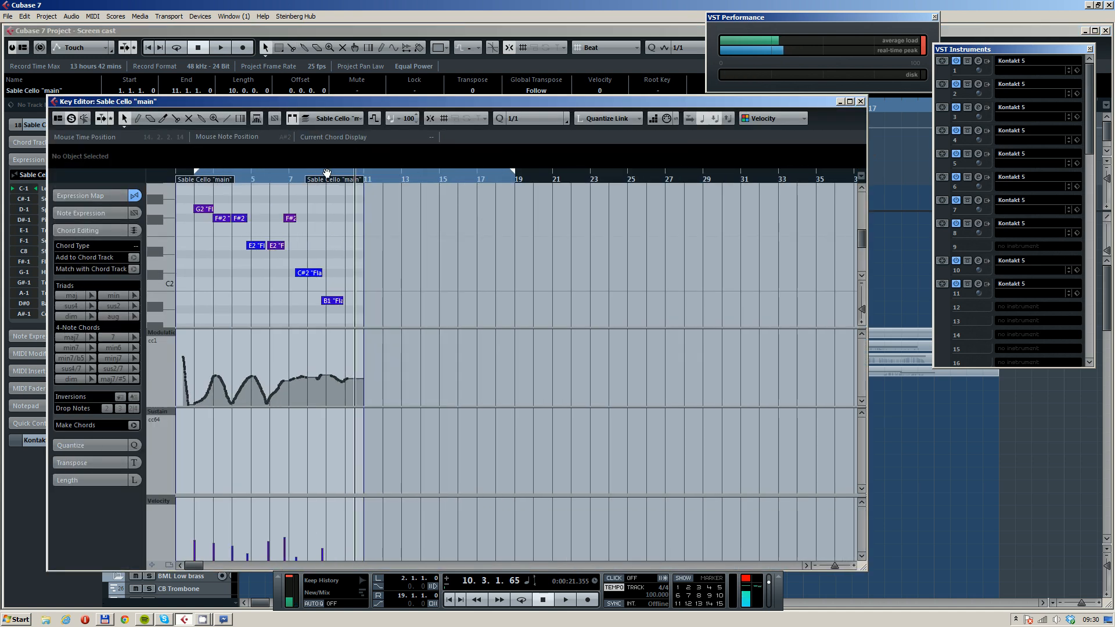
click(860, 102)
scroll(346, 433, left, 5)
key(g)
key(g)
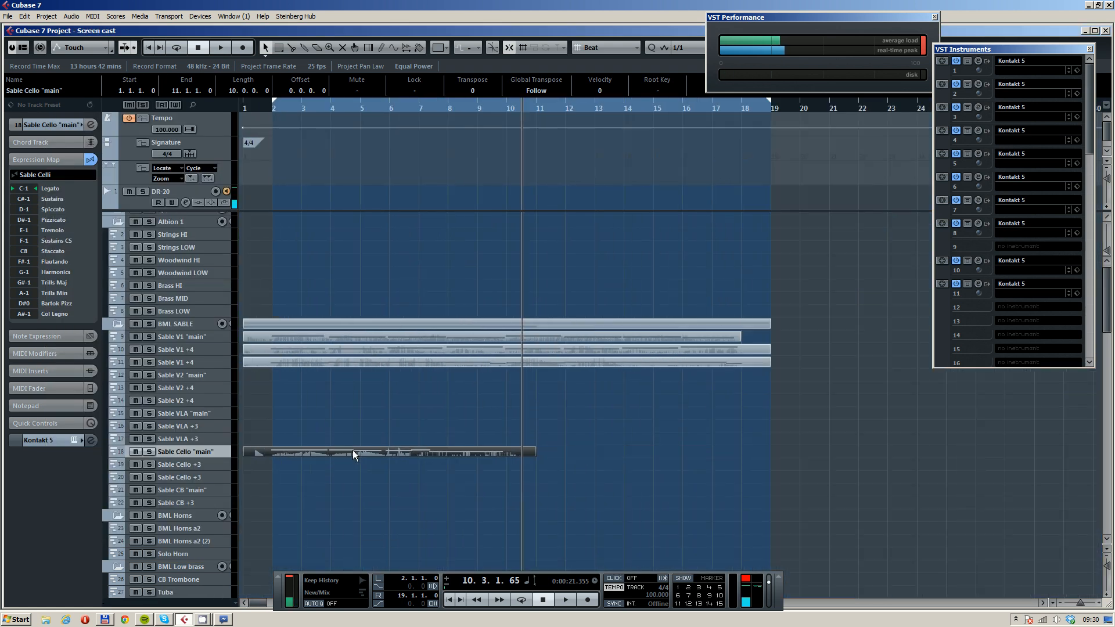
Copy the Sable Cello "main" part so the copy starts at bar 9, and glue the two parts together
drag(353, 451, 570, 448)
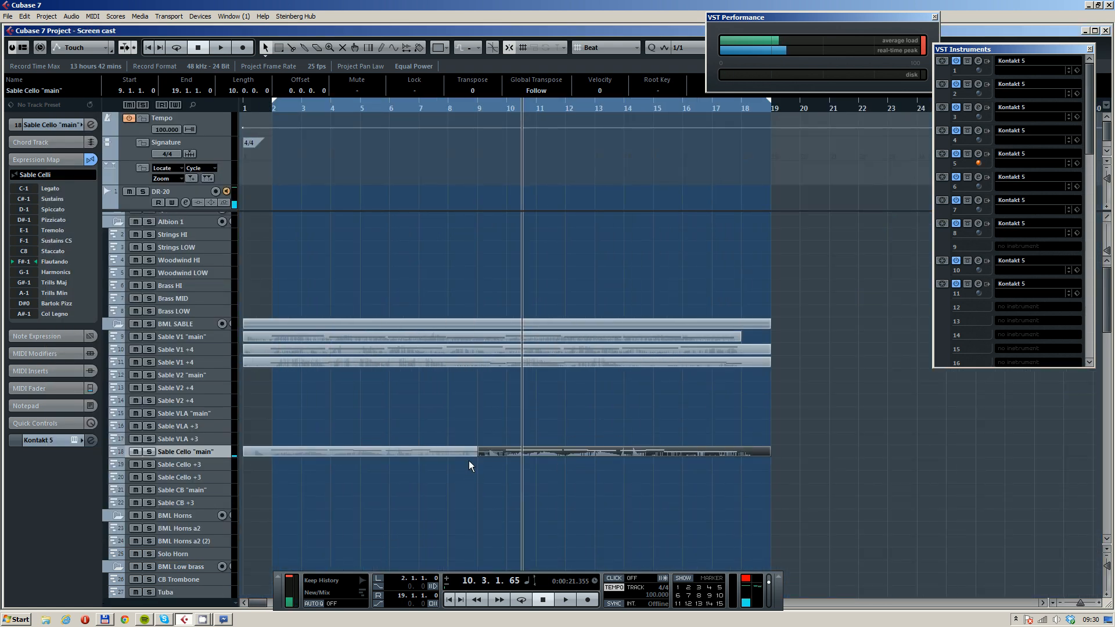
key(4)
click(470, 453)
key(1)
Smooth the CC1 modulation across the cello part's join at bar 10, play it from about bar 8, and close the Key Editor
double_click(491, 453)
key(h)
key(h)
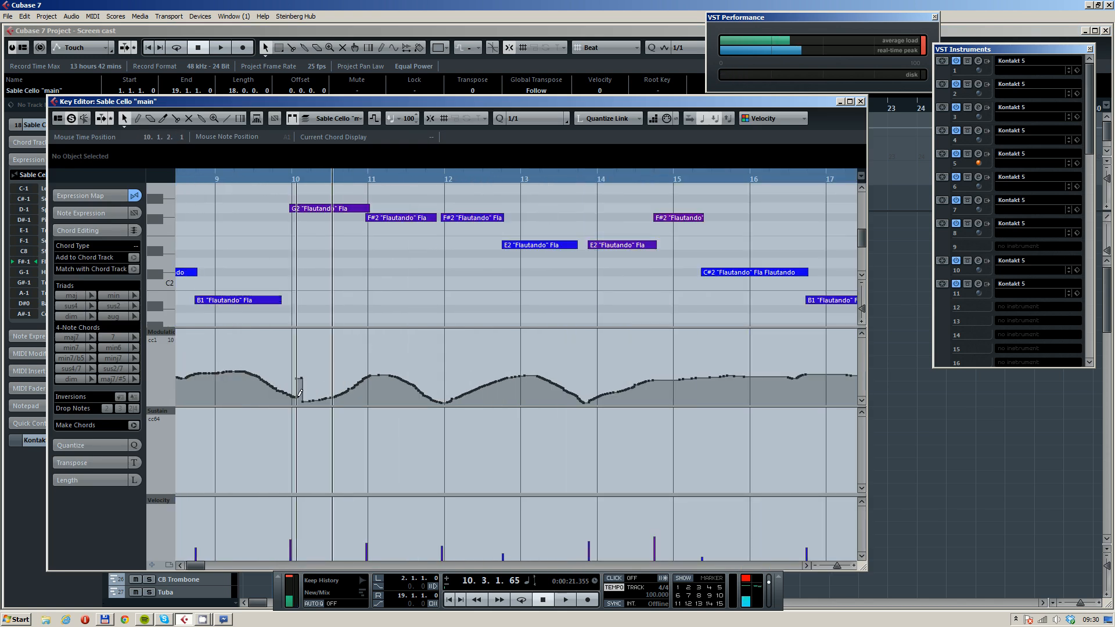
drag(268, 236, 405, 226)
click(280, 178)
key(space)
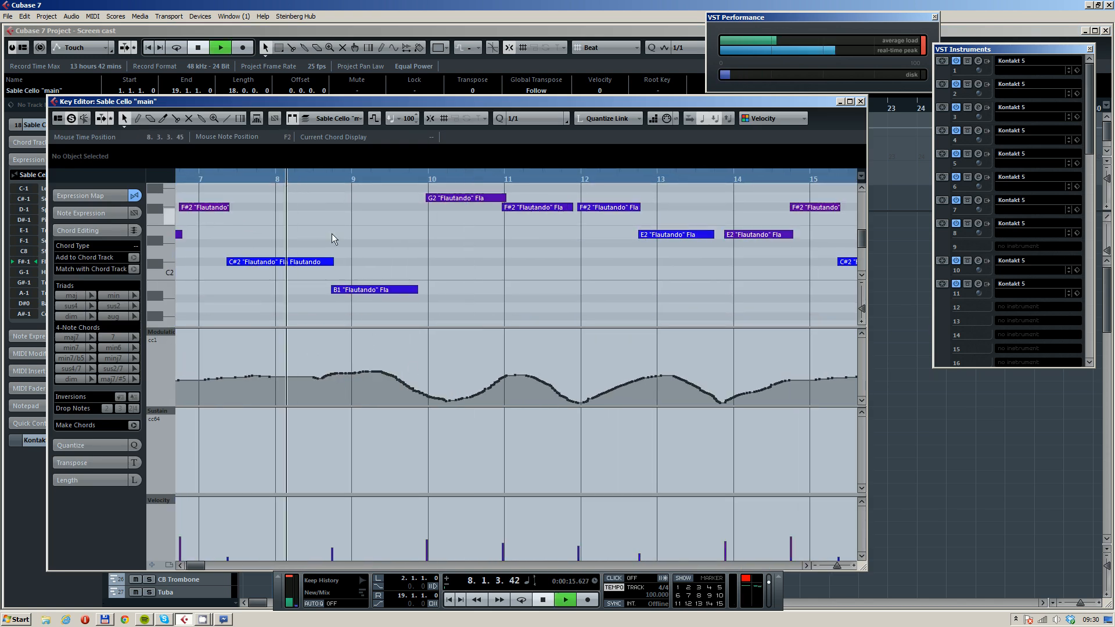
scroll(355, 261, down, 5)
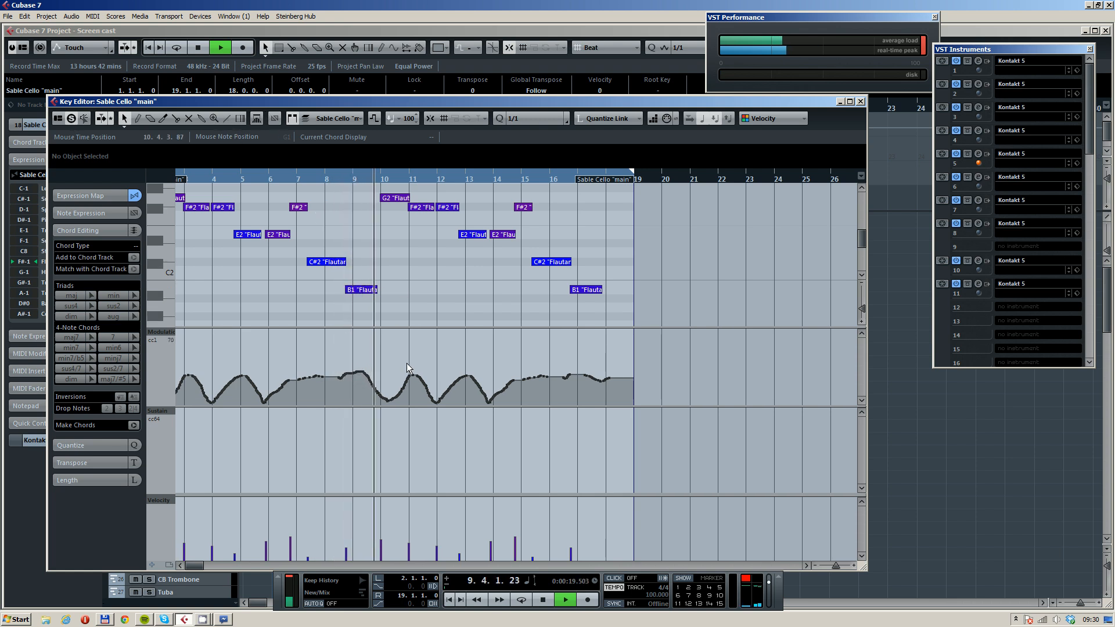
key(space)
key(Escape)
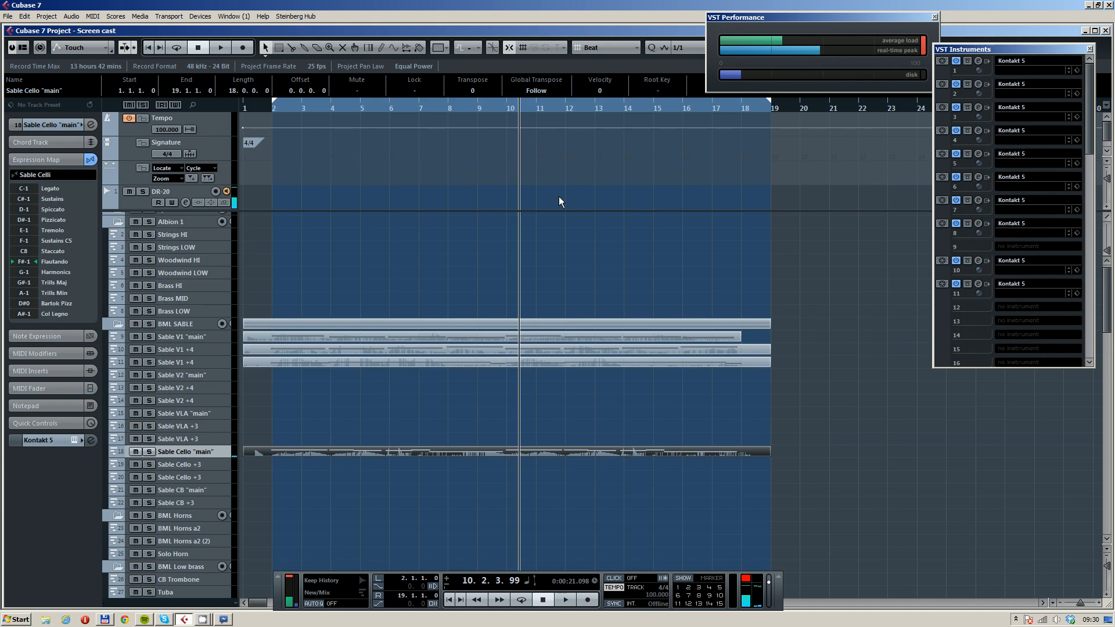
Inspect the cello part in the Key Editor with all notes selected, close it, and play the arrangement from bar 1
key(KP_1)
key(space)
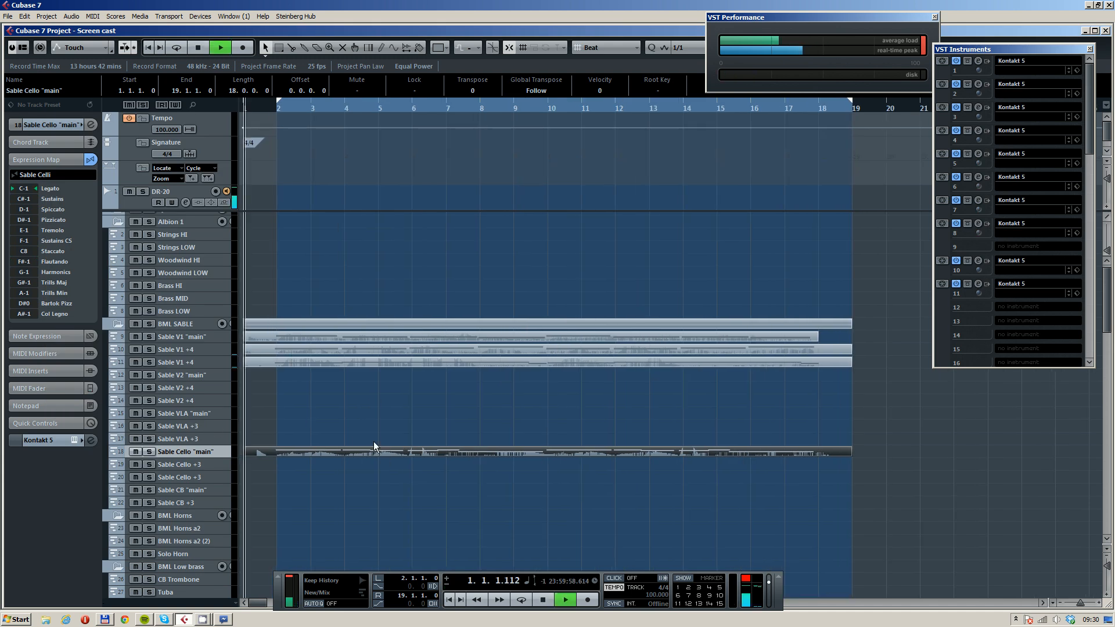
double_click(425, 453)
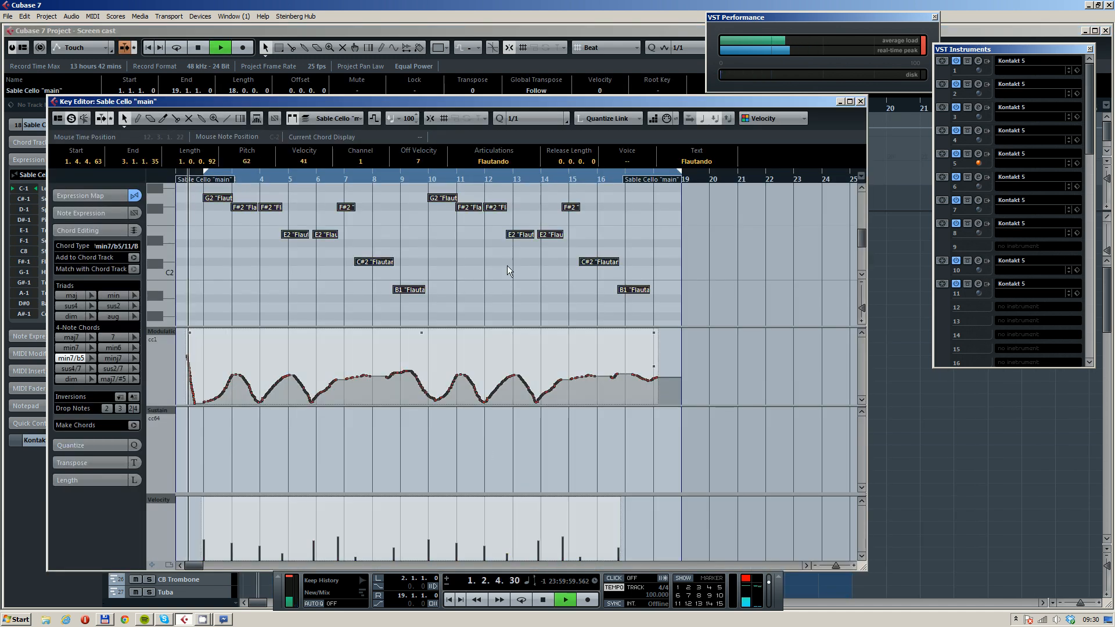
click(861, 101)
key(Home)
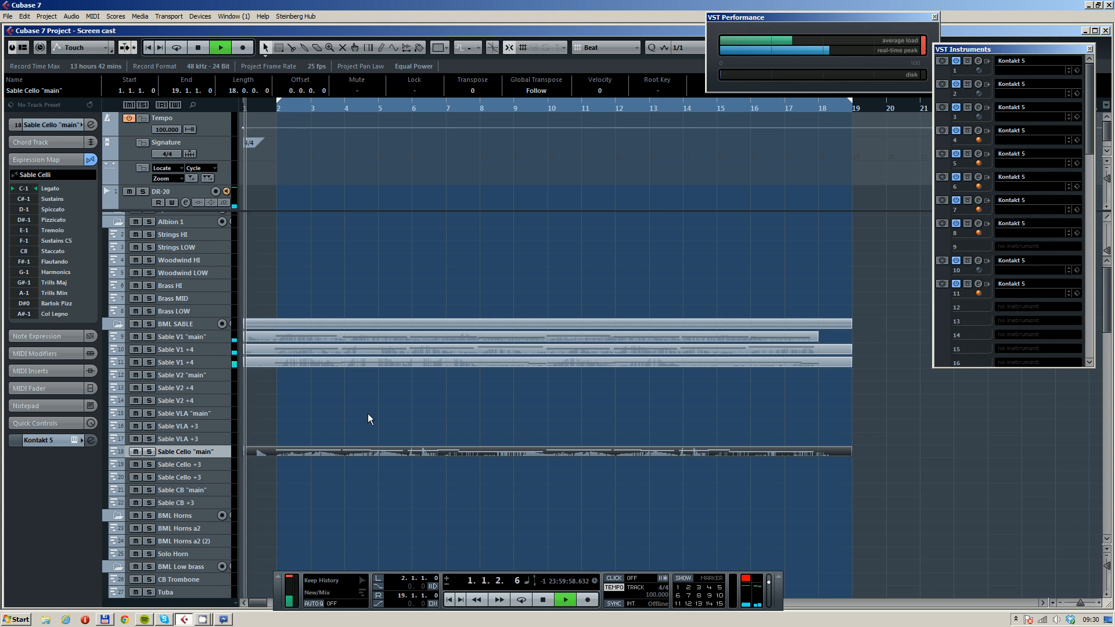
Record a viola part on the Sable VLA "main" track from bar 7 to about bar 18
click(367, 414)
scroll(408, 386, down, 1)
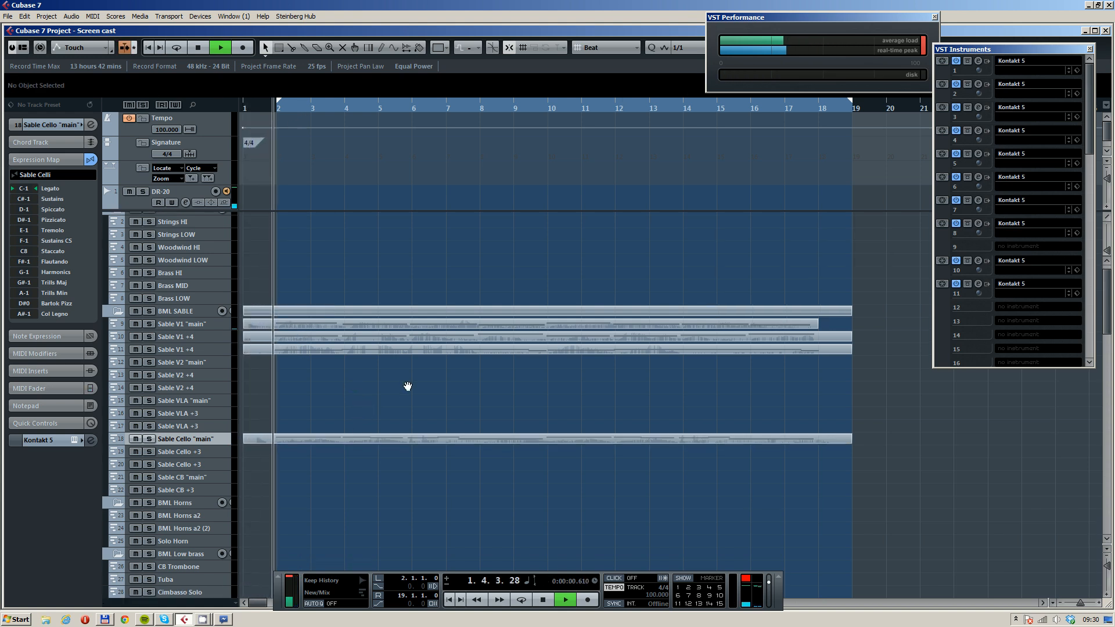
scroll(407, 386, down, 1)
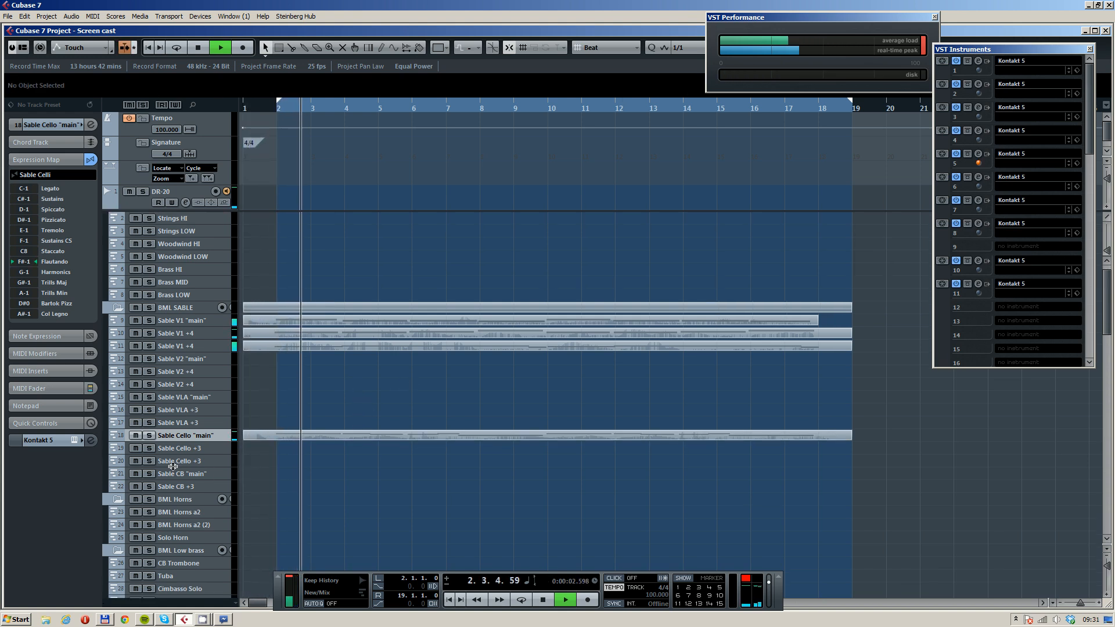
click(209, 398)
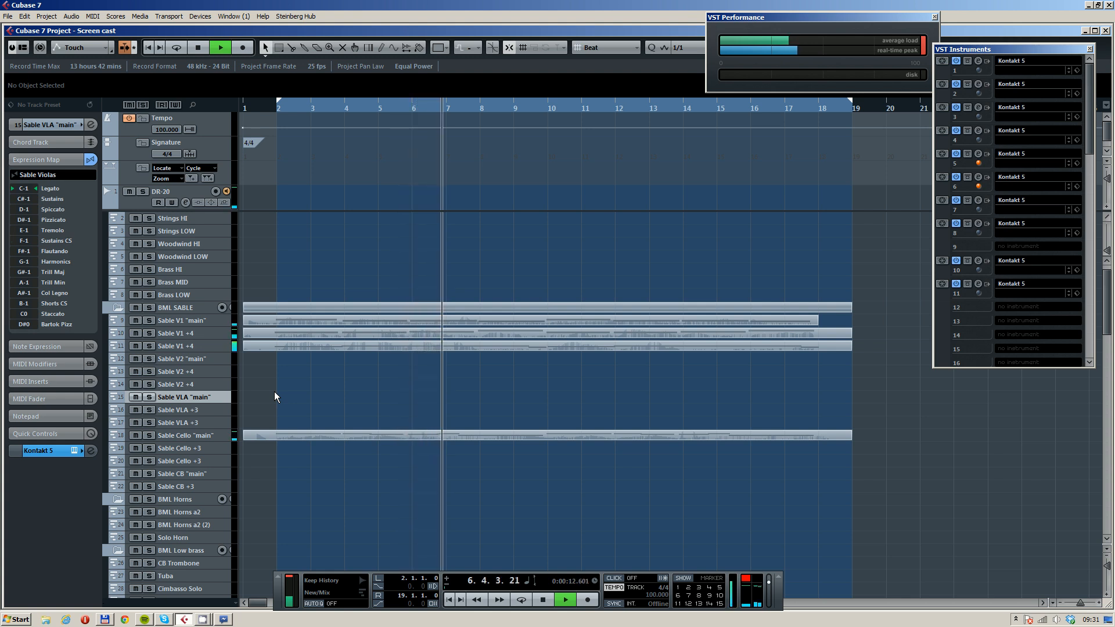
key(KP_Multiply)
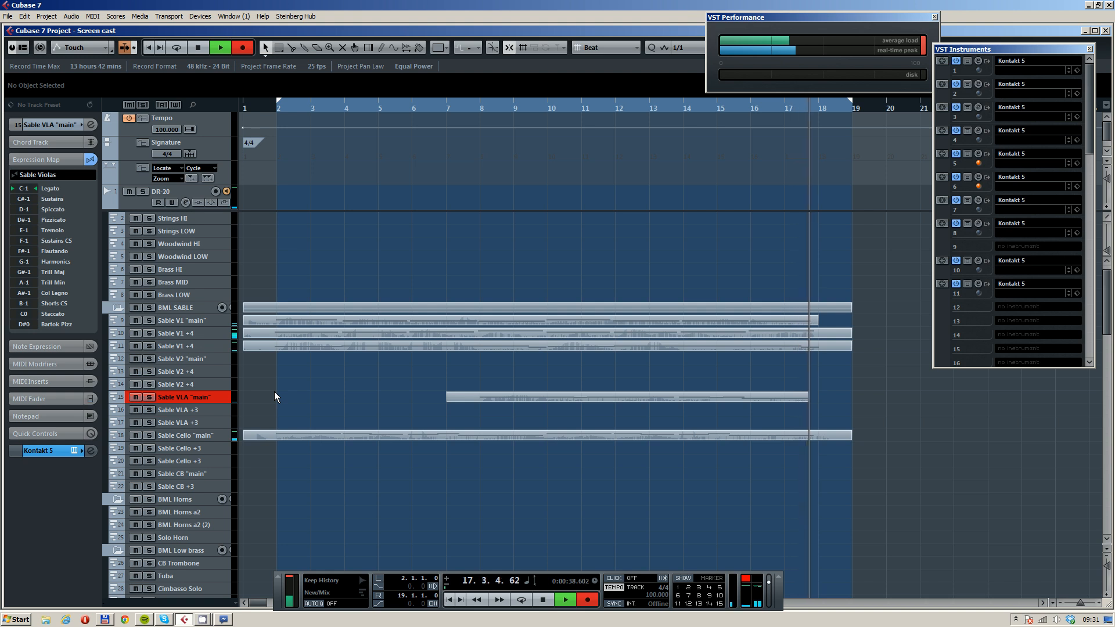
key(space)
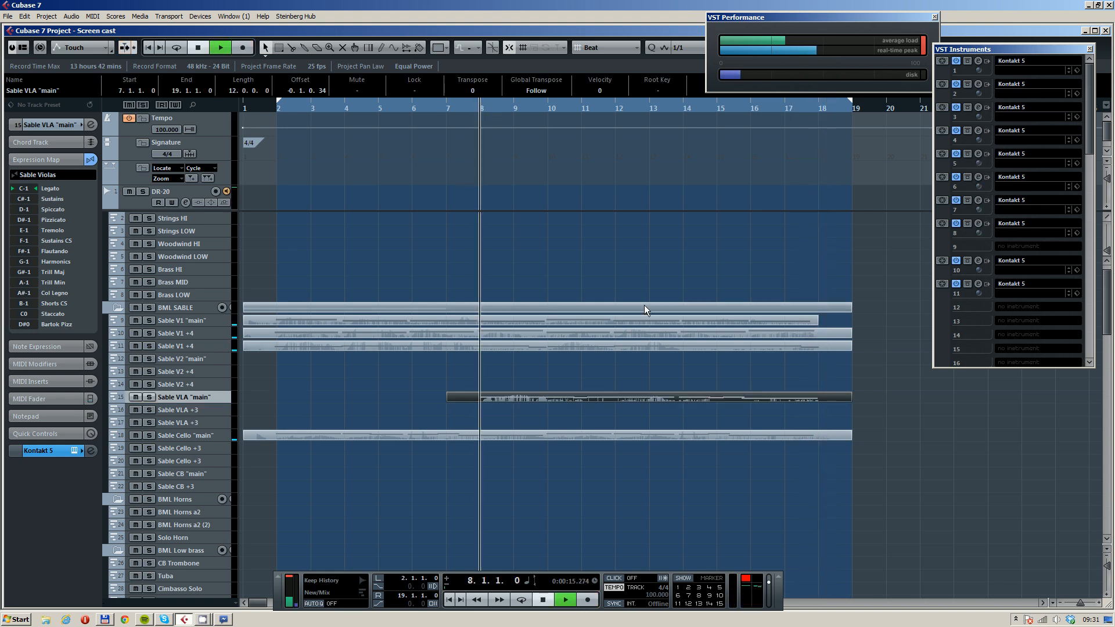
Lower the viola part's last note to F#2 in the Key Editor and play from about bar 16
double_click(769, 398)
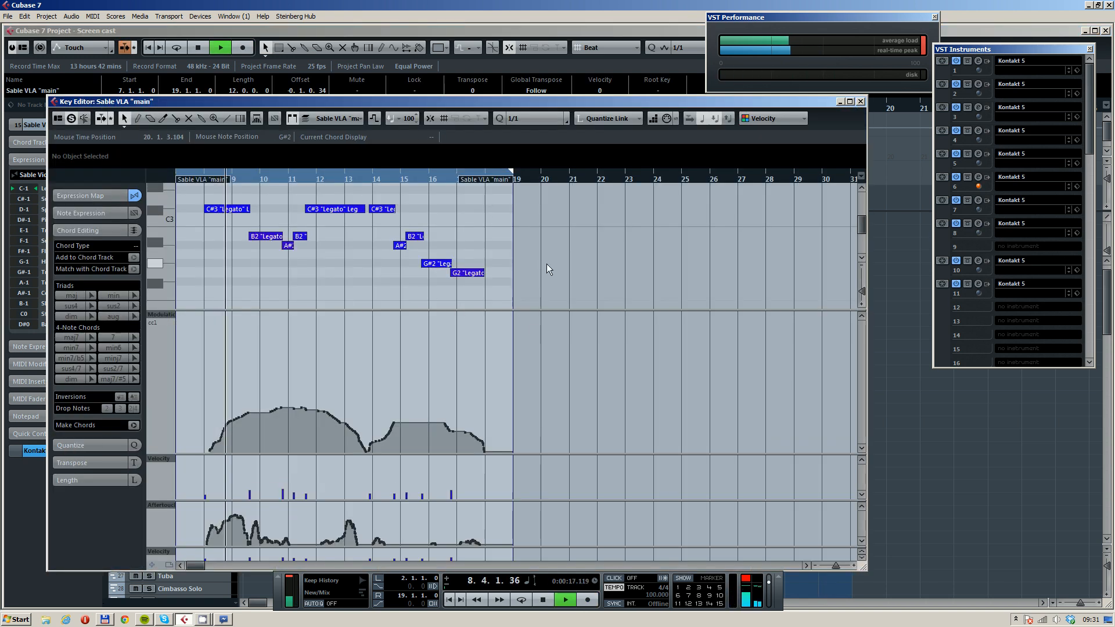
drag(468, 273, 468, 282)
click(428, 180)
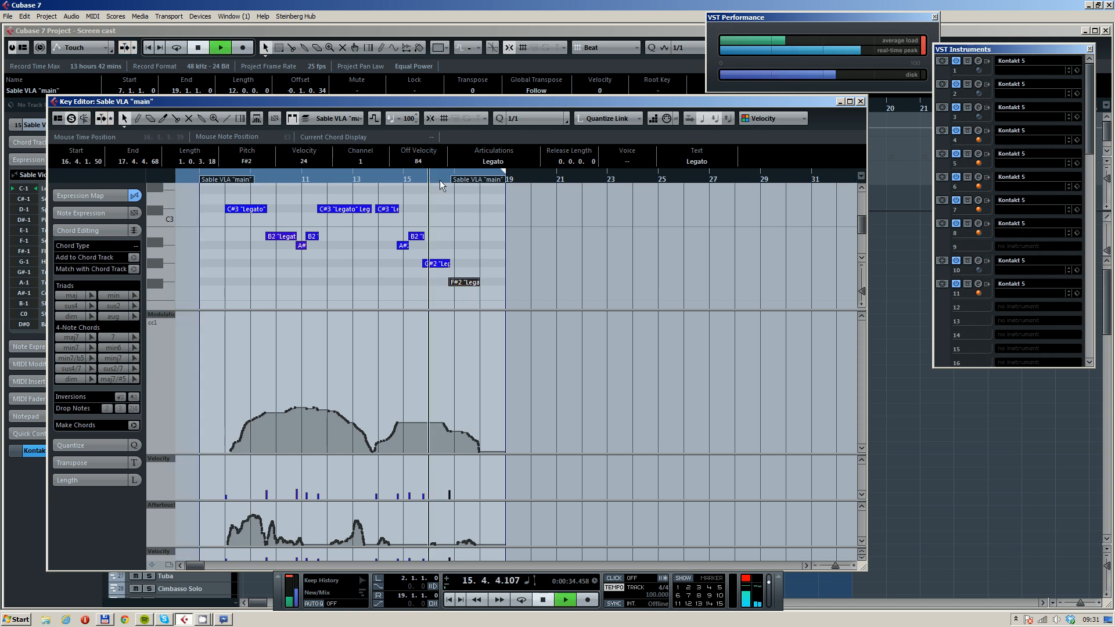
click(487, 241)
key(g)
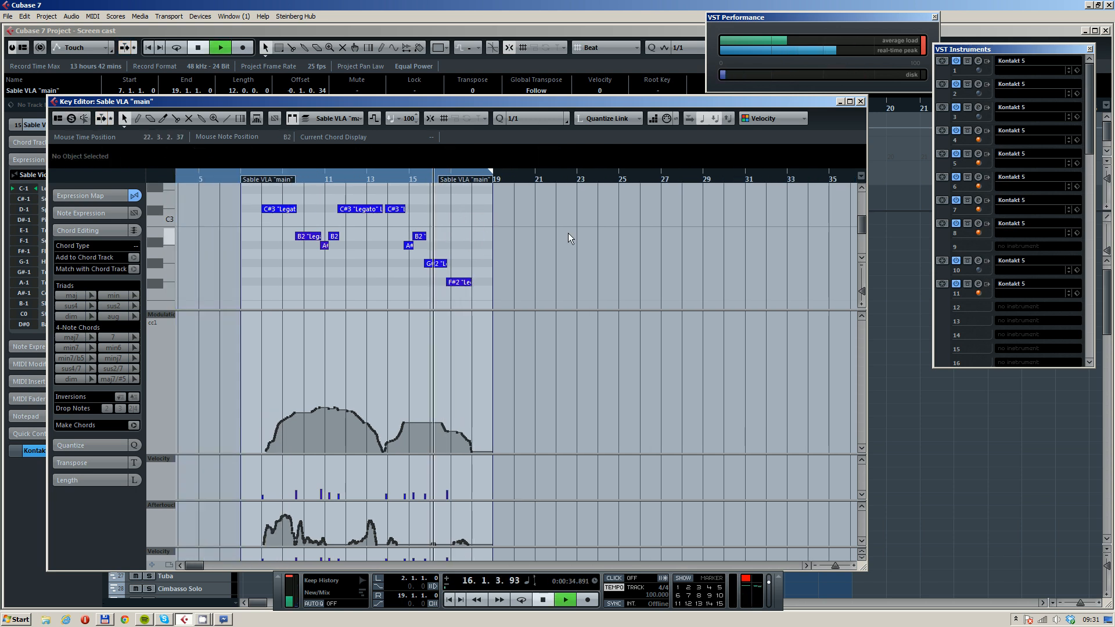
Check the closing notes of the viola part by playing them from about bar 15, and stop playback
scroll(494, 268, up, 1)
drag(481, 267, 580, 225)
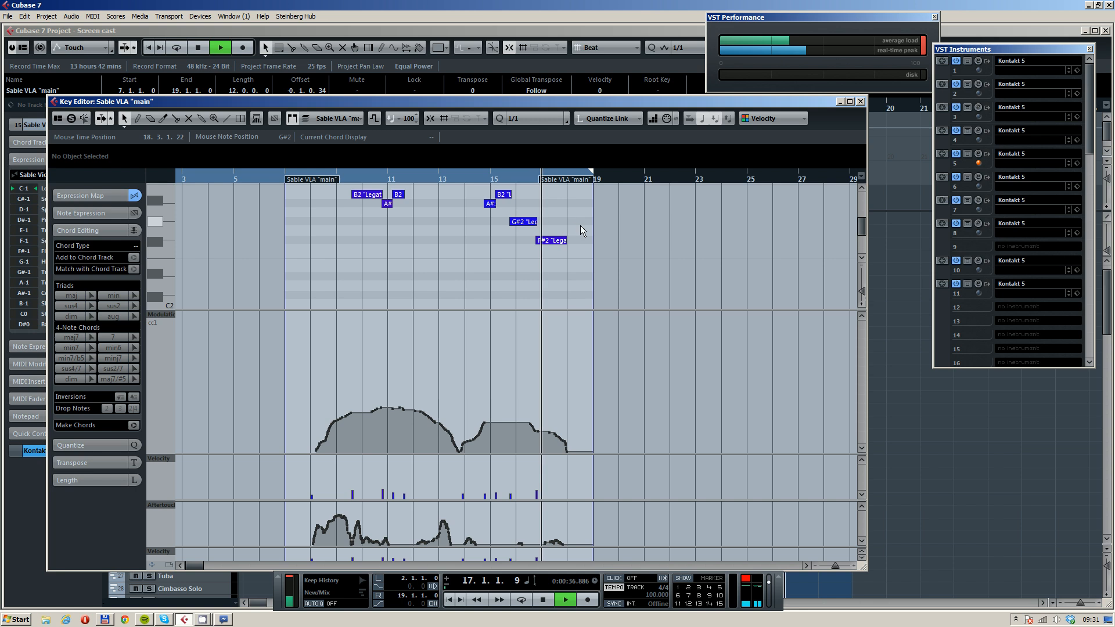
click(482, 180)
scroll(541, 229, up, 2)
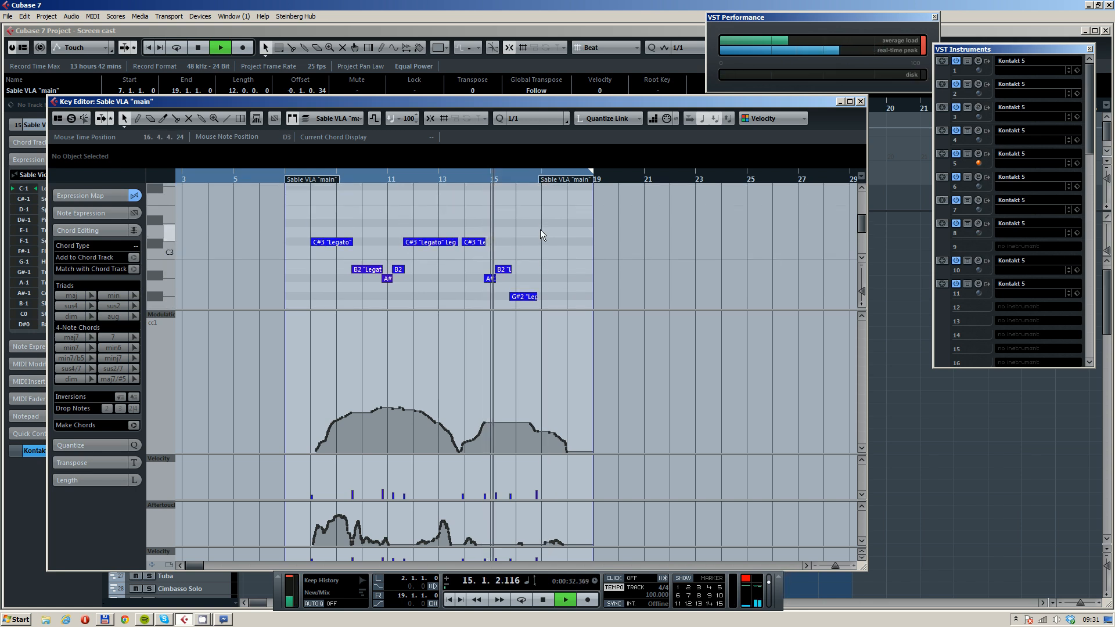
key(ctrl+a)
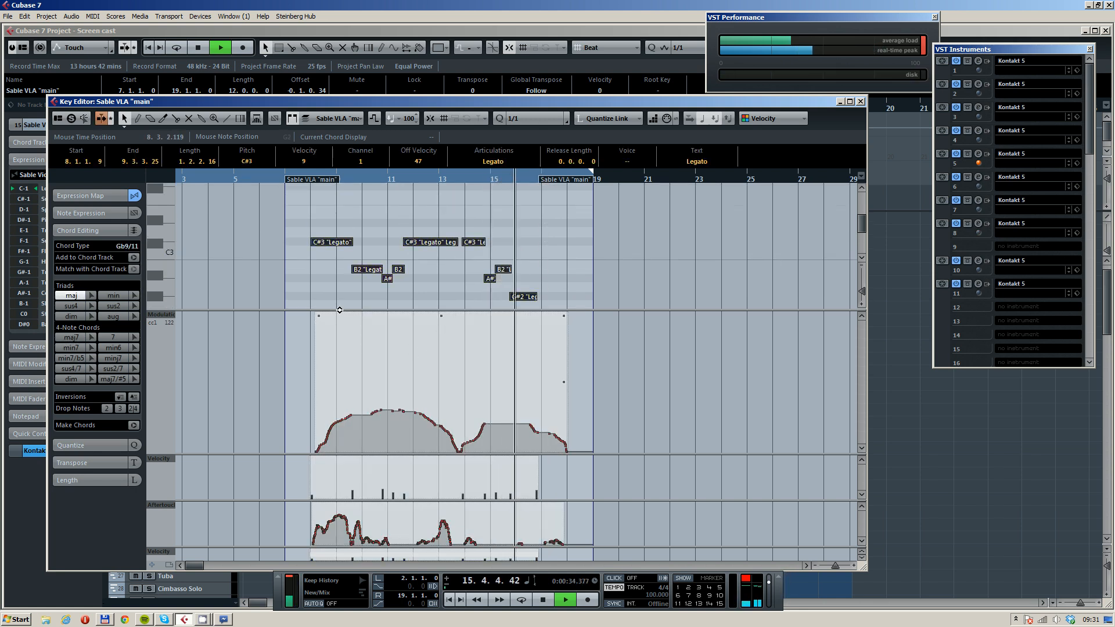
click(524, 243)
scroll(562, 274, down, 2)
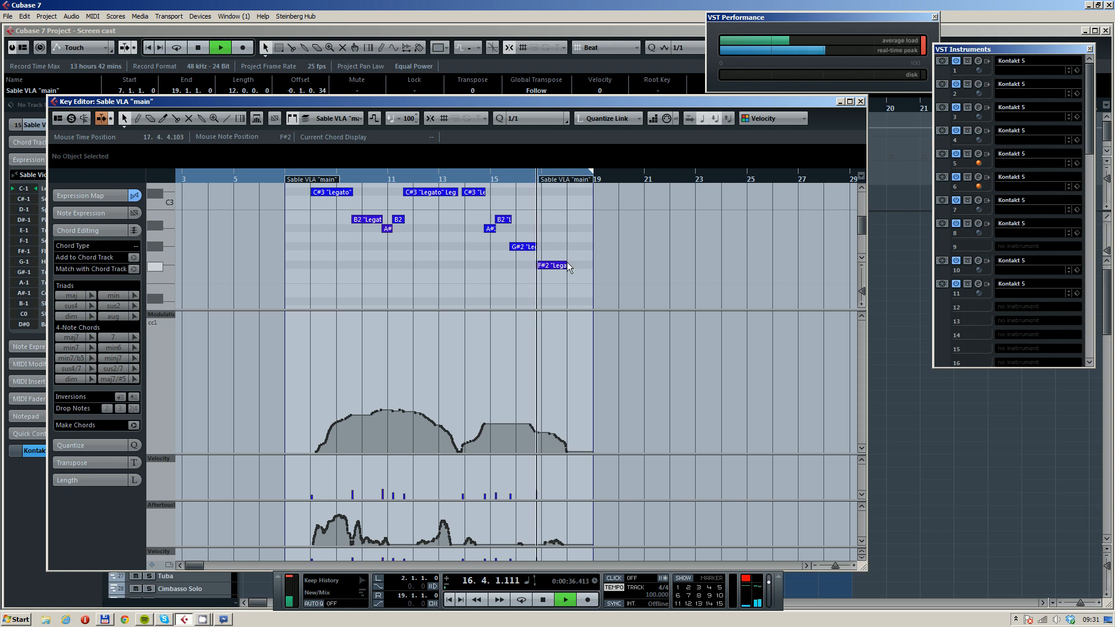
key(space)
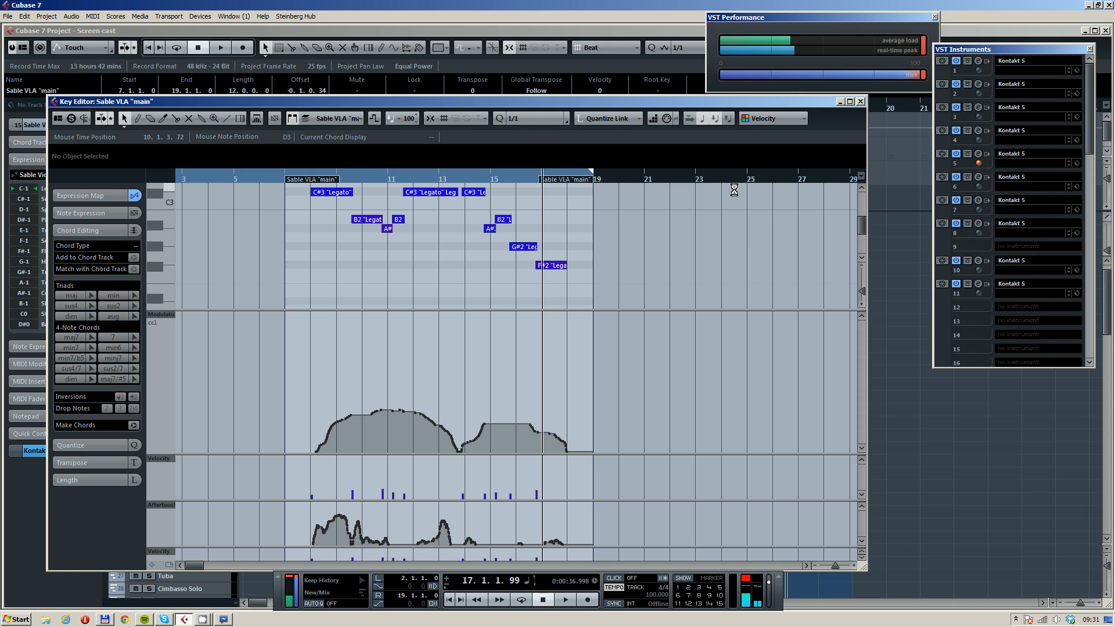
Extend the start of the viola's CC1 modulation curve back to just before bar 8, play the part through and close the Key Editor
click(308, 182)
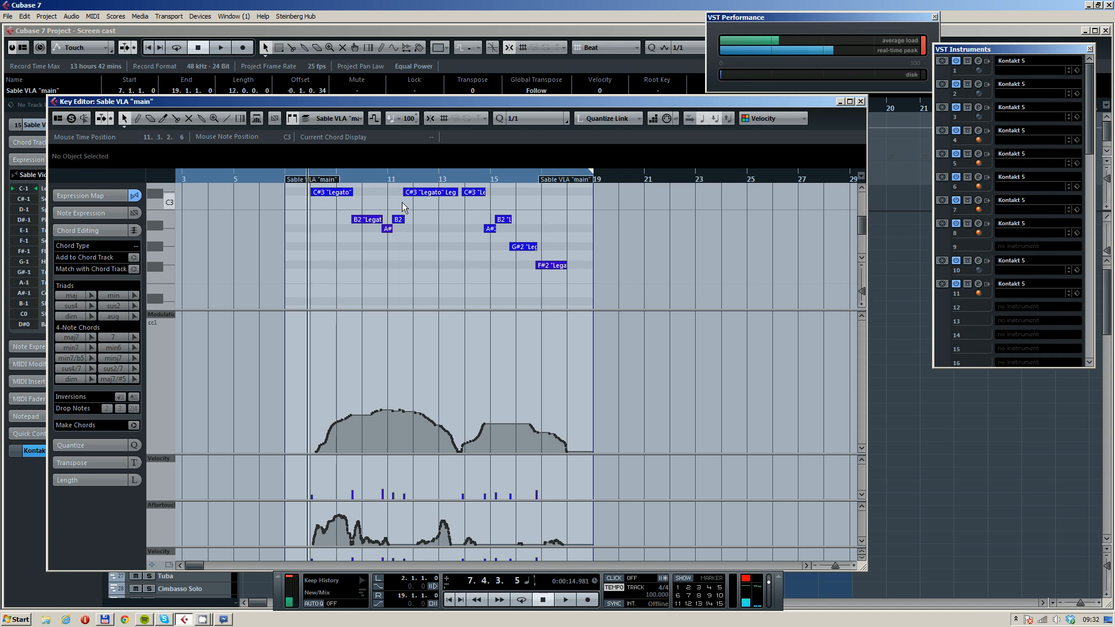
key(h)
key(h)
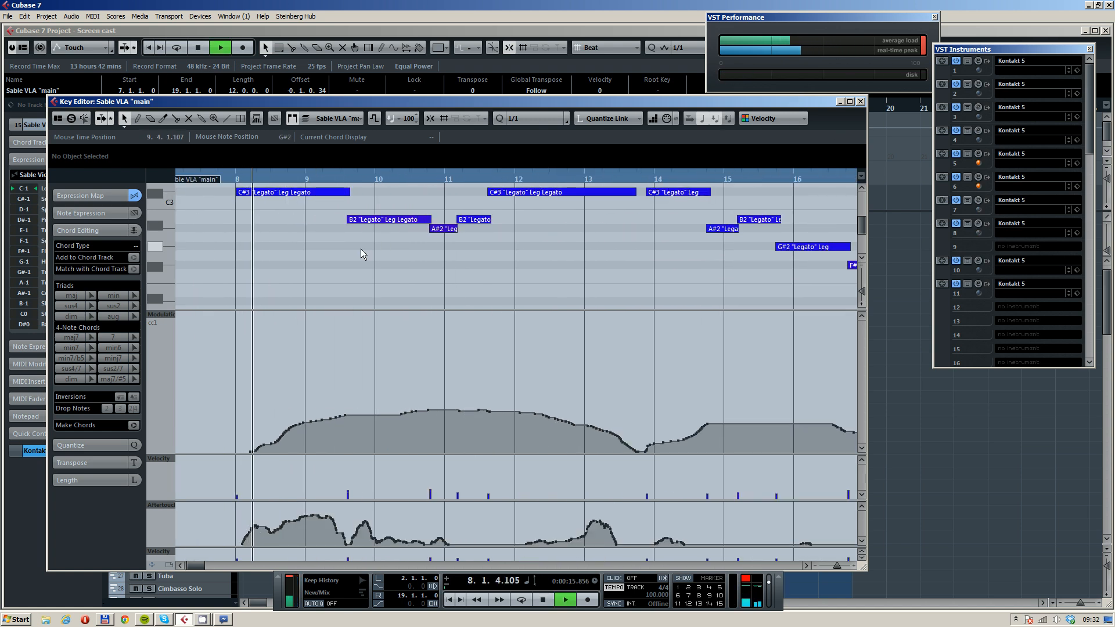
drag(249, 451, 231, 451)
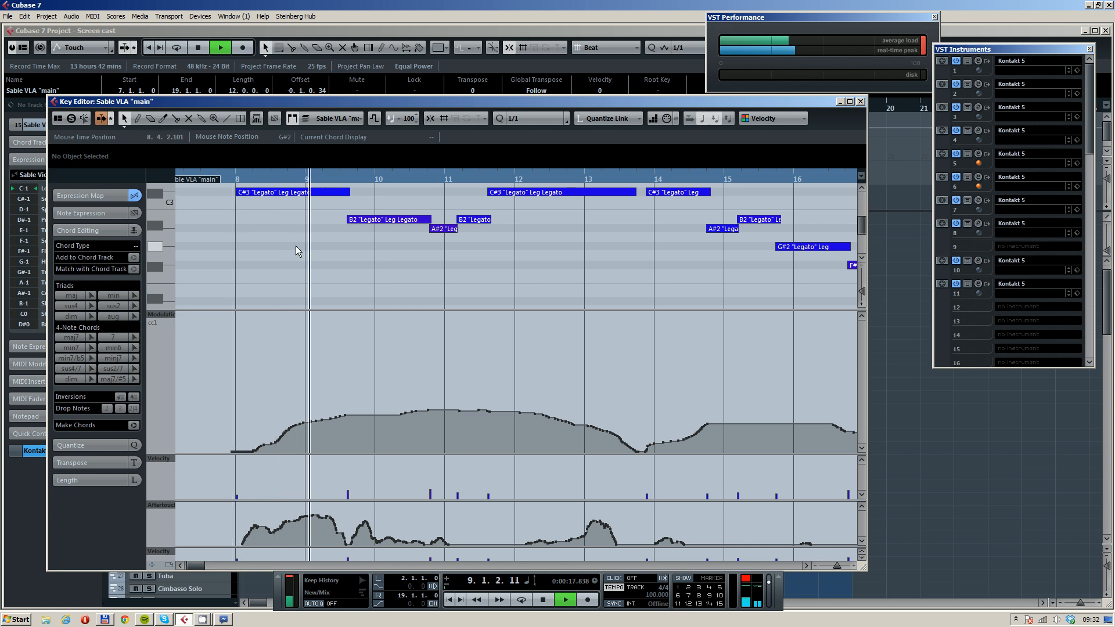
key(g)
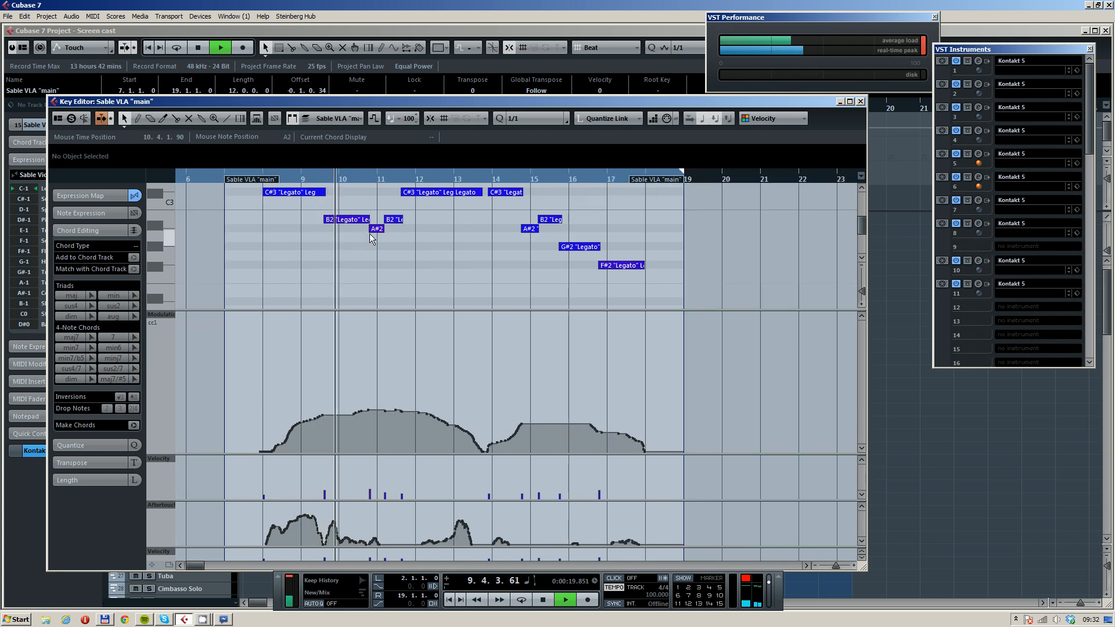
scroll(405, 249, up, 1)
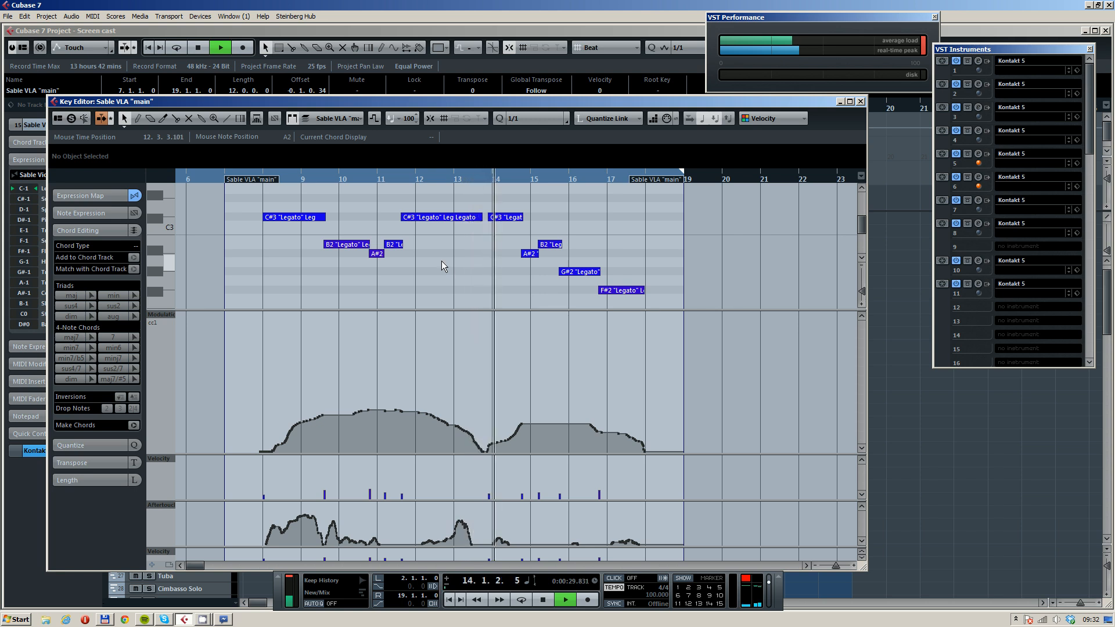
scroll(639, 228, down, 1)
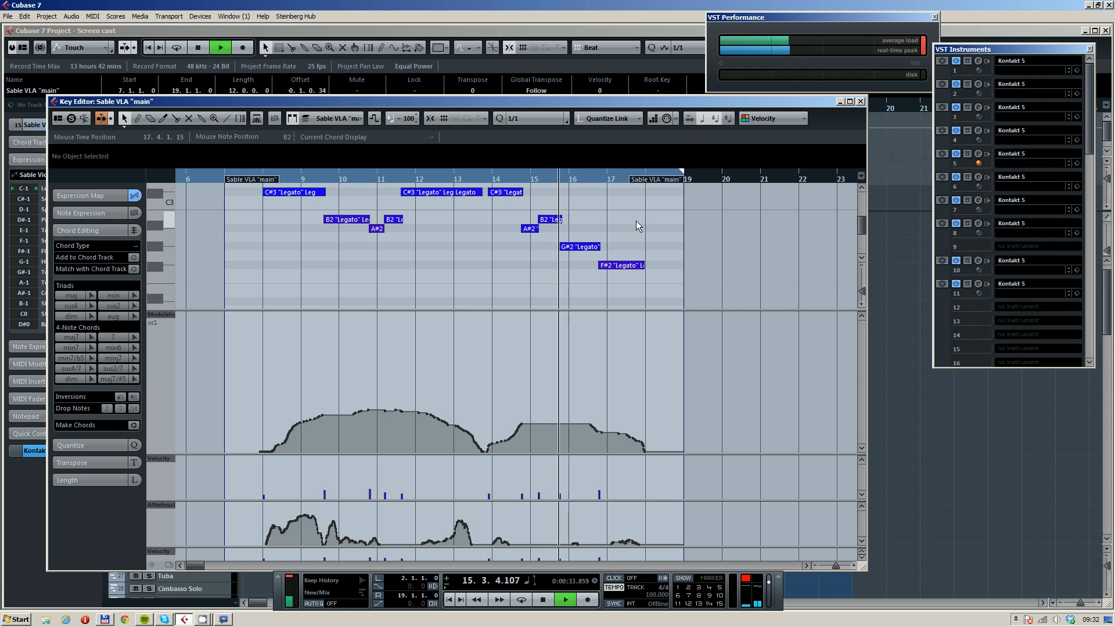
key(Return)
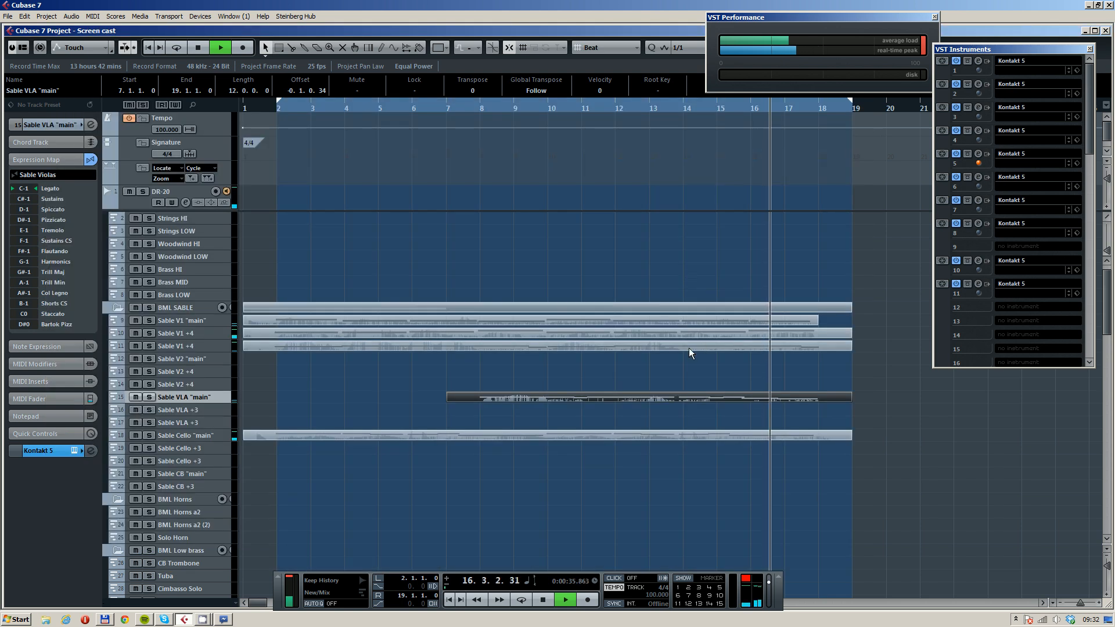
Deselect the viola part and play the arrangement from bar 1
click(681, 377)
key(g)
key(space)
drag(247, 108, 248, 121)
key(space)
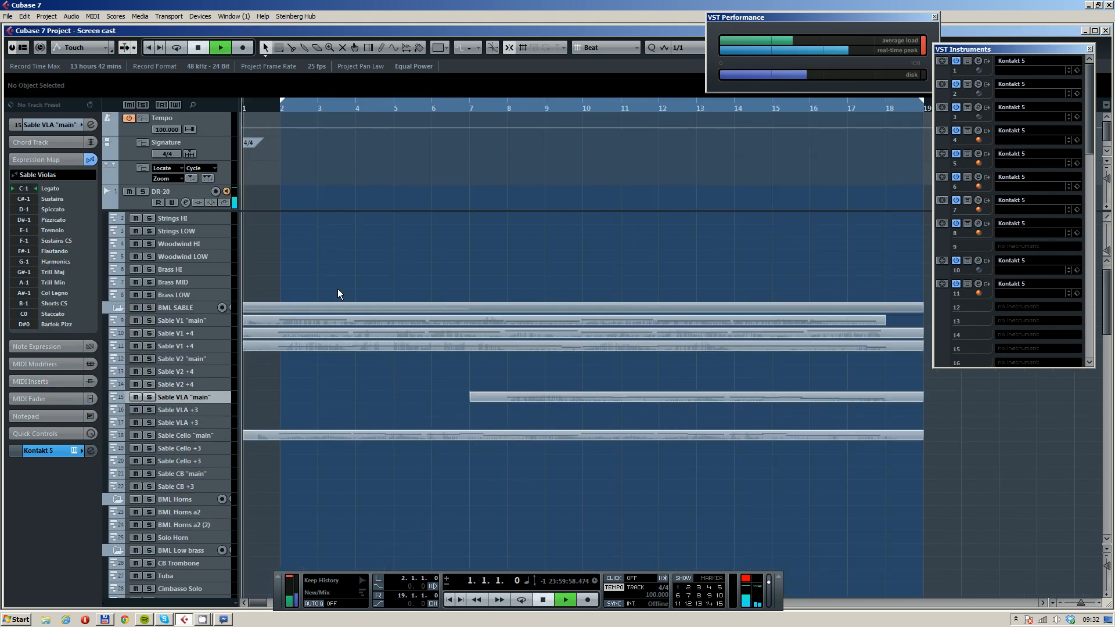
Record a part on the Bass Drum track from bar 1 to about bar 18, switching the metronome click on during the take
scroll(310, 375, down, 3)
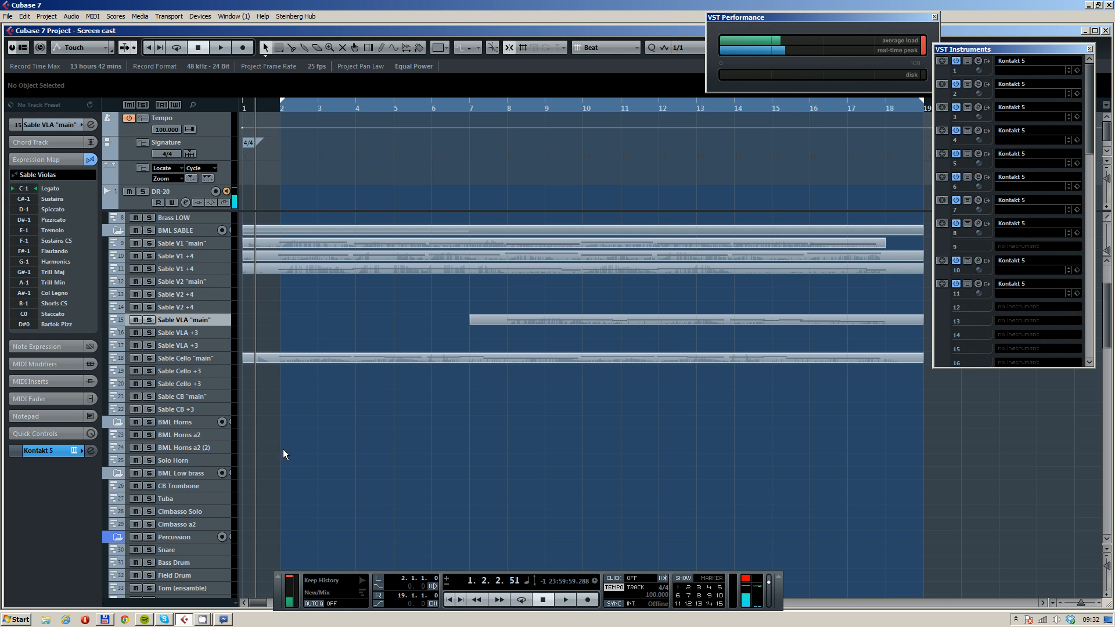
scroll(282, 448, down, 3)
scroll(281, 448, up, 3)
scroll(281, 449, down, 3)
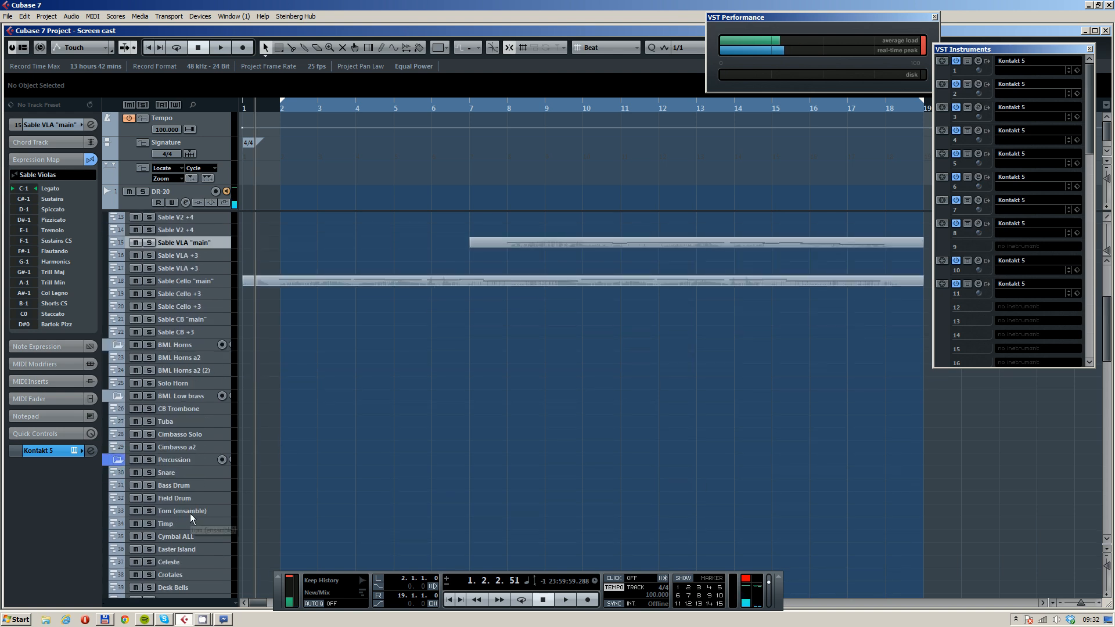
key(g)
scroll(323, 331, up, 5)
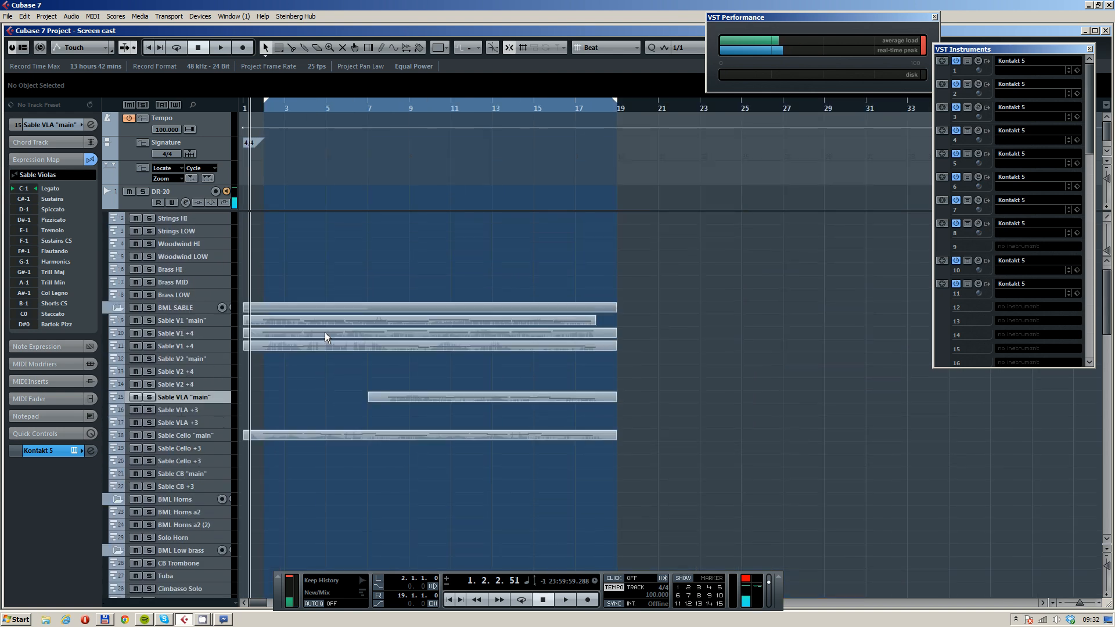
scroll(325, 332, down, 9)
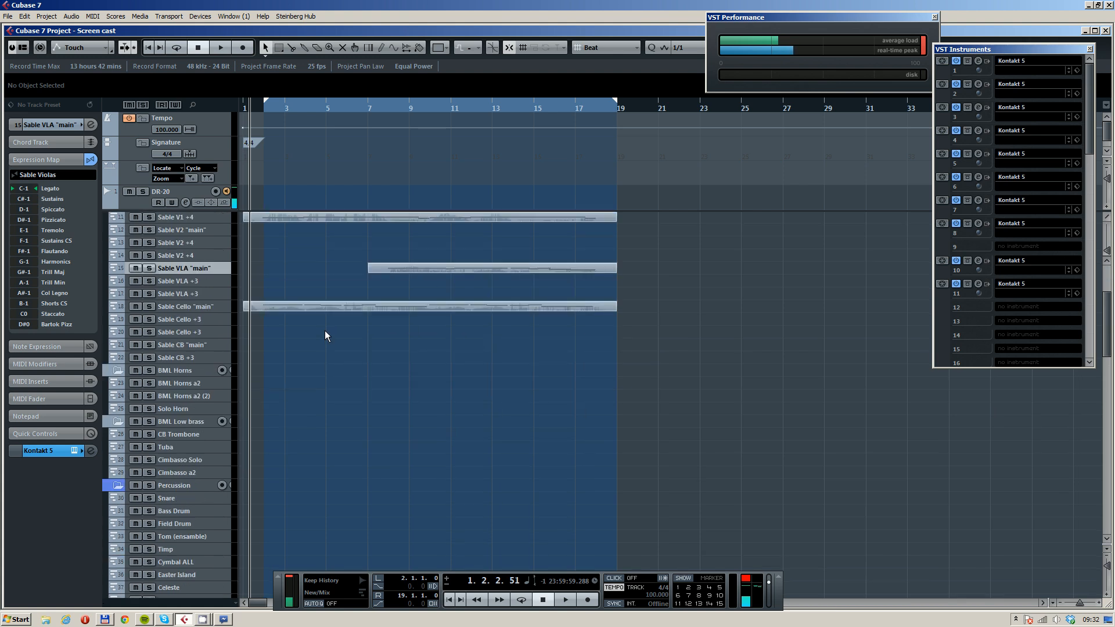
click(190, 435)
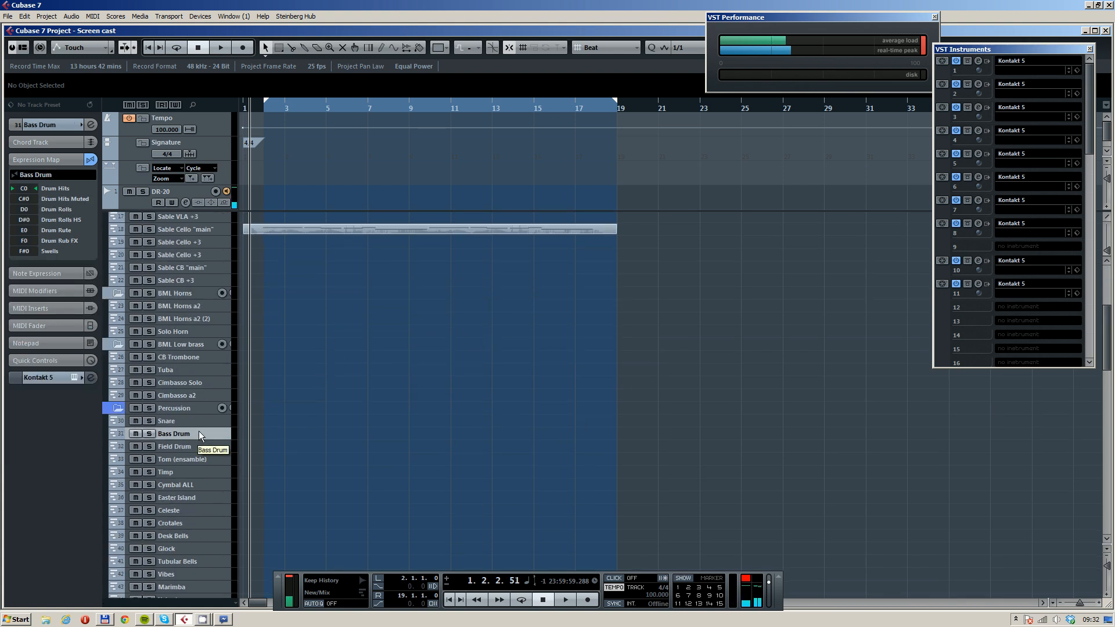
key(space)
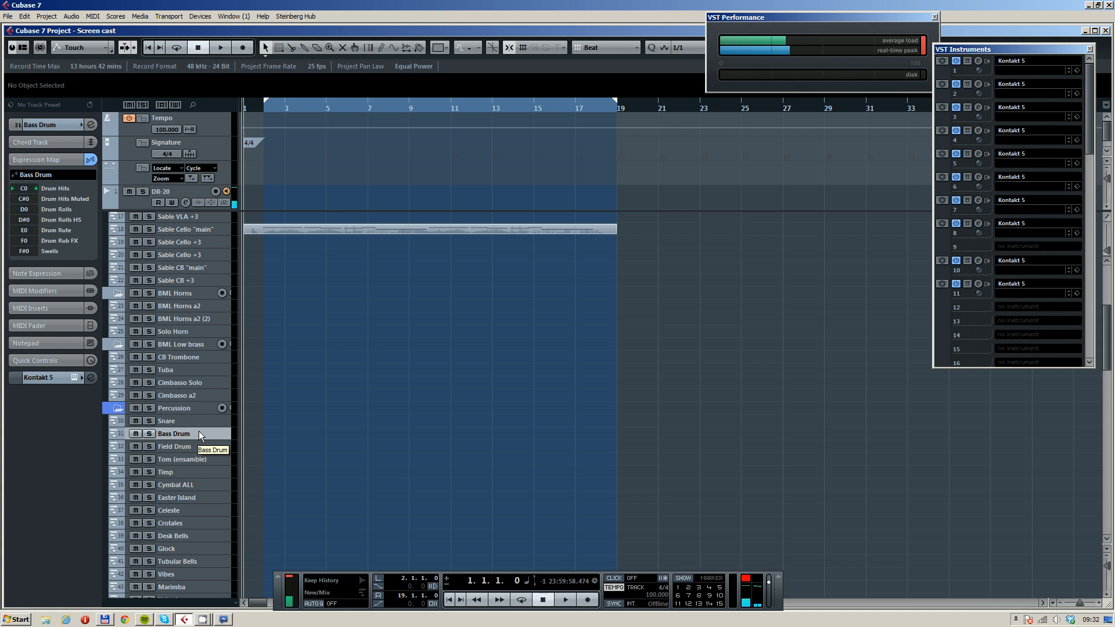
key(KP_Multiply)
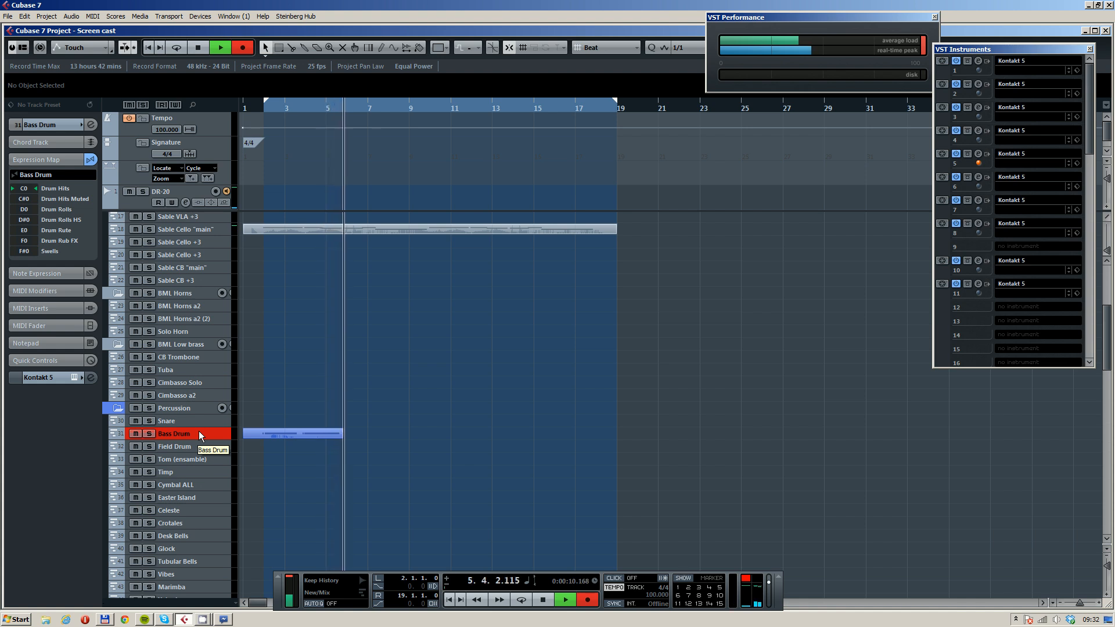
key(c)
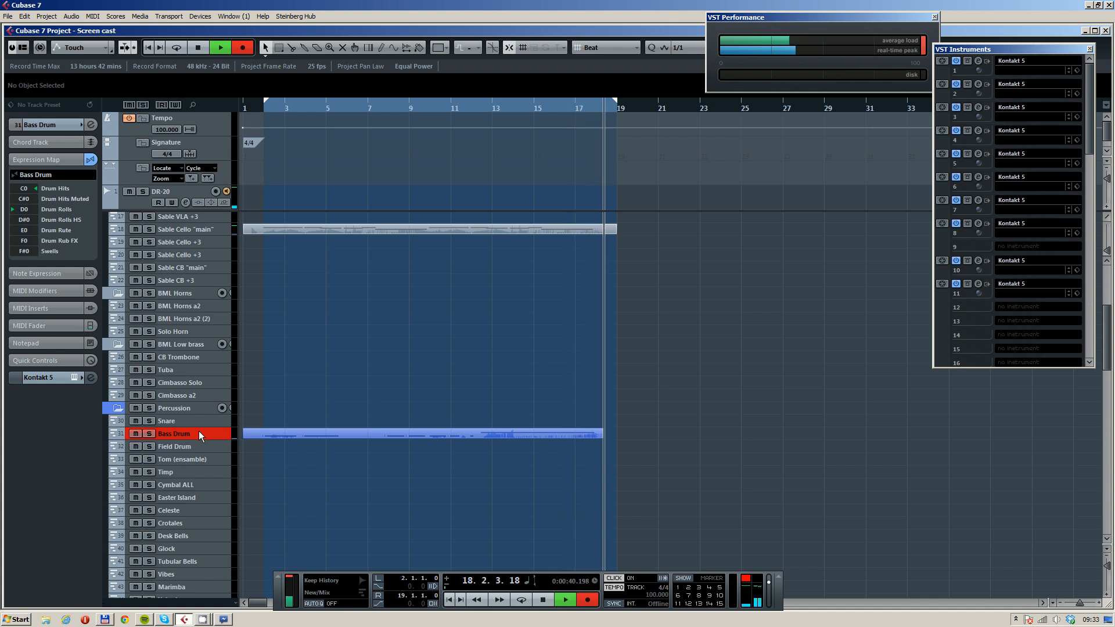
key(space)
Record a timpani part on the Timp track from bar 1 to about bar 9
drag(504, 109, 476, 109)
click(212, 459)
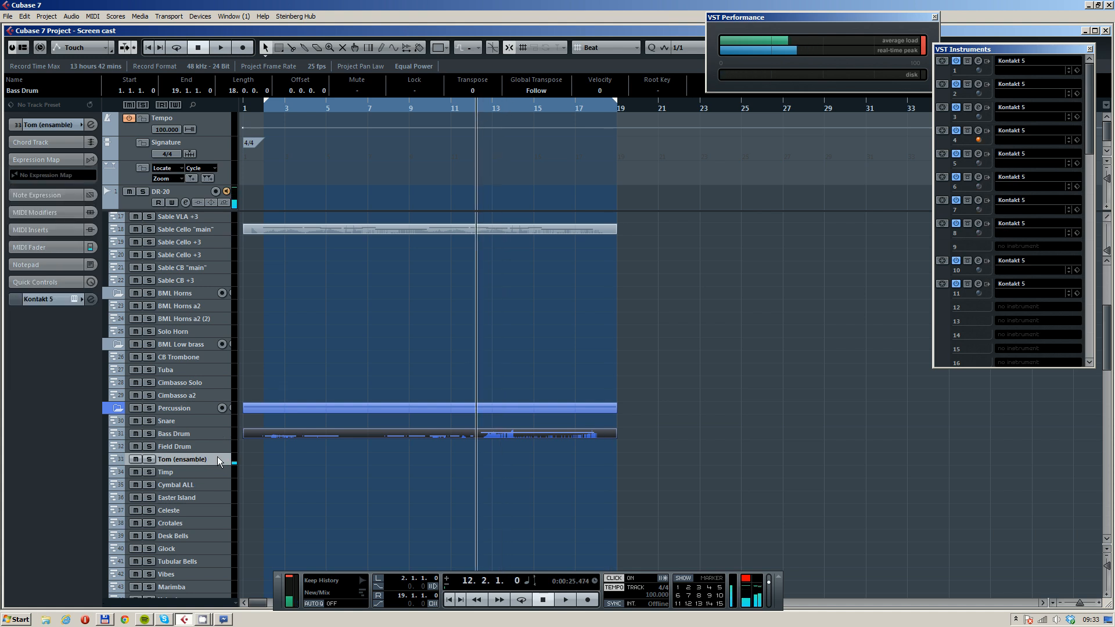
click(215, 472)
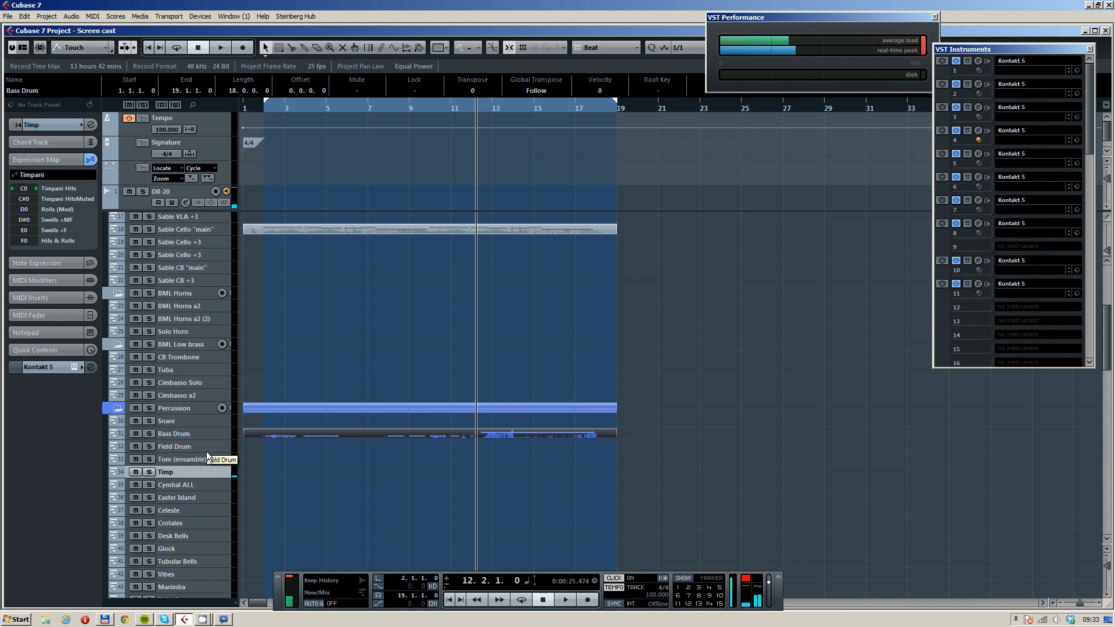
key(KP_Subtract)
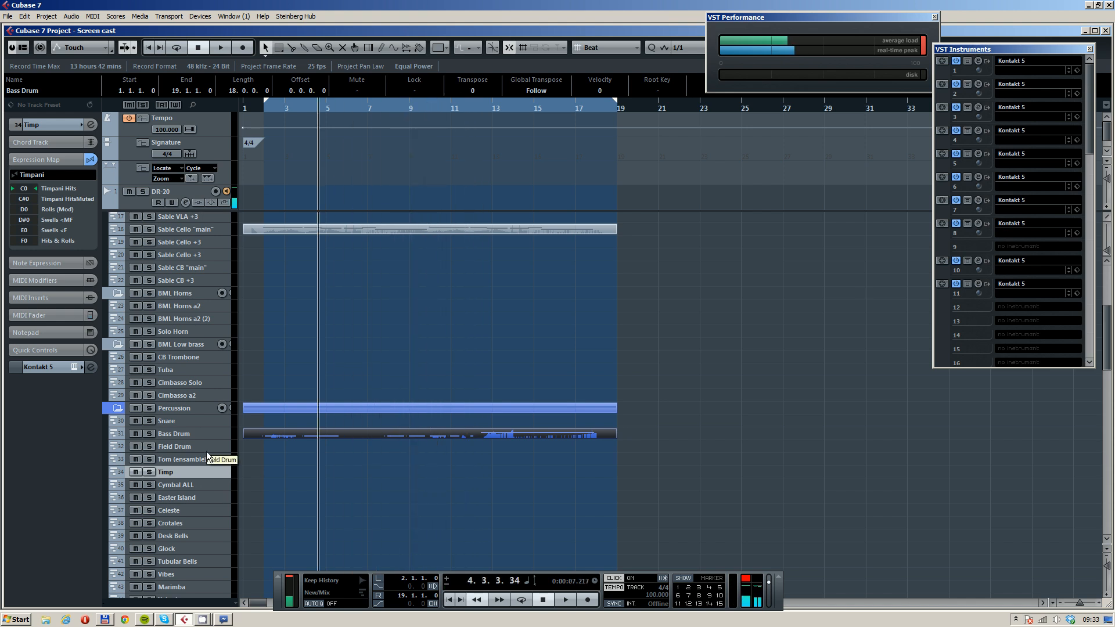
key(KP_Multiply)
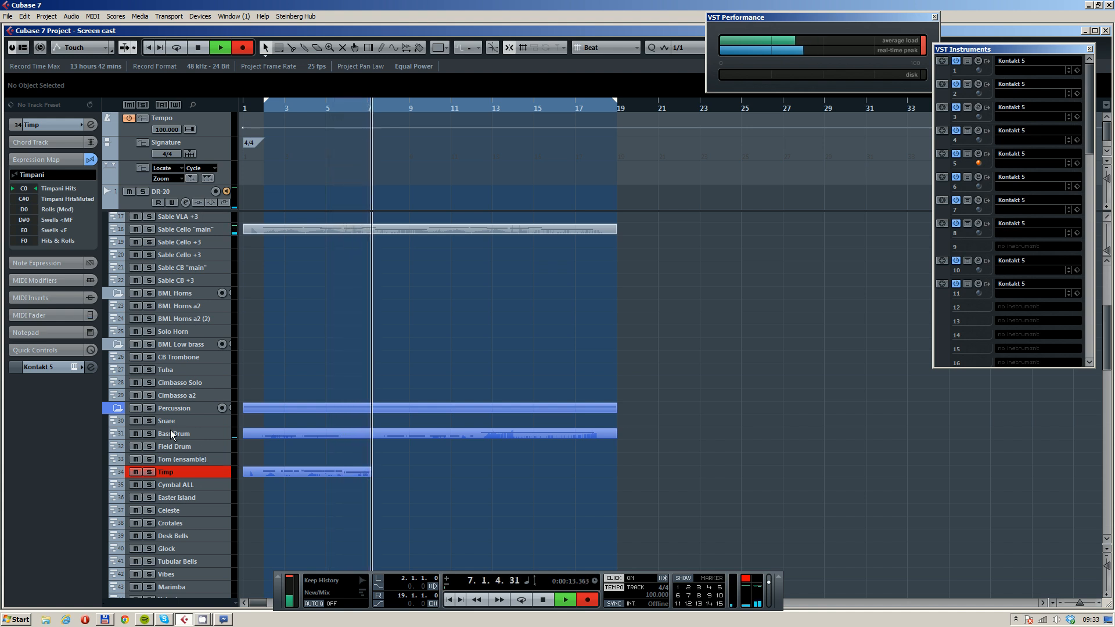
scroll(170, 430, down, 3)
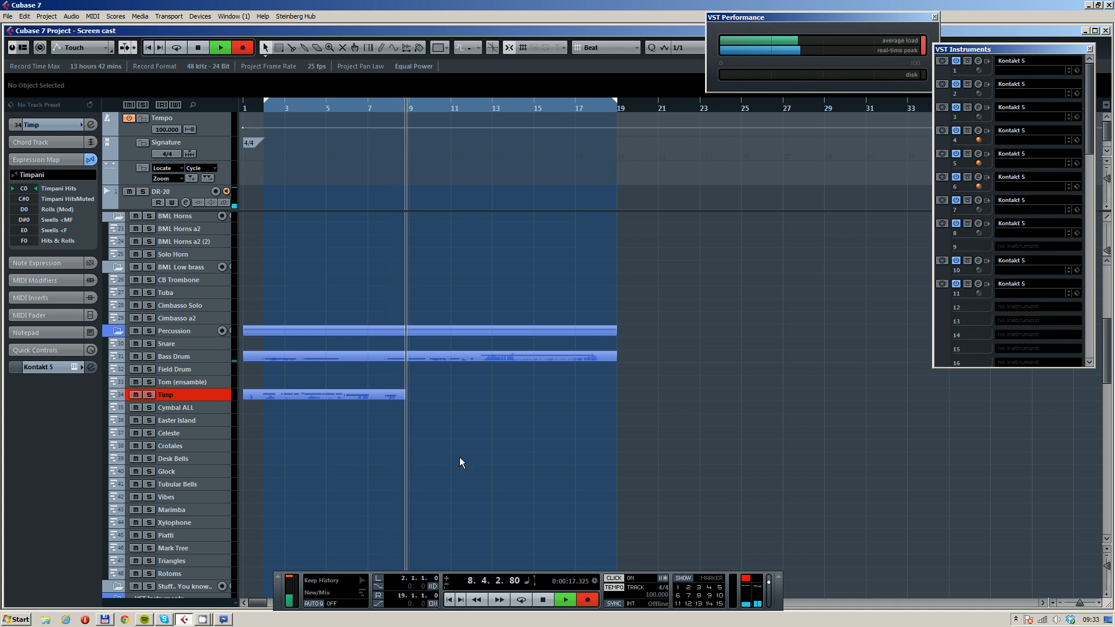
key(space)
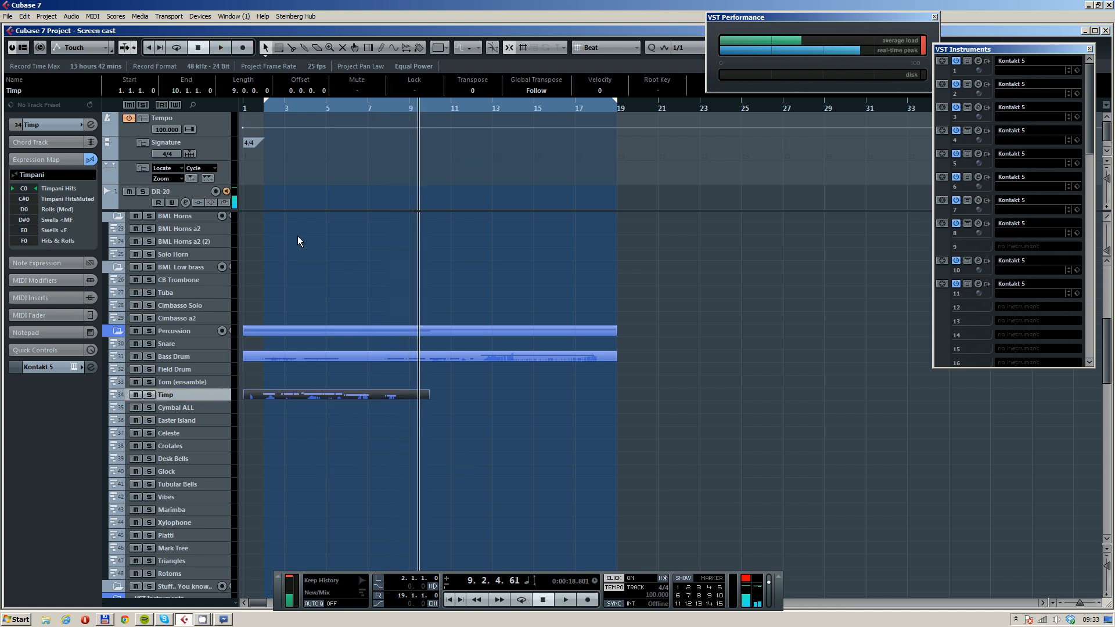
Return the playback cursor to the project start and select the Celeste track for recording
key(Home)
scroll(201, 476, down, 3)
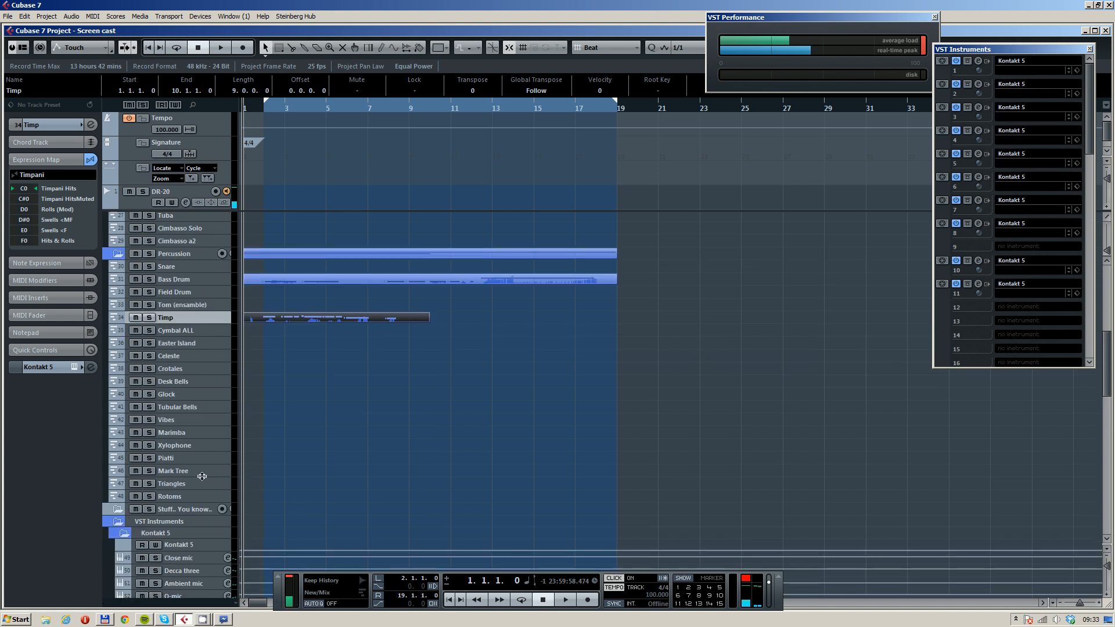
click(202, 434)
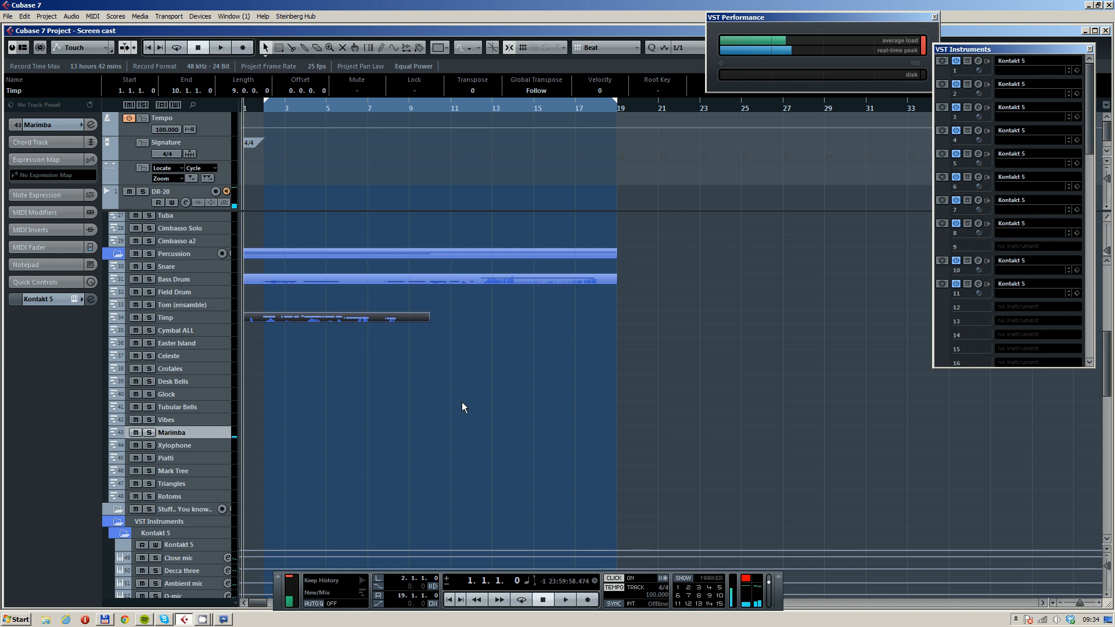
click(196, 356)
scroll(308, 261, up, 1)
key(h)
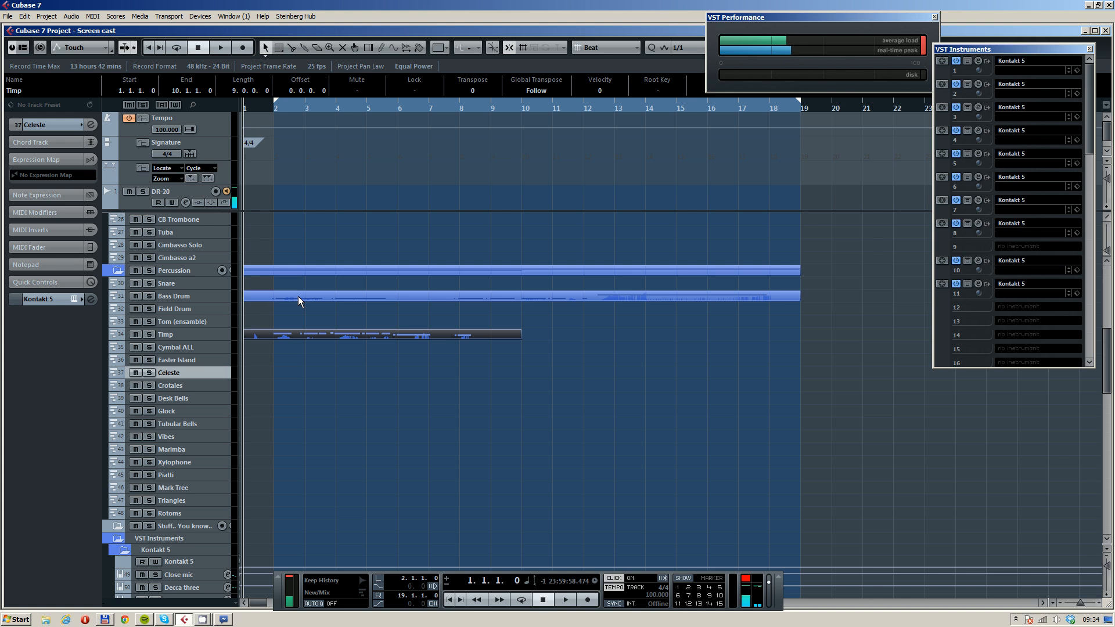
key(KP_Multiply)
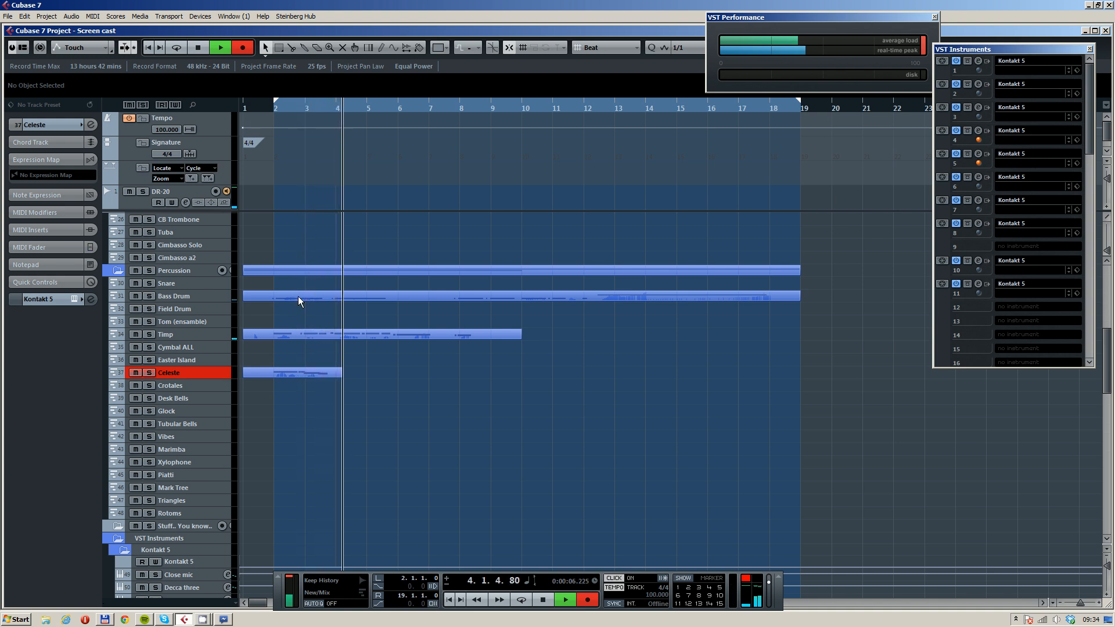
key(space)
key(Delete)
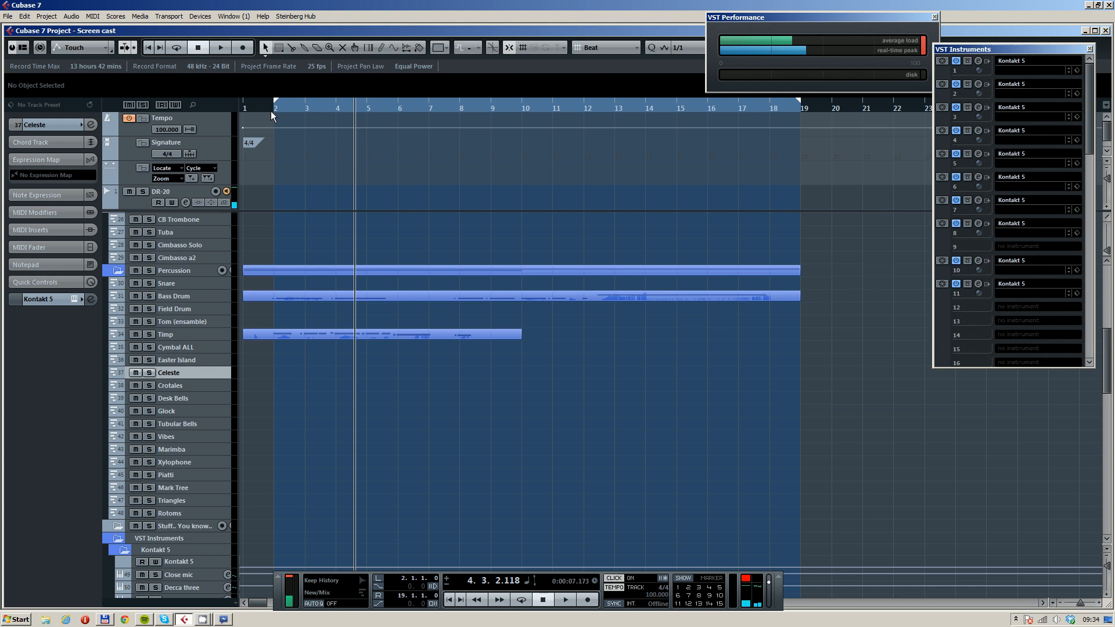
Record a part on the Celeste track from bar 1 to about bar 11
click(243, 106)
key(KP_Multiply)
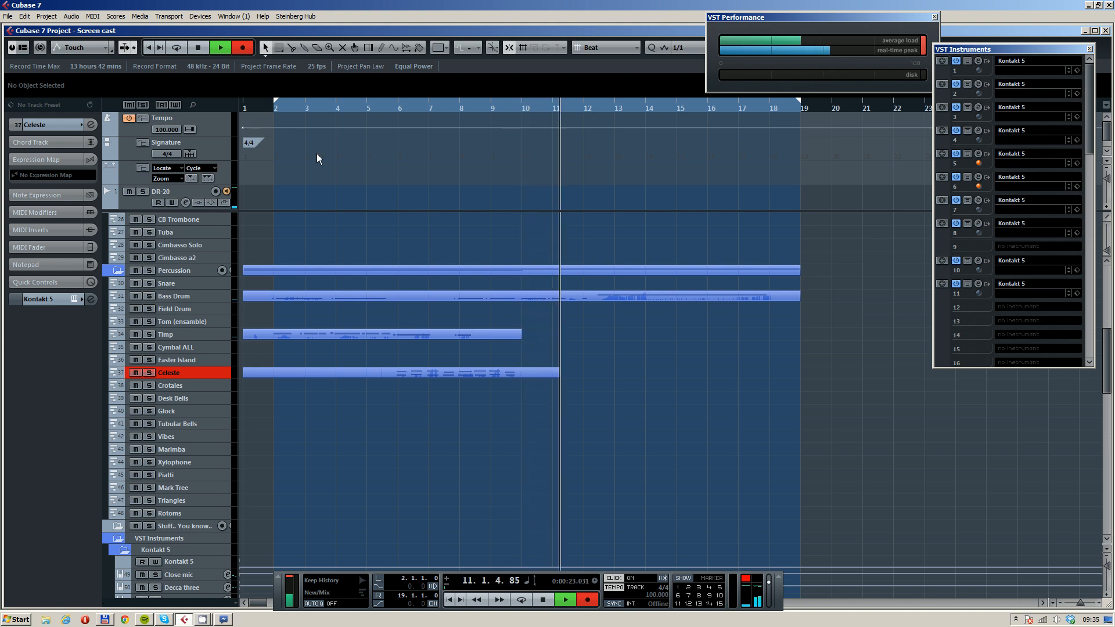
key(space)
Open the Celeste part in the Key Editor, scale all note velocities down to very soft values and place the cursor just before bar 6
double_click(458, 374)
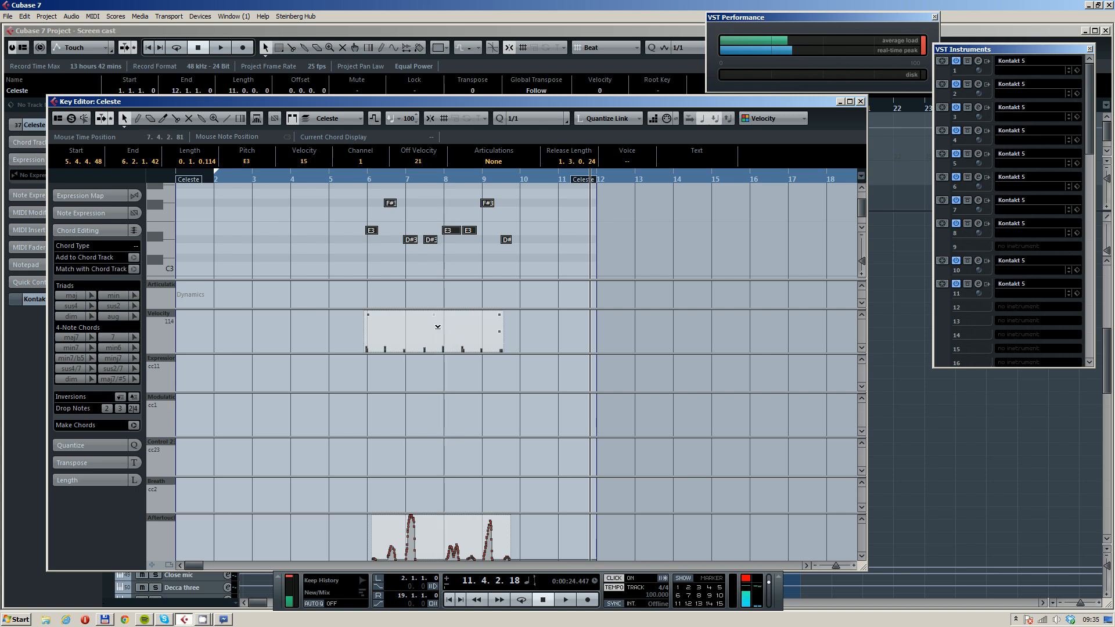
scroll(438, 337, up, 2)
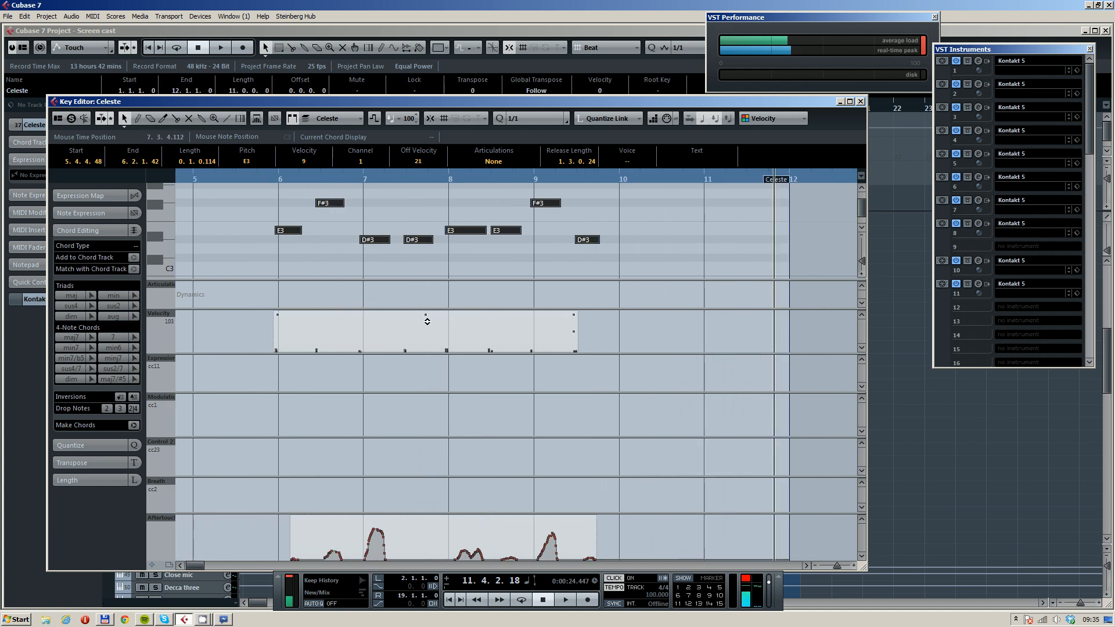
drag(280, 181, 390, 253)
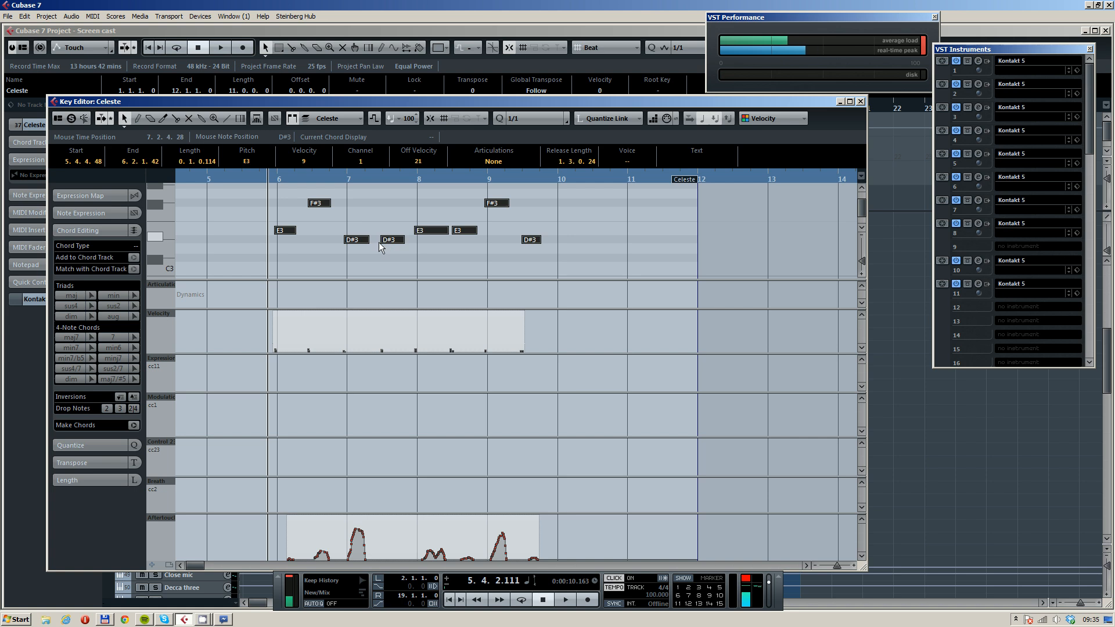
scroll(378, 242, down, 2)
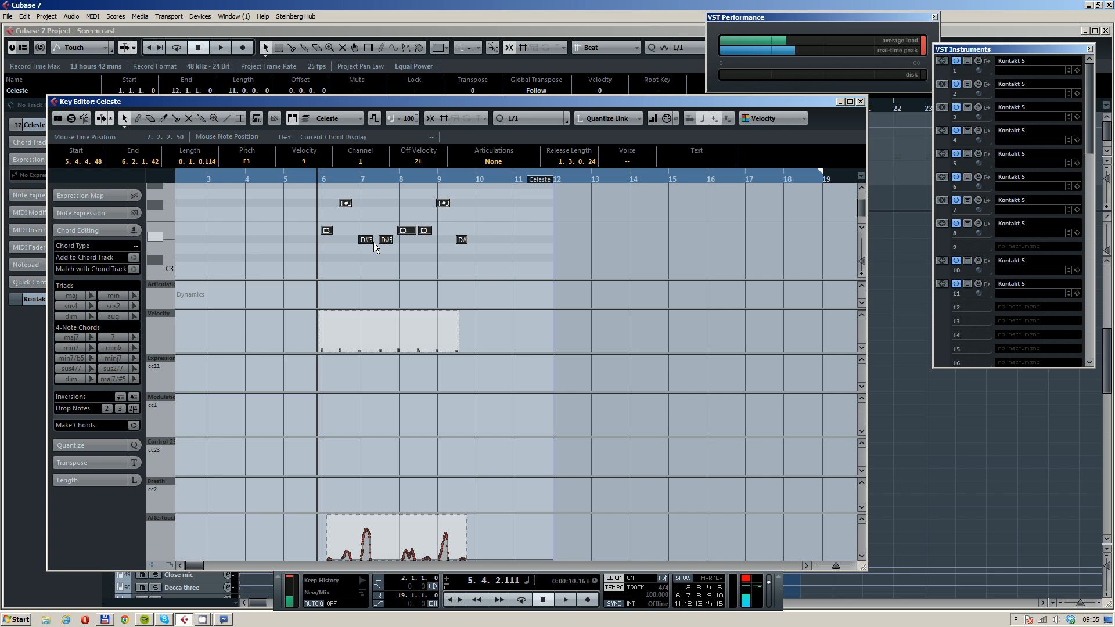
Play the Celeste part from just before bar 6 and lower the E3 note at bar 8 to C#3
key(space)
click(378, 216)
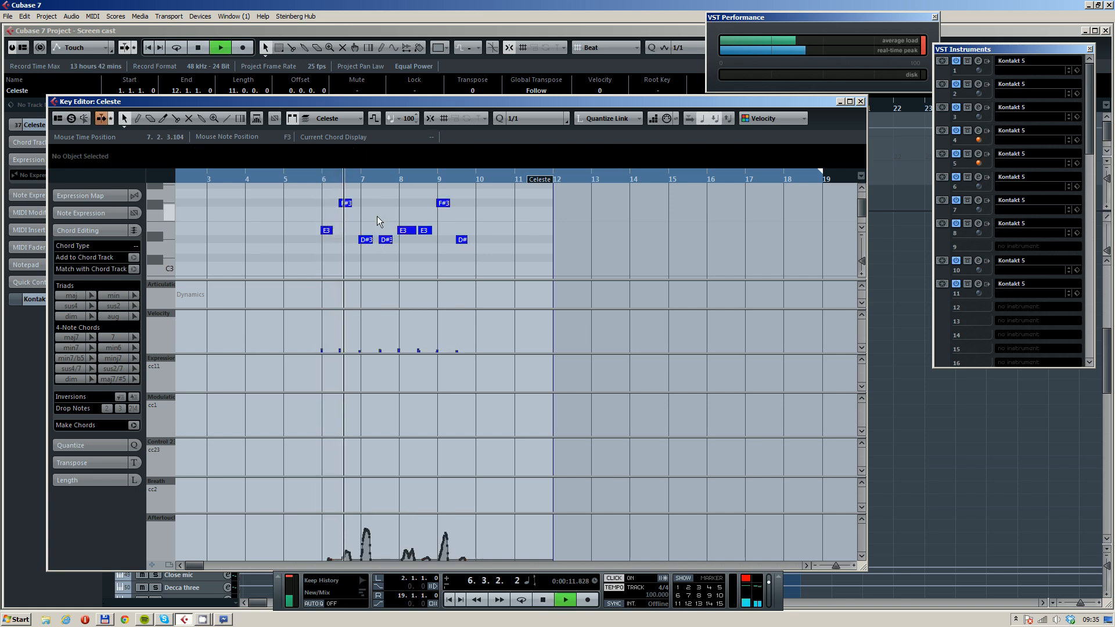
scroll(378, 218, down, 1)
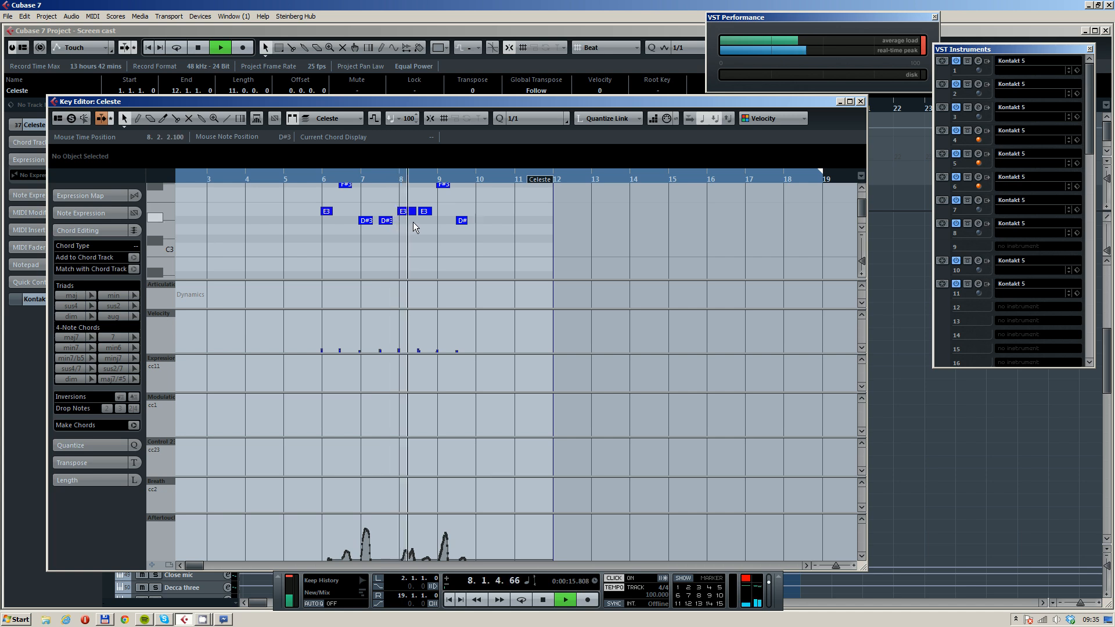
scroll(413, 222, up, 1)
key(space)
click(408, 232)
key(Down)
key(Down)
key(Down)
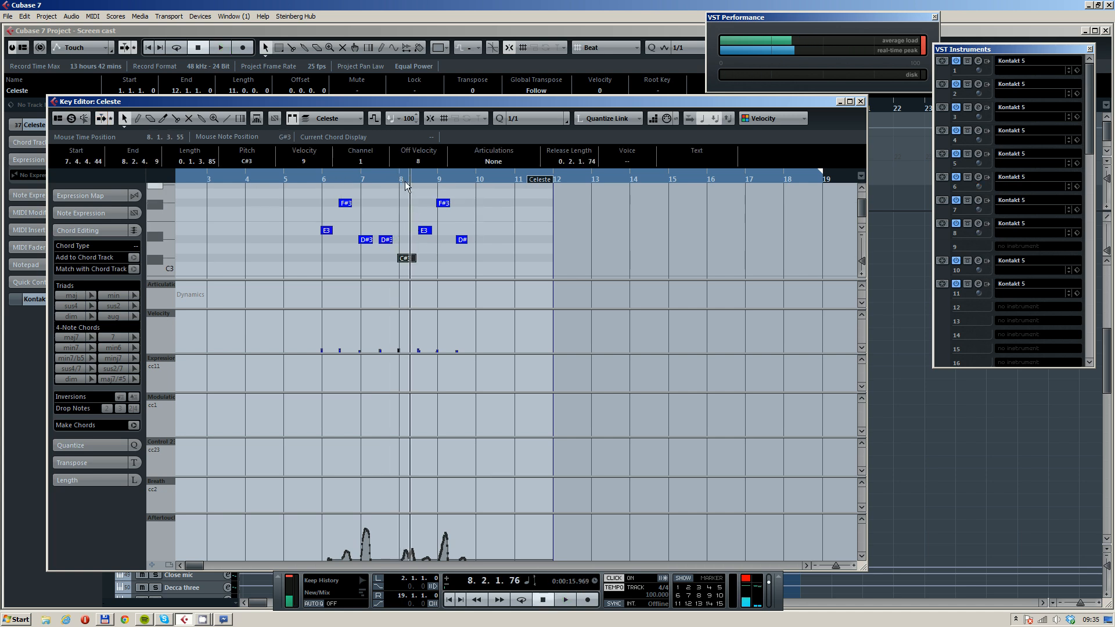
Lower the E4 note at bar 8 to C#4 in the upper octave, replaying the passage to check it
key(space)
scroll(416, 200, up, 5)
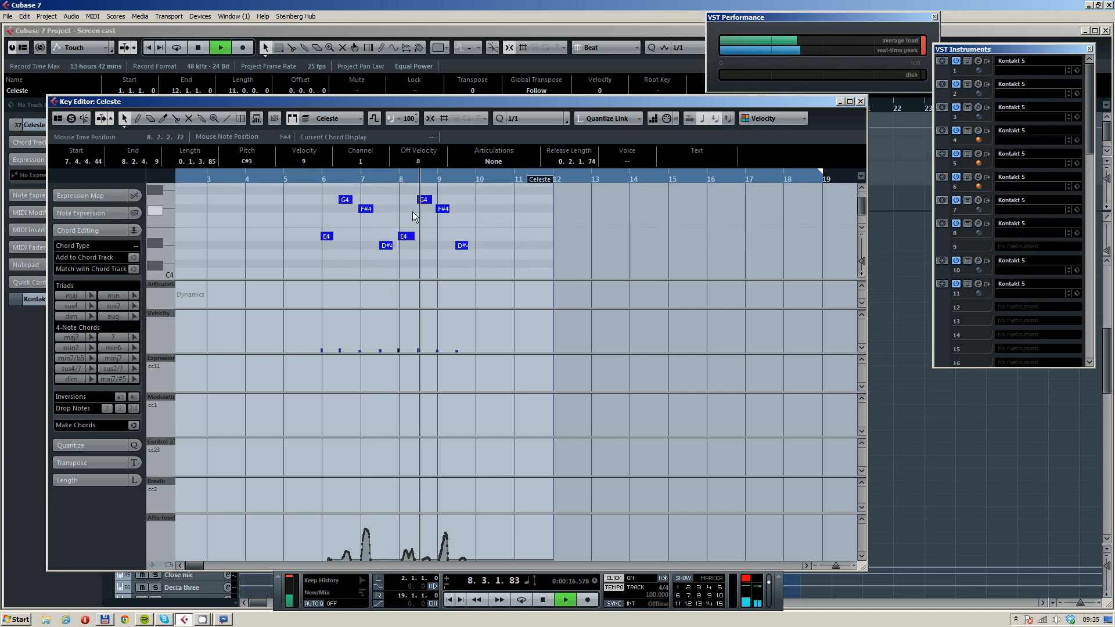
click(406, 237)
key(Down)
click(402, 180)
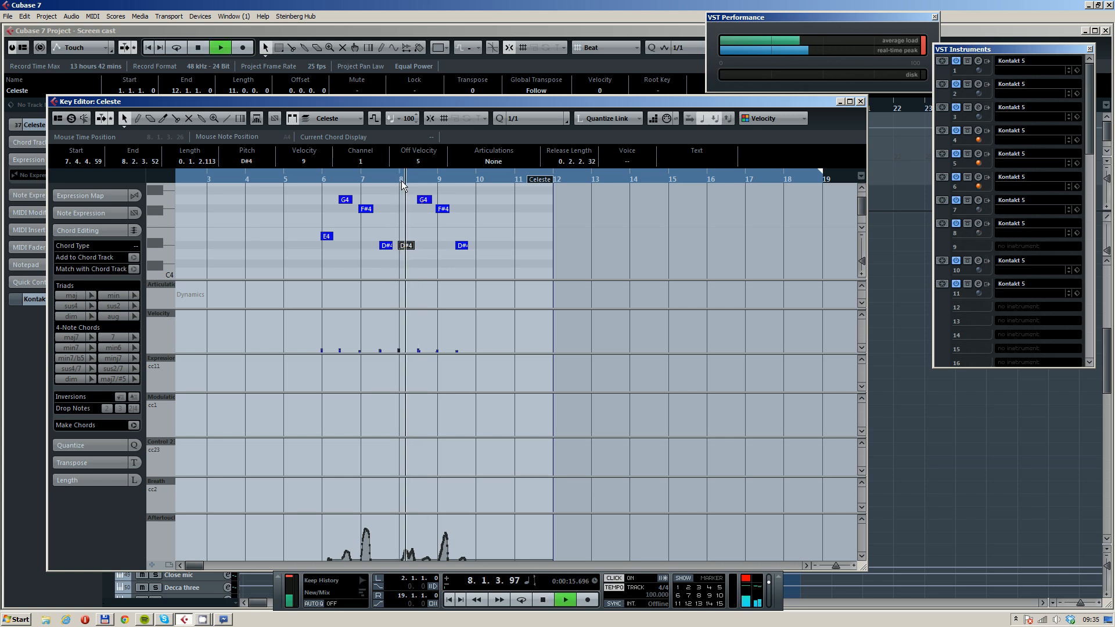
click(380, 180)
key(Down)
key(Down)
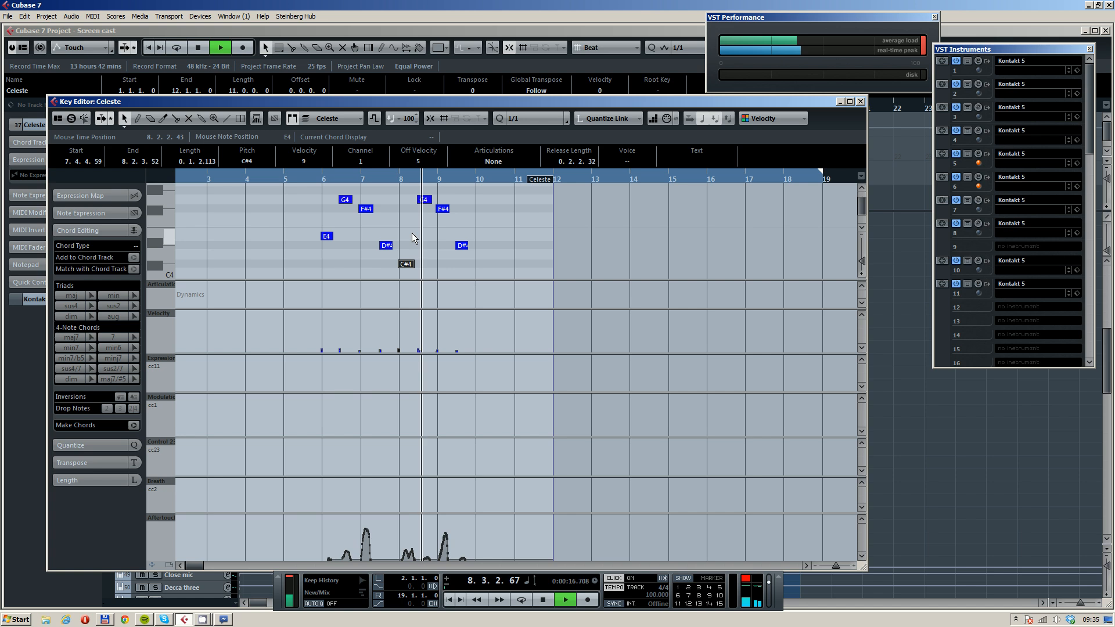
Lower the G4 note in the middle of bar 8 to F#4 and replay from bar 8
key(space)
drag(425, 195, 428, 214)
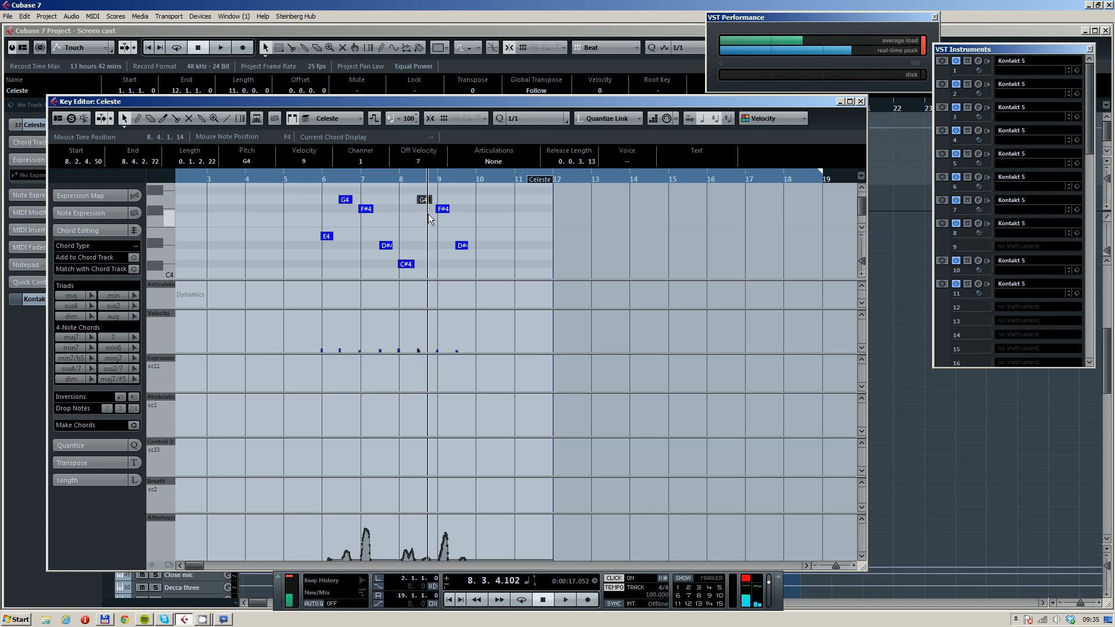
click(403, 180)
key(space)
scroll(420, 225, down, 4)
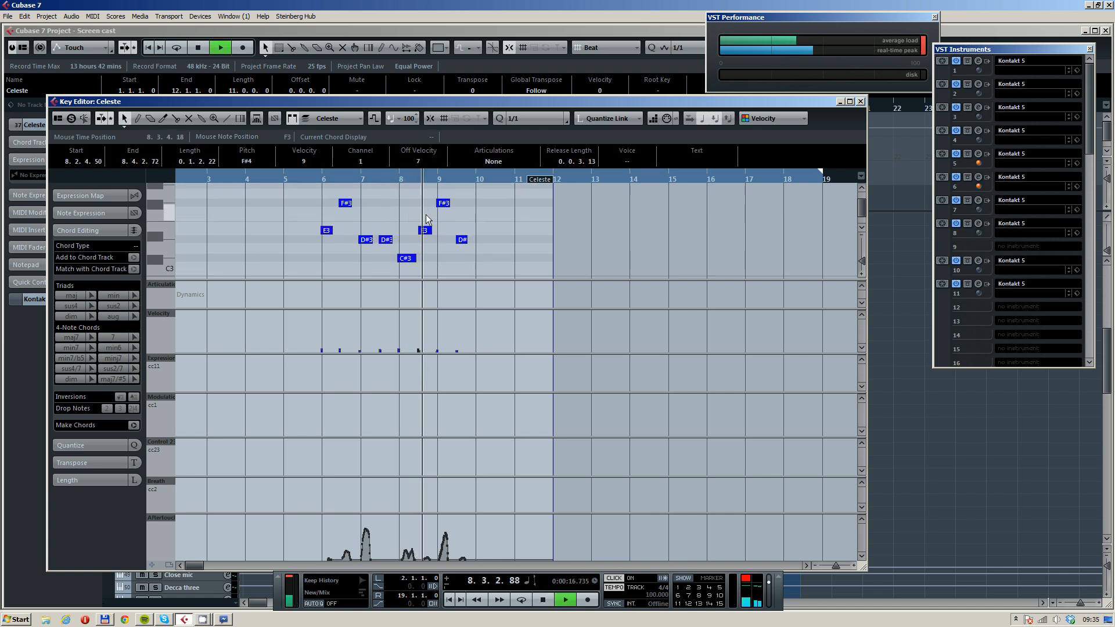
Lower the E3 note in the middle of bar 8 to D#3, play the phrase through and close the Key Editor
click(409, 181)
scroll(430, 198, up, 4)
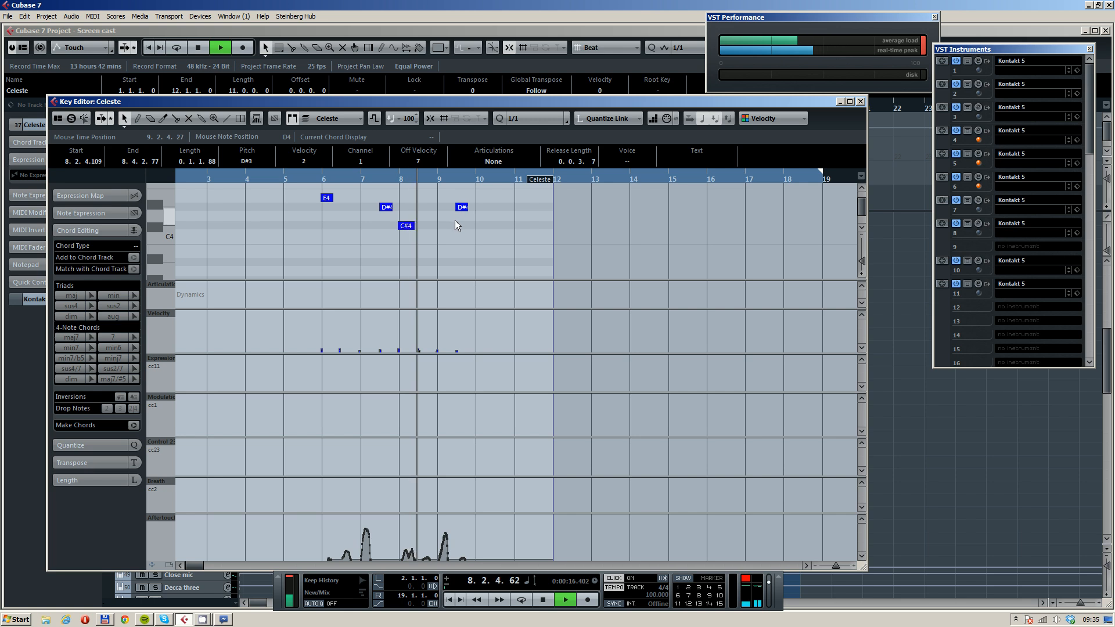
scroll(442, 221, up, 2)
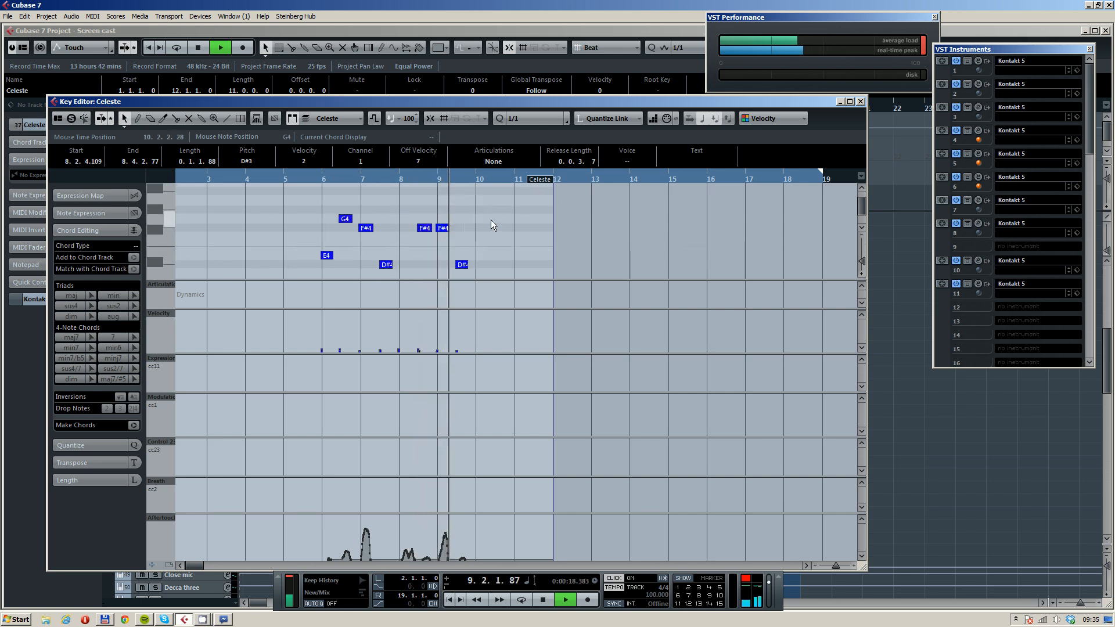
scroll(549, 219, down, 2)
key(space)
click(861, 102)
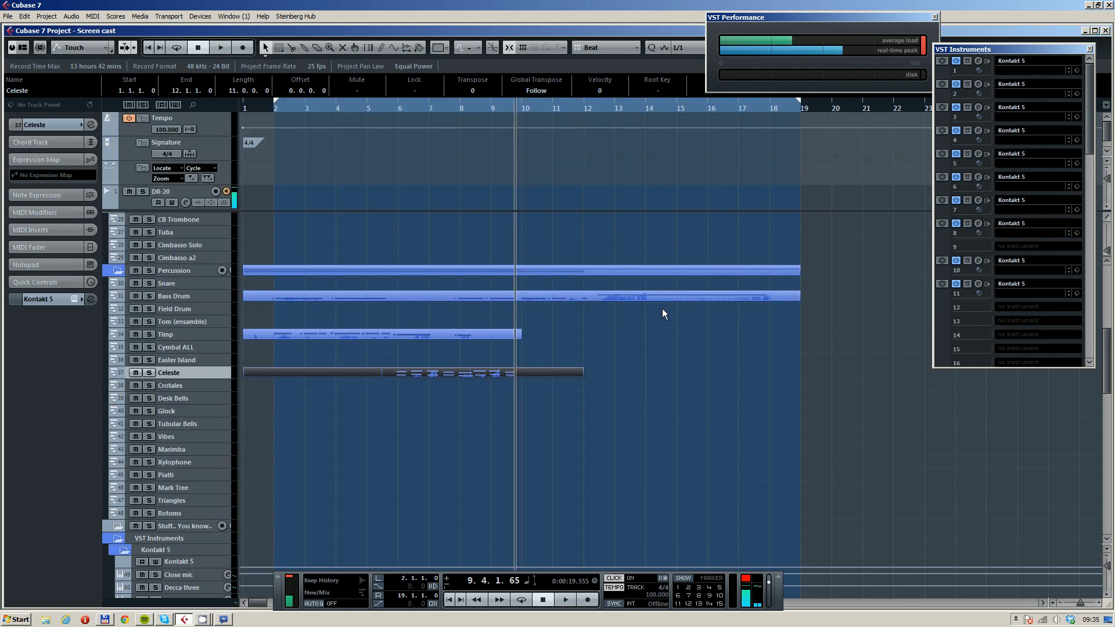
Deselect the Celeste part, play the arrangement on from bar 9 to about bar 21 and select the Tuba track
click(532, 139)
key(space)
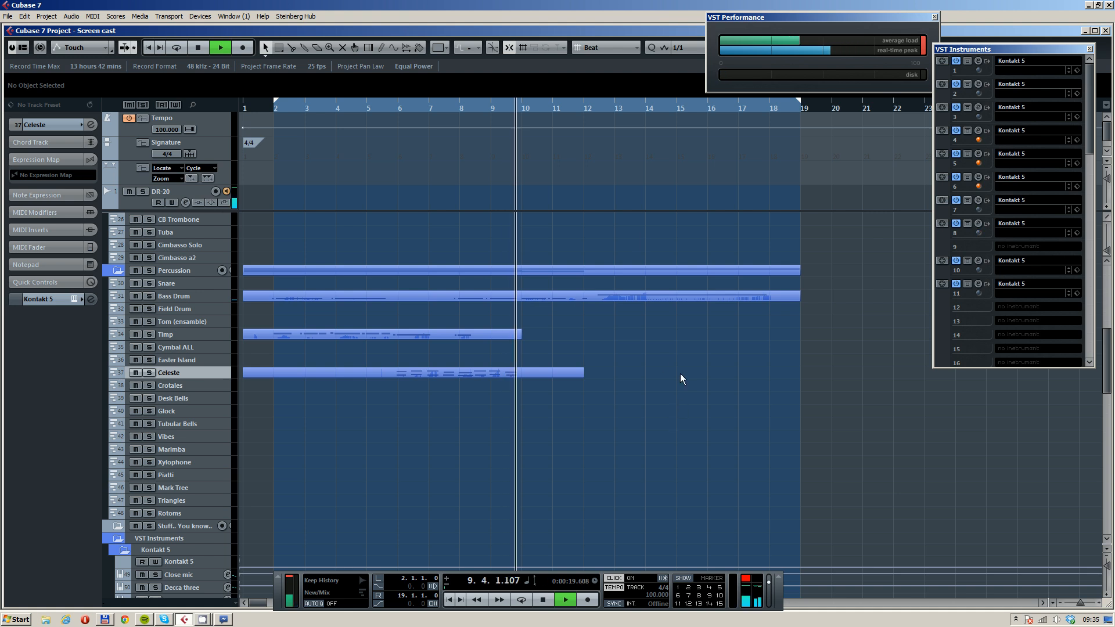
key(g)
scroll(197, 384, up, 4)
click(204, 388)
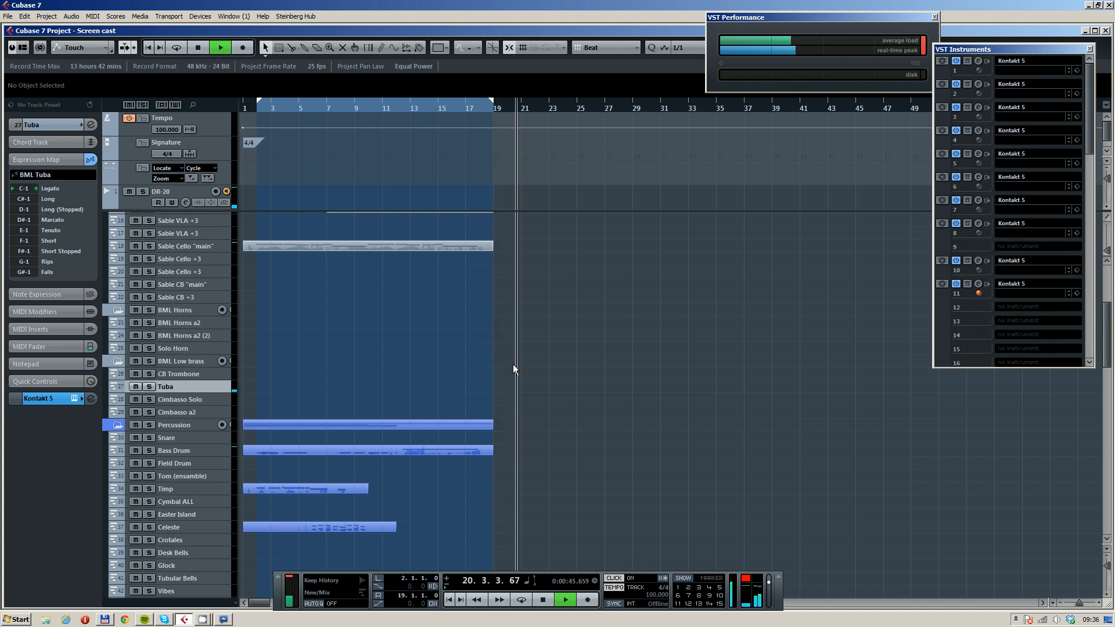
key(space)
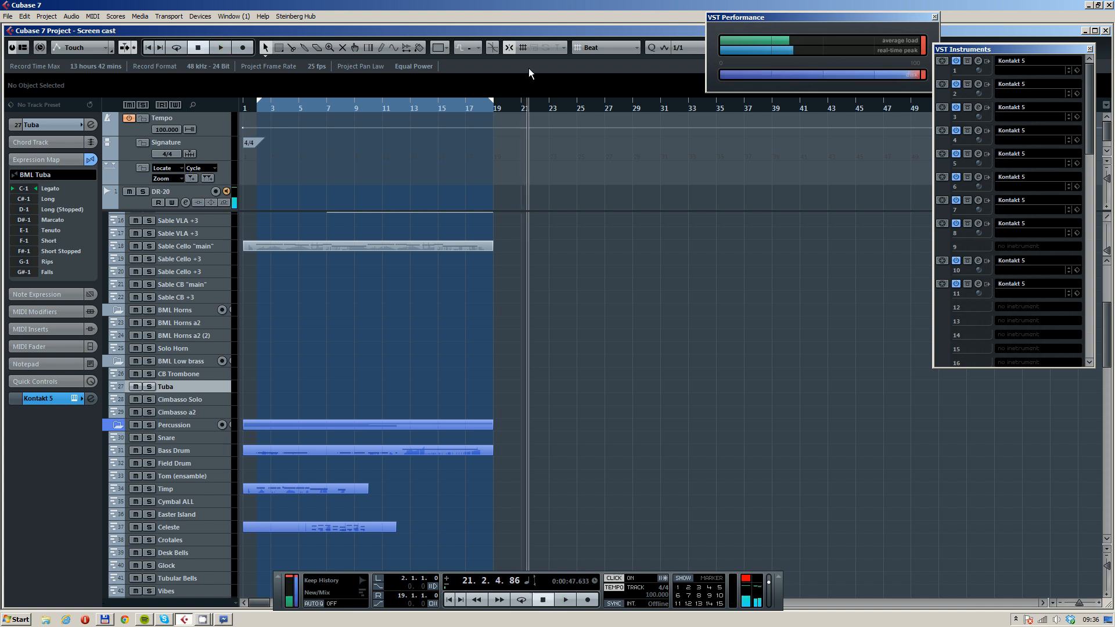
Record a part on the Tuba track from about bar 14 to bar 26
key(h)
click(340, 109)
key(KP_Multiply)
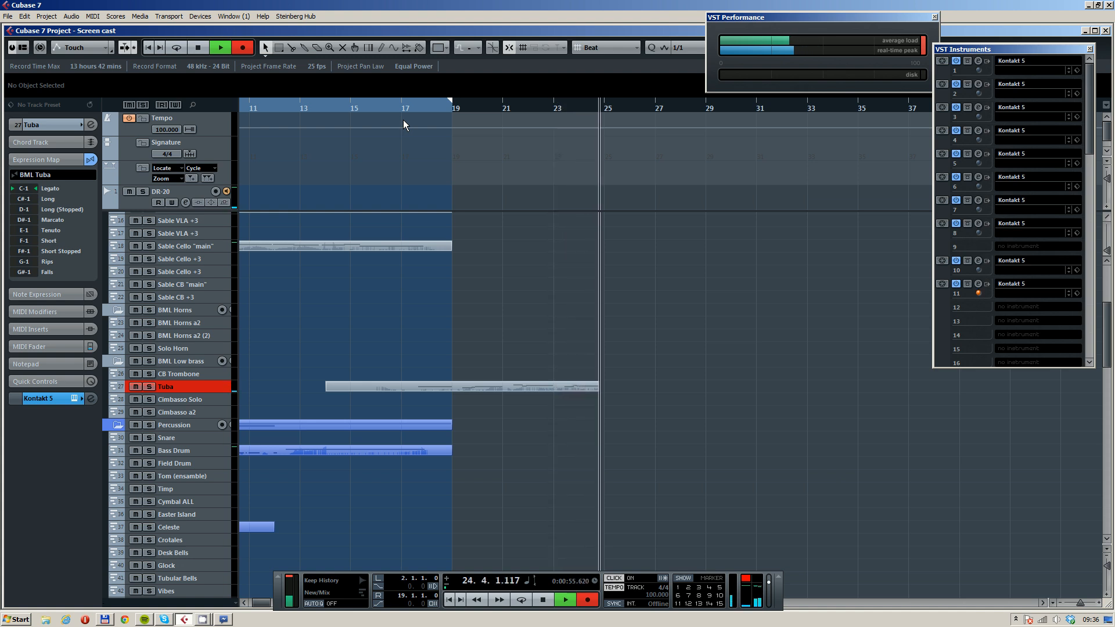
key(space)
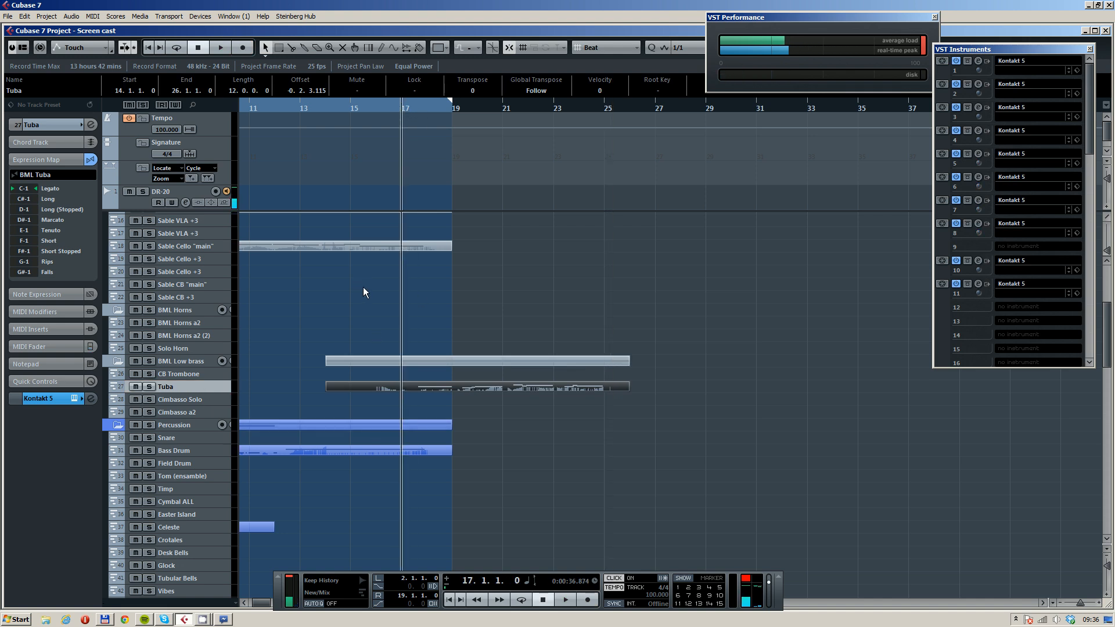
Record a double bass part on the Sable CB "main" track from about bar 15 to bar 26
scroll(320, 308, up, 3)
click(204, 361)
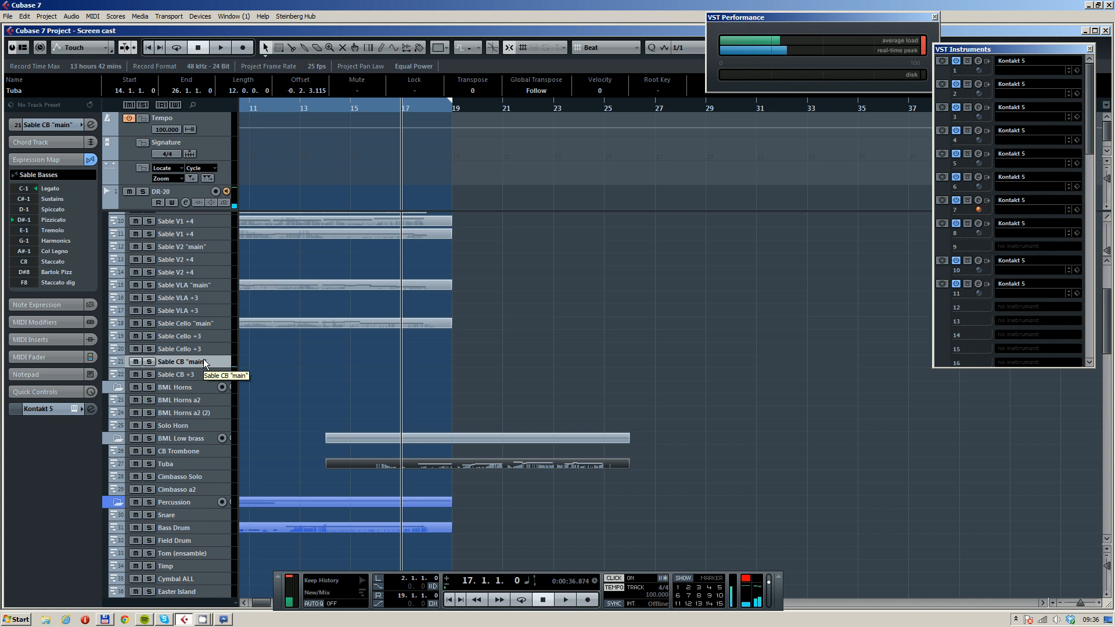
key(space)
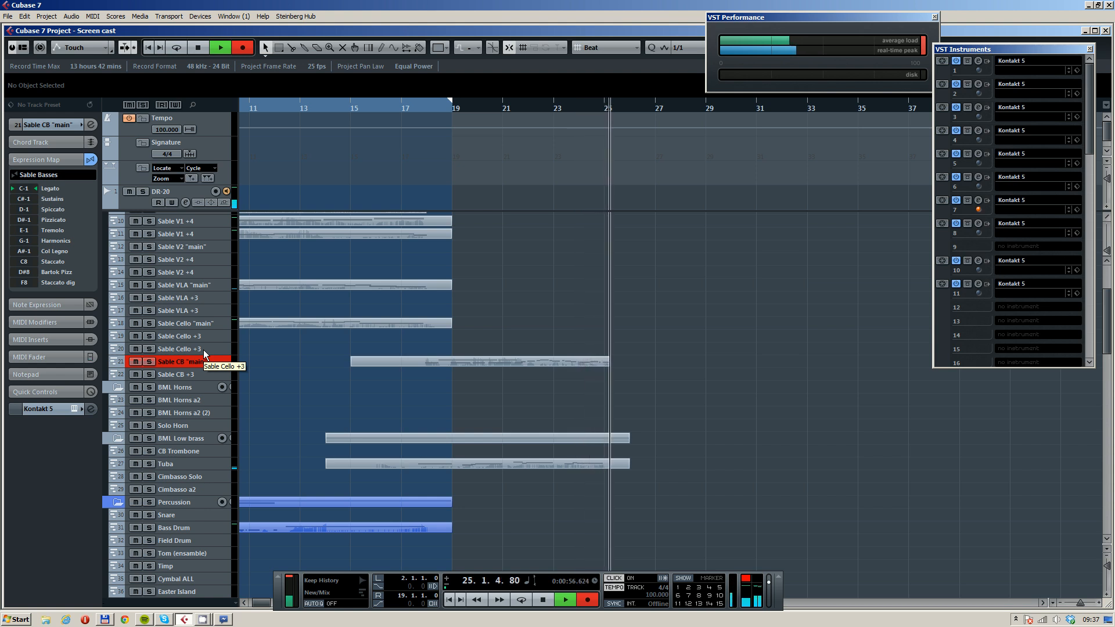
key(KP_Multiply)
Play from bar 17, open the double bass part in the Key Editor and shift all its notes slightly later so the first starts at 17.4.4.84
click(403, 106)
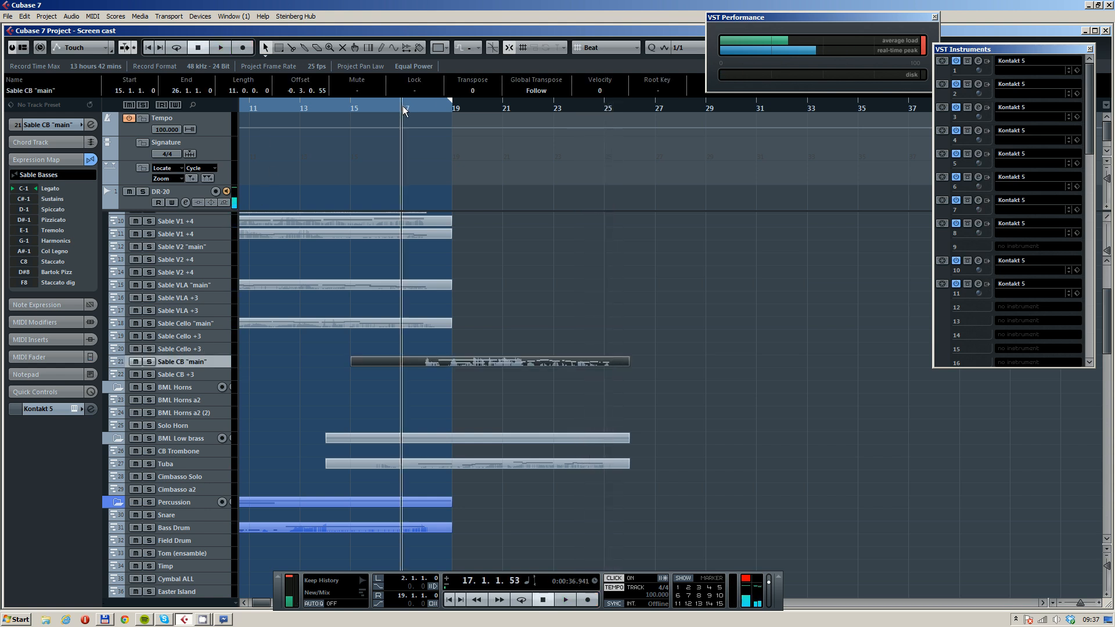
double_click(583, 360)
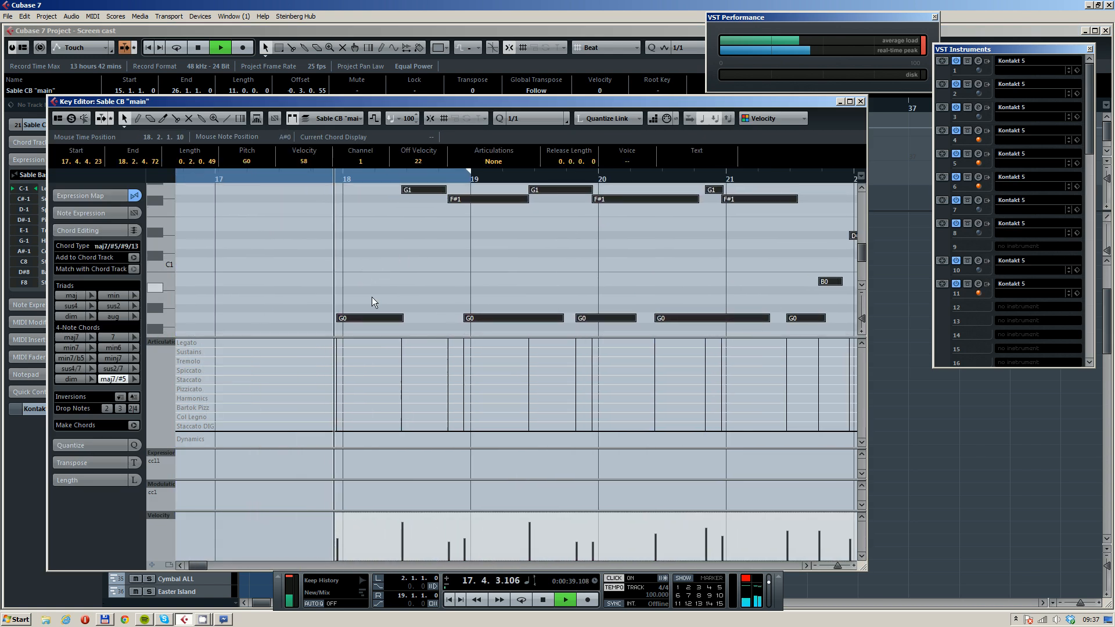
drag(372, 318, 376, 318)
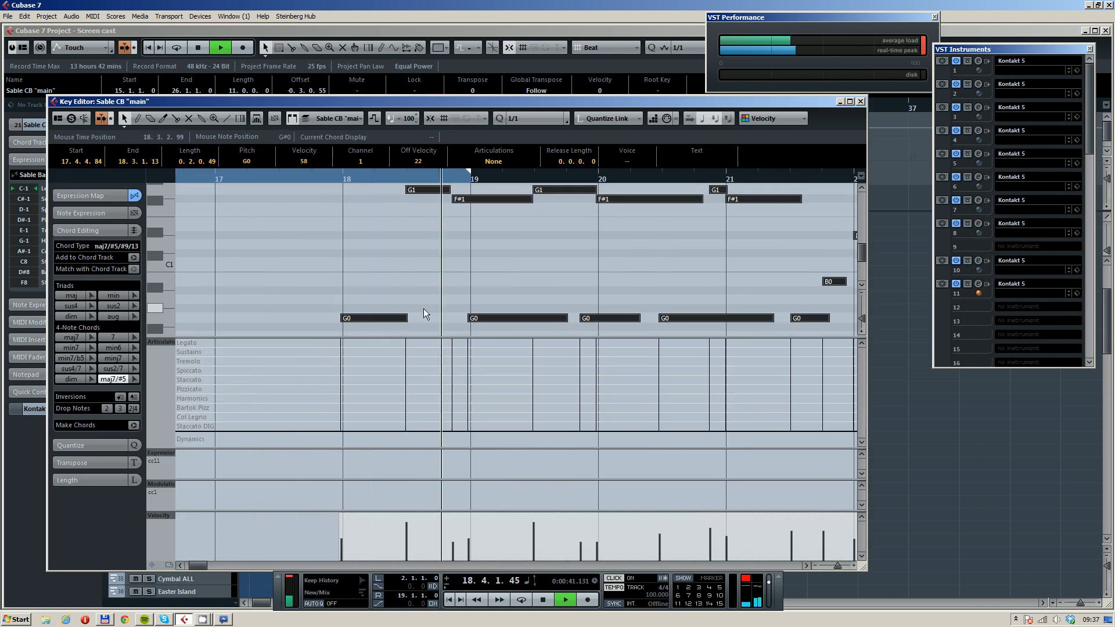
key(g)
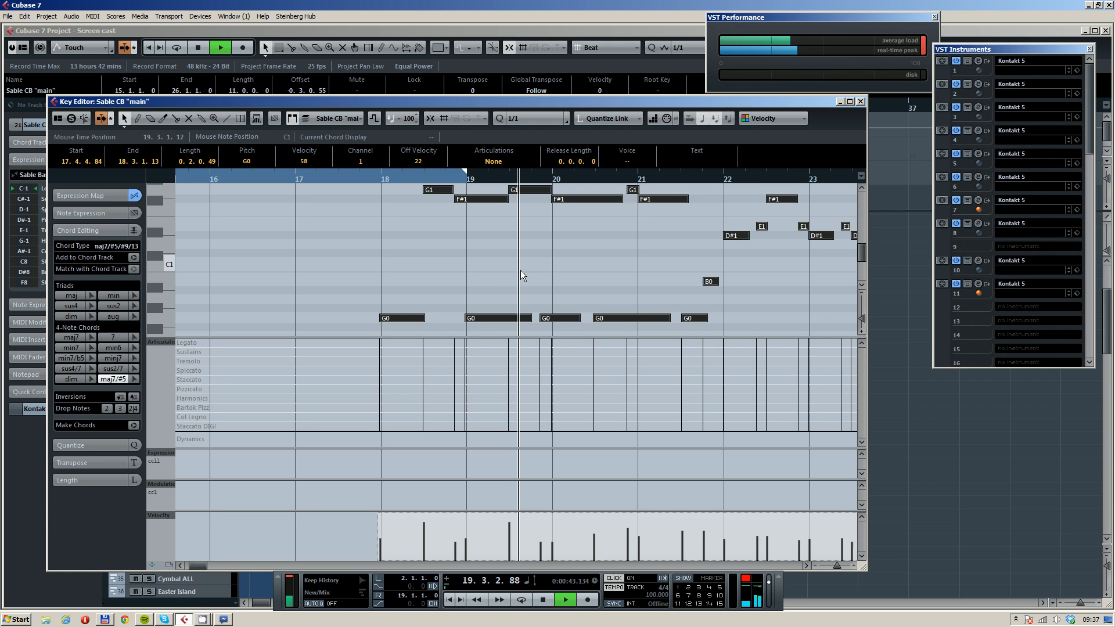
Lower the two G0 notes starting at the end of bar 19 and in bar 20 to D0
drag(574, 261, 449, 315)
scroll(482, 266, down, 1)
key(space)
click(183, 295)
scroll(448, 315, down, 2)
key(Down)
key(Down)
key(Down)
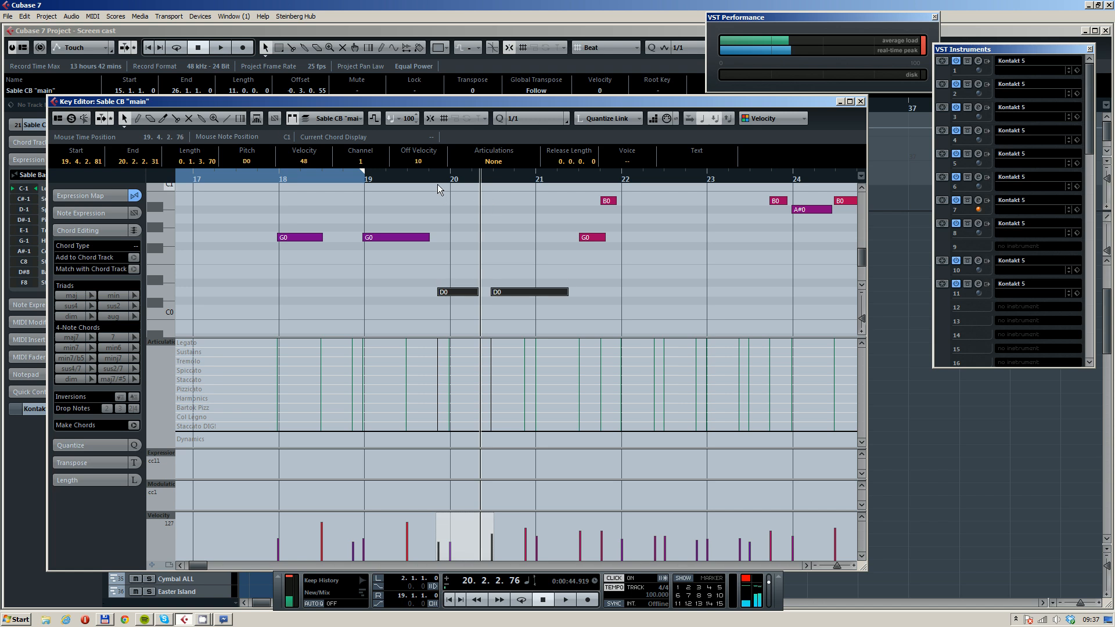
Play from late in bar 19, select all notes of the double bass part and set their articulation to Pizzicato
click(421, 185)
key(space)
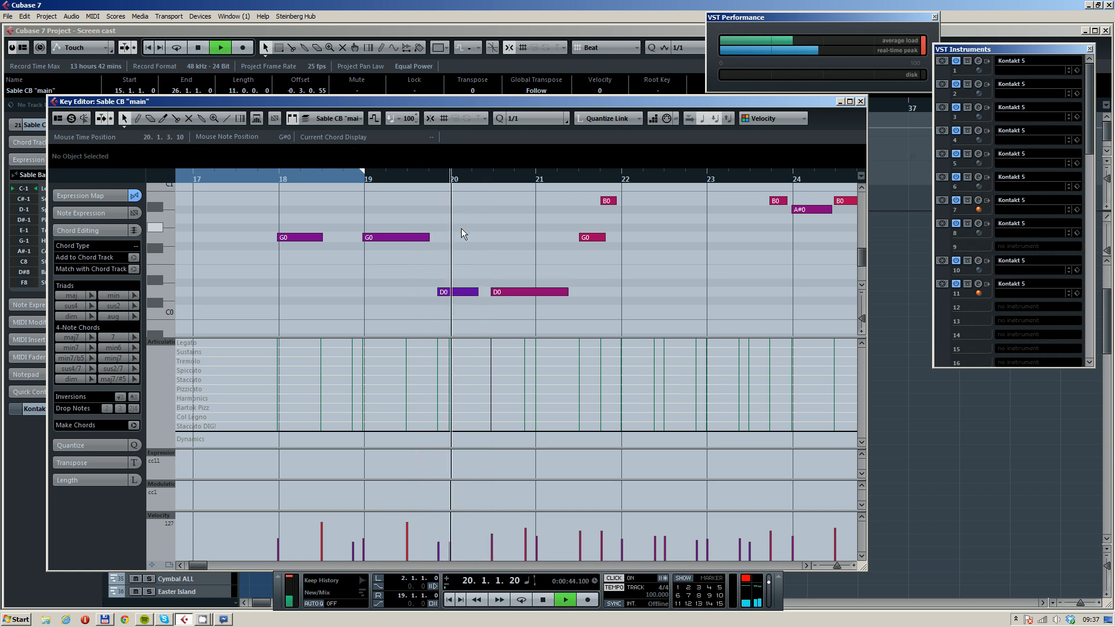
key(ctrl+a)
click(499, 160)
click(502, 238)
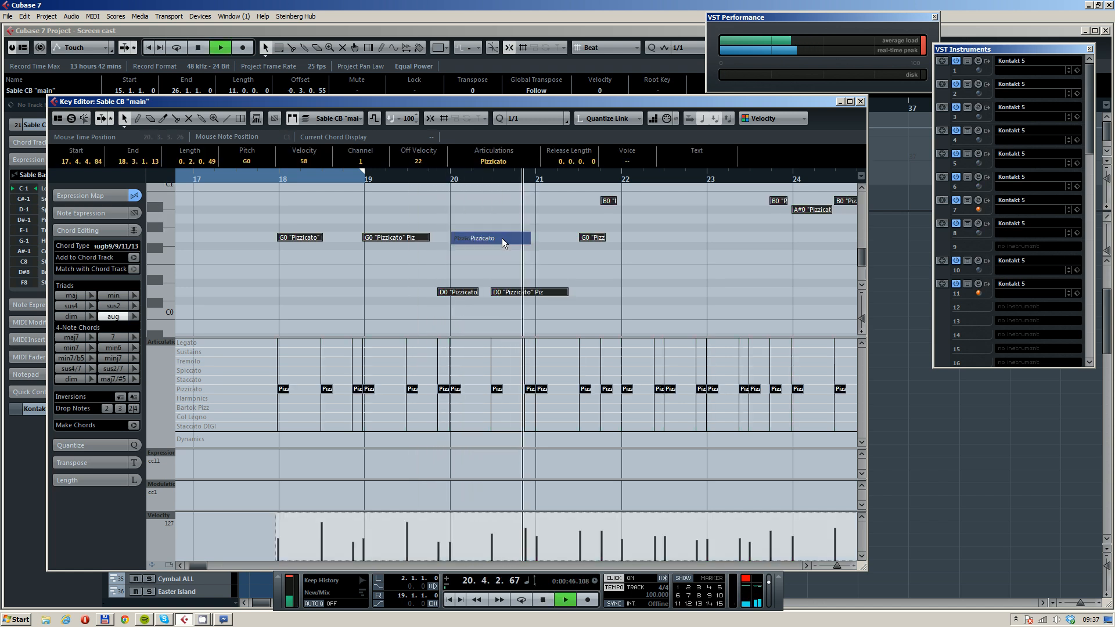
Play the double bass part from late in bar 19, check its pizzicato notes through bar 25 and close the Key Editor
click(533, 240)
click(430, 177)
scroll(442, 304, down, 2)
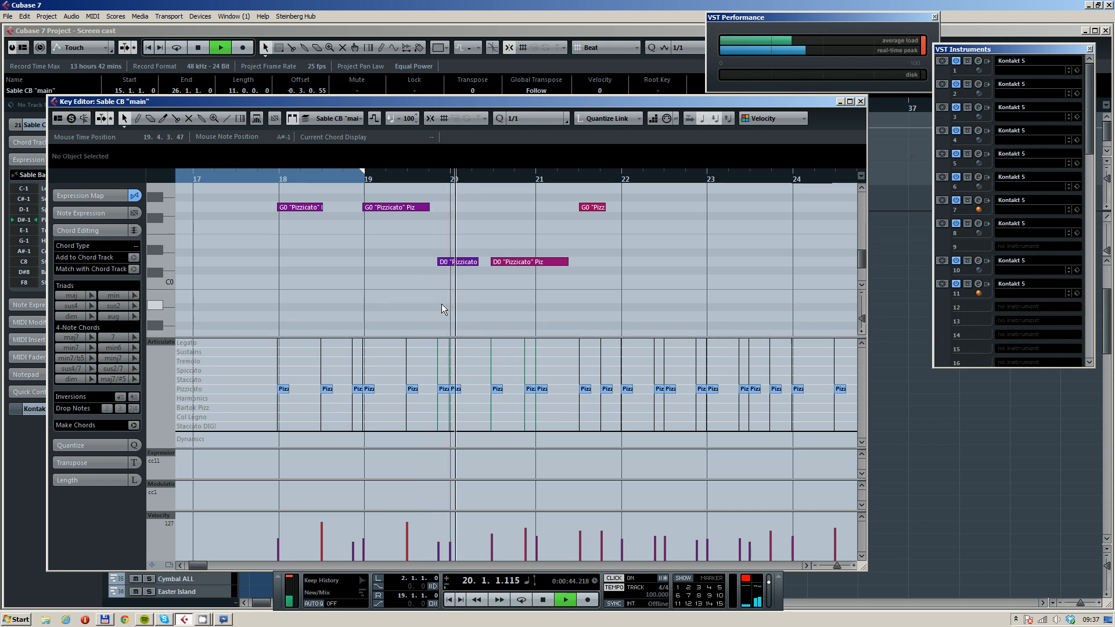
scroll(510, 241, up, 3)
scroll(535, 236, down, 2)
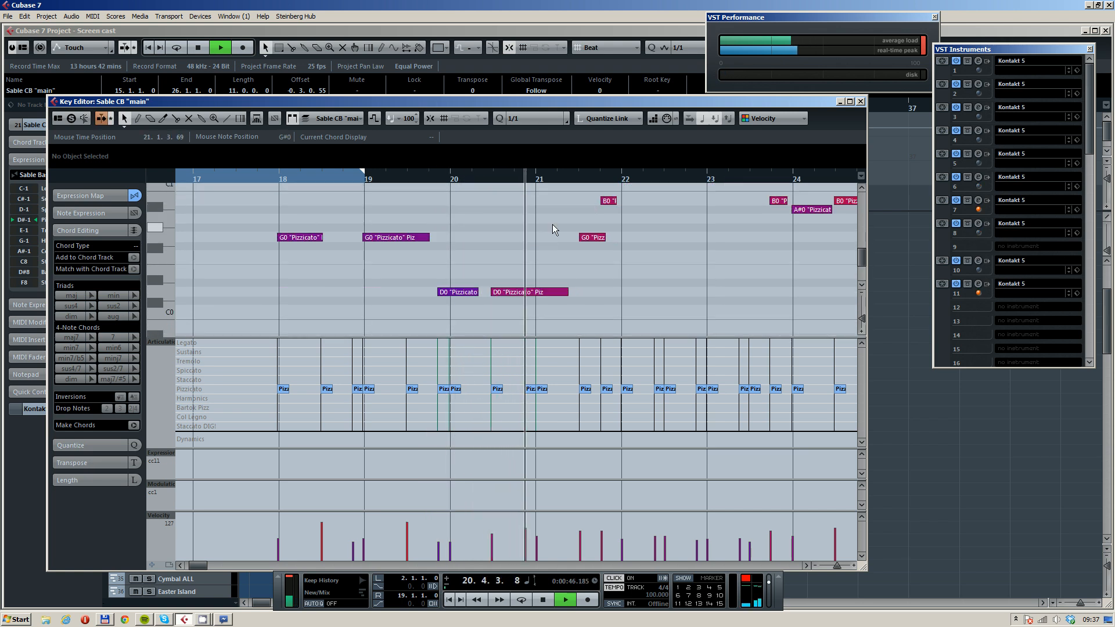
drag(644, 239, 540, 256)
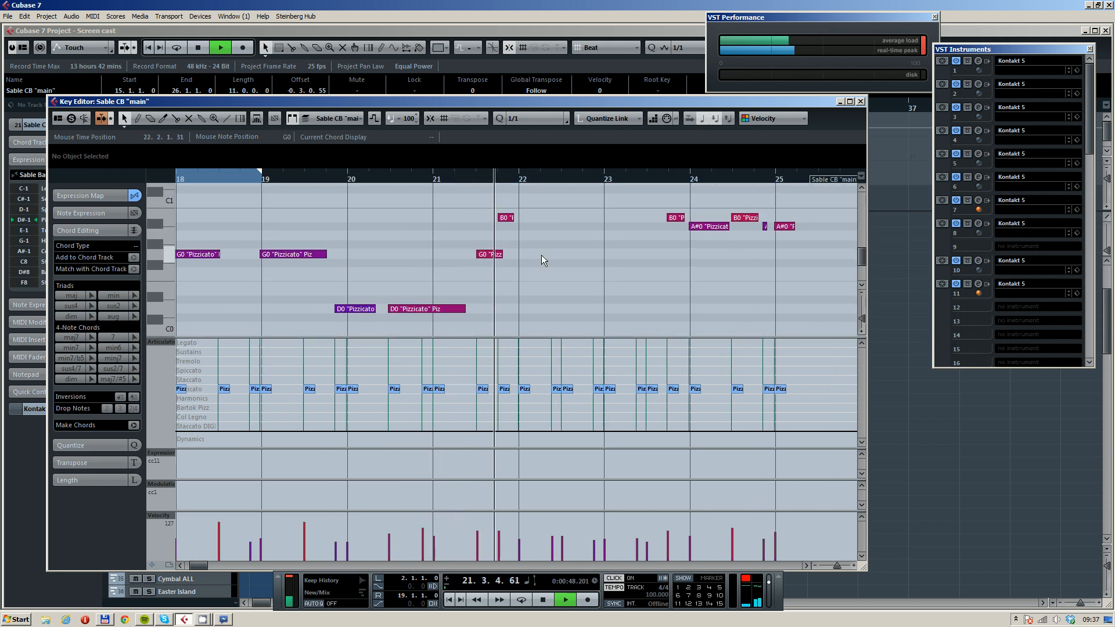
scroll(539, 256, up, 3)
scroll(625, 242, up, 3)
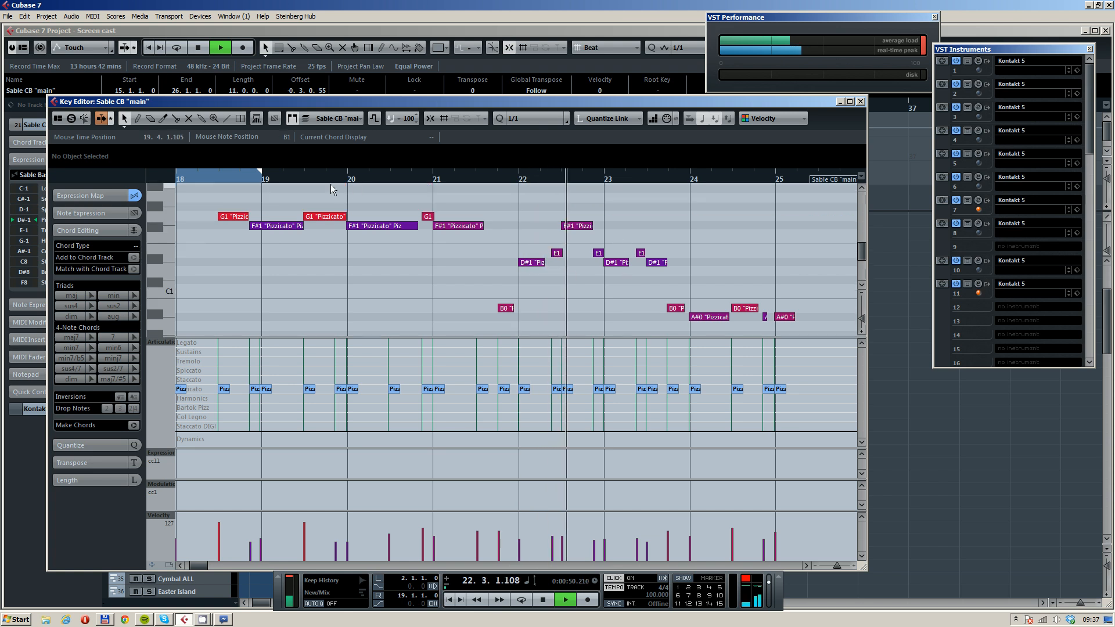
drag(691, 247, 639, 240)
drag(704, 226, 574, 211)
click(860, 102)
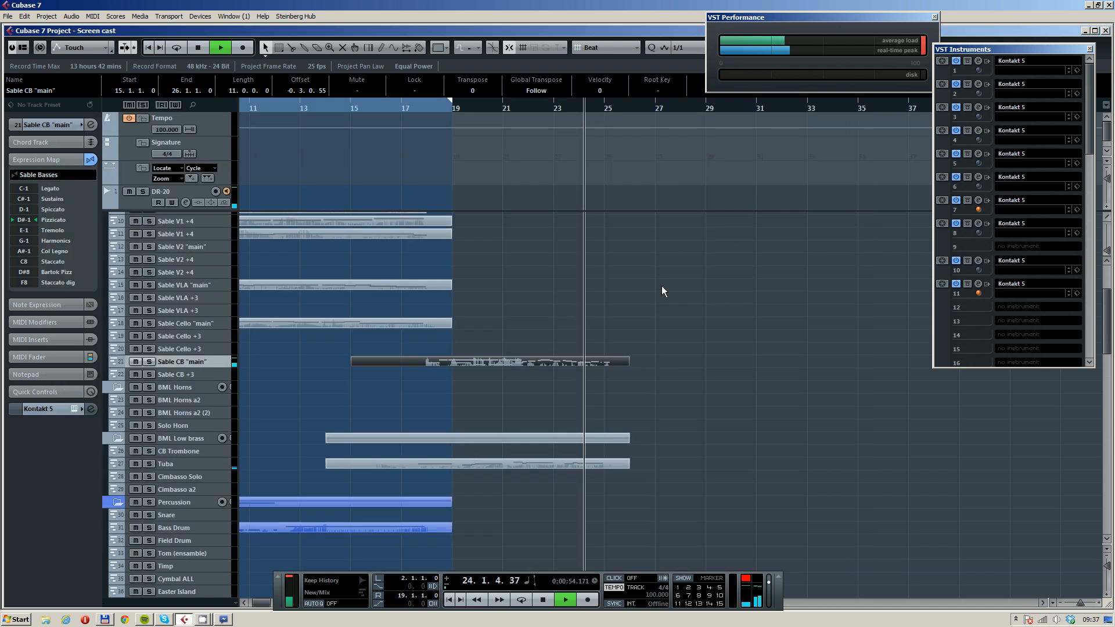
Play the full arrangement from around bar 17 to check the entry of the double basses at bar 18, stopping playback after each pass
click(666, 291)
key(space)
click(399, 110)
scroll(494, 267, down, 2)
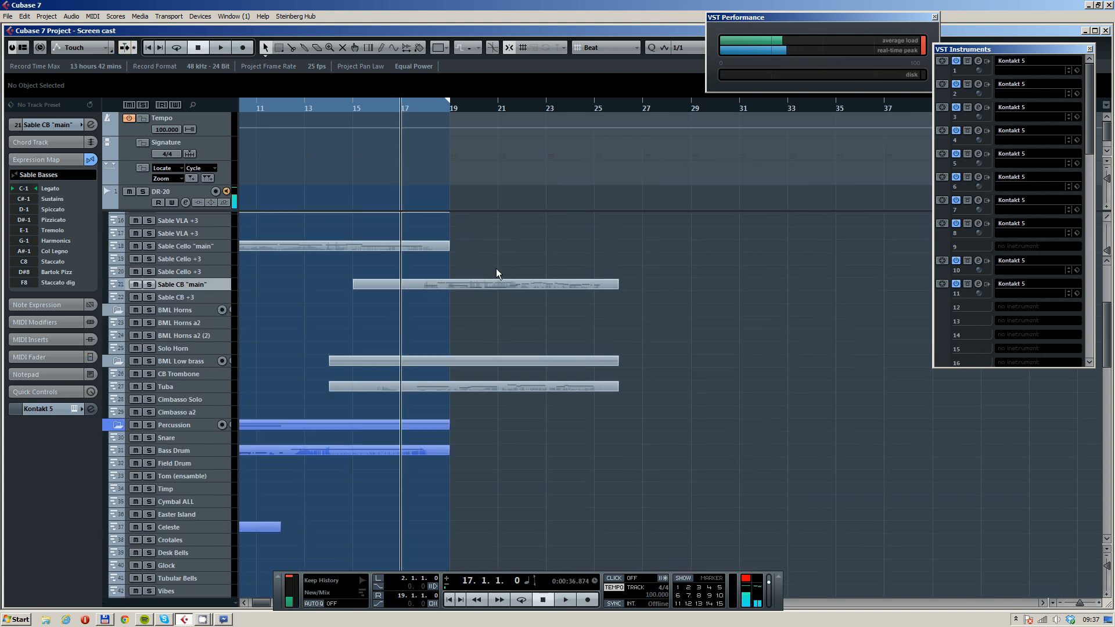
scroll(497, 272, up, 4)
scroll(493, 274, down, 2)
drag(299, 109, 317, 152)
drag(403, 171, 458, 149)
key(space)
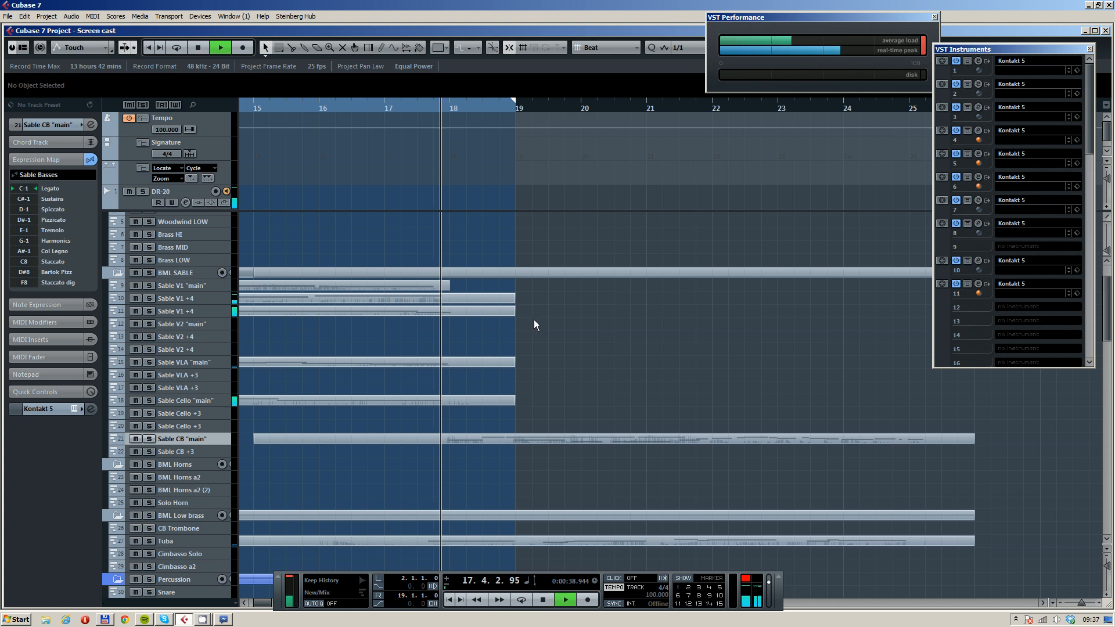
key(space)
drag(408, 108, 385, 110)
key(space)
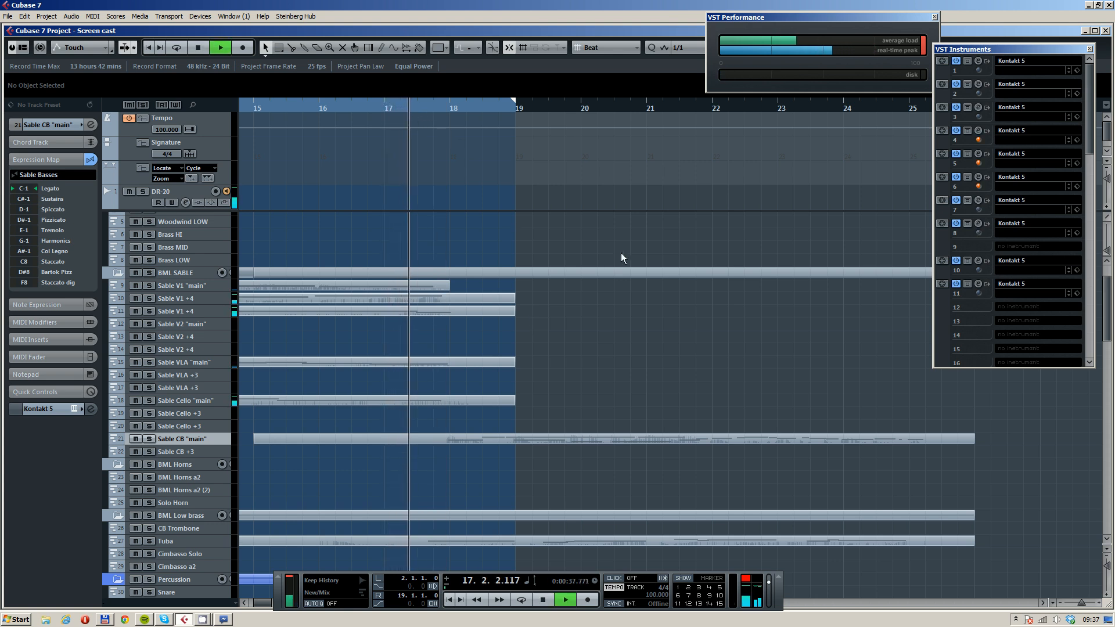
scroll(567, 399, down, 3)
key(space)
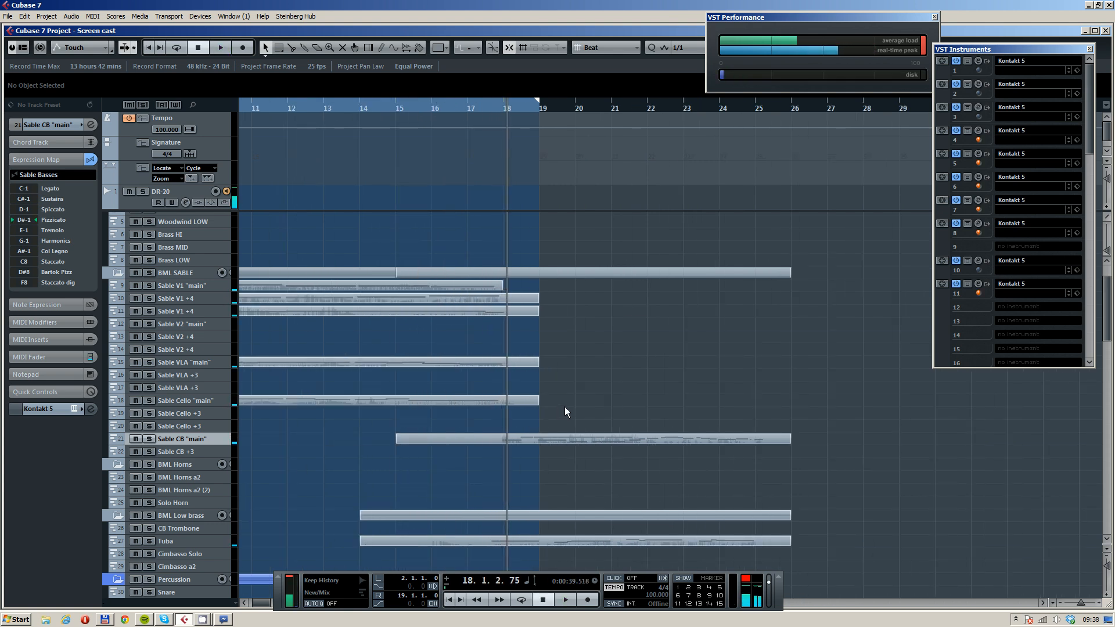
Record a celeste part on the Celeste track from bar 17 to about bar 25 with the metronome click on
scroll(139, 464, down, 6)
click(246, 455)
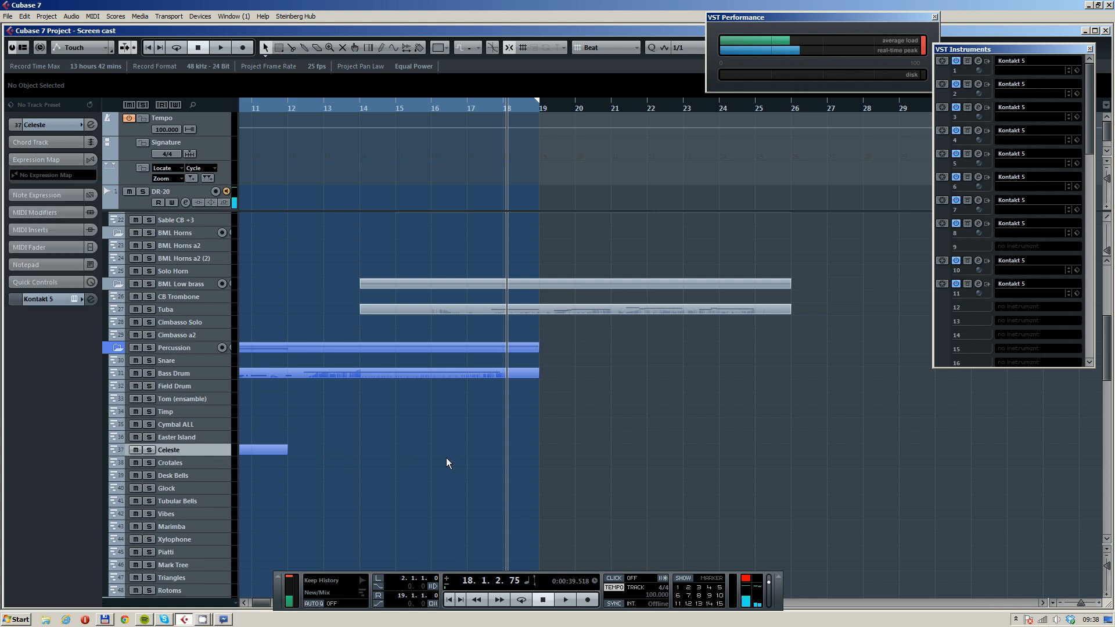
scroll(518, 305, down, 3)
click(494, 111)
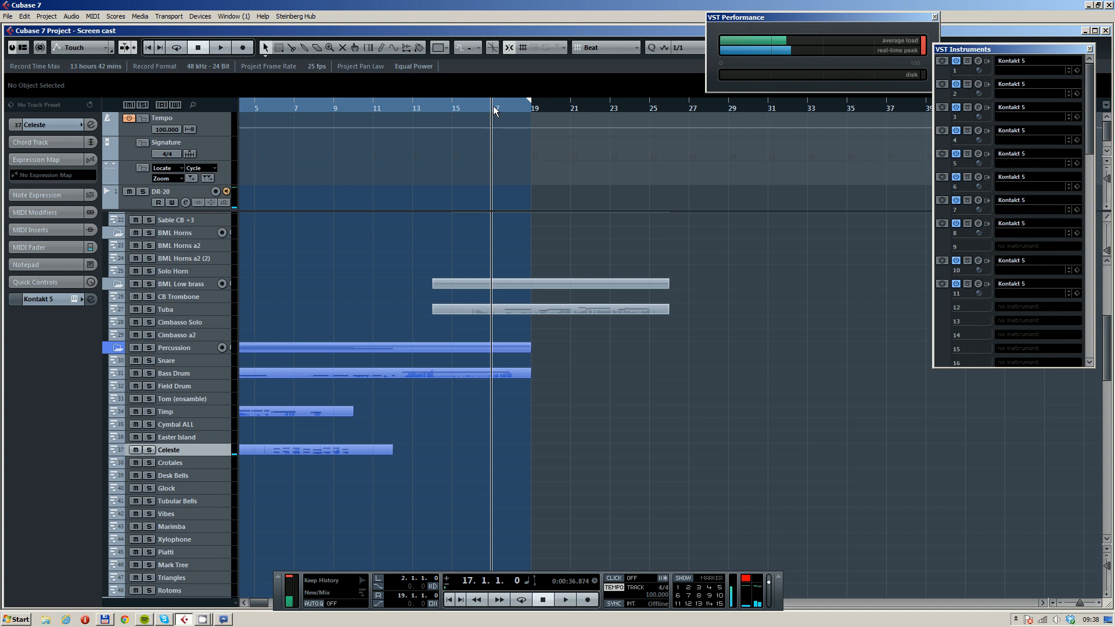
key(c)
key(KP_Multiply)
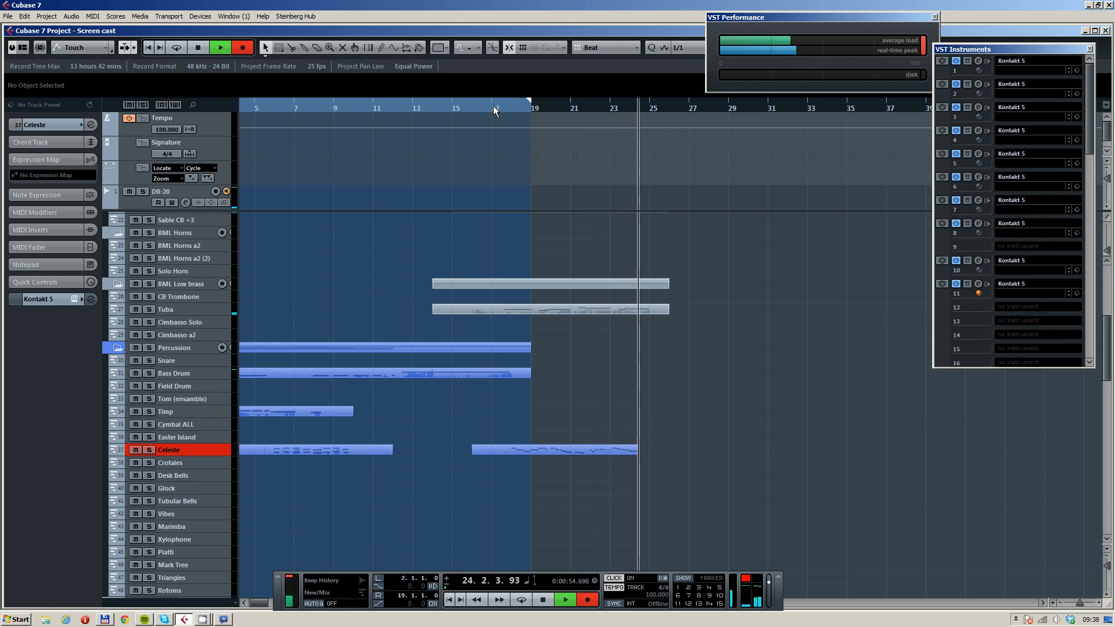
key(space)
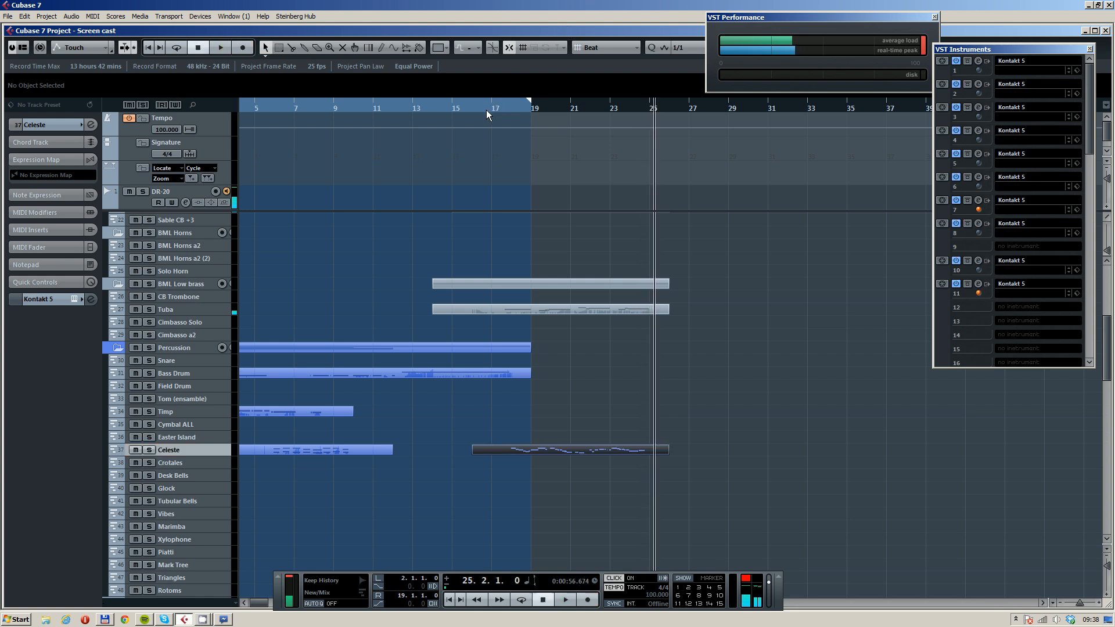
Open the new celeste part in the Key Editor, select all its notes and play them from just before bar 18
double_click(607, 451)
key(ctrl+a)
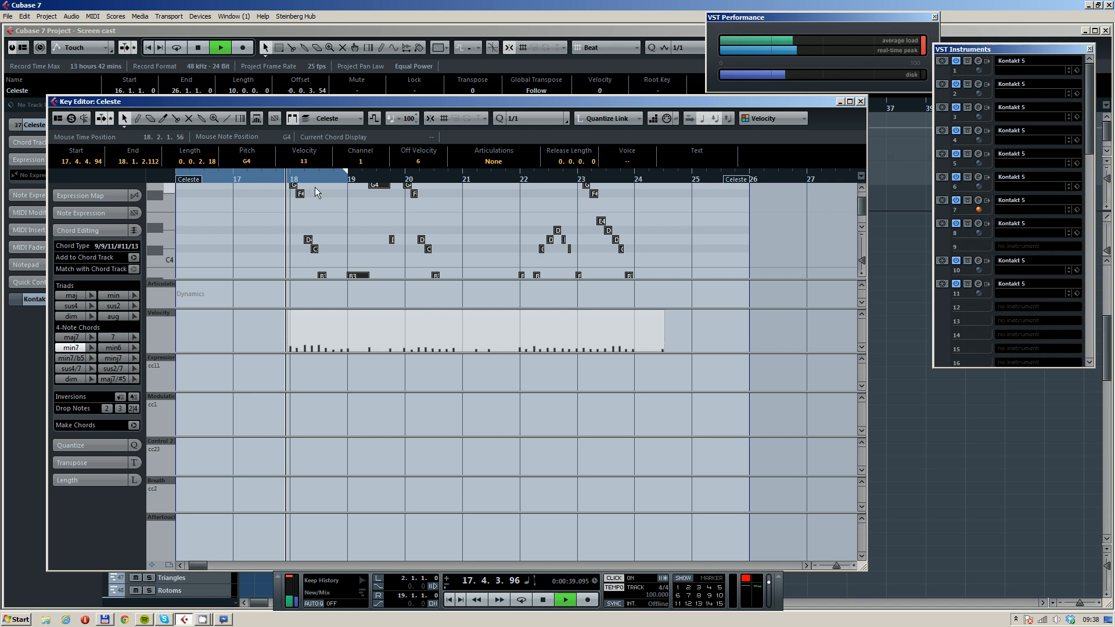
click(368, 204)
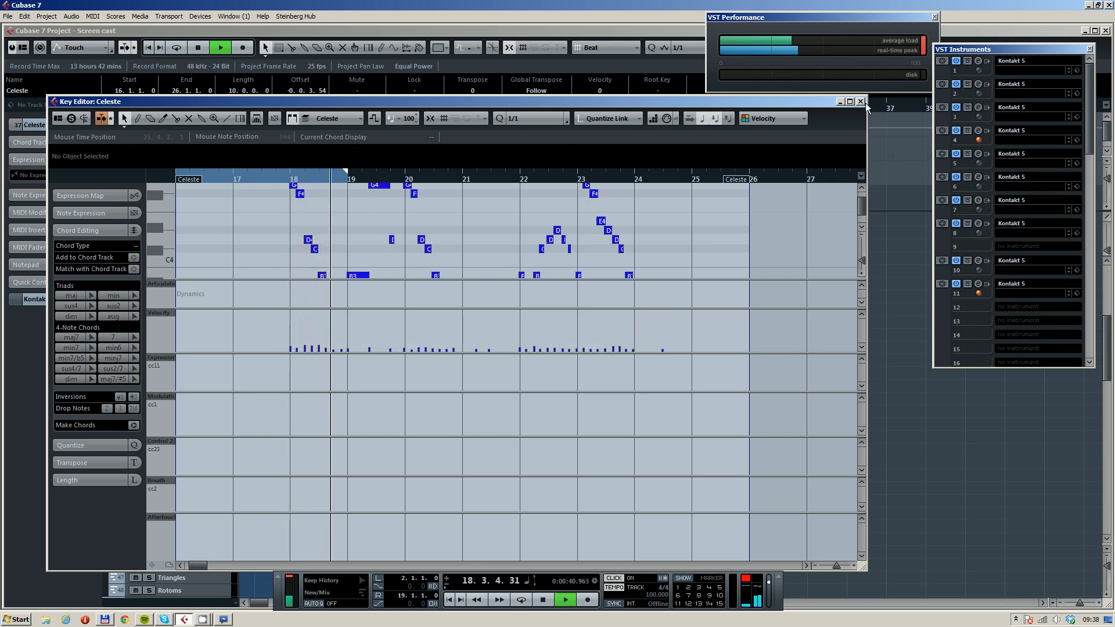
Add a CC11 expression point with value 22 just before bar 18, audition the celeste part and close the Key Editor
alt+click(284, 379)
click(274, 178)
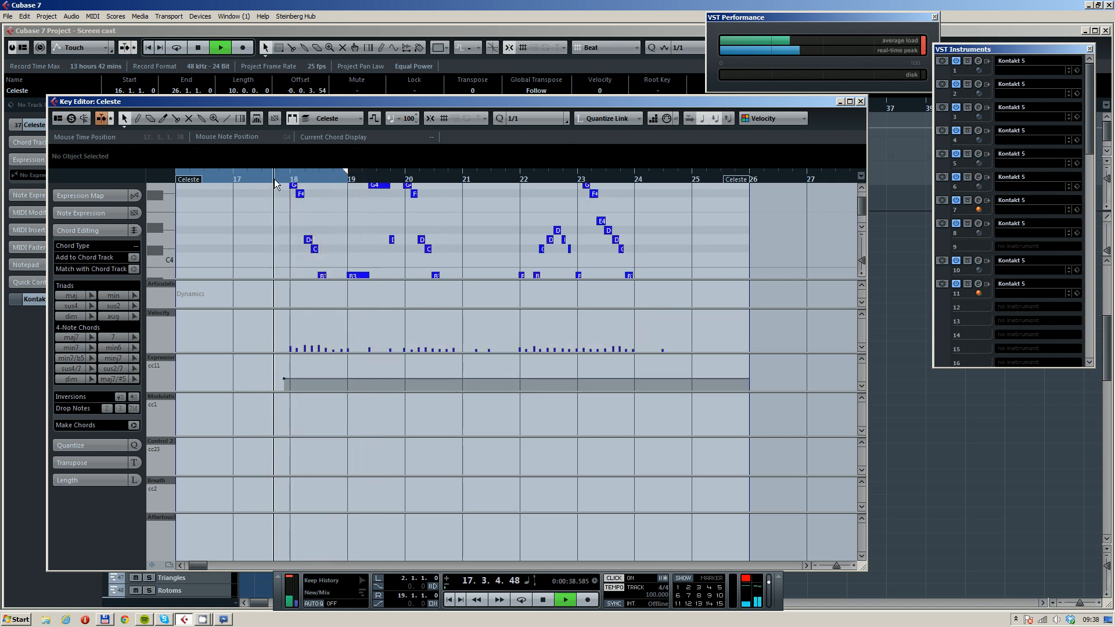
drag(284, 378, 285, 384)
click(274, 179)
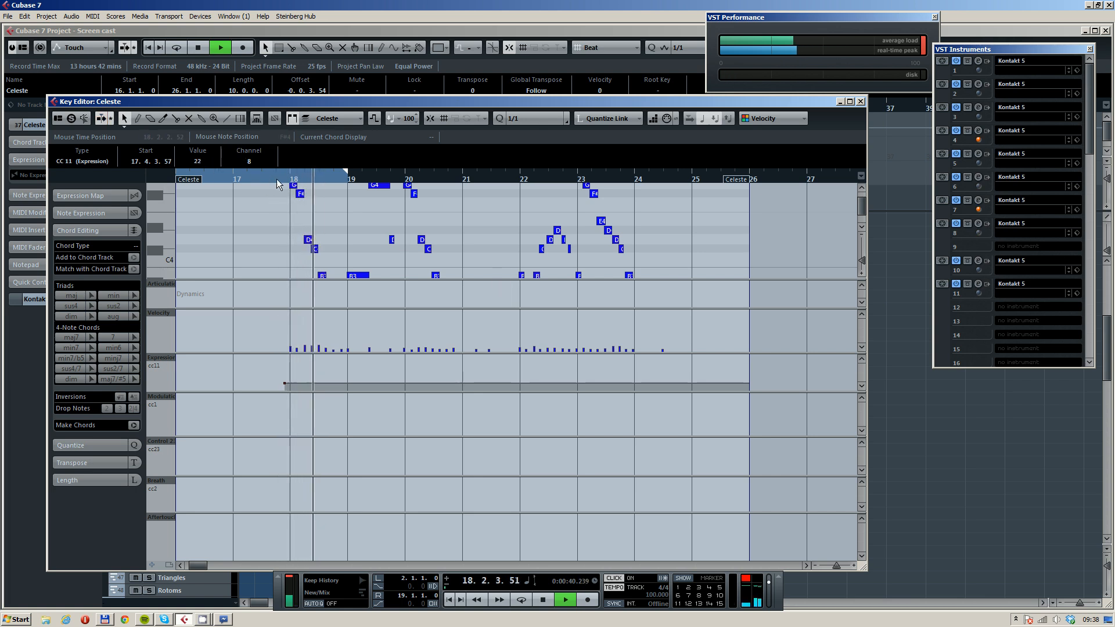
click(278, 179)
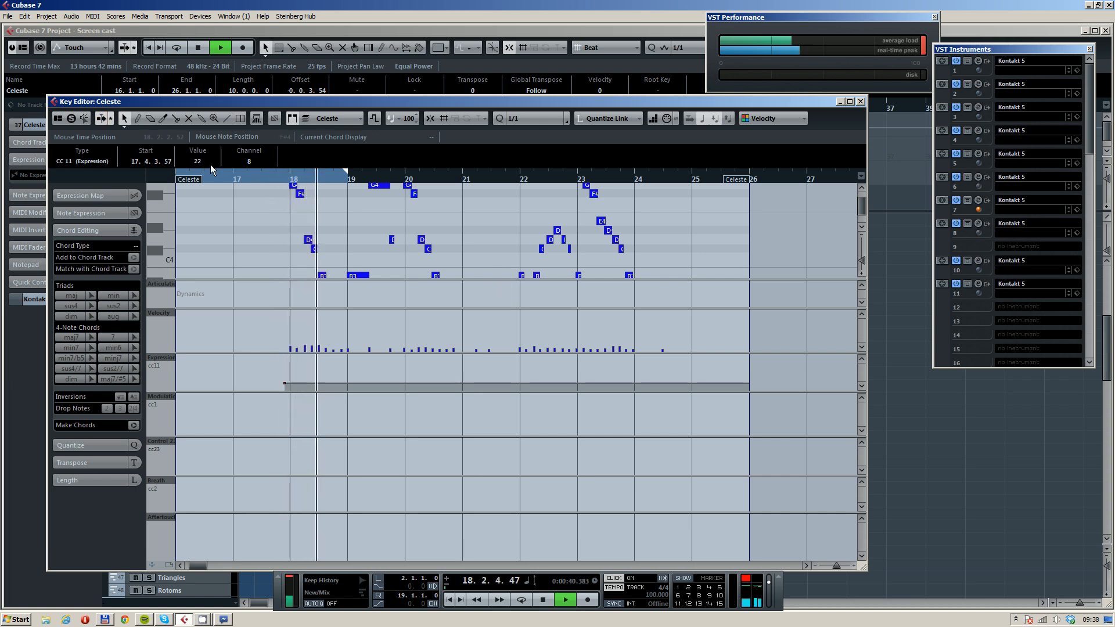
key(space)
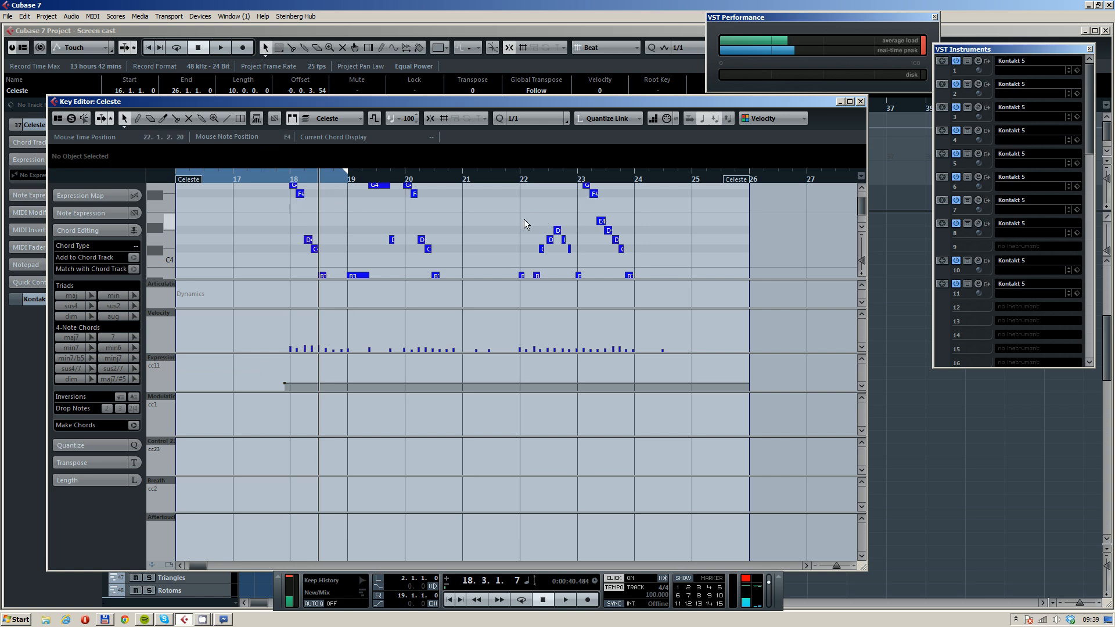
click(861, 101)
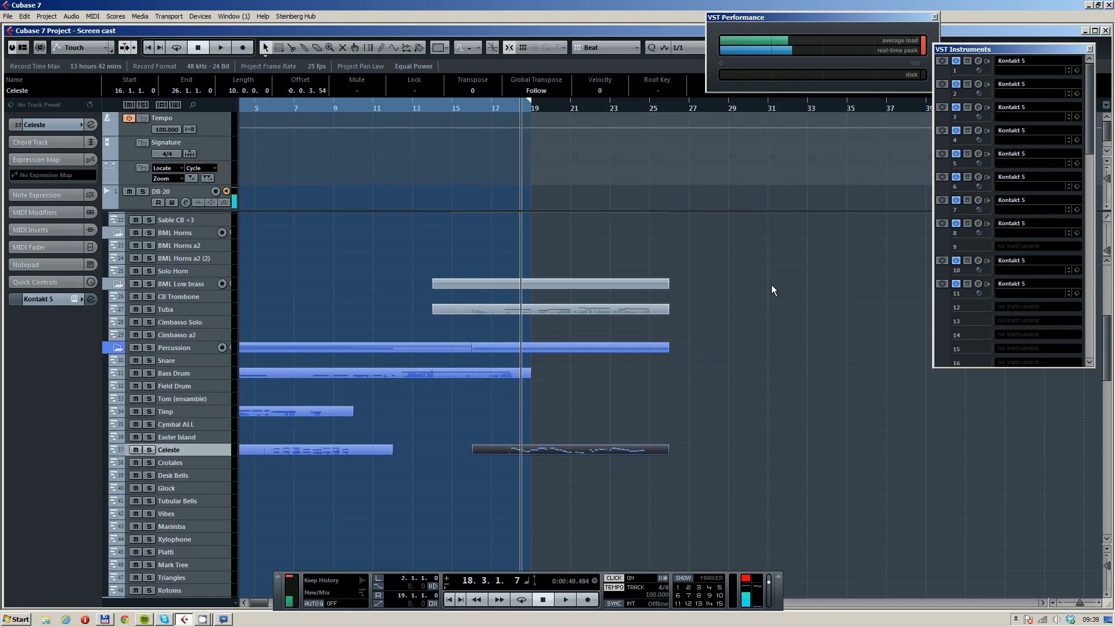
Deselect the celeste part, set the playhead to bar 16 and select the Marimba track
click(771, 286)
click(480, 110)
drag(480, 110, 473, 110)
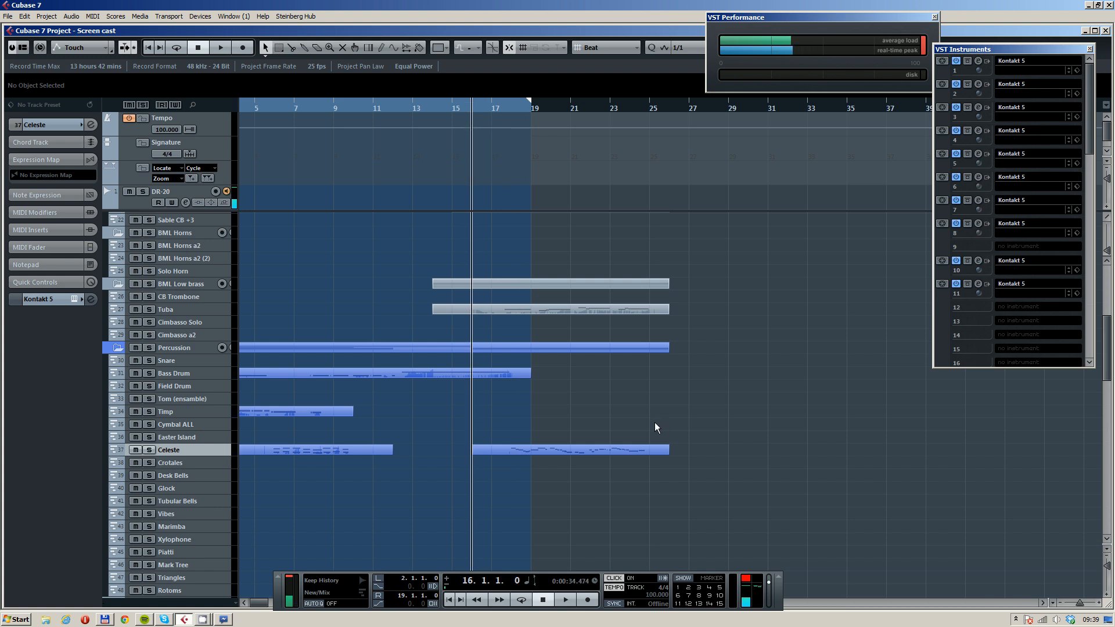
scroll(500, 418, down, 2)
click(206, 437)
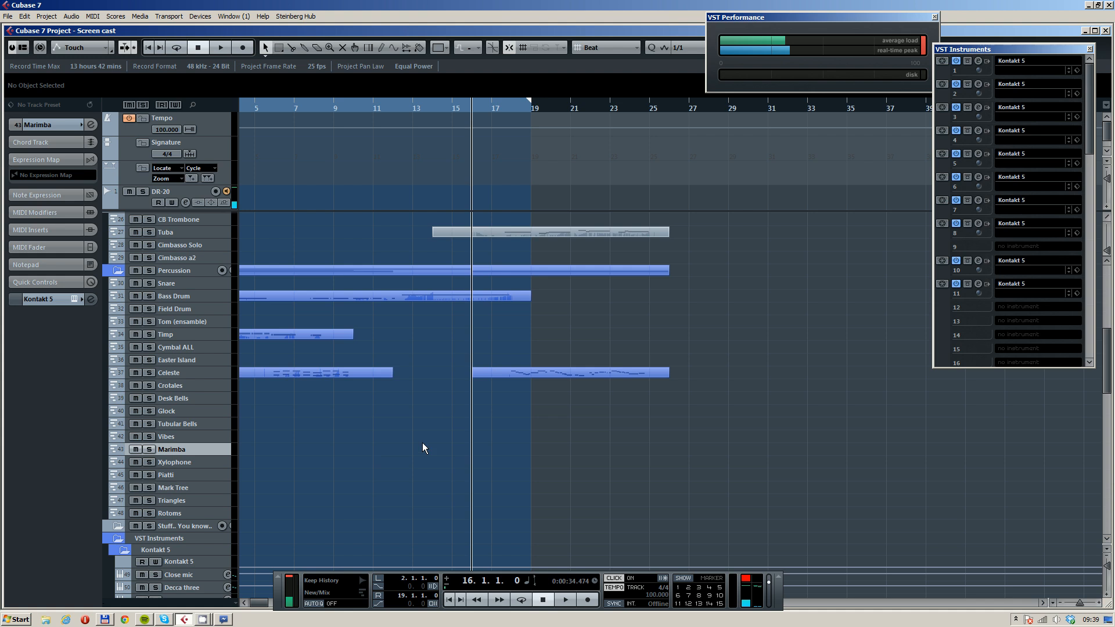
Place the tuba part on the Marimba track at the same bars and open it in the Key Editor
scroll(465, 401, up, 4)
scroll(535, 382, down, 2)
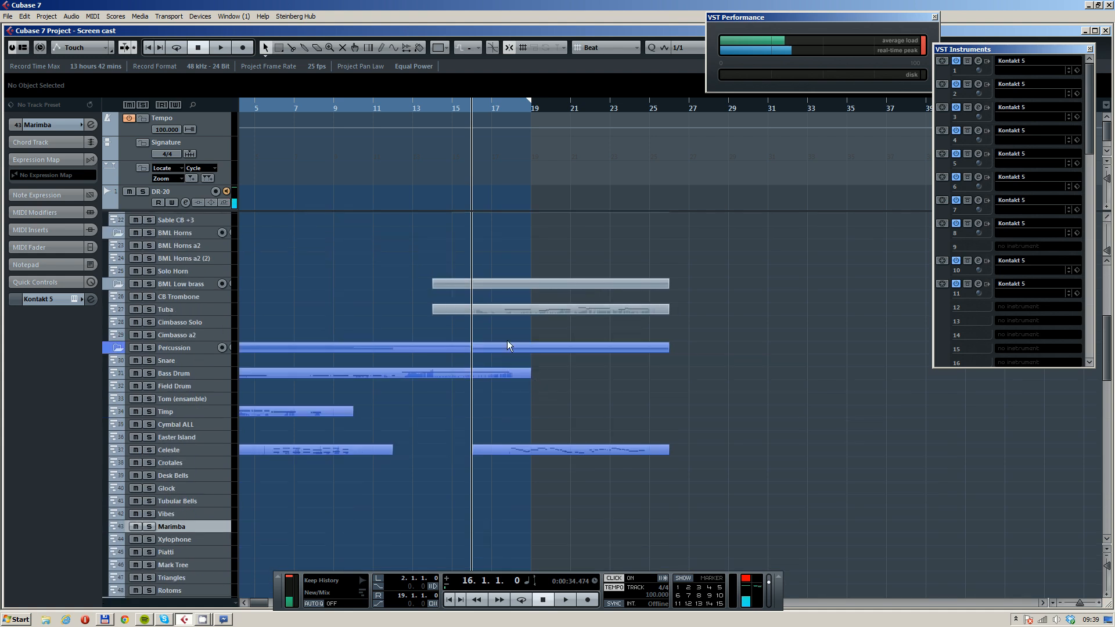
drag(515, 309, 514, 526)
double_click(513, 527)
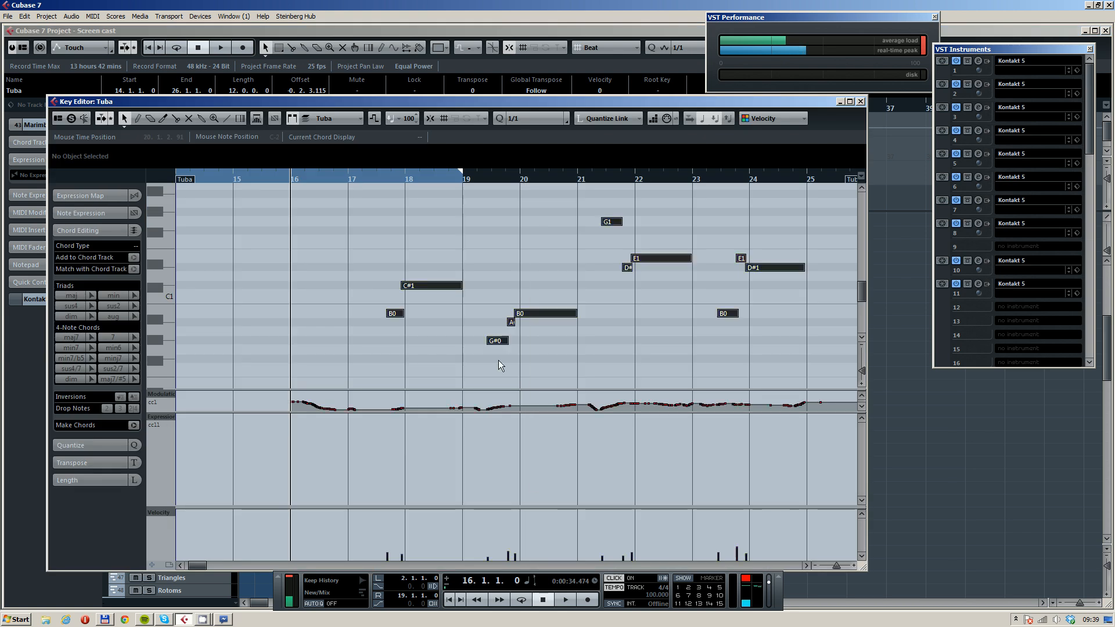
Delete the CC1 modulation curve recorded in the part
scroll(626, 400, down, 2)
drag(767, 398, 464, 424)
key(Delete)
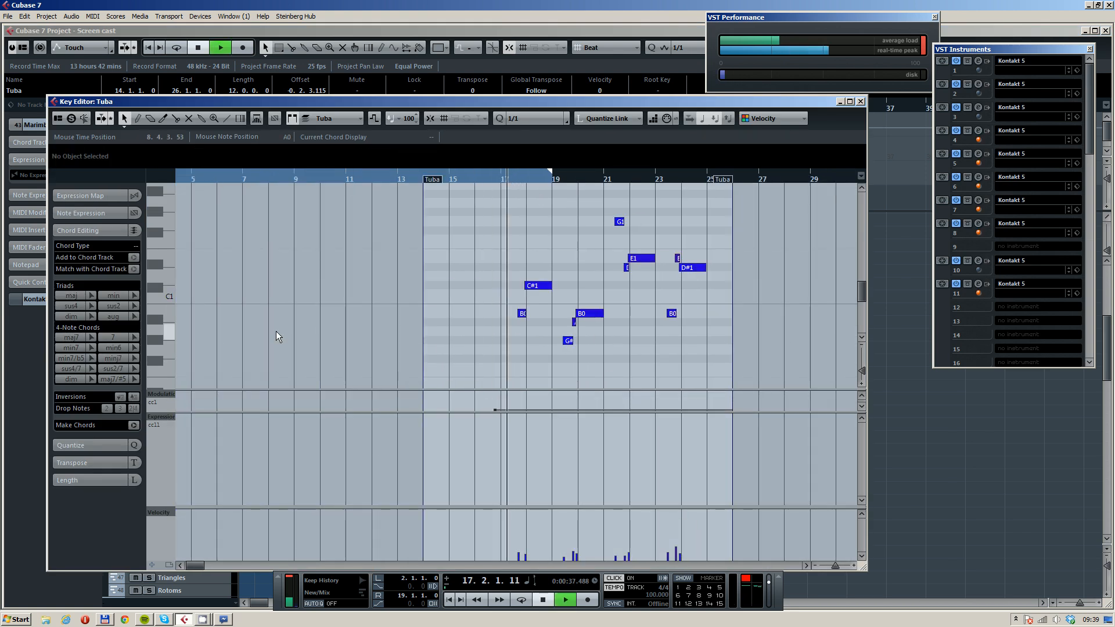
Select all notes of the part and transpose them by setting the first note's pitch to B2
key(ctrl+a)
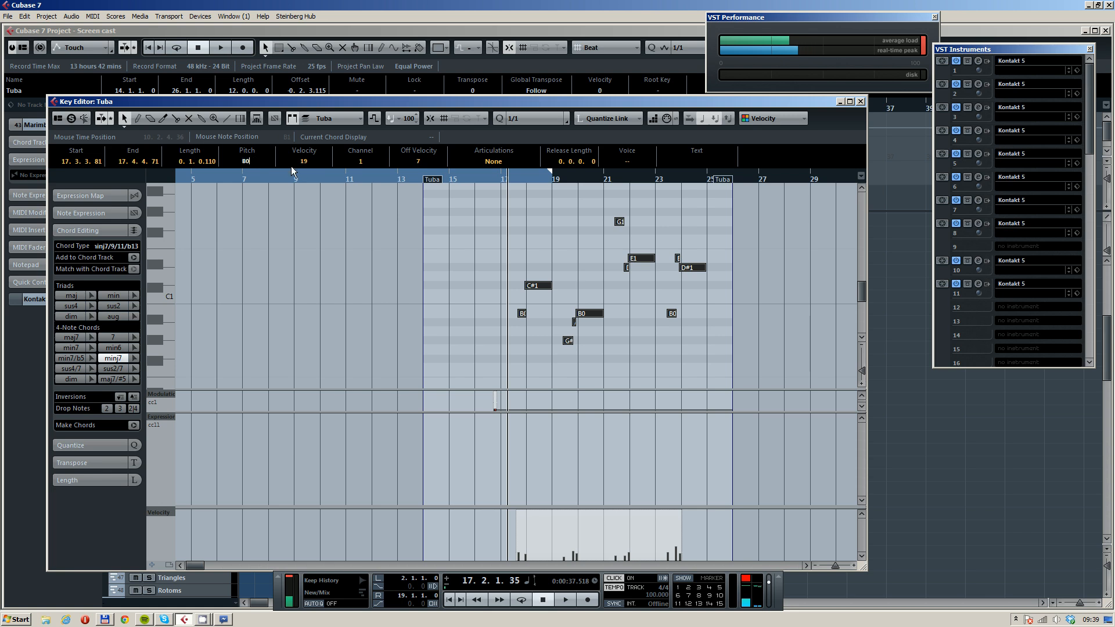
text(B2)
key(Return)
scroll(528, 329, up, 4)
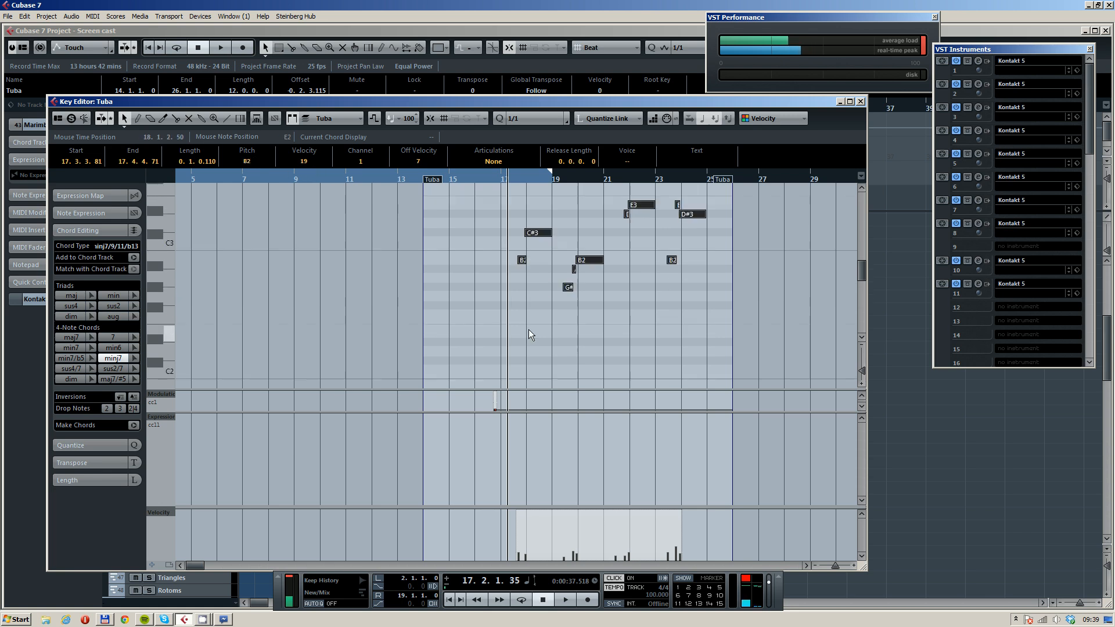
Play the part from bar 17 and raise the velocities of all its notes together, bringing the first note to 63
scroll(602, 287, up, 1)
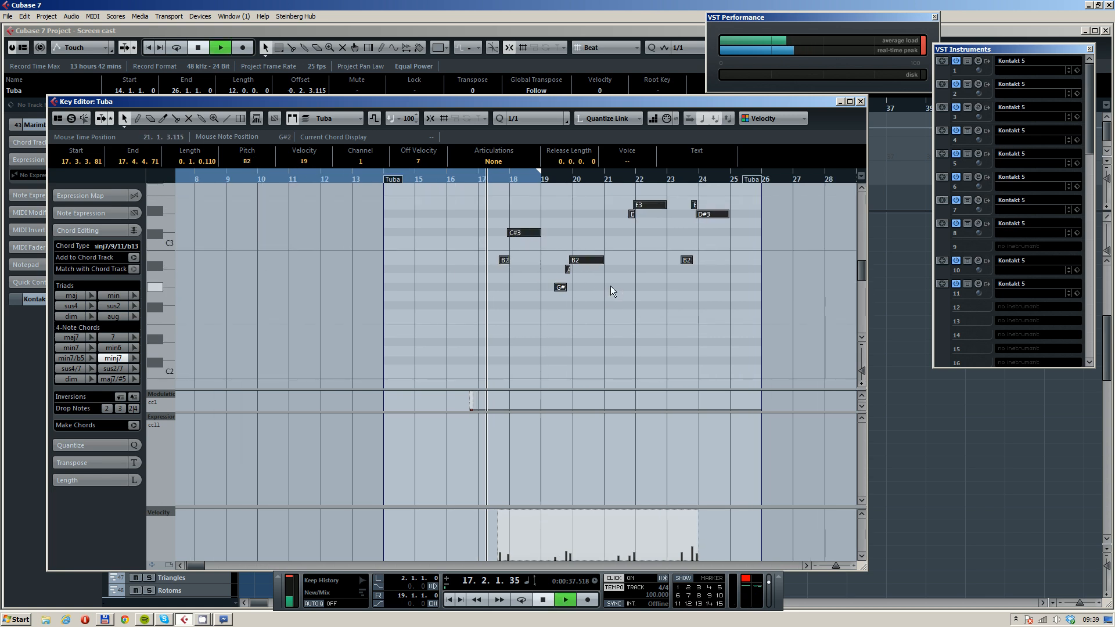
key(space)
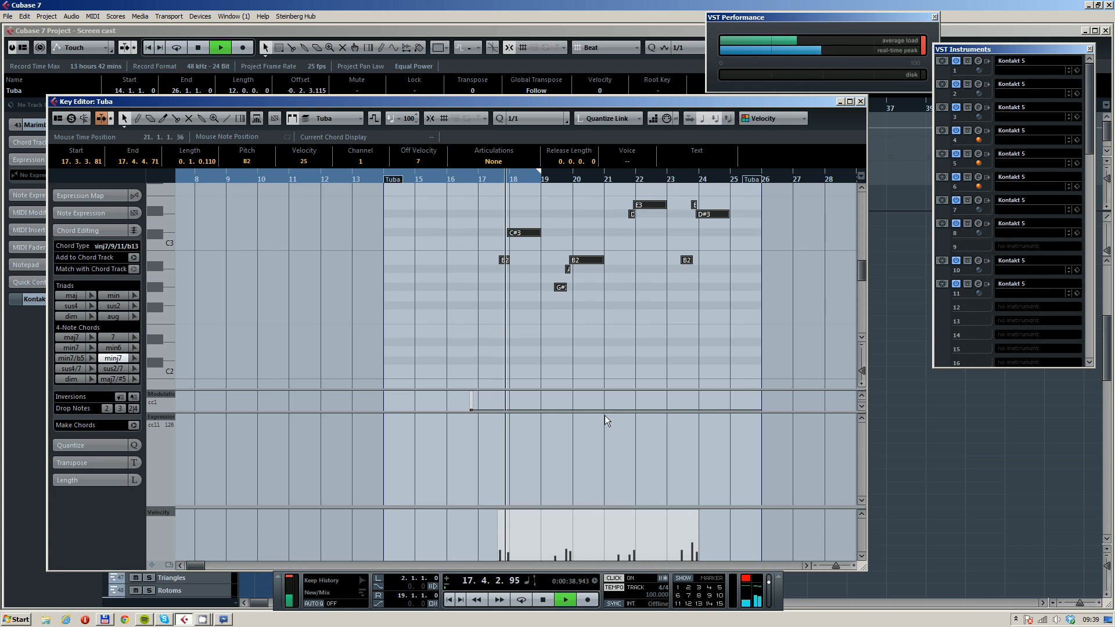
click(486, 179)
drag(600, 511, 606, 478)
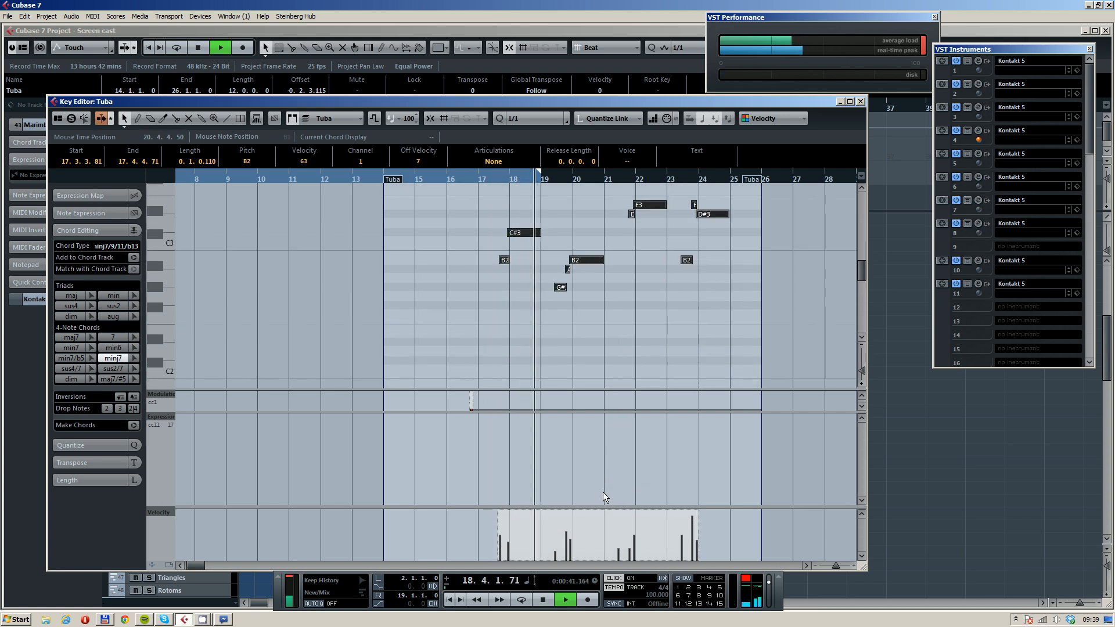
click(645, 329)
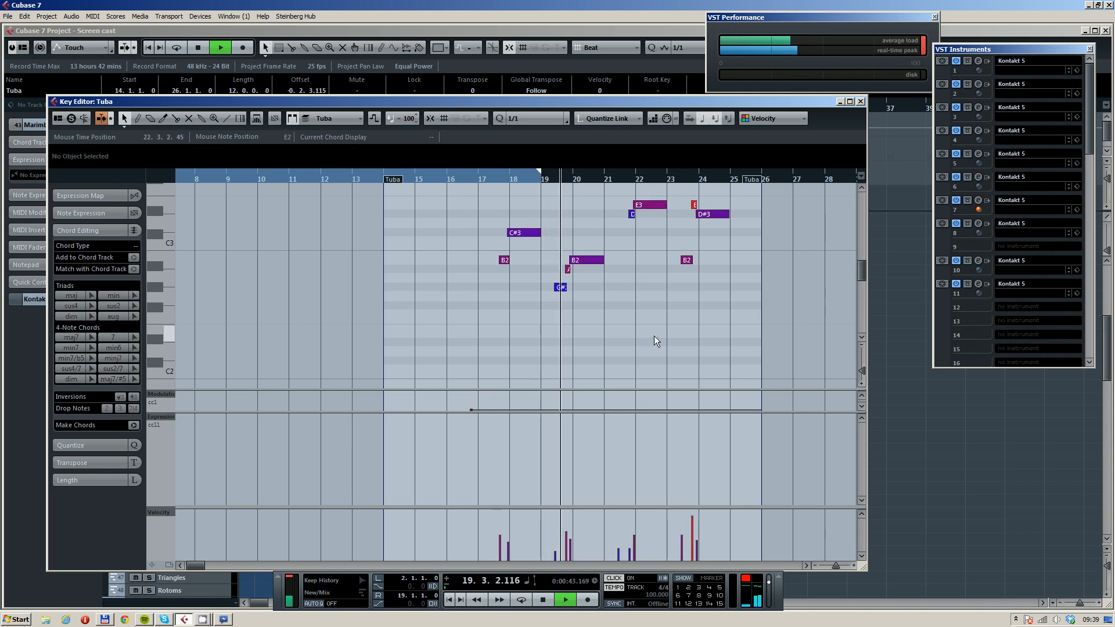
Shift all notes of the part slightly later so the first one starts at 17.3.4.68
key(ctrl+a)
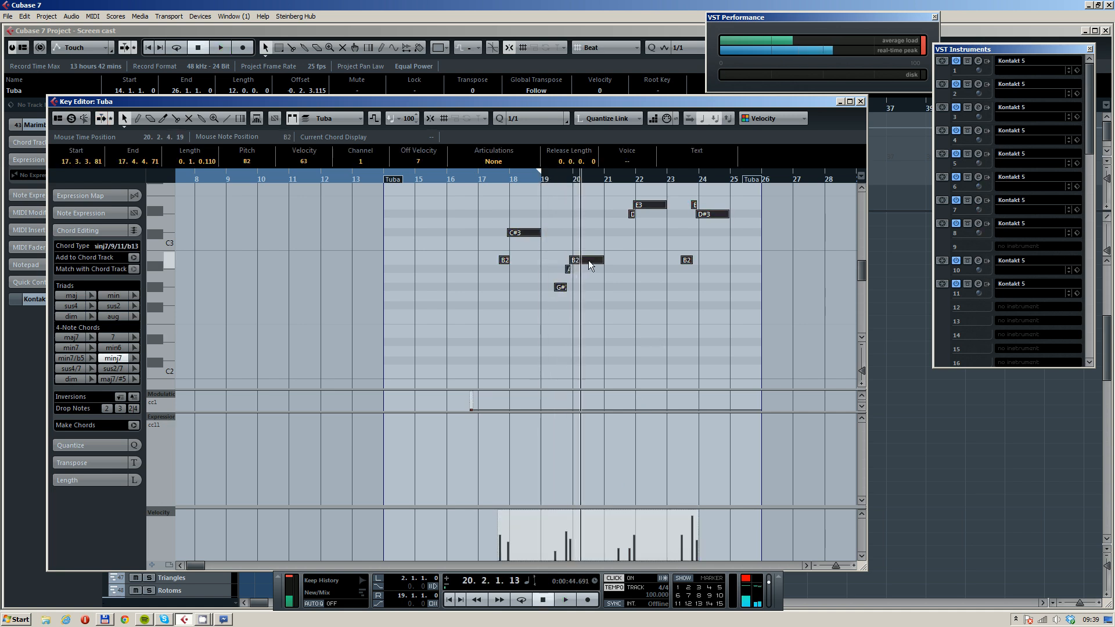
drag(588, 260, 590, 261)
scroll(647, 326, down, 2)
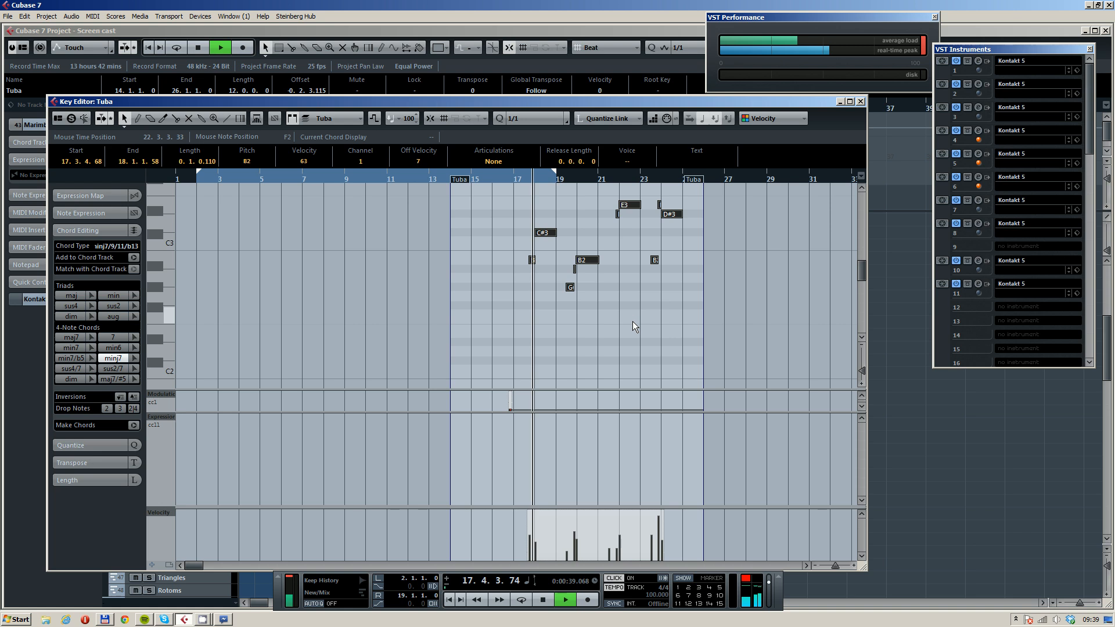
Delete the part's first B2 note, just before bar 18
scroll(632, 322, up, 3)
click(449, 260)
key(Delete)
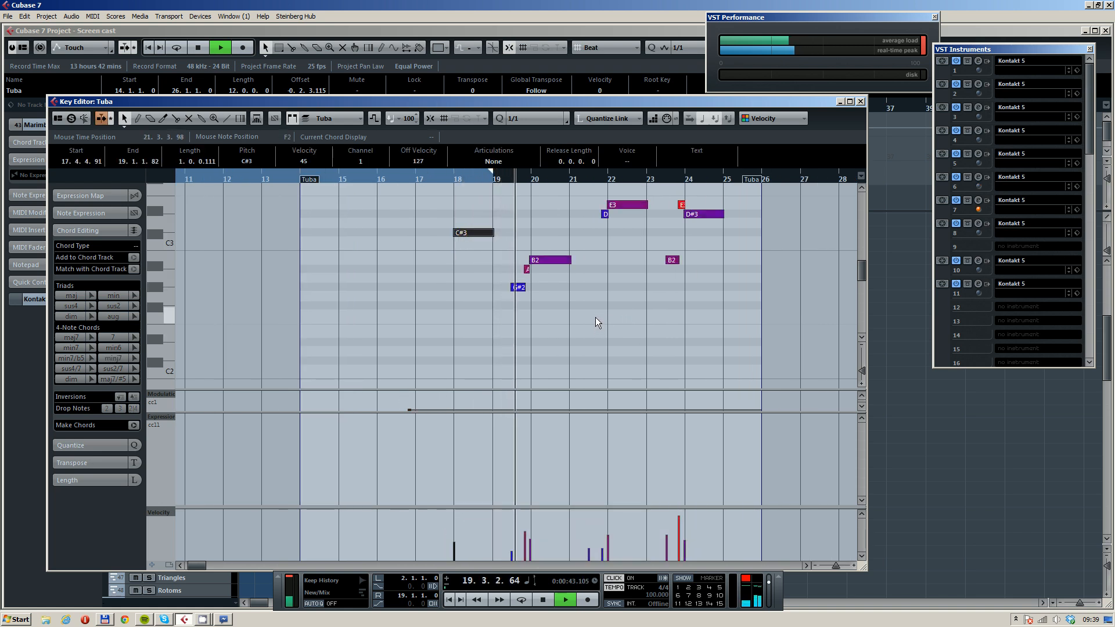
Toggle the metronome click and lower the velocities of the three notes leading into bar 20 to about 20
key(c)
drag(524, 551, 531, 549)
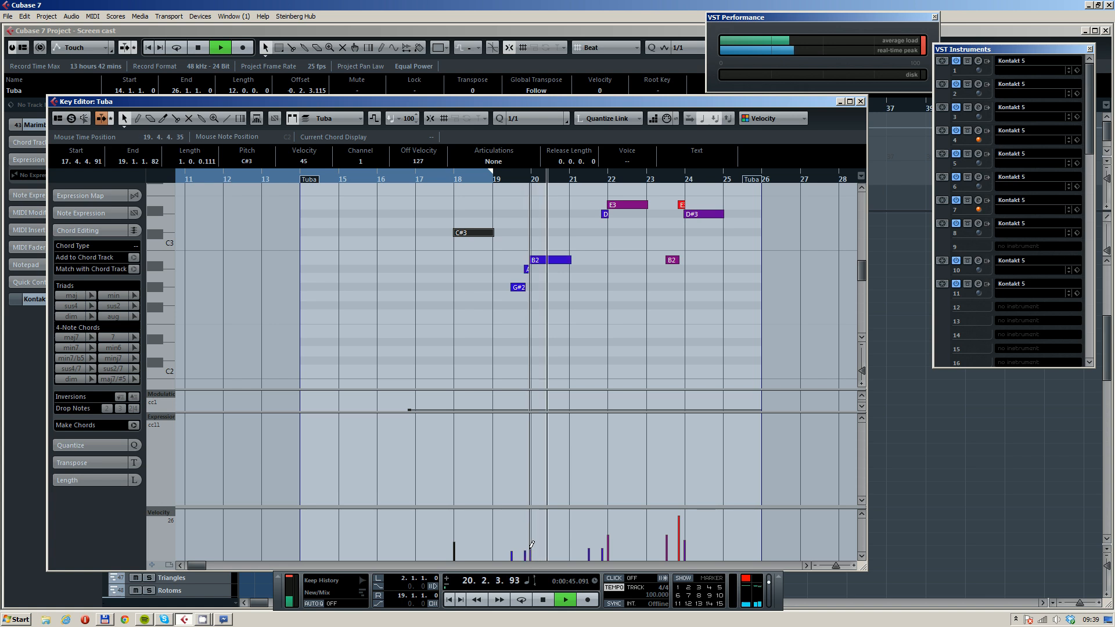
Lower the velocities of the E3 note at bar 22 and the two notes leading into bar 24, and close the part
click(608, 547)
drag(680, 545, 665, 548)
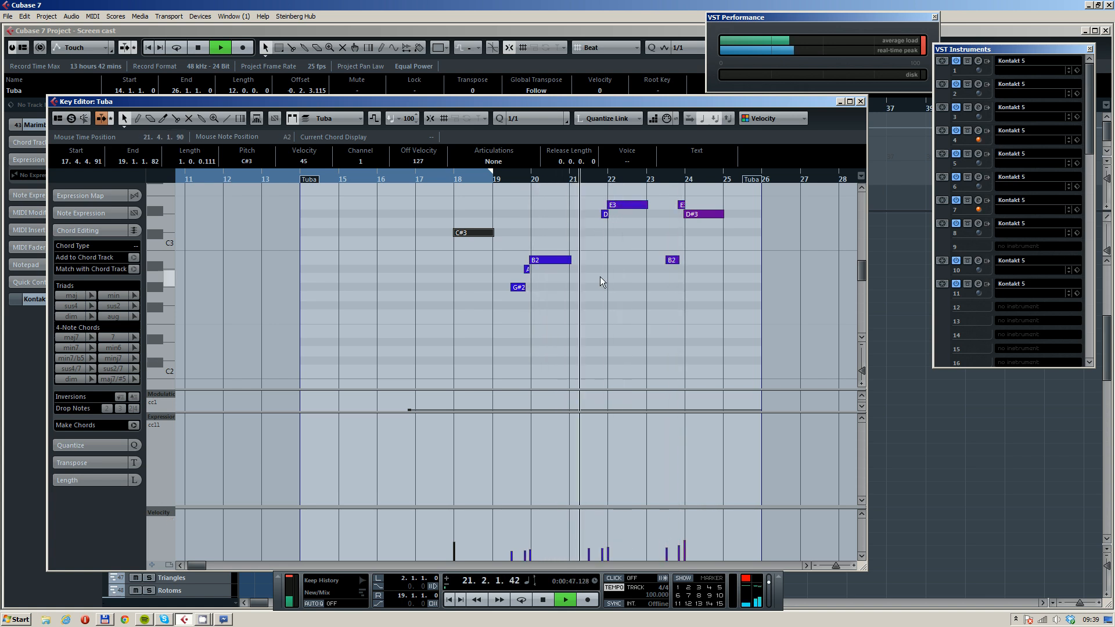
scroll(601, 290, down, 1)
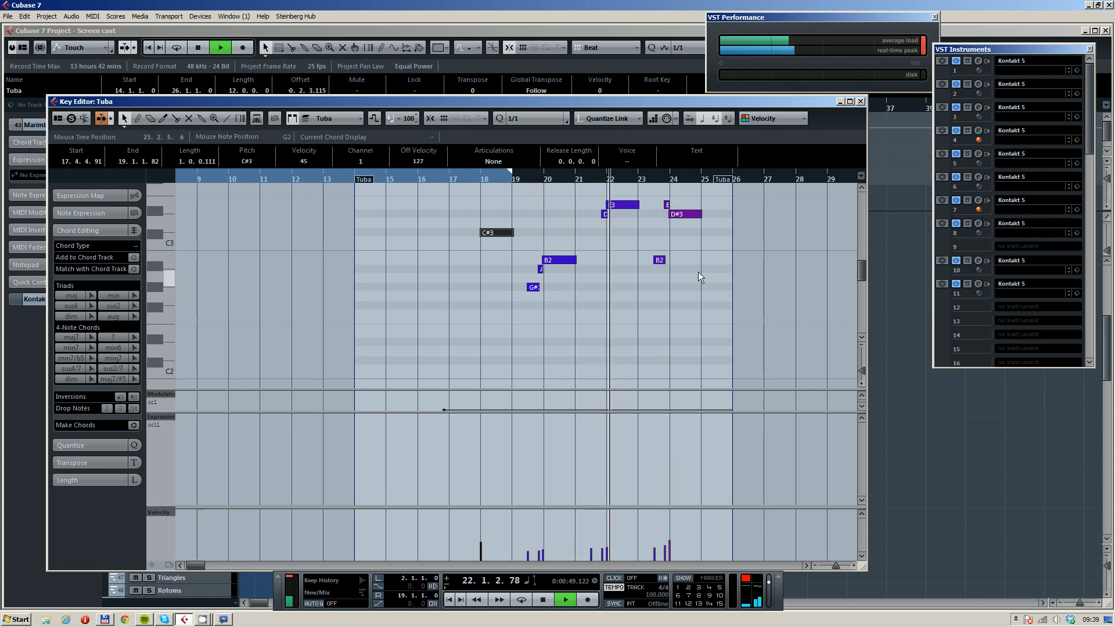
click(860, 102)
Open the Celeste part and shift all its notes slightly later so the first one starts at 18.1.1.17
double_click(577, 448)
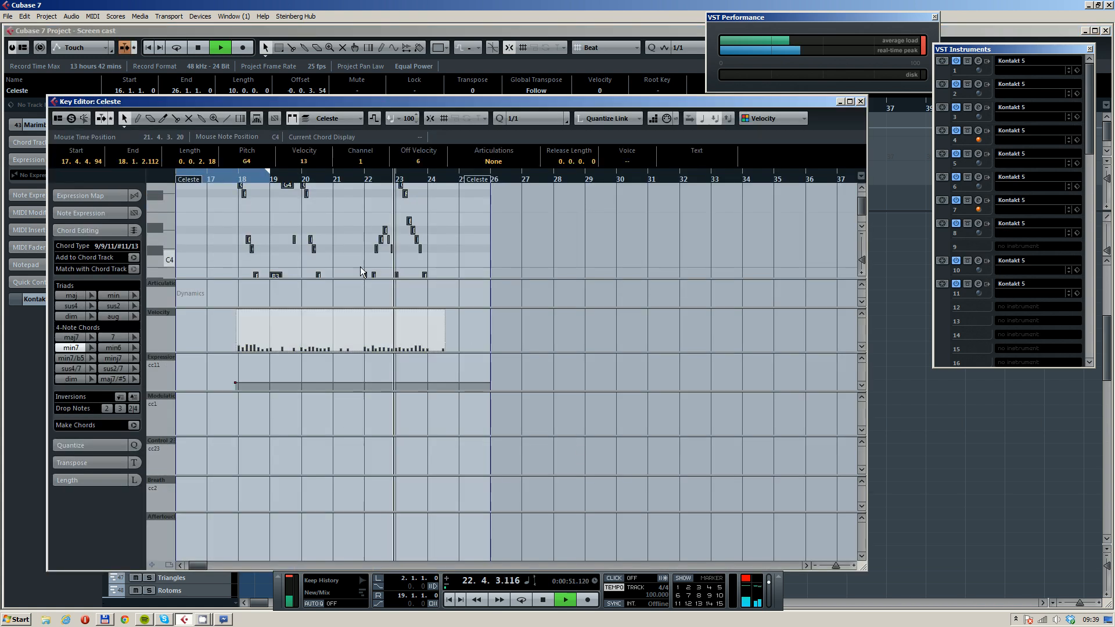
key(space)
scroll(259, 233, left, 6)
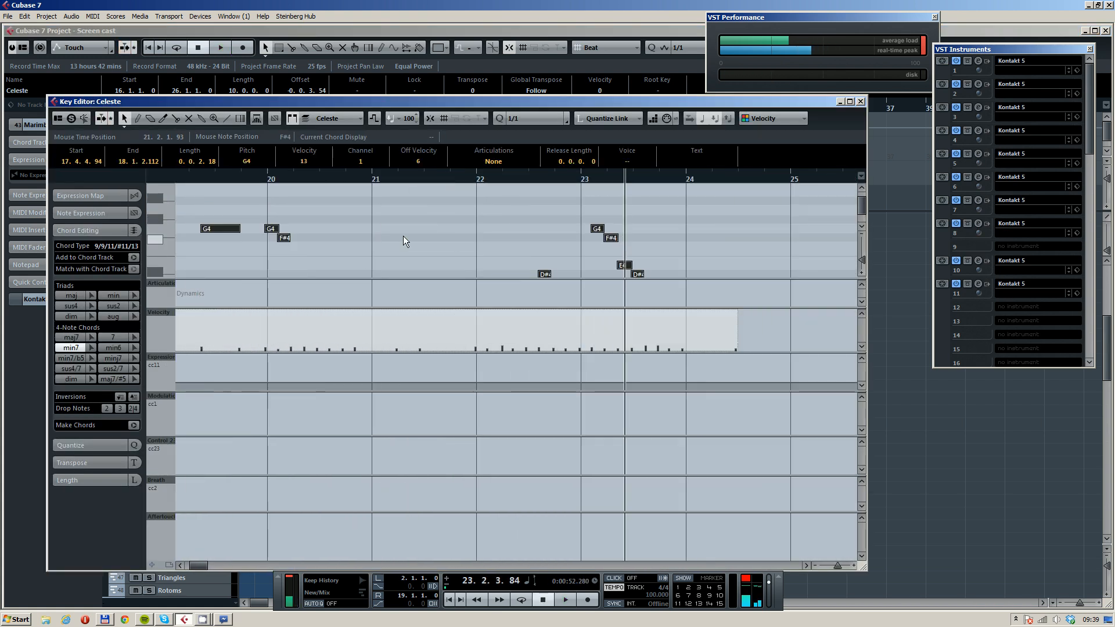
drag(370, 226, 404, 221)
Quantize all the Celeste notes to 1/16 and play them back from just before bar 18
click(565, 119)
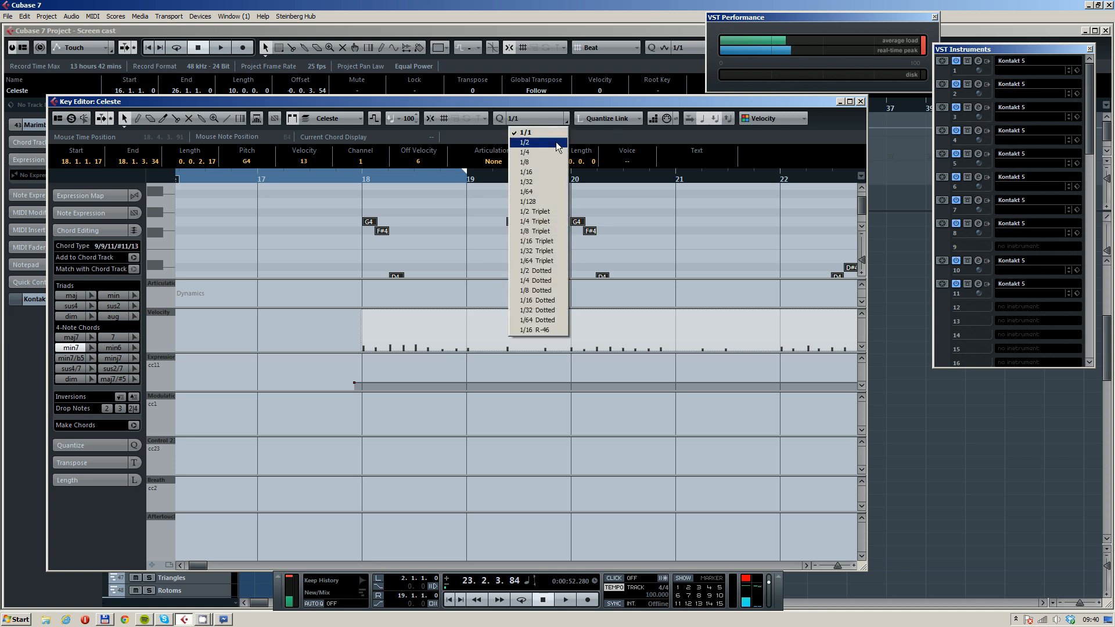
click(557, 174)
scroll(414, 253, down, 7)
key(q)
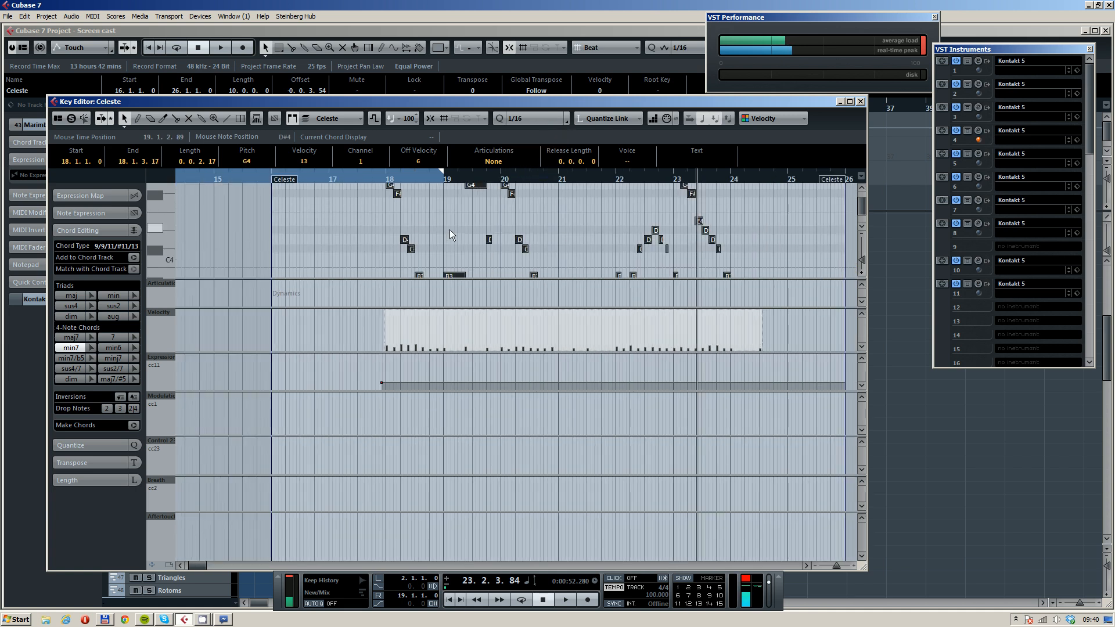
click(372, 174)
key(space)
click(860, 102)
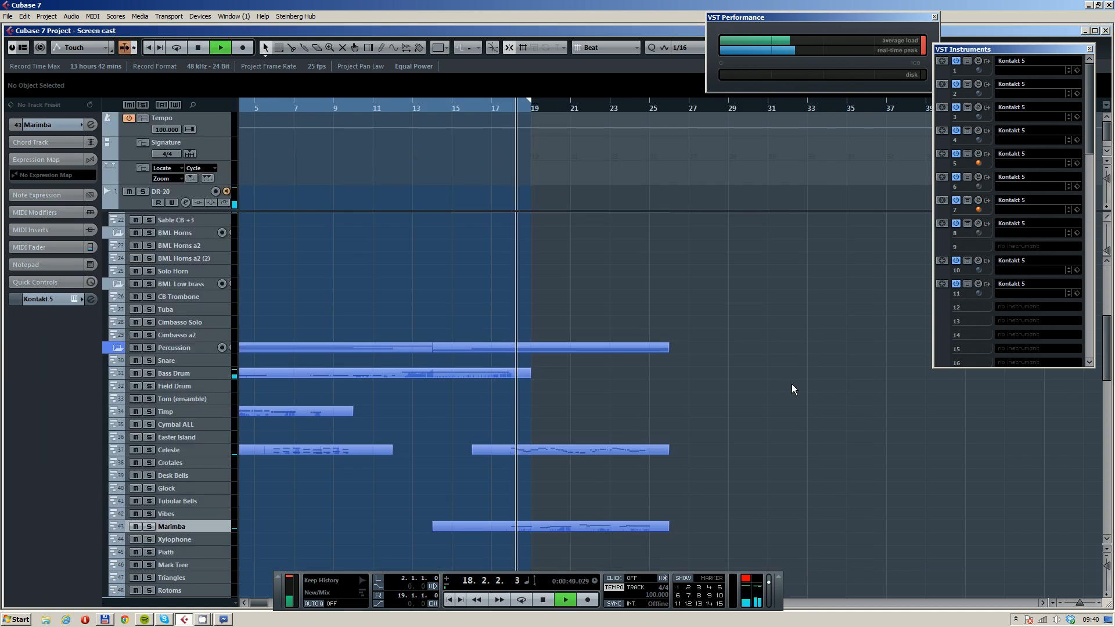
Open the Tuba part, quantize its notes to 1/16 and play back the phrase leading into bar 20
double_click(628, 526)
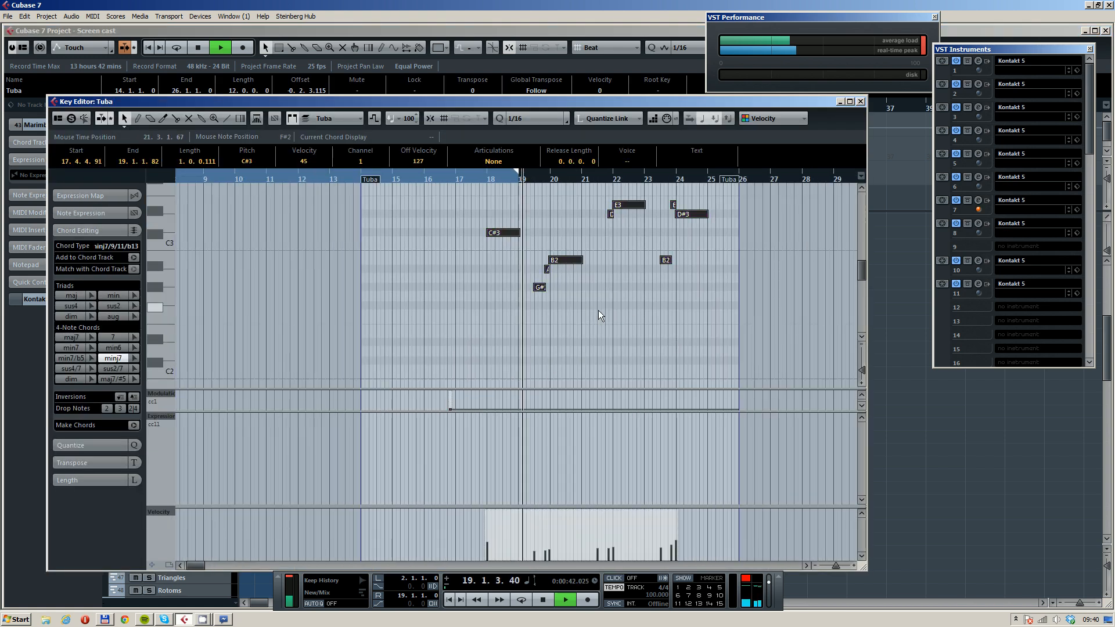
click(598, 302)
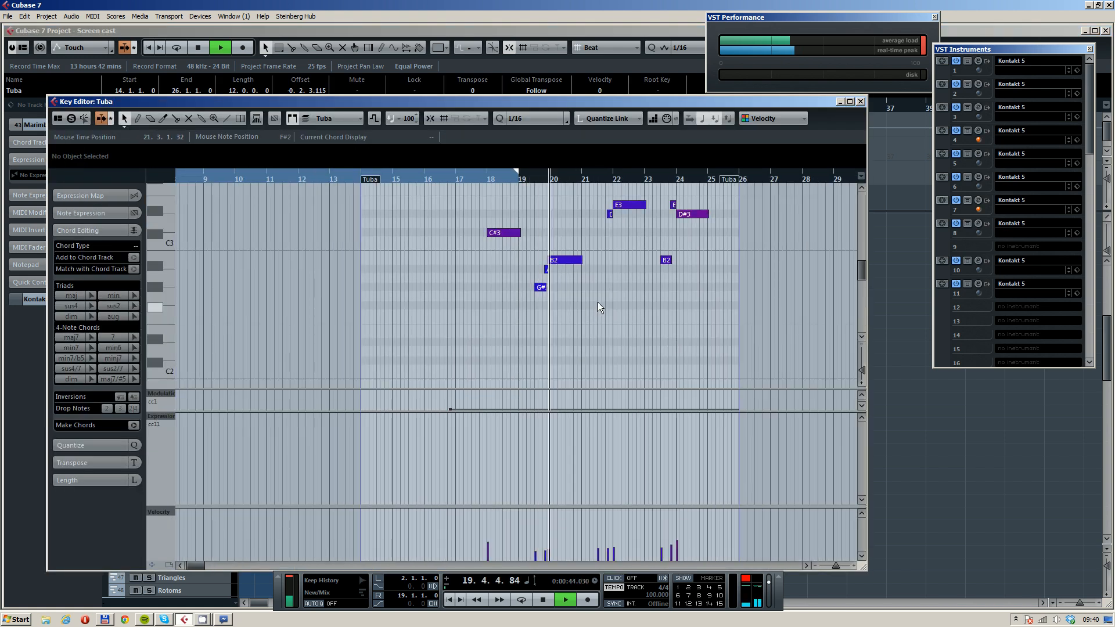
key(space)
drag(587, 247, 541, 298)
scroll(556, 275, up, 2)
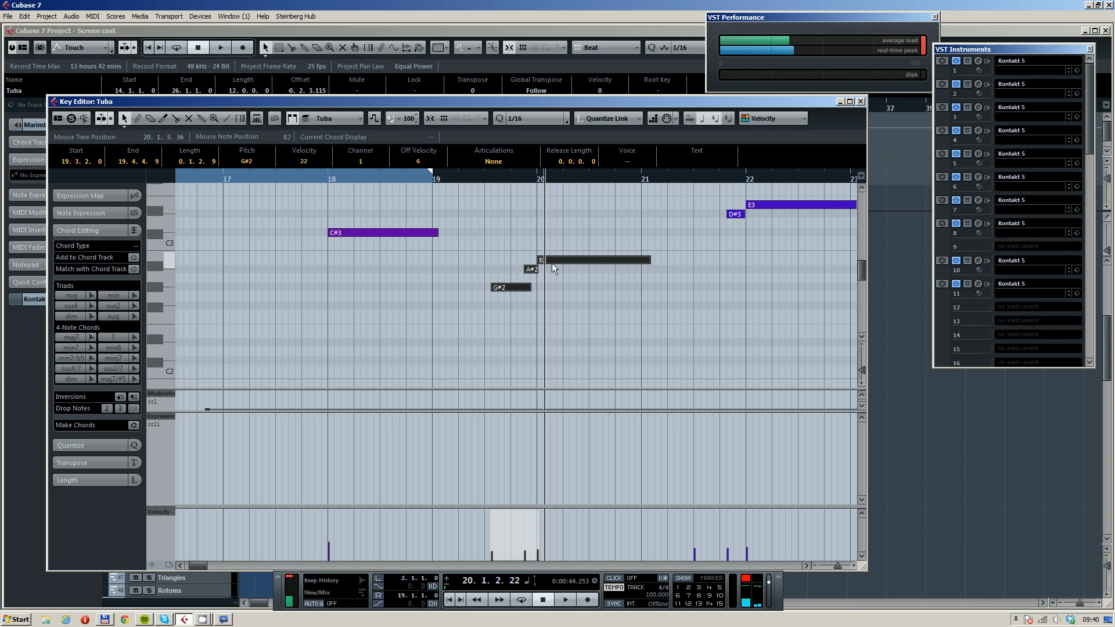
click(483, 177)
key(space)
scroll(573, 312, down, 1)
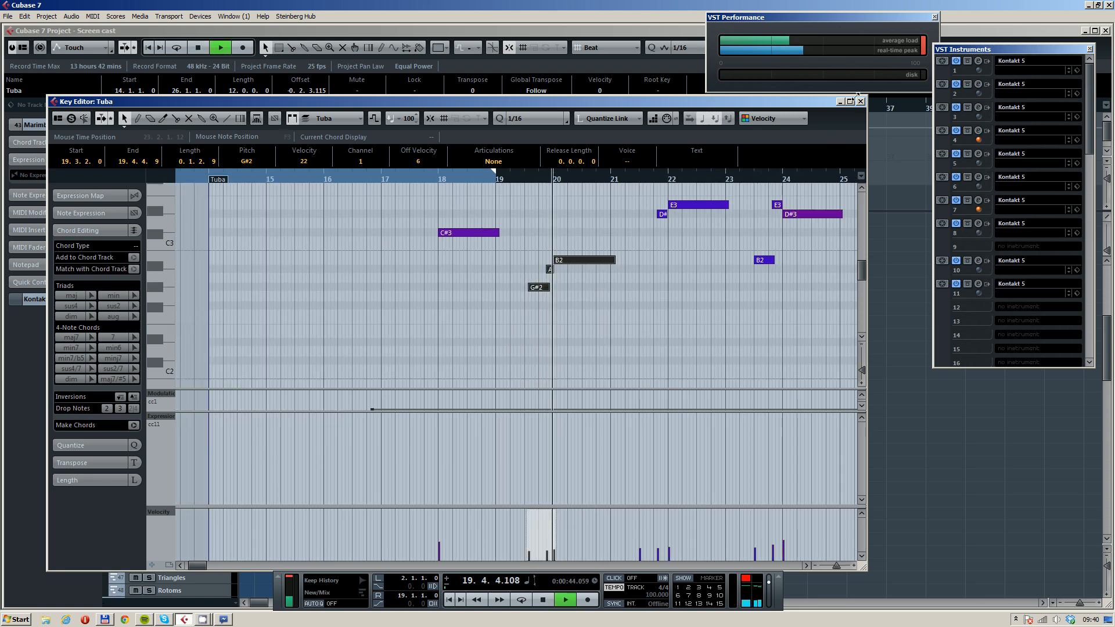
key(Return)
Open the Sable CB "main" part and quantize all its pizzicato notes to 1/16
scroll(562, 281, up, 8)
double_click(602, 500)
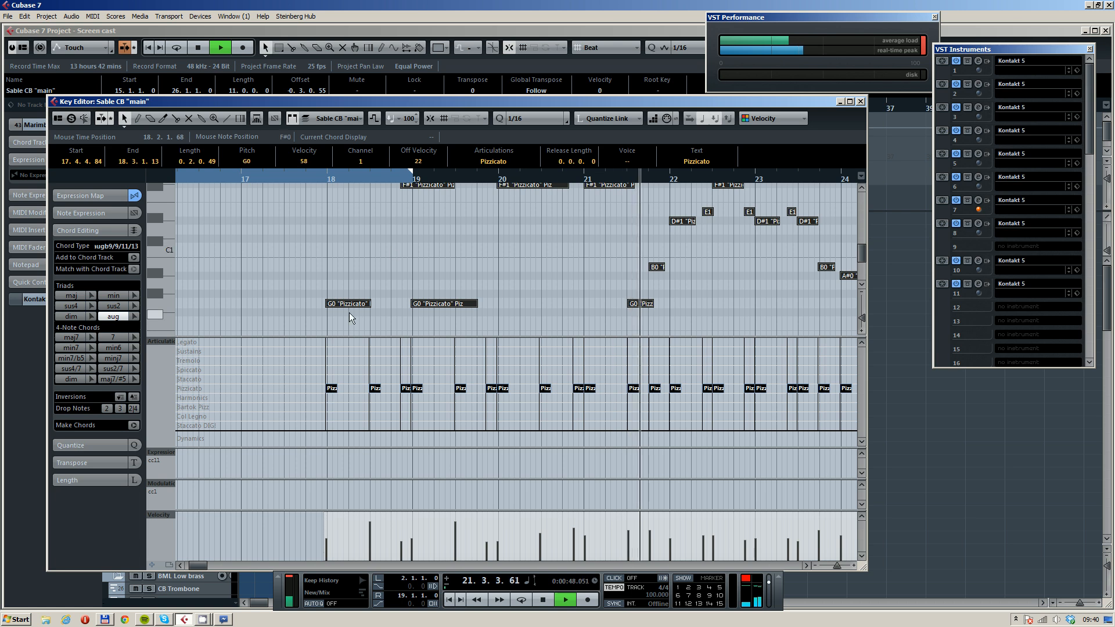
key(q)
scroll(369, 302, up, 1)
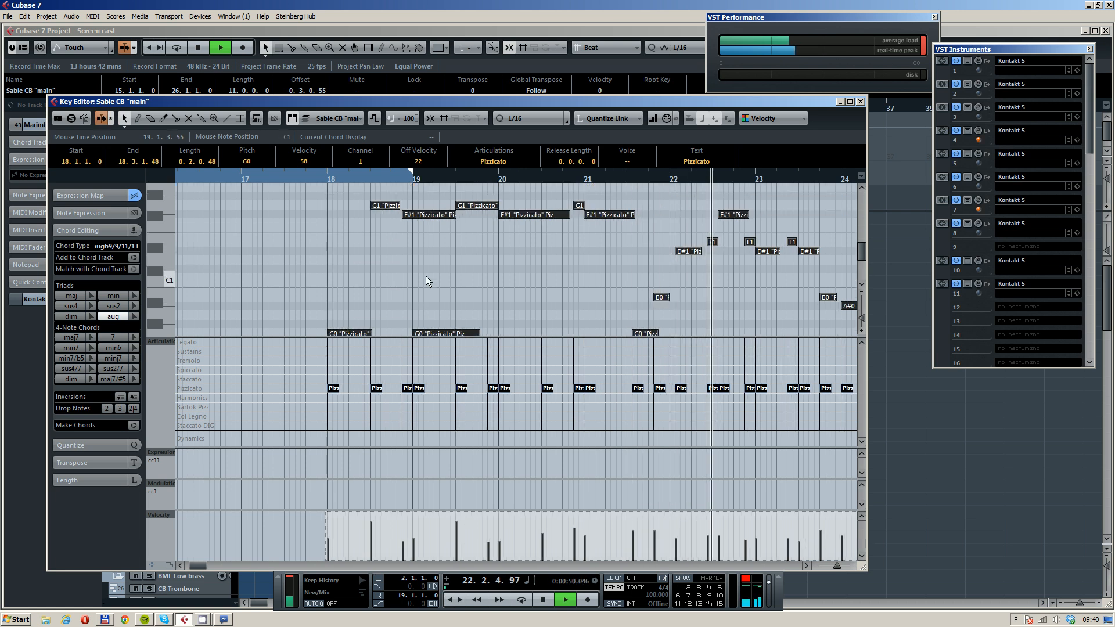
Change the quantize value to 1/8, requantize the Sable CB notes and restart playback
key(space)
click(555, 124)
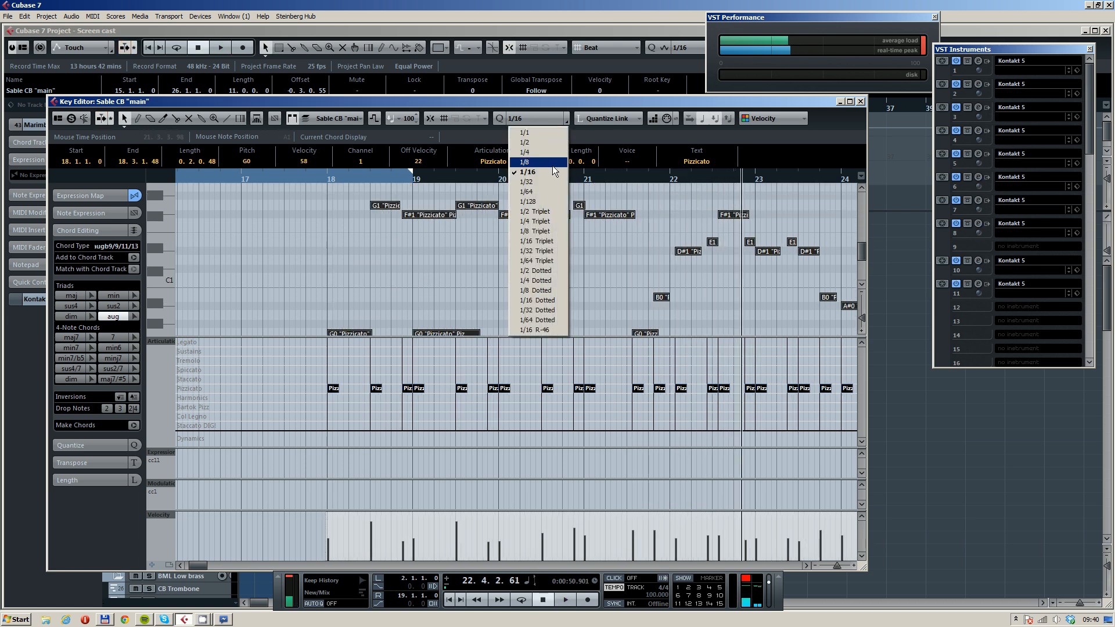
click(534, 142)
key(space)
scroll(639, 321, down, 1)
click(639, 320)
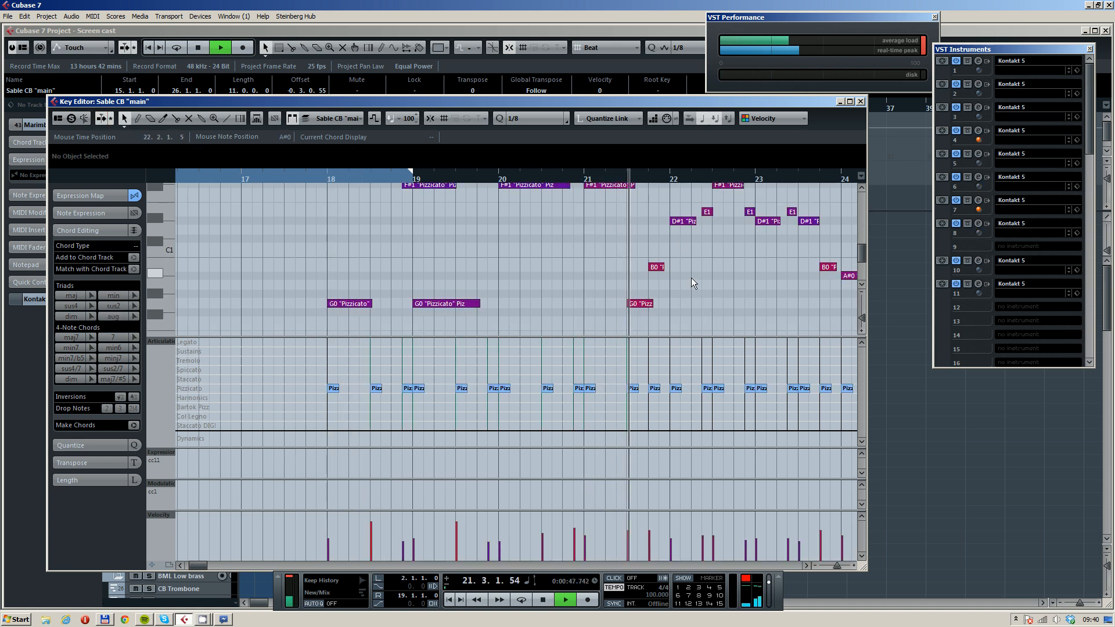
Listen through the quantized Sable CB notes up to bar 24 and close the part
scroll(696, 282, up, 1)
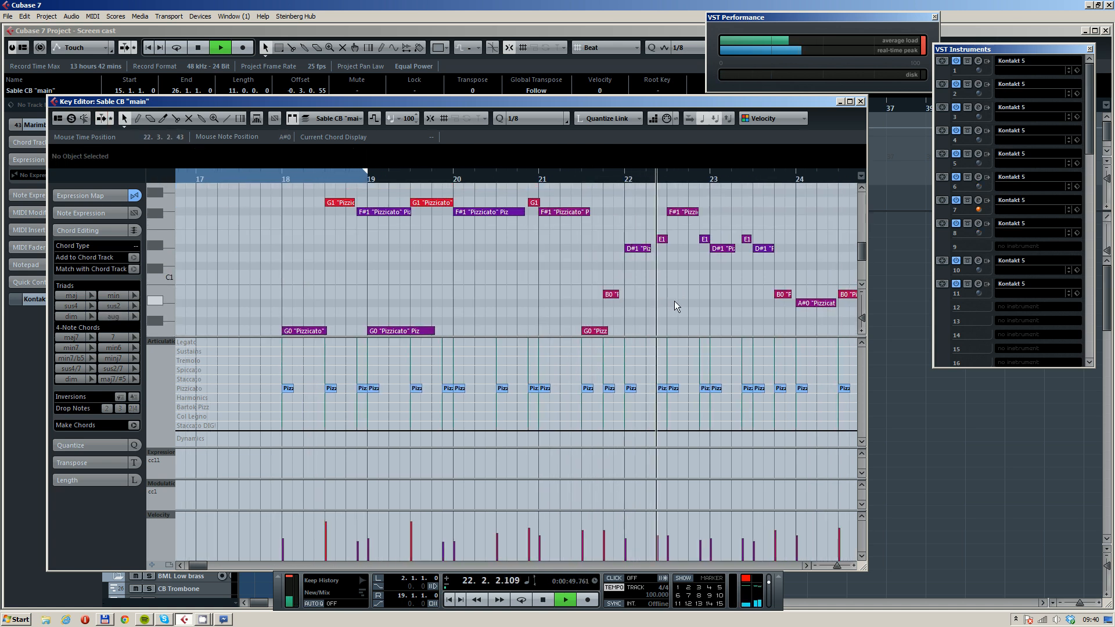
drag(670, 299, 524, 290)
scroll(355, 202, up, 1)
drag(324, 199, 374, 201)
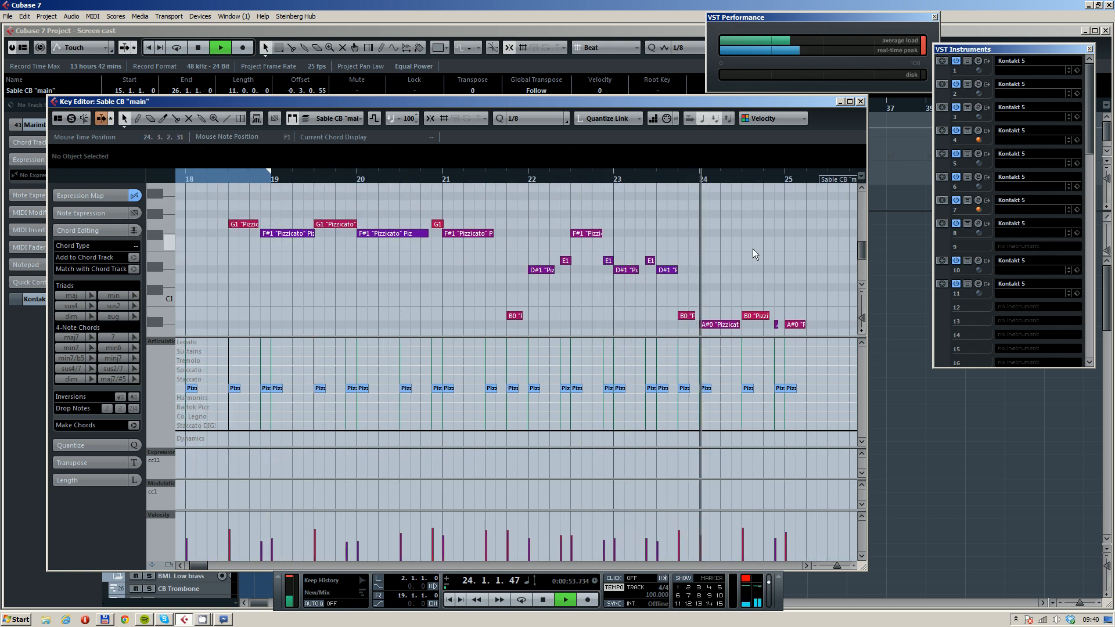
scroll(773, 250, down, 1)
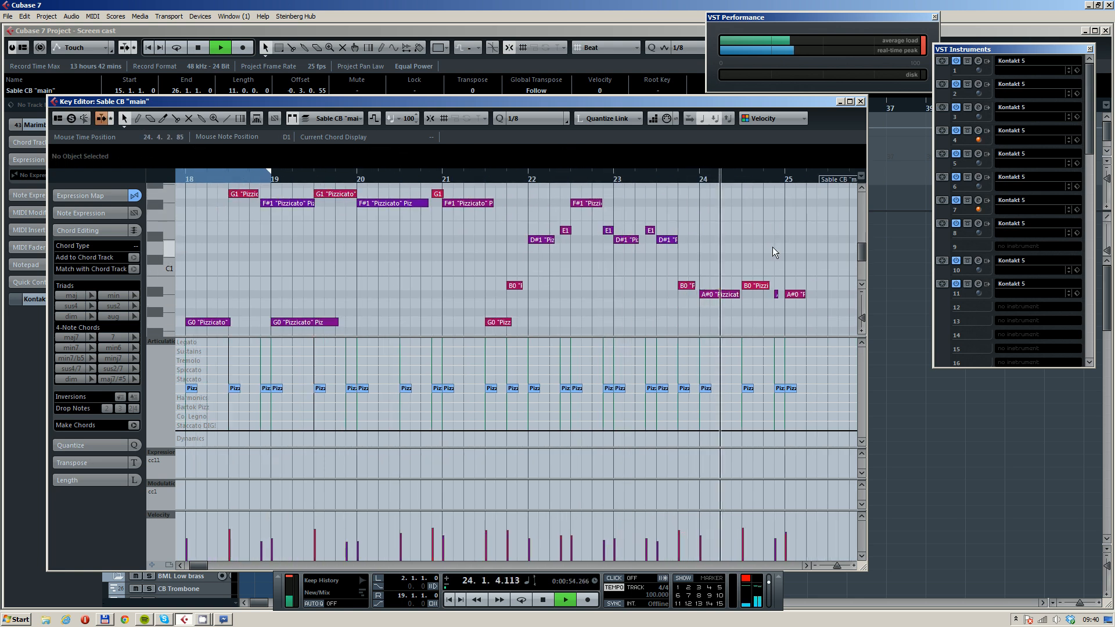
click(861, 101)
Play the arrangement from bar 14 and review the string, percussion, celeste and marimba parts
click(828, 351)
key(space)
drag(445, 104, 433, 108)
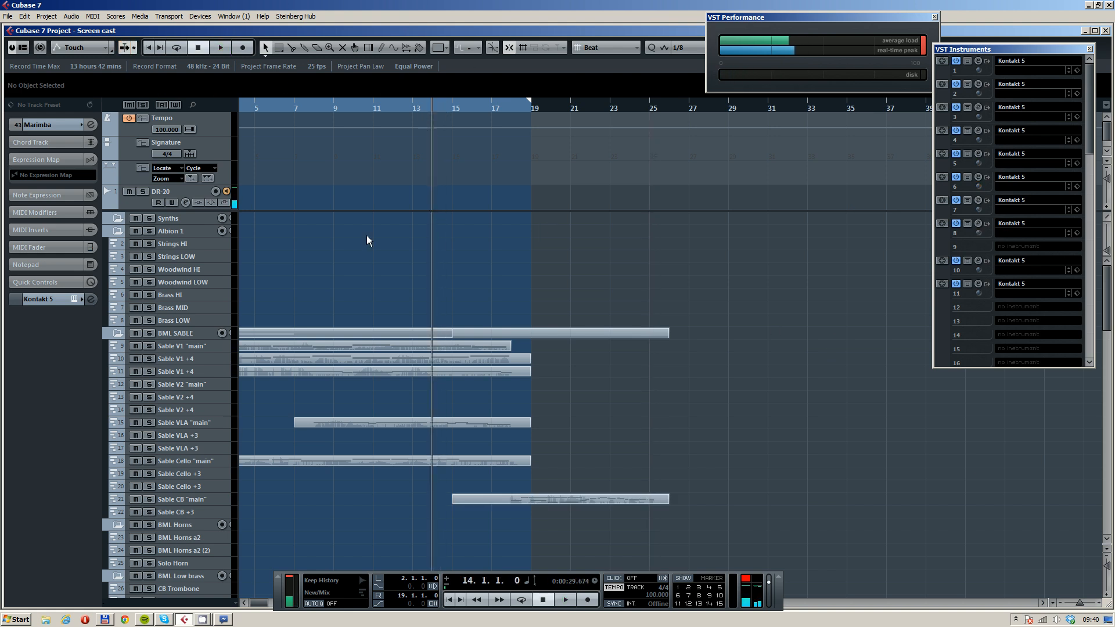
key(space)
scroll(522, 353, down, 5)
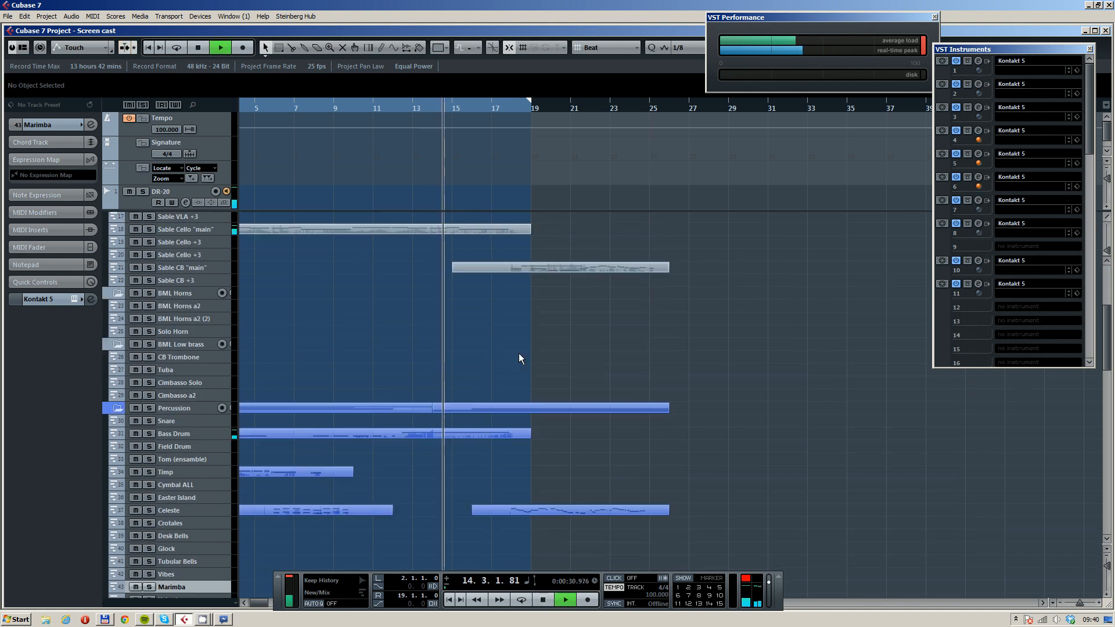
scroll(324, 422, up, 5)
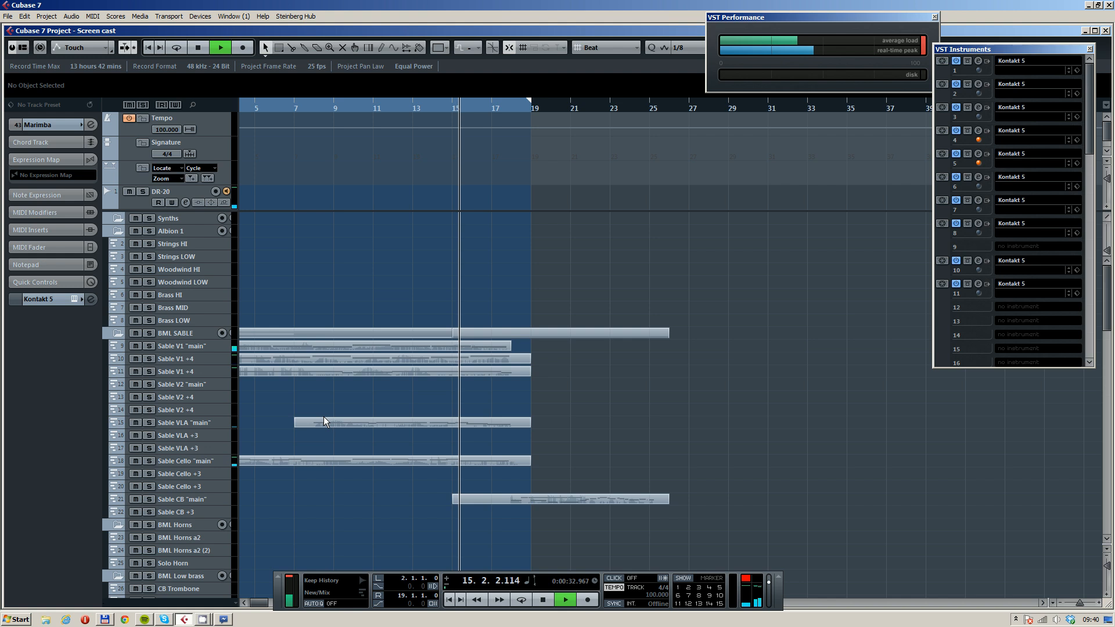
scroll(327, 419, down, 2)
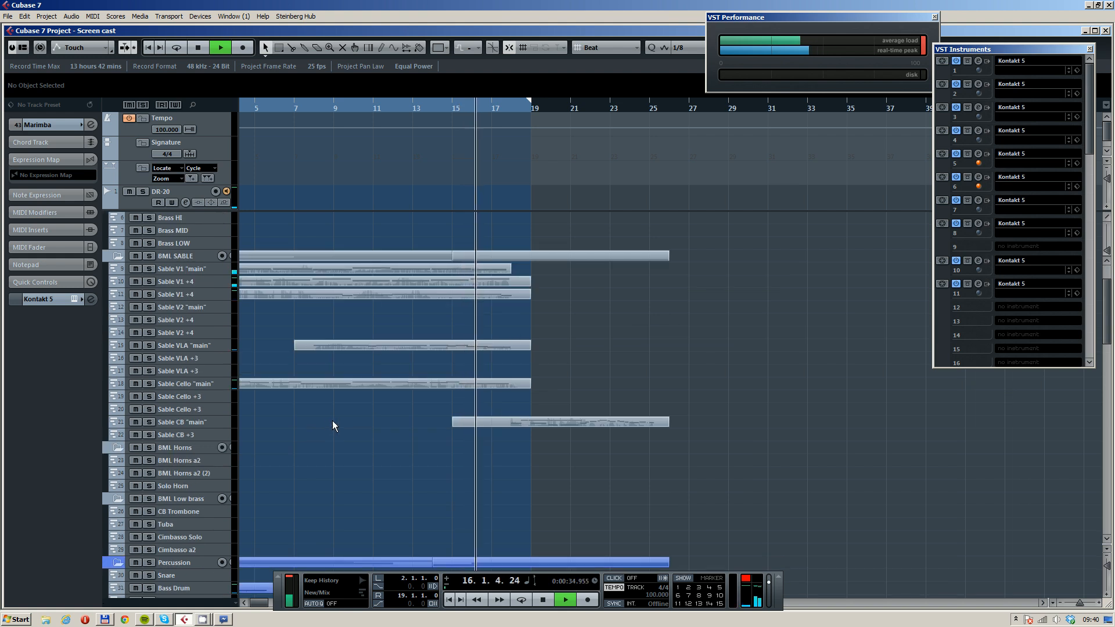
scroll(334, 422, down, 6)
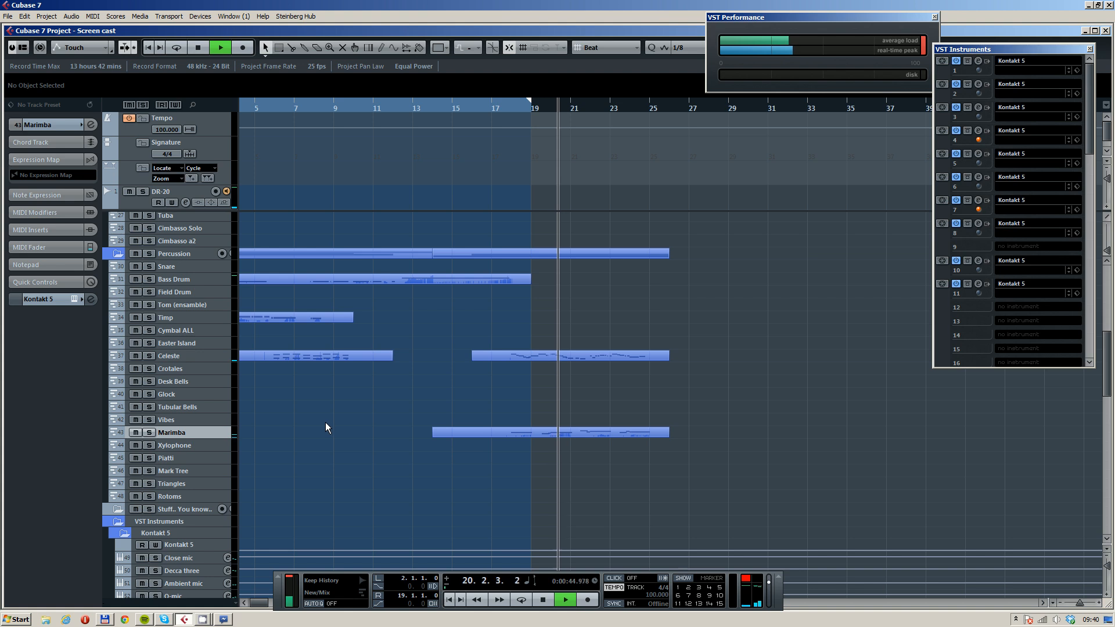
key(space)
Record a new part on the Solo Horn track, spanning bars 15 to 26, against the existing arrangement
click(493, 109)
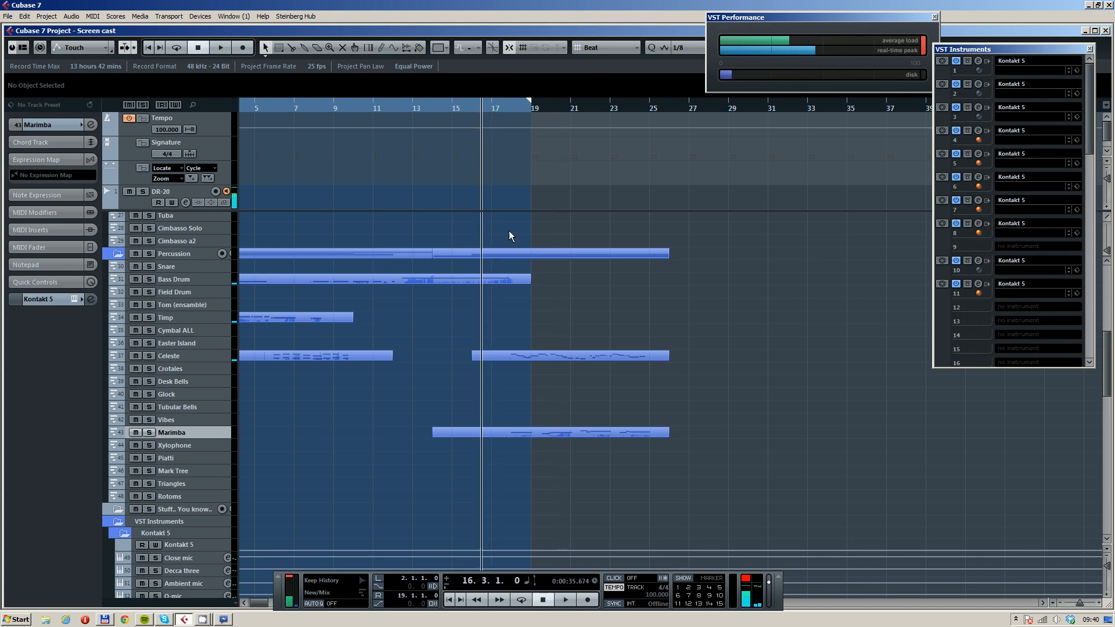
scroll(504, 247, up, 6)
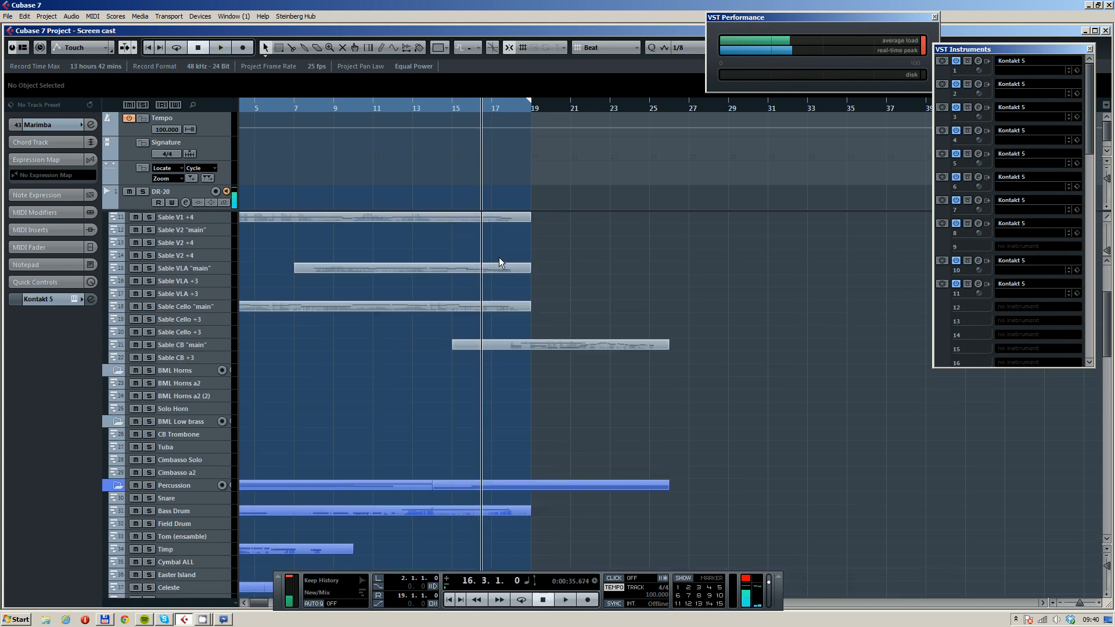
click(184, 409)
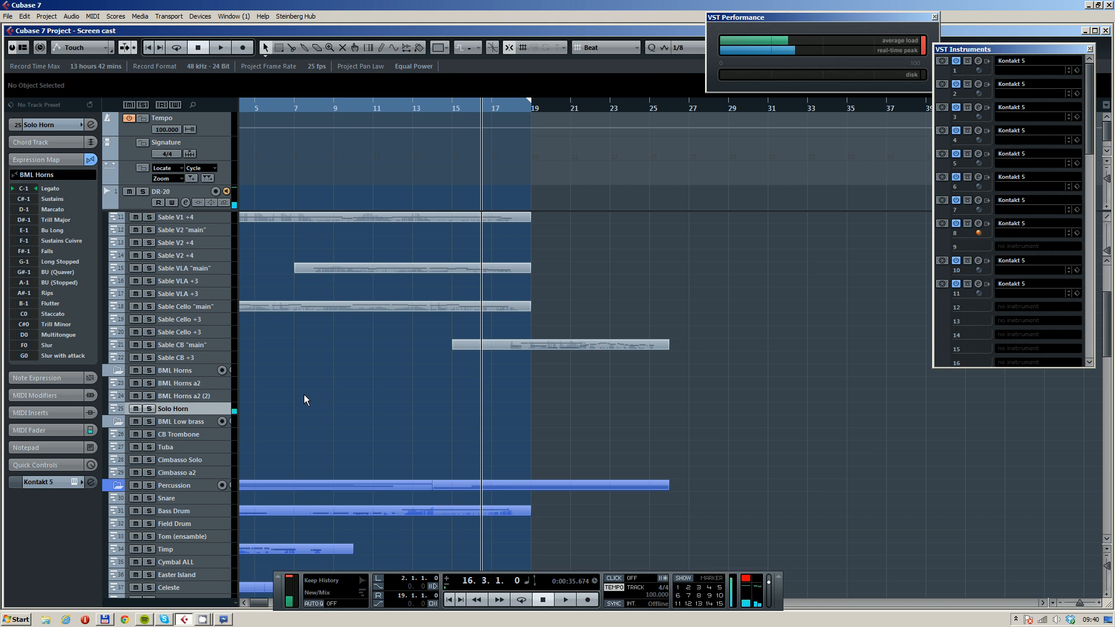
key(KP_Multiply)
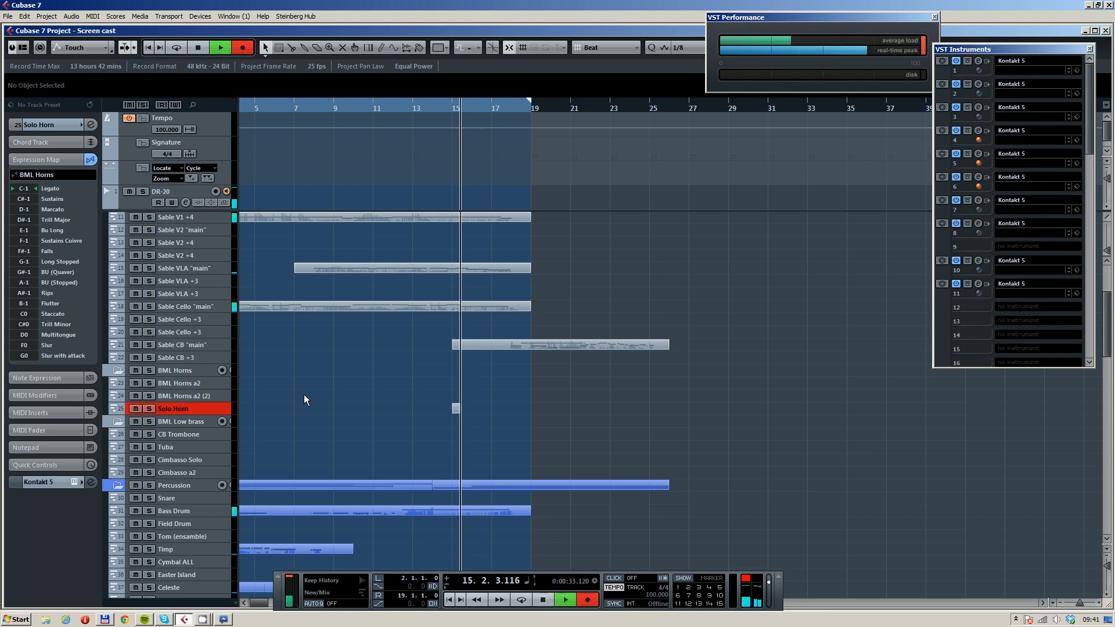
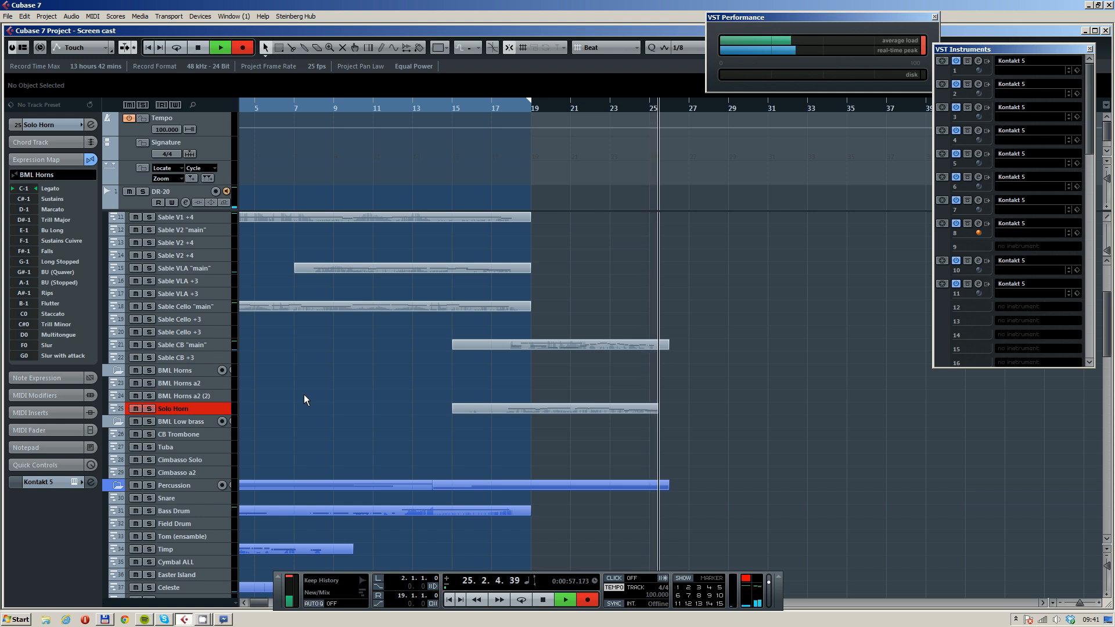
key(space)
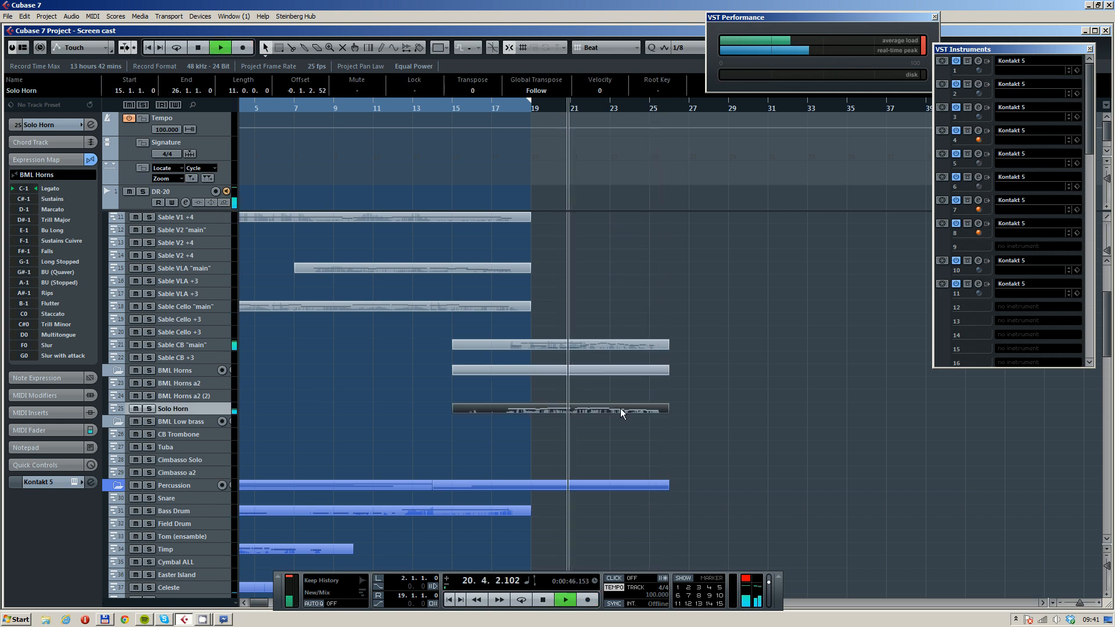
Open the Solo Horn part and raise the G#2 note just before bar 24 to A#2
double_click(620, 409)
scroll(504, 242, up, 4)
scroll(447, 225, down, 3)
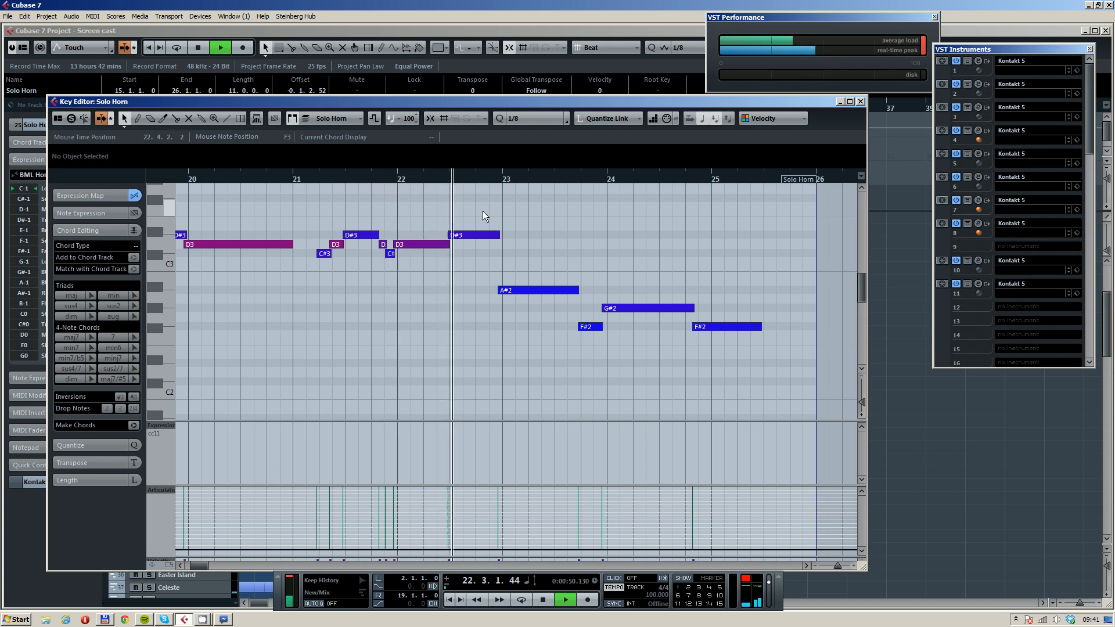
drag(483, 210, 480, 244)
click(529, 290)
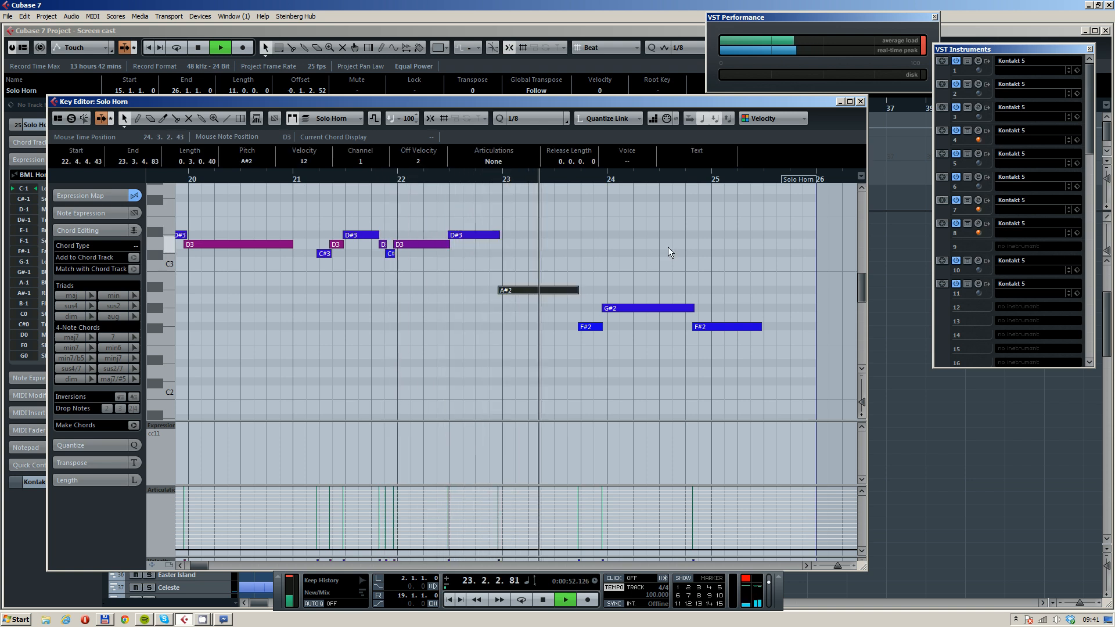
click(607, 306)
key(Up)
key(Up)
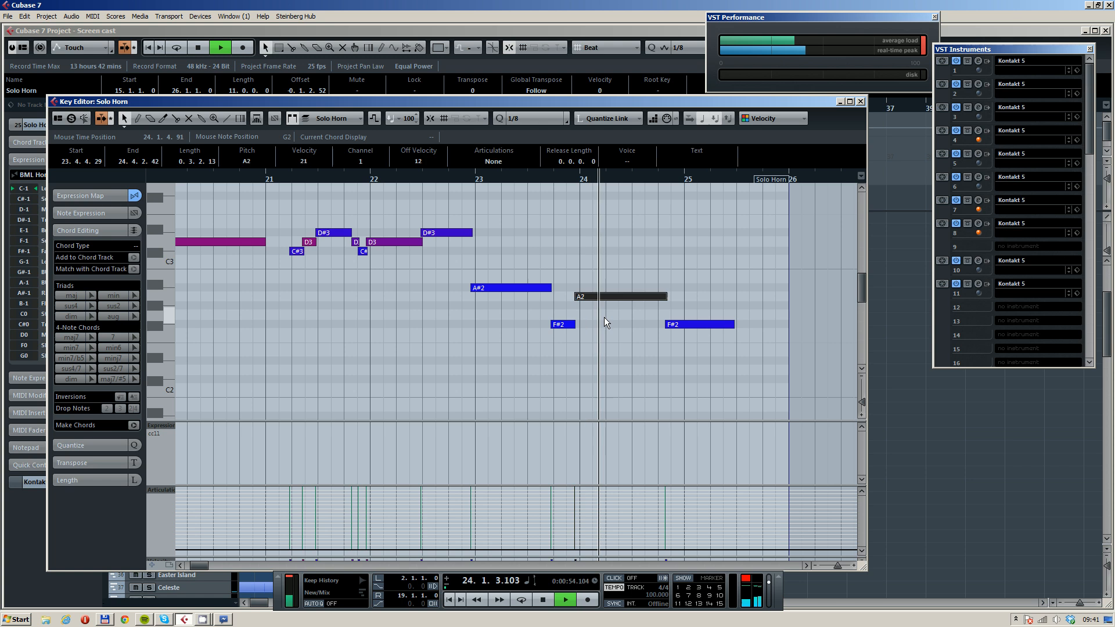
click(560, 179)
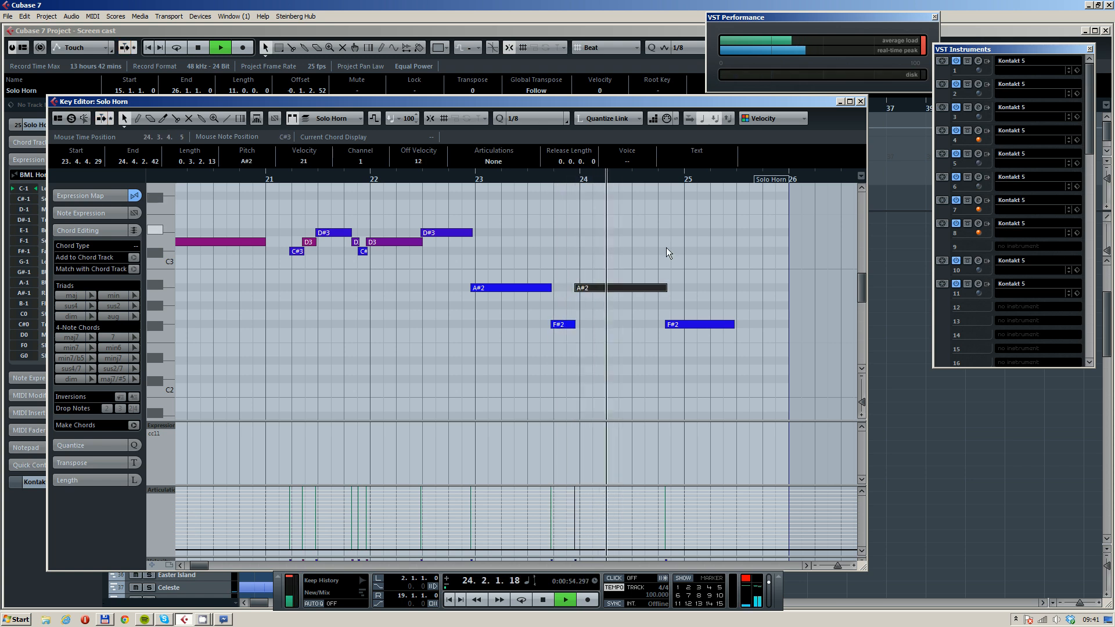
Lower the horn's final F#2 note, just before bar 25, to D#2
drag(724, 288, 699, 330)
key(Down)
key(Down)
key(Down)
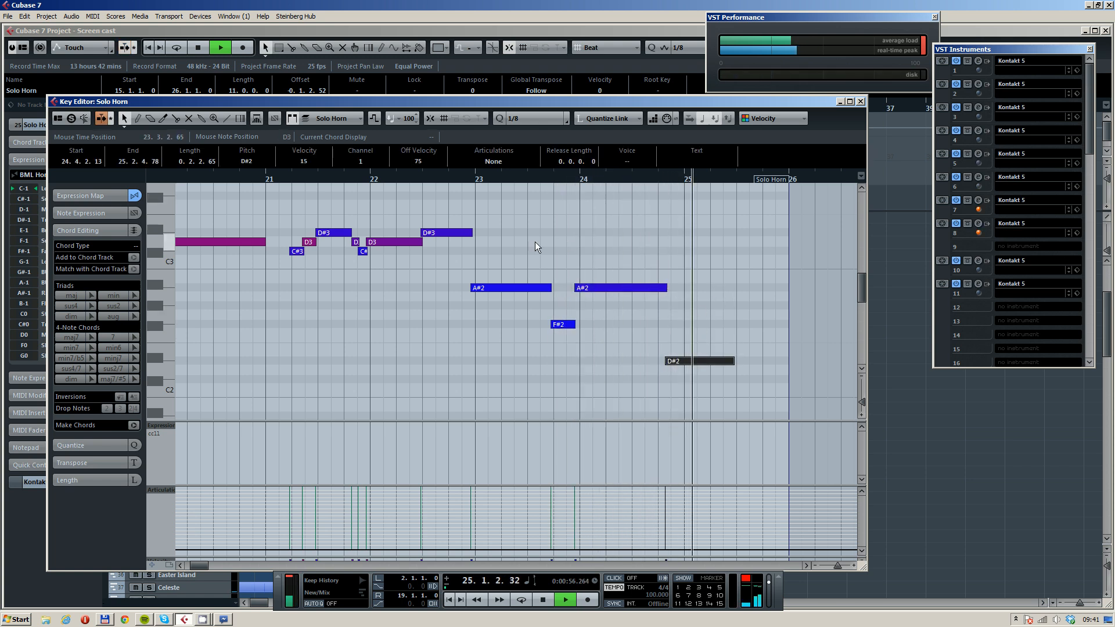
Assign the Legato articulation to all notes of the Solo Horn part
drag(199, 195, 363, 194)
drag(292, 176, 283, 182)
scroll(405, 270, down, 3)
click(484, 308)
key(ctrl+a)
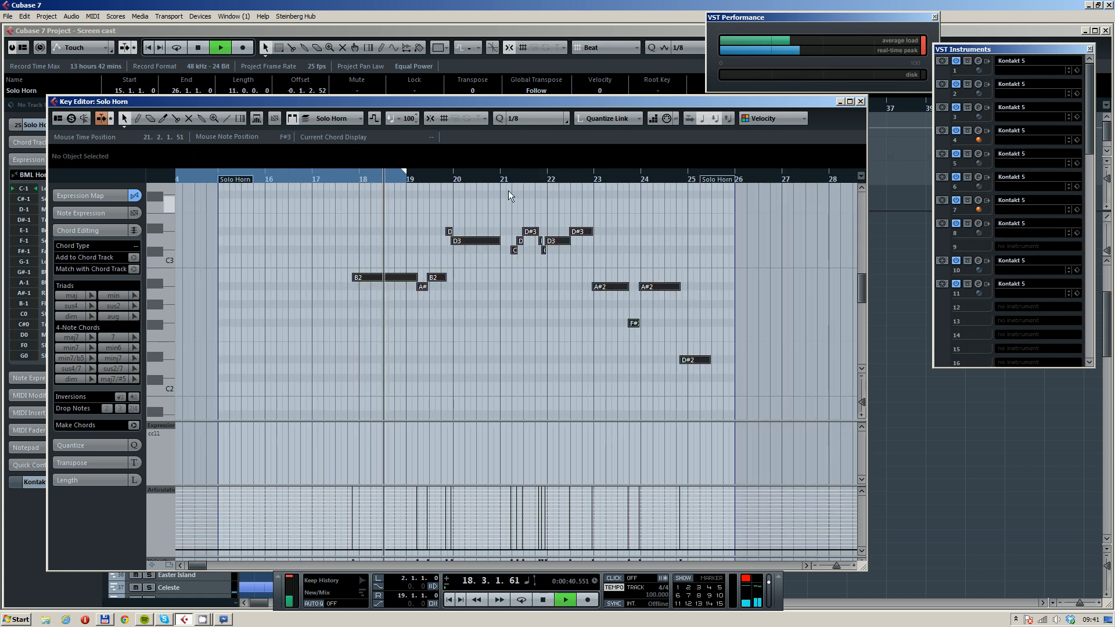
click(511, 161)
click(511, 174)
click(446, 268)
Audition the long D3 horn note starting just before bar 20 and lower it to C#3
scroll(446, 268, up, 2)
scroll(447, 273, up, 1)
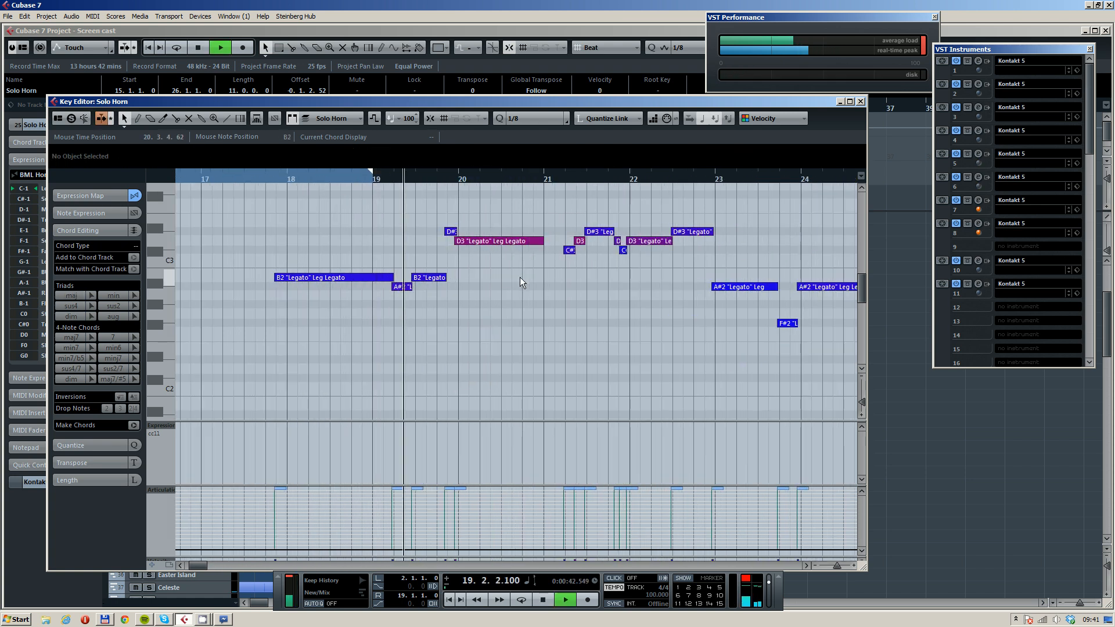
click(494, 240)
click(435, 180)
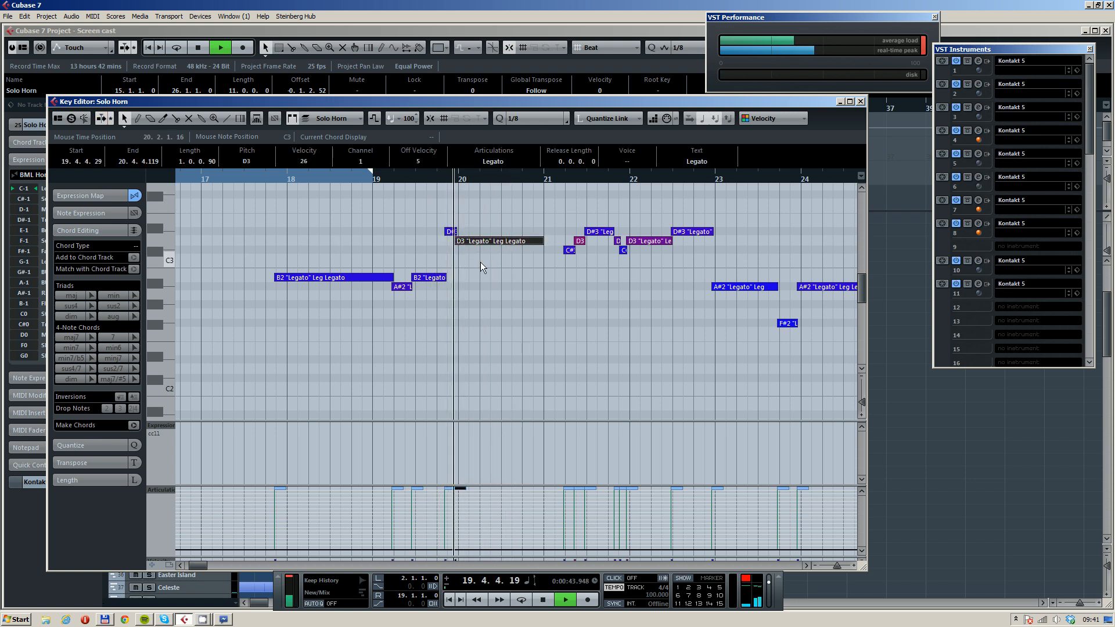
click(528, 234)
scroll(535, 232, down, 1)
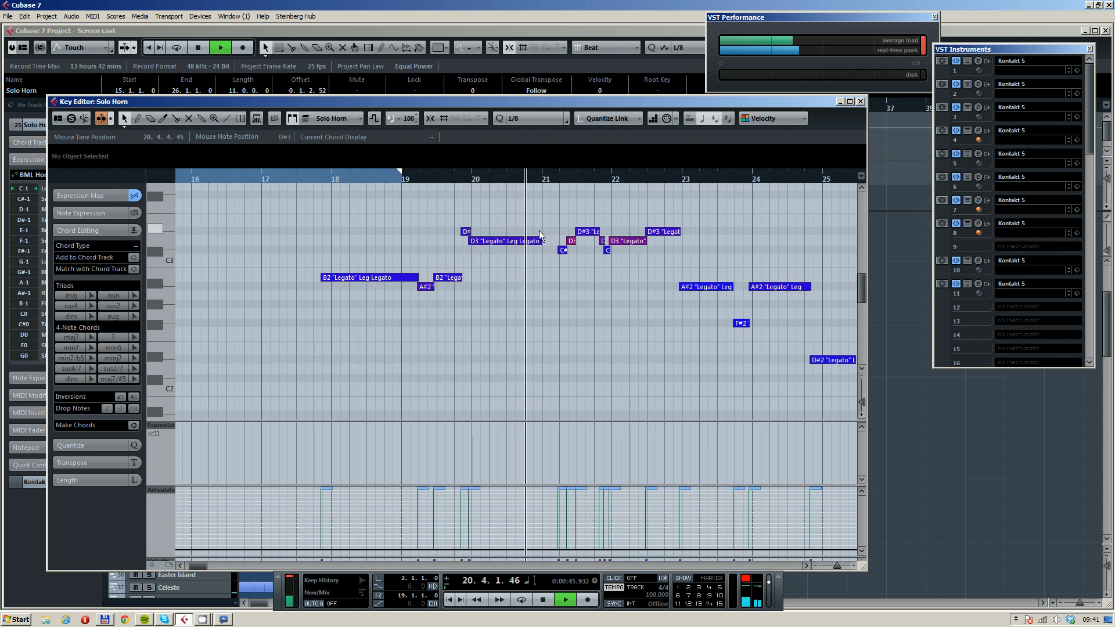
key(space)
click(509, 240)
key(Down)
click(452, 180)
key(space)
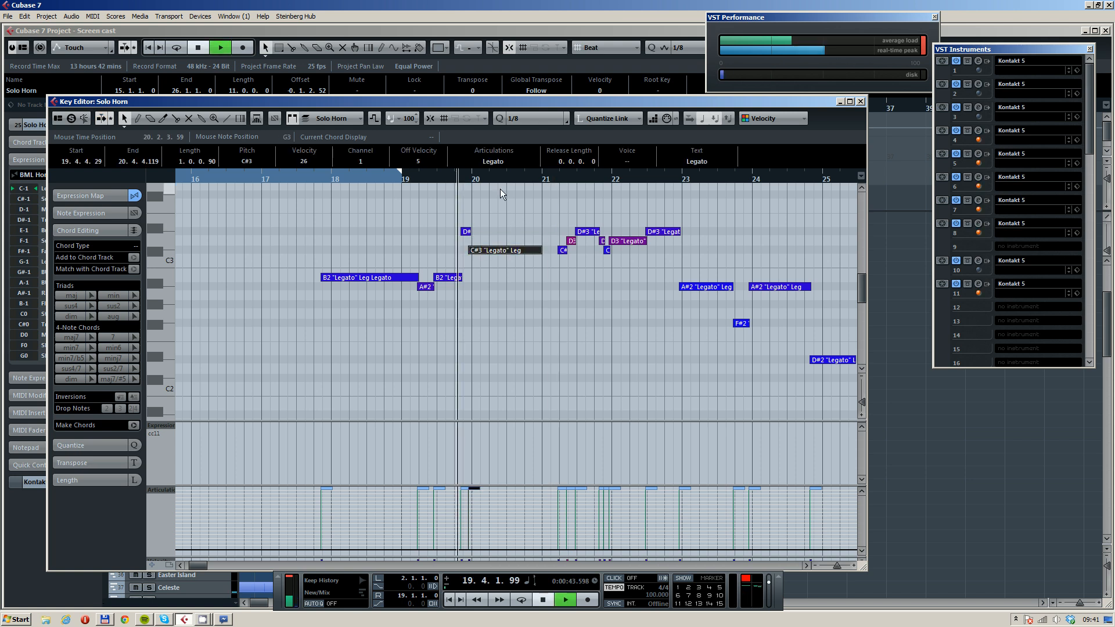
Try the long horn note at bar 20 on B2 and C3 during playback, and return it to C#3
click(438, 177)
key(Down)
key(Down)
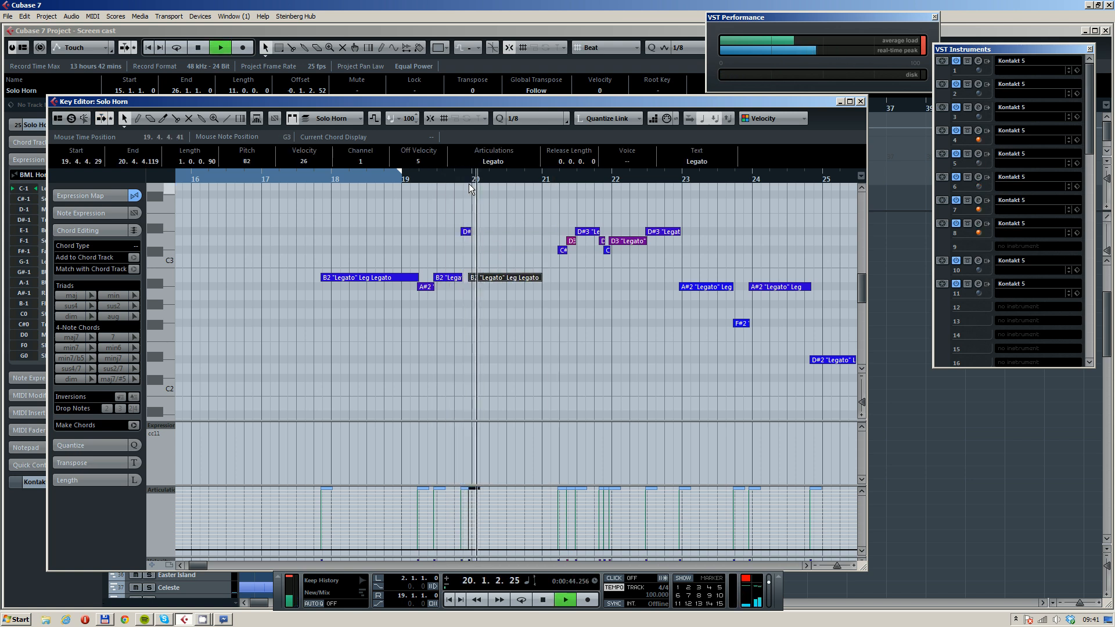
key(Up)
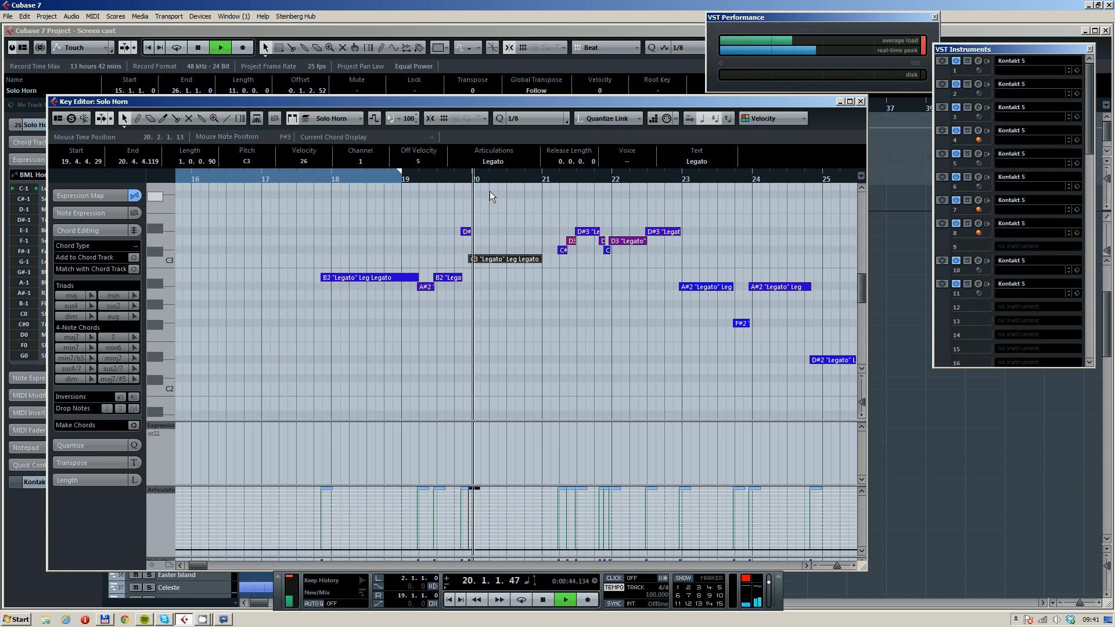
key(Up)
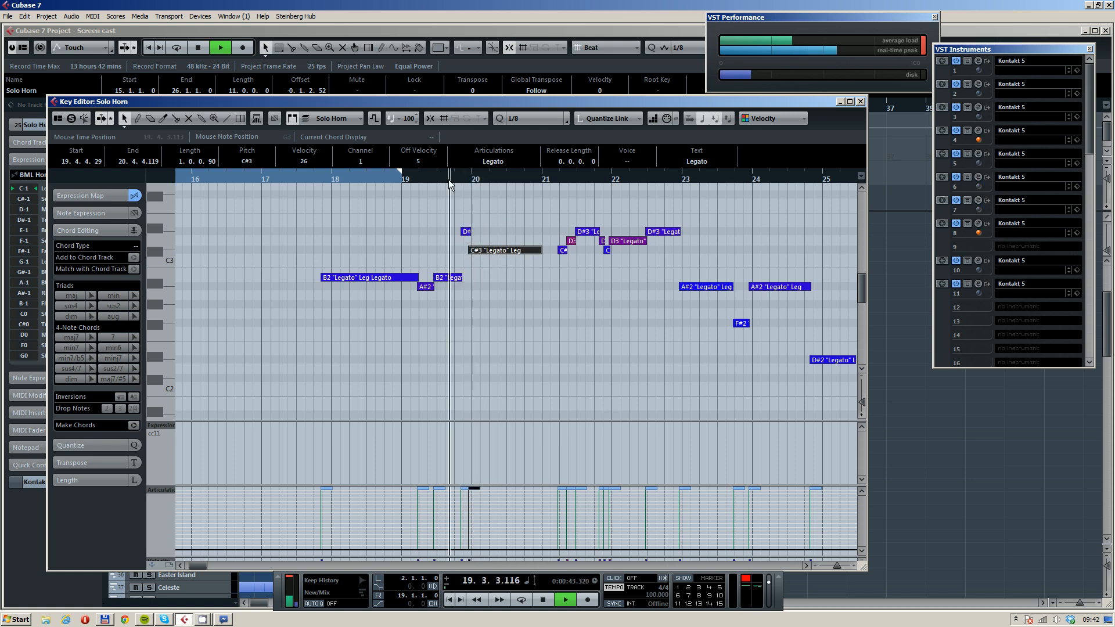
Lengthen the long C#3 horn note at bar 20 so it ends at 21.1.2.107
click(507, 201)
drag(541, 210, 503, 214)
drag(575, 210, 538, 208)
drag(466, 254, 474, 254)
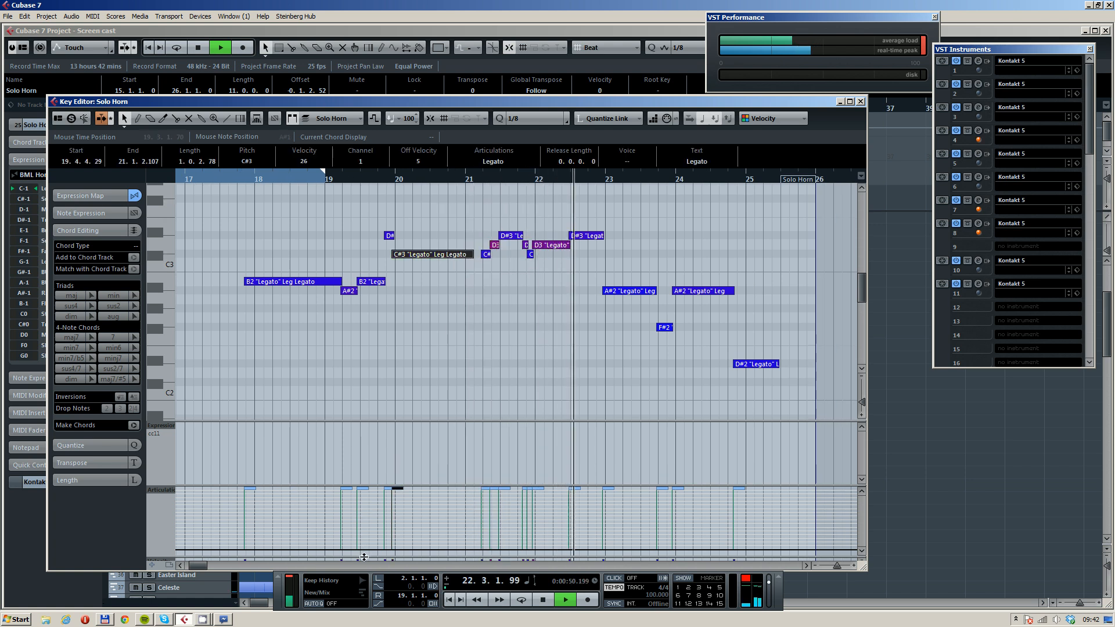
Show the horn's CC1 Modulation lane and draw a fall from bar 20 to near zero at bar 21, followed by a quick rise
drag(363, 556, 365, 545)
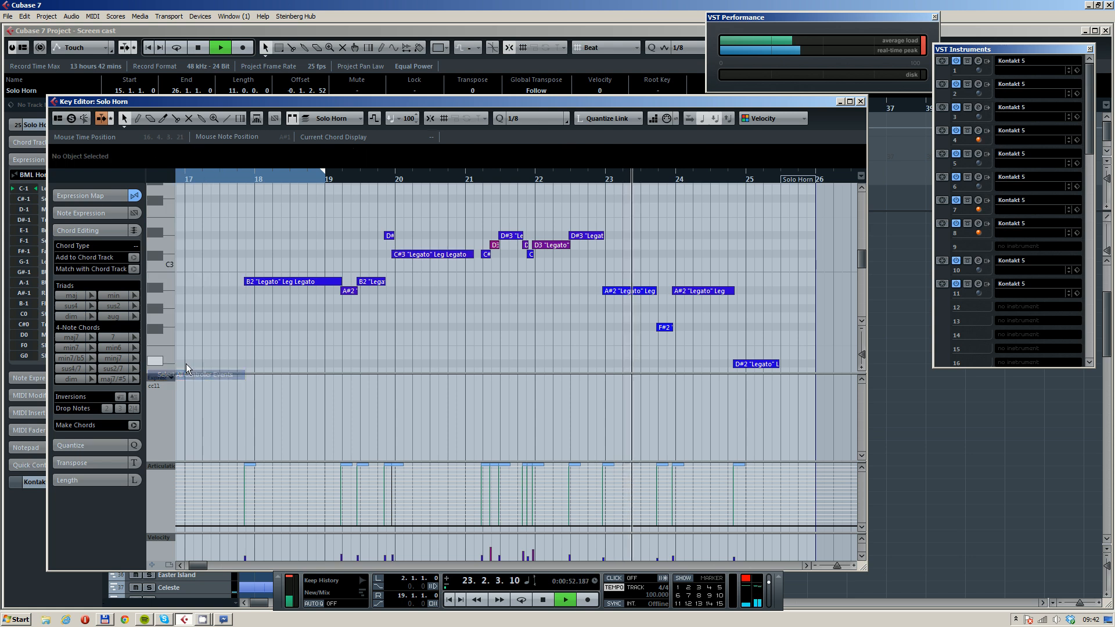
click(170, 378)
click(196, 231)
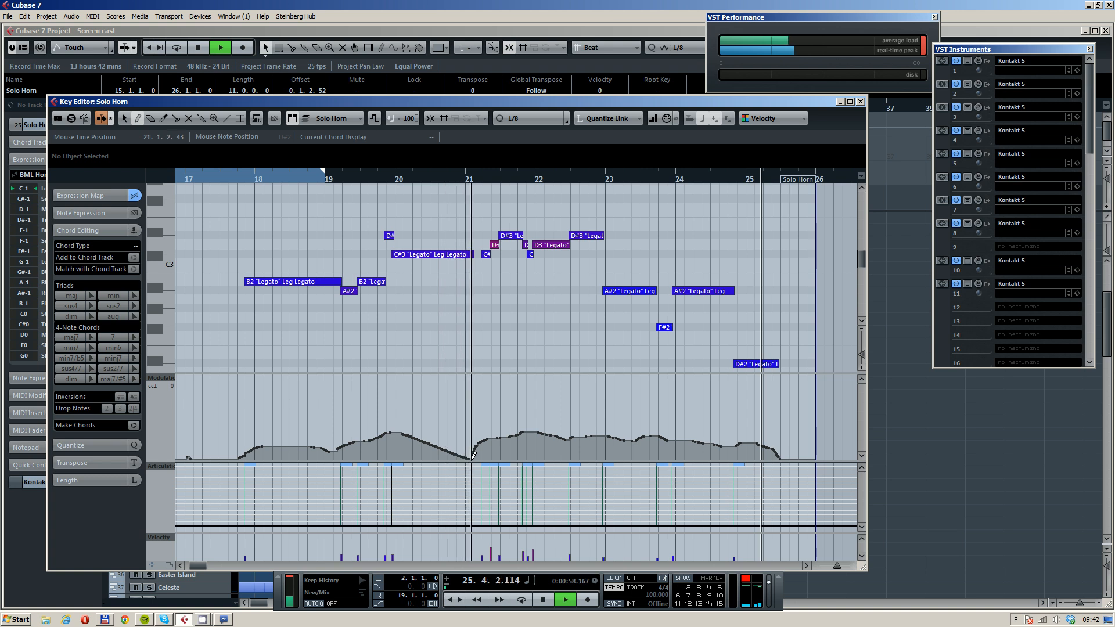
click(391, 178)
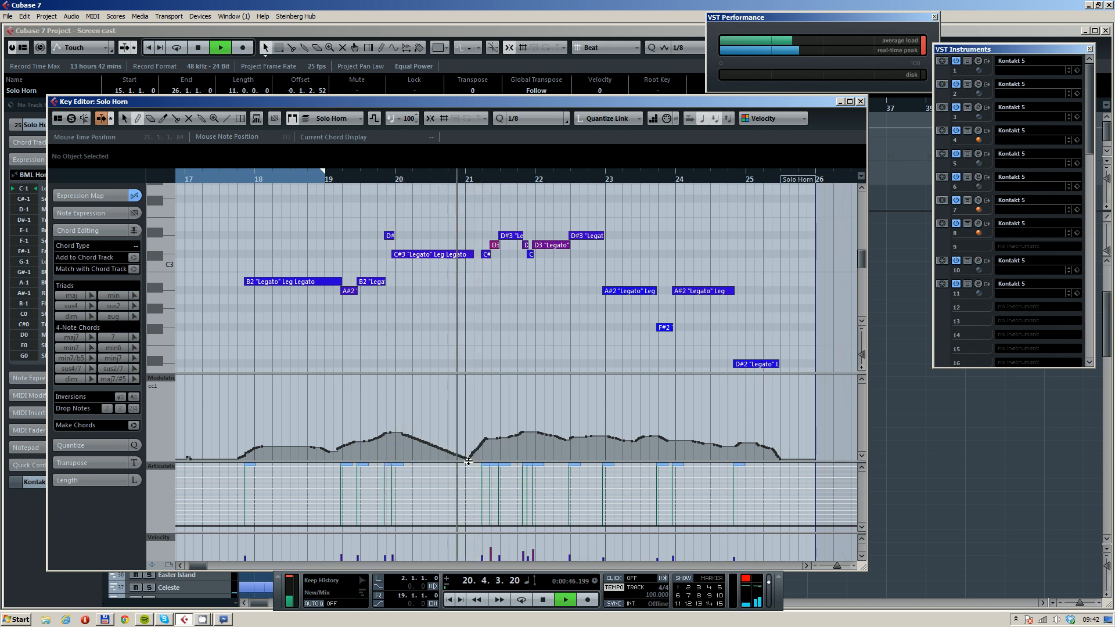
Select the horn's modulation events from bar 21 to the end of the phrase and scale them down slightly
key(1)
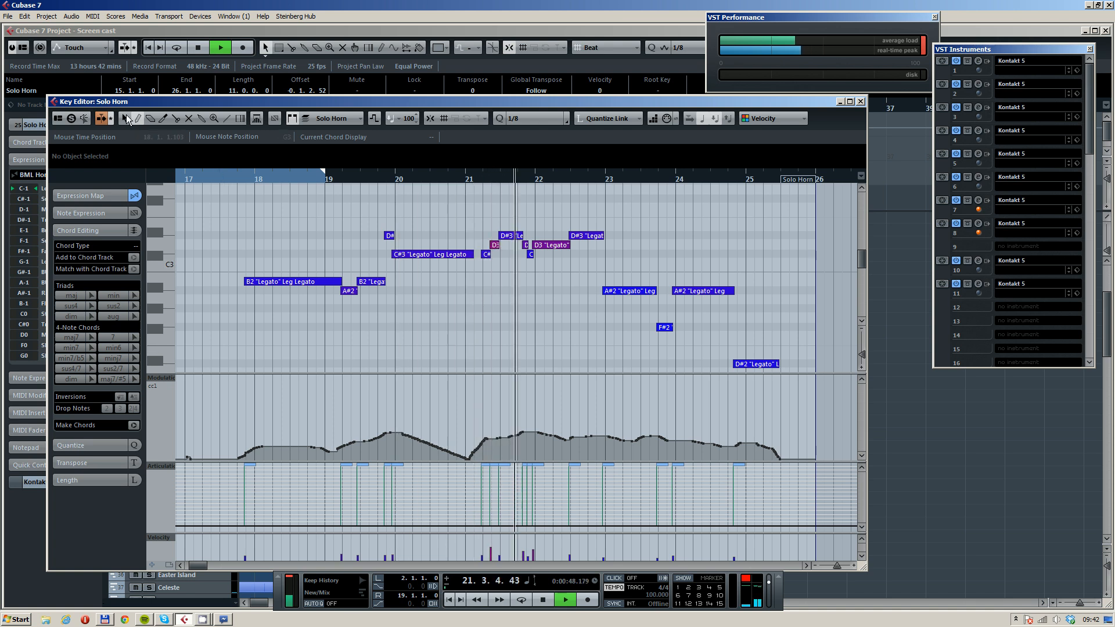
drag(541, 320, 468, 310)
key(space)
drag(789, 405, 396, 462)
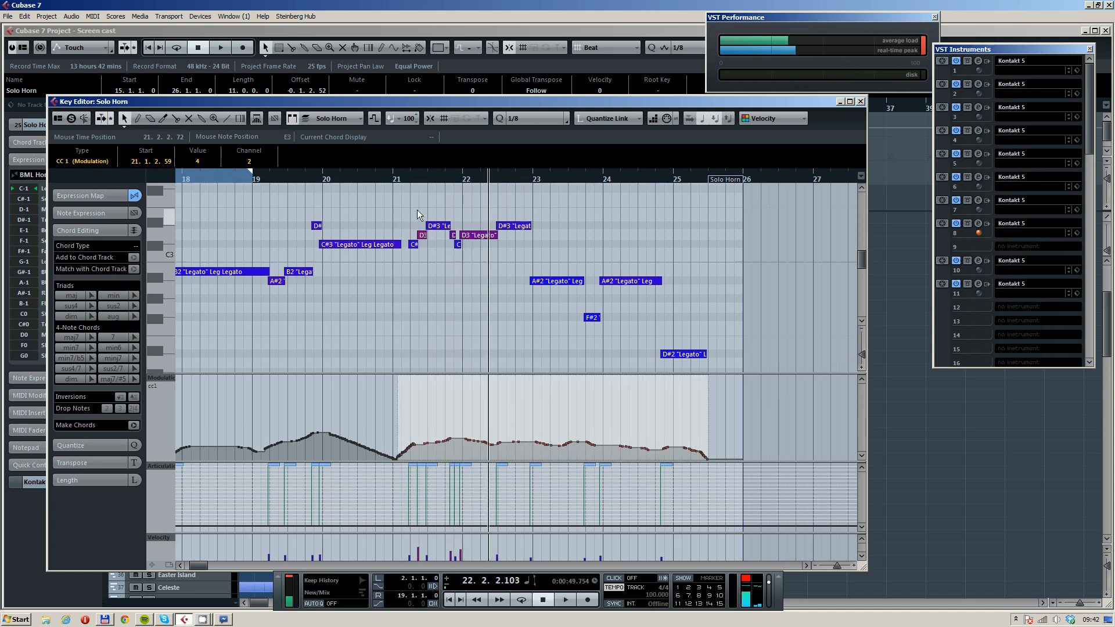
Reduce the velocities of the short D3 in bar 21 and the longer D3 just before bar 22, bringing the first to 34
scroll(414, 267, up, 3)
click(421, 257)
click(571, 235)
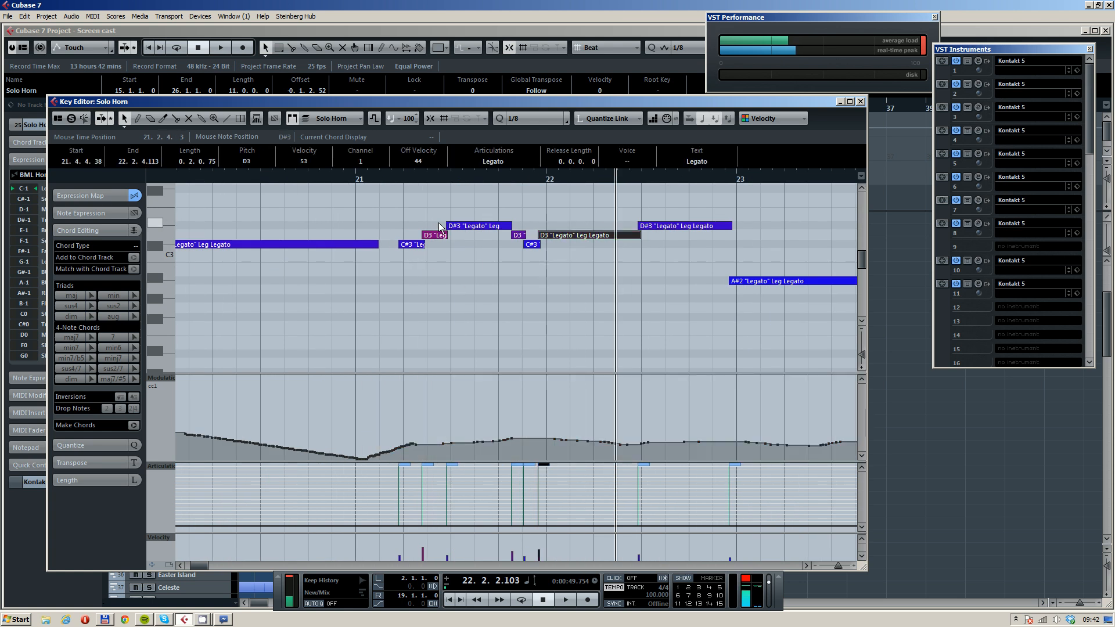
shift+click(436, 235)
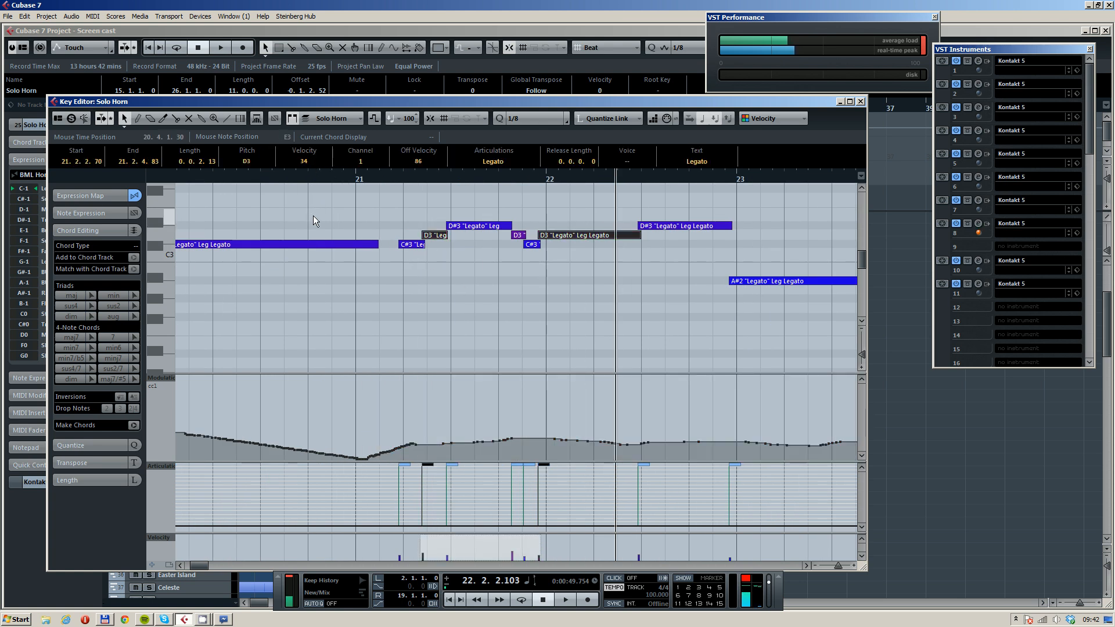
scroll(417, 277, down, 3)
click(445, 284)
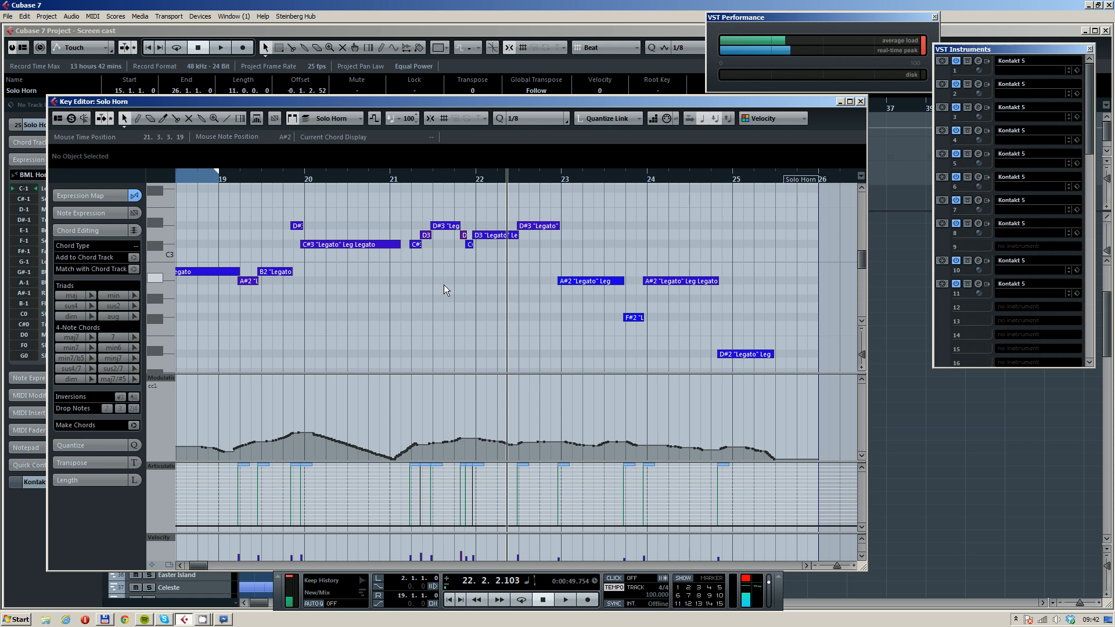
Undo the modulation and velocity reductions and replay the horn passage from bar 21 for comparison
drag(415, 175, 410, 176)
key(space)
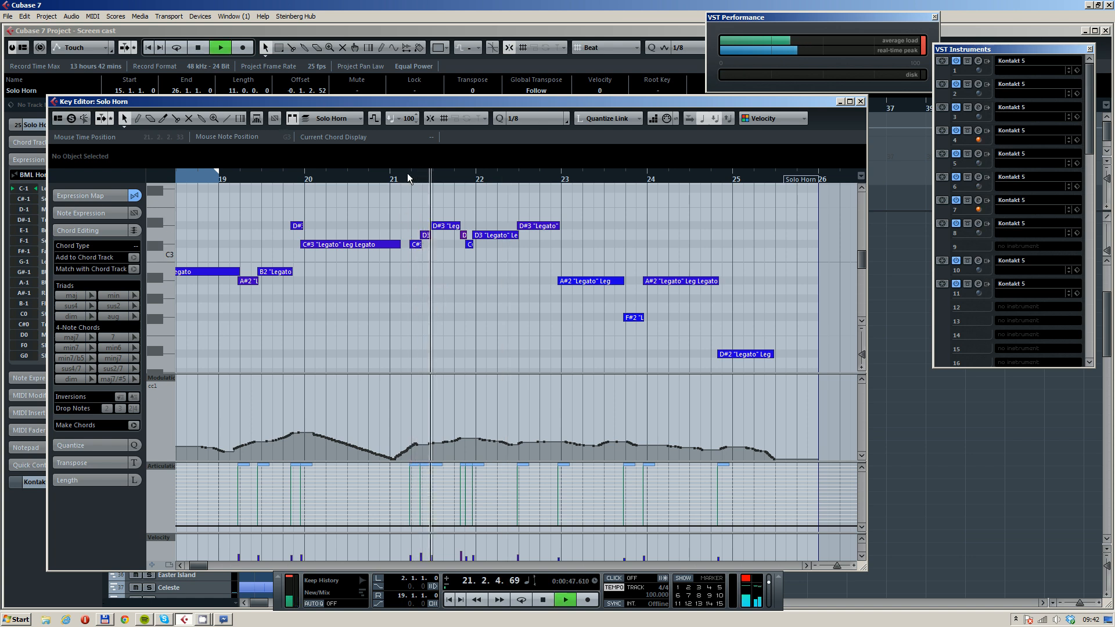
key(space)
key(ctrl+z)
key(ctrl+z)
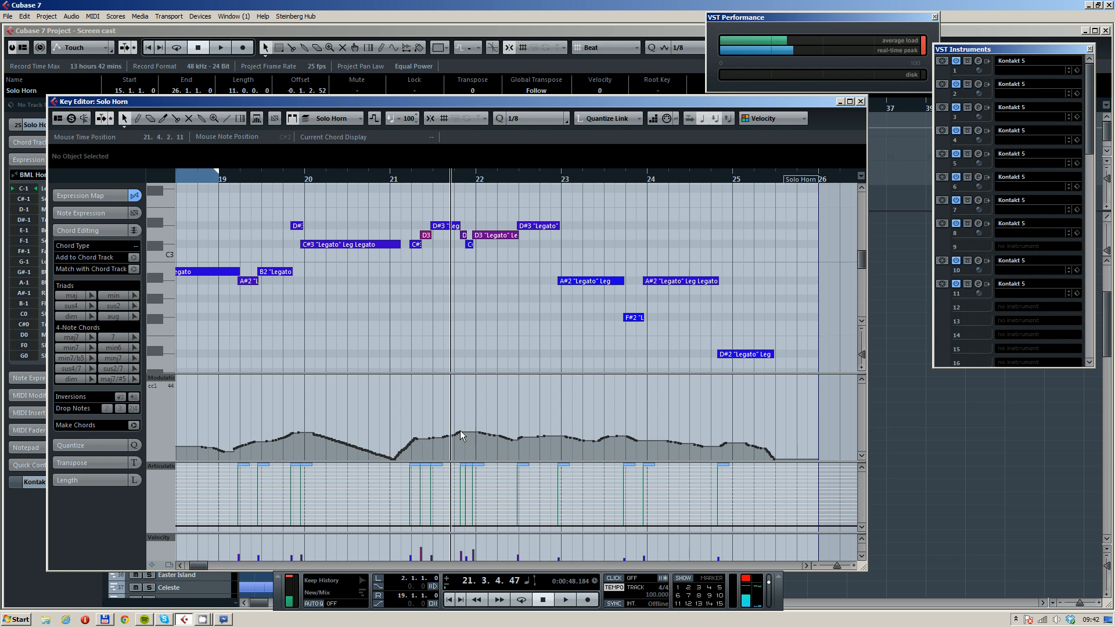
click(457, 438)
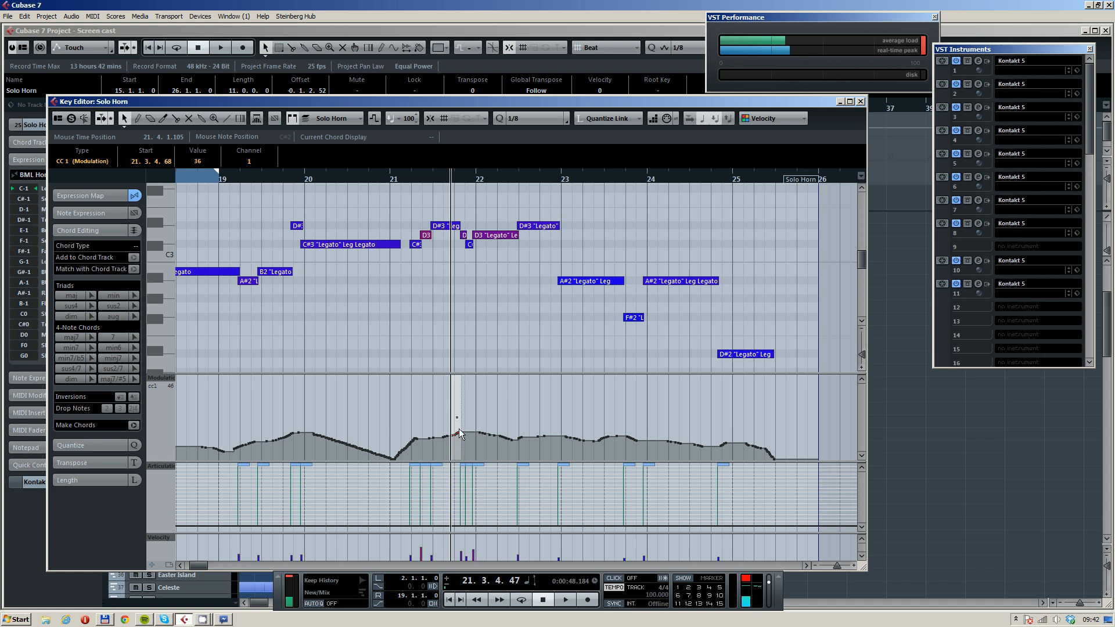
key(space)
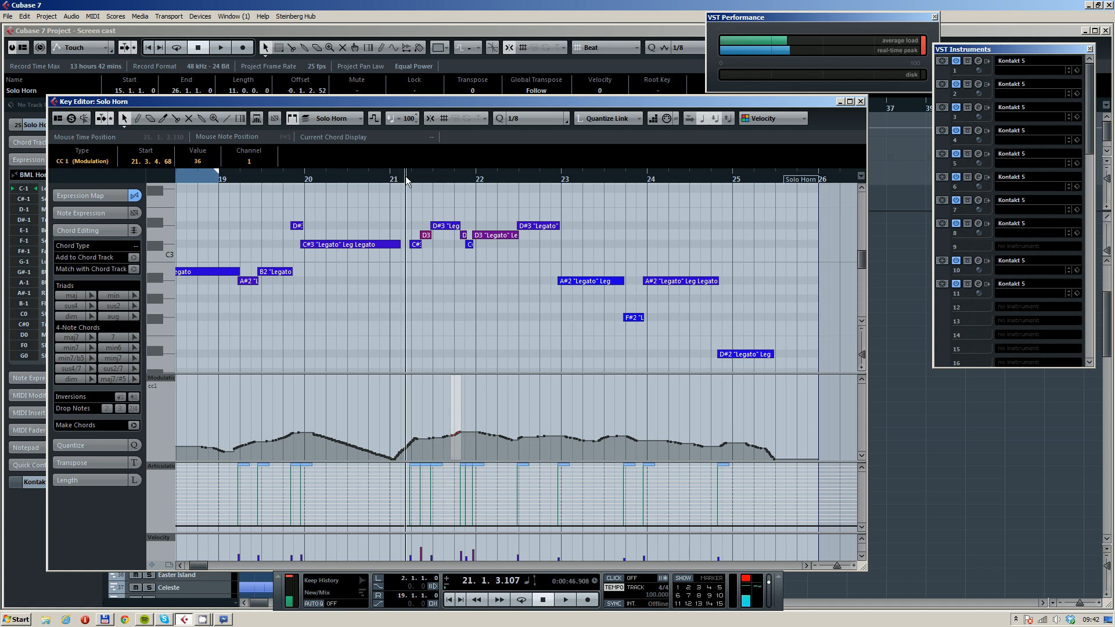
click(468, 294)
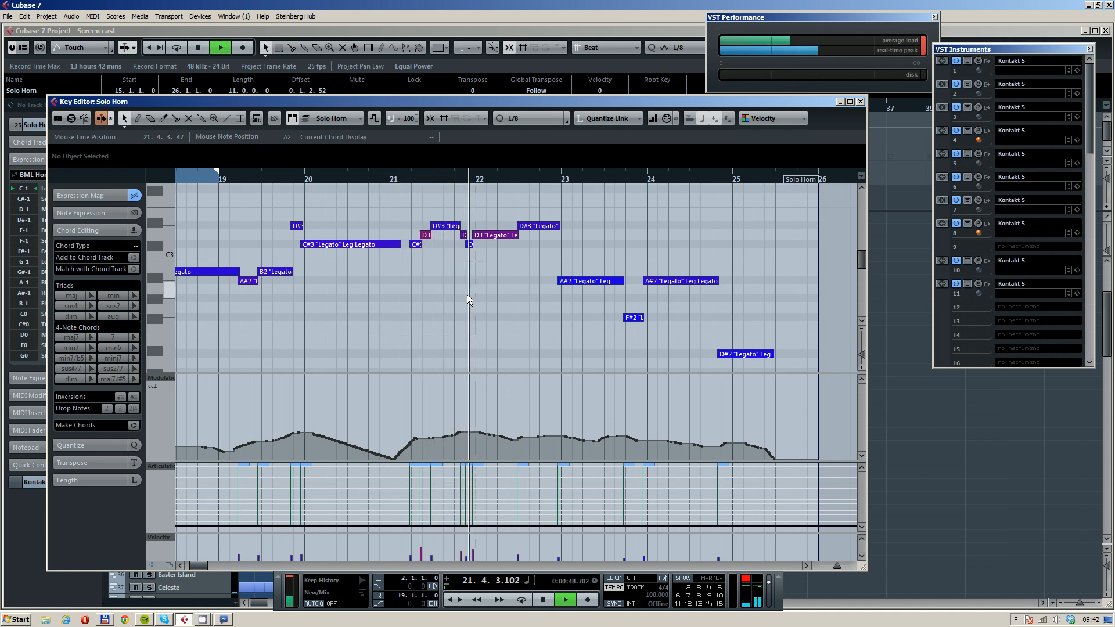
Redo the modulation and velocity reductions and play the horn passage again from bar 21
key(space)
key(ctrl+z)
key(ctrl+z)
key(ctrl+z)
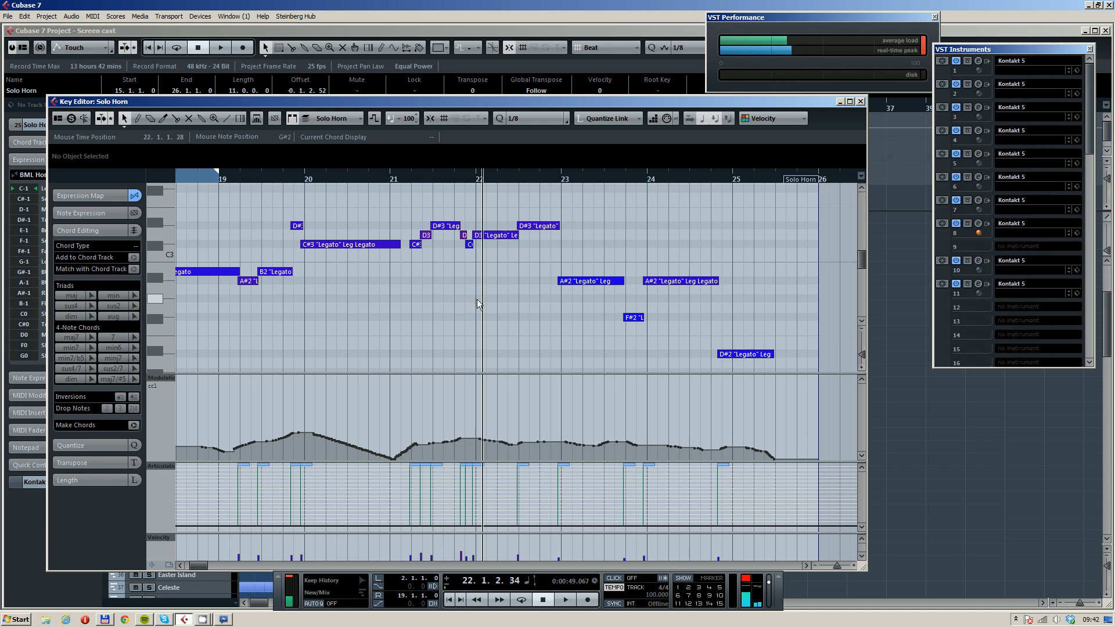
click(401, 176)
key(space)
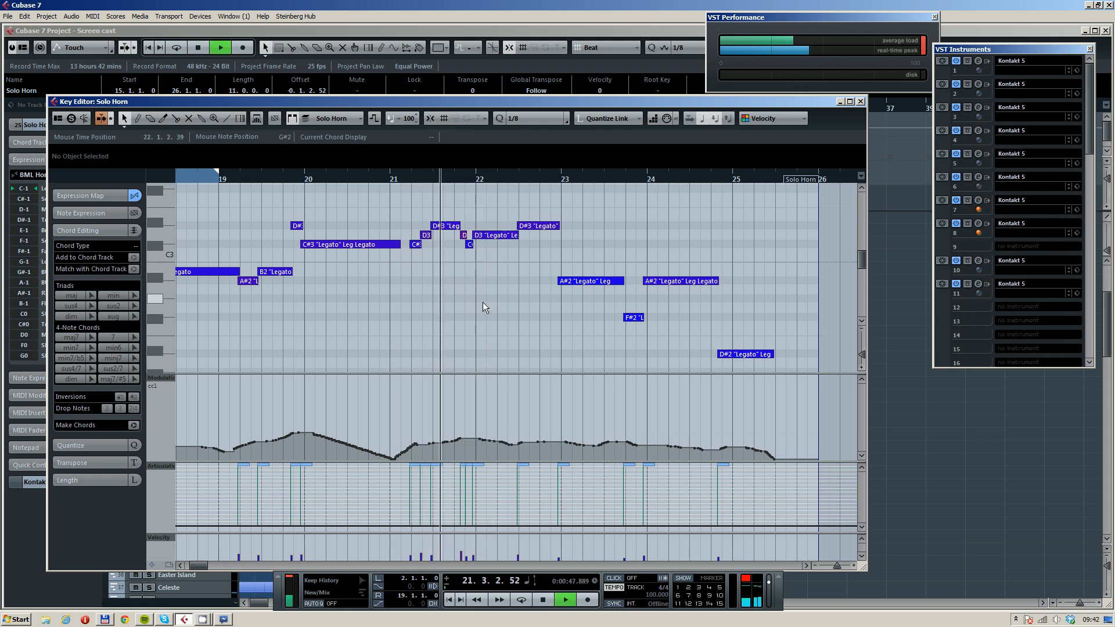
Review the rest of the Solo Horn phrase, close its key editor and stop playback
key(g)
key(g)
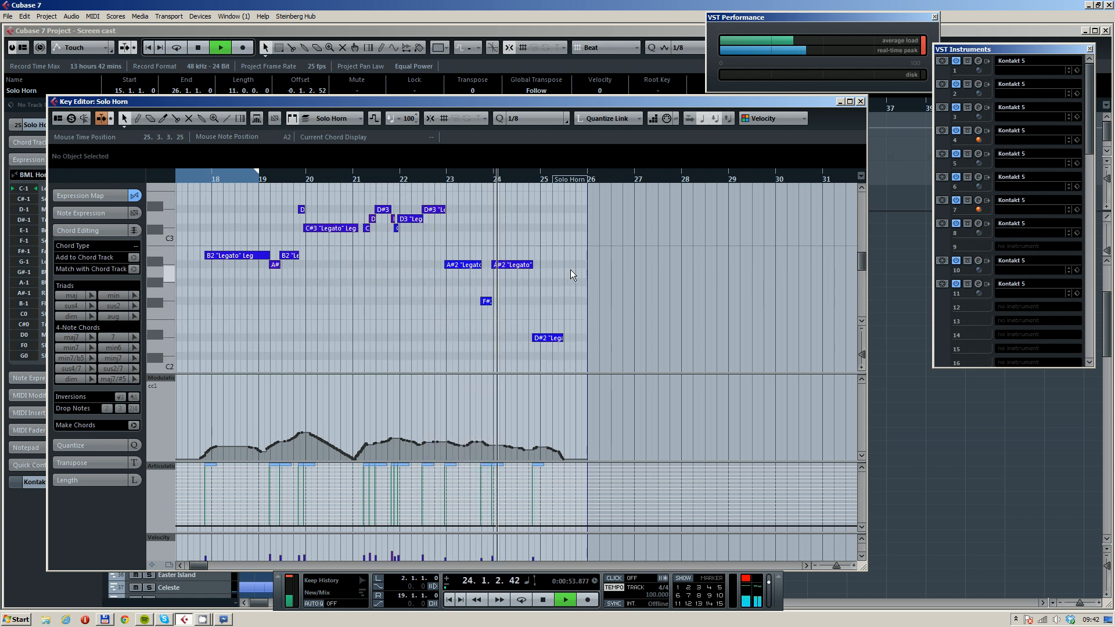
drag(515, 233, 617, 231)
click(861, 101)
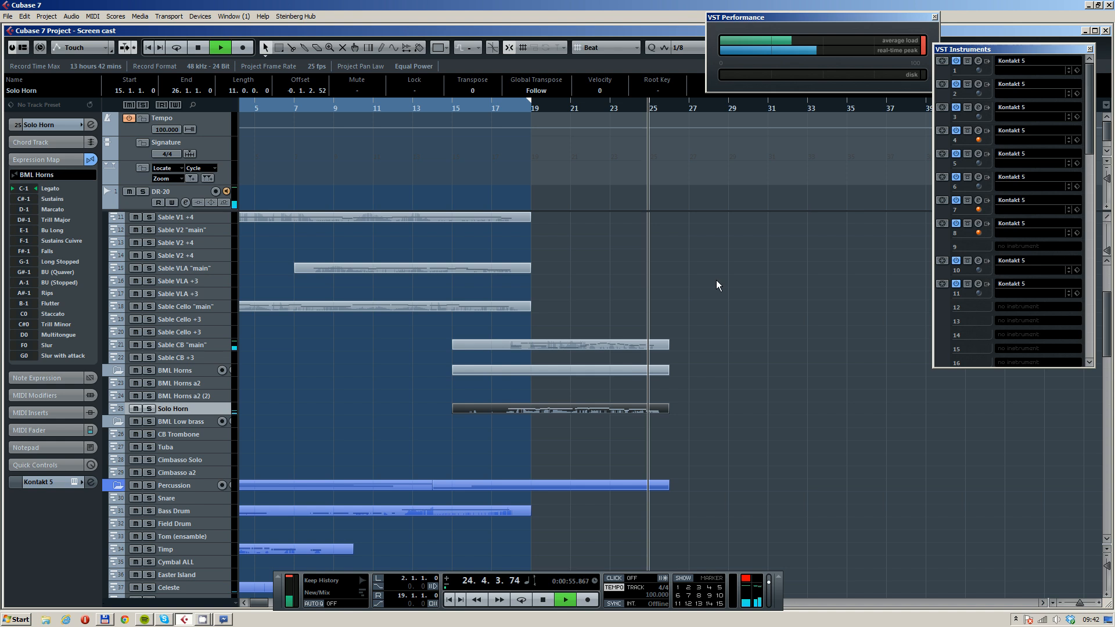
key(space)
key(g)
scroll(659, 314, up, 4)
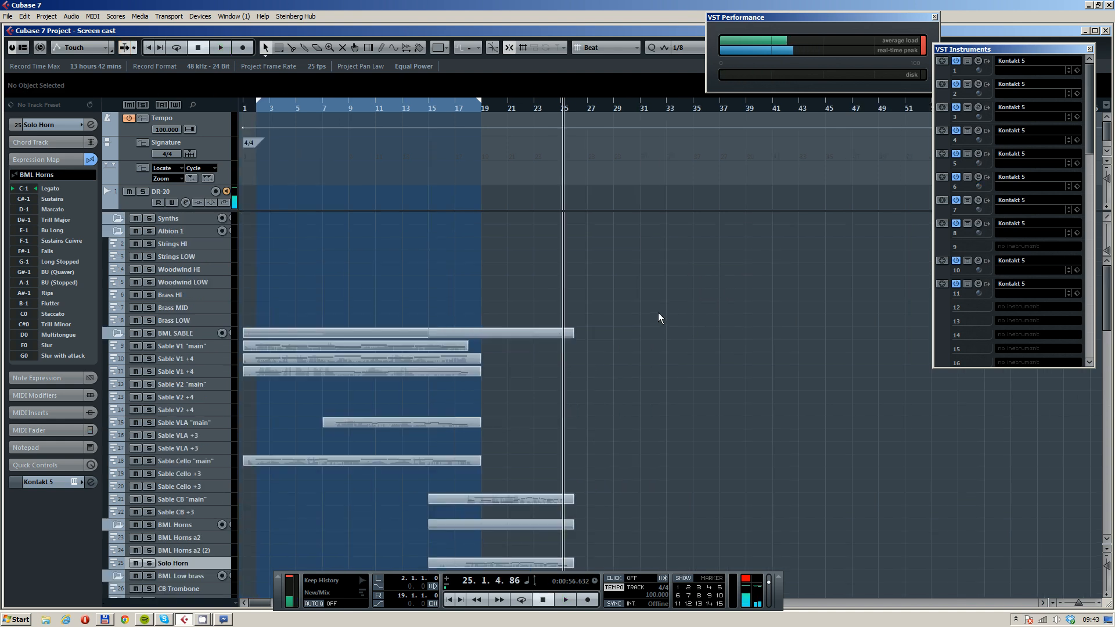
scroll(609, 352, down, 4)
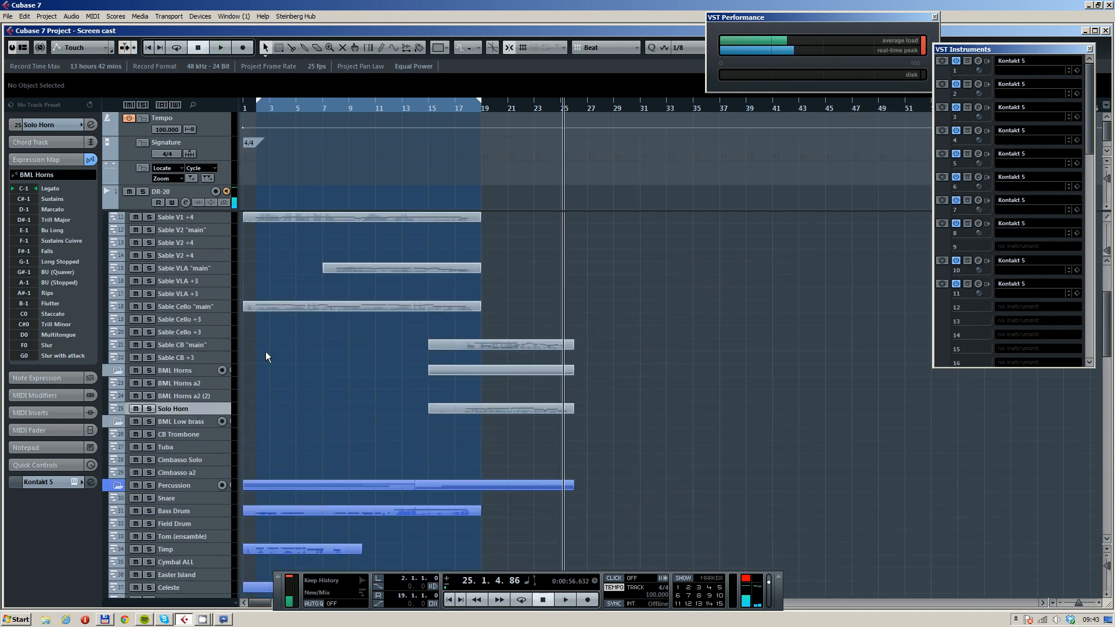
Try recording a second violin part on the Sable V2 "main" track from bar 17, and discard the take
click(199, 234)
drag(463, 108, 444, 107)
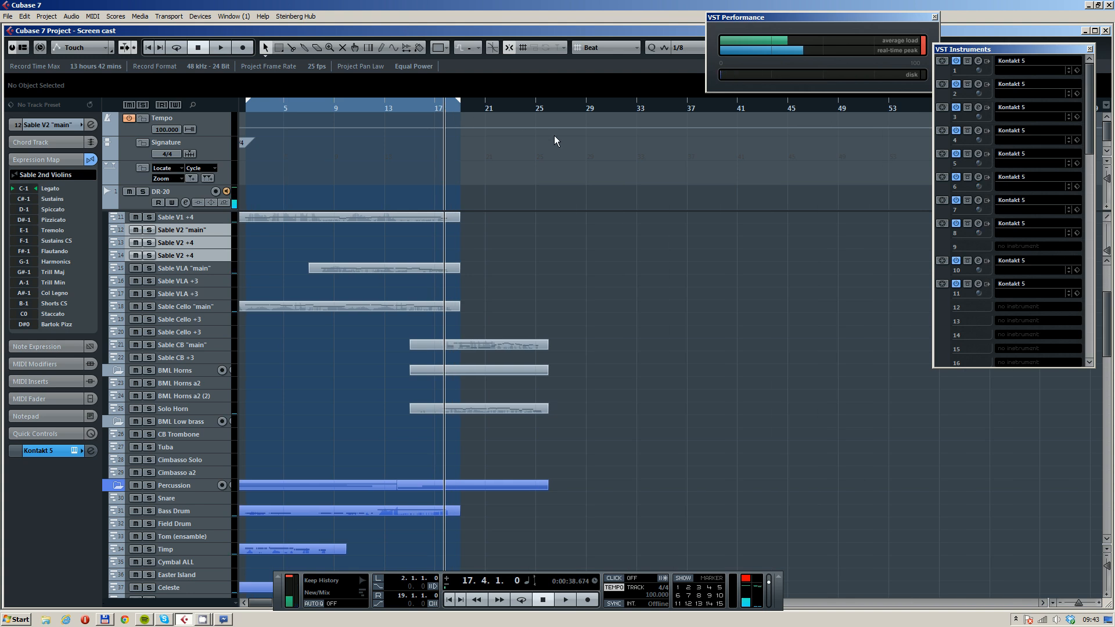
scroll(566, 277, up, 2)
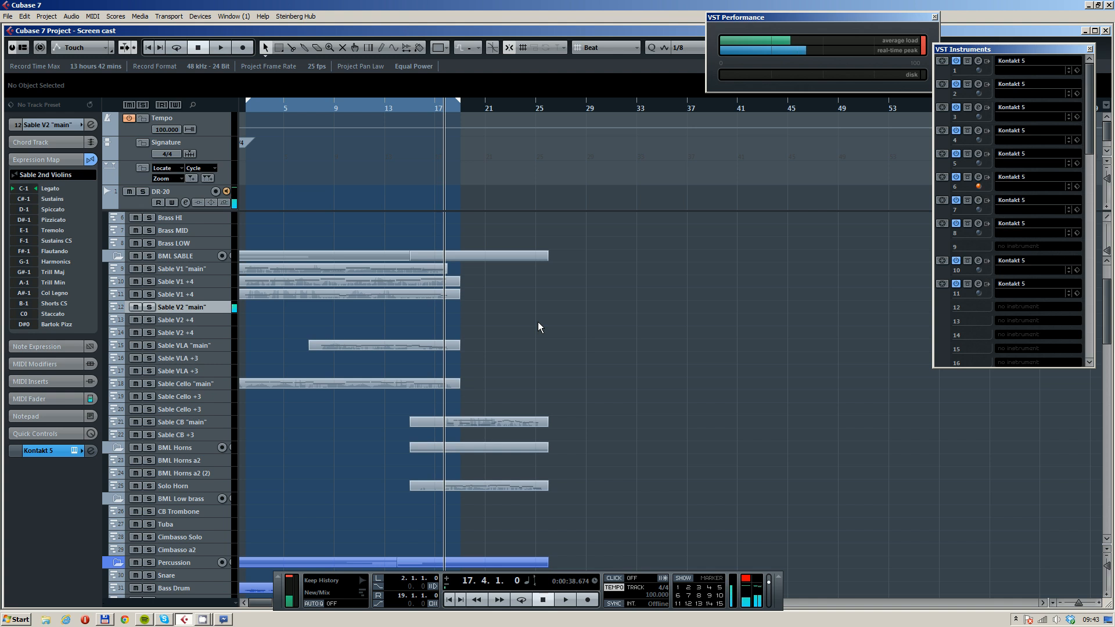
key(KP_Multiply)
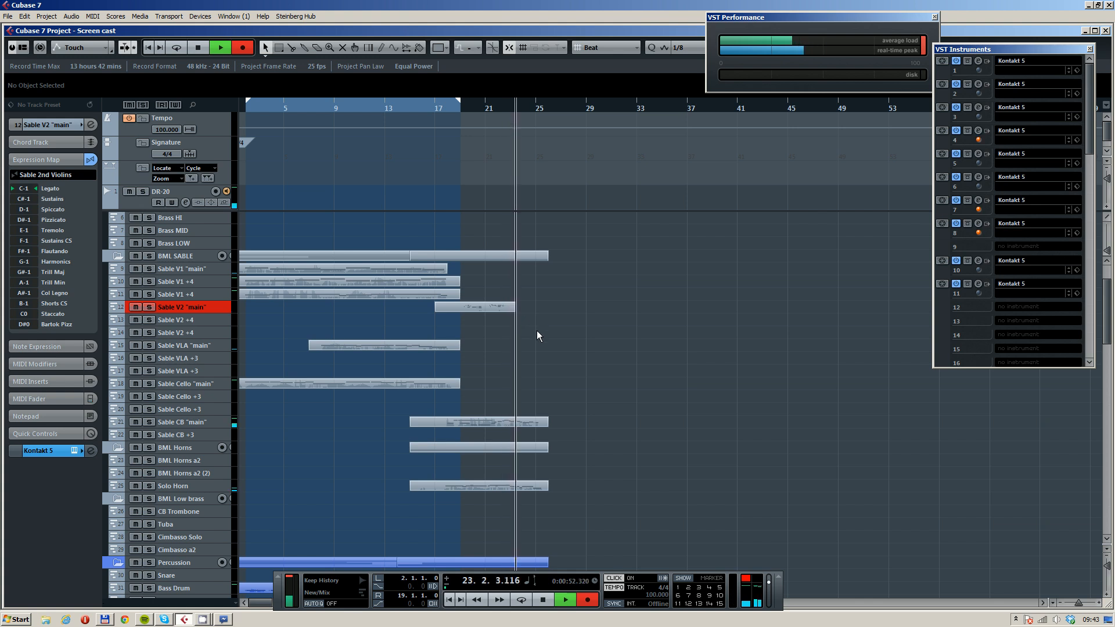
scroll(509, 331, up, 2)
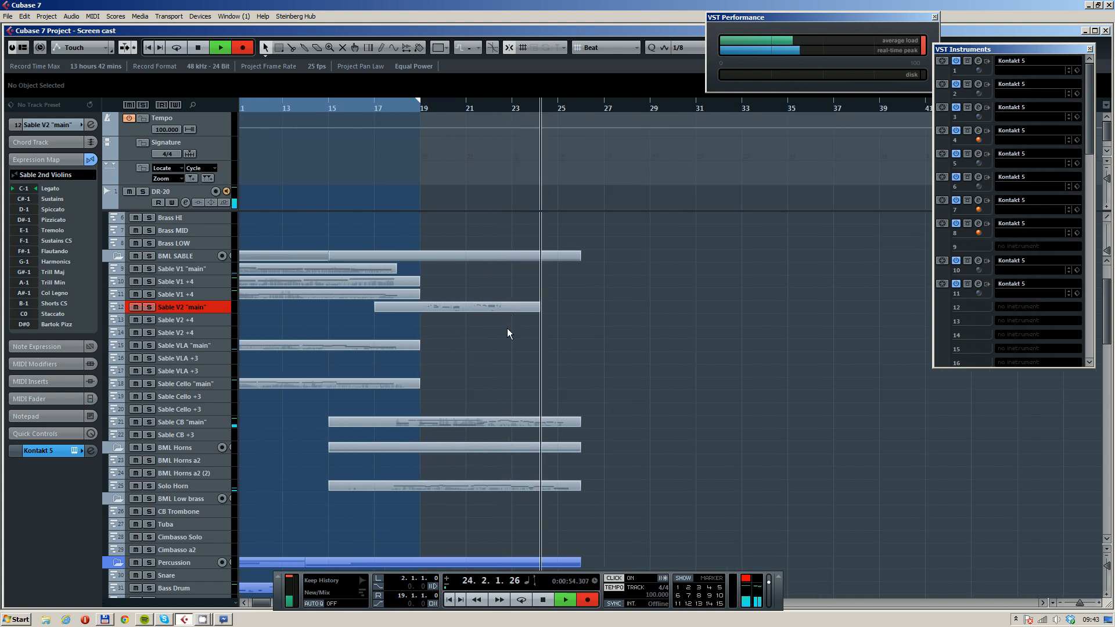
key(space)
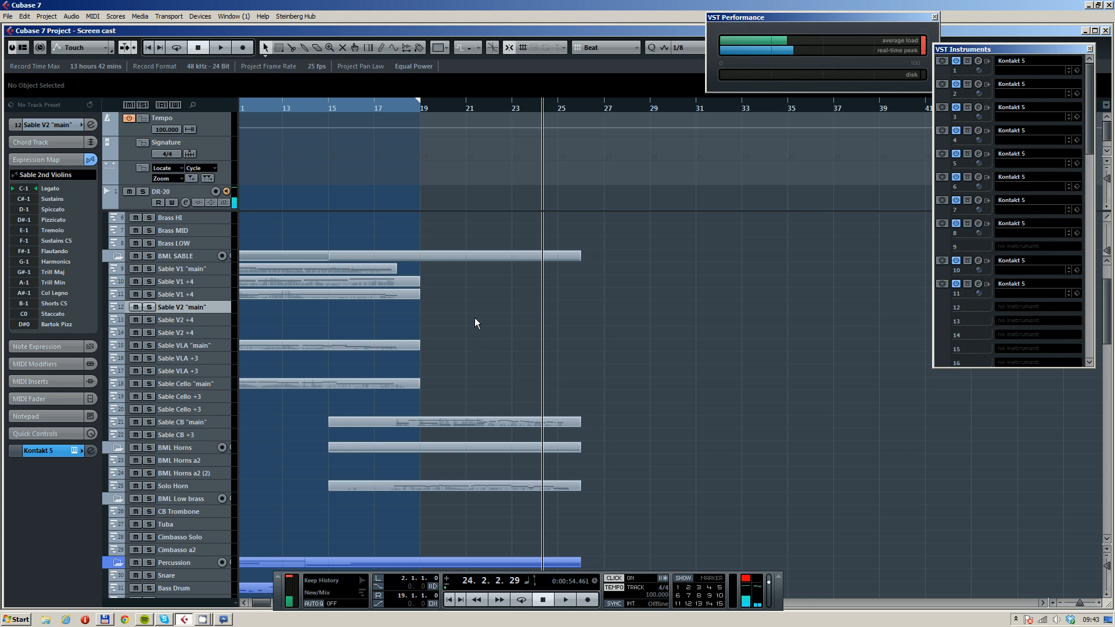
Play the arrangement from bar 17 and move the right locator to 26.2.1.0
click(381, 109)
key(space)
alt+click(598, 109)
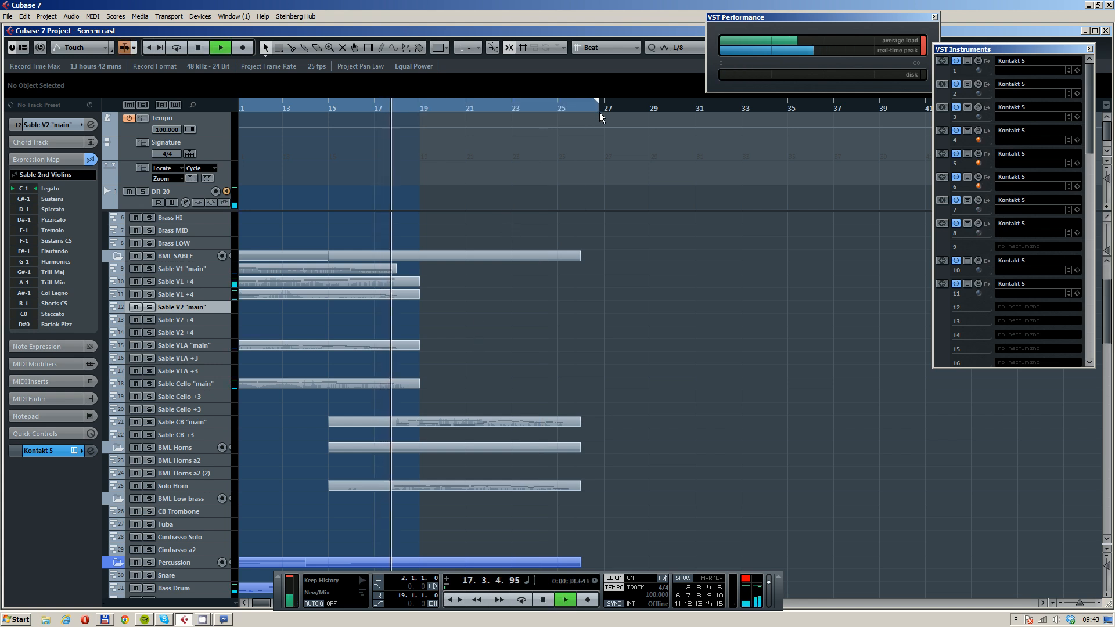
drag(598, 109, 584, 111)
scroll(477, 342, down, 5)
scroll(477, 342, up, 3)
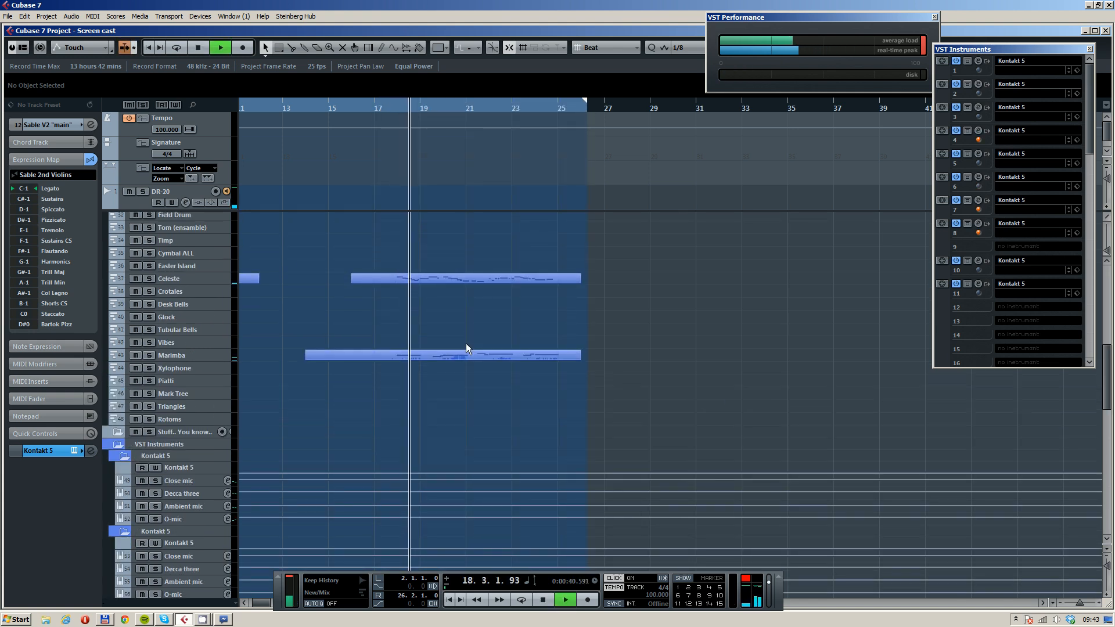
Select the Woodwind LOW track in the Albion 1 folder and stop playback
click(179, 342)
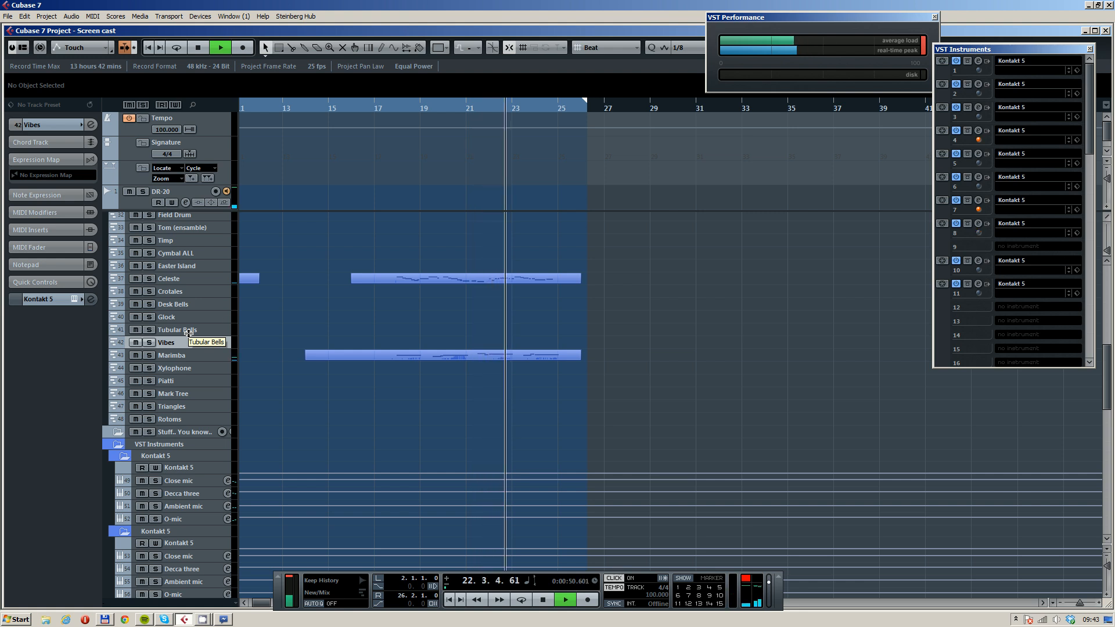
scroll(597, 262, up, 8)
scroll(602, 268, right, 3)
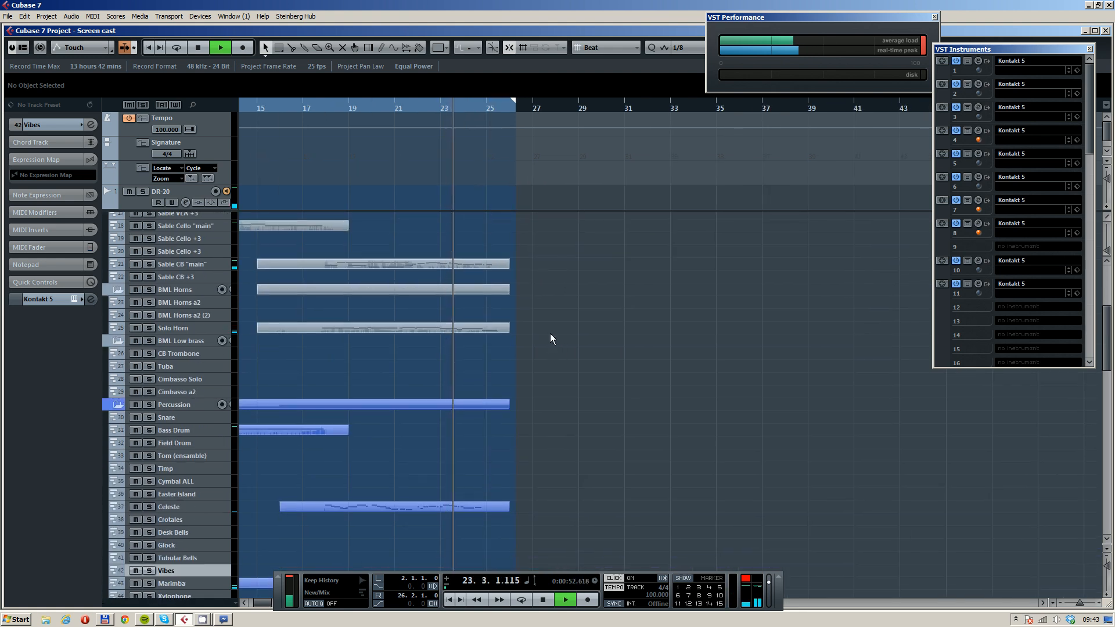
scroll(538, 331, up, 2)
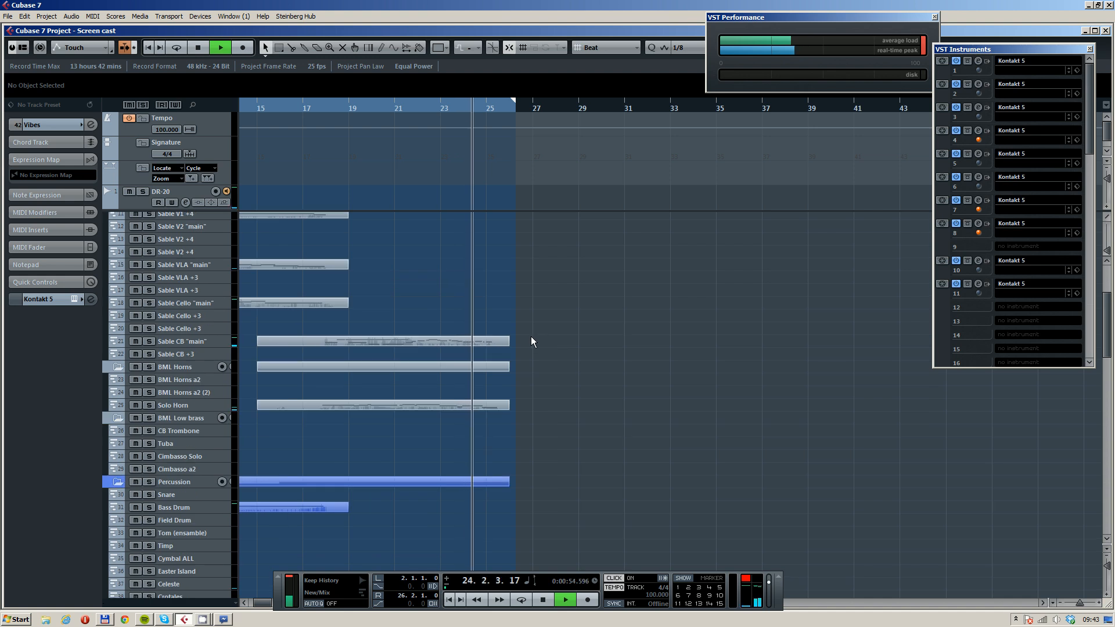
scroll(430, 329, up, 2)
scroll(434, 330, up, 2)
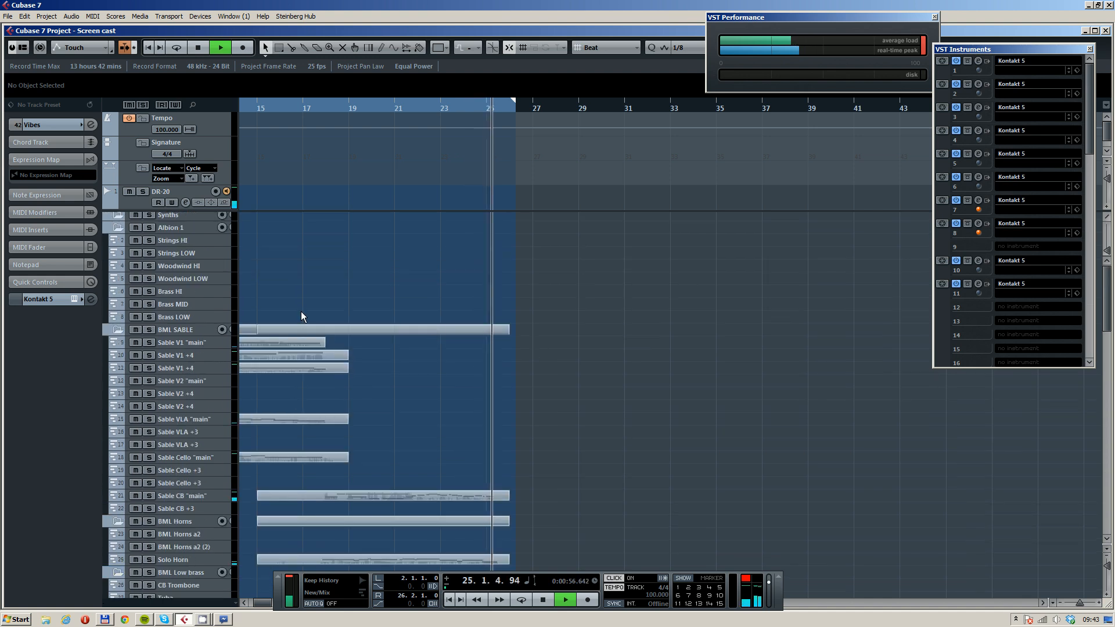
click(210, 280)
key(space)
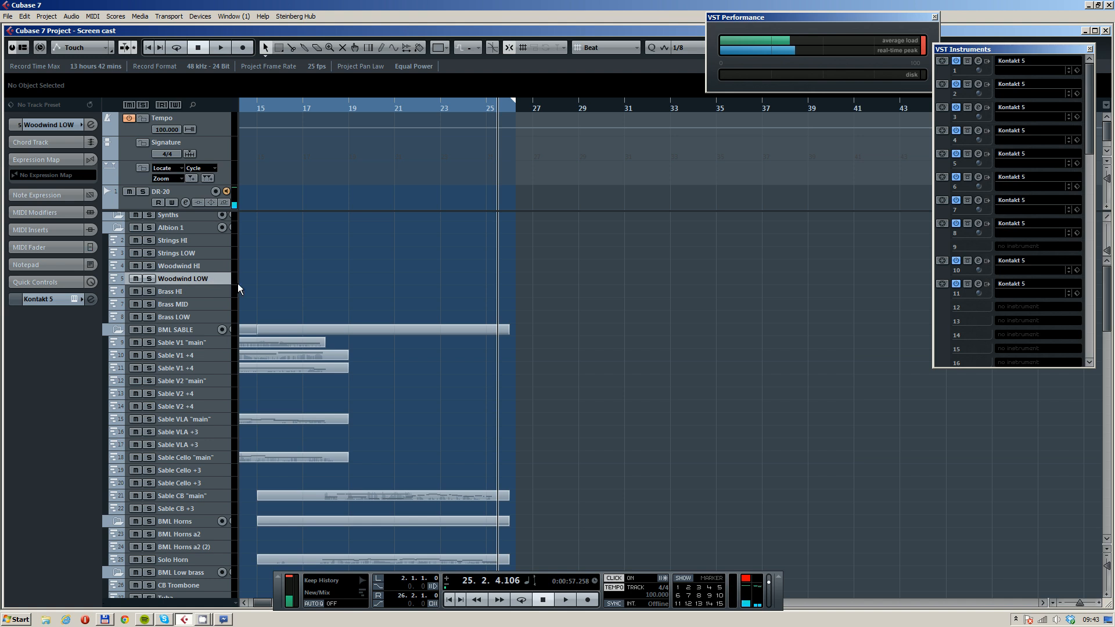
Copy the Sable CB "main" part spanning bars 15 to 26 onto the Woodwind LOW track at the same position
scroll(399, 368, down, 7)
scroll(399, 364, up, 3)
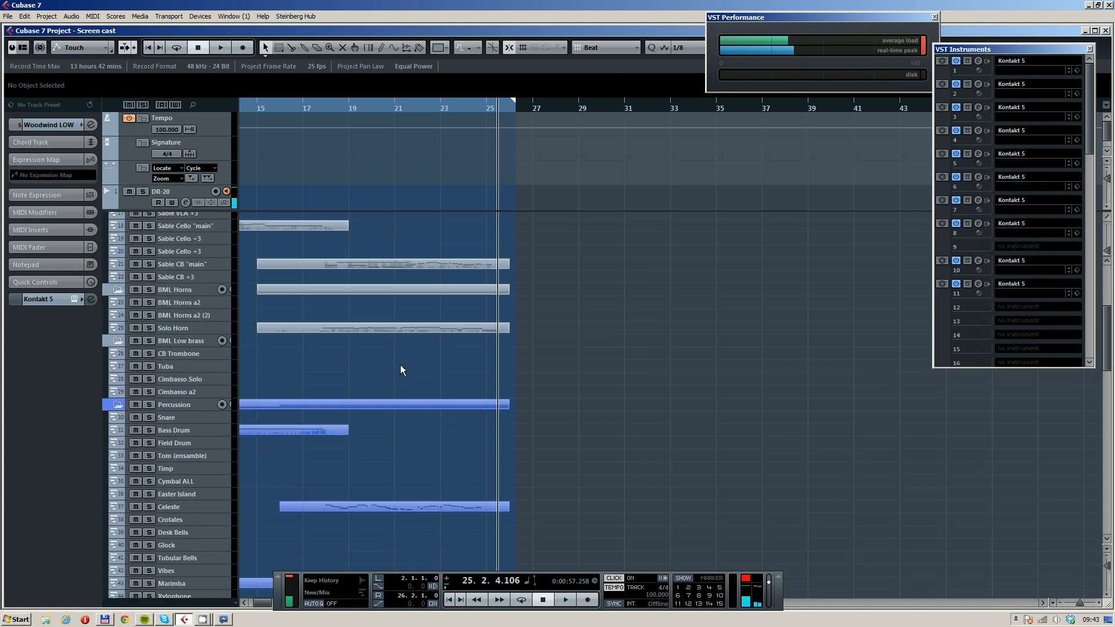
scroll(402, 364, up, 4)
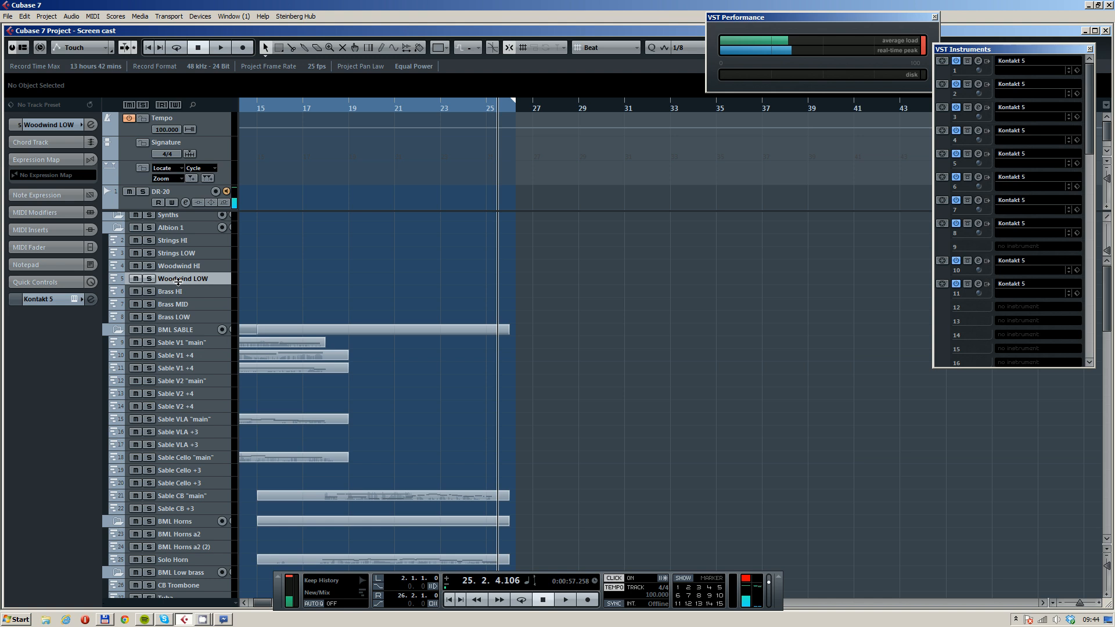
scroll(217, 256, down, 4)
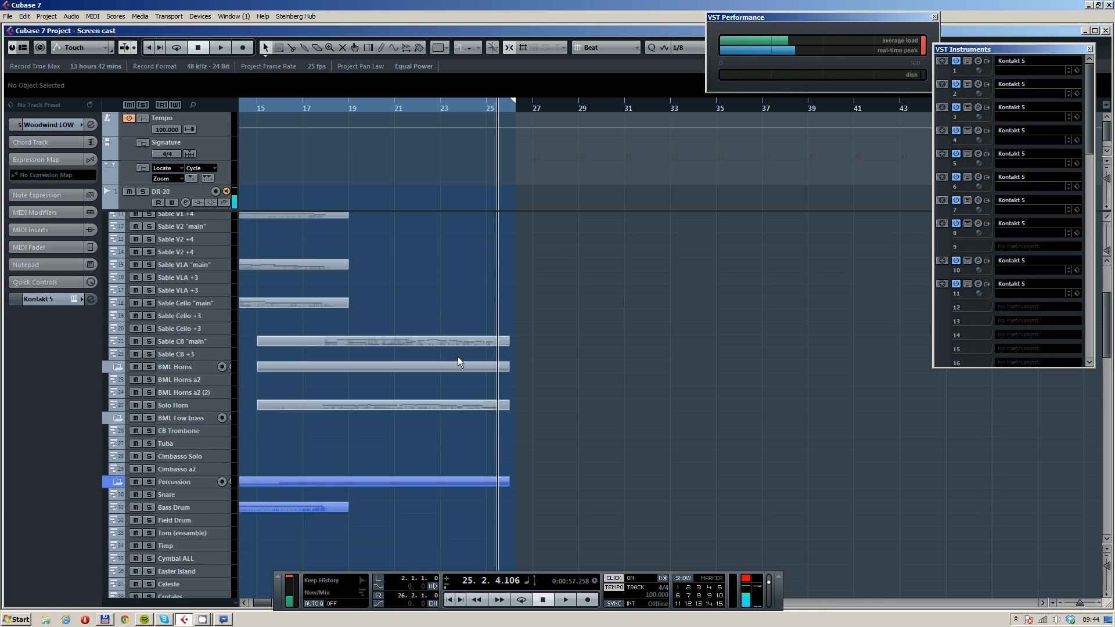
click(451, 343)
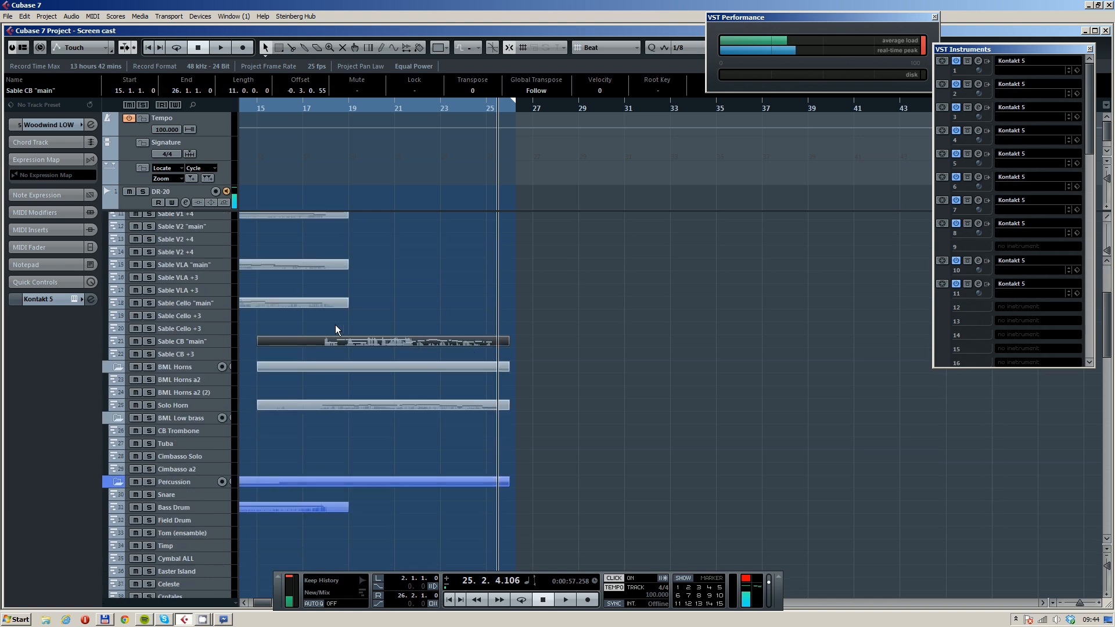
scroll(337, 331, up, 4)
drag(396, 495, 427, 282)
Open the copied Woodwind LOW part in the Key Editor, play it from bar 18 and scale down all its note velocities
double_click(408, 280)
scroll(335, 200, down, 3)
click(316, 179)
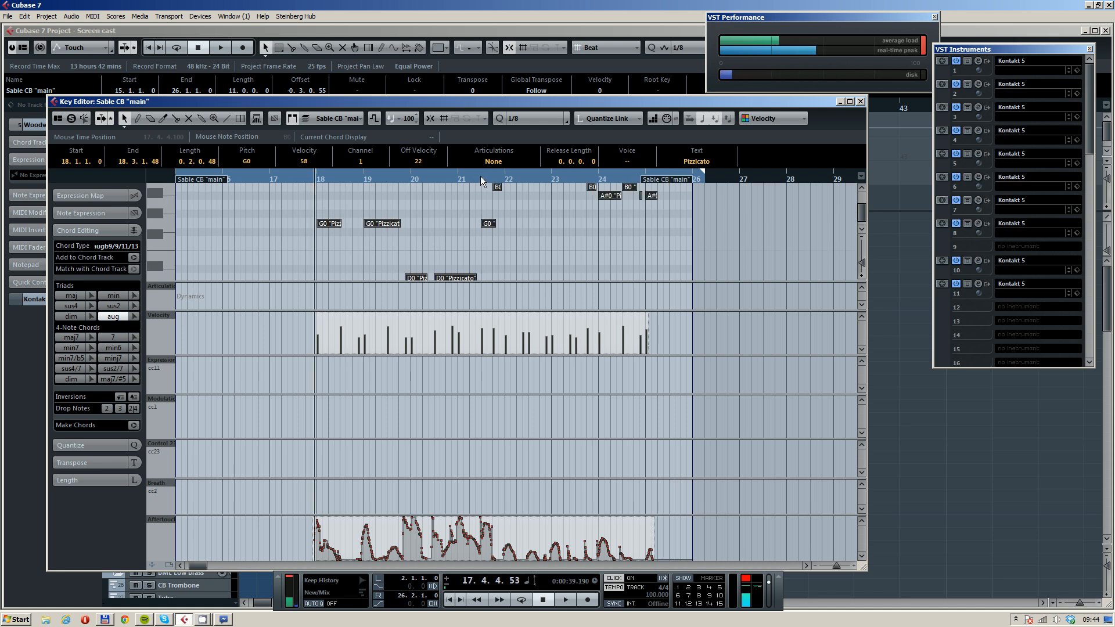
key(space)
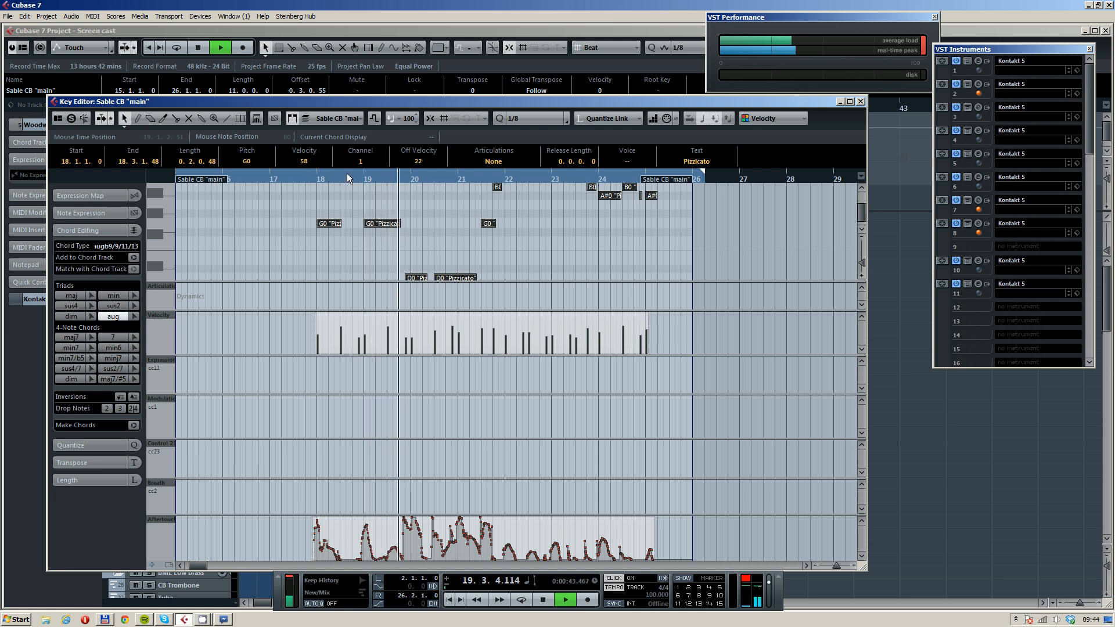
drag(480, 319, 480, 328)
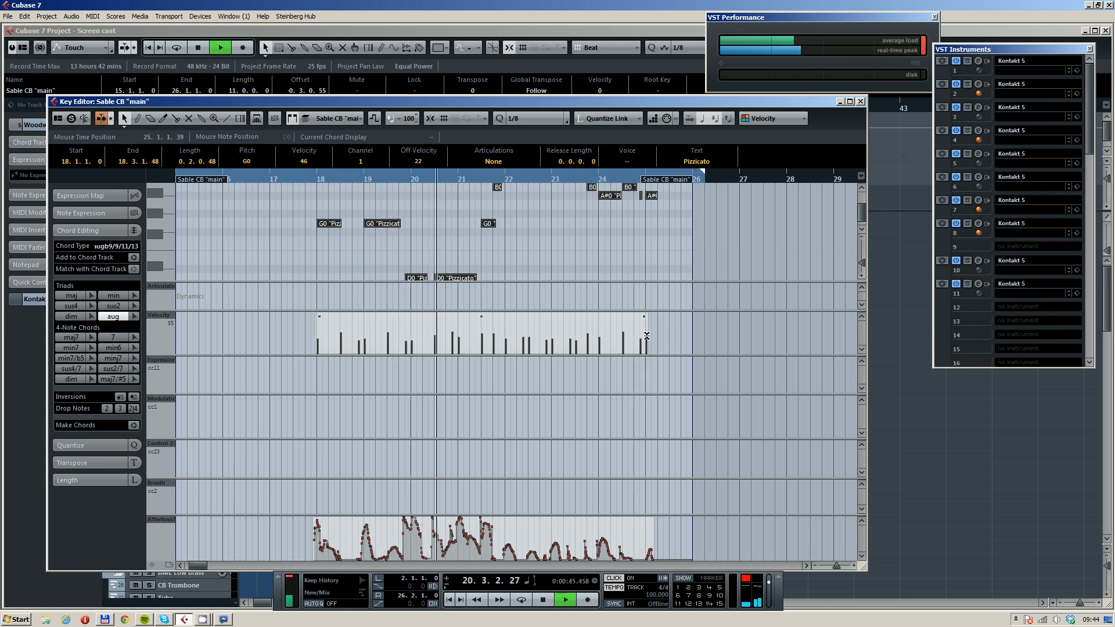
drag(646, 347, 645, 336)
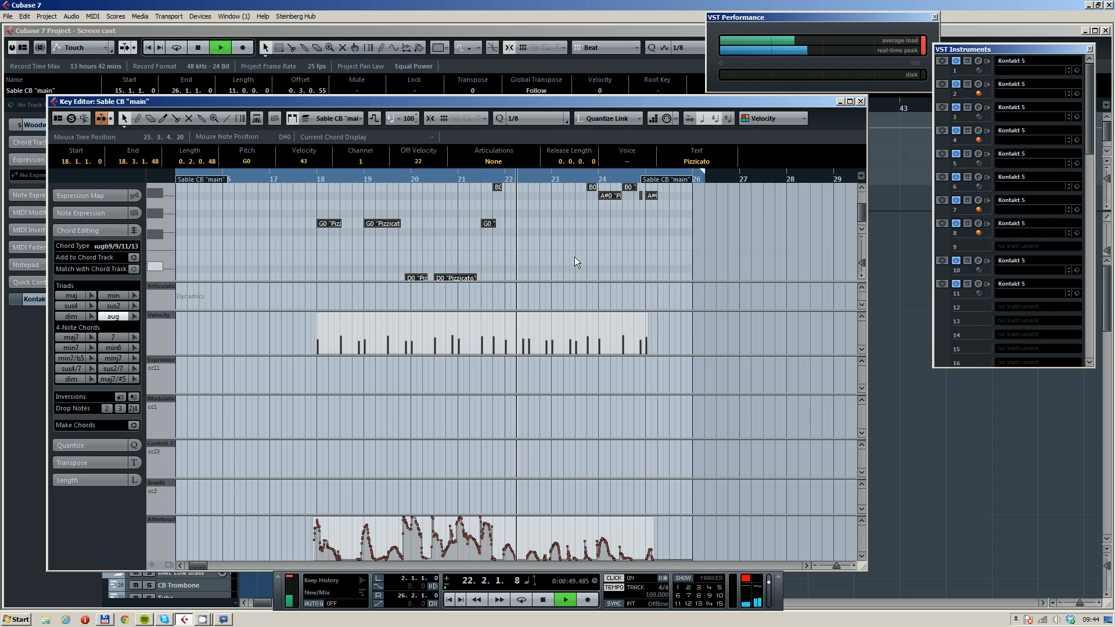
click(575, 258)
Set the quantize value to 1/1, place the locators at bars 24 and 26, and close the Key Editor
scroll(590, 235, up, 5)
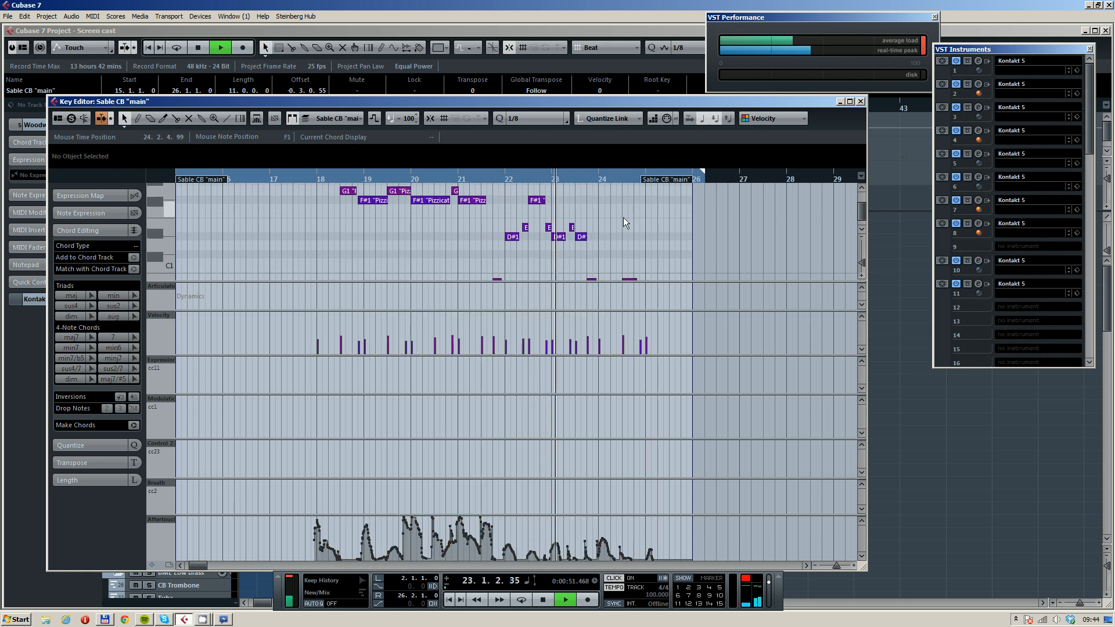
scroll(623, 218, down, 3)
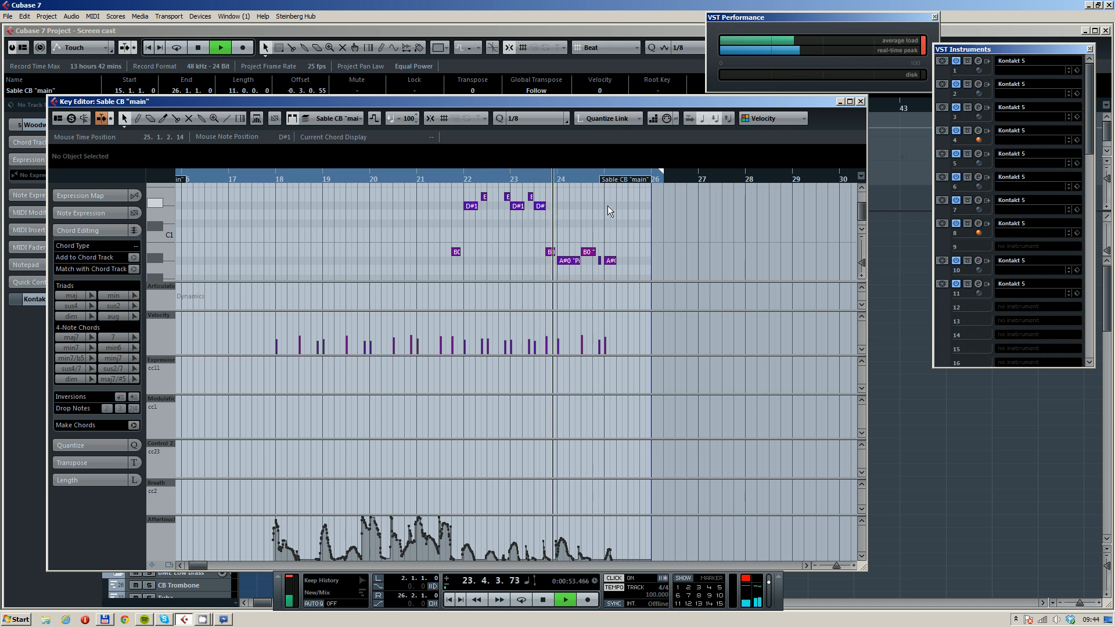
ctrl+click(558, 176)
key(space)
click(533, 117)
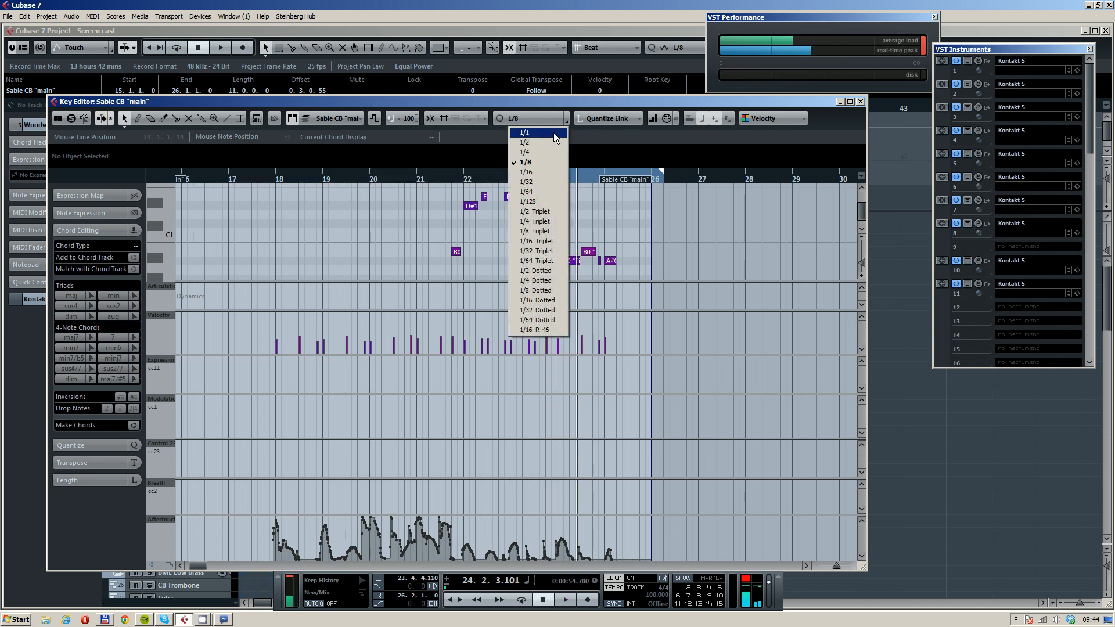
click(537, 141)
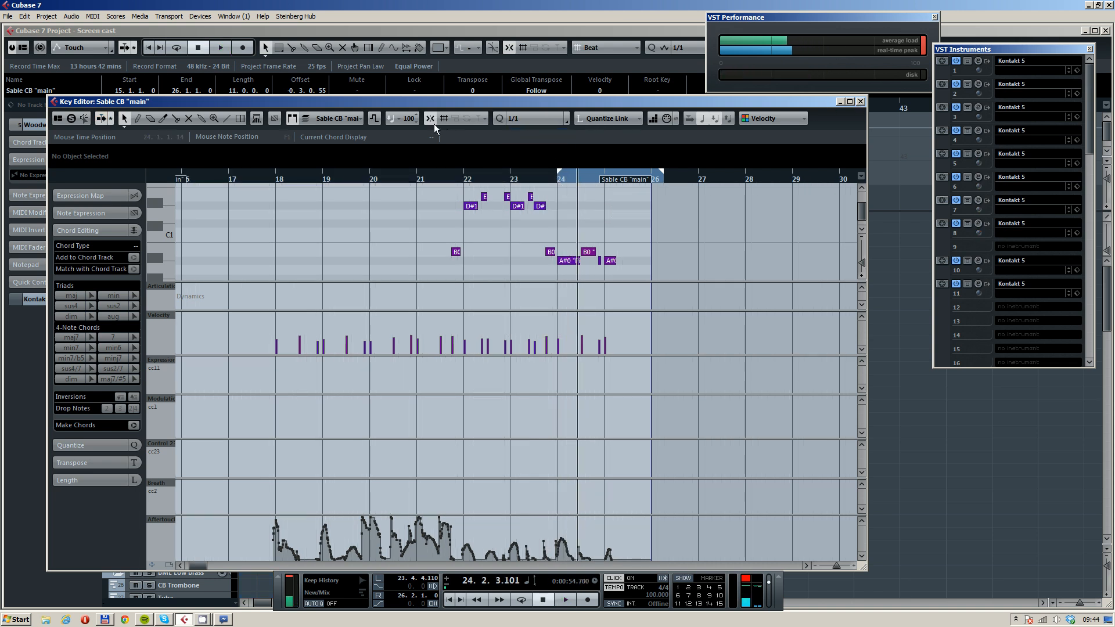
ctrl+click(558, 179)
click(861, 101)
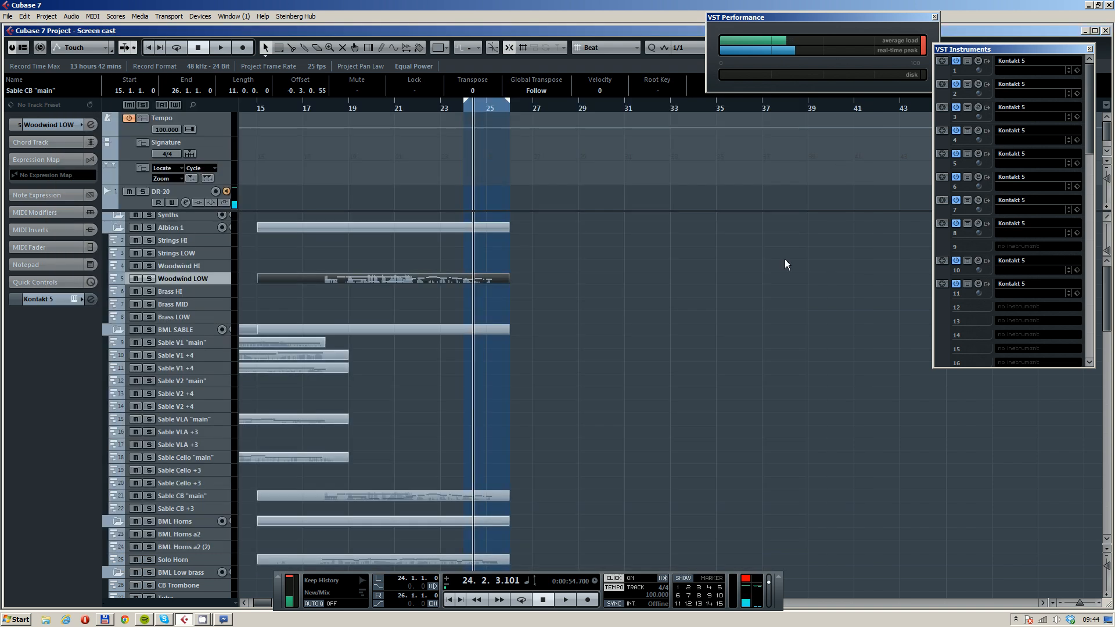
Move the project cursor to 23.4.1.0 and select the three Sable V2 tracks
click(462, 114)
scroll(256, 360, down, 3)
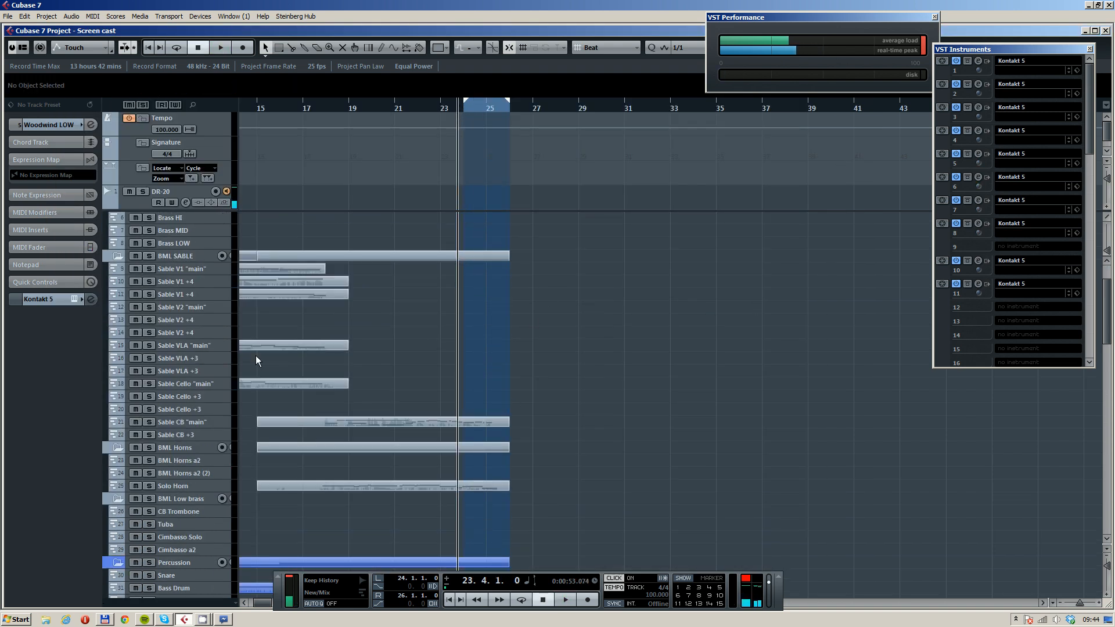
click(212, 307)
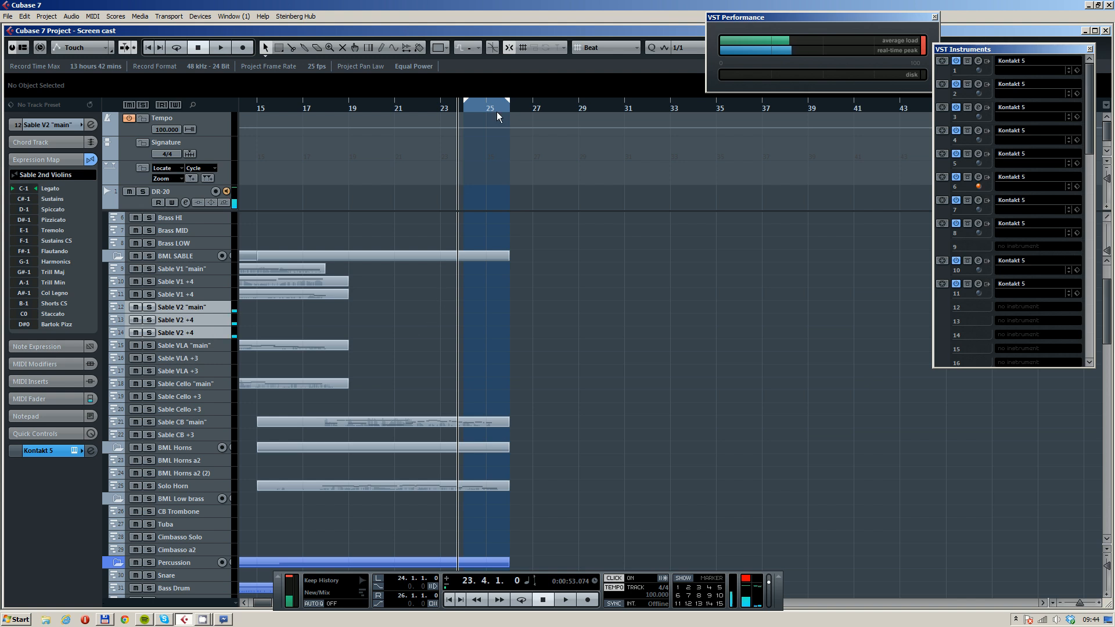
Try recording a second violin tremolo take on the three Sable V2 tracks from bar 21, and discard it
key(KP_Multiply)
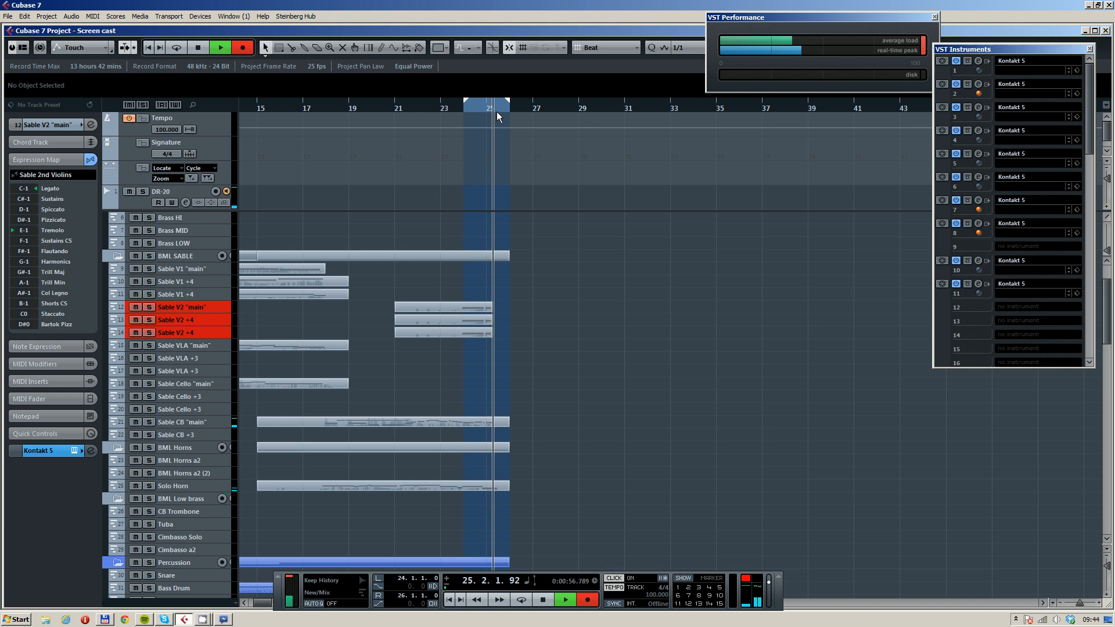
key(space)
key(Delete)
Record the second violin tremolo on the three Sable V2 tracks from bar 23 and play it back with the lower two parts selected
click(441, 107)
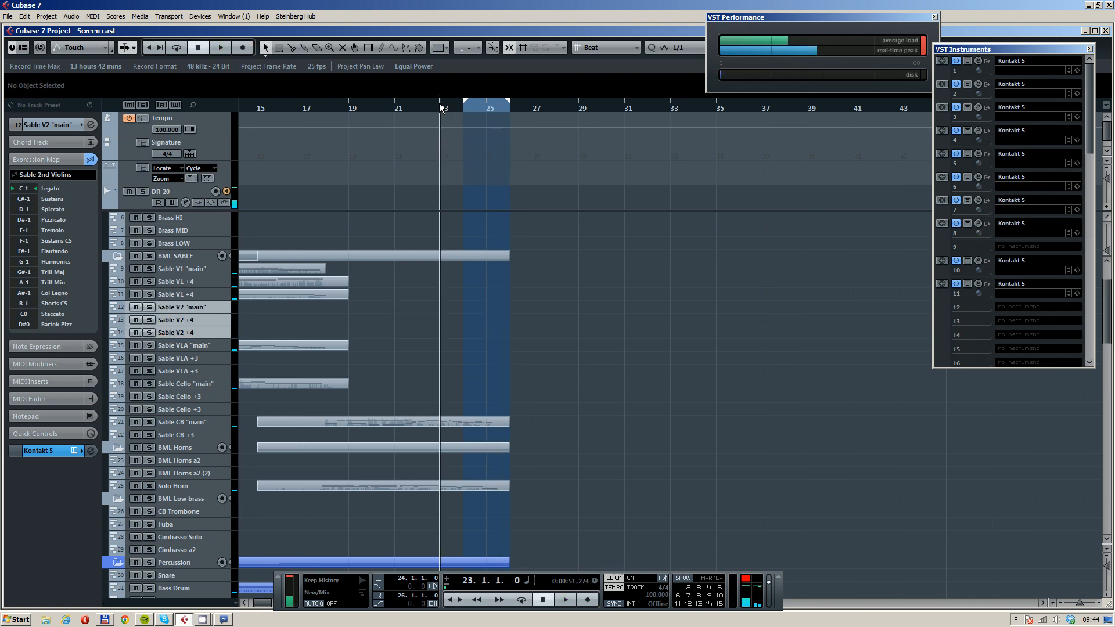
key(KP_Multiply)
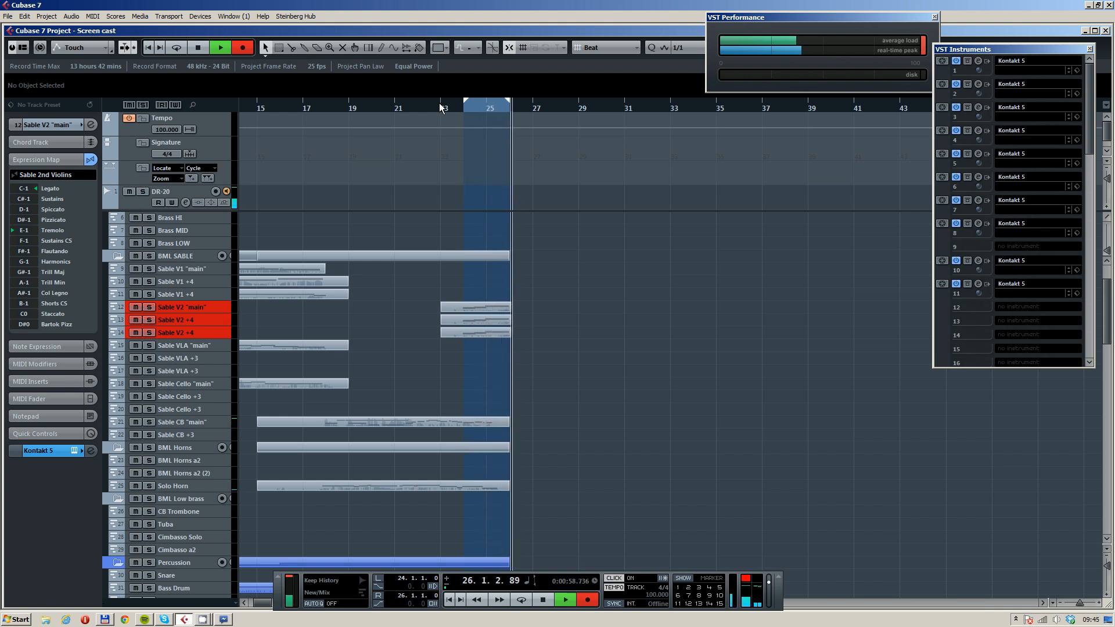
key(space)
key(space)
click(545, 320)
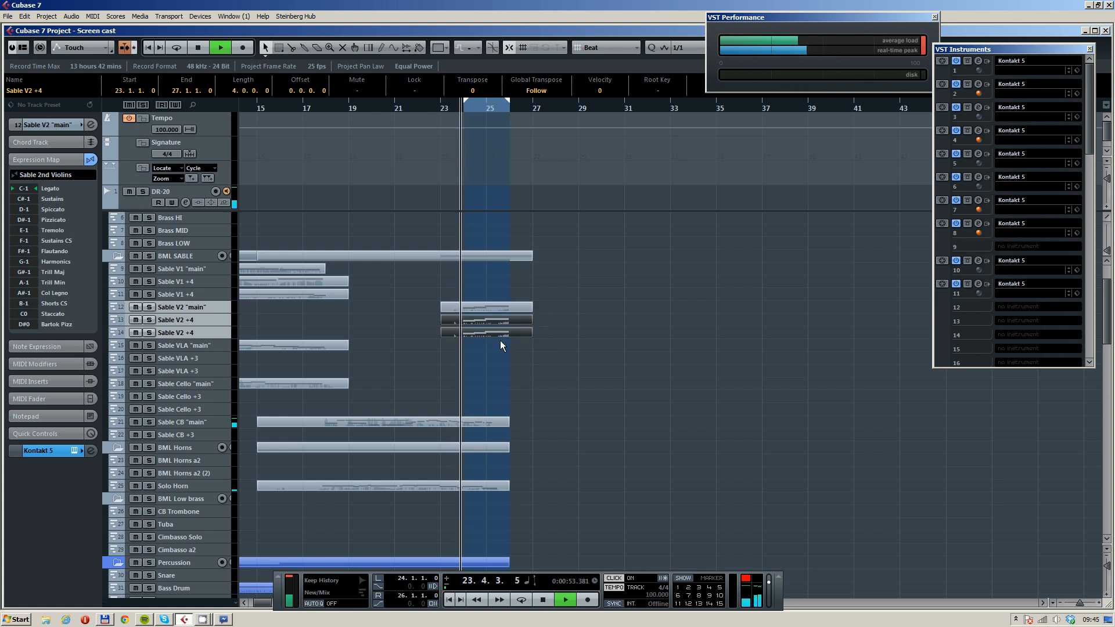
Undo the previous take and record a new tremolo line on the three Sable V2 tracks from bar 23 to about bar 33
key(ctrl+z)
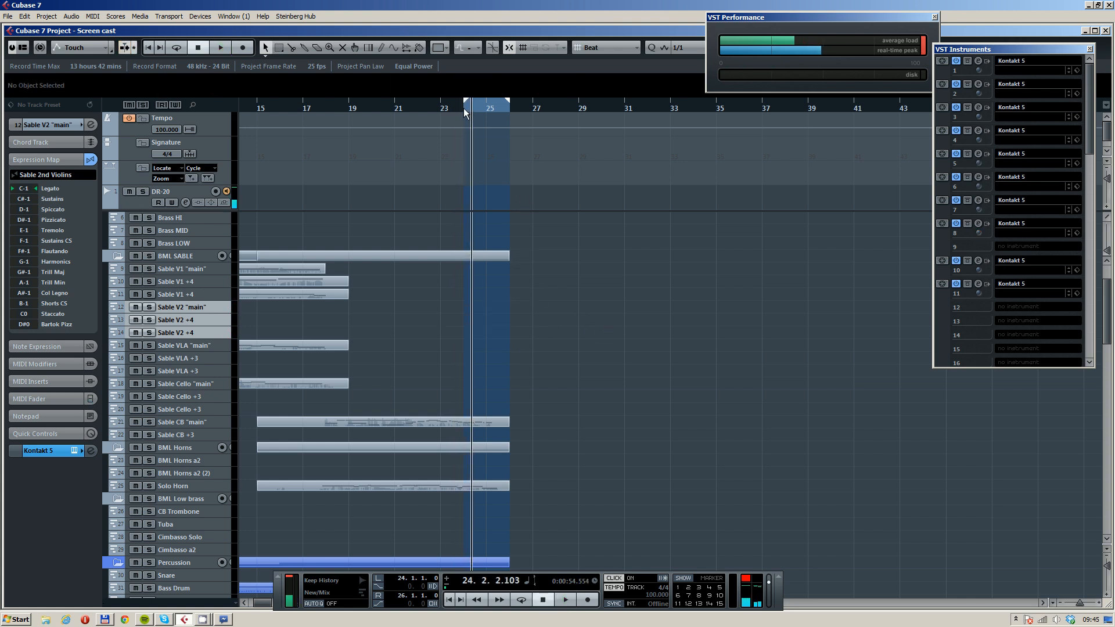
key(KP_Multiply)
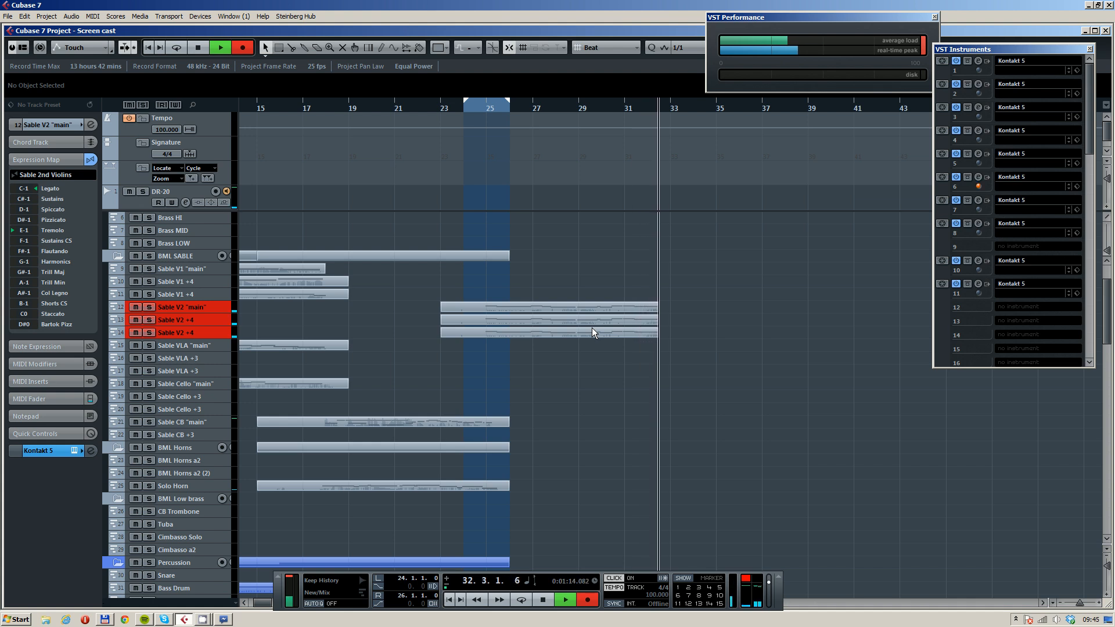
key(space)
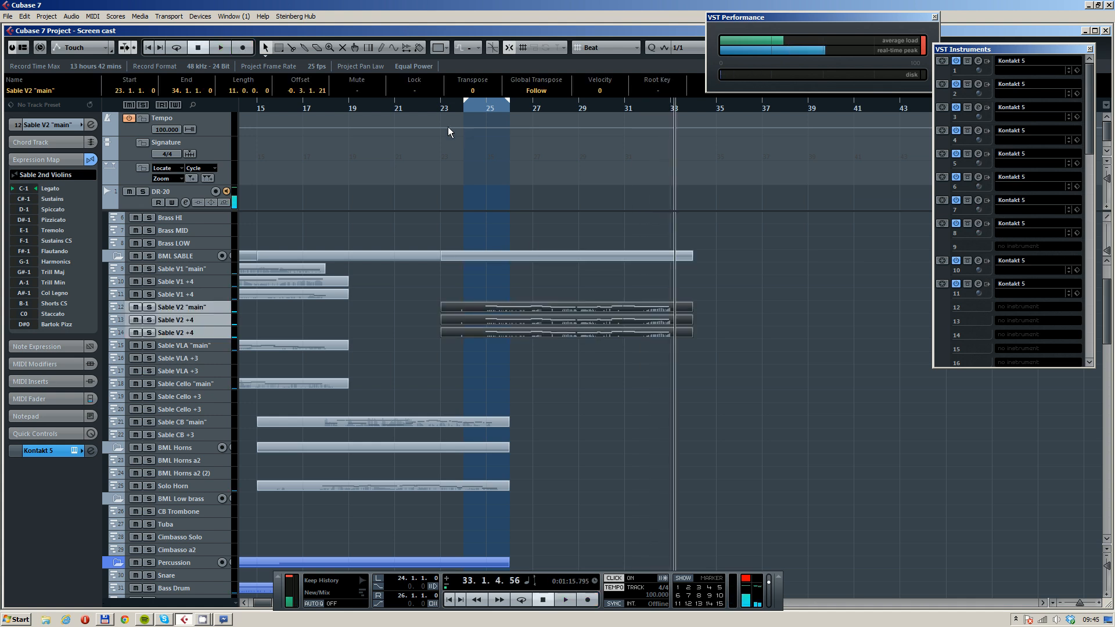
Play back the new Sable V2 take from around bar 25 and review its notes and controller data in the Key Editor
key(space)
click(588, 297)
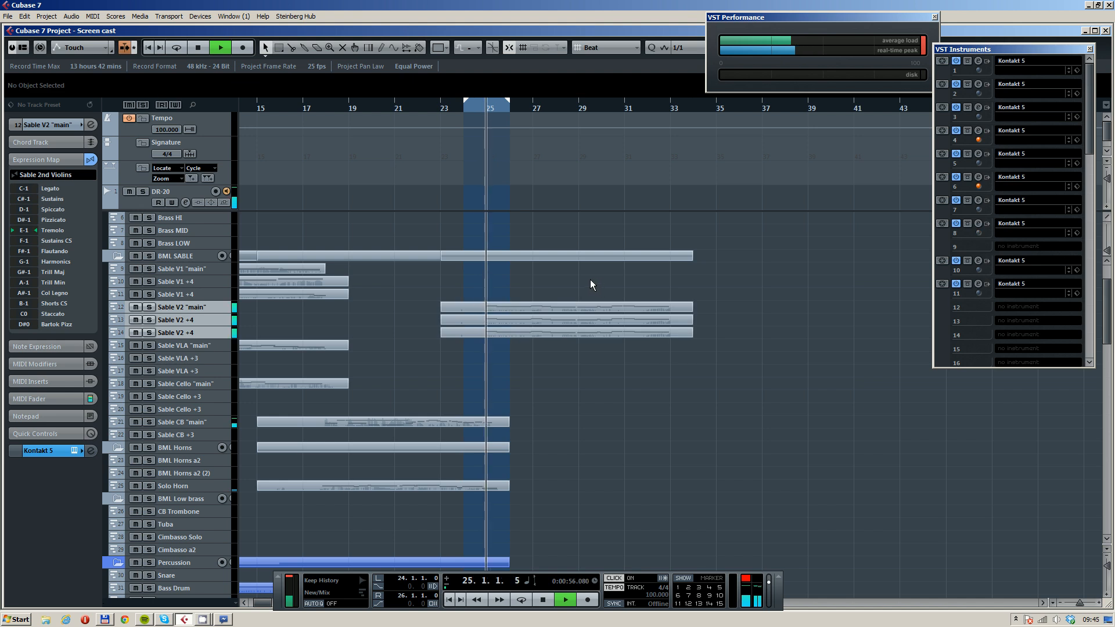
drag(590, 280, 573, 332)
double_click(572, 332)
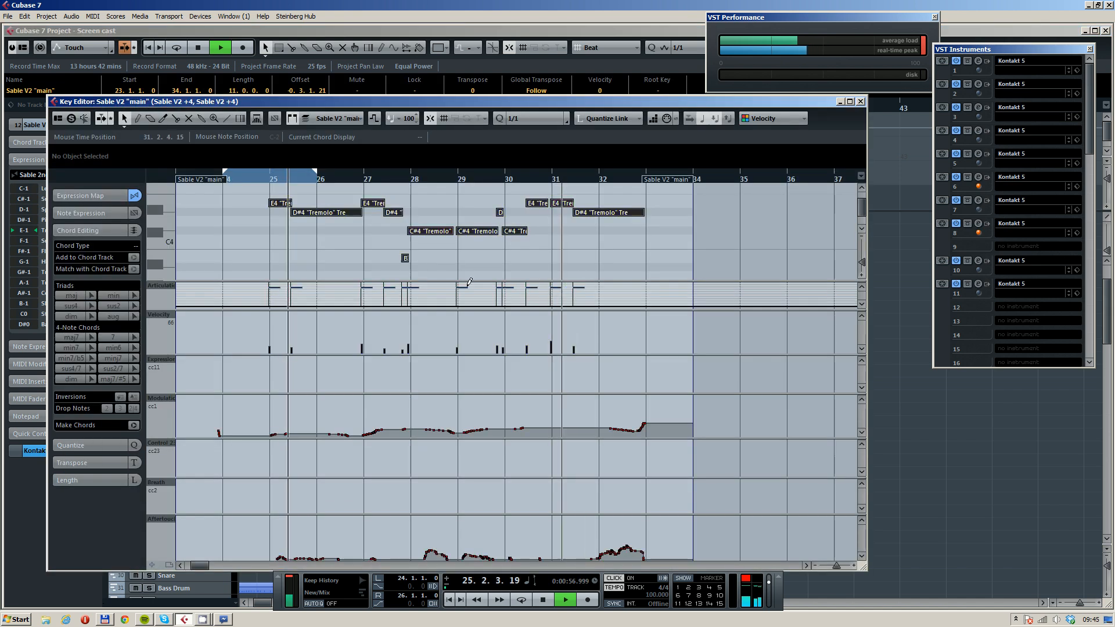
click(281, 204)
click(257, 179)
key(Return)
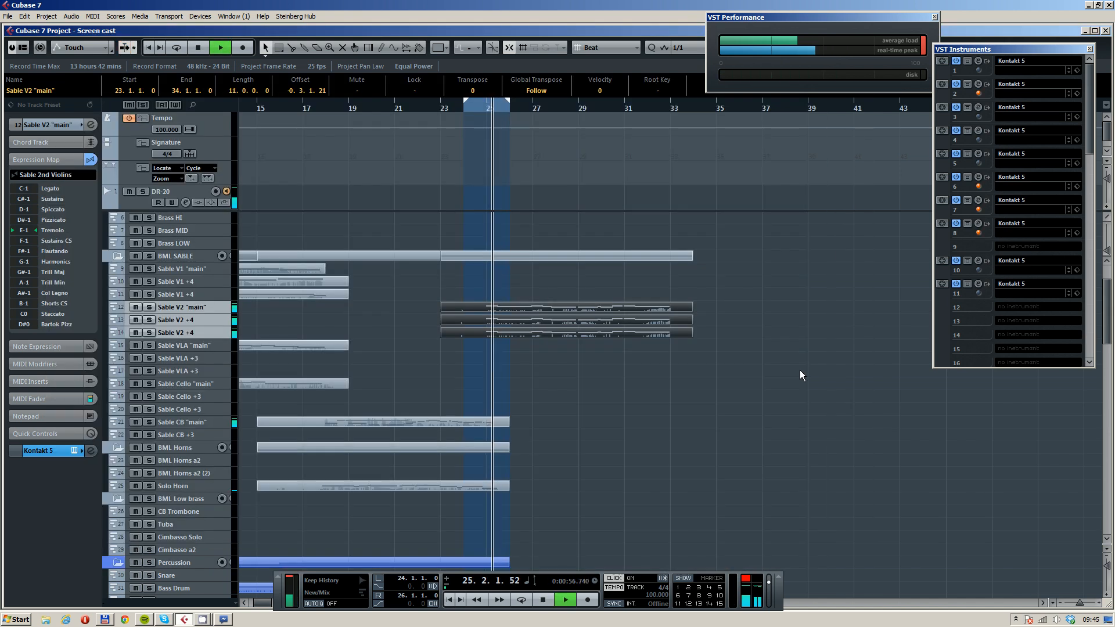
Reopen the three new Sable V2 parts in the Key Editor and select all their notes for checking during playback
click(800, 374)
scroll(580, 349, up, 4)
drag(537, 290, 535, 329)
double_click(535, 329)
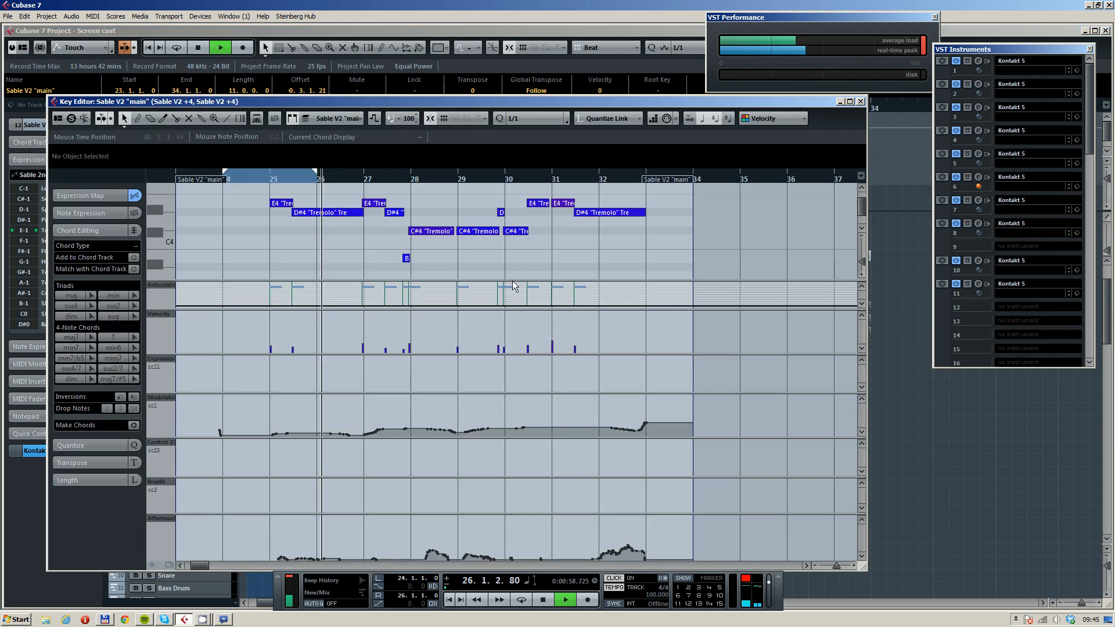
key(ctrl+a)
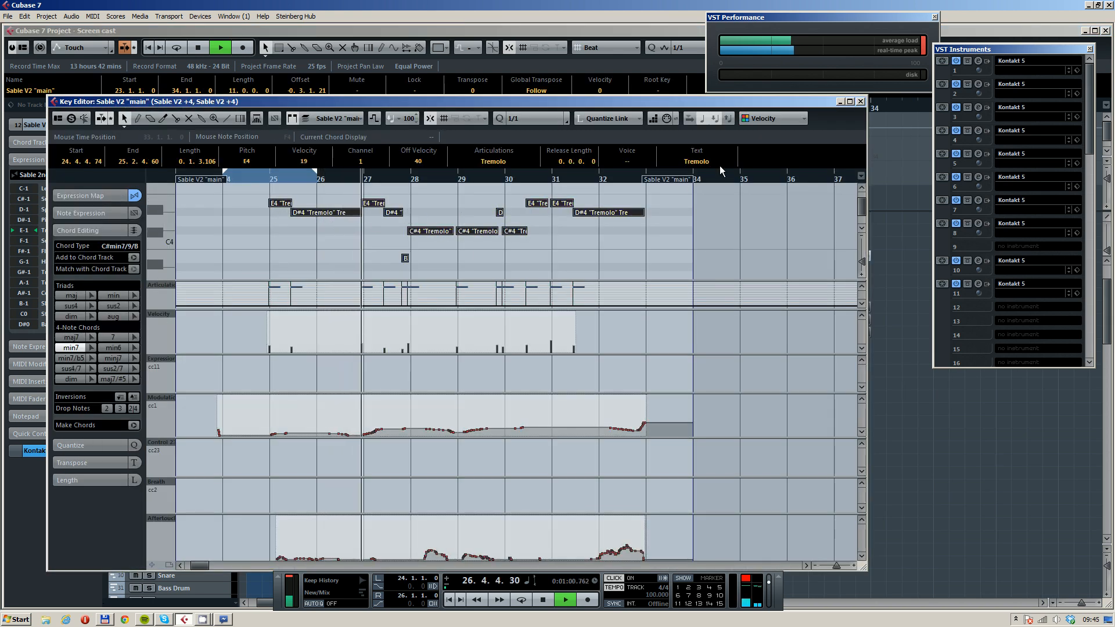
key(Return)
Set the playhead just before bar 24 and show the Sable V2 "main" notes in the in-place editor as a reference
click(197, 267)
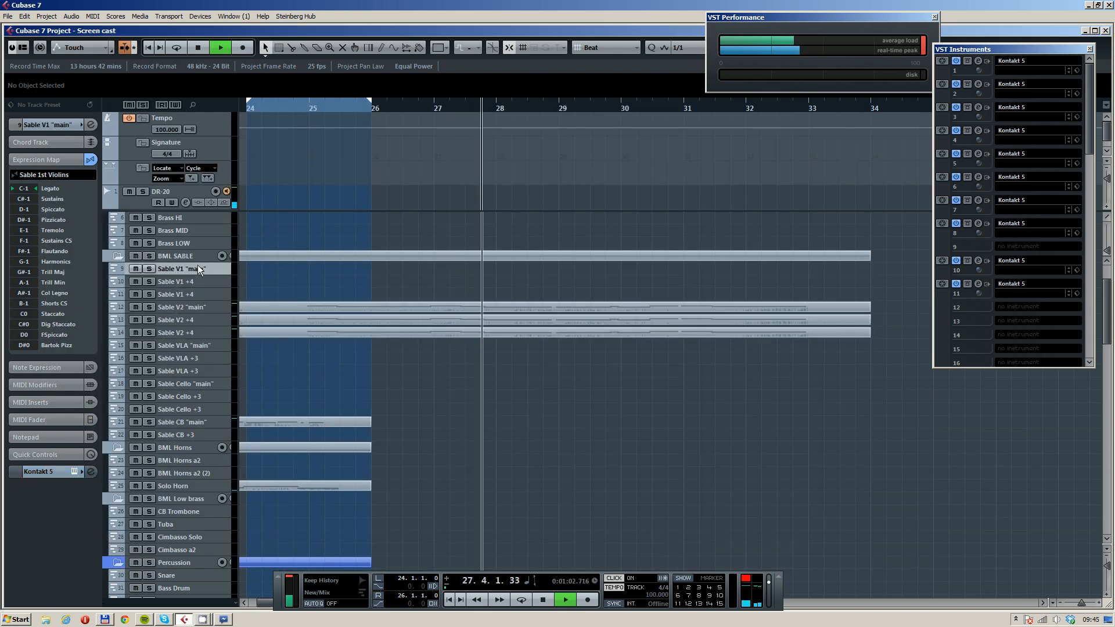
shift+click(196, 294)
mouse_move(280, 107)
mouse_down()
mouse_move(262, 109)
mouse_move(299, 116)
mouse_up()
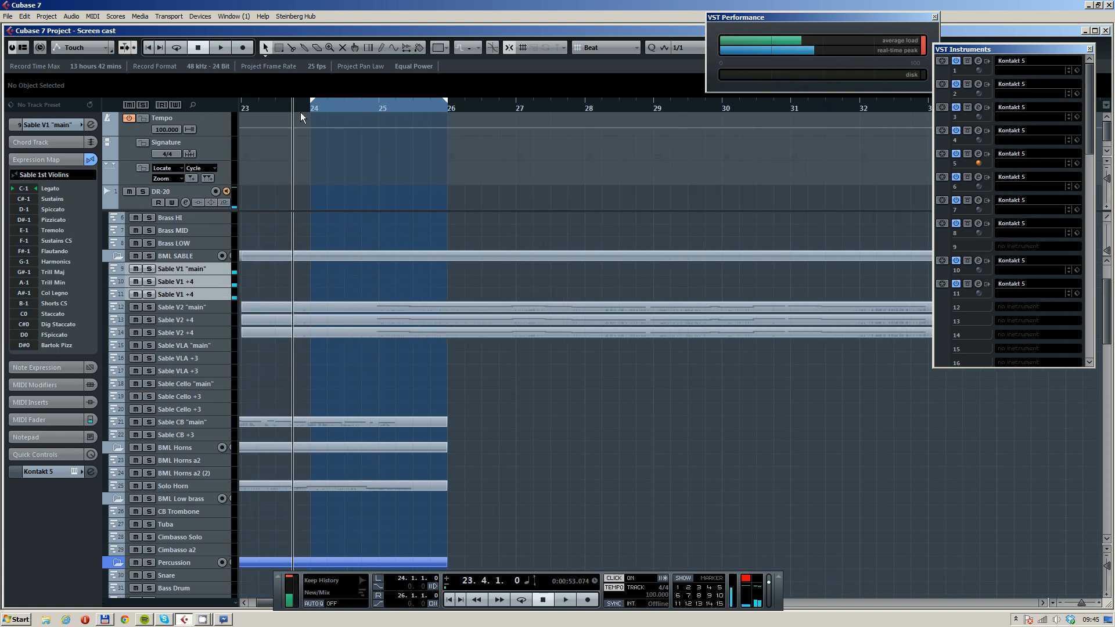
click(197, 307)
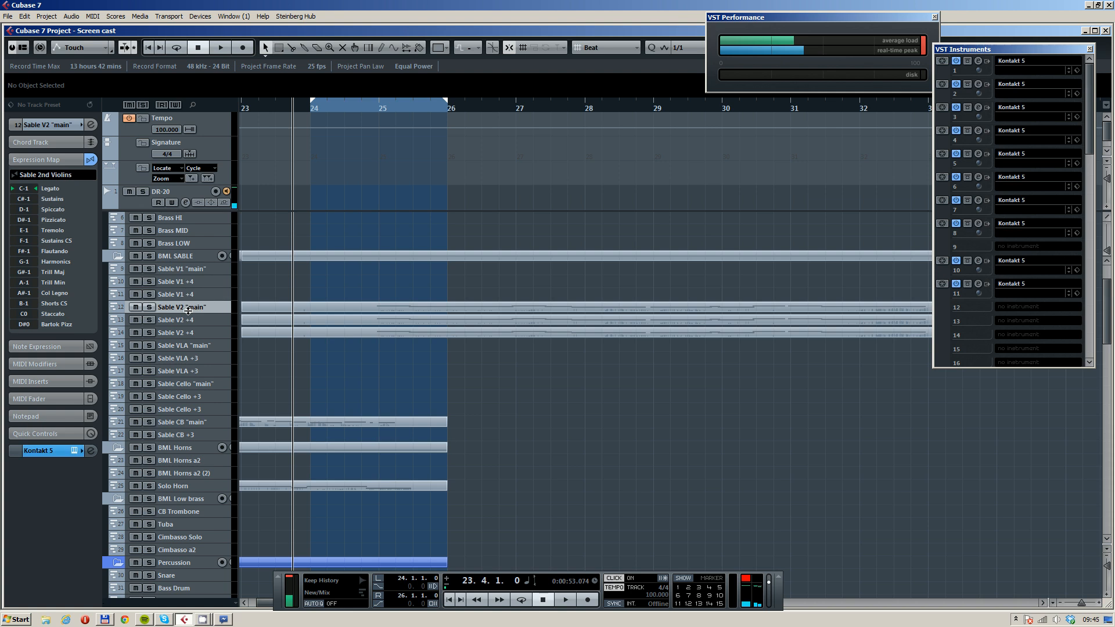
click(175, 330)
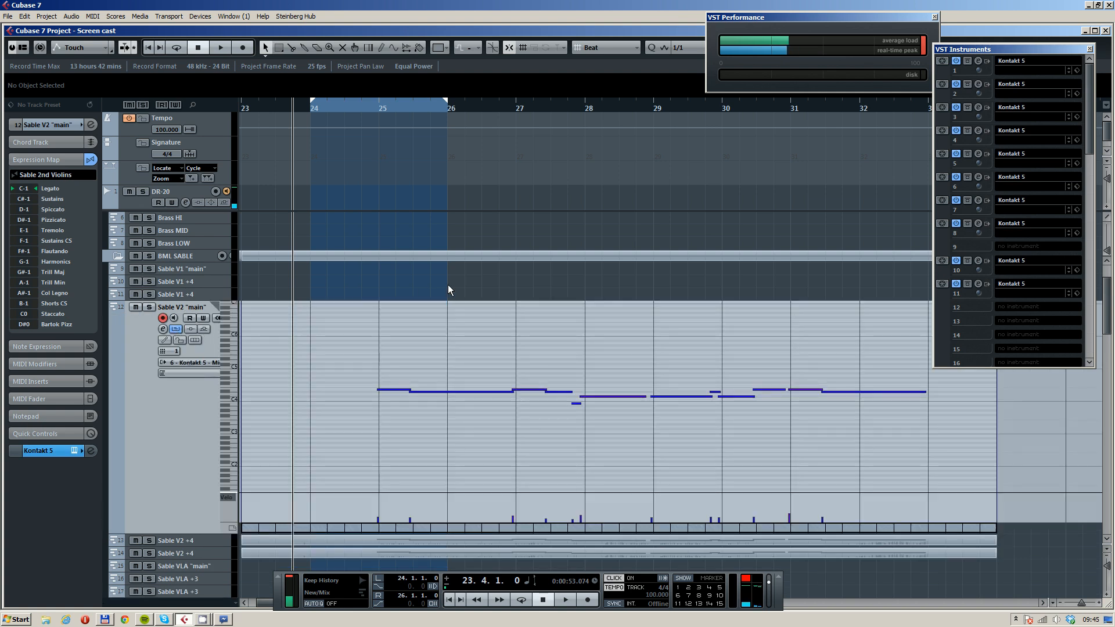
Record a legato line on the three Sable V1 tracks from bar 23 to about bar 33
click(201, 270)
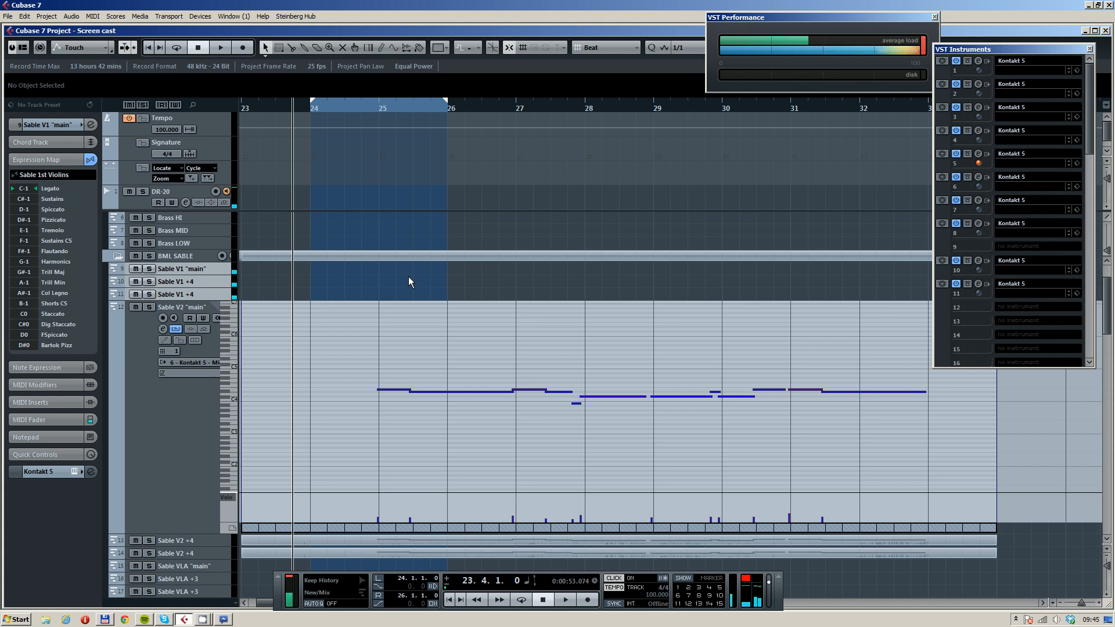
key(KP_Subtract)
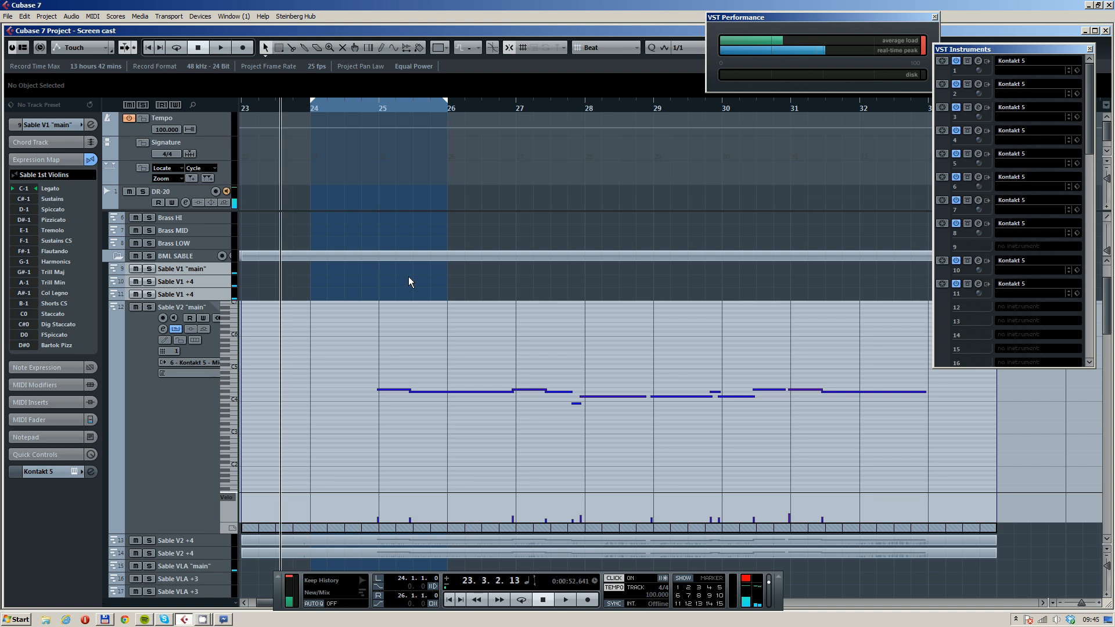
key(KP_Multiply)
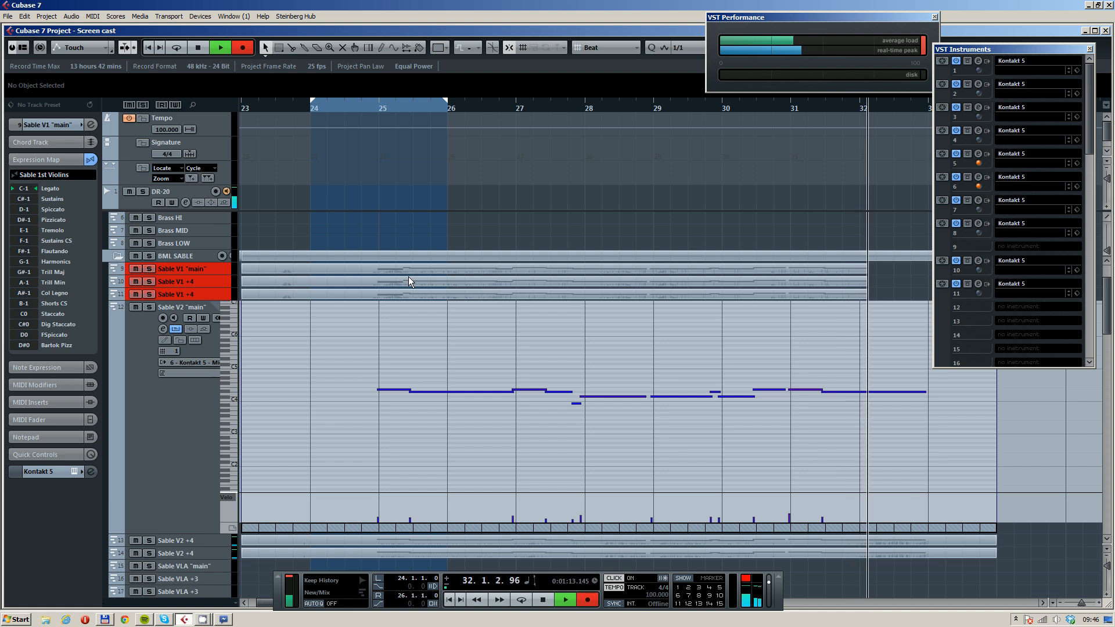
key(space)
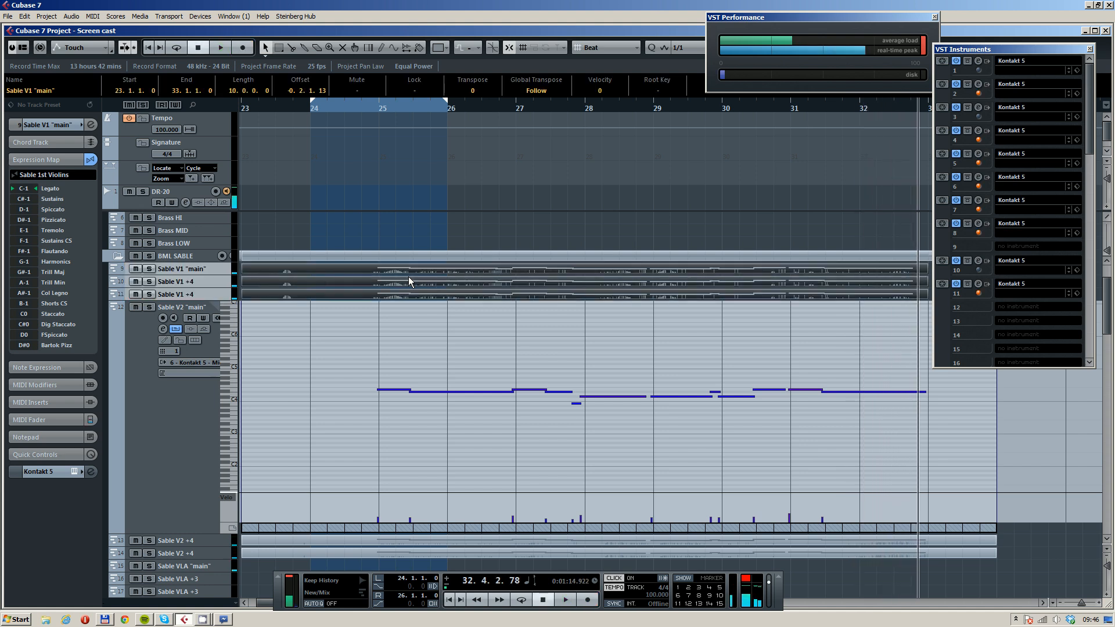
Delete the stray F4 note after bar 31 from the new Sable V1 parts in the Key Editor and play back the passage
double_click(871, 295)
click(553, 179)
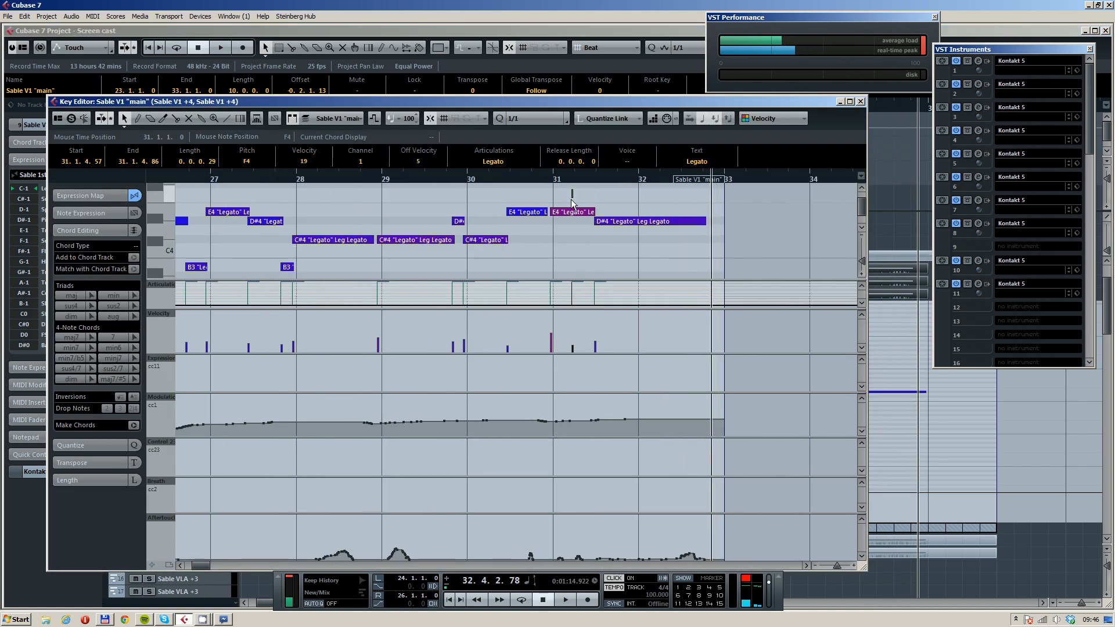
key(space)
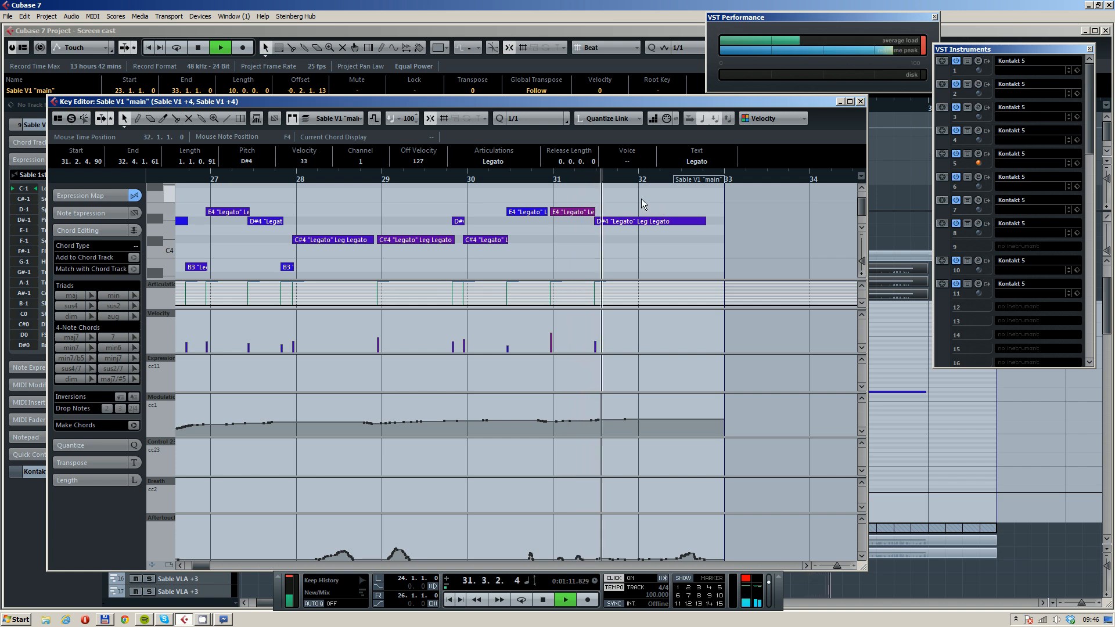
scroll(599, 192, up, 1)
click(861, 102)
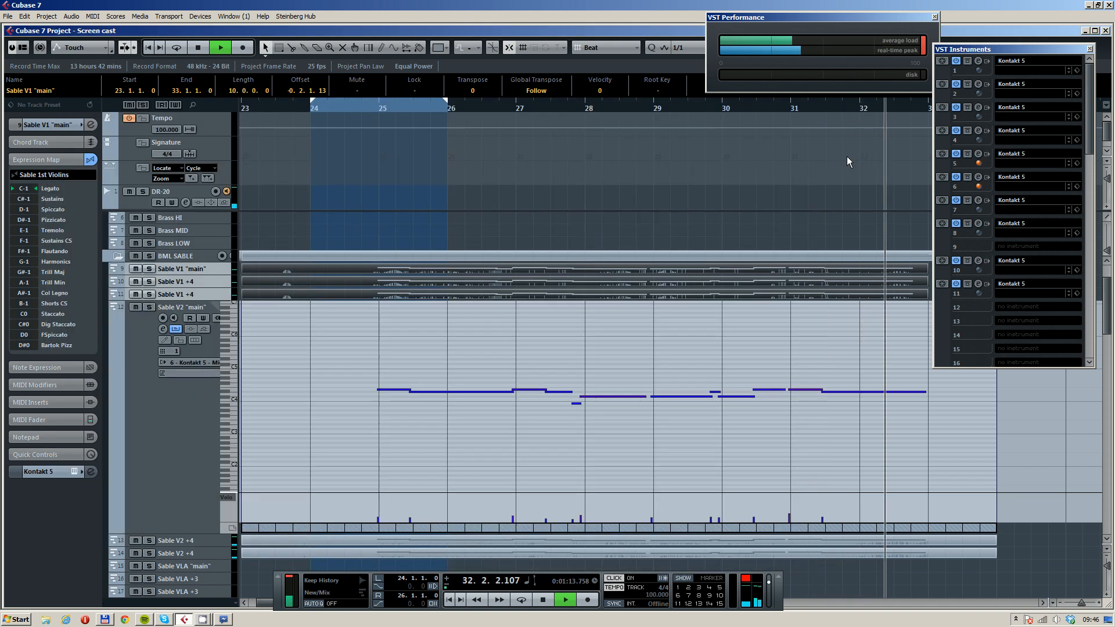
click(604, 352)
key(space)
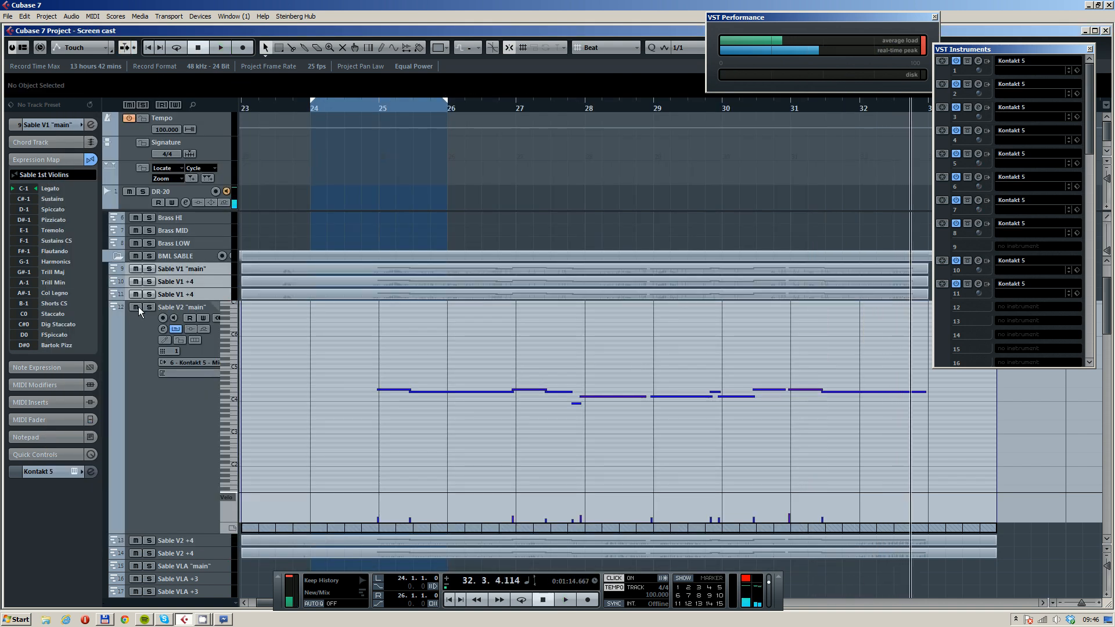
Scale down the modulation (CC1) curve of the new Sable V2 "main" part in the Key Editor and stop playback
double_click(616, 378)
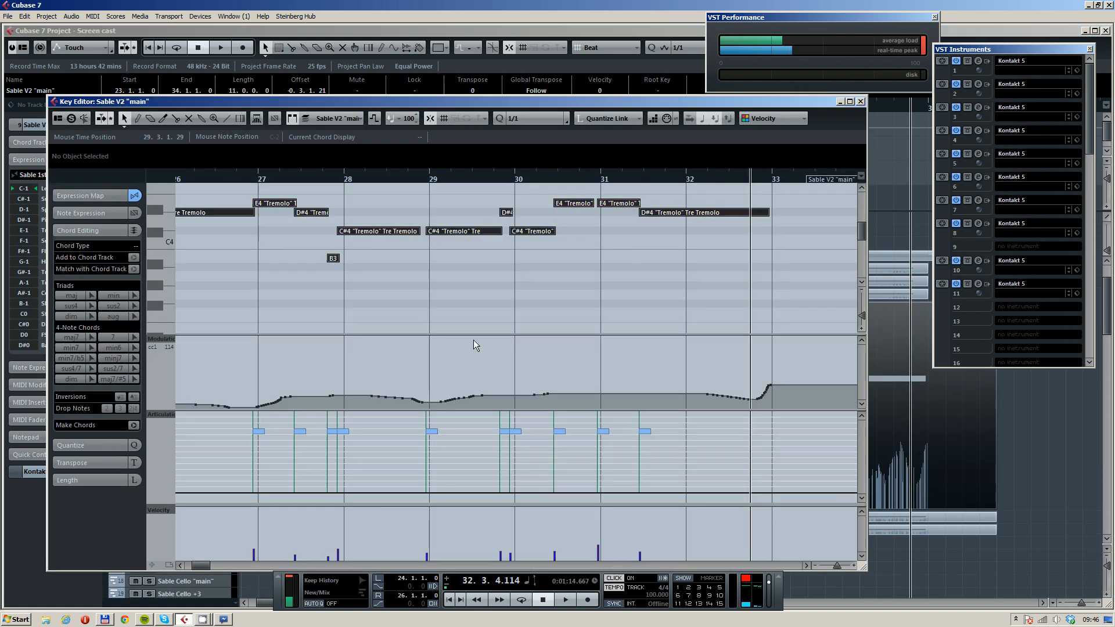
drag(400, 341, 403, 341)
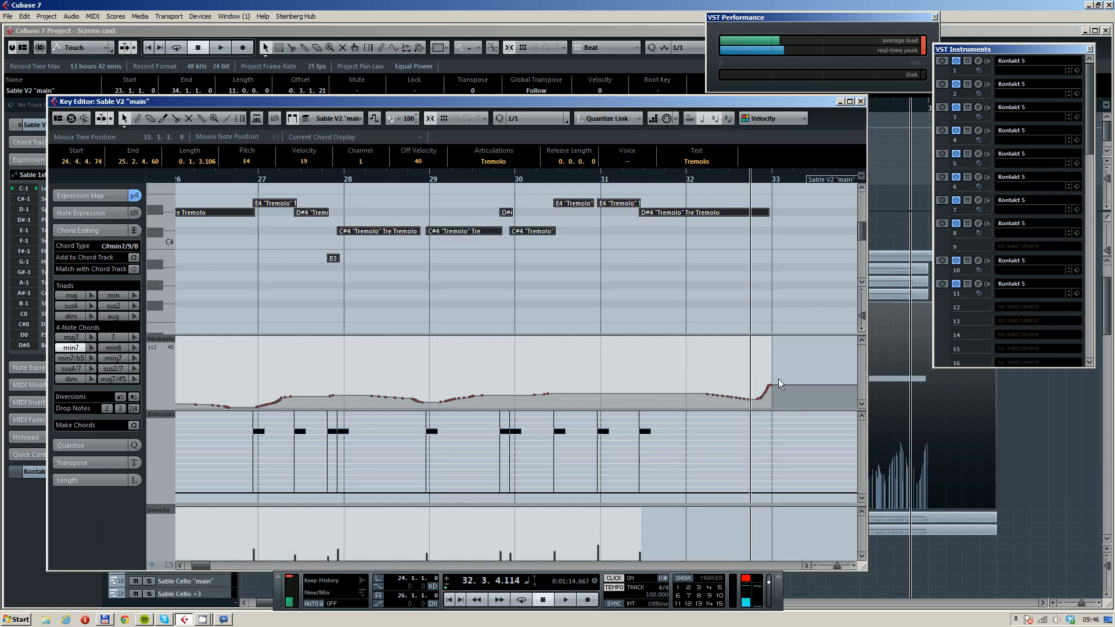
drag(766, 378, 753, 389)
drag(382, 339, 383, 369)
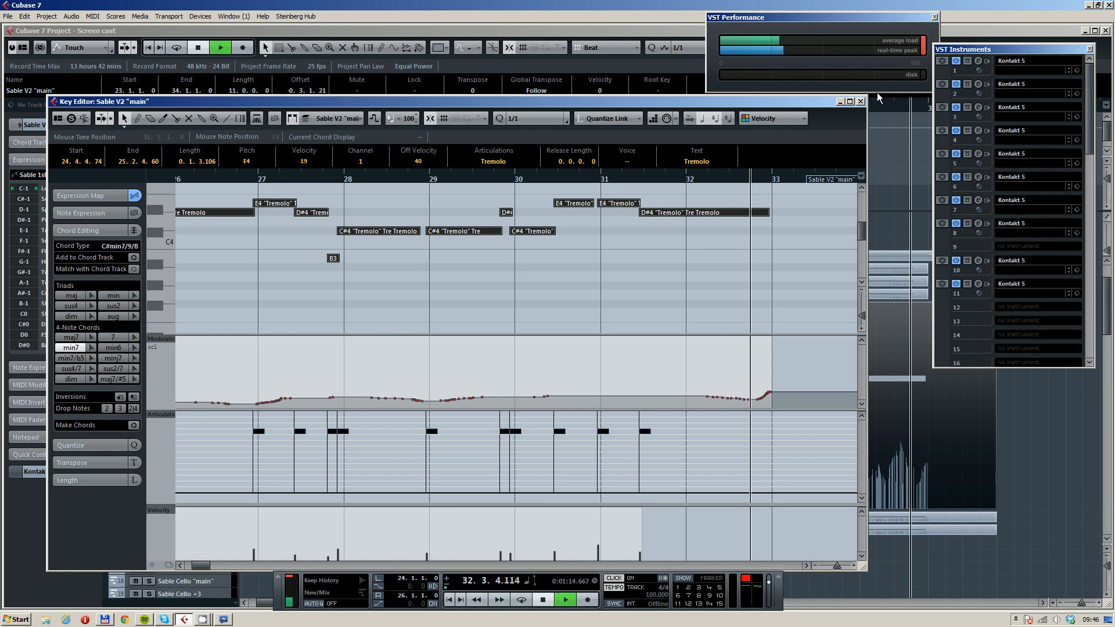
click(861, 102)
scroll(598, 354, down, 2)
click(543, 599)
Open the two new Sable V2 +4 parts in the Key Editor and scale their modulation (CC1) curve down to near zero
click(539, 518)
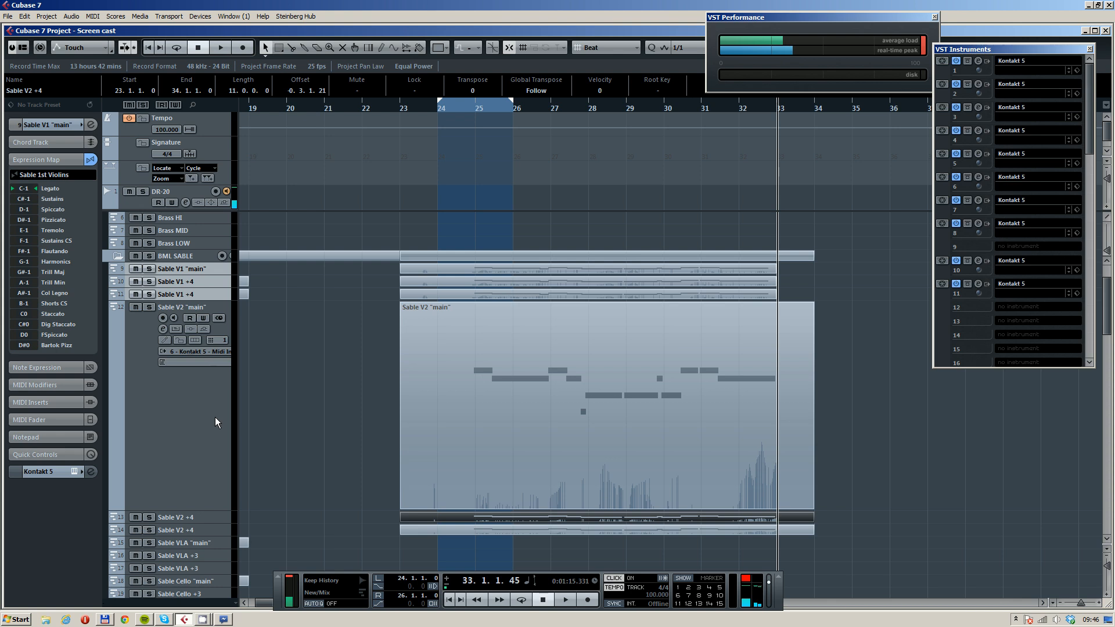
double_click(507, 398)
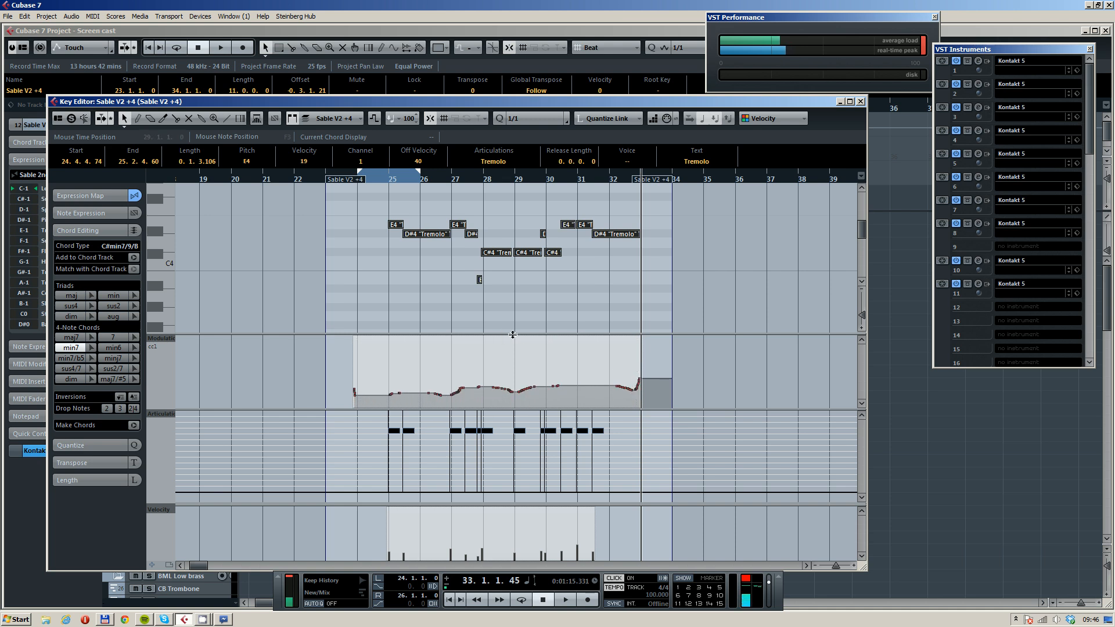
drag(502, 347, 501, 354)
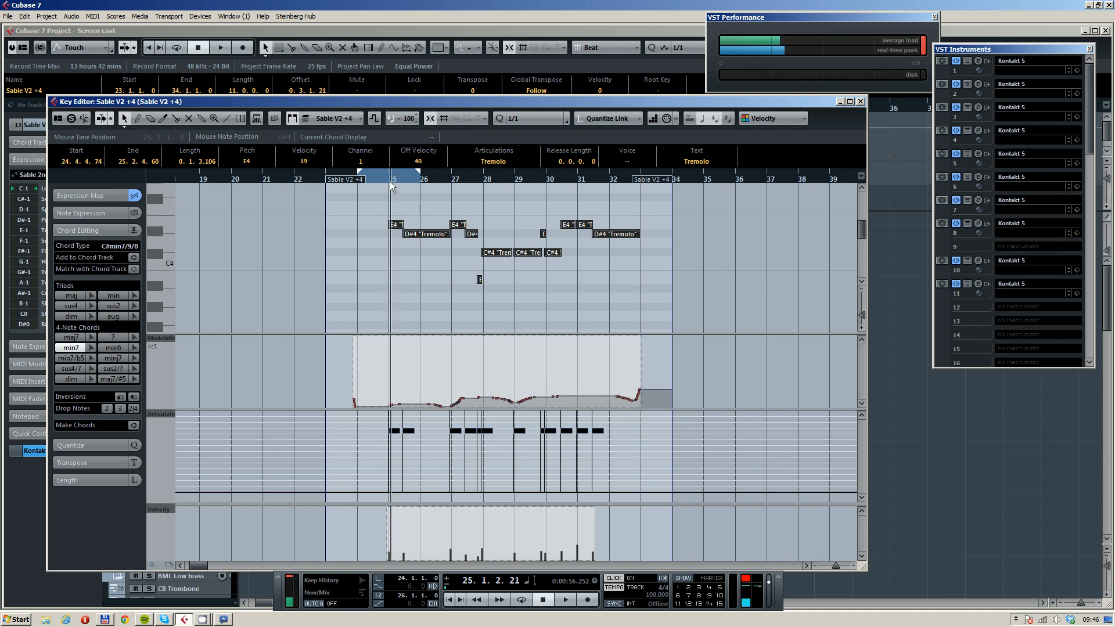
key(space)
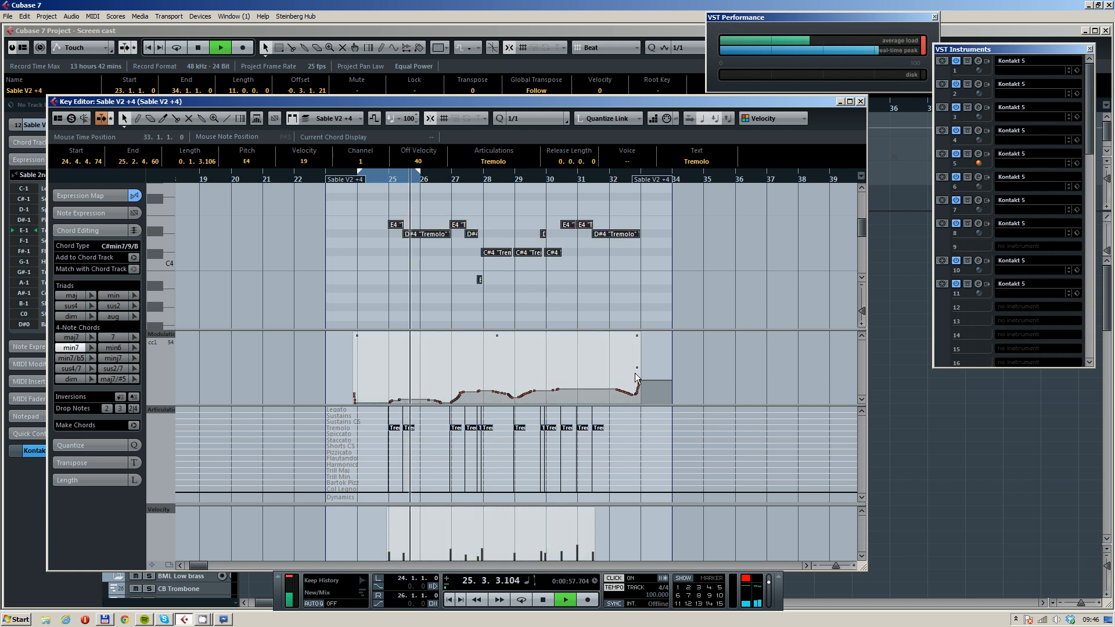
drag(640, 381, 640, 385)
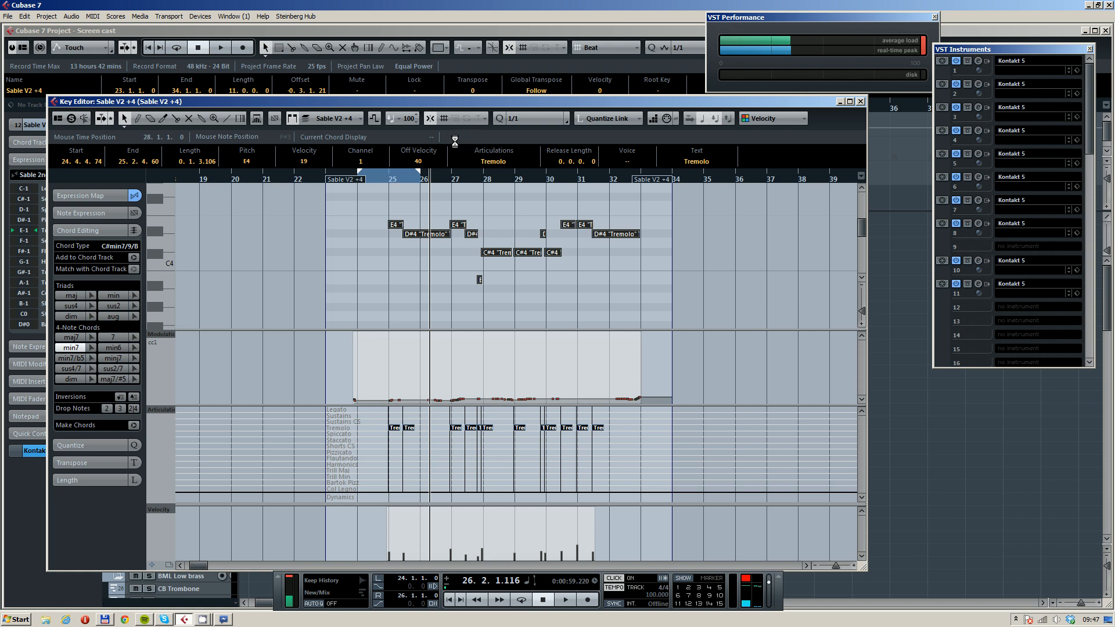
Play the passage from about bar 25, turn off the metronome click, and close the Key Editor
click(384, 177)
key(space)
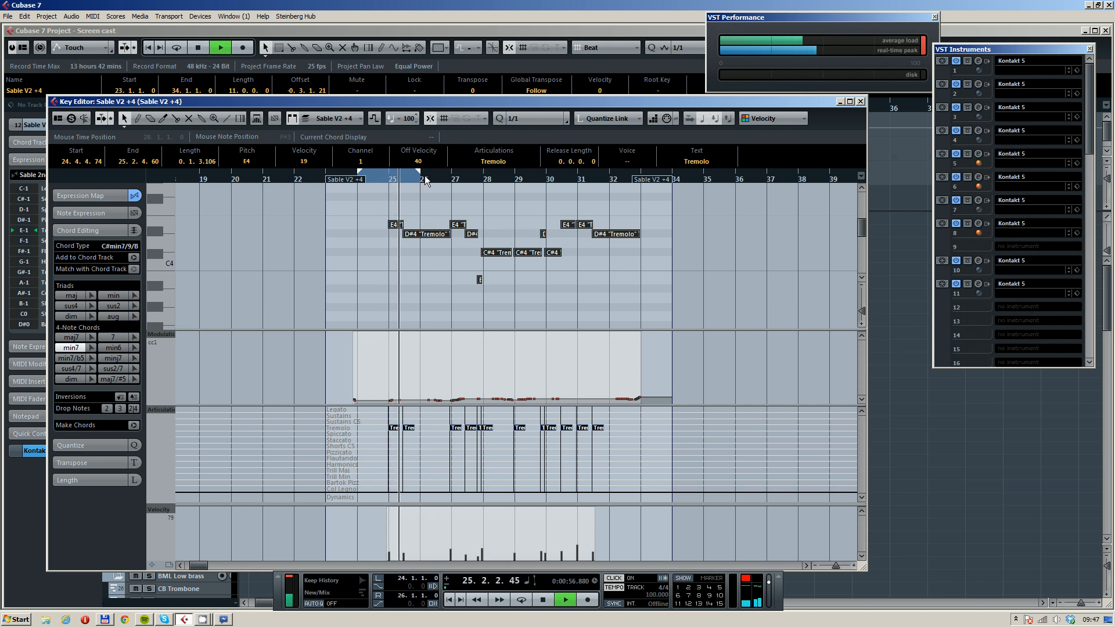
key(c)
key(h)
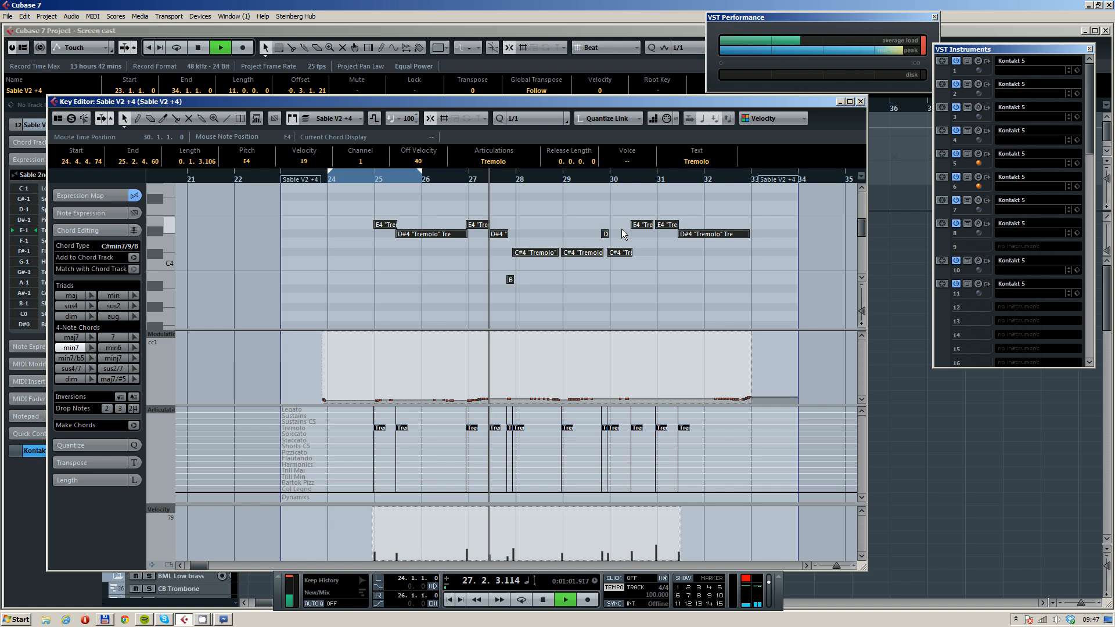
click(861, 101)
click(710, 276)
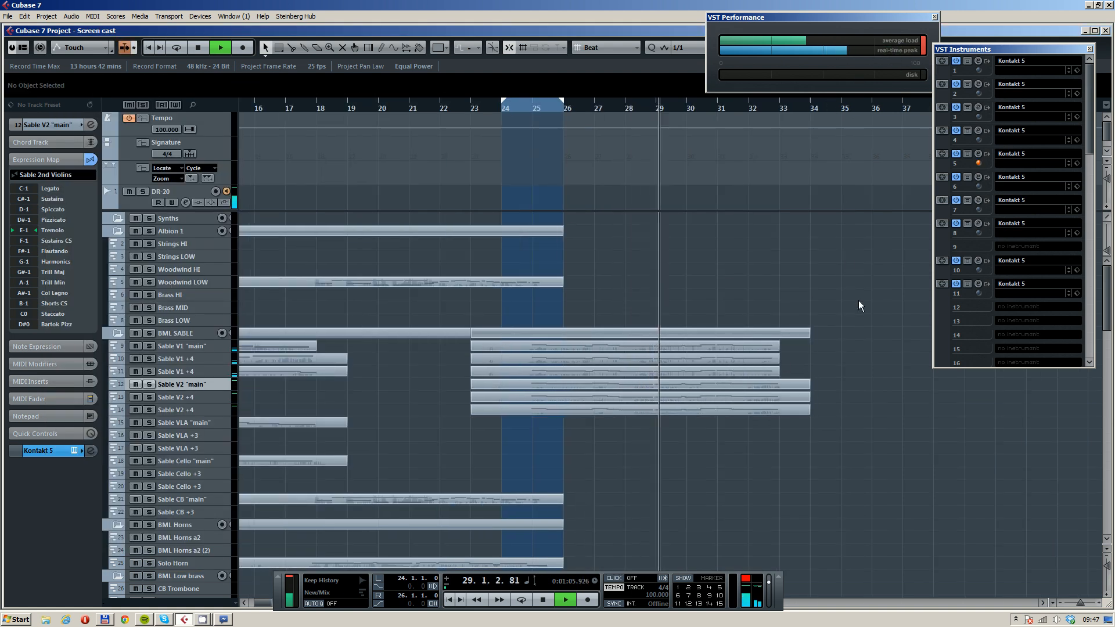
Trim the ends of the three new Sable V2 parts to bar 33
scroll(780, 343, right, 2)
drag(749, 374, 713, 412)
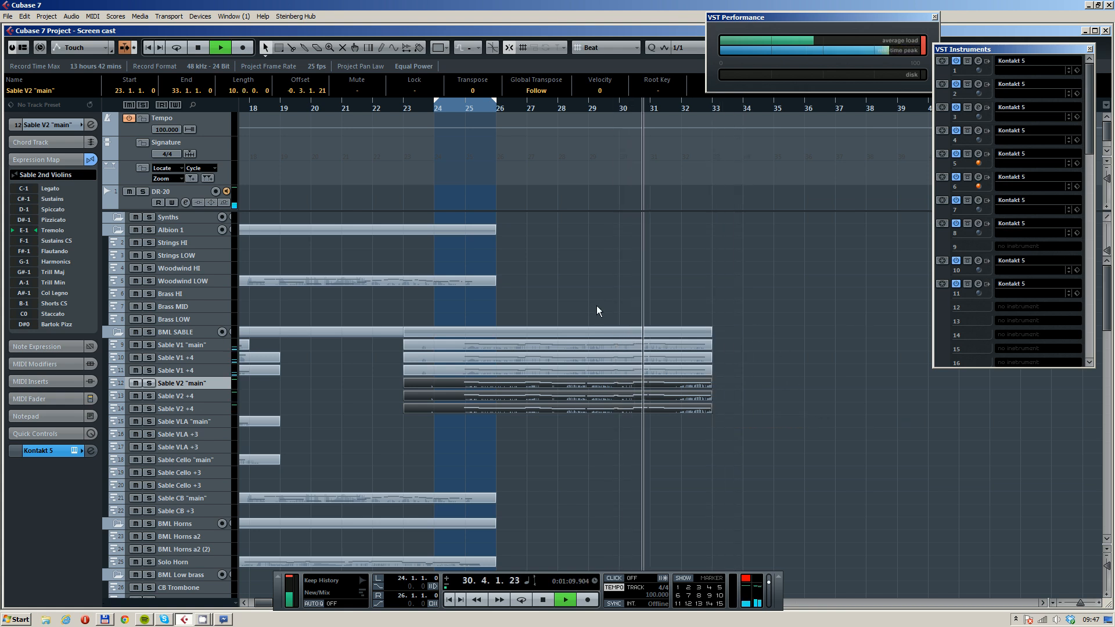
ctrl+scroll(696, 432, down, 1)
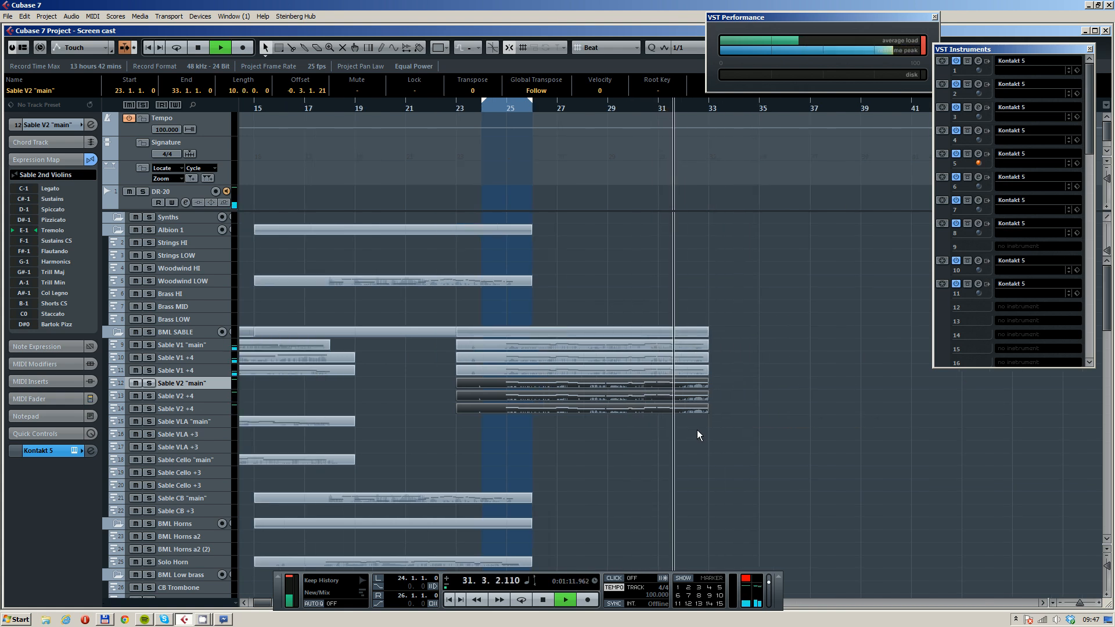
Record a new part on the Sable Cello "main" track from bar 24 to bar 34, then return to bar 24
click(492, 109)
key(space)
scroll(406, 357, down, 4)
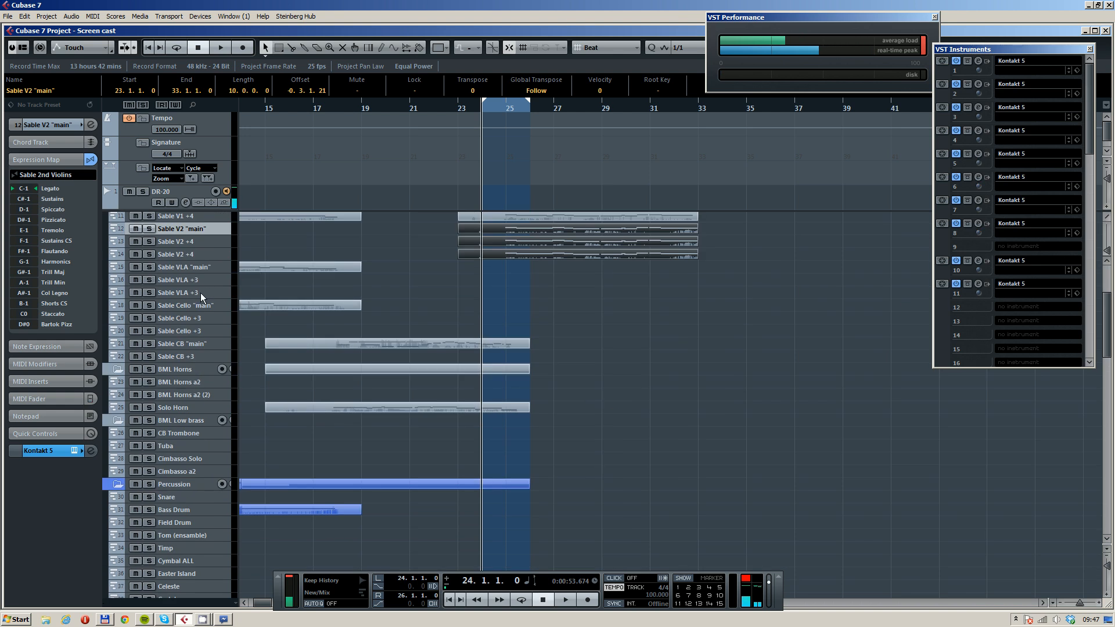
click(204, 330)
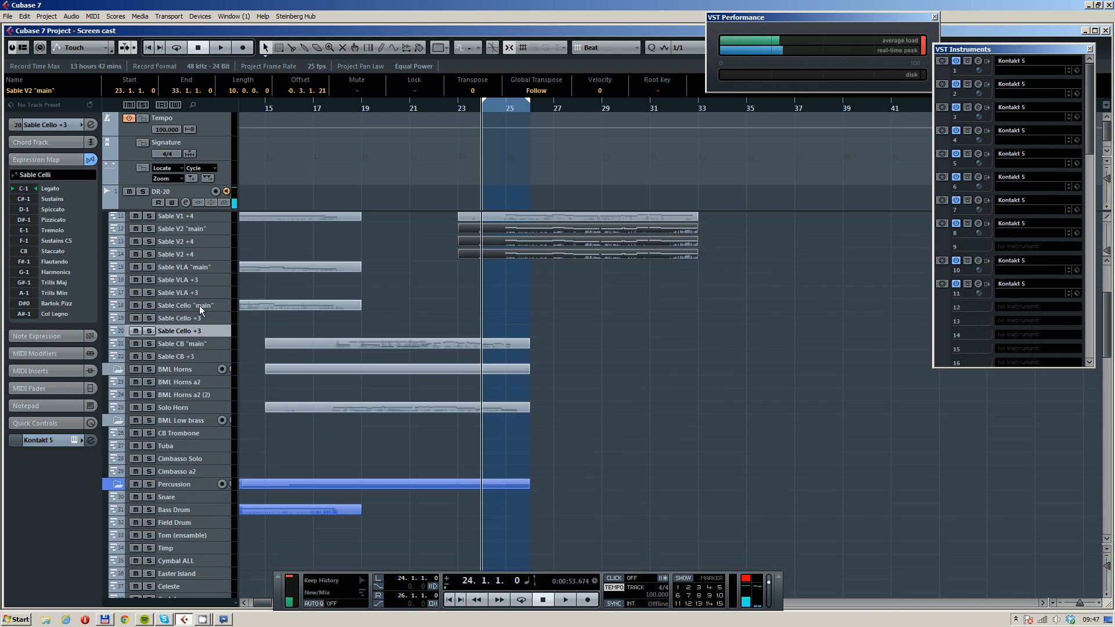
click(200, 306)
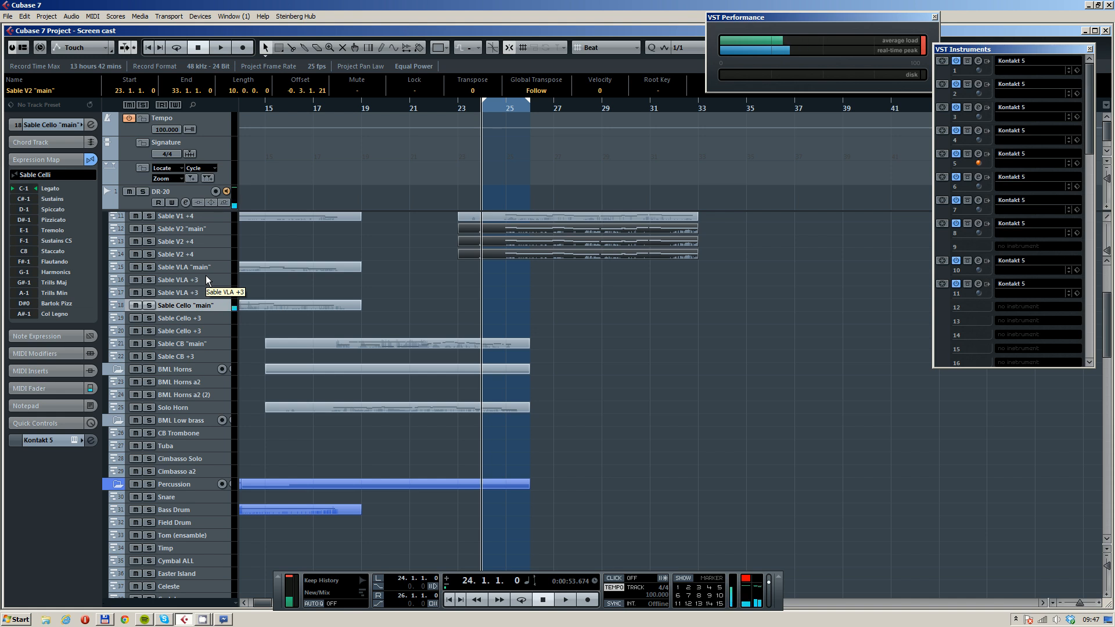
key(KP_Multiply)
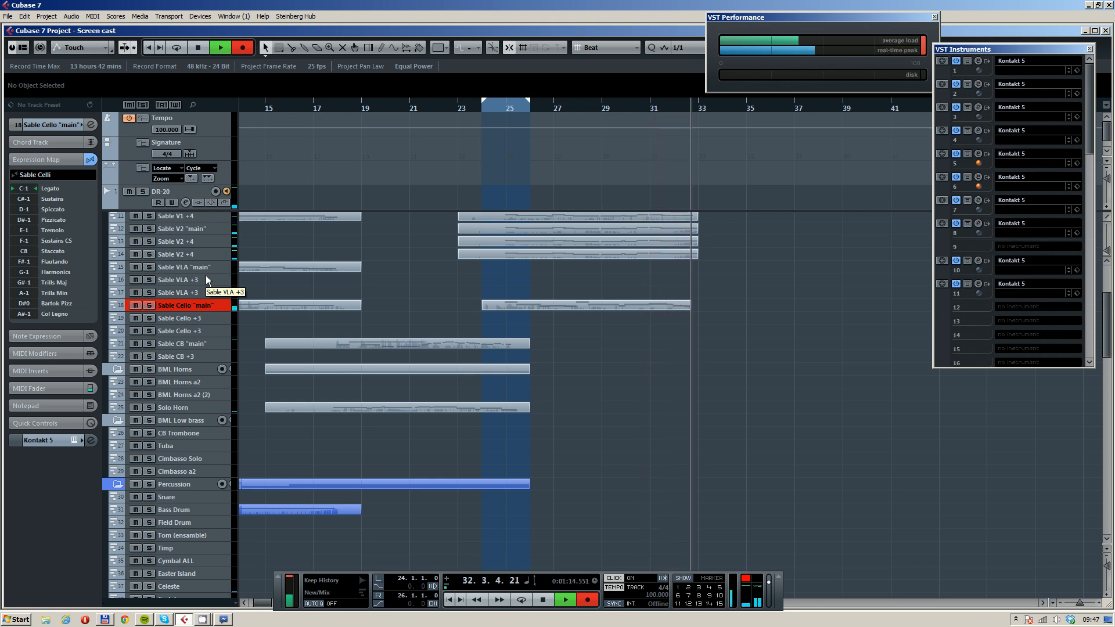
key(space)
key(KP_1)
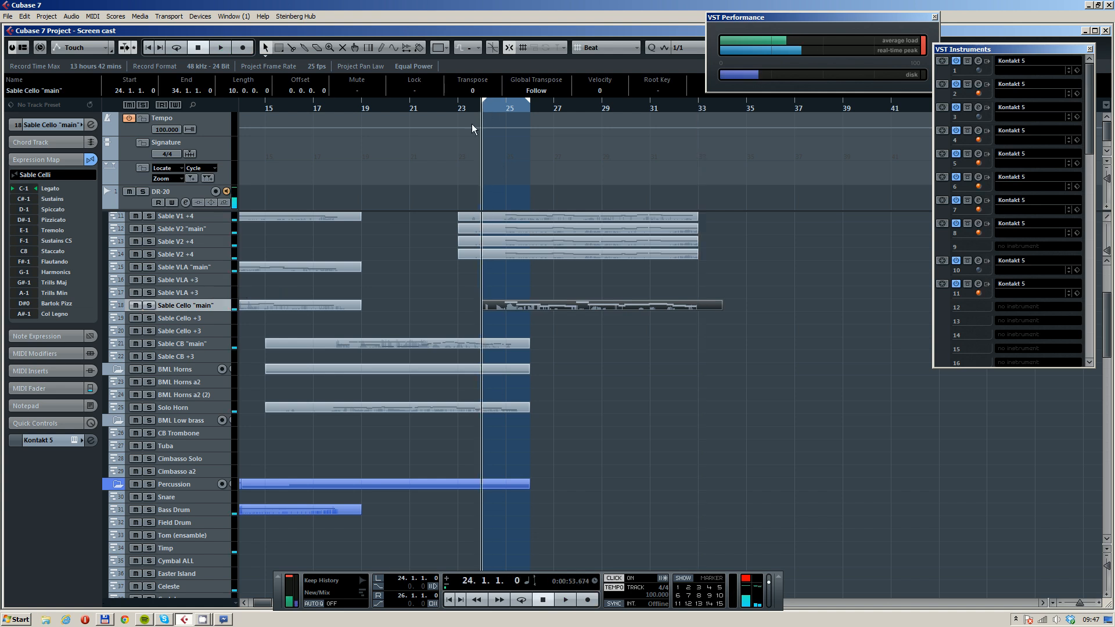
Record a bass part on the Sable CB +3 track, starting at bar 24
click(201, 343)
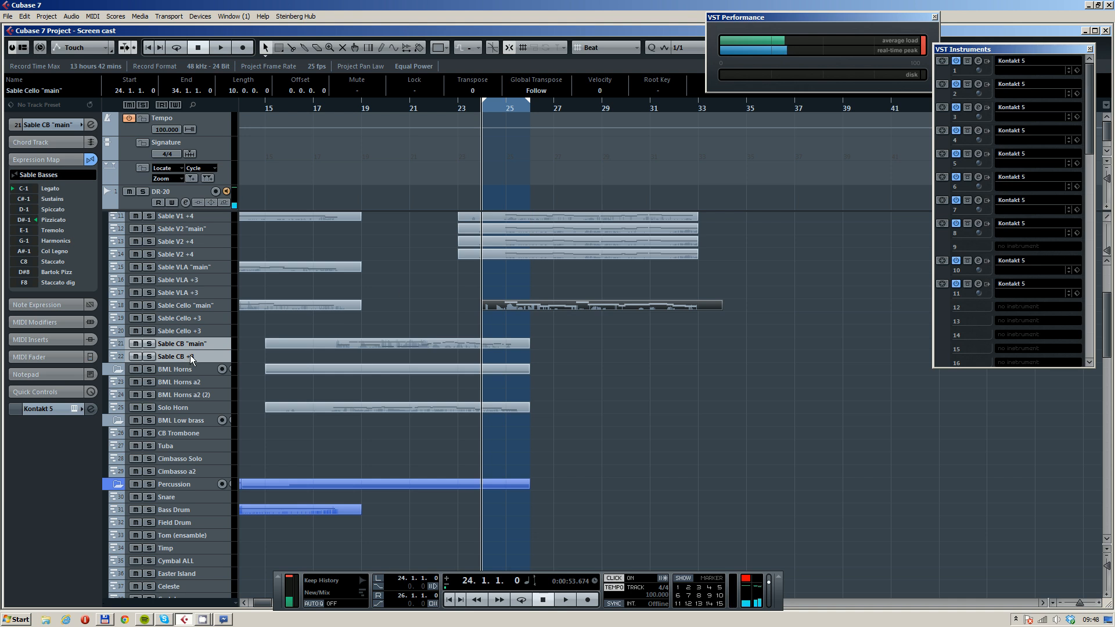
key(KP_Multiply)
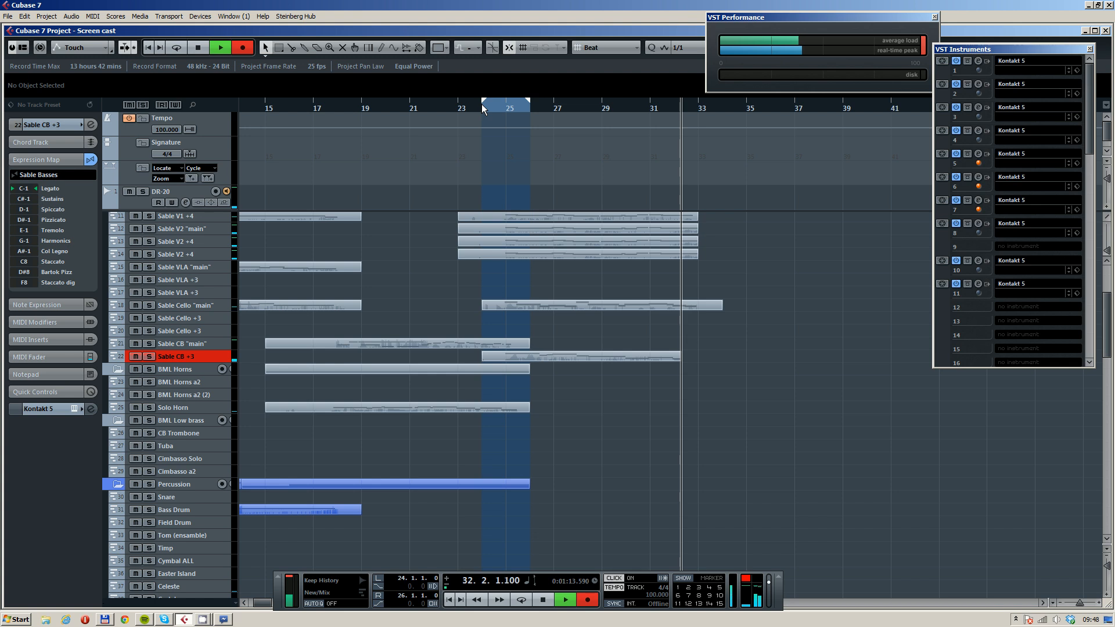
key(space)
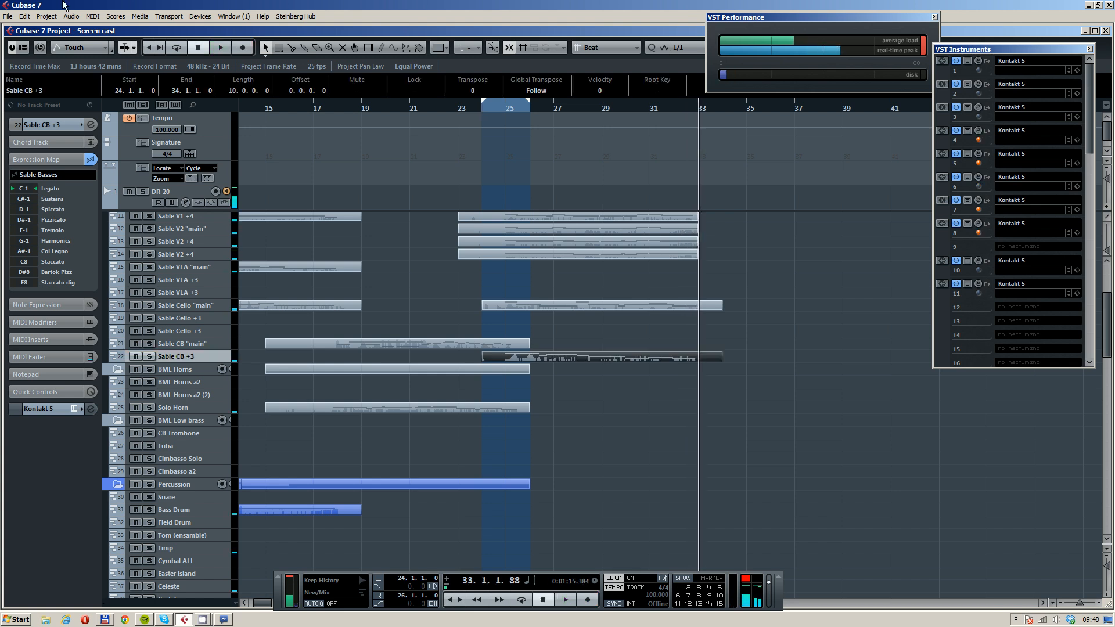
Play from bar 24 and open the new Sable Cello "main" and Sable CB +3 parts together in the Key Editor
click(496, 110)
key(space)
scroll(604, 356, up, 2)
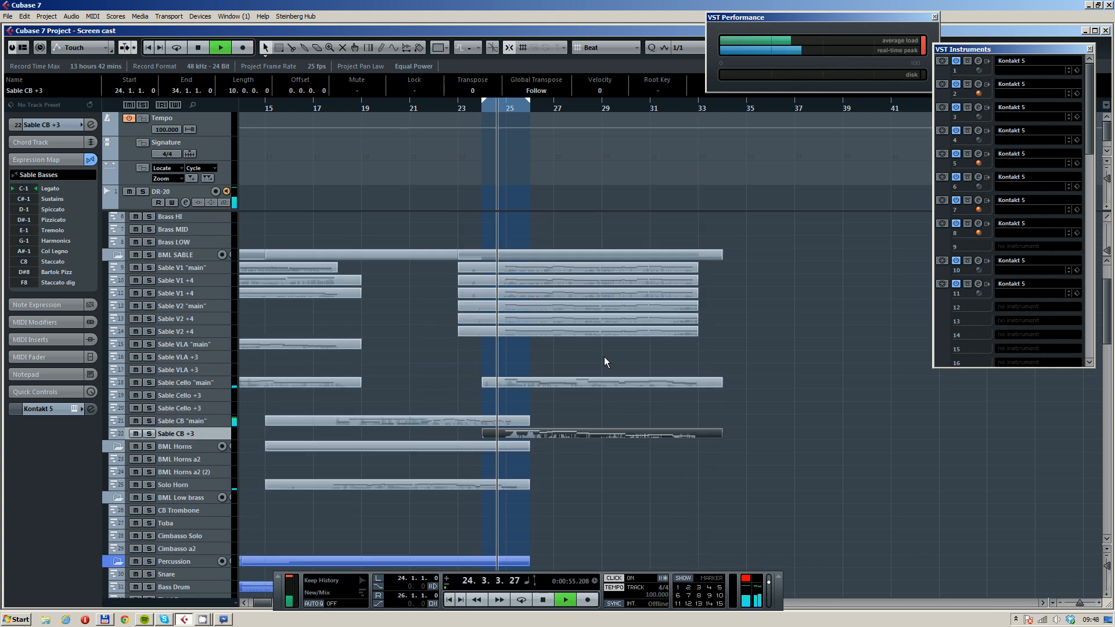
scroll(604, 353, up, 2)
drag(604, 405, 538, 387)
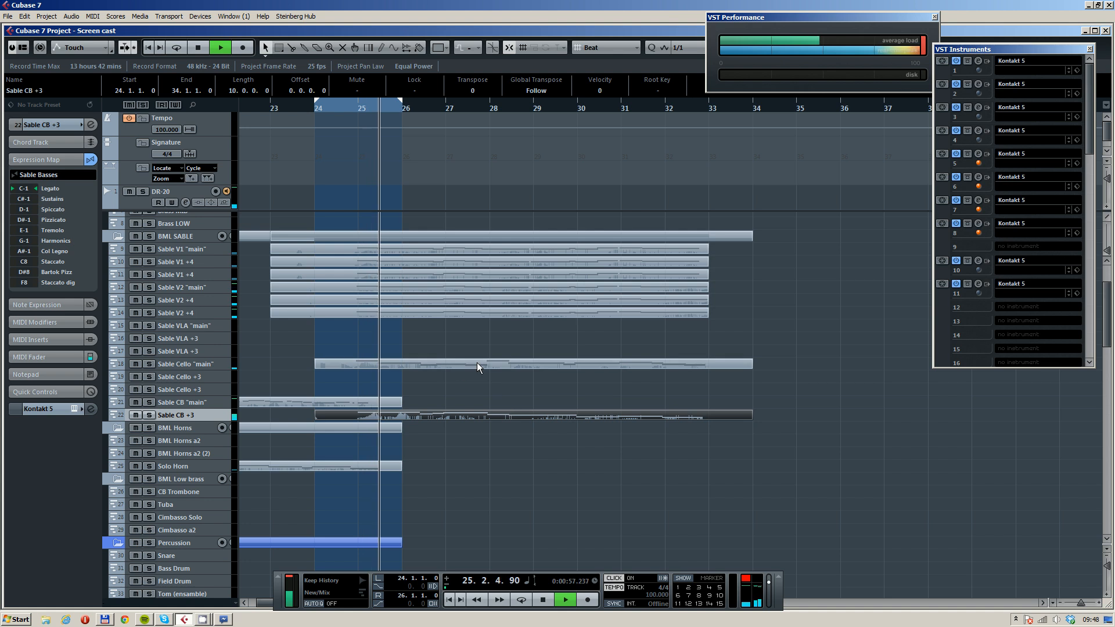
double_click(524, 364)
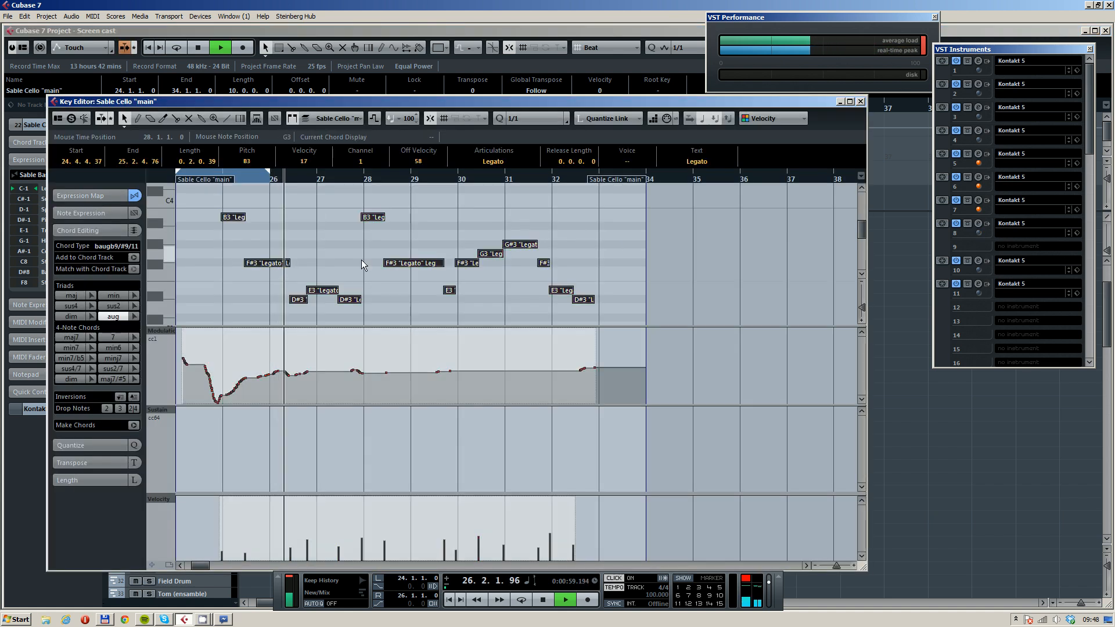
scroll(361, 259, down, 1)
drag(373, 253, 448, 218)
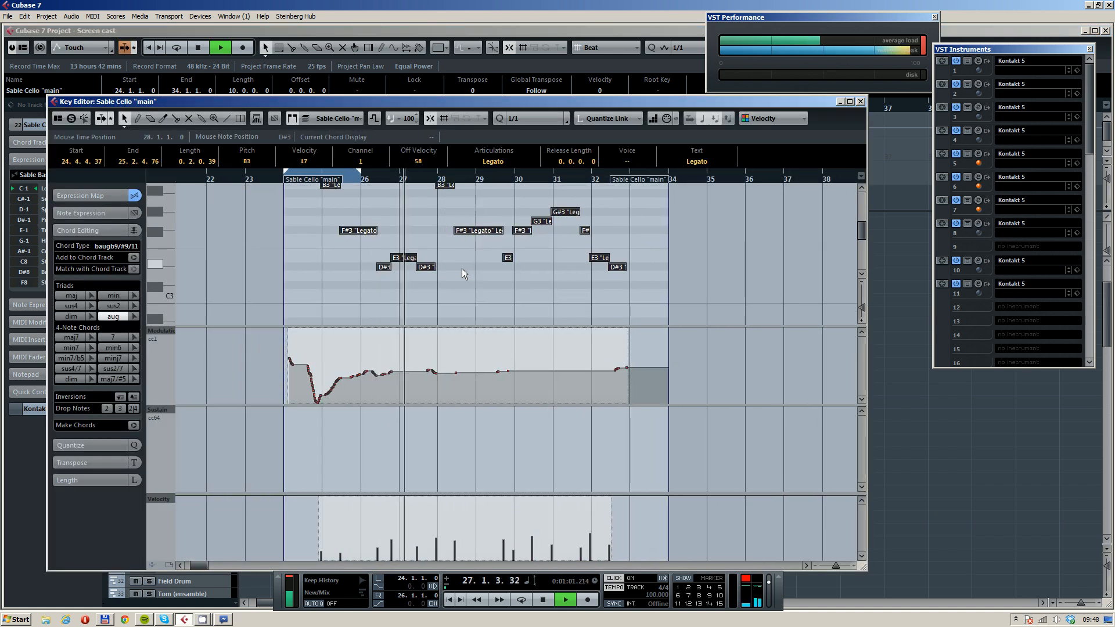
drag(455, 103, 576, 104)
drag(924, 104, 893, 104)
click(916, 103)
double_click(592, 416)
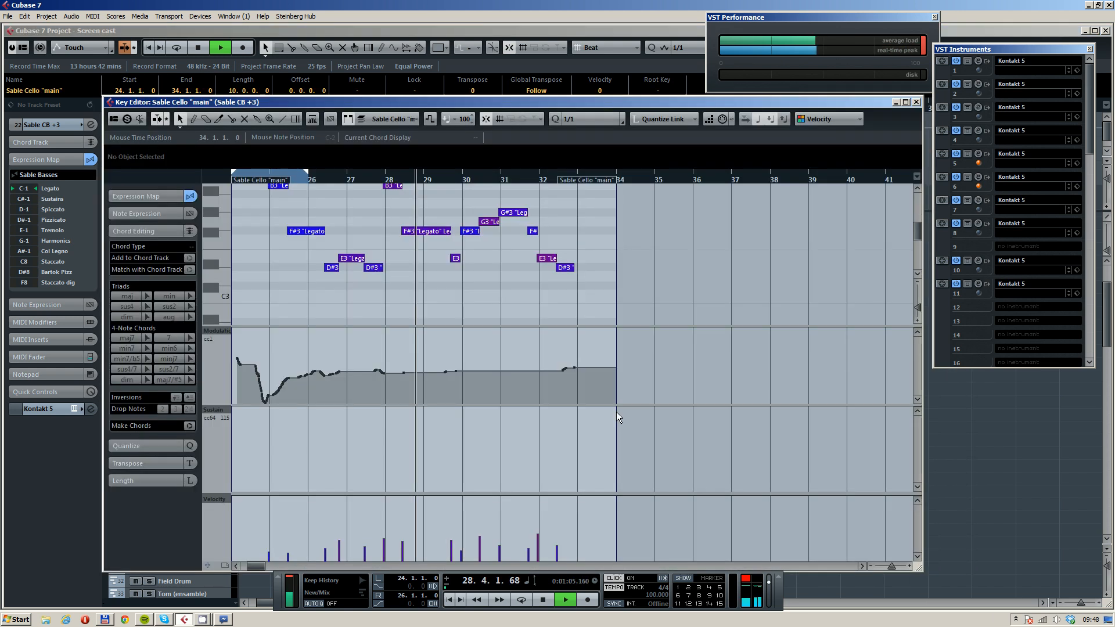
Examine the cello and bass notes around bar 29 in the Key Editor, leaving the playback position at bar 29
scroll(482, 256, down, 3)
scroll(482, 254, up, 1)
key(space)
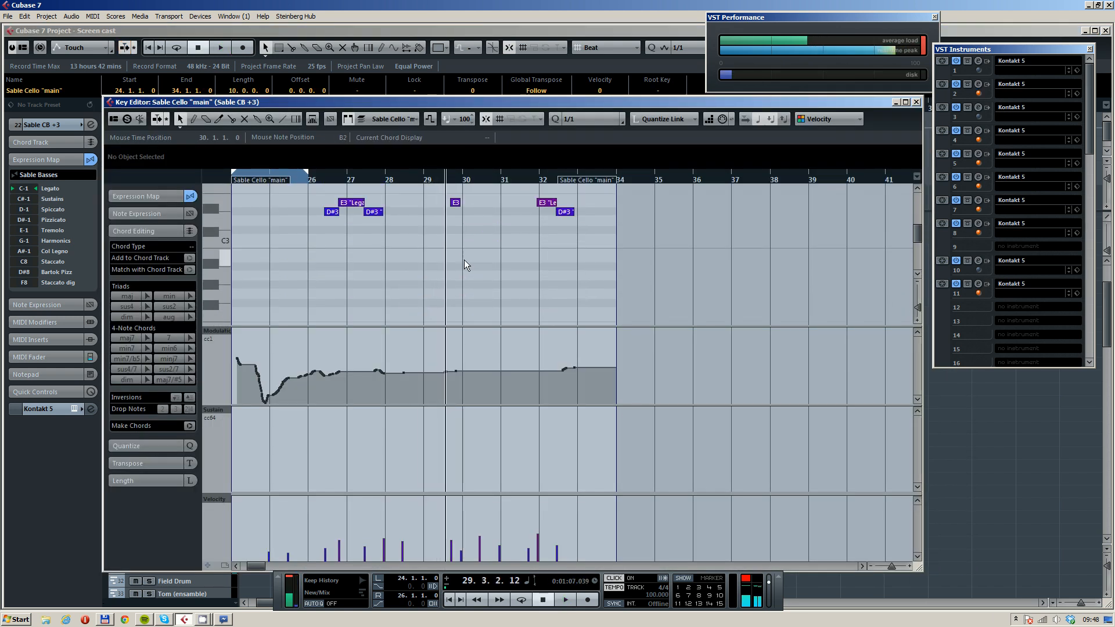
scroll(463, 258, up, 6)
click(427, 180)
scroll(446, 283, down, 5)
key(space)
scroll(448, 285, down, 2)
key(space)
click(431, 179)
scroll(459, 280, down, 7)
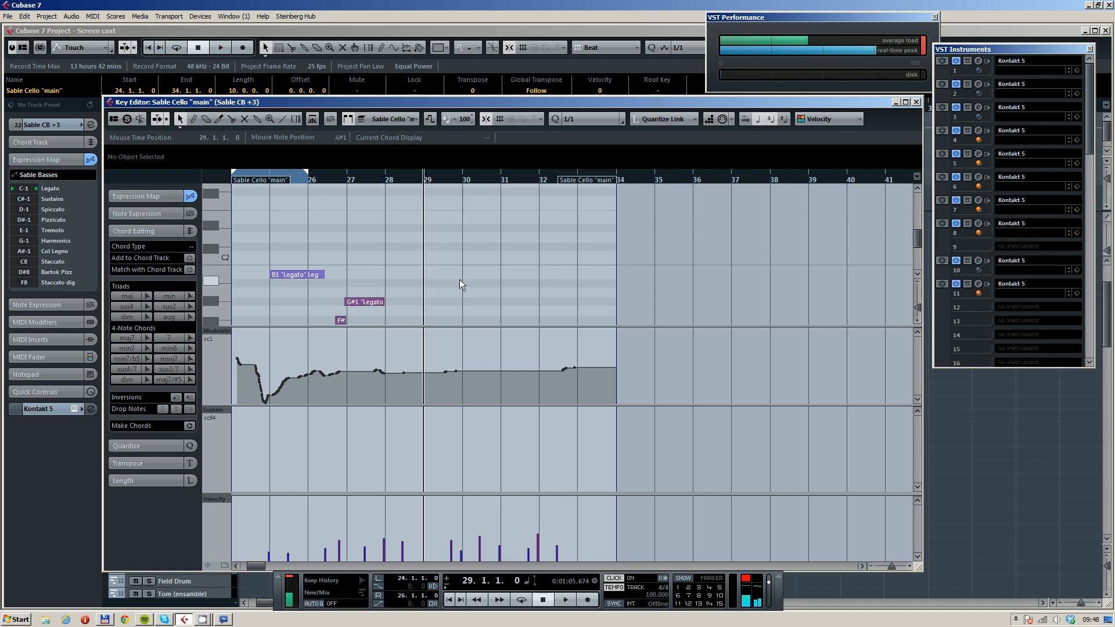
scroll(459, 272, up, 6)
scroll(460, 275, up, 6)
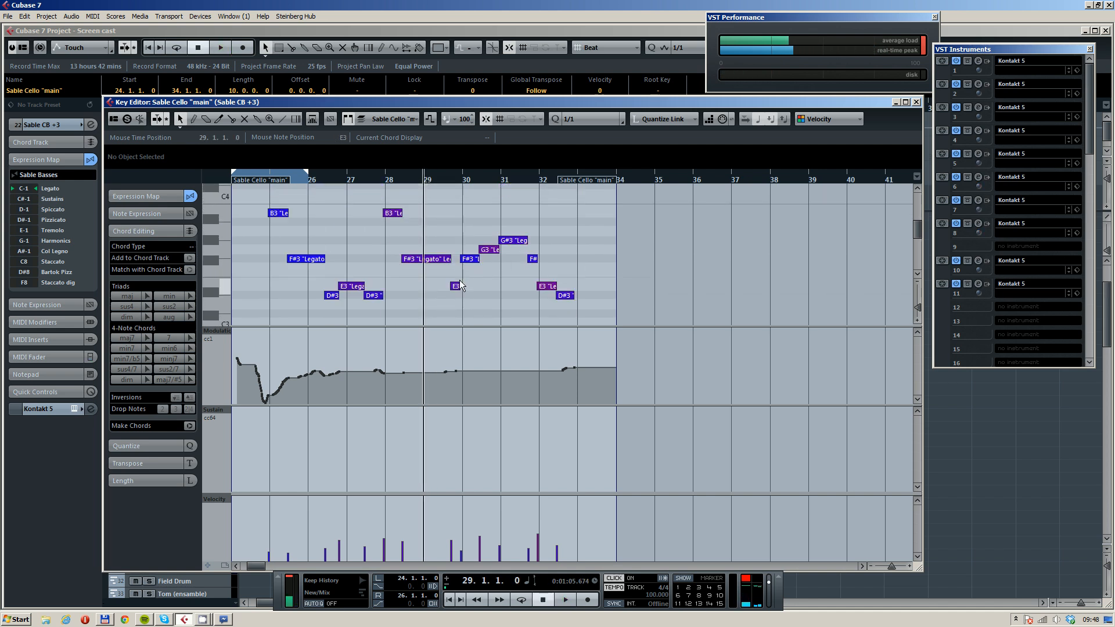
Play from bar 29 and transpose the G3 cello note in bar 30 to C#3
key(space)
drag(500, 213, 452, 209)
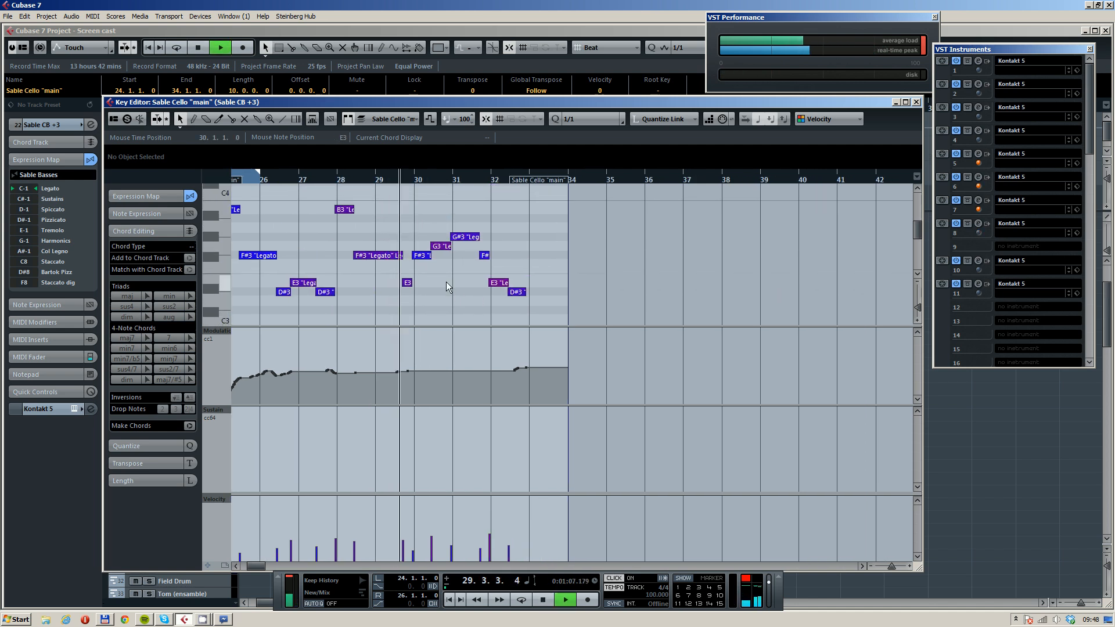
click(444, 245)
key(Up)
key(Up)
key(Up)
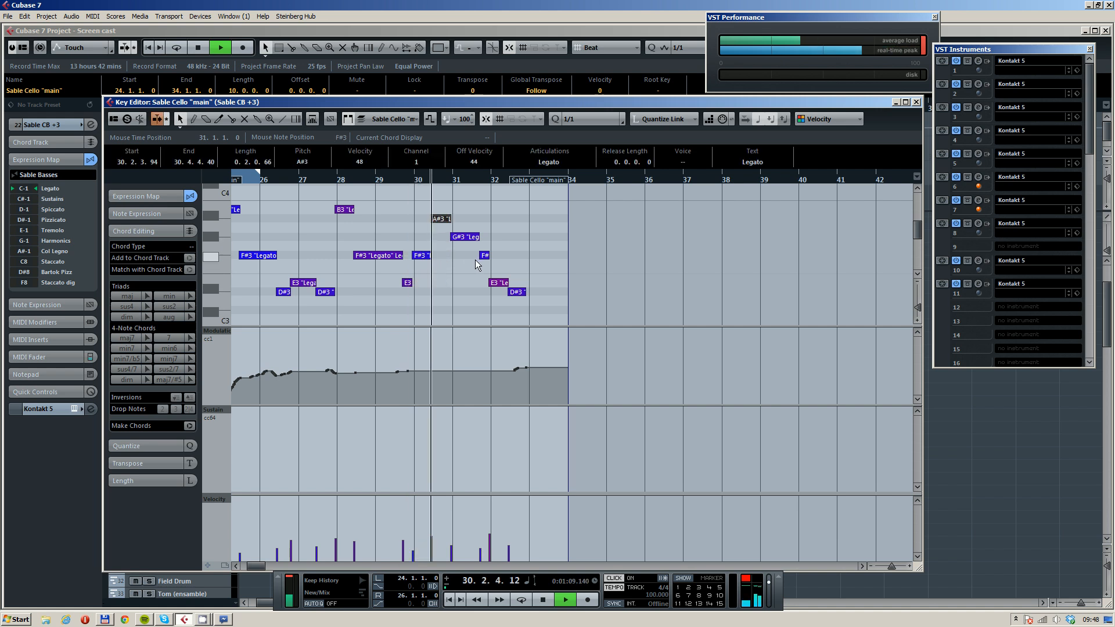
key(Down)
key(Down)
key(Down)
key(Down)
key(Down)
key(Down)
key(Down)
key(Down)
key(Down)
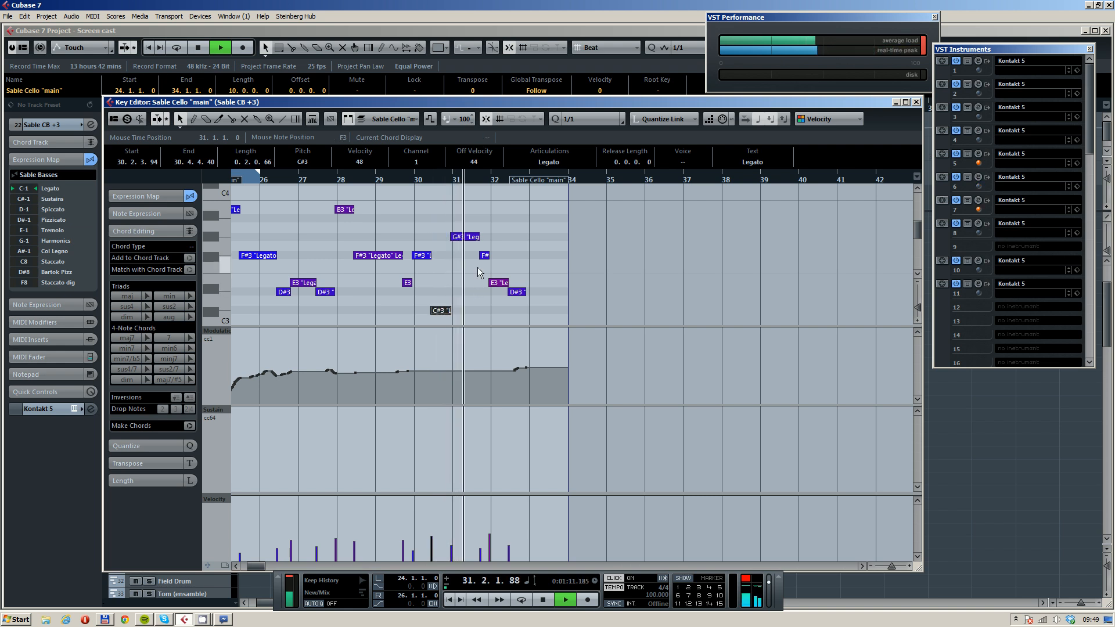
Listen through to about bar 33, then restart playback from bar 24
scroll(477, 267, down, 1)
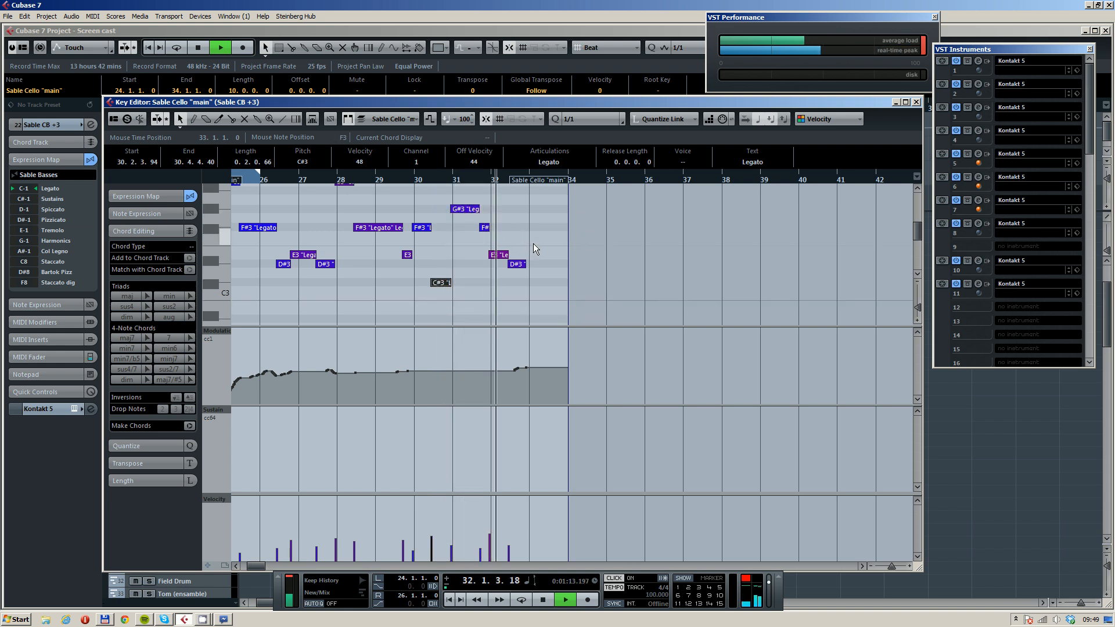
scroll(526, 245, down, 1)
scroll(526, 245, left, 1)
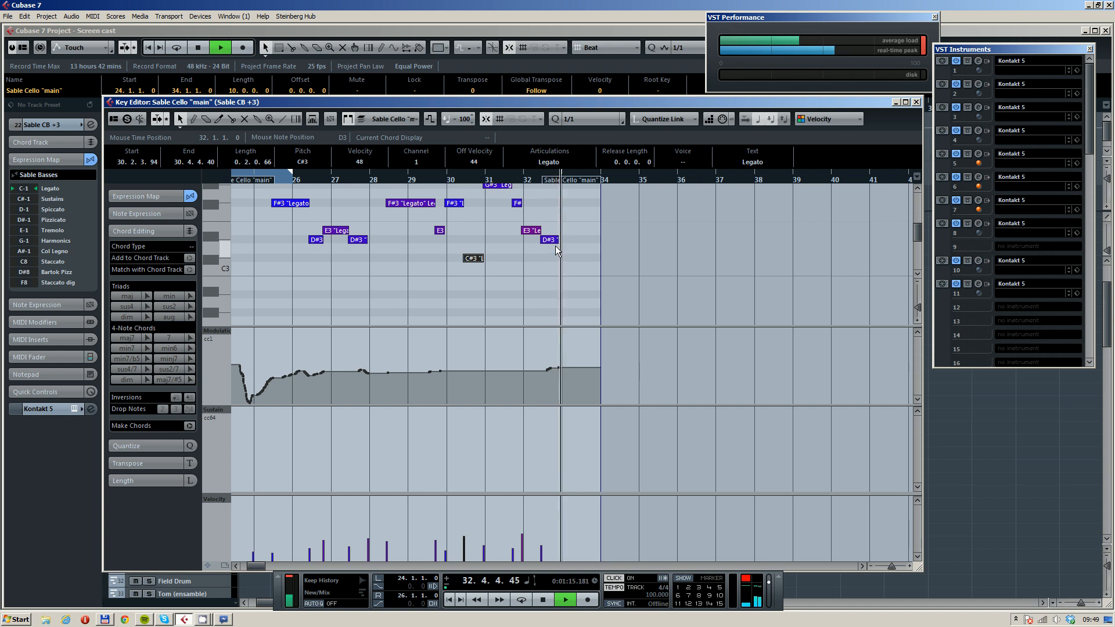
key(space)
drag(553, 246, 740, 250)
click(406, 179)
key(space)
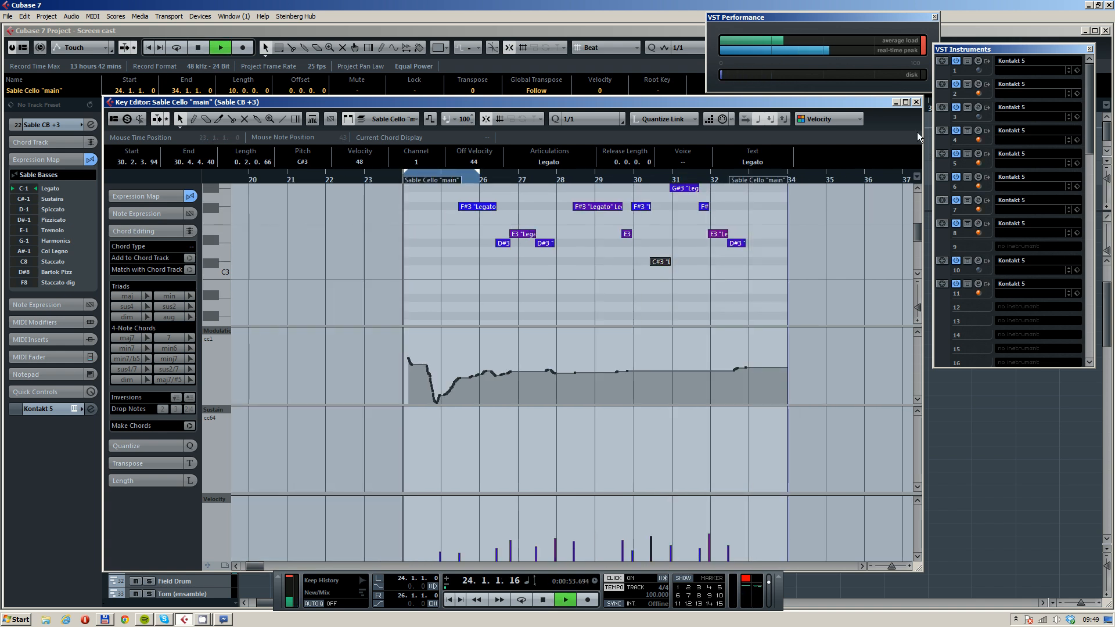
Close the Key Editor and stop playback
click(917, 102)
scroll(457, 343, up, 2)
scroll(204, 284, up, 1)
key(space)
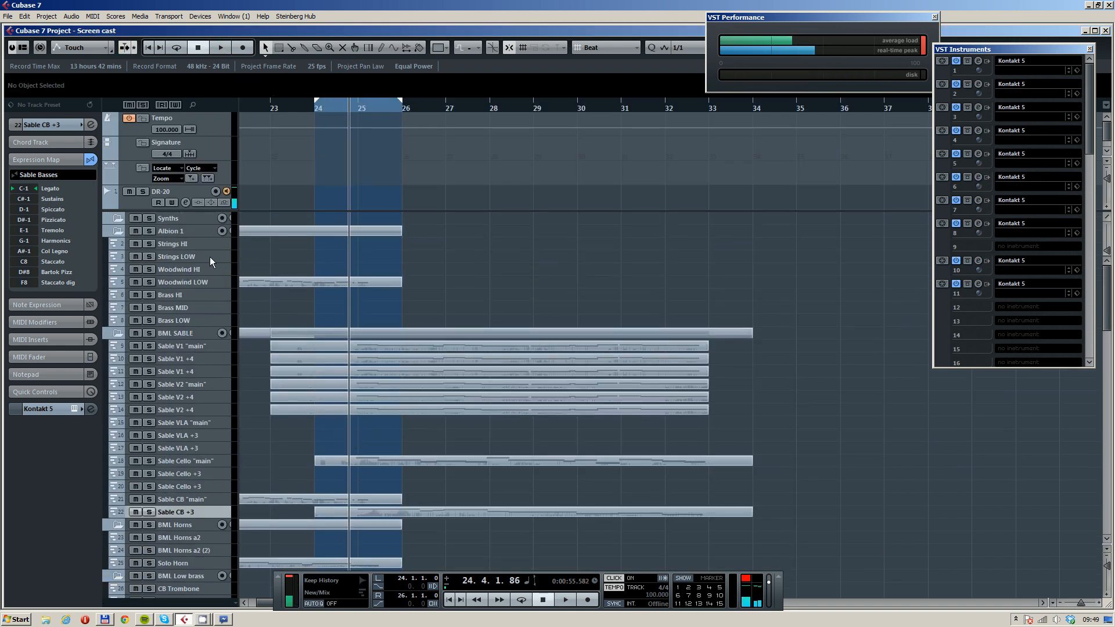
Copy the new Sable V1 "main" part onto the Woodwind HI track and open the copy in the Key Editor
click(212, 267)
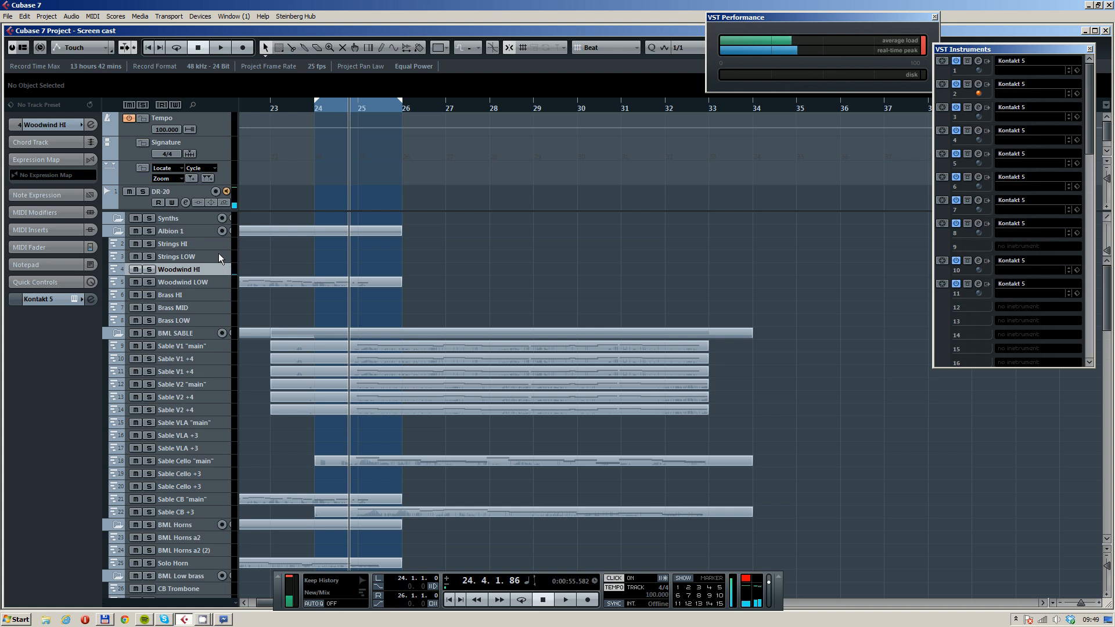
drag(431, 353, 452, 269)
double_click(452, 270)
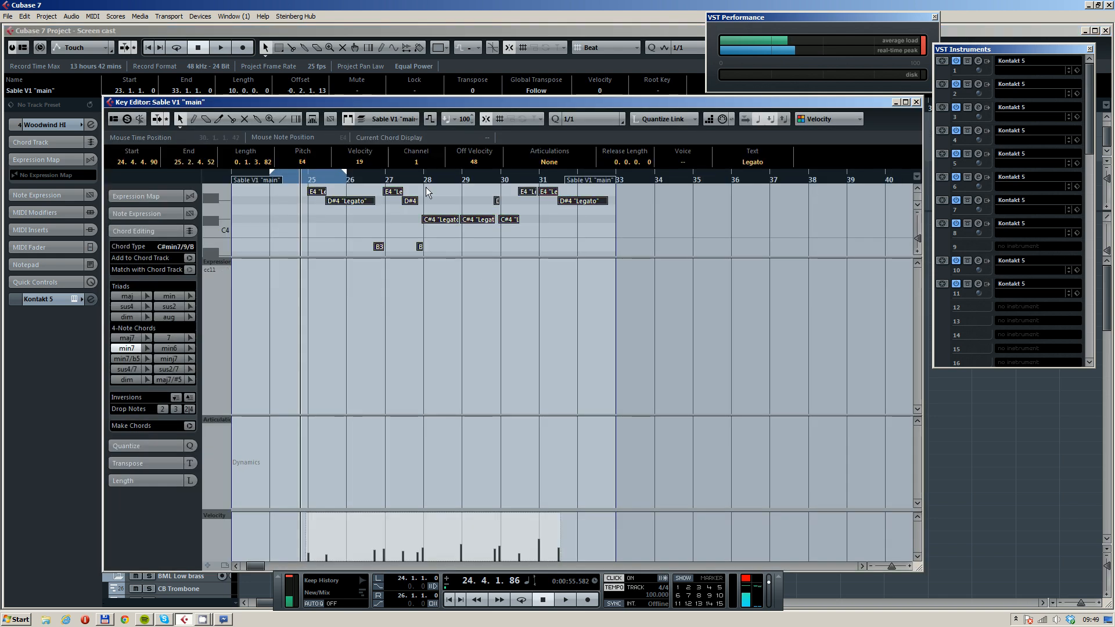
Display the modulation (CC1) data of the Woodwind HI part and delete the whole curve
click(299, 174)
click(226, 260)
click(238, 347)
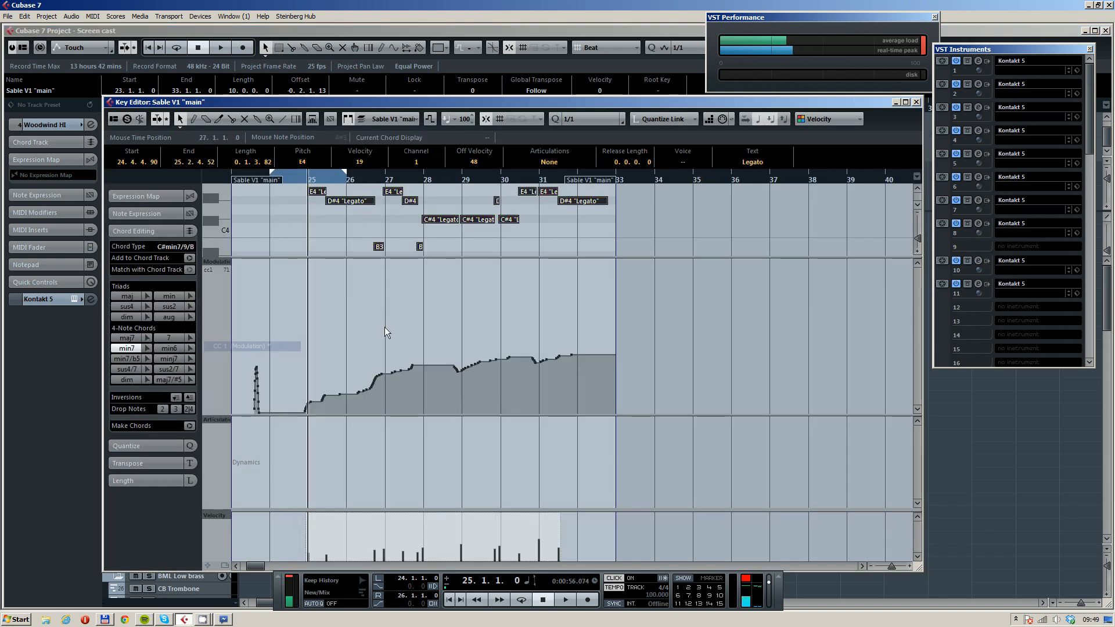
key(space)
drag(680, 299, 251, 409)
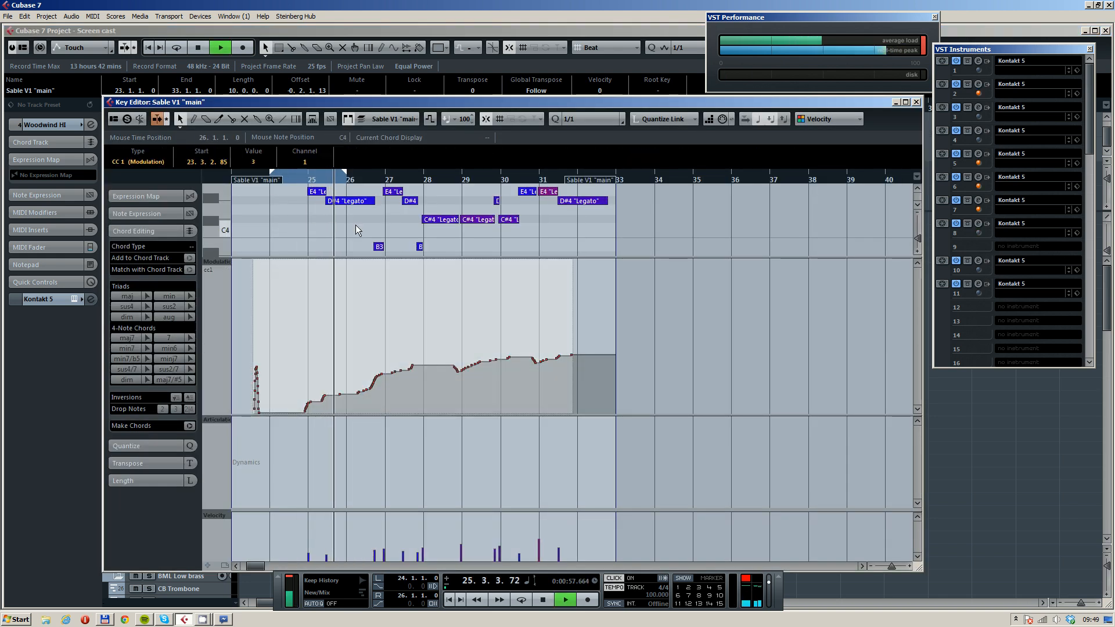
key(Delete)
key(space)
Transpose all notes of the Woodwind HI part up an octave and audition them from bar 24
key(ctrl+a)
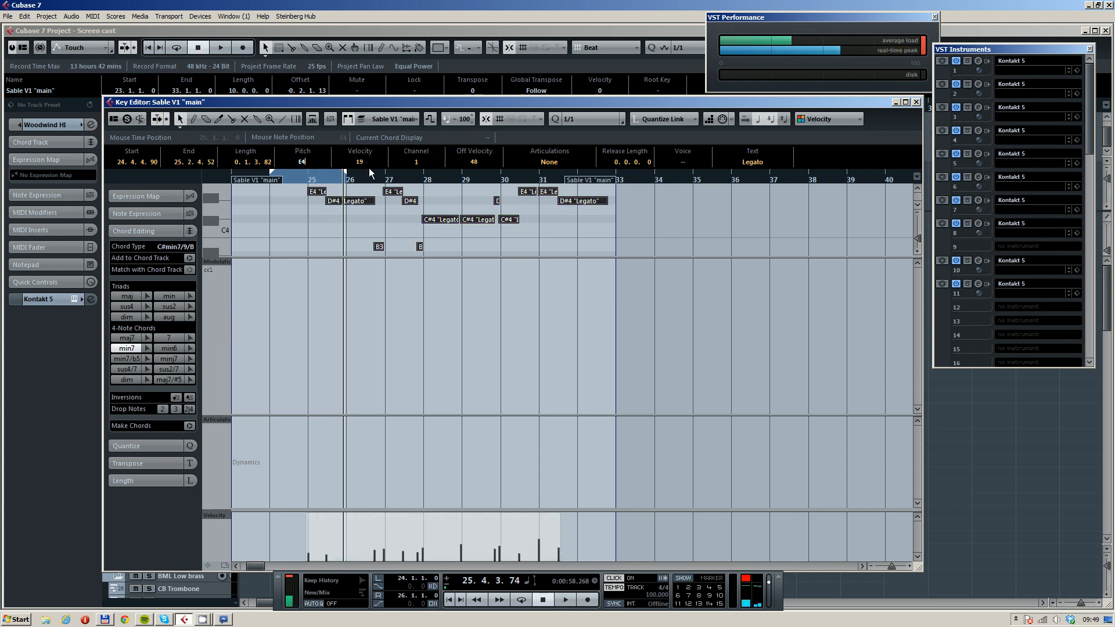
key(shift+Up)
click(269, 179)
key(space)
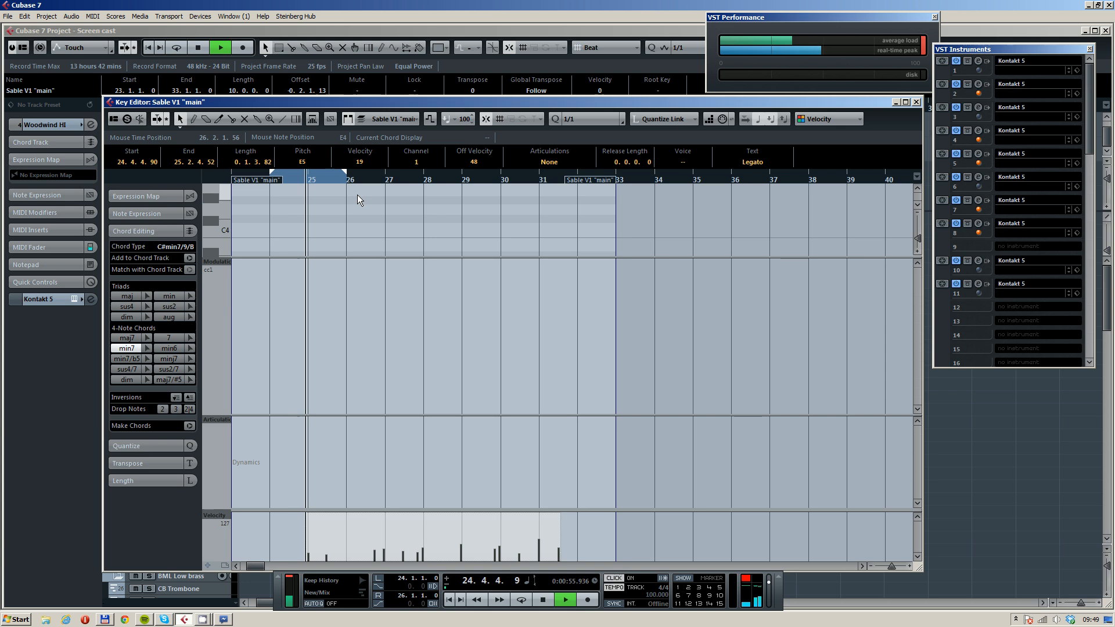
scroll(357, 194, down, 3)
scroll(353, 214, up, 3)
scroll(358, 198, up, 2)
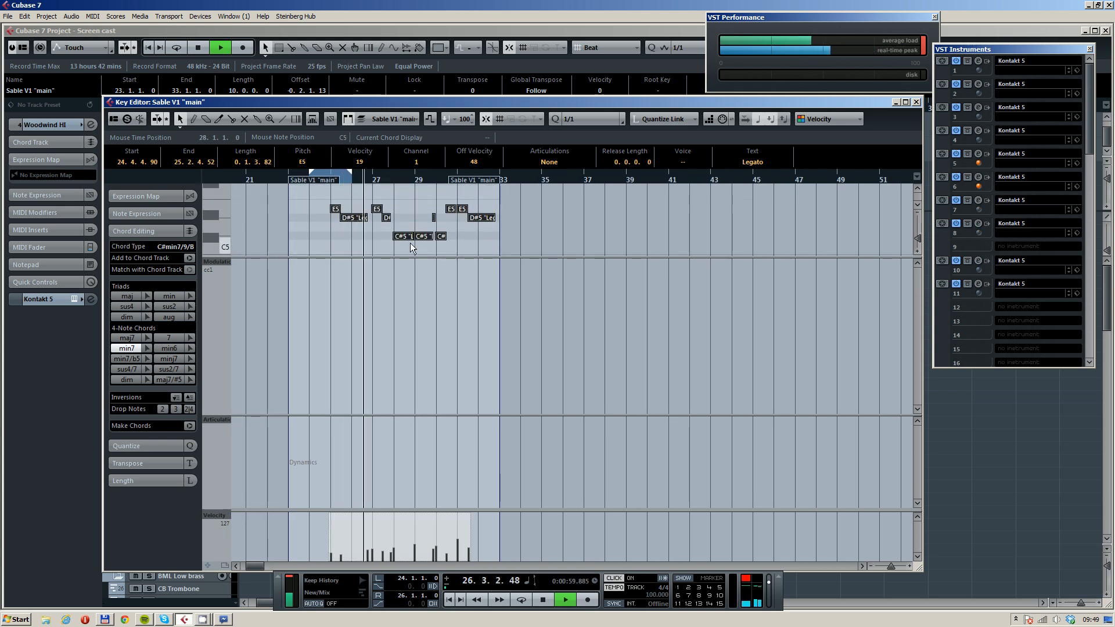
key(space)
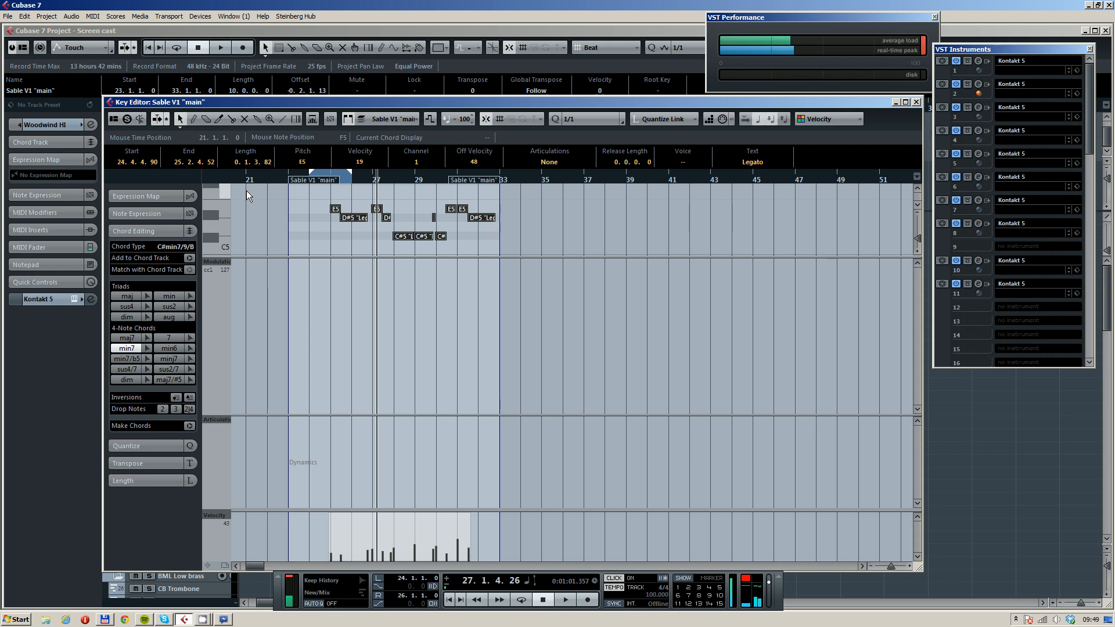
Audition the octave-raised Woodwind HI part from bar 24, clear the note selection and stop playback
drag(322, 179, 309, 179)
key(space)
key(h)
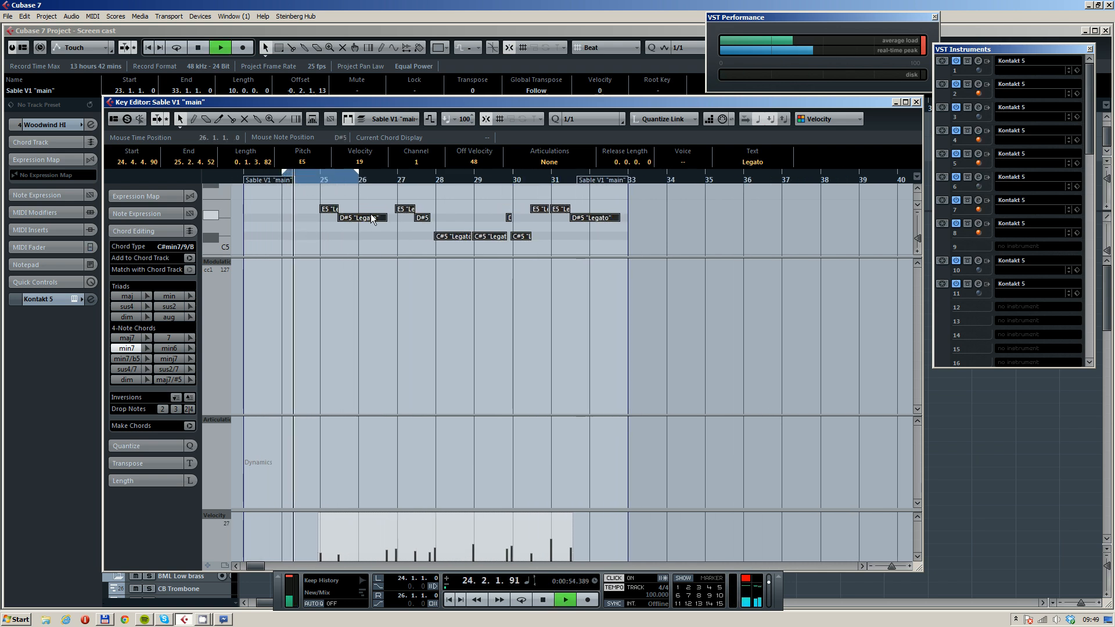
click(396, 235)
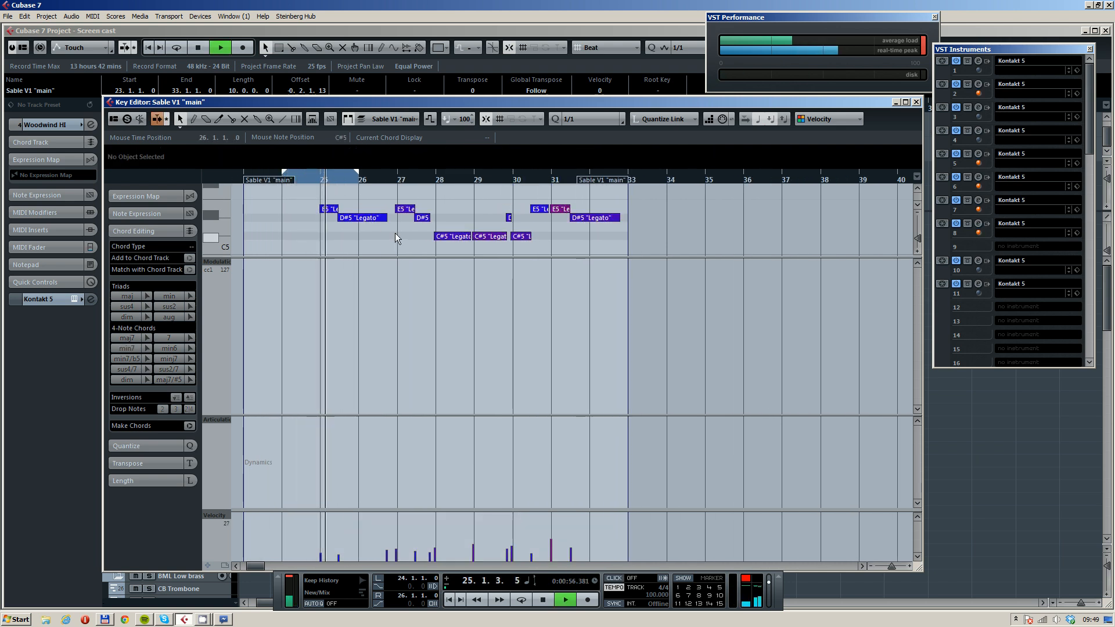
key(space)
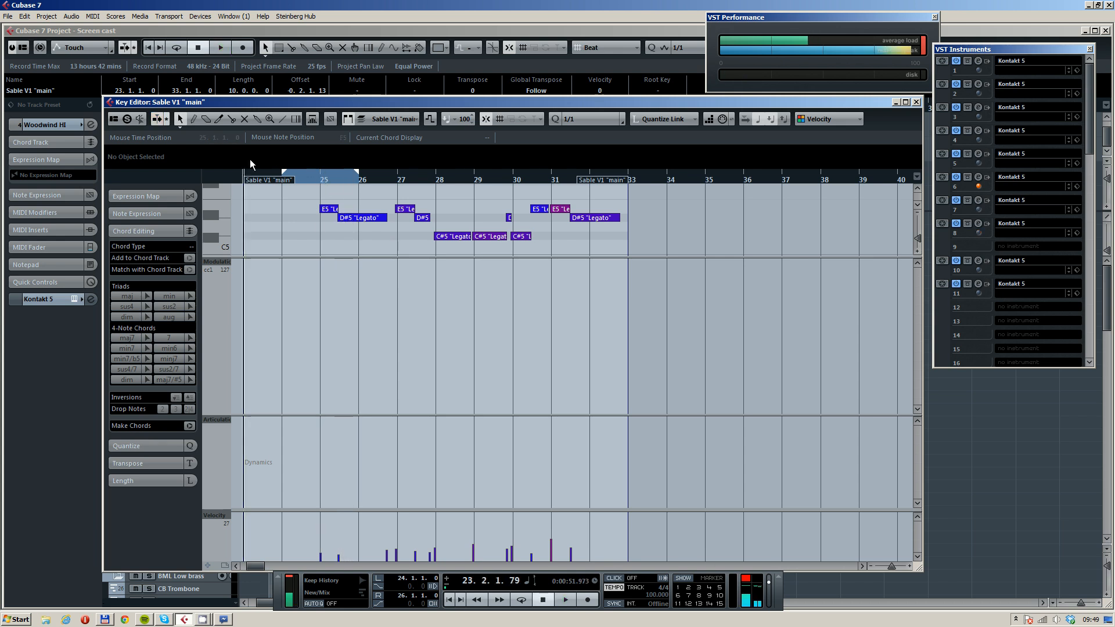
Record a trial modulation pass from bar 23, and undo both that take and the octave transposition
key(KP_Multiply)
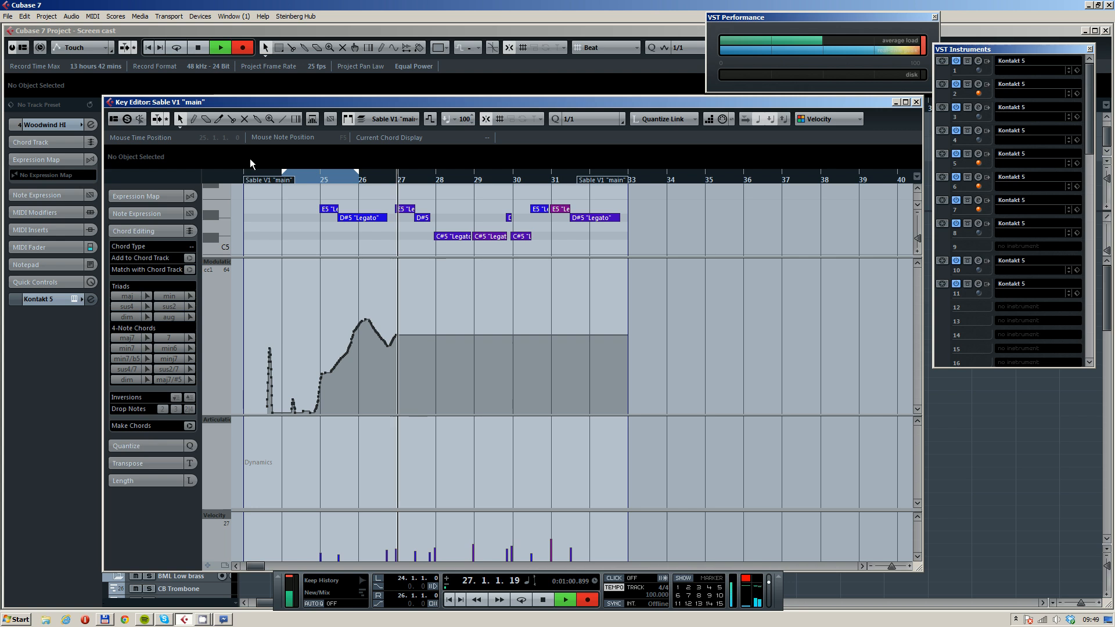
key(space)
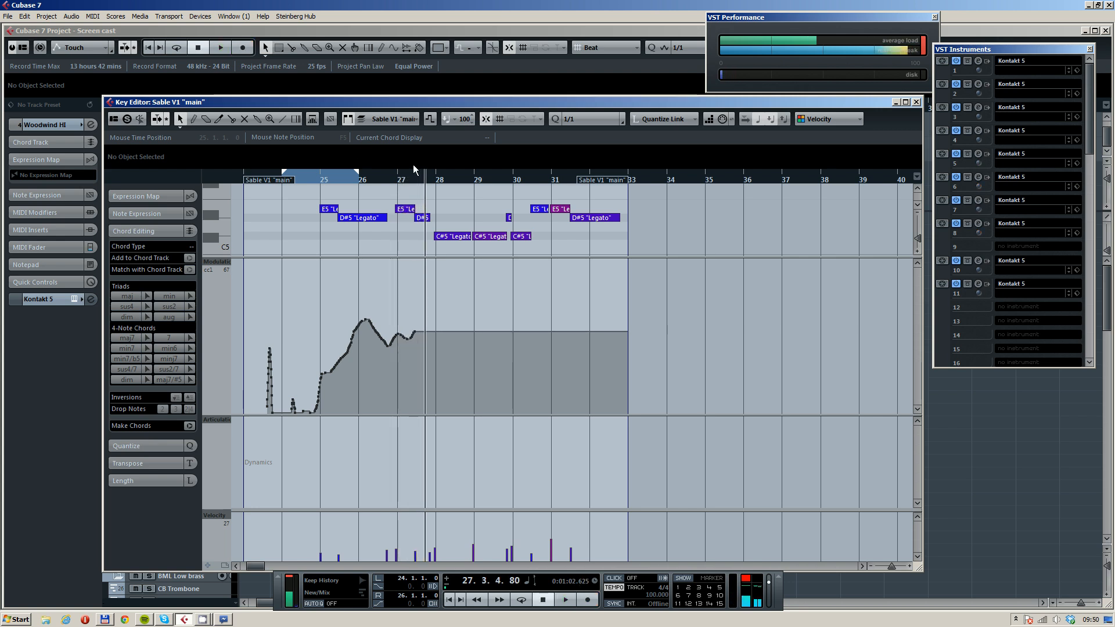
key(ctrl+z)
key(ctrl+z)
Enlarge the Key Editor's note area and bring the C4 to C5 range into view
scroll(405, 227, down, 15)
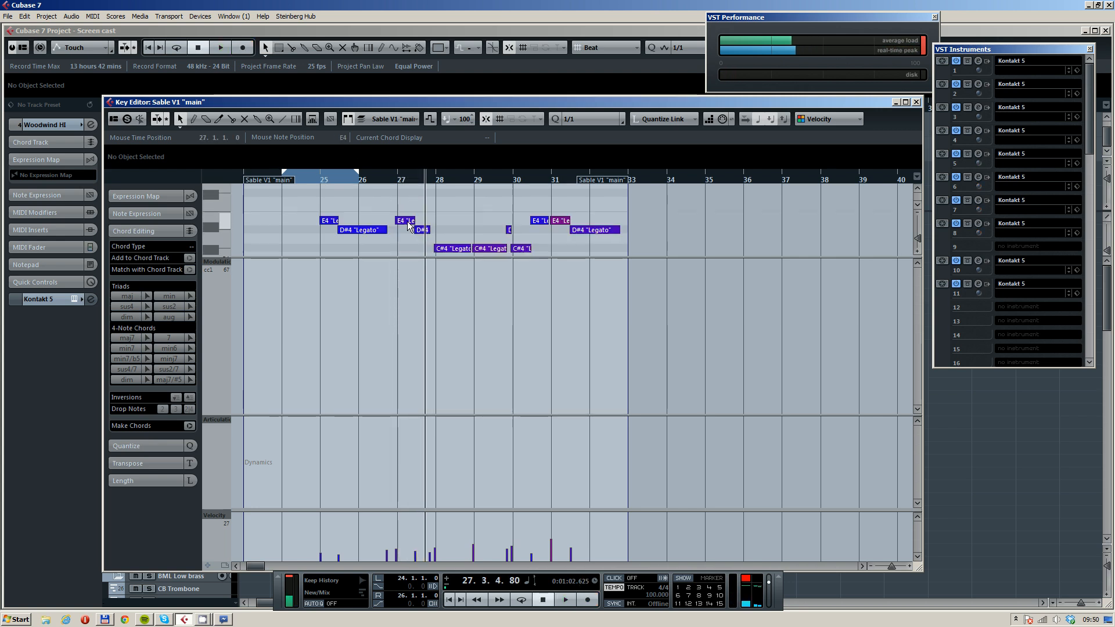
scroll(425, 224, up, 6)
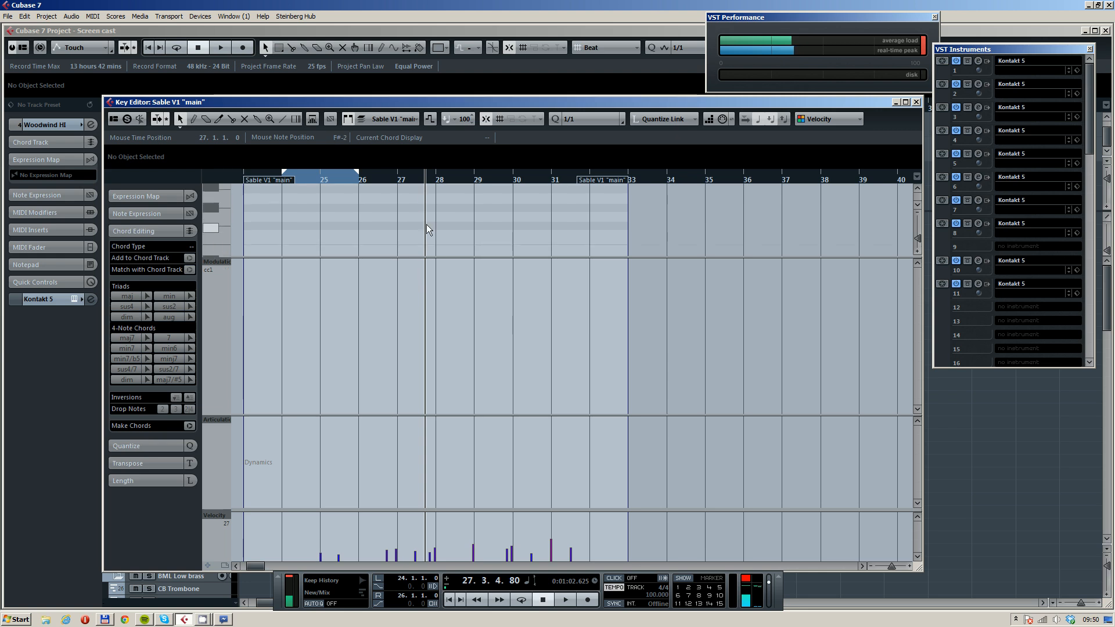
scroll(423, 221, up, 3)
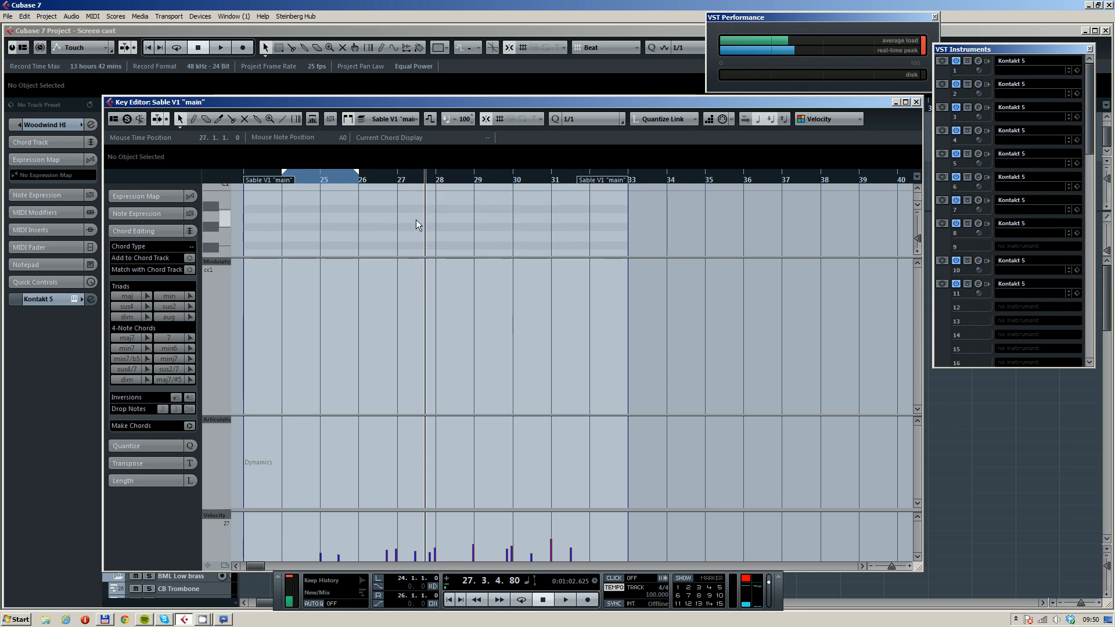
scroll(416, 217, up, 3)
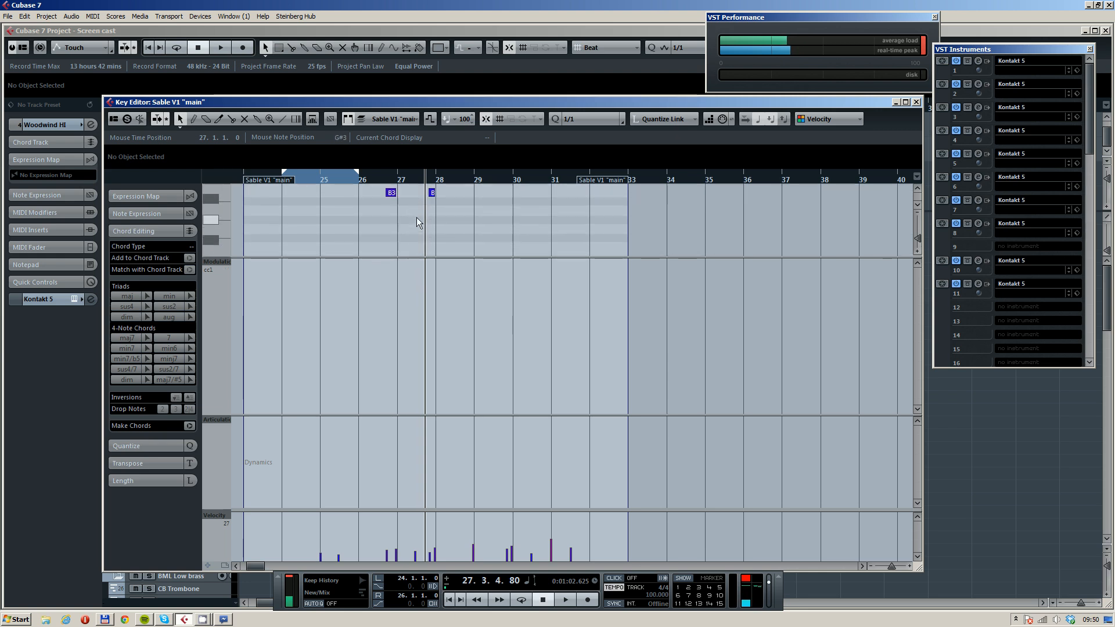
drag(419, 257, 433, 369)
scroll(434, 265, up, 4)
Try transposing all notes of the Woodwind HI part up two semitones and audition them from bar 25
key(ctrl+a)
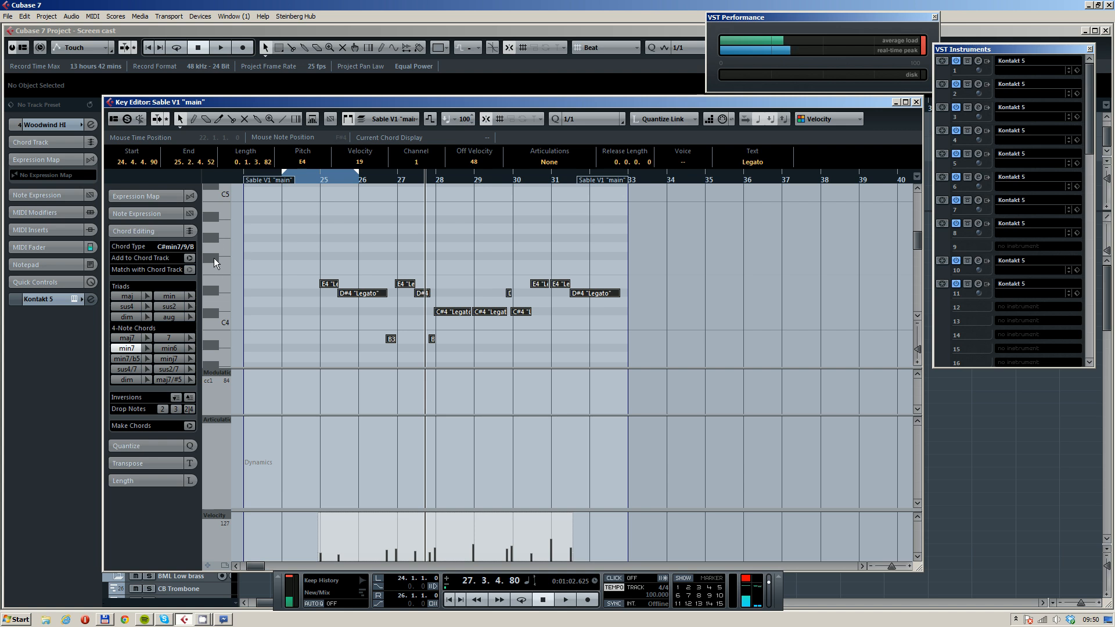
key(Up)
key(Up)
click(382, 240)
click(320, 180)
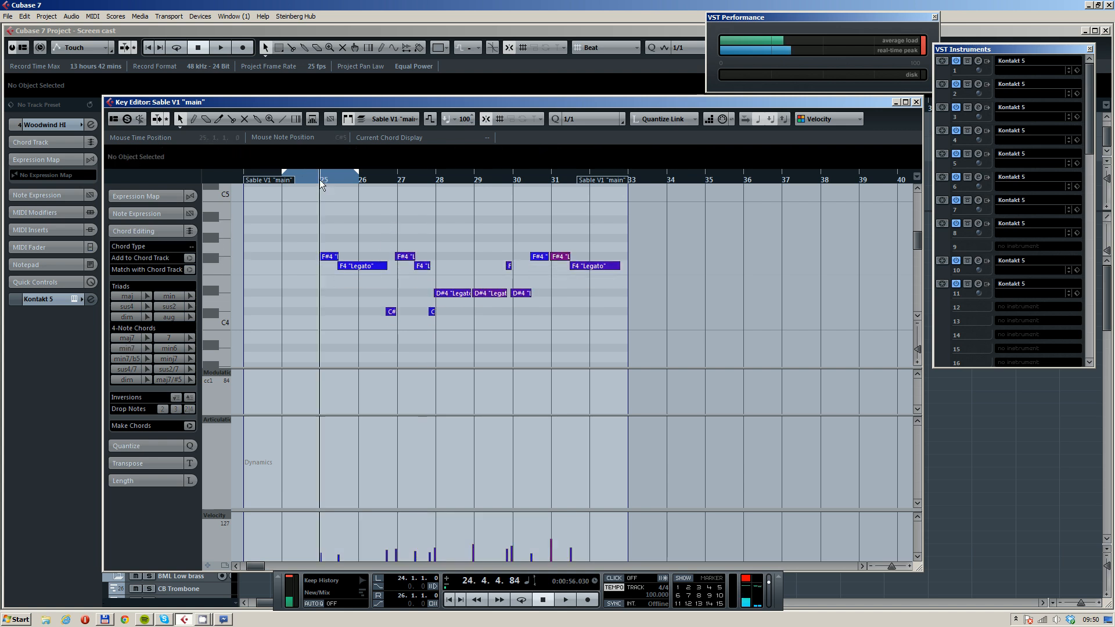
key(space)
key(space)
click(360, 266)
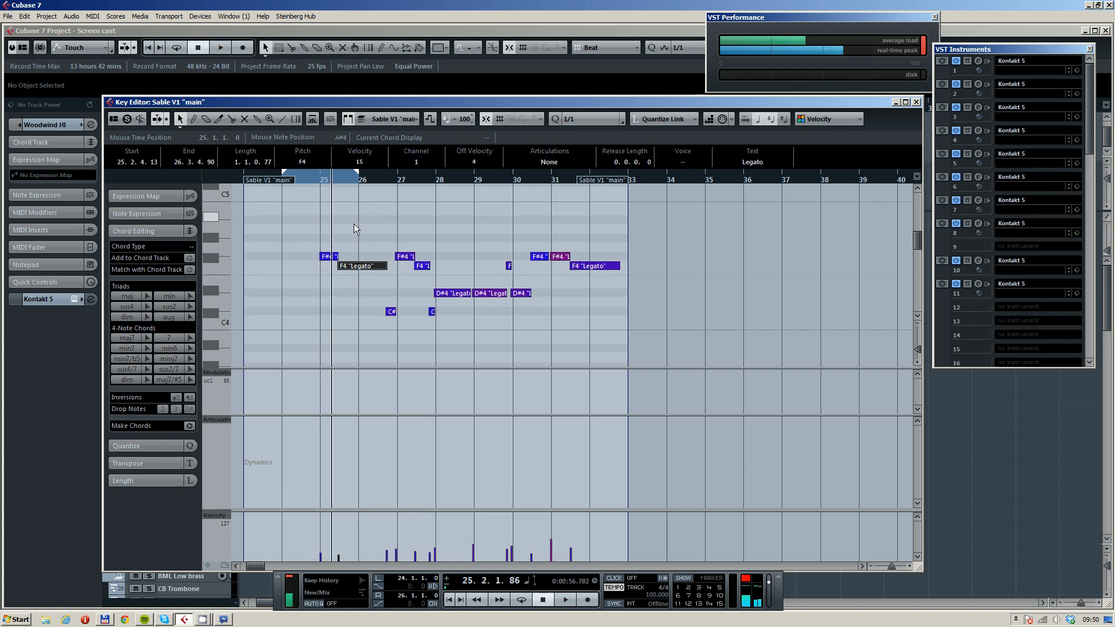
Try raising all notes another two semitones, so the first becomes G#4, and audition from bar 25
key(ctrl+a)
key(Up)
key(Up)
click(319, 180)
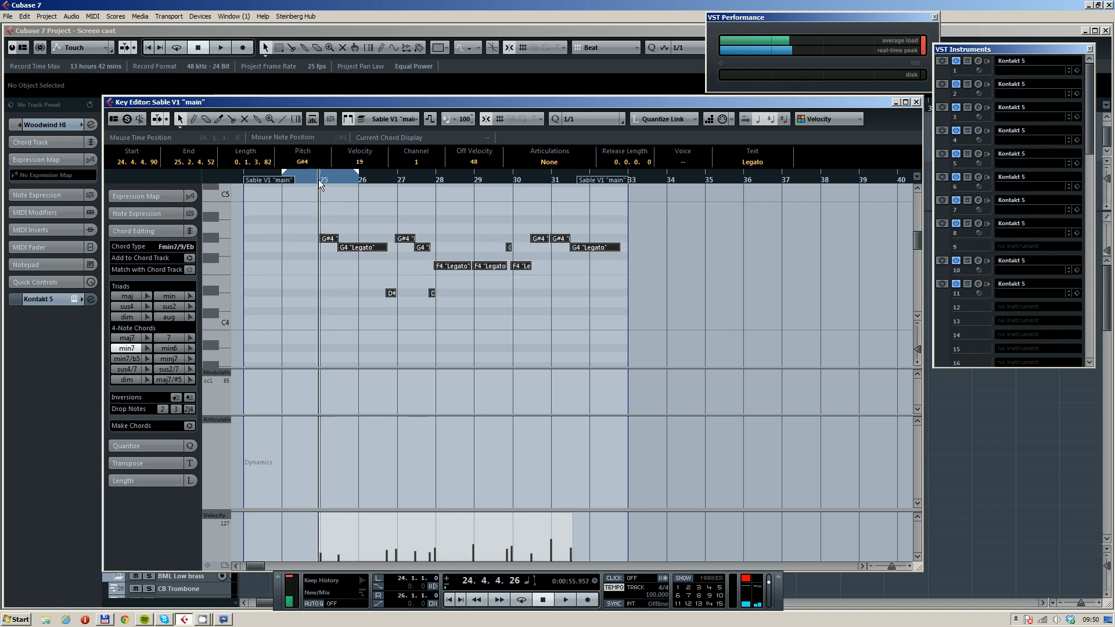
key(space)
key(space)
Try raising all notes a further three semitones, so the first becomes B4, and audition from bar 25 to bar 28
key(Up)
key(Up)
key(Up)
key(Up)
click(319, 175)
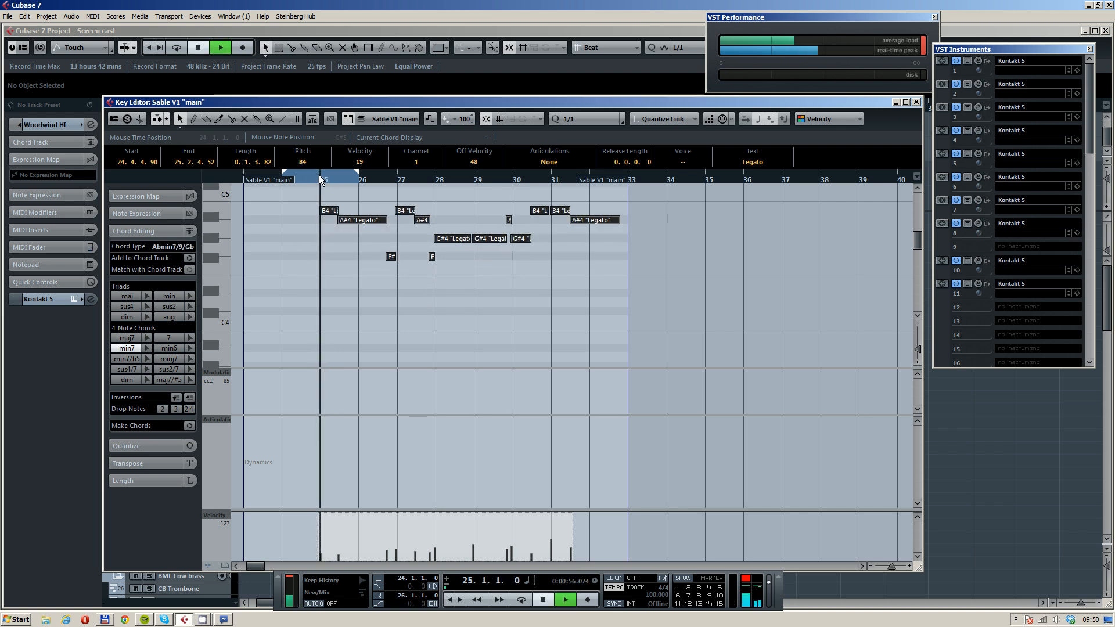
key(space)
click(367, 197)
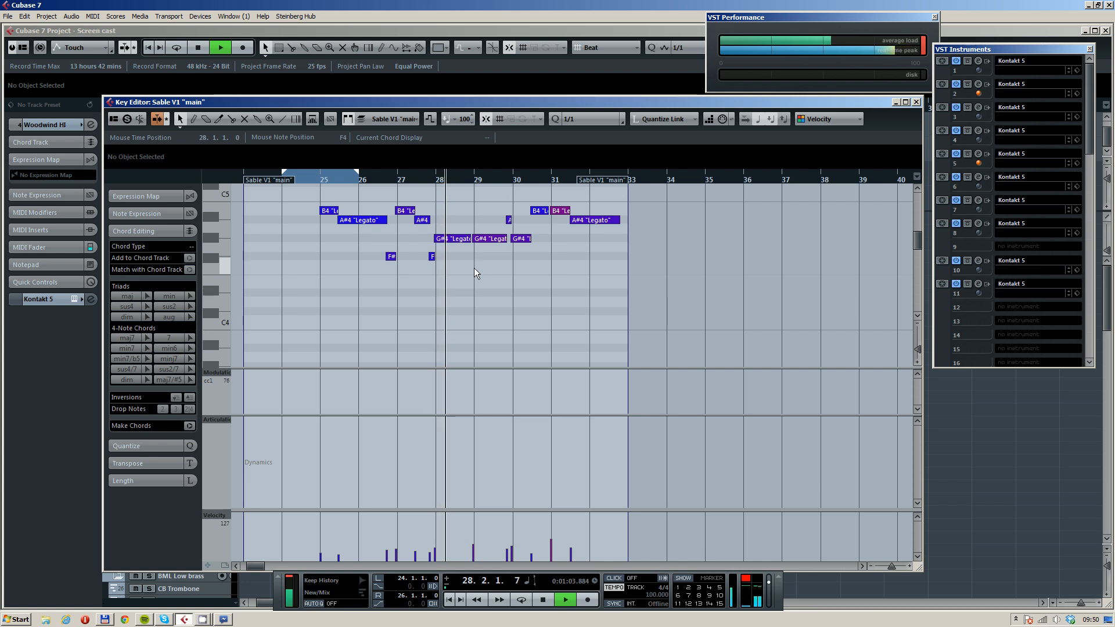
key(space)
Try lowering the long note at bar 28 to D#4 and audition it from bar 28
drag(444, 240, 464, 221)
double_click(437, 173)
key(space)
click(465, 205)
key(Down)
key(Down)
key(Down)
key(Down)
key(Down)
key(Down)
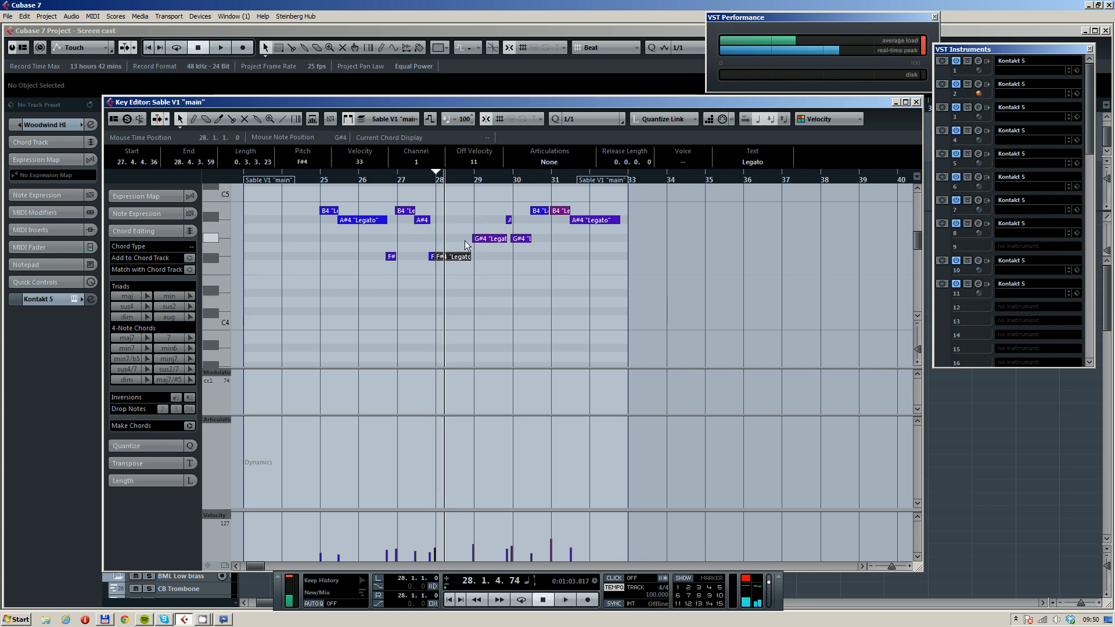
key(space)
key(Down)
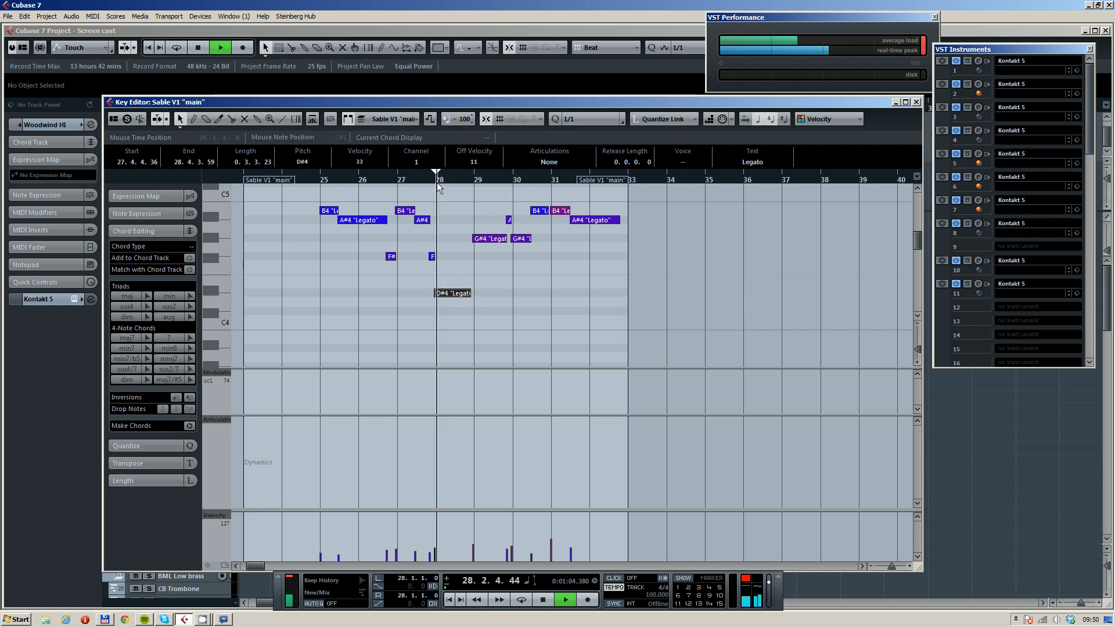
key(g)
click(463, 206)
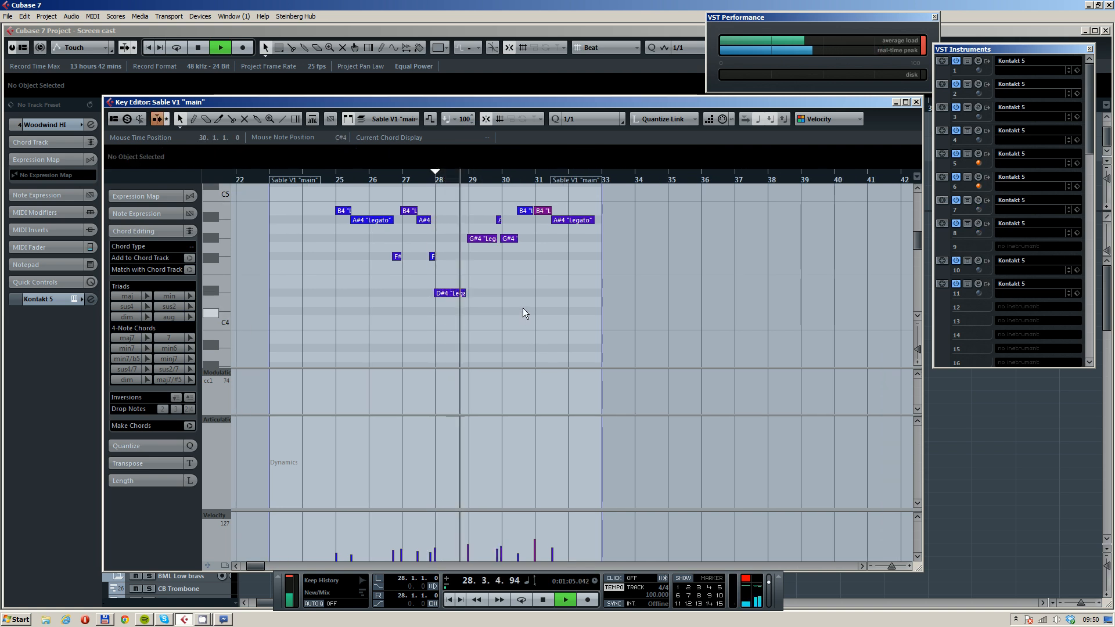
key(space)
Undo the bar 28 note change and all trial transpositions, and place the playback cursor at bar 24
key(ctrl+z)
key(ctrl+z)
key(ctrl+z)
key(ctrl+z)
key(ctrl+z)
key(ctrl+shift+z)
key(ctrl+shift+z)
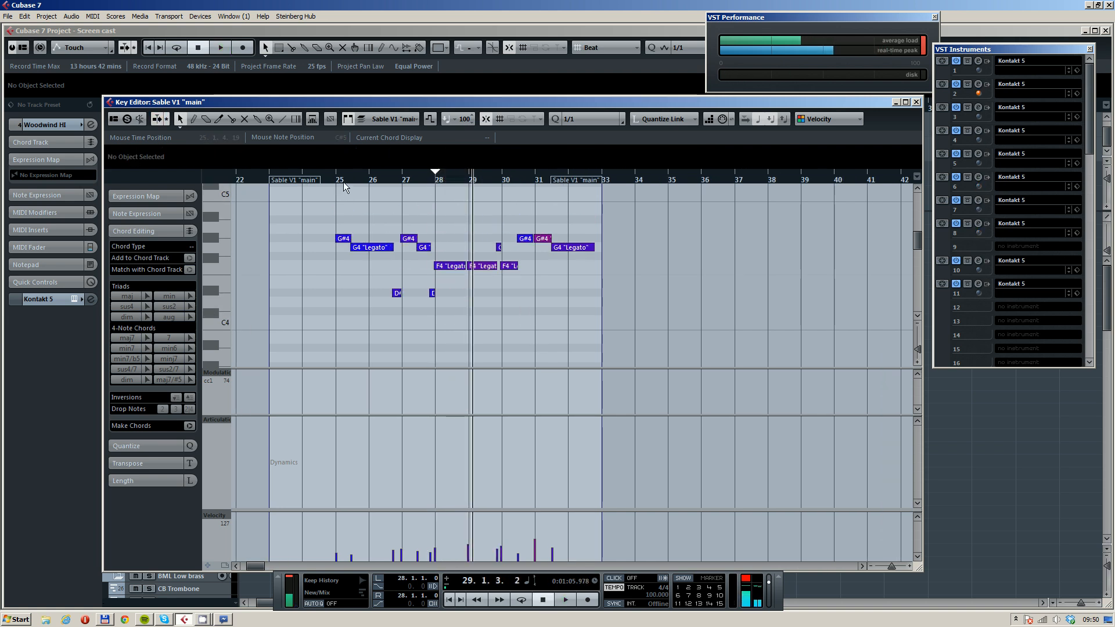
click(321, 181)
key(ctrl+shift+z)
key(ctrl+shift+z)
key(ctrl+shift+z)
key(ctrl+shift+z)
key(ctrl+shift+z)
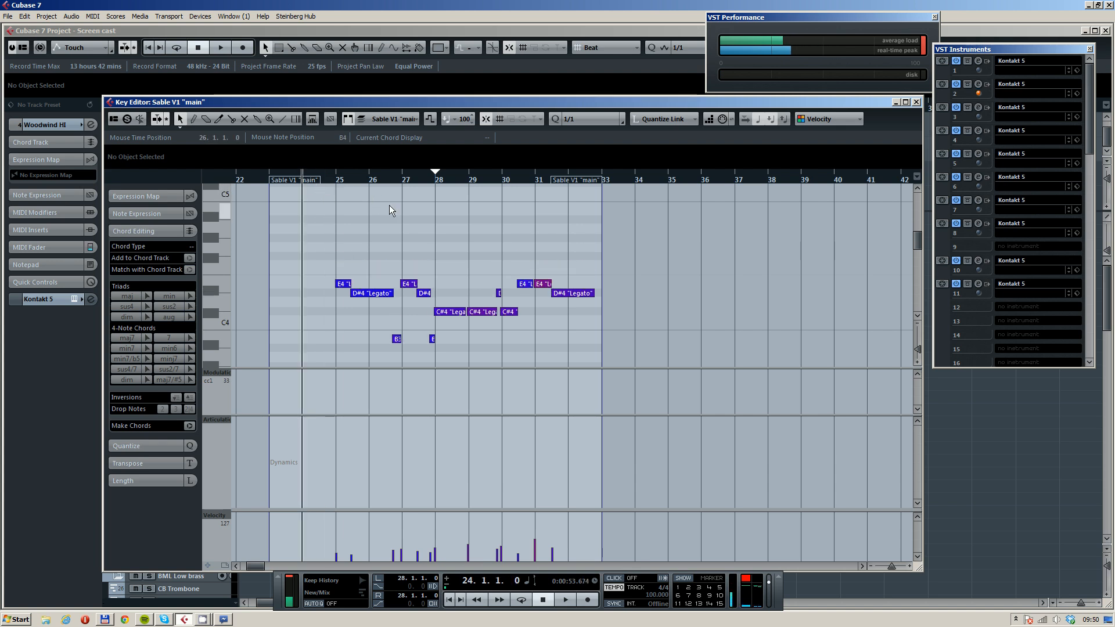
Record a new modulation (CC1) curve for the Woodwind HI part from bar 24 to bar 32
key(space)
key(KP_Multiply)
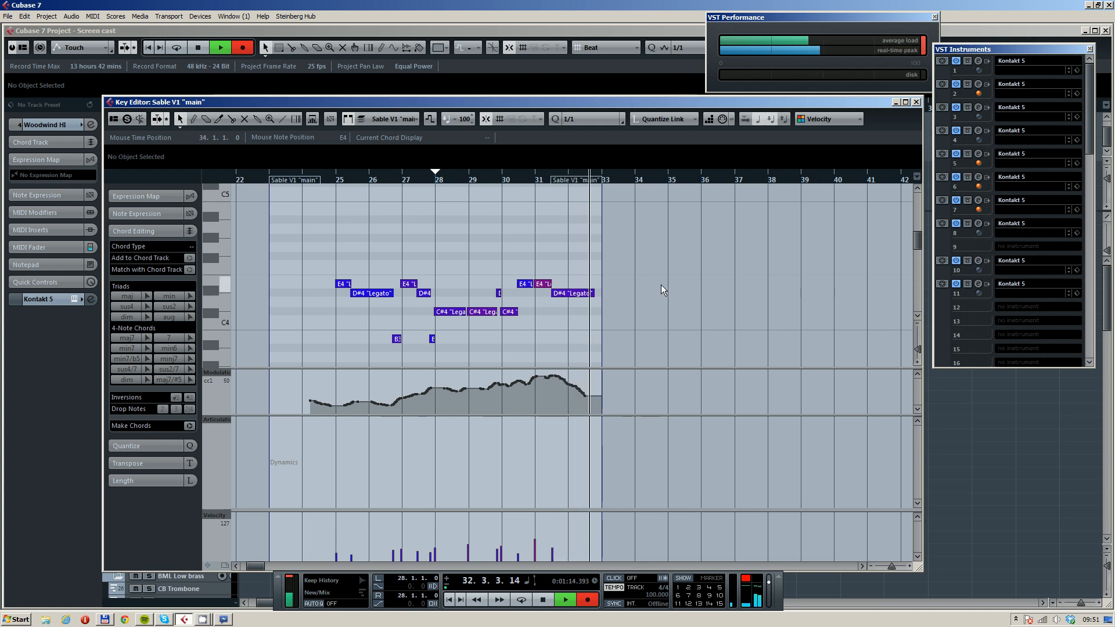
key(space)
Shorten the C#4 note at bar 28 to a length of about 0.1.2.59 and audition from bar 27
drag(634, 260, 557, 317)
key(h)
key(h)
click(392, 179)
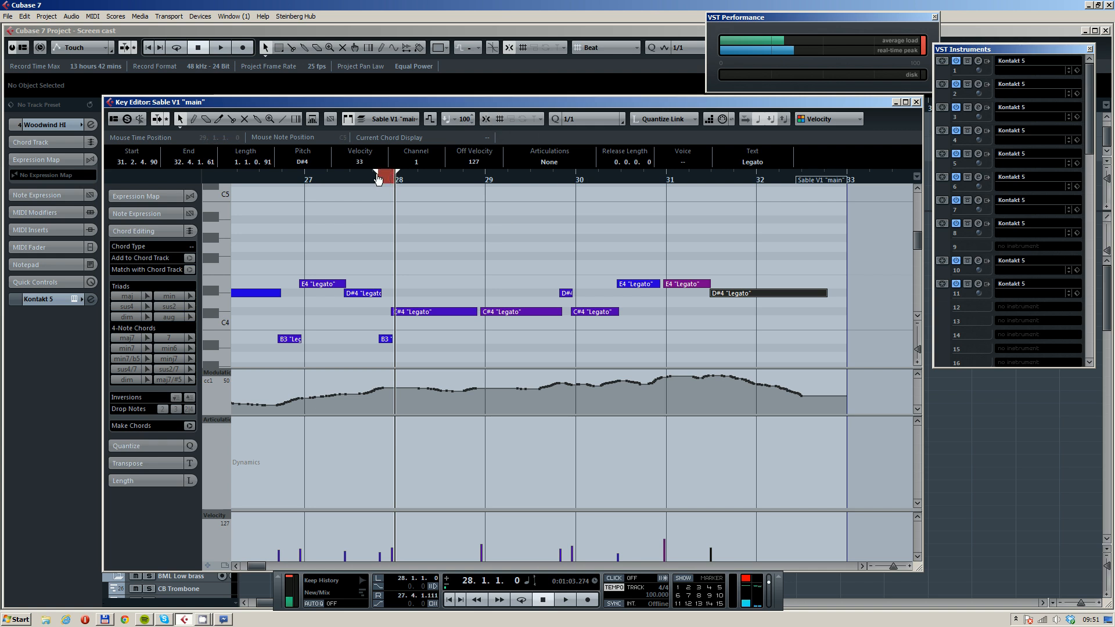
click(311, 180)
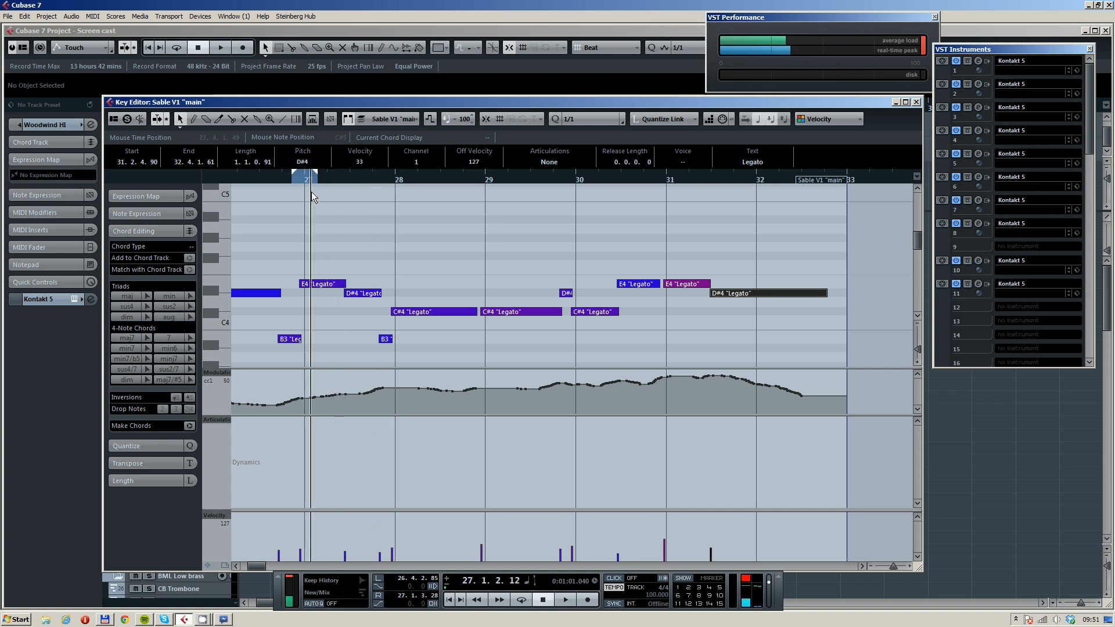
drag(474, 311, 416, 318)
key(space)
key(h)
key(space)
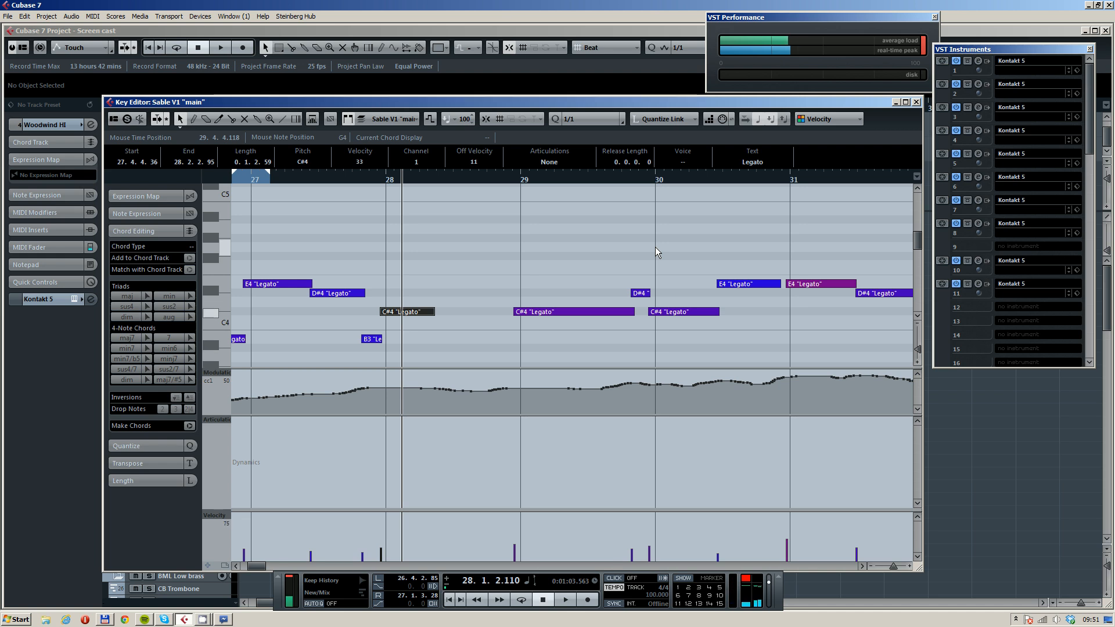
Copy the shortened C#4 note to B3 at 28.2.2.44, trim it to 0.1.1.5 and set the quantize value to 1/8
scroll(480, 301, down, 3)
drag(420, 275, 471, 301)
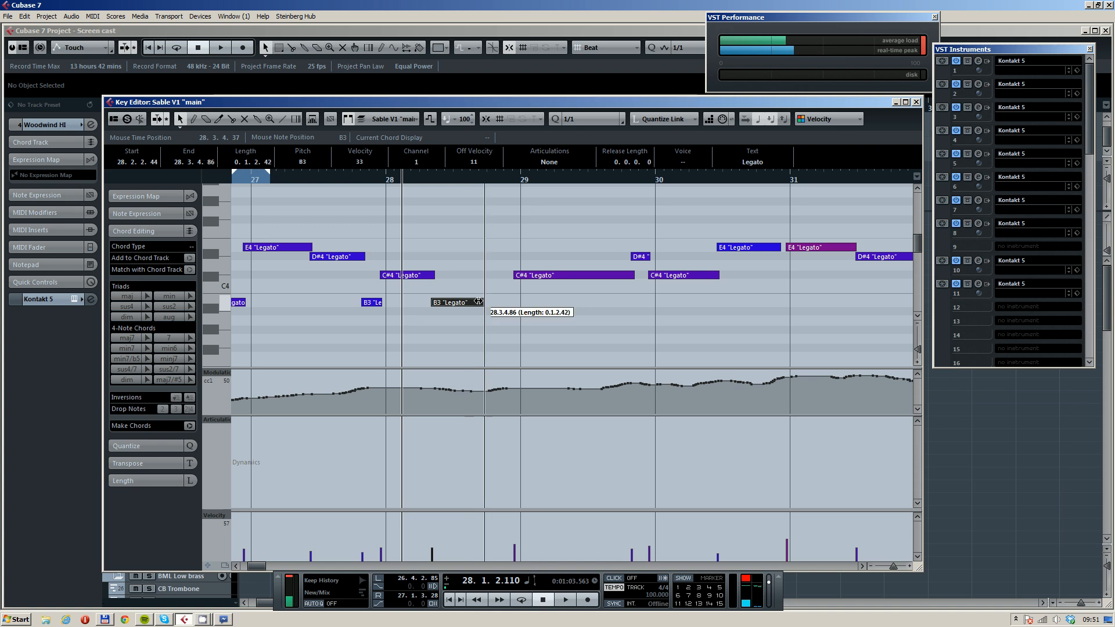
click(590, 119)
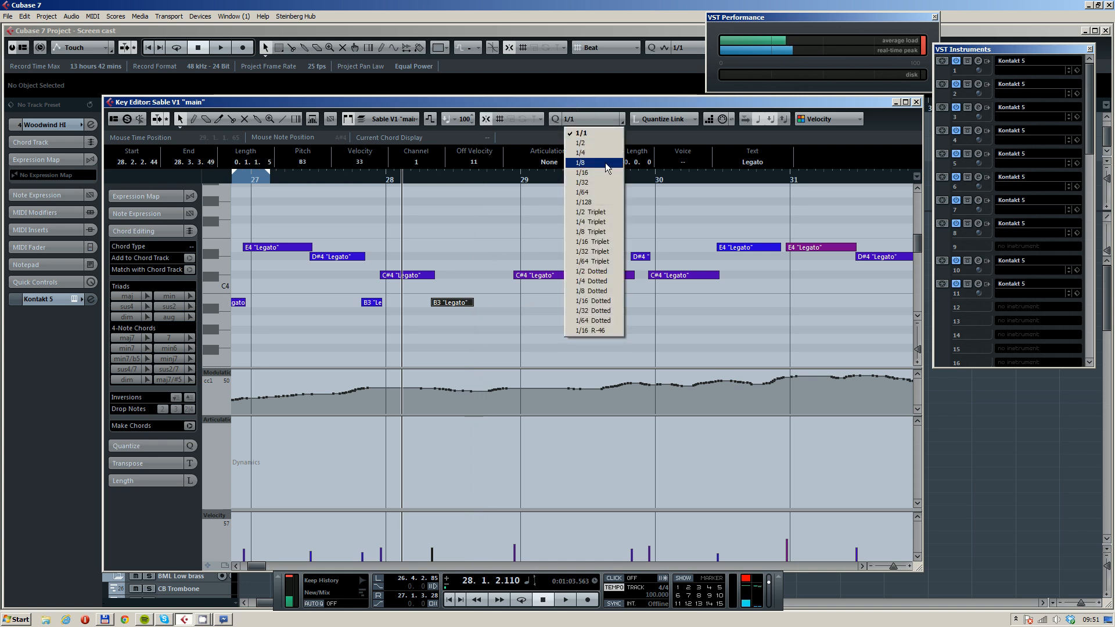
click(581, 162)
key(space)
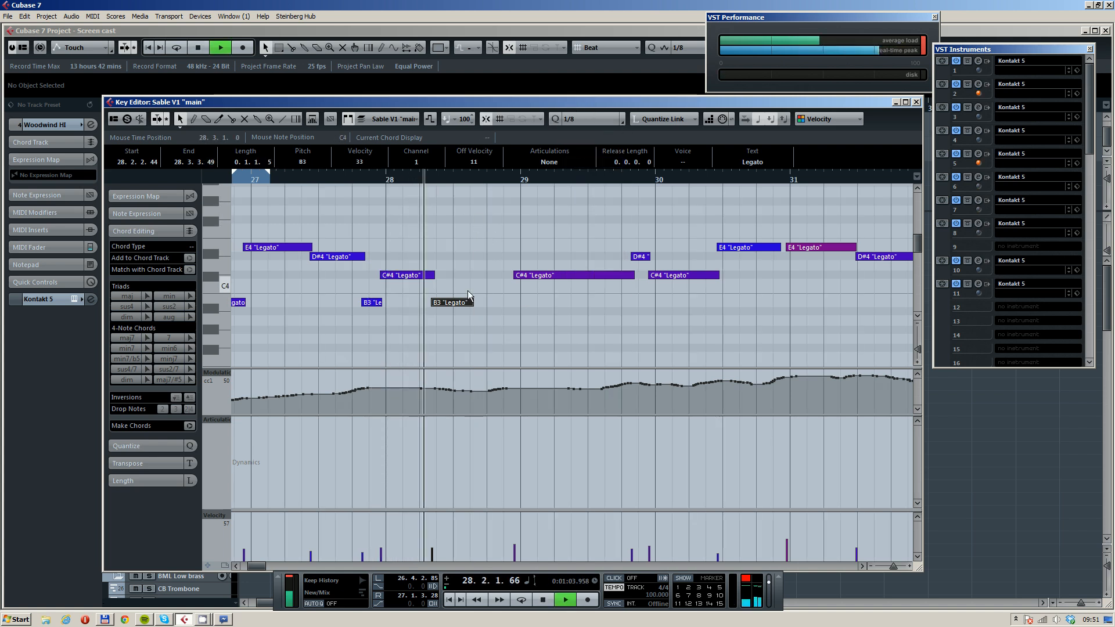
key(space)
Copy the new B3 note to A#3 at 28.3.3.0, extend it to 29.1.1.0 and audition the passage
drag(455, 302, 504, 317)
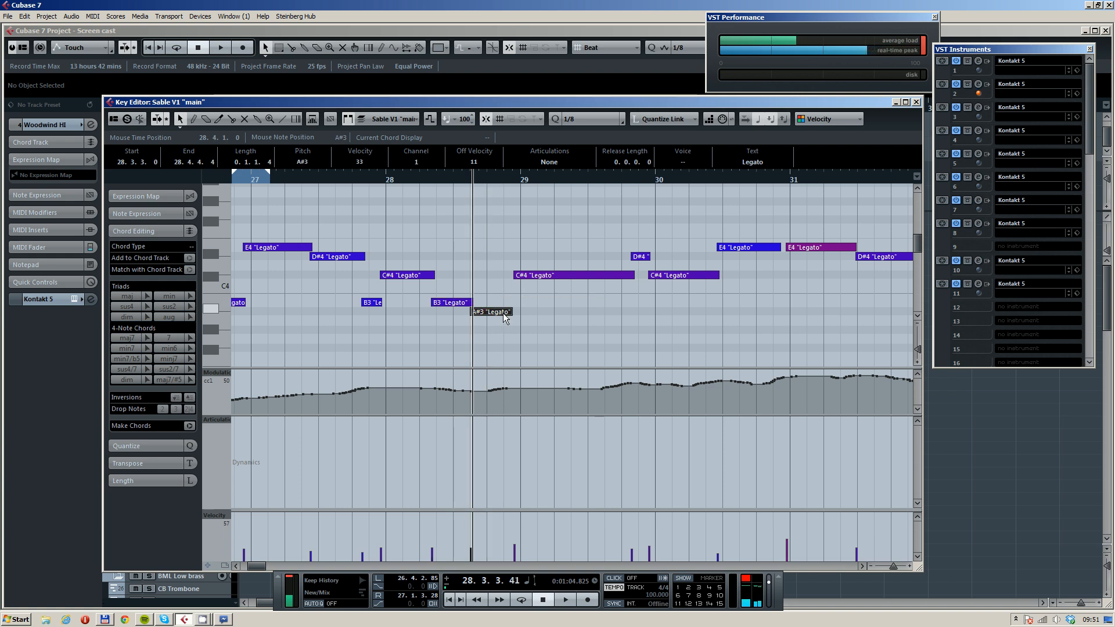
click(372, 177)
click(480, 225)
key(space)
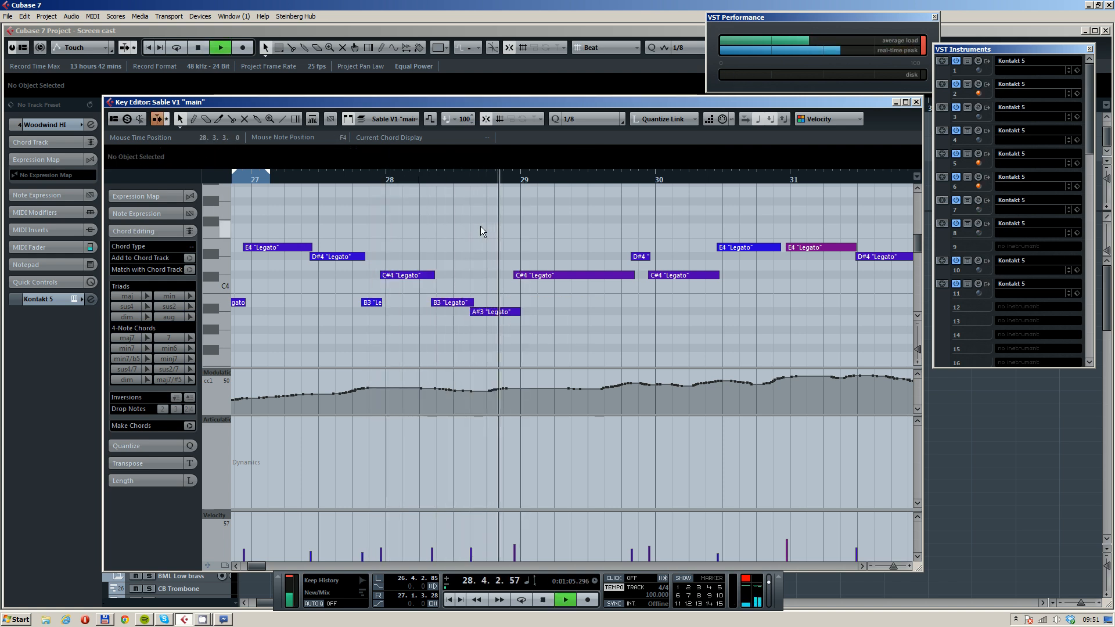
key(space)
Raise the two added notes in bar 28 by an octave to B4 and A#4, and audition from 27.4.3.0
drag(493, 285, 462, 319)
scroll(491, 329, up, 2)
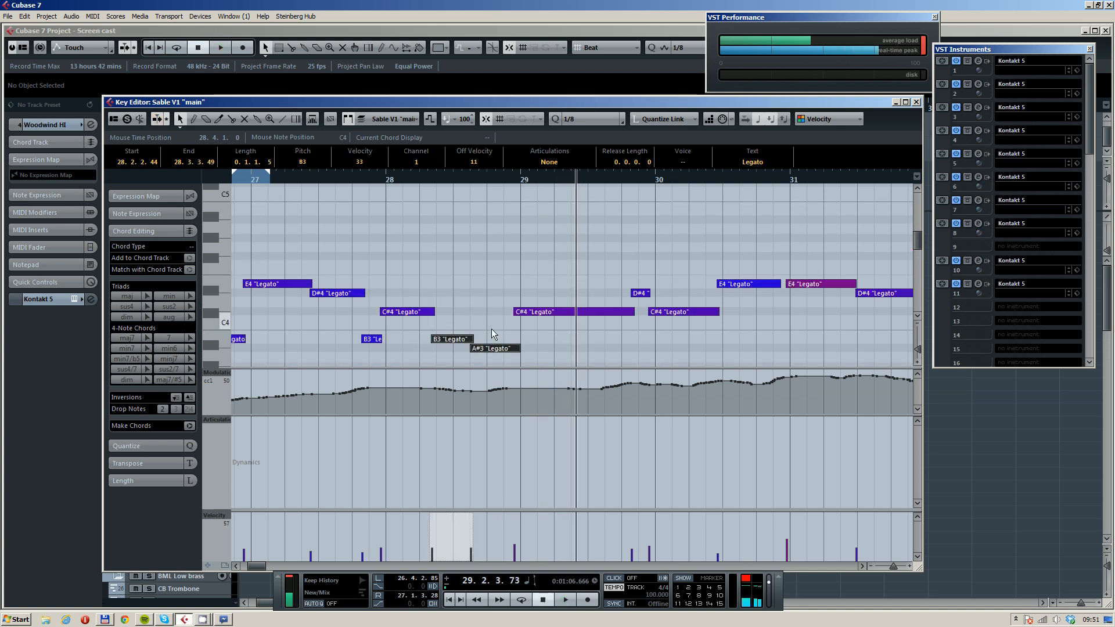
key(Up)
key(Up)
key(Up)
key(Up)
key(Up)
key(Up)
key(Up)
key(Up)
key(Up)
key(Up)
key(Up)
key(Up)
click(377, 178)
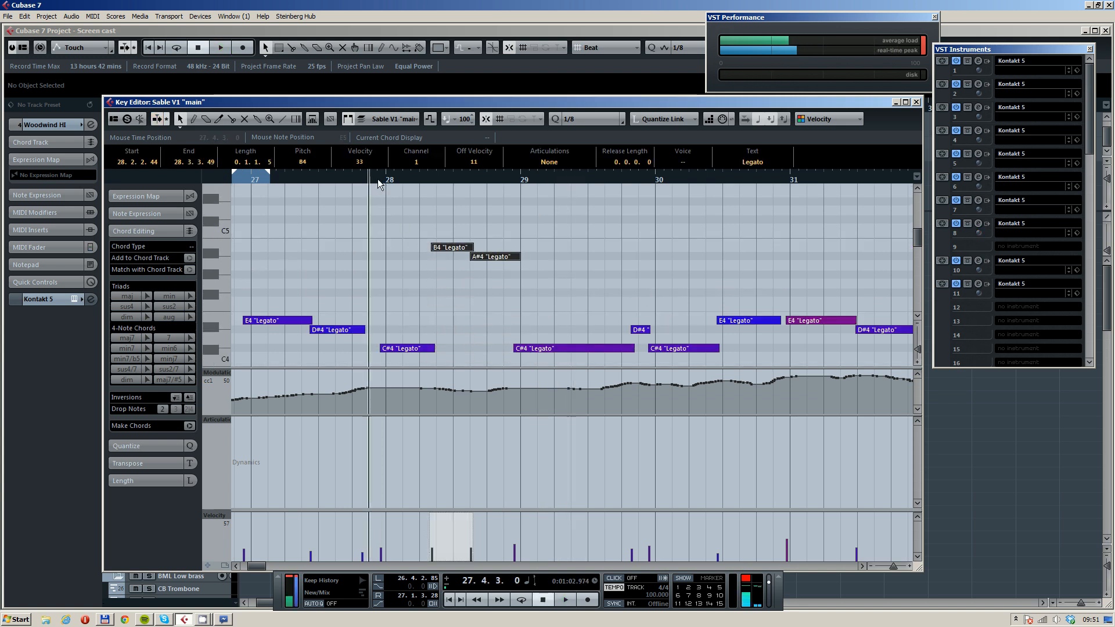
key(space)
scroll(479, 280, down, 3)
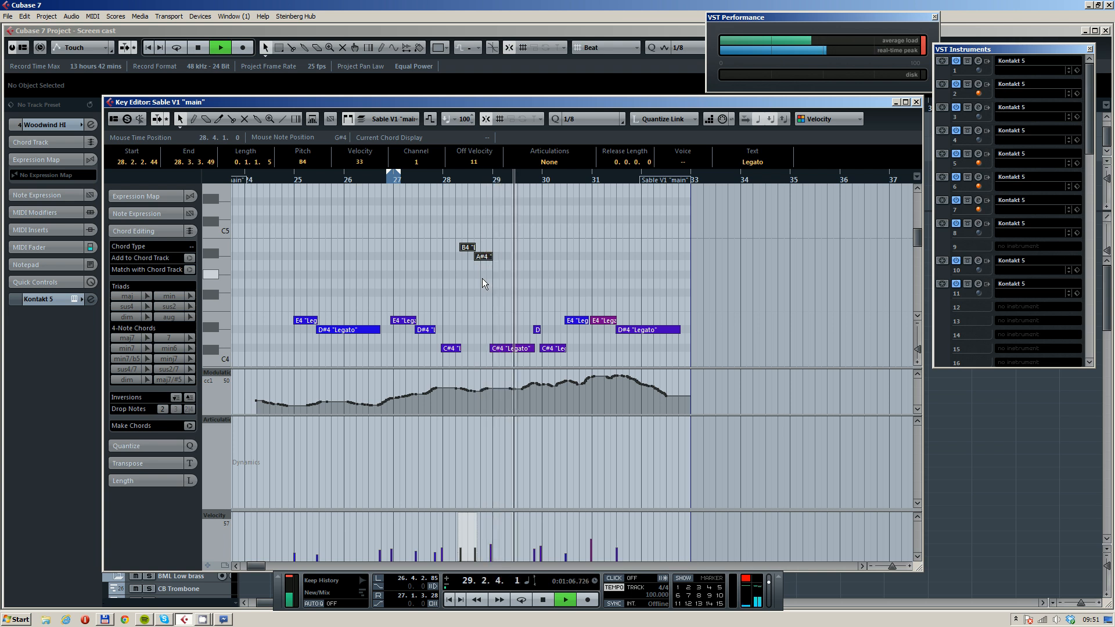
scroll(483, 277, down, 2)
scroll(673, 275, up, 2)
key(space)
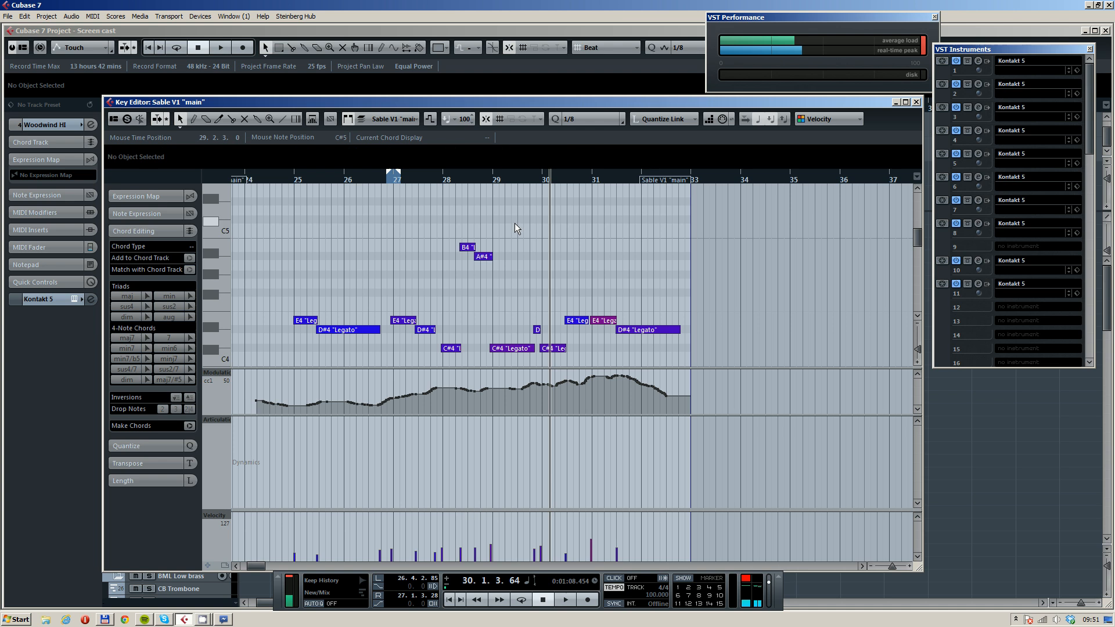
Lower the two added notes three semitones, play from bar 28, and lower the second one further to F#4
key(Down)
key(Down)
key(Down)
click(444, 181)
key(space)
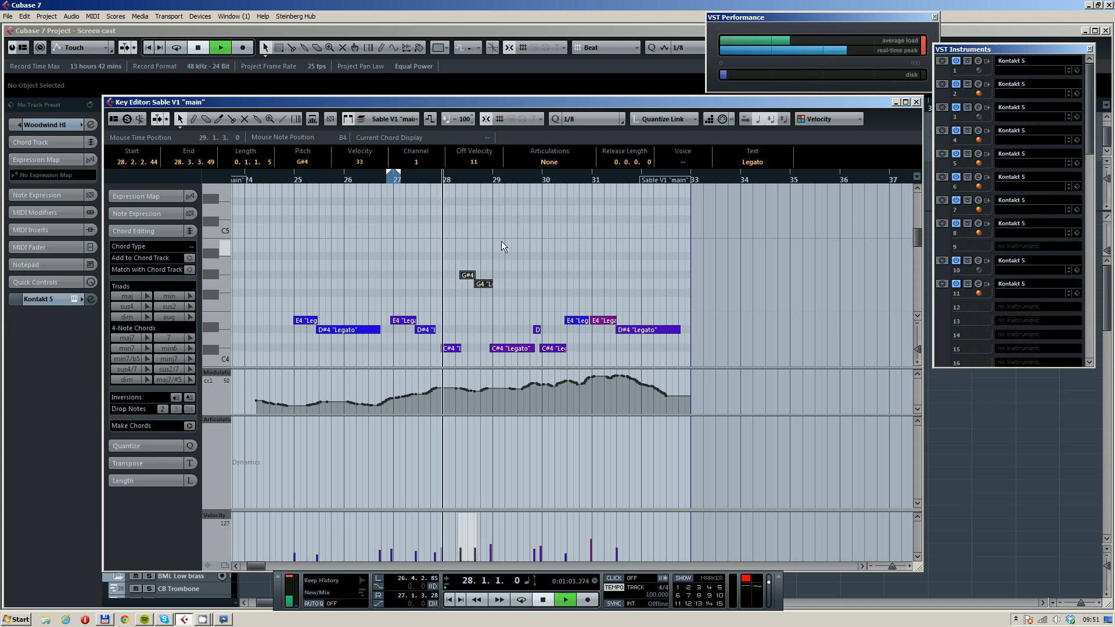
click(484, 284)
key(Down)
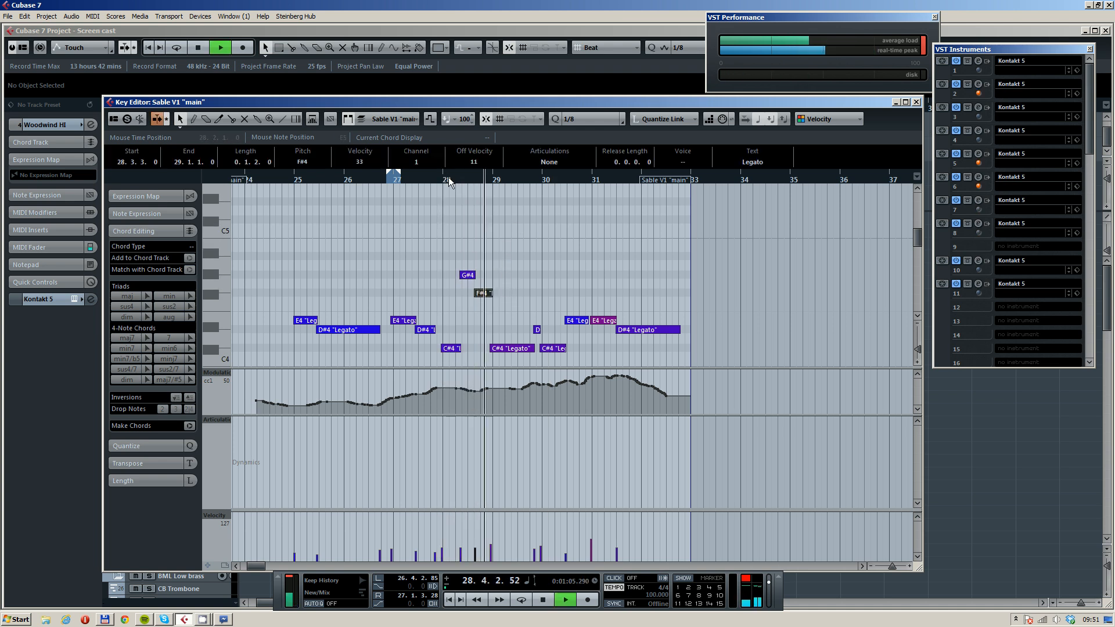
Lower the two selected added notes in bar 28 by five semitones
scroll(452, 210, down, 3)
click(461, 231)
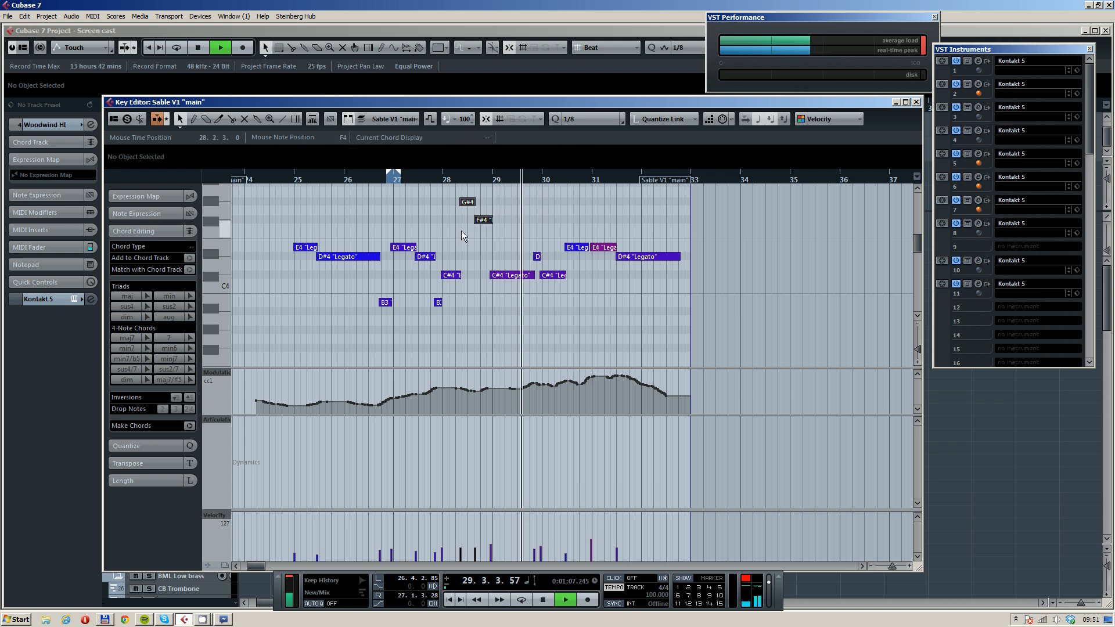
key(Down)
key(Down)
key(Down)
key(Down)
key(Down)
Raise the second added note, starting at 28.3.3.0, to E4 and audition from bar 28
click(497, 230)
click(483, 276)
key(Up)
key(Up)
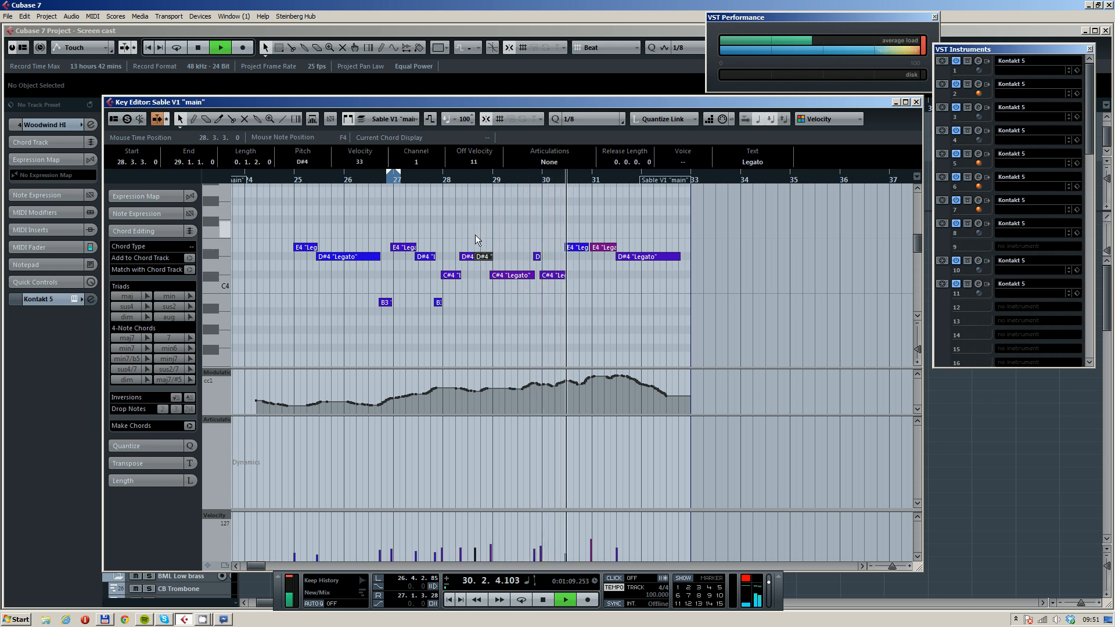
click(441, 179)
key(Up)
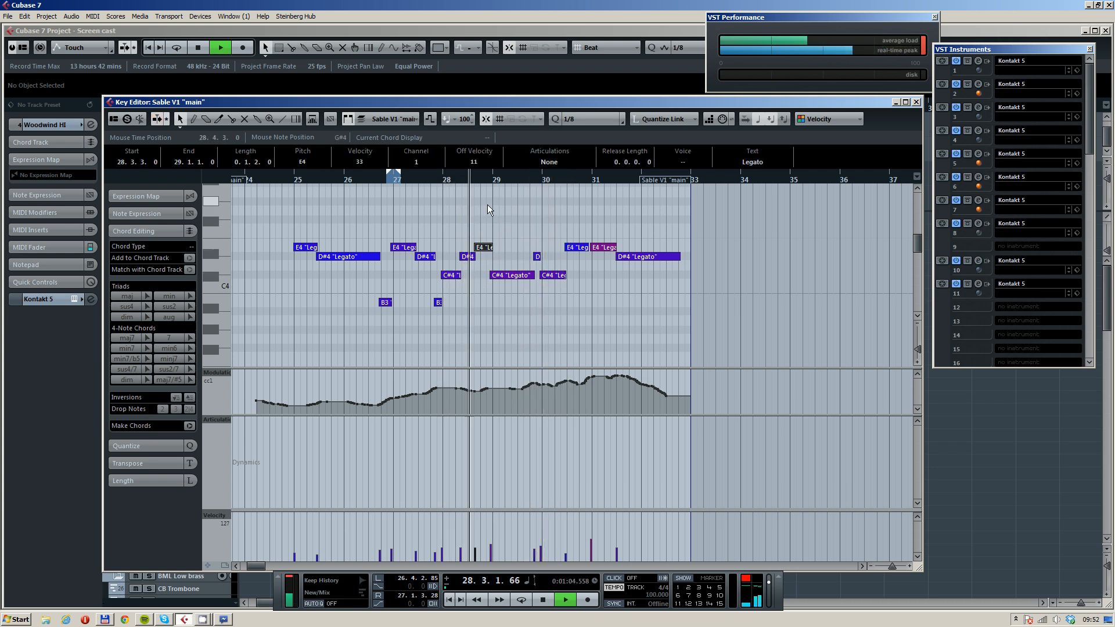
click(551, 227)
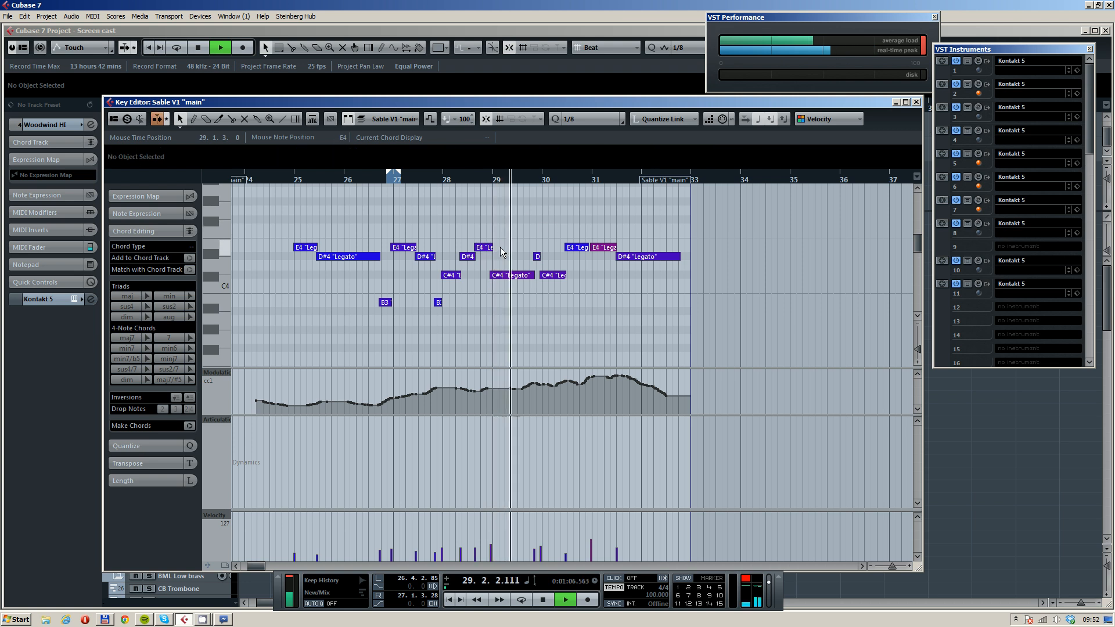
Raise the long C#4 note starting just before bar 29 to F#4 and audition from bar 29
click(519, 275)
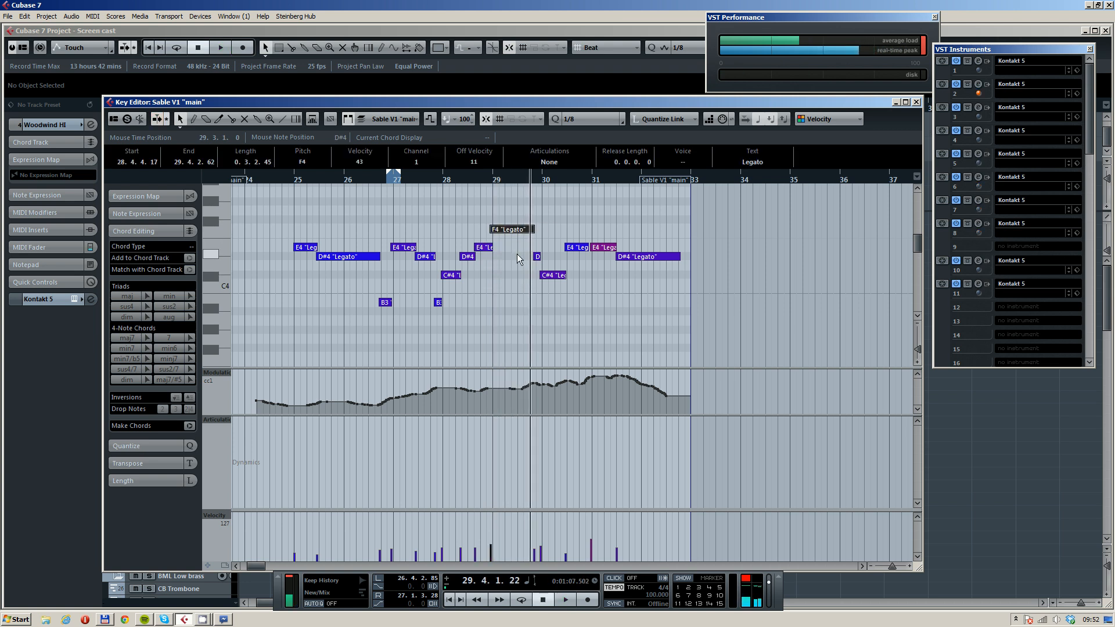
key(Up)
click(491, 180)
key(space)
click(552, 216)
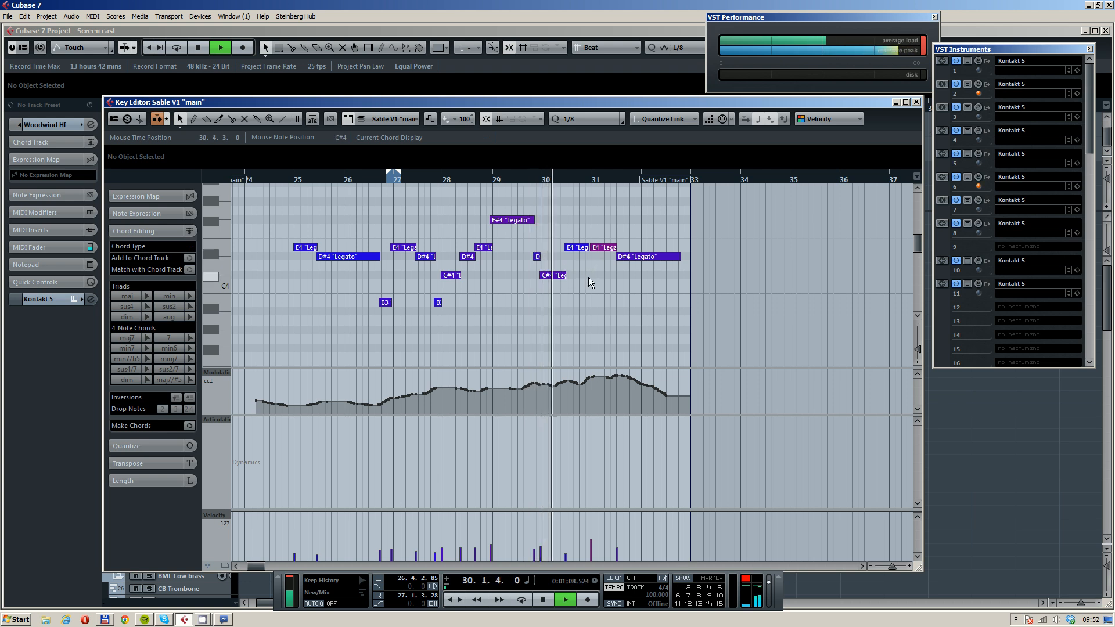
Raise the E4 note at bar 31 by two semitones to F#4
drag(588, 277, 555, 284)
key(space)
drag(583, 234, 576, 256)
key(Up)
key(Up)
Raise the final long D#4 note to G#4, audition from bar 31 and close the Key Editor
click(600, 264)
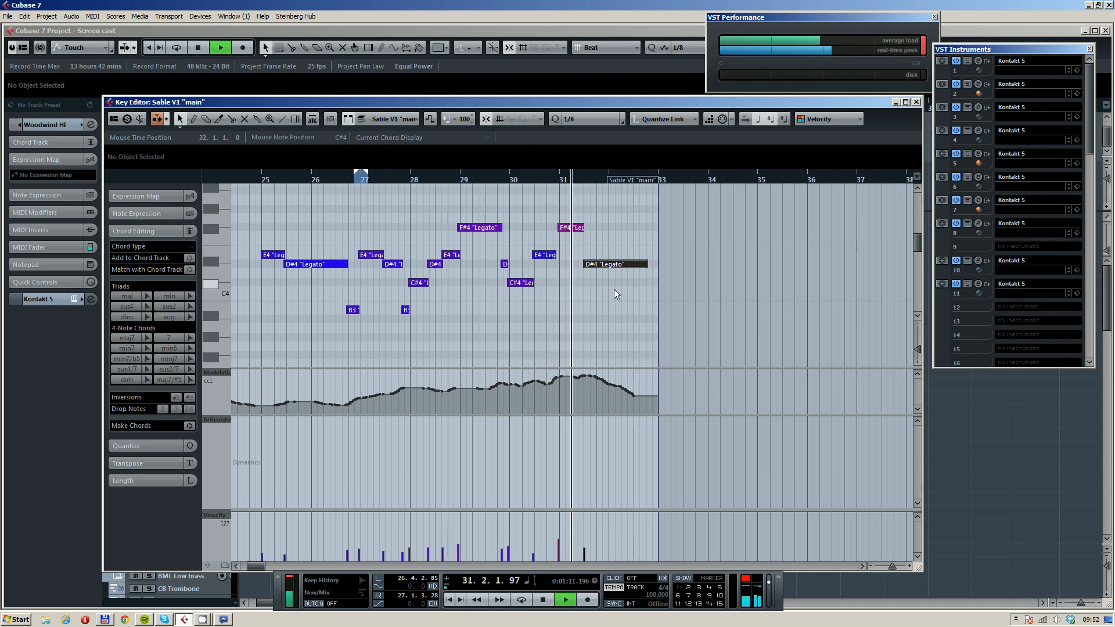
key(Up)
key(Up)
key(Up)
key(Up)
key(Up)
click(557, 180)
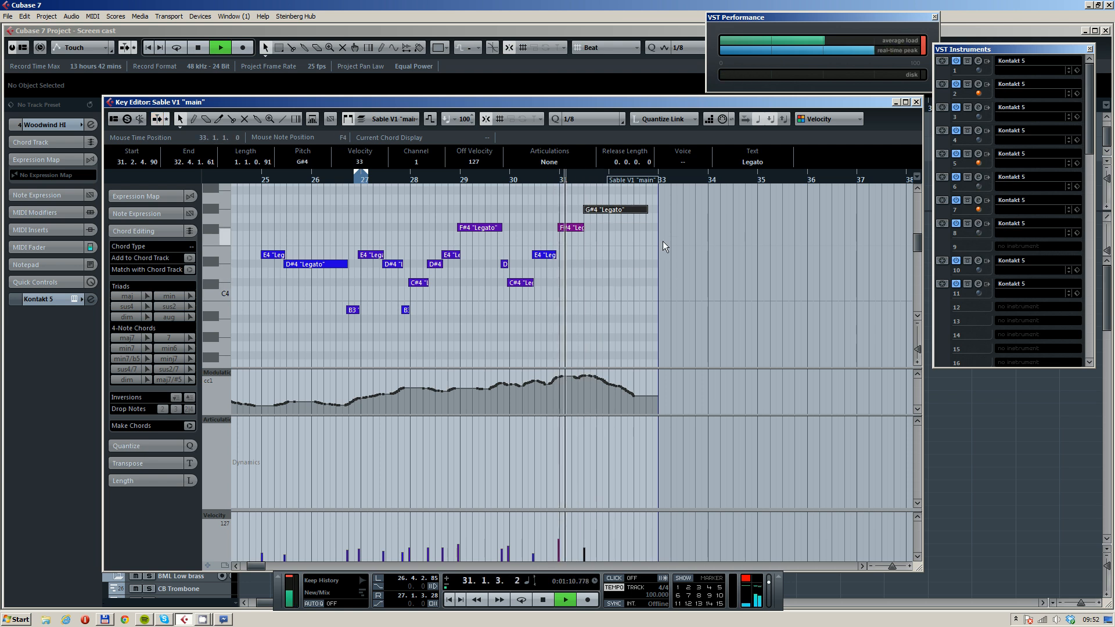
scroll(627, 252, up, 2)
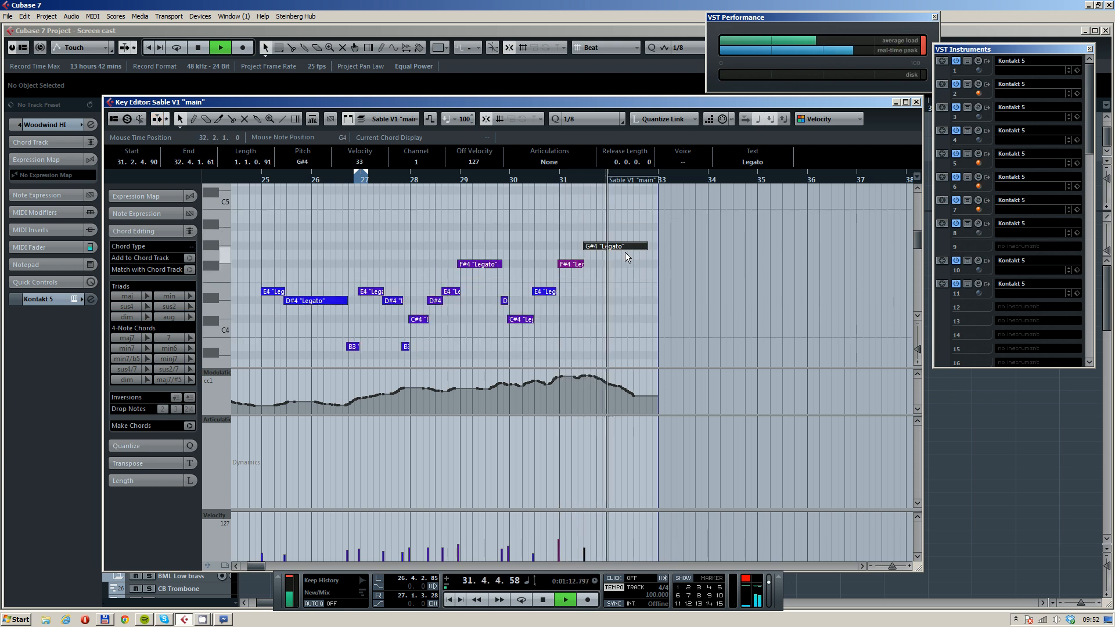
click(917, 102)
Set the locator range from 23.1.1.0 to 33.2.1.0 and play the arrangement from bar 23
scroll(820, 358, down, 2)
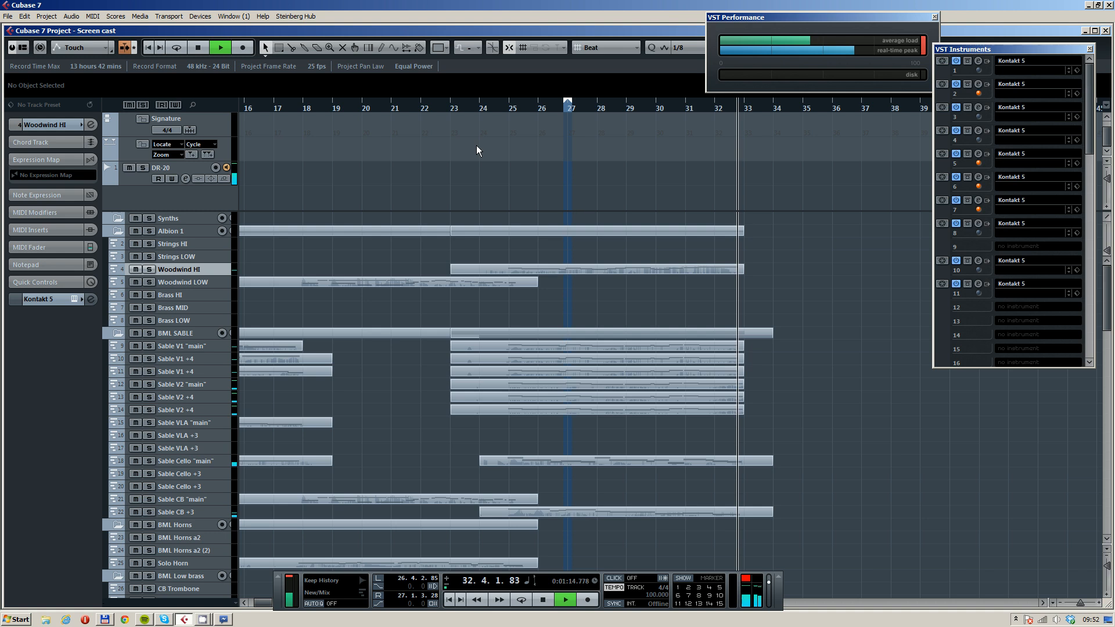
key(space)
drag(516, 101, 737, 112)
click(466, 108)
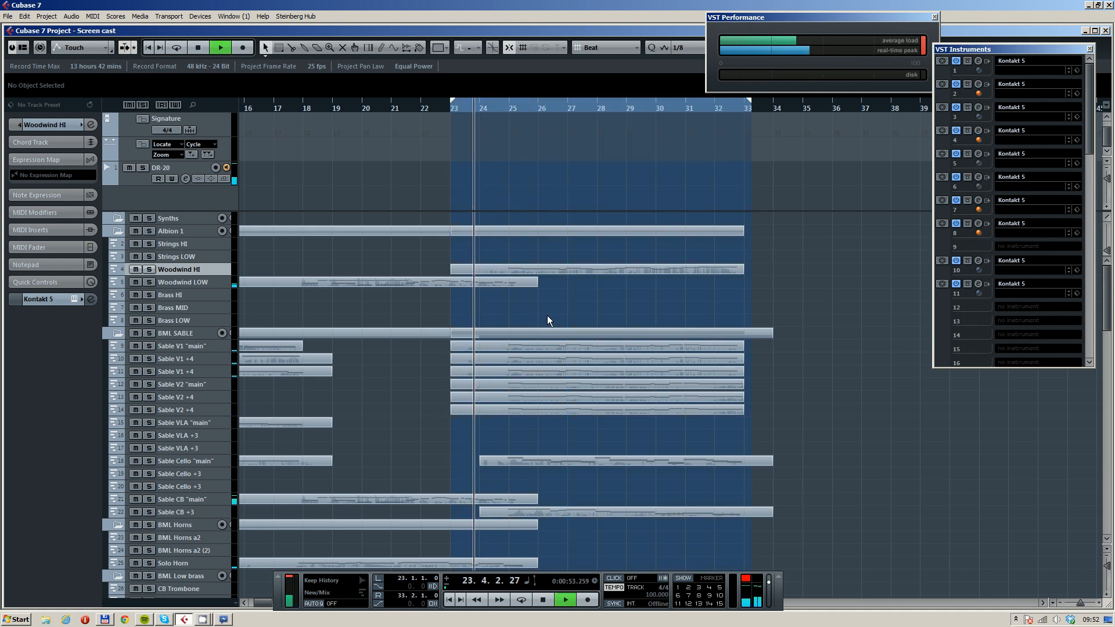
scroll(543, 319, down, 5)
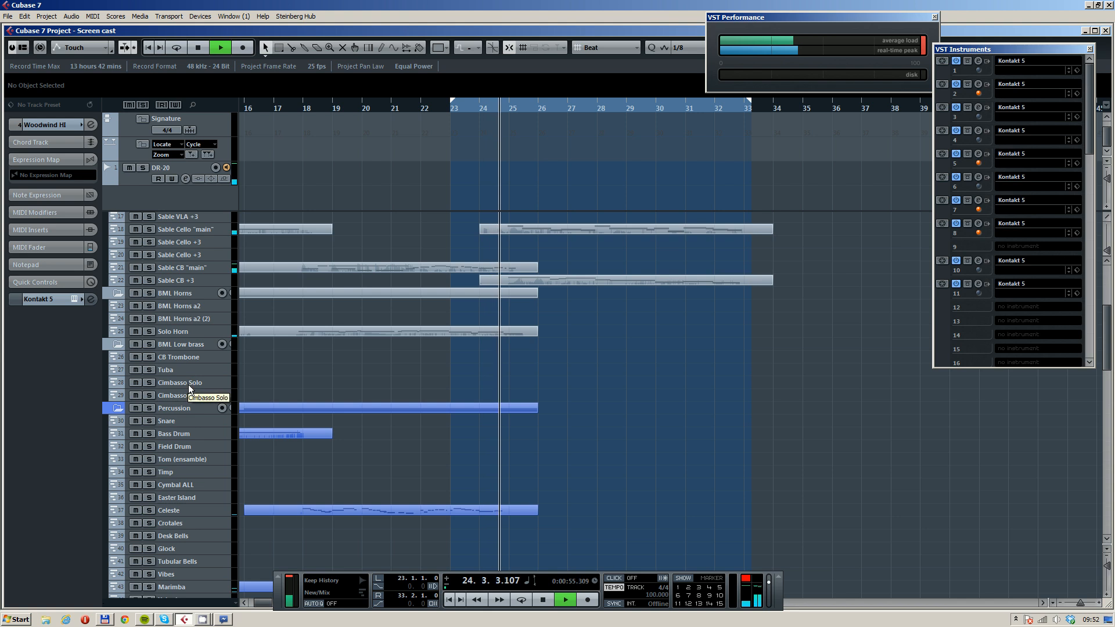
Move the left locator to bar 27 and on to bar 29 during playback
ctrl+click(571, 108)
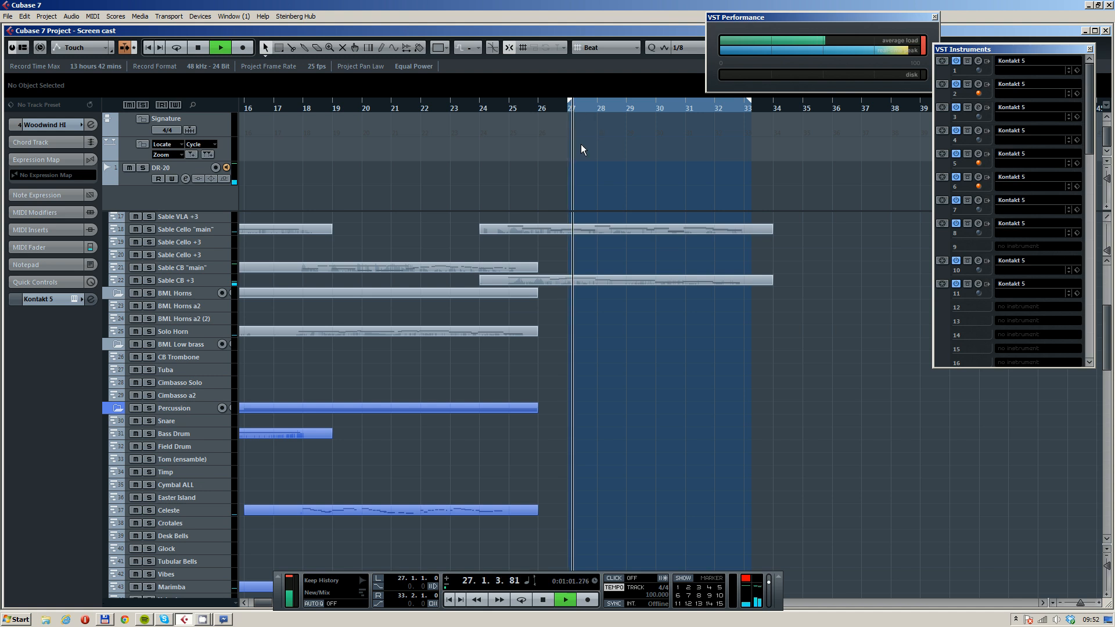
drag(651, 317, 571, 298)
ctrl+click(548, 109)
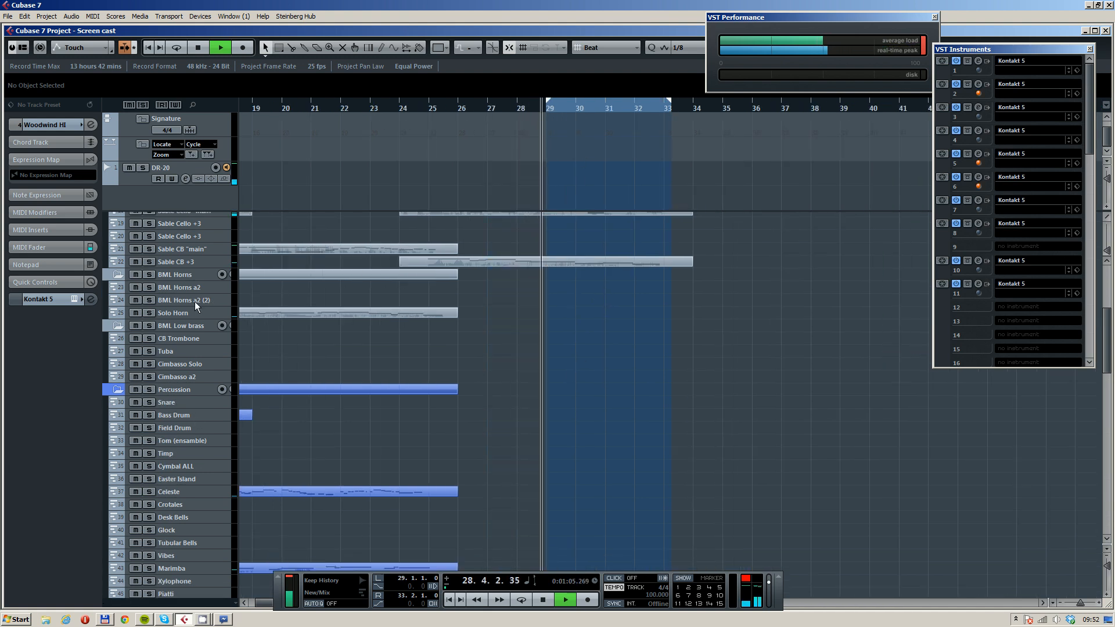
Play with BML Horns a2 selected from bar 29 and inspect the Sable V1 "main" melody in the Key Editor
click(206, 287)
key(space)
scroll(488, 349, up, 4)
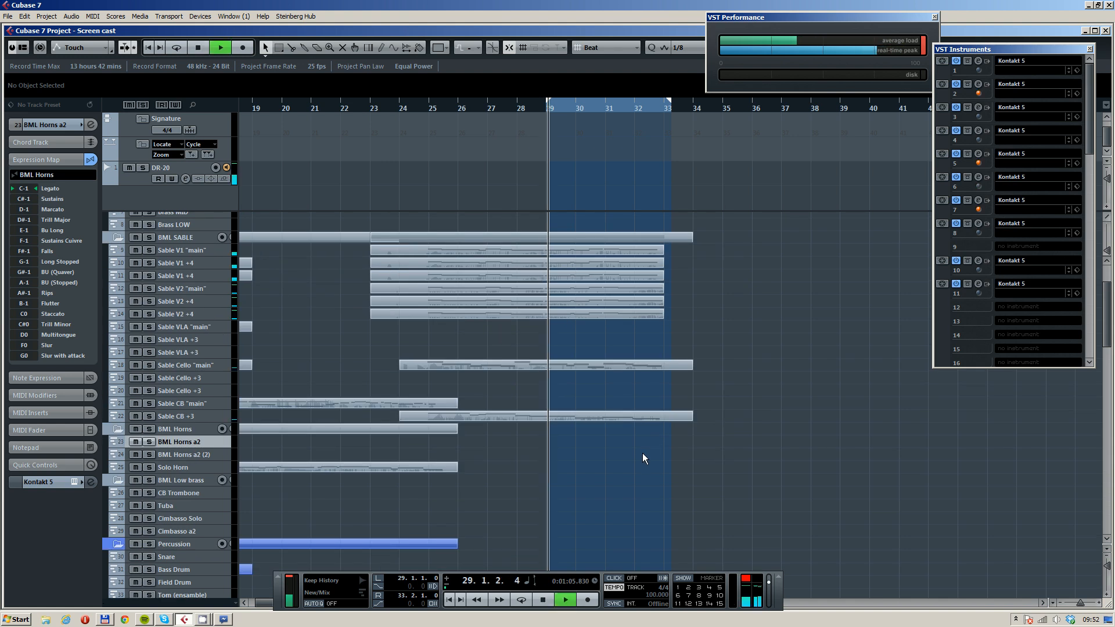
key(space)
click(600, 253)
double_click(601, 252)
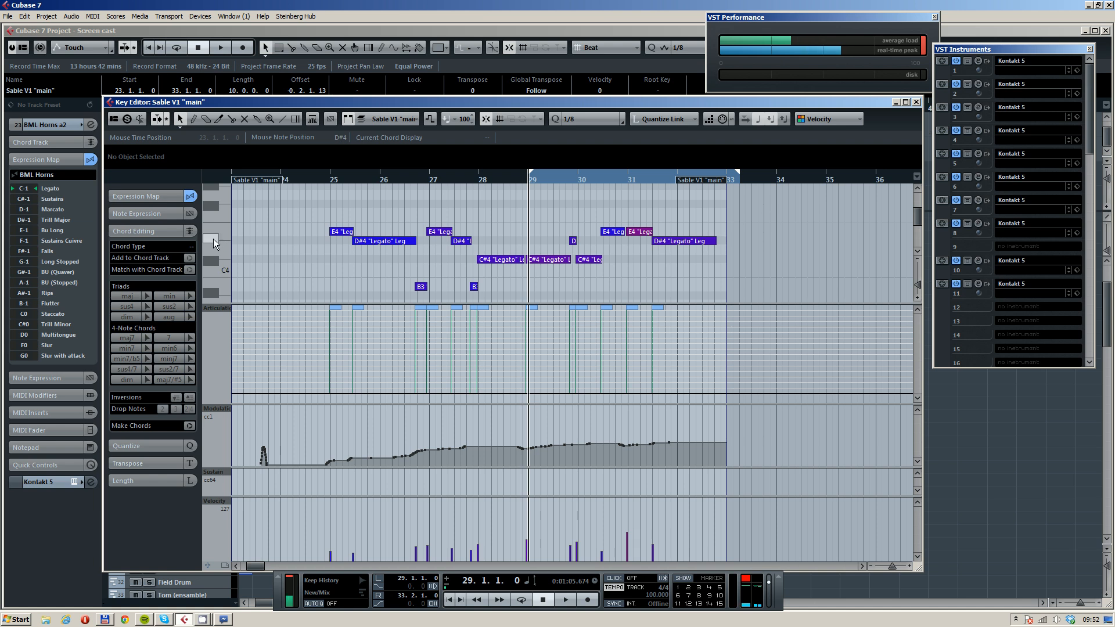
click(917, 101)
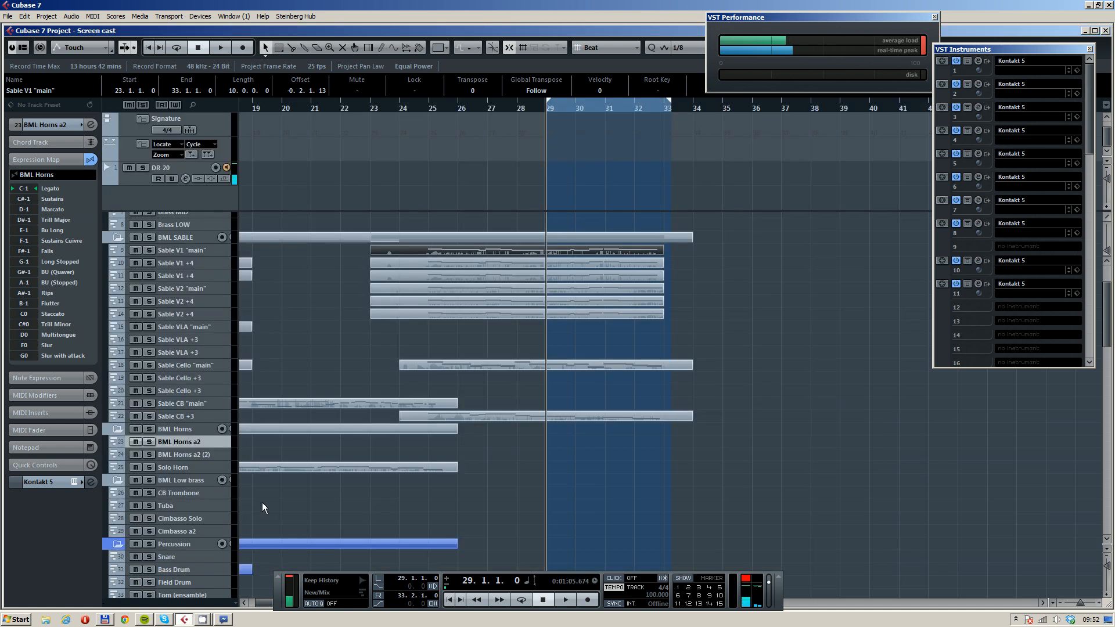
Record a horn line on the BML Horns a2 (2) track through to bar 33
click(201, 454)
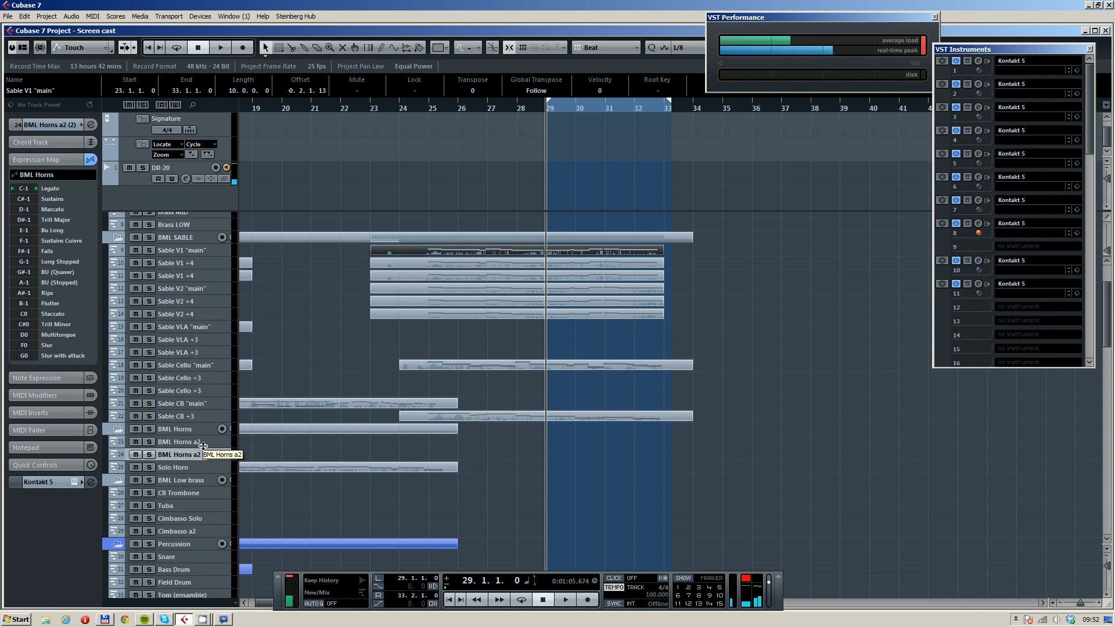
key(KP_Multiply)
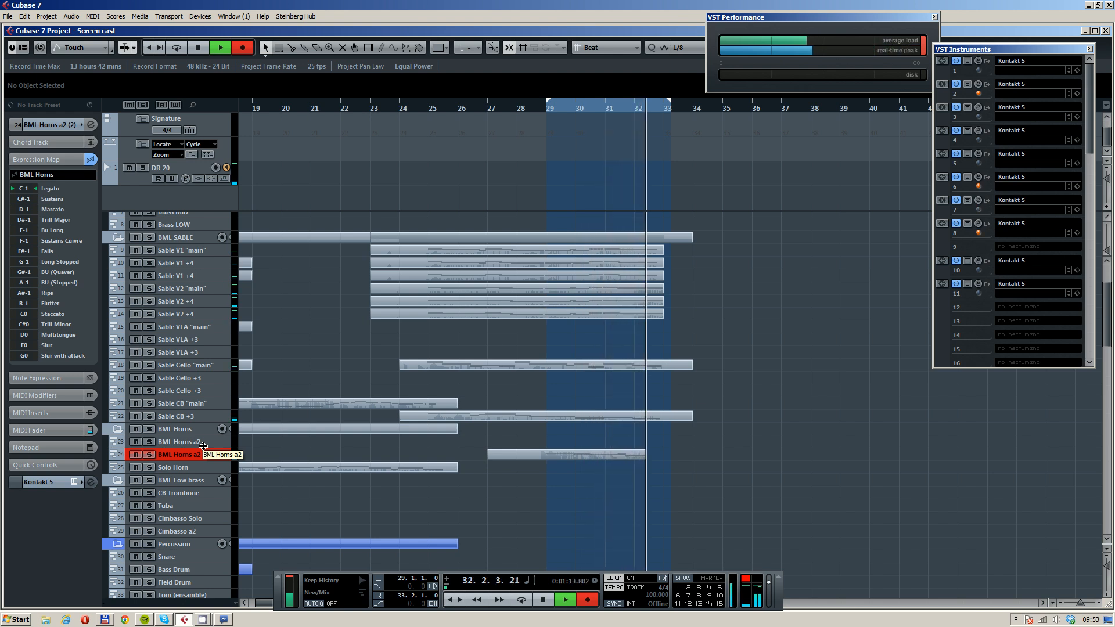
key(space)
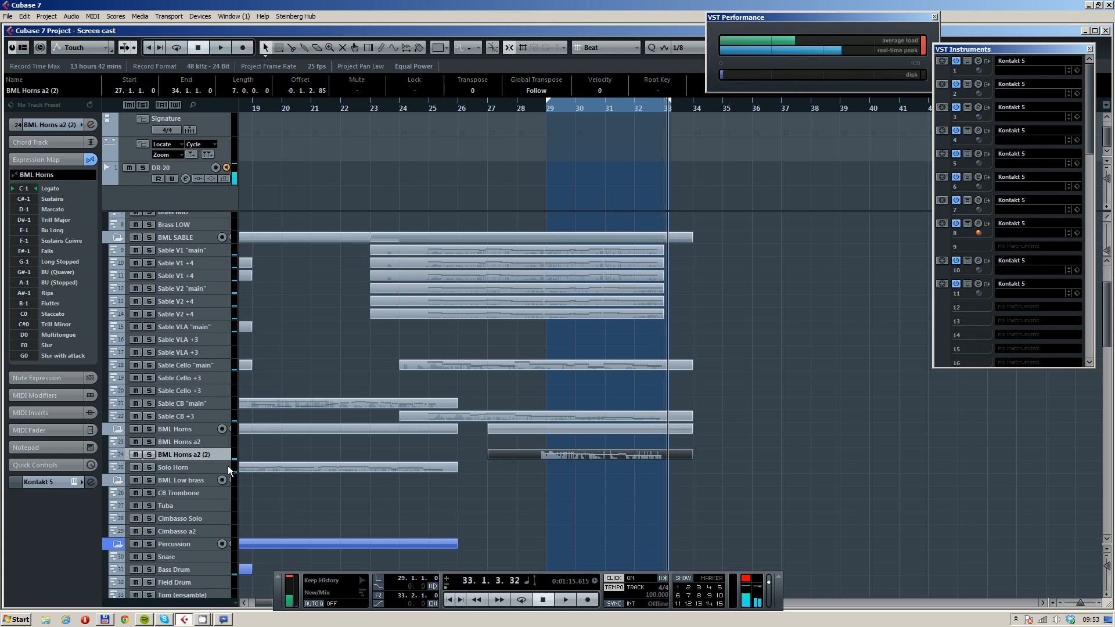
Try two takes of another horn line on the BML Horns a2 track and delete both
click(210, 444)
click(534, 107)
key(KP_Multiply)
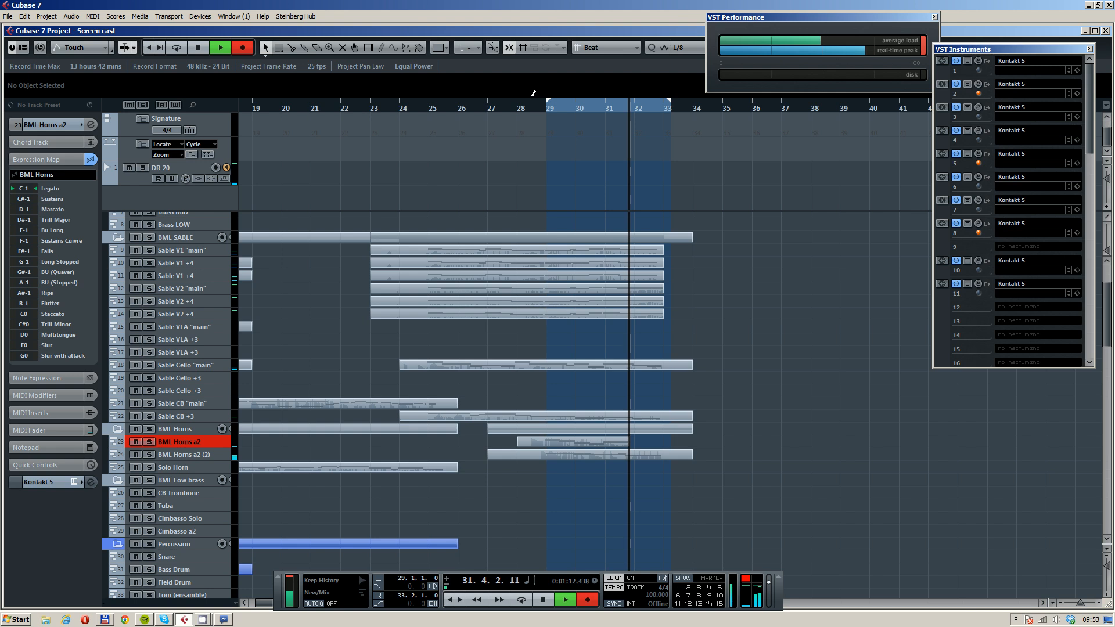
key(space)
key(Delete)
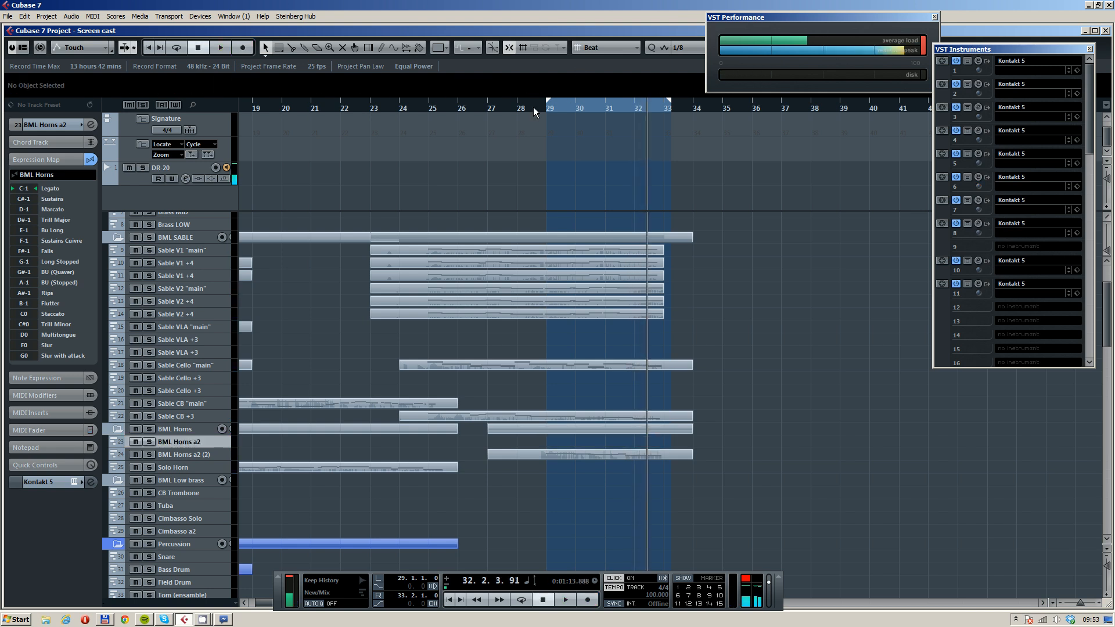
drag(533, 107, 518, 103)
key(KP_Multiply)
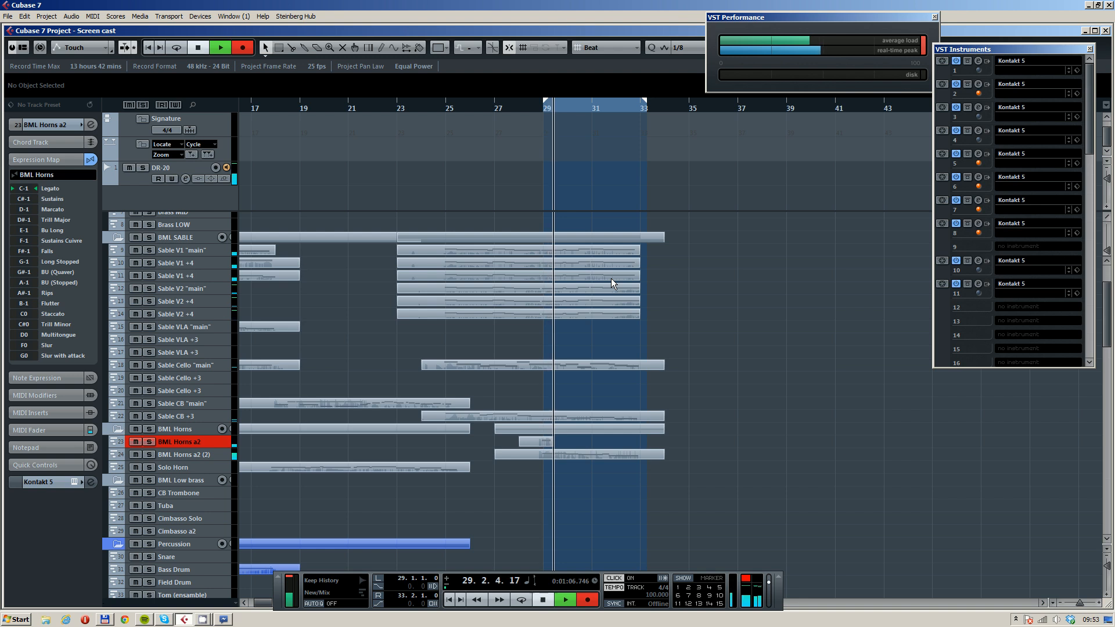
key(space)
key(Delete)
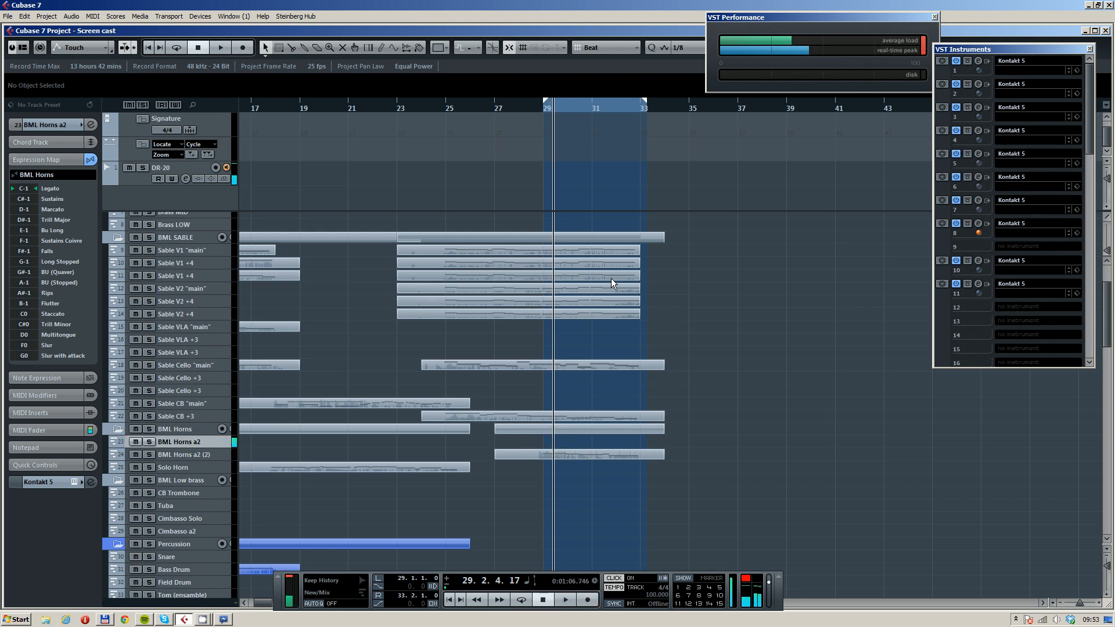
Record another horn line on the BML Horns a2 track through to bar 33 and select the part
key(KP_Multiply)
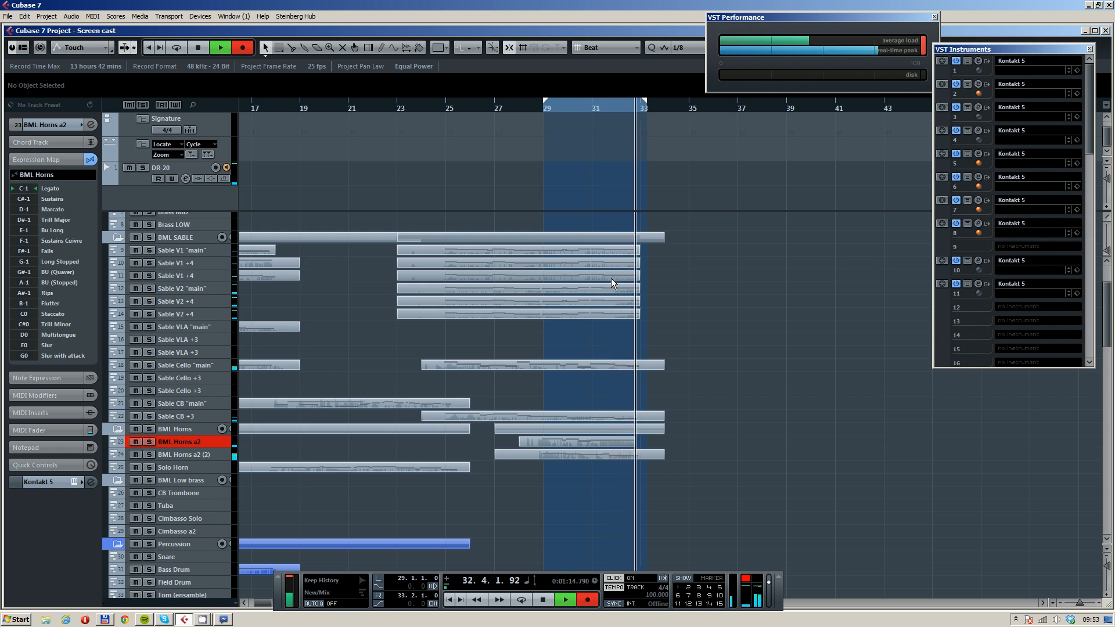
key(space)
click(604, 442)
Enlarge the Sable CB +3 track and show its bass notes from bar 25 in the in-place editor
click(195, 509)
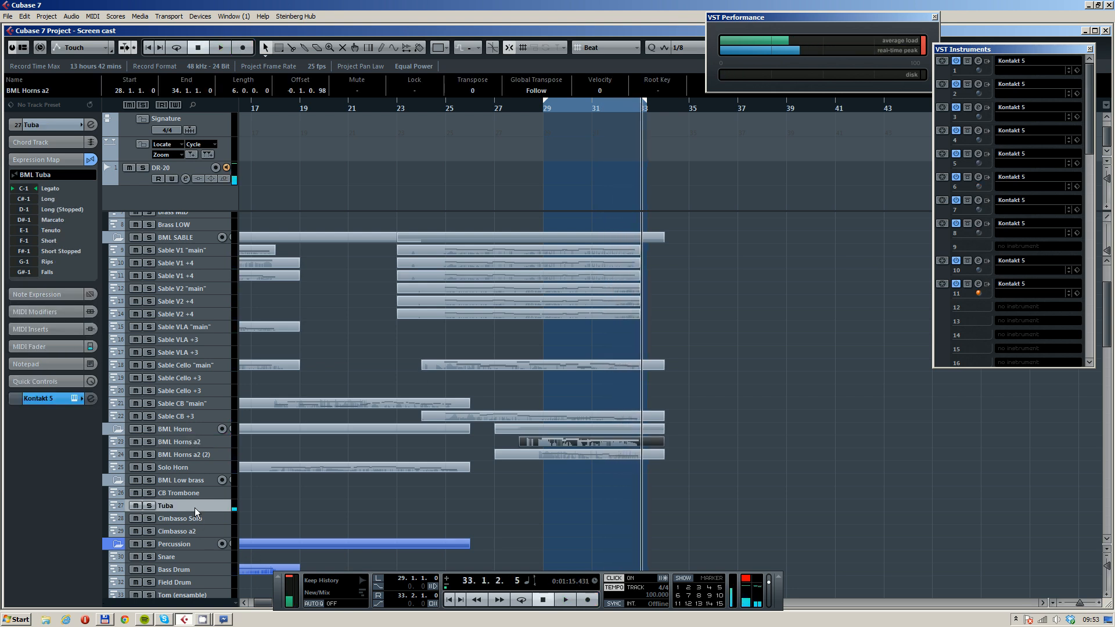
click(195, 366)
click(166, 414)
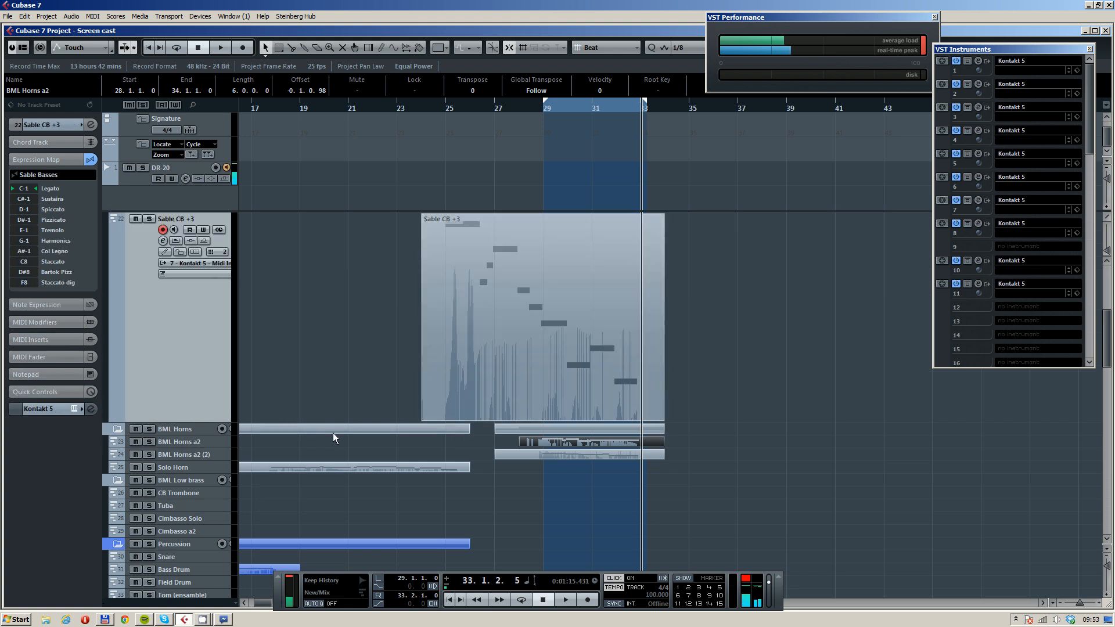
click(176, 241)
scroll(531, 313, up, 3)
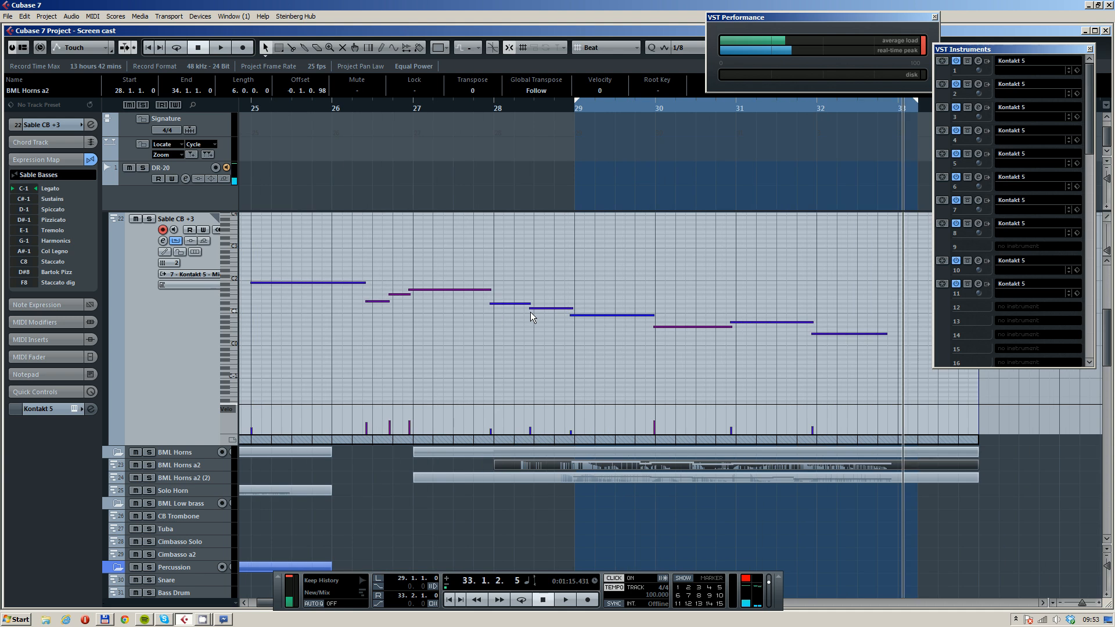
Record the bass line on the Tuba track from 28.3.1.0 to bar 33
click(533, 108)
click(200, 529)
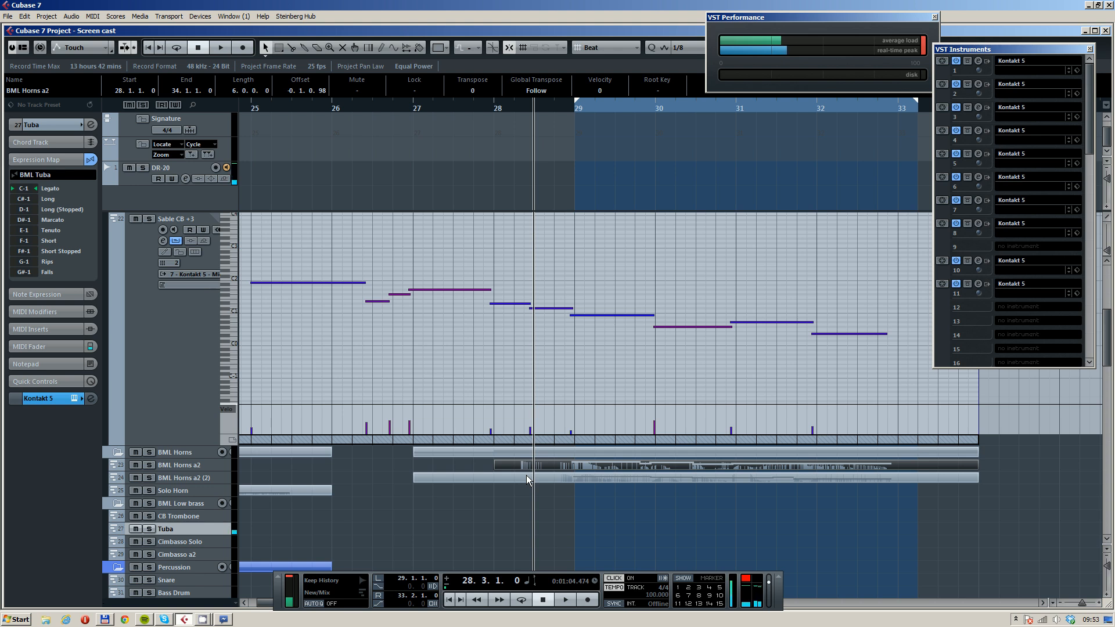
key(KP_Multiply)
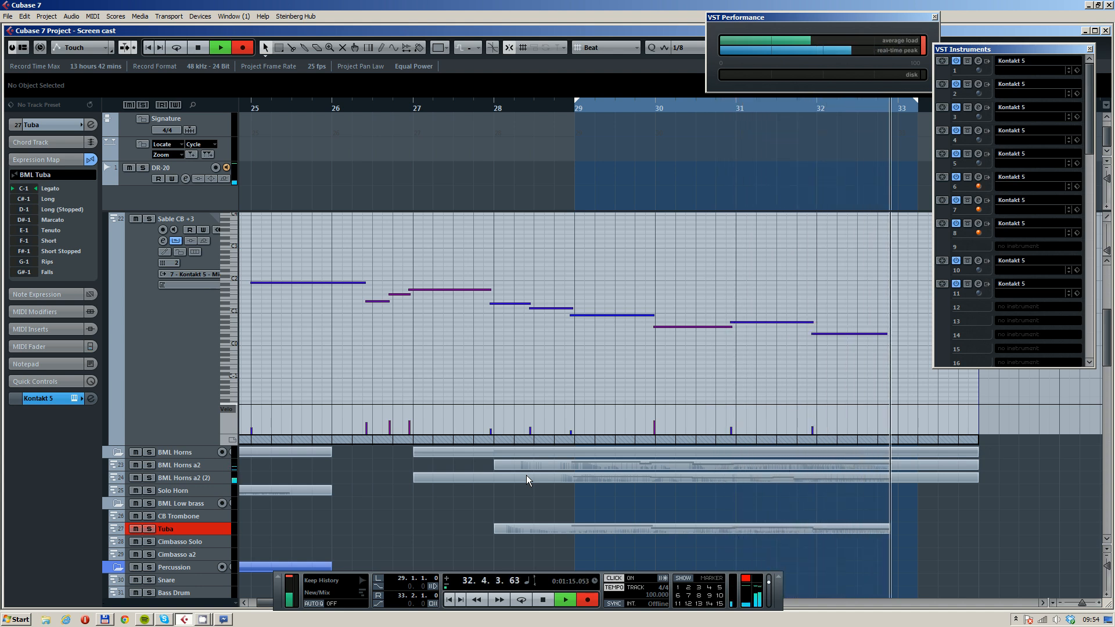
key(space)
Close in-place editing on the Sable CB +3 track and return it to its normal height
click(176, 241)
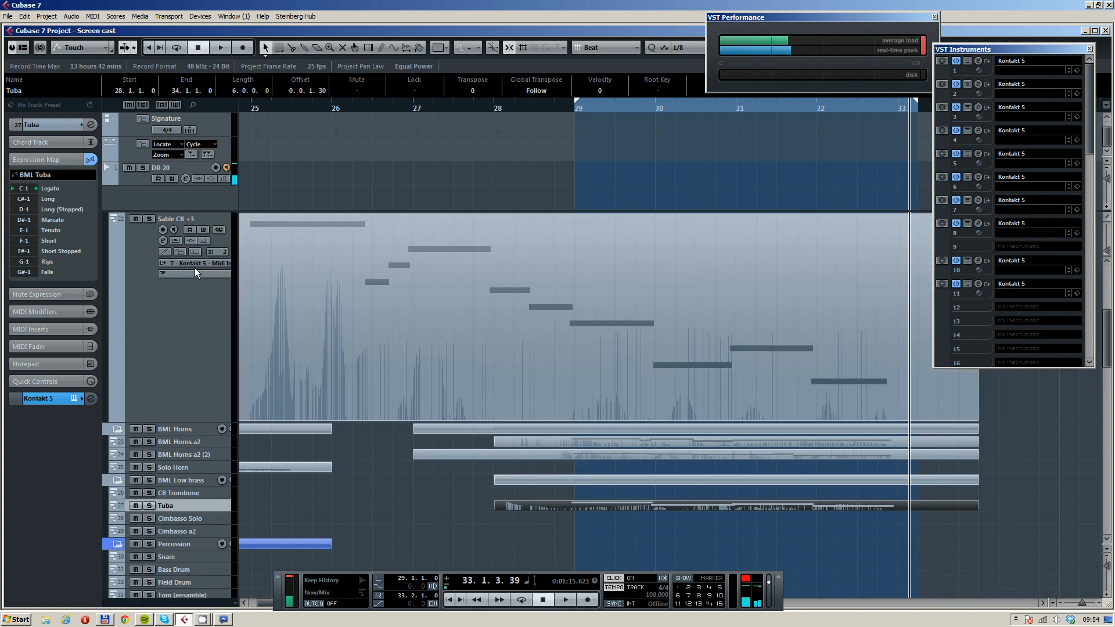
click(194, 302)
key(z)
Record the bass line on the CB Trombone track from bar 28 to bar 33
scroll(229, 420, down, 2)
click(299, 418)
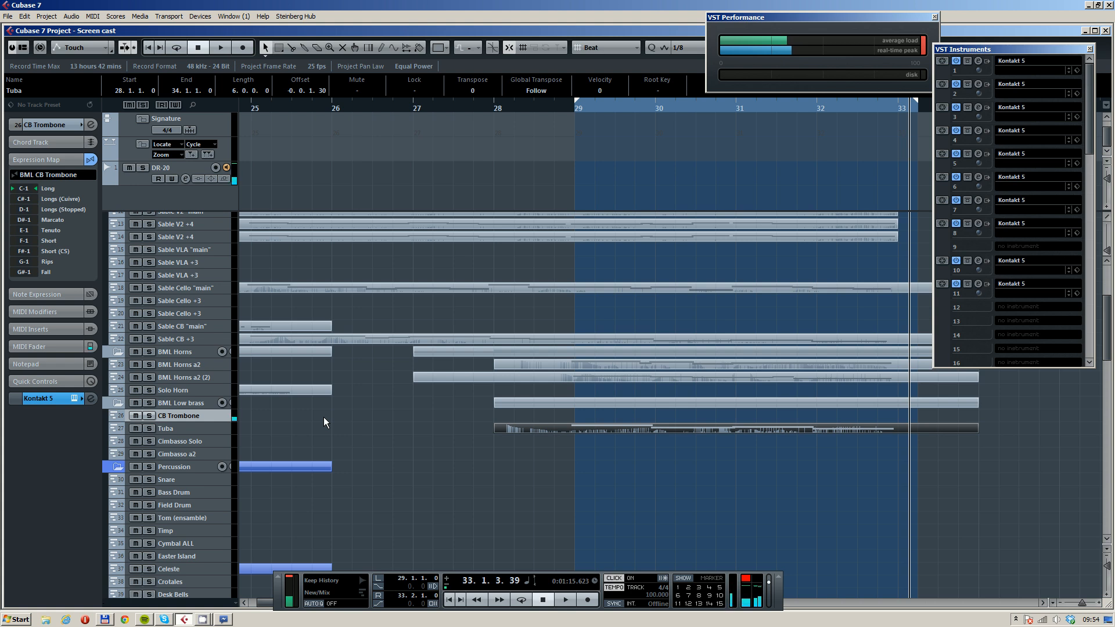
click(496, 108)
key(KP_Multiply)
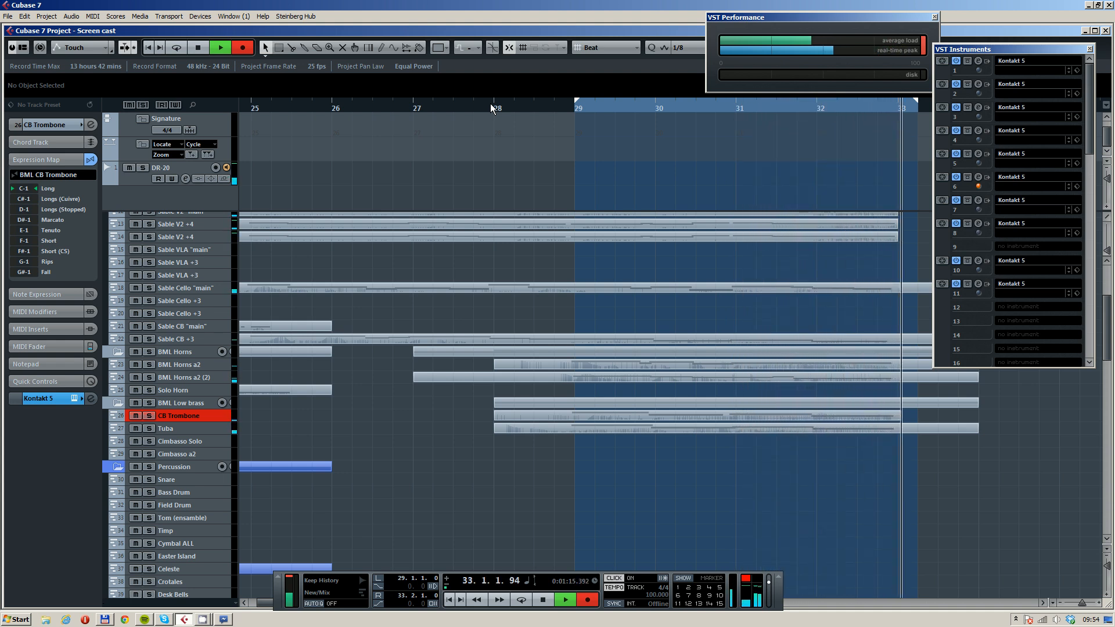
key(space)
Record the bass line on the Cimbasso a2 track from bar 28 to bar 33
click(216, 455)
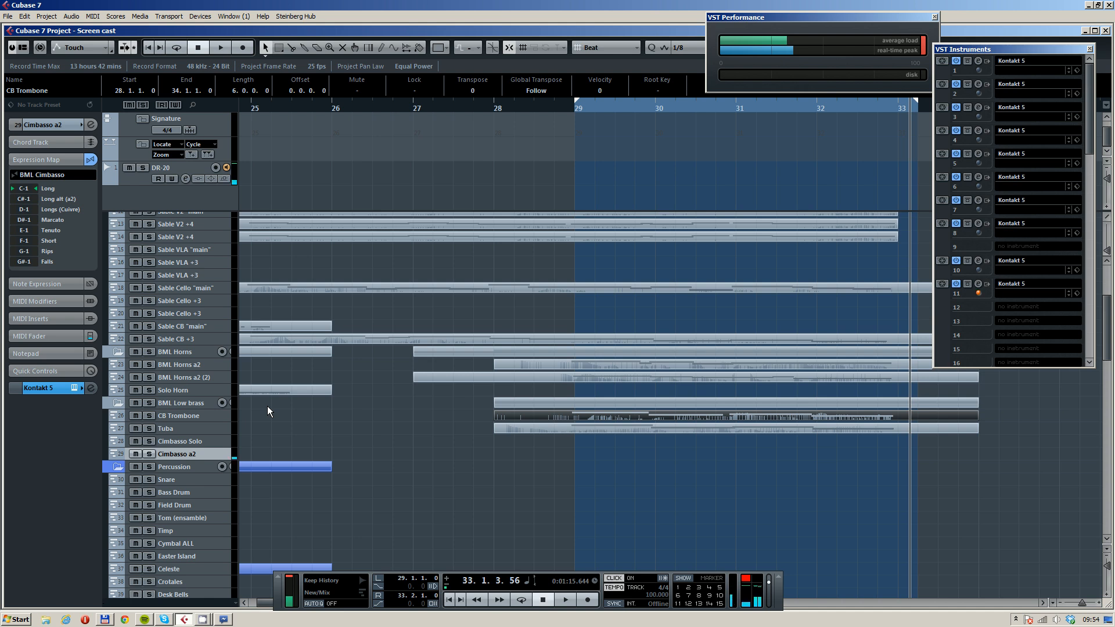
click(494, 106)
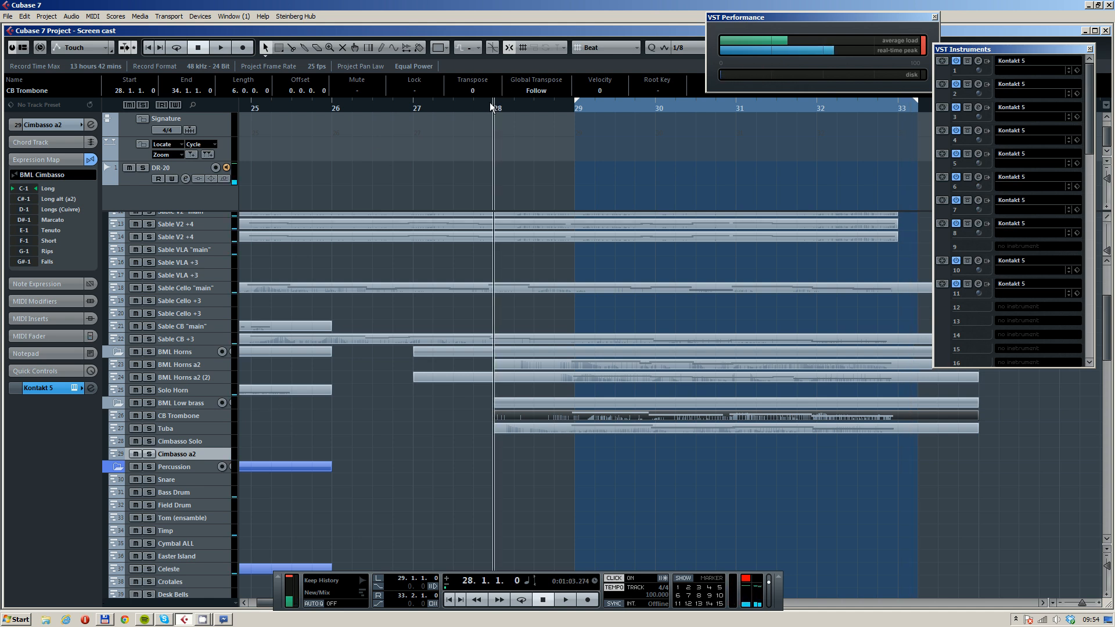
key(KP_Multiply)
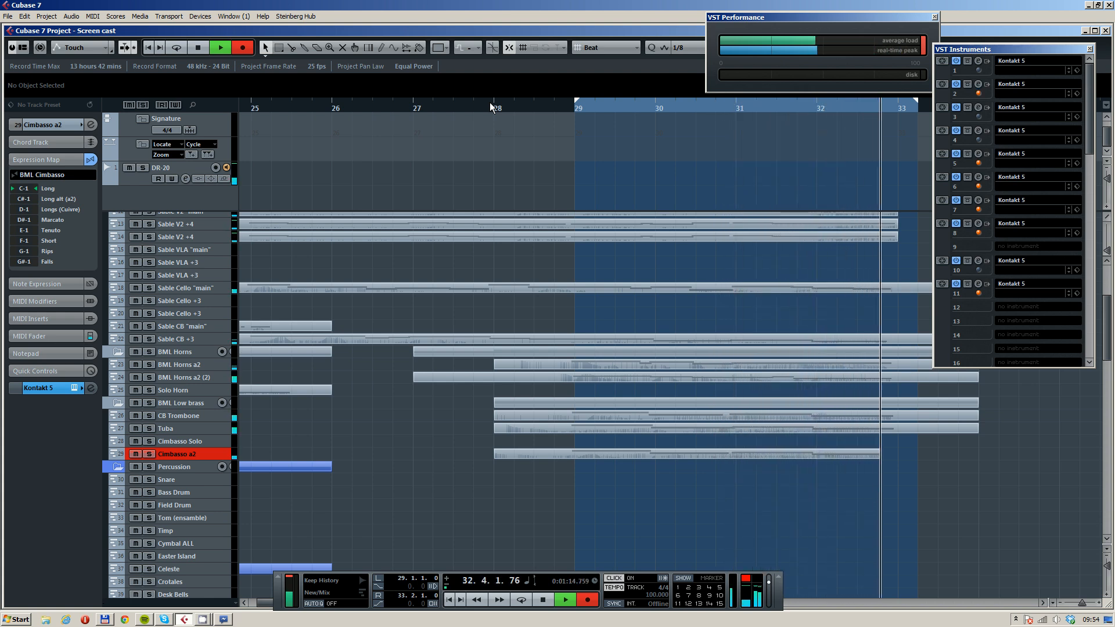
key(space)
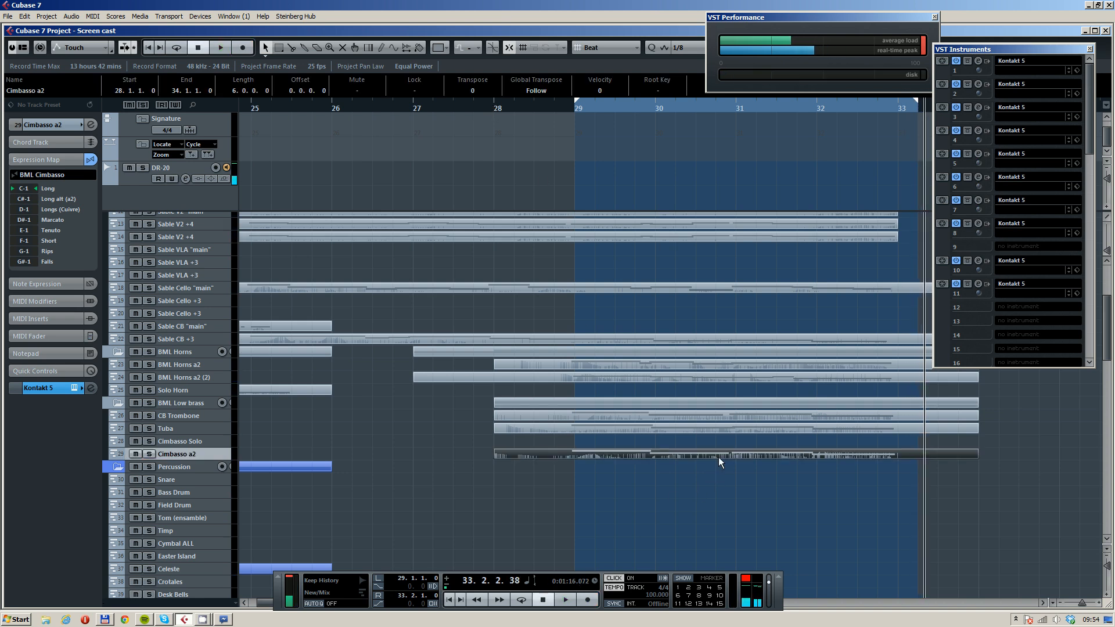
Assign the Long articulation to all Cimbasso a2 notes and start playback just before bar 29
double_click(719, 462)
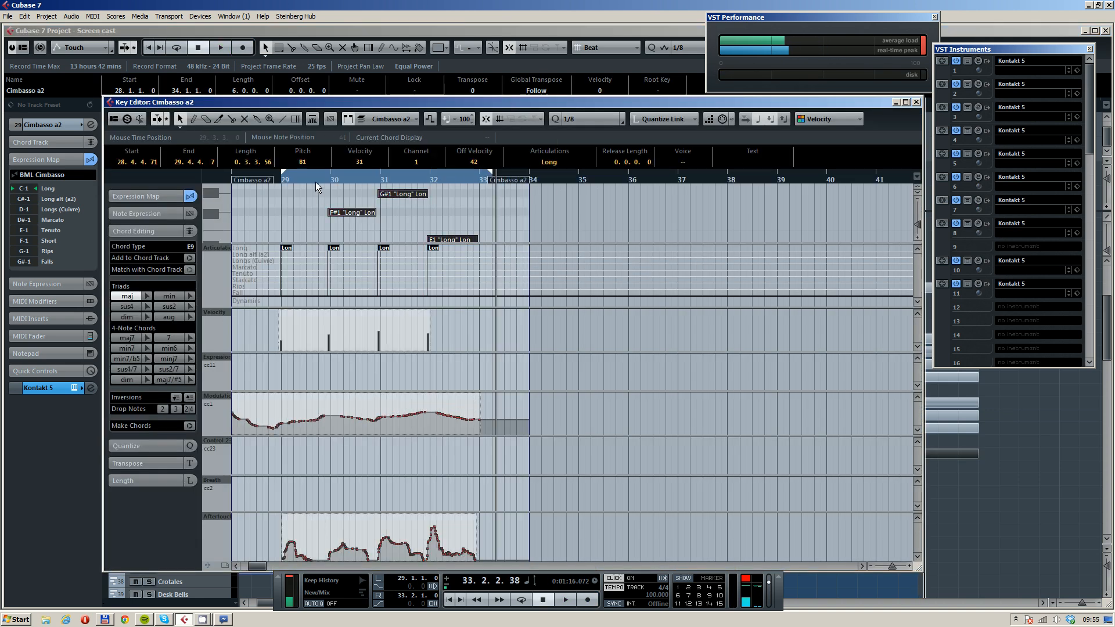
drag(293, 180, 270, 180)
key(space)
key(Return)
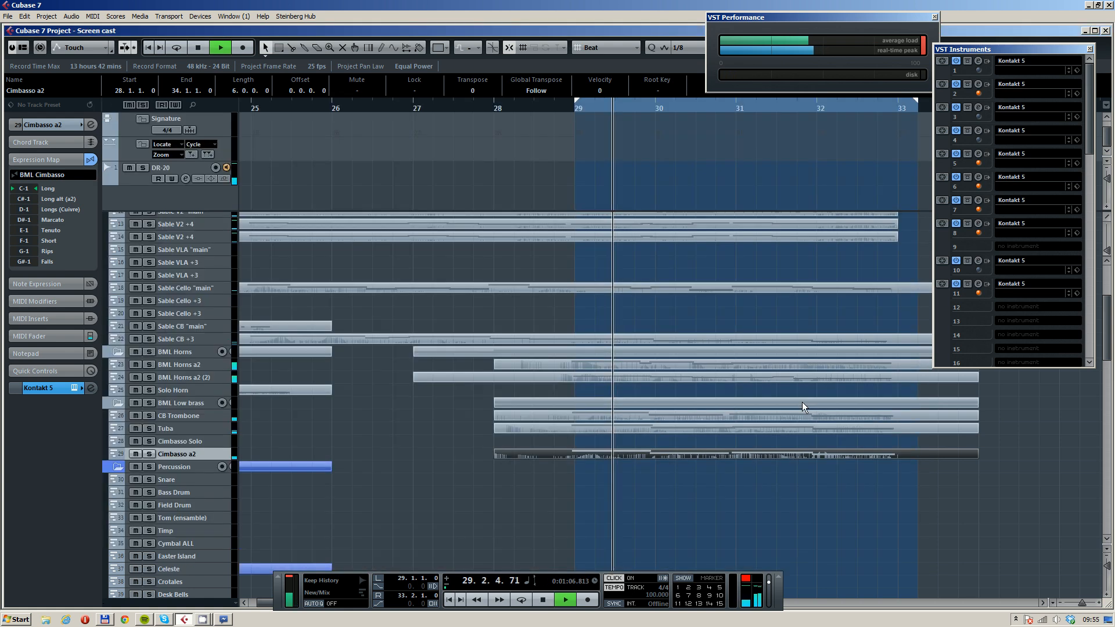
Assign the legato articulation to all Tuba notes and scale down the part's modulation curve
double_click(796, 431)
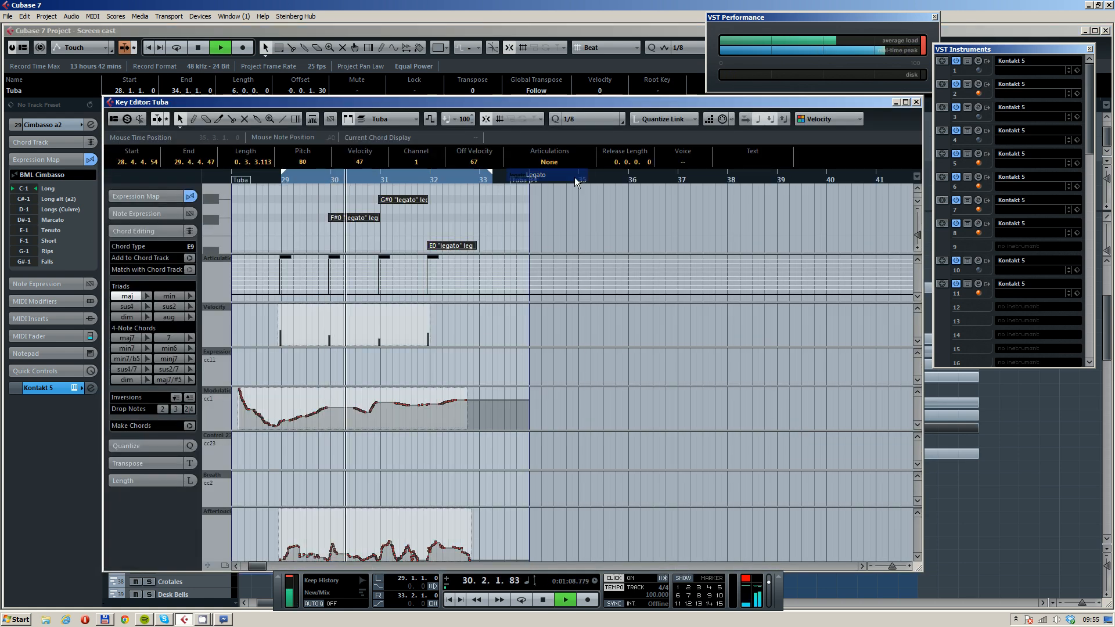
drag(314, 180, 281, 180)
drag(464, 393, 465, 407)
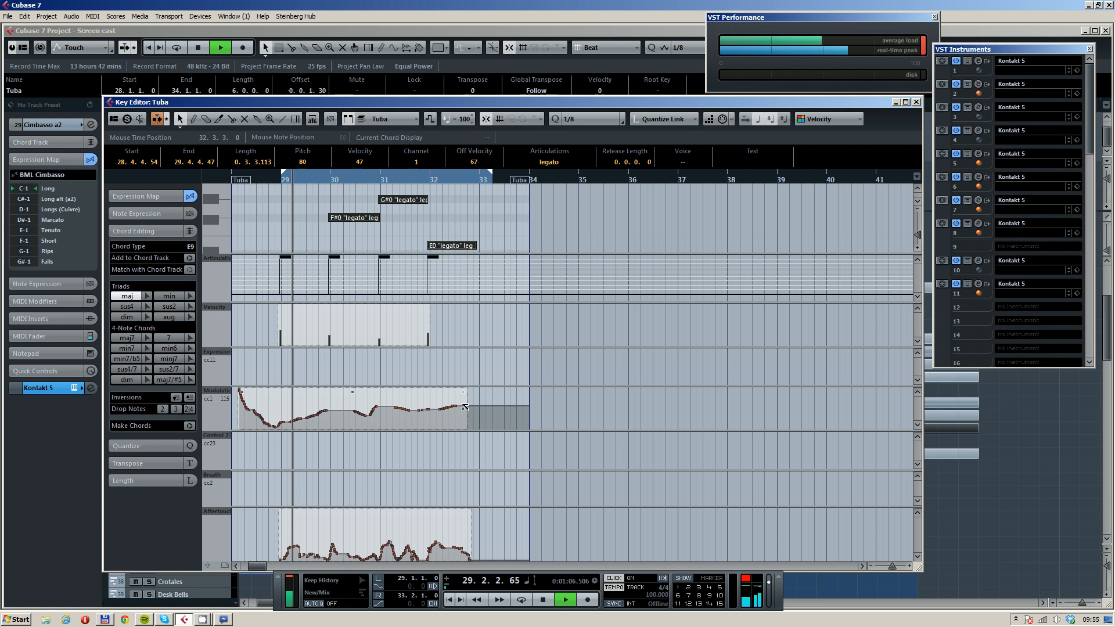
key(Return)
Assign the Long articulation to all notes of the CB Trombone part and close its editor
double_click(706, 417)
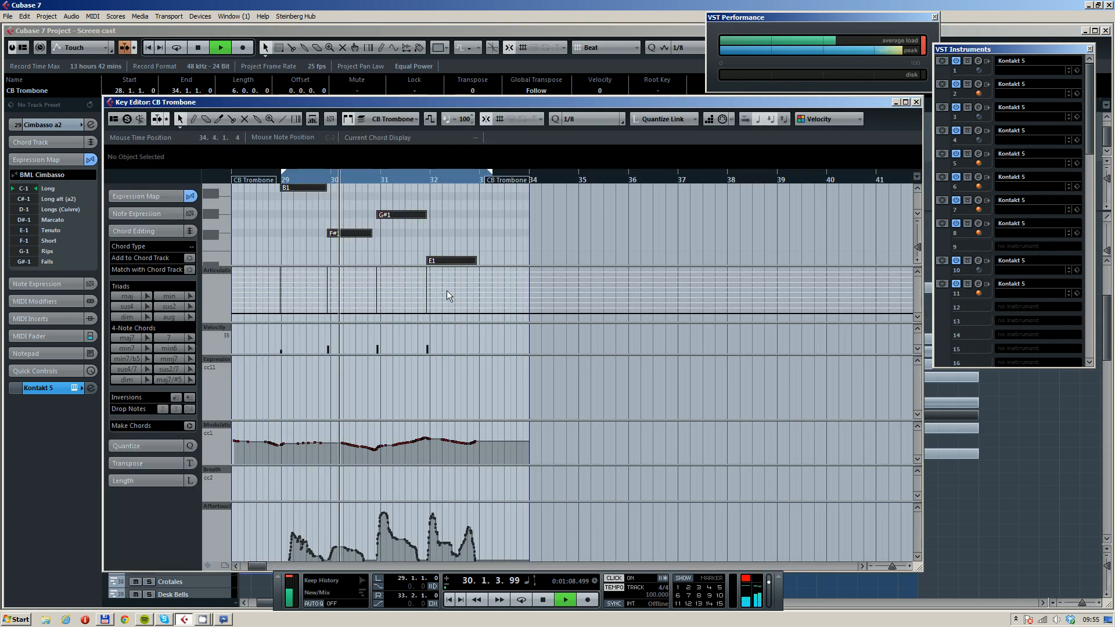
key(ctrl+a)
click(548, 162)
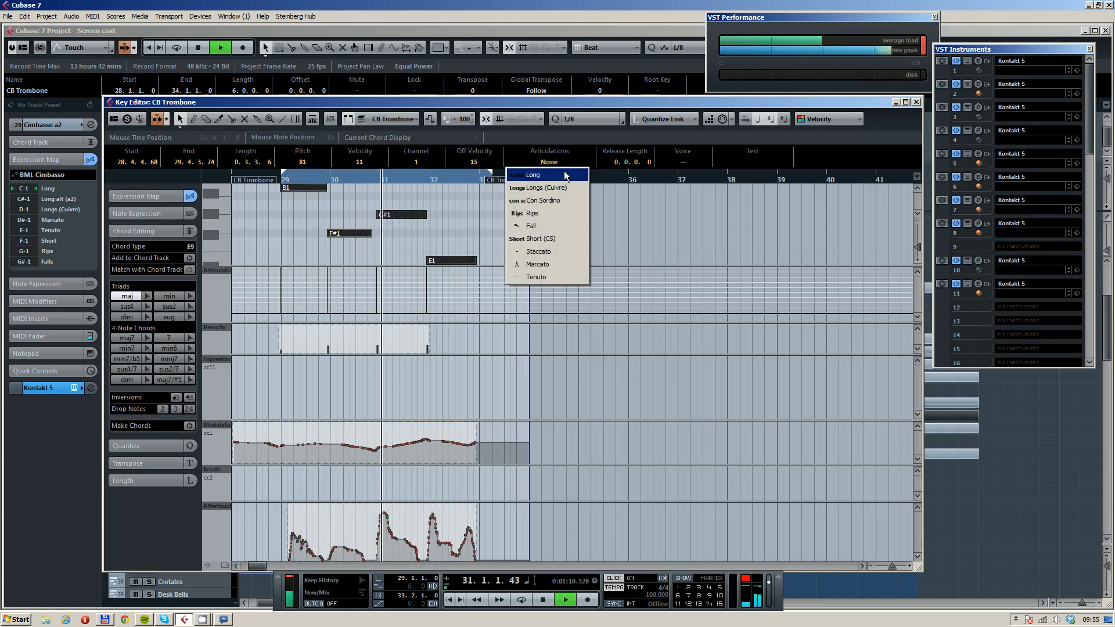
click(566, 175)
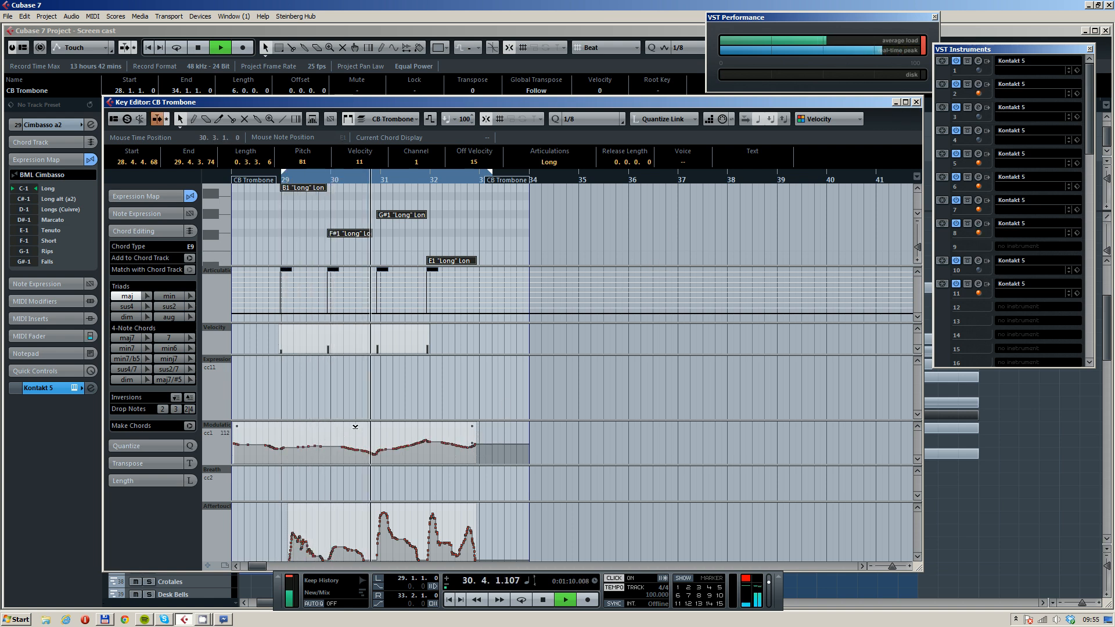
click(917, 102)
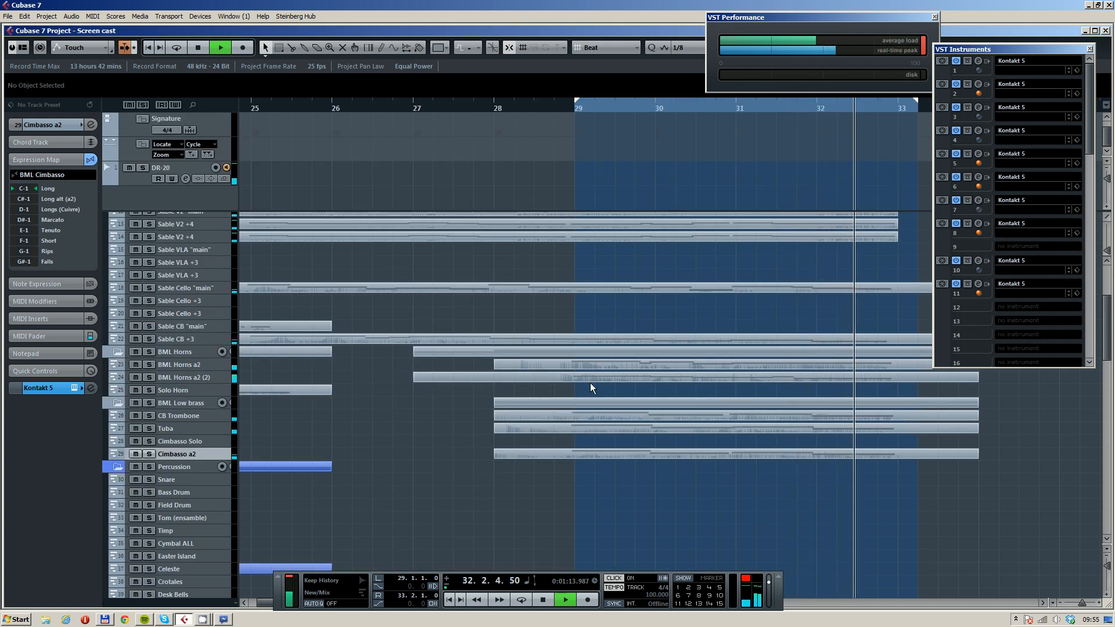
Record a trial Glock figure from bar 28 and delete the take
scroll(591, 381, down, 3)
key(space)
key(space)
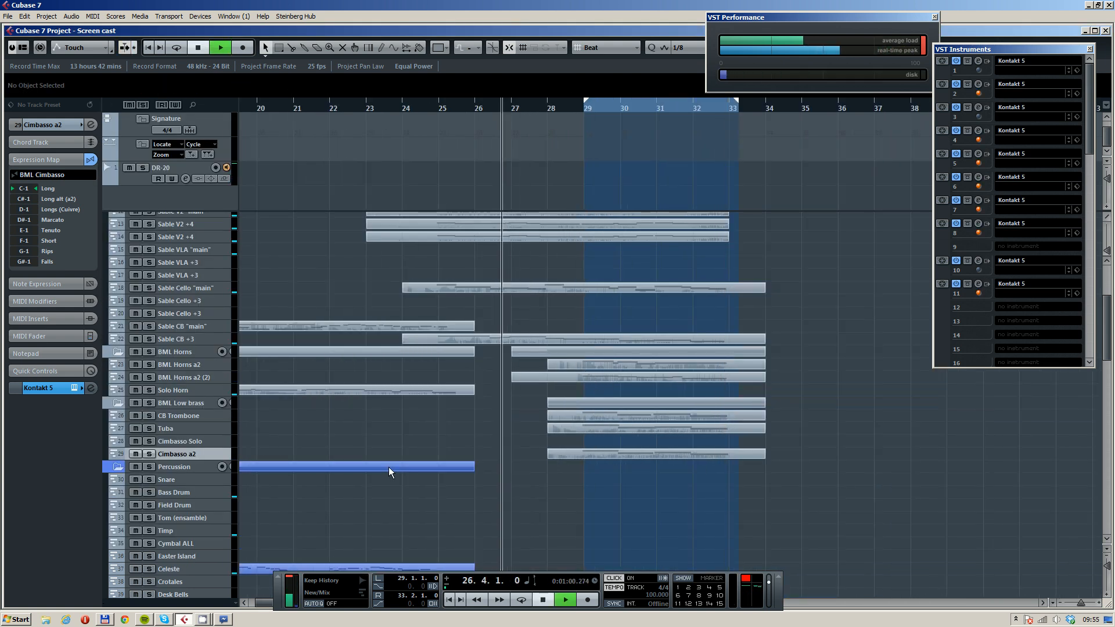
scroll(389, 467, down, 6)
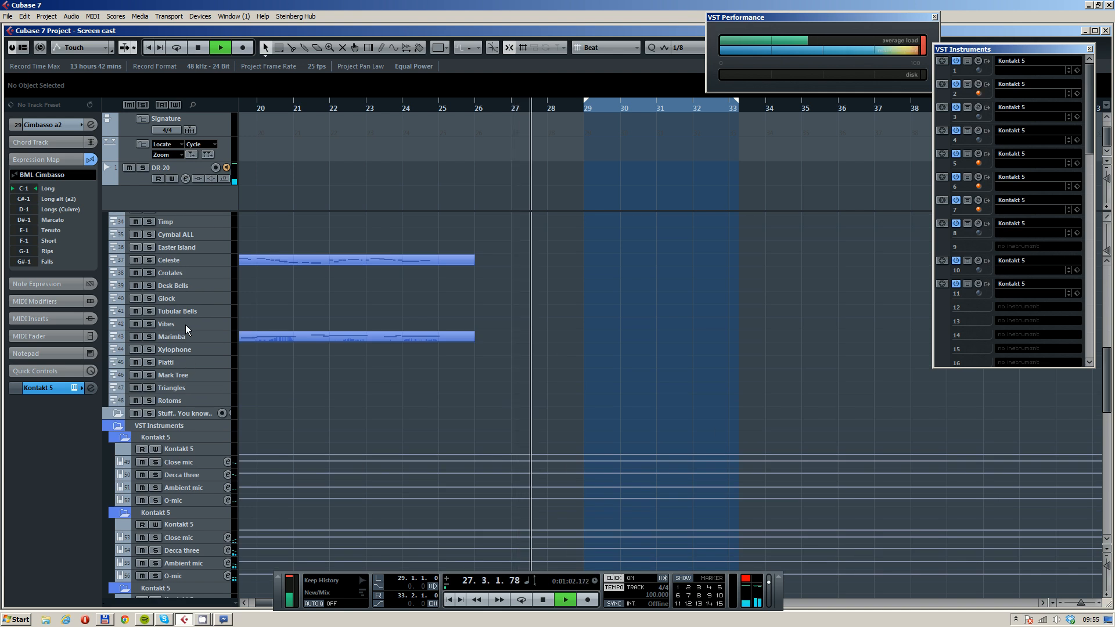
click(181, 298)
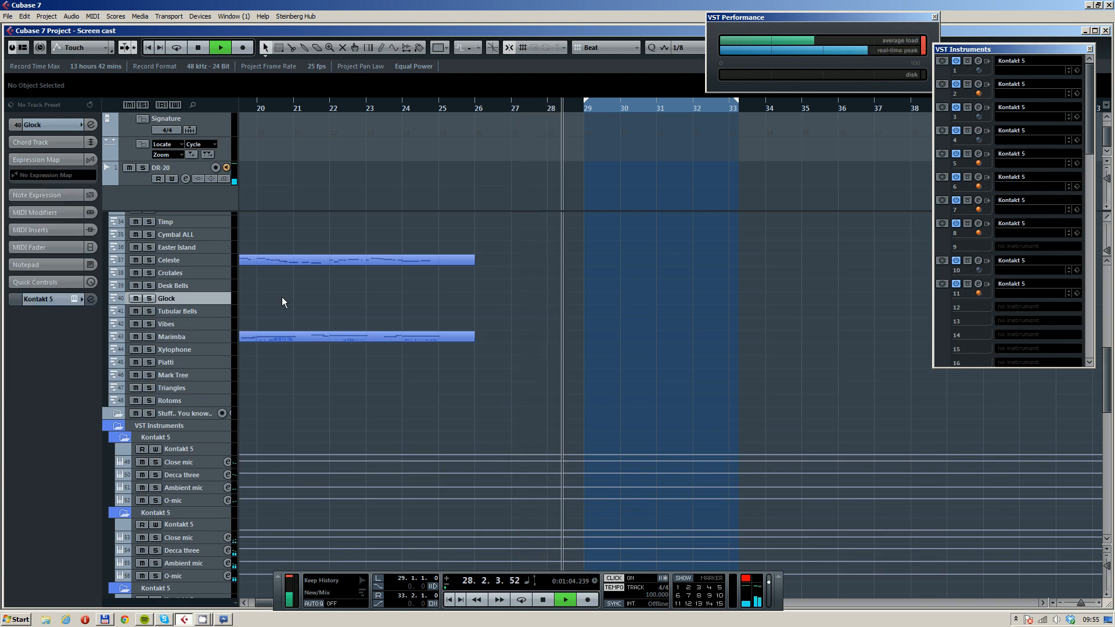
key(KP_Multiply)
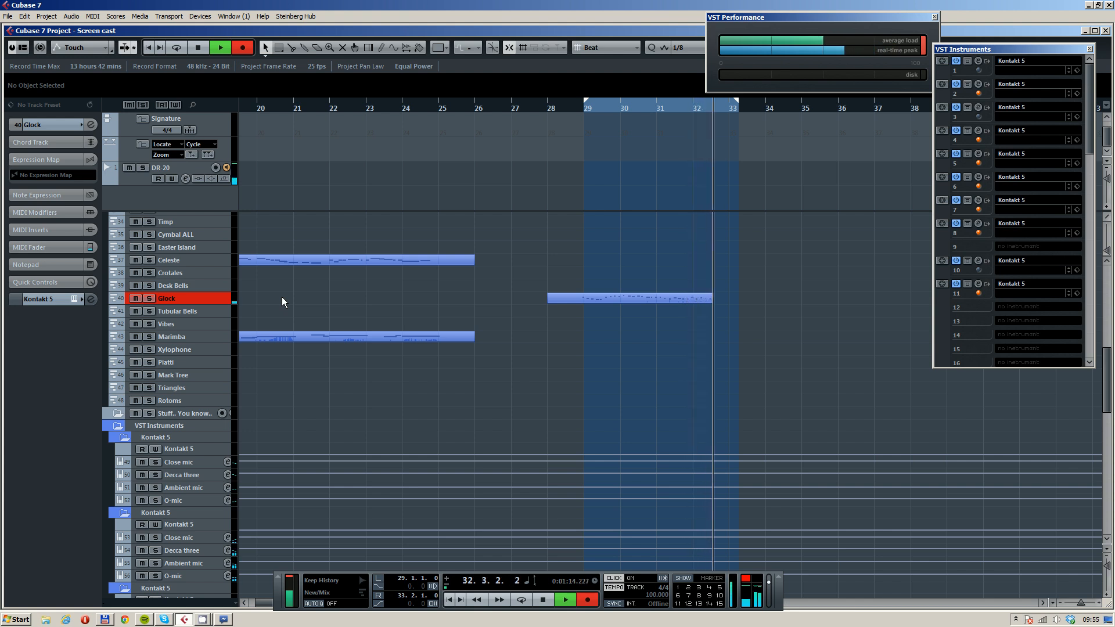
key(space)
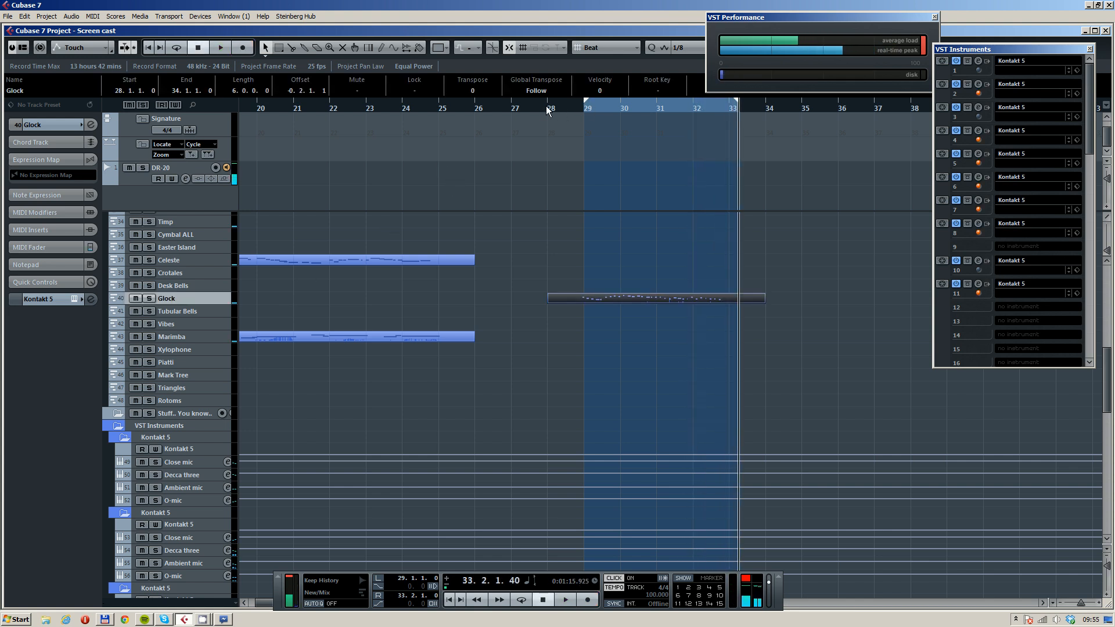
key(Delete)
Try recording a Celeste figure from bar 28 and undo the take
click(548, 108)
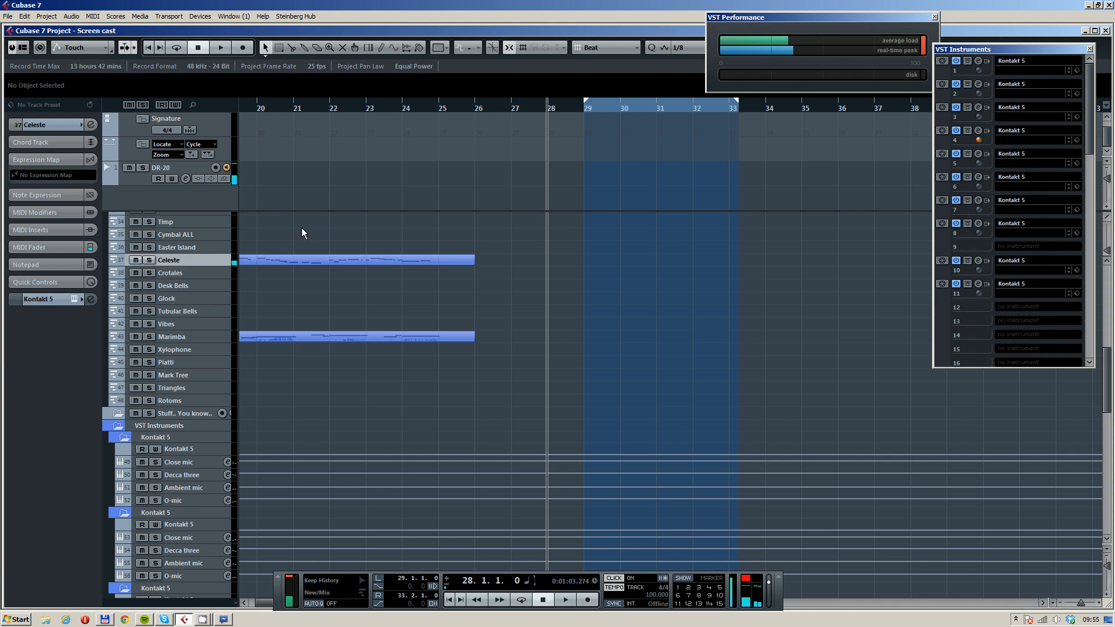
key(KP_Multiply)
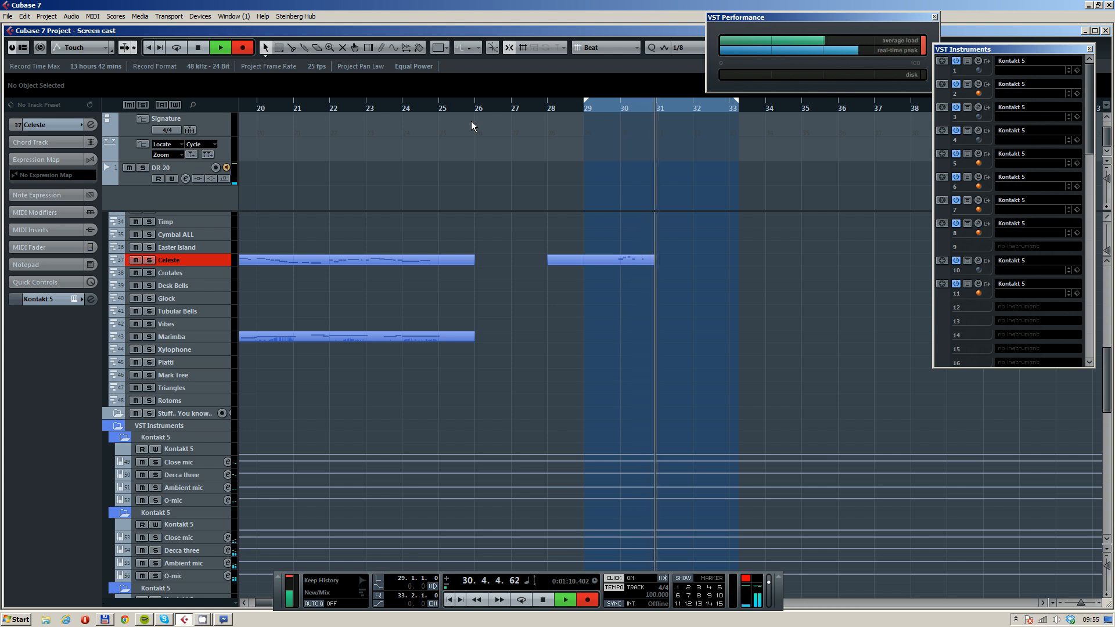
key(space)
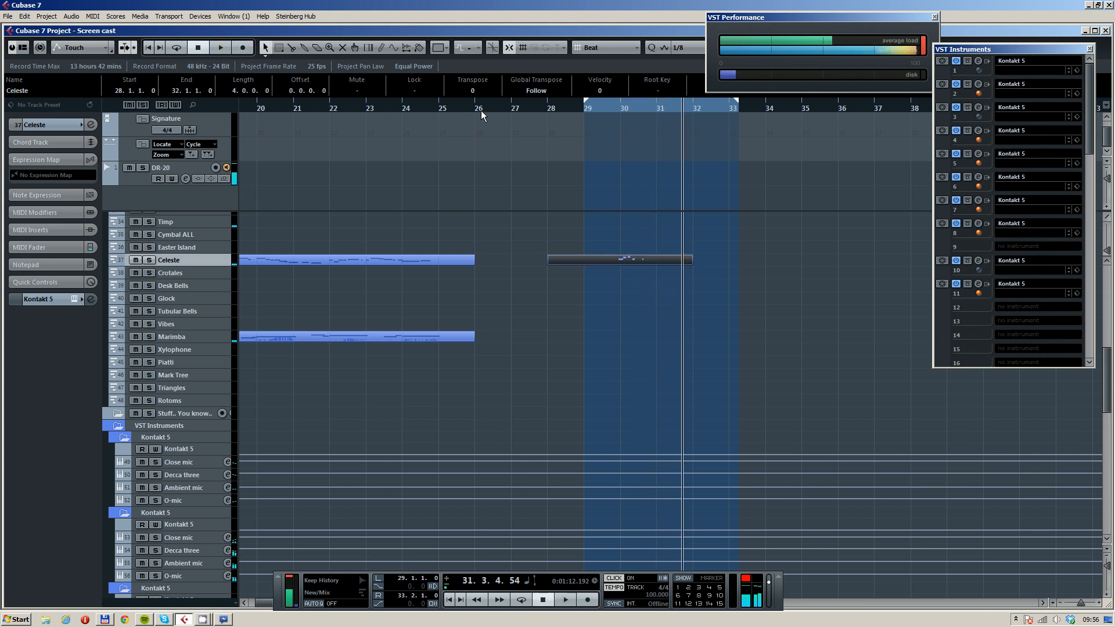
key(ctrl+z)
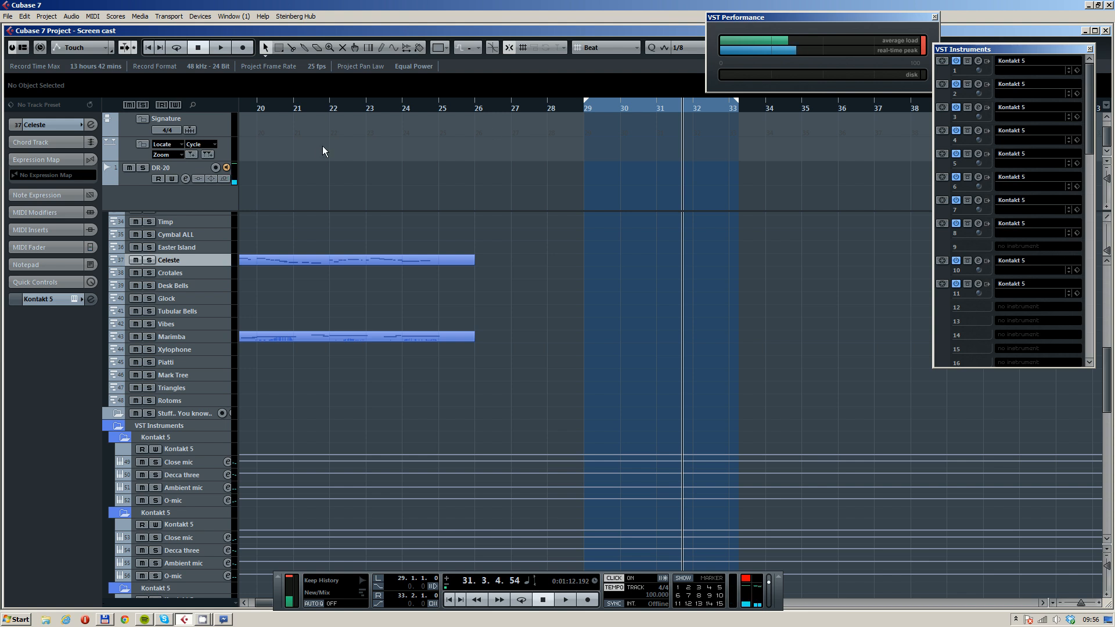
Record a running Celeste figure from bar 28 to about bar 33
click(547, 107)
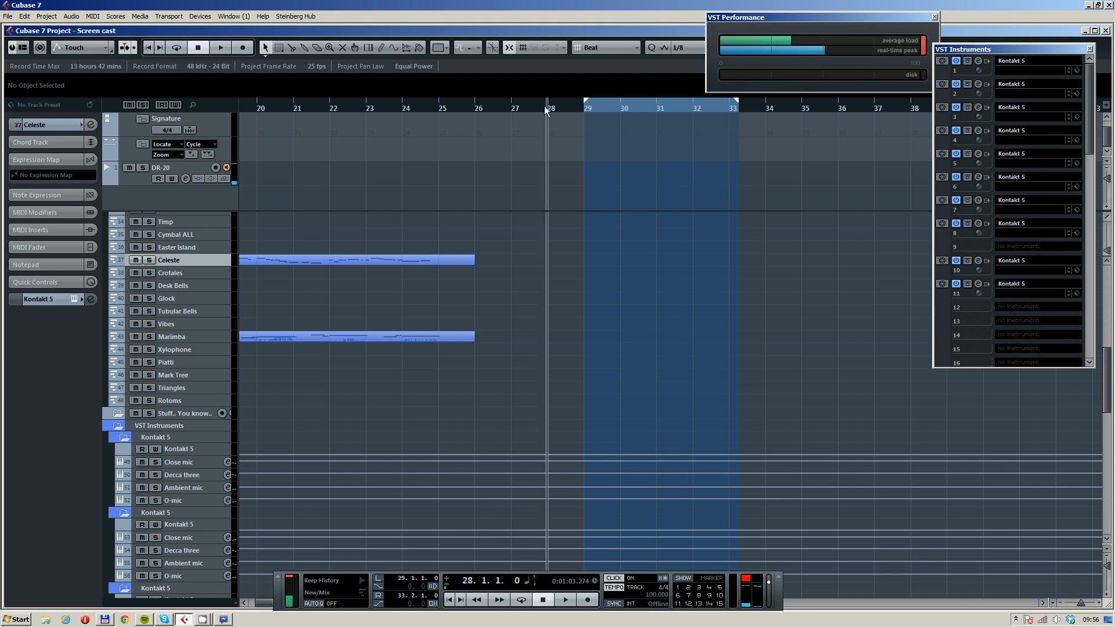
key(KP_Multiply)
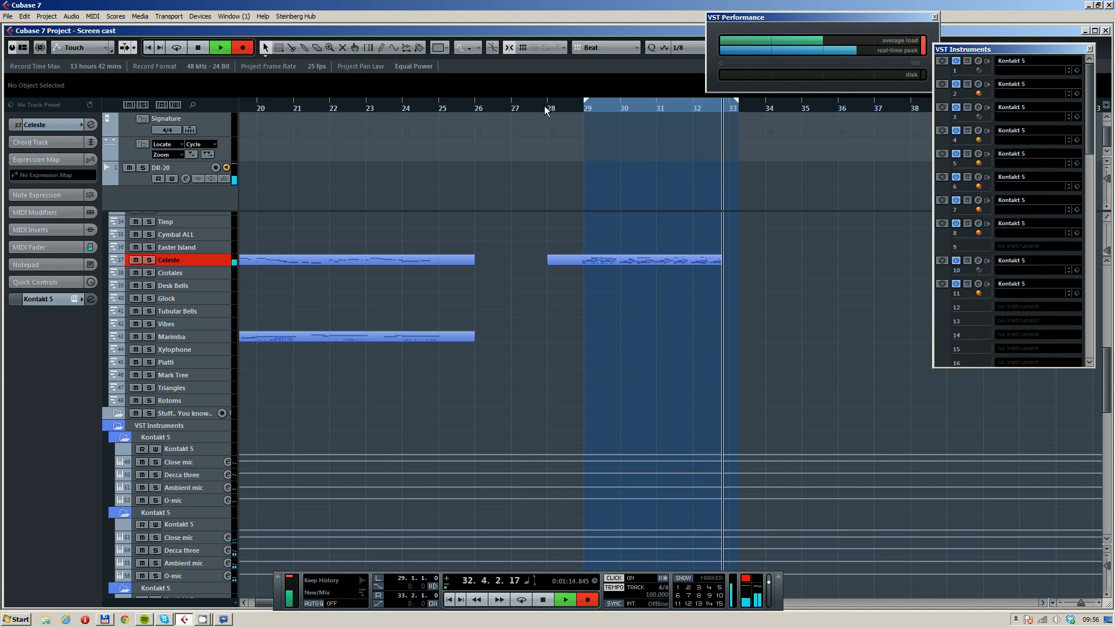
key(space)
click(557, 107)
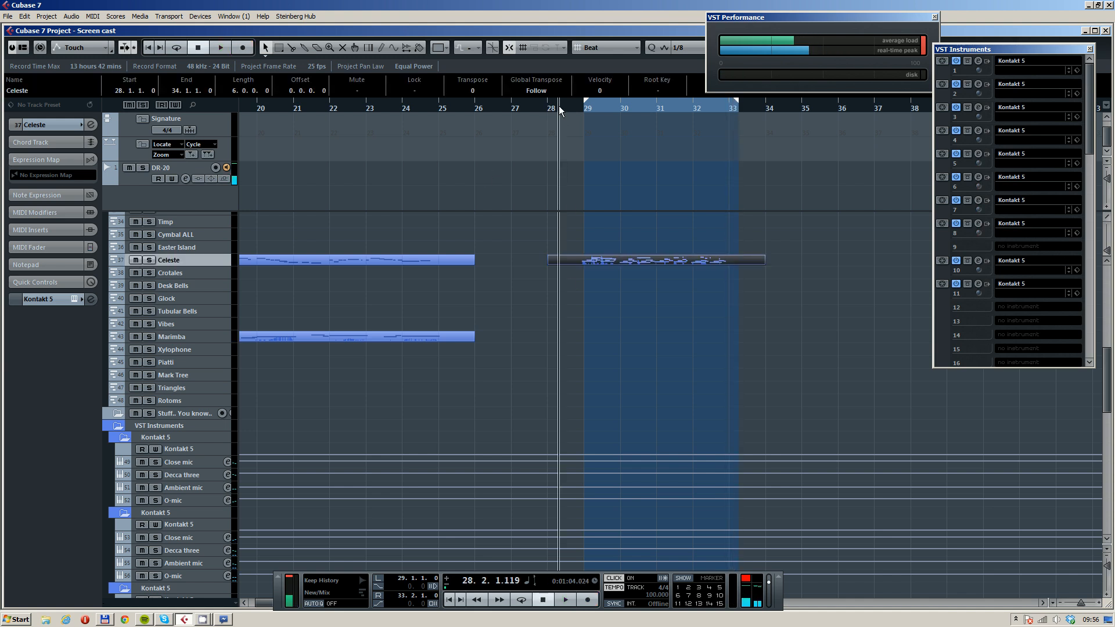
click(675, 260)
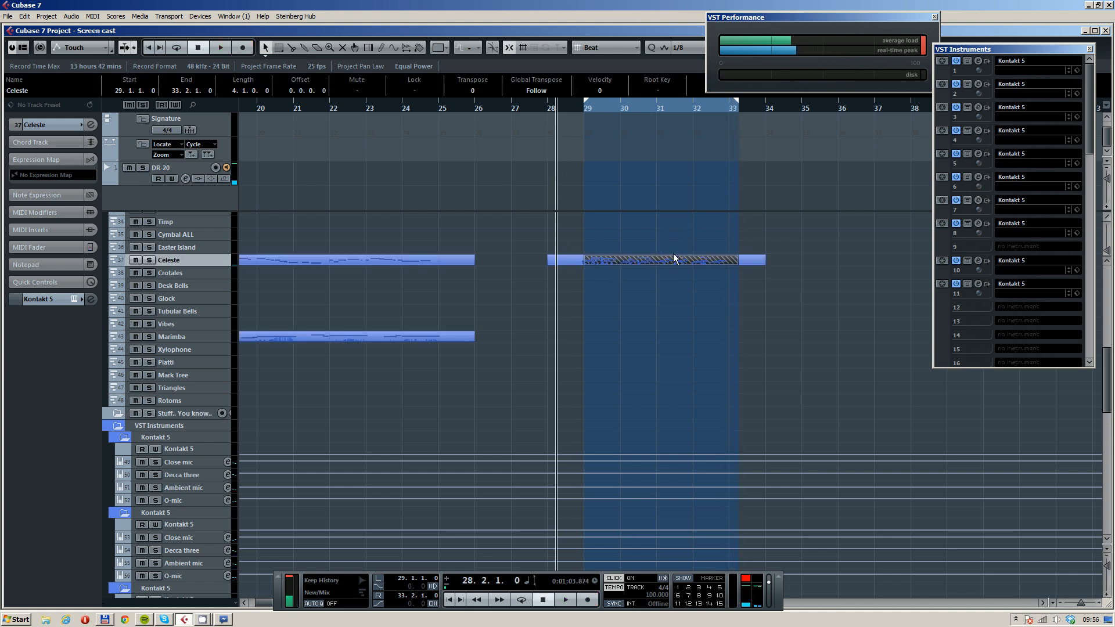
Open the new Celeste part in the Key Editor and quantize its notes to the 1/8 grid
double_click(661, 259)
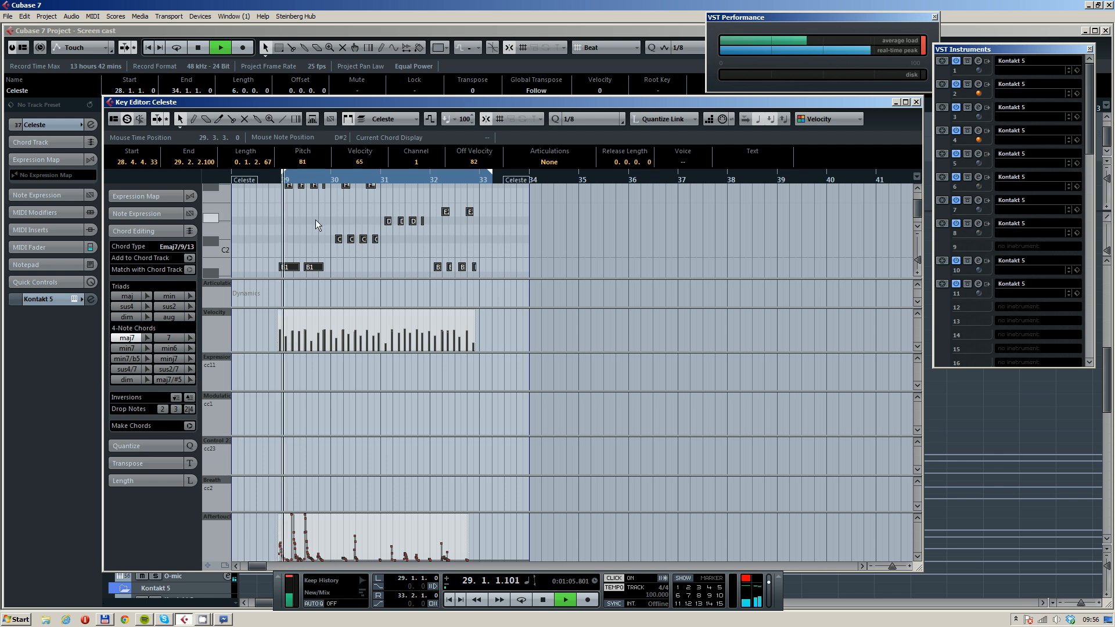
scroll(315, 223, up, 2)
mouse_move(293, 240)
mouse_down()
mouse_move(340, 230)
mouse_move(307, 255)
mouse_up()
scroll(337, 241, up, 3)
click(290, 181)
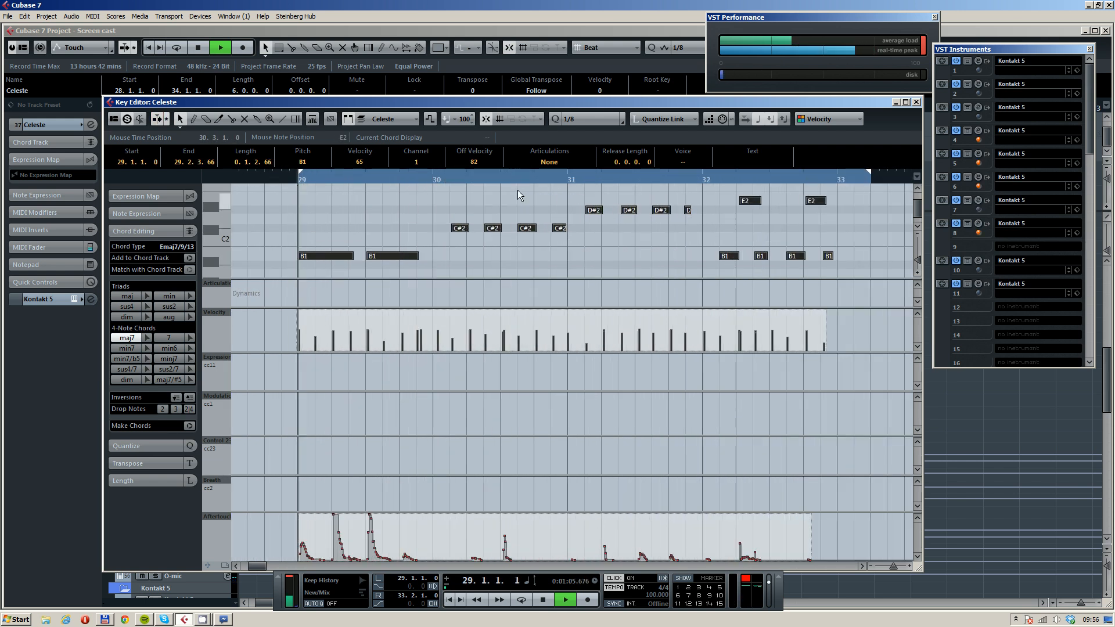
key(ctrl+z)
scroll(441, 235, down, 3)
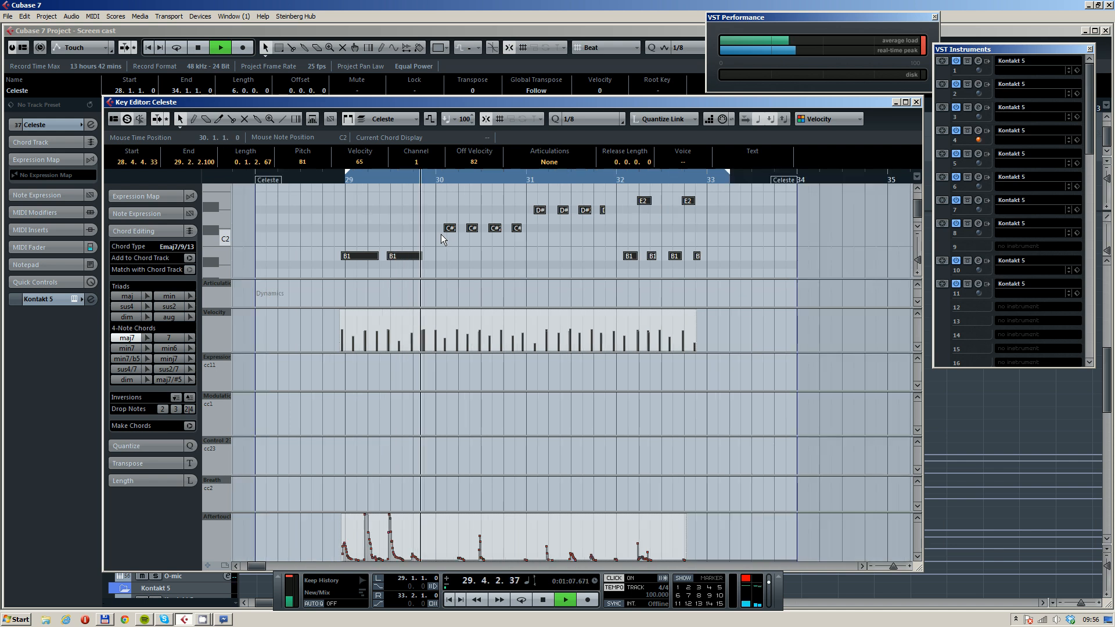
scroll(436, 238, down, 1)
scroll(503, 232, up, 5)
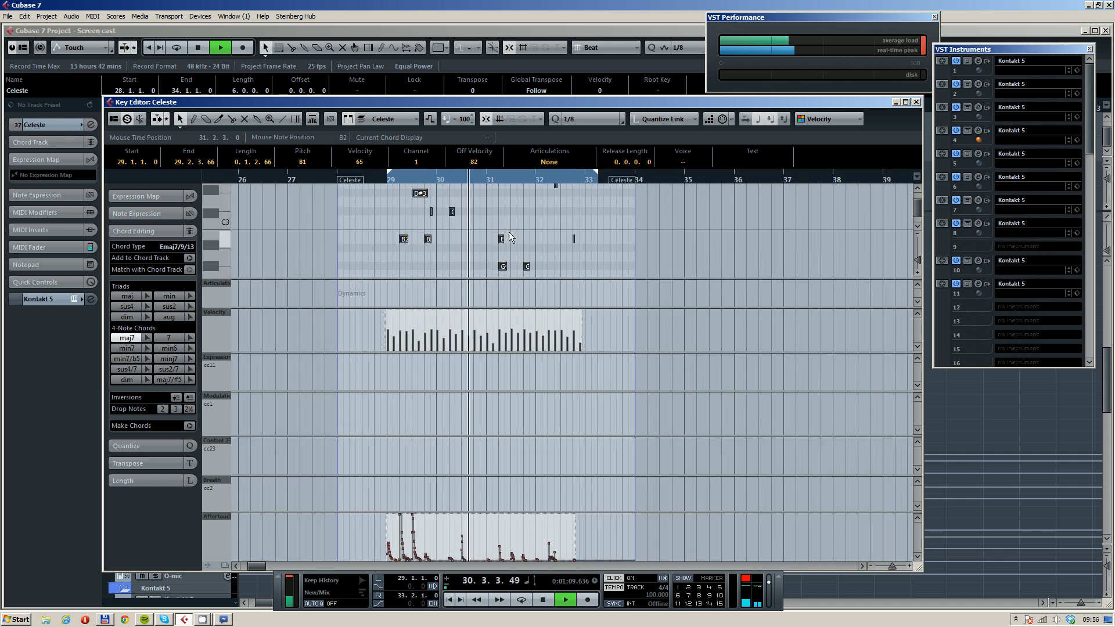
Set the quantize value of the Celeste editor to 1/128
click(590, 119)
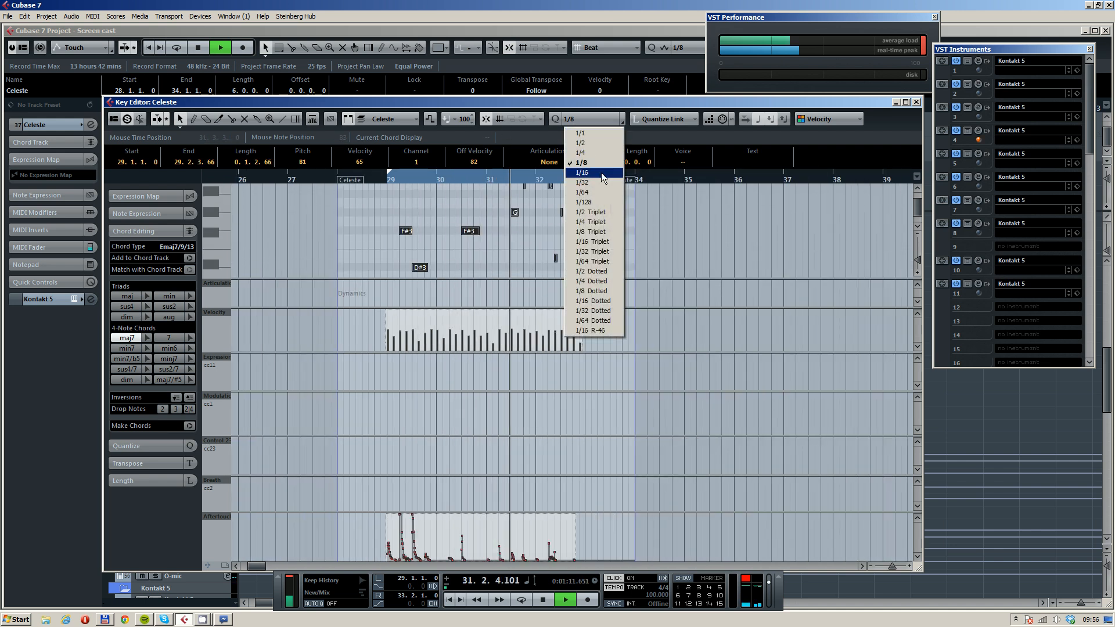
click(608, 198)
click(605, 197)
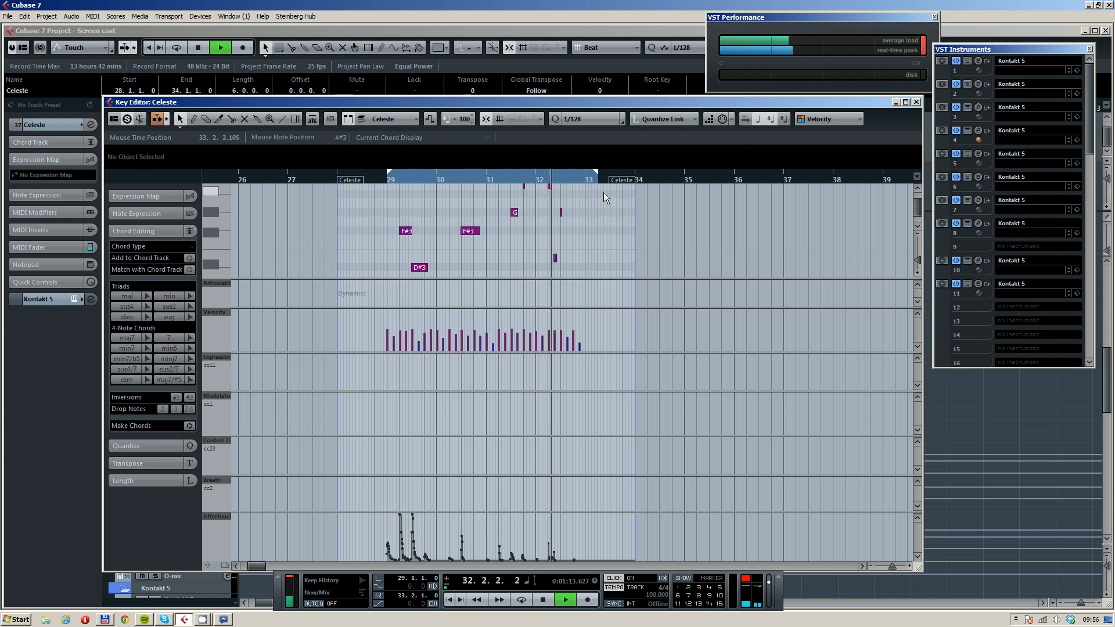
Quantize all Celeste notes to a 1/32 grid with 31% swing and play them back from just before bar 29
key(ctrl+a)
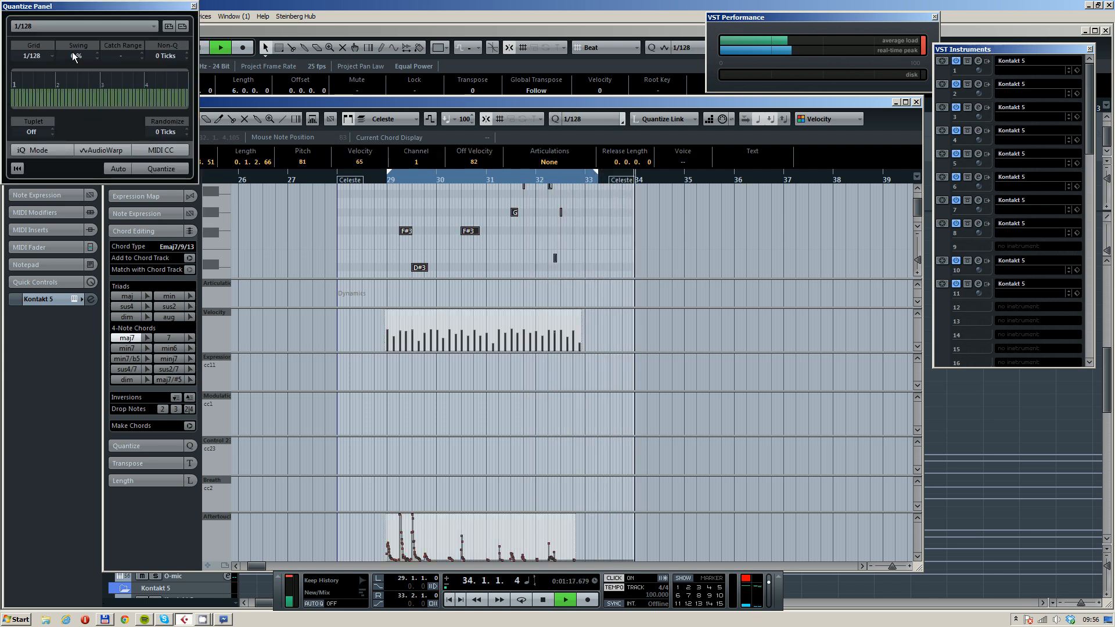
click(32, 55)
click(36, 116)
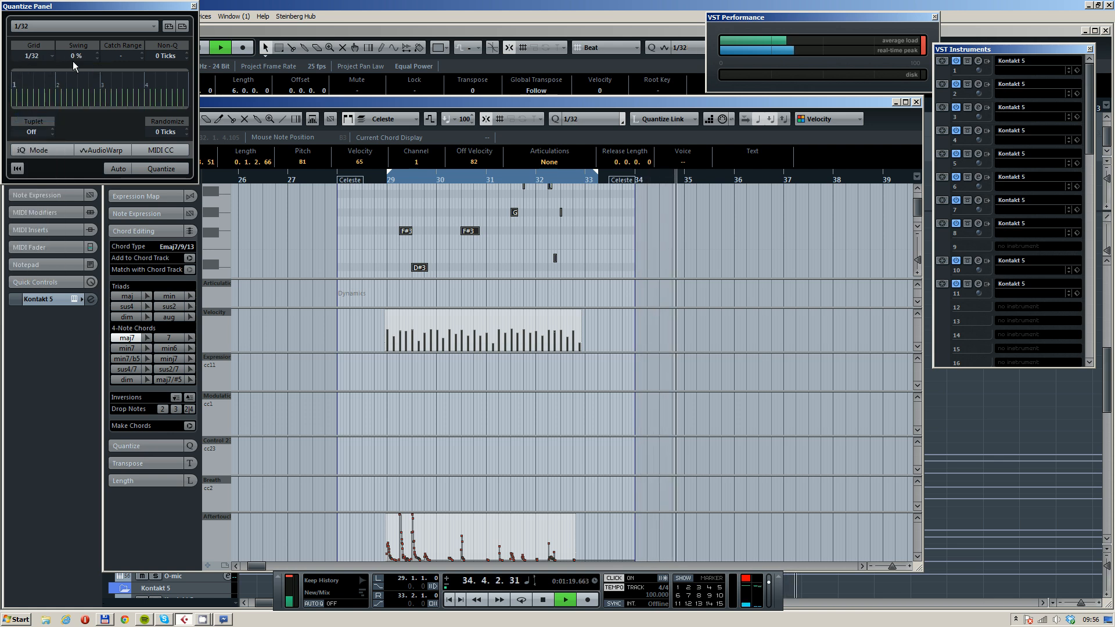
click(161, 169)
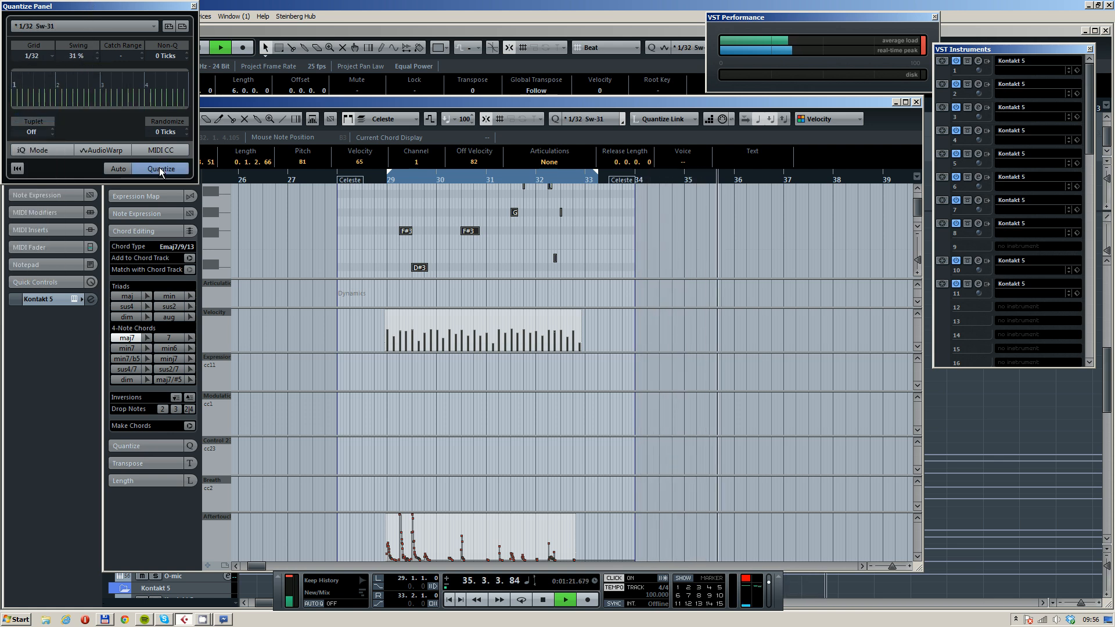
click(194, 6)
click(388, 182)
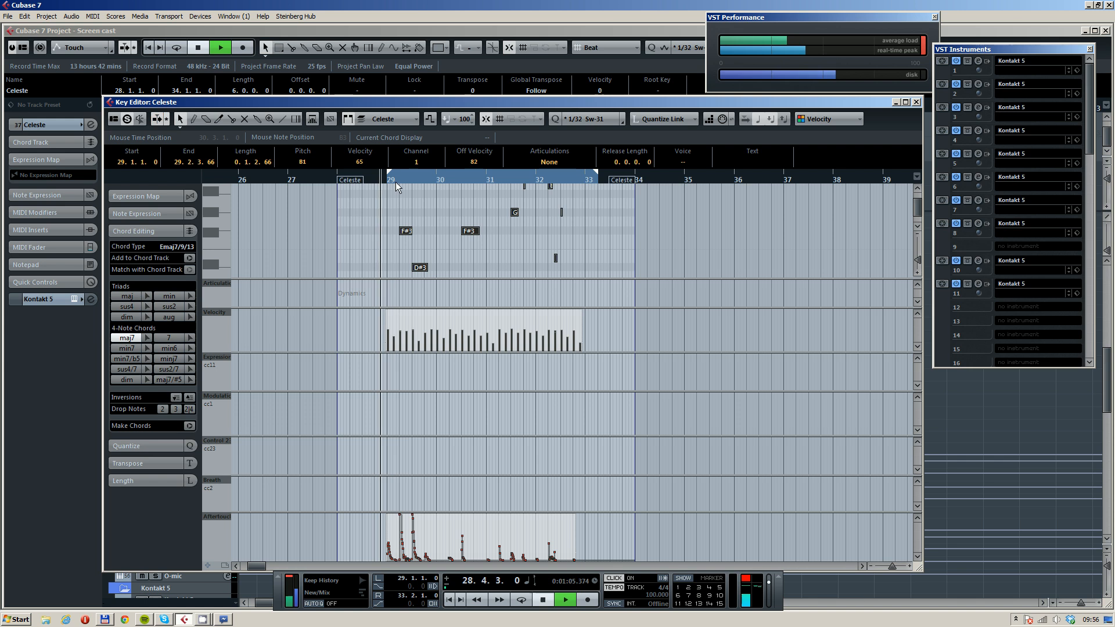
Examine the Celeste notes between bars 29 and 33 in the Key Editor while playing the passage
click(439, 248)
scroll(437, 247, up, 4)
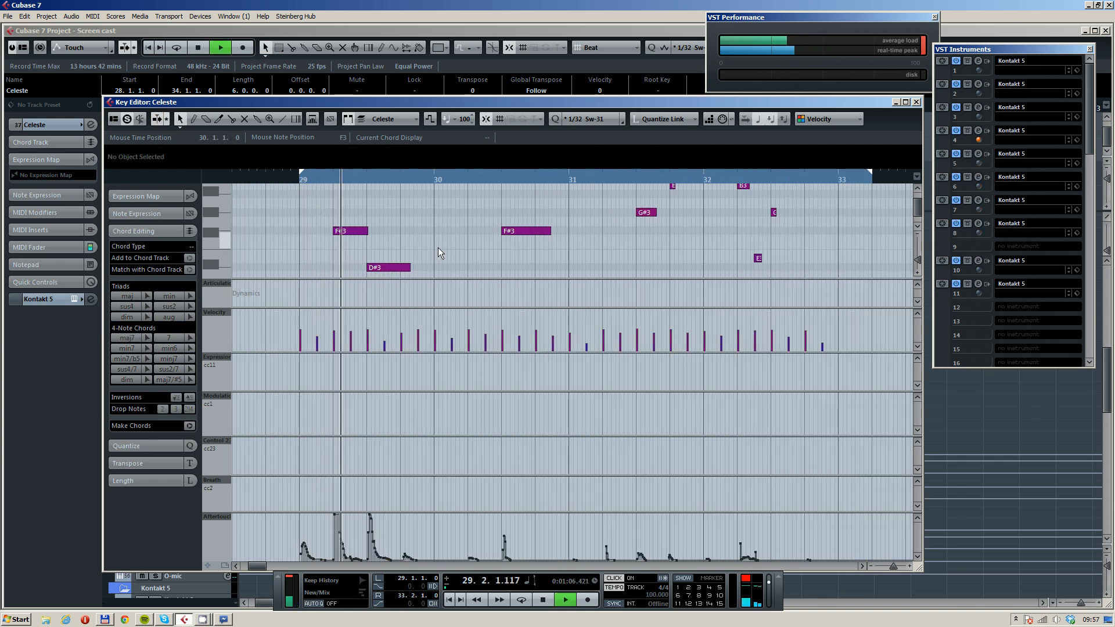
scroll(697, 244, down, 3)
scroll(547, 225, right, 3)
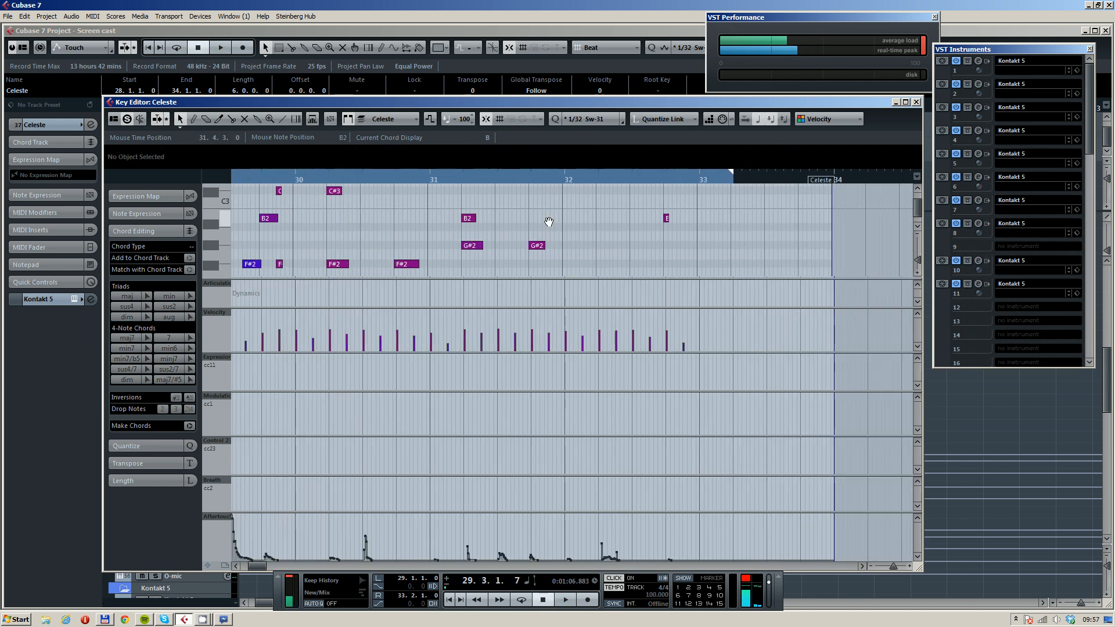
scroll(544, 218, down, 3)
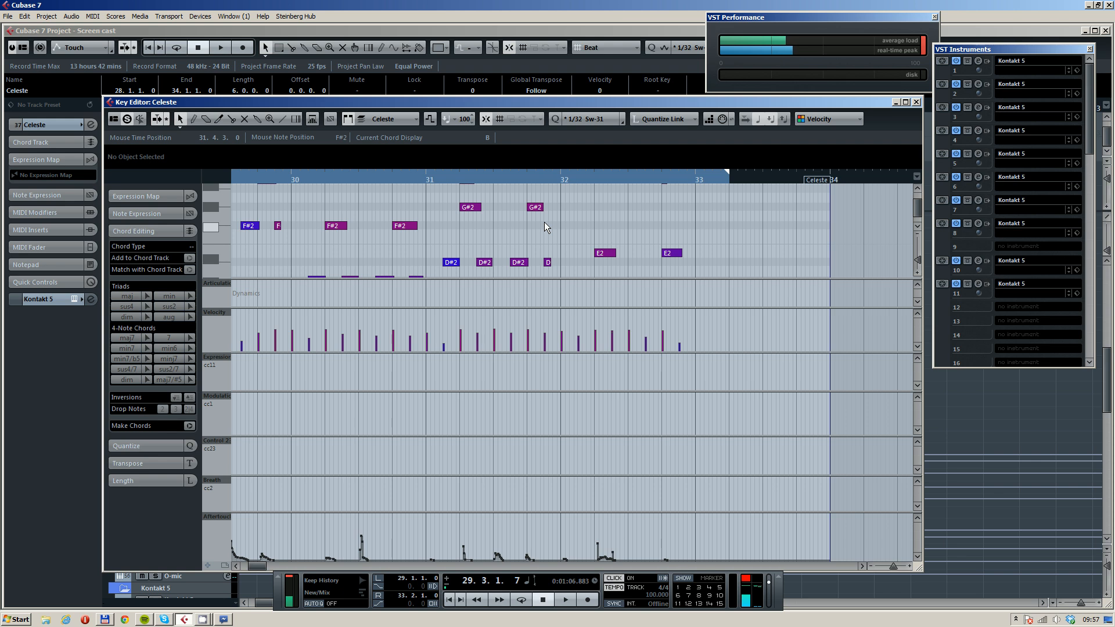
scroll(544, 226, down, 1)
scroll(507, 231, up, 4)
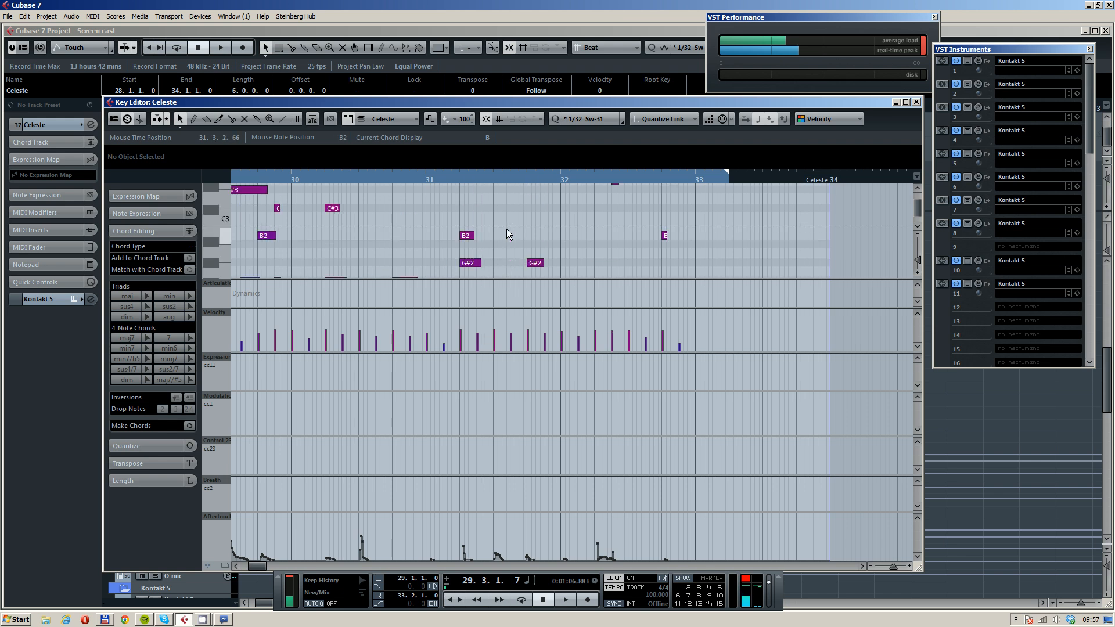
Quantize all Celeste notes to a 1/16 grid with 58% swing, 1% catch range and a 1-tick non-quantize range
click(623, 119)
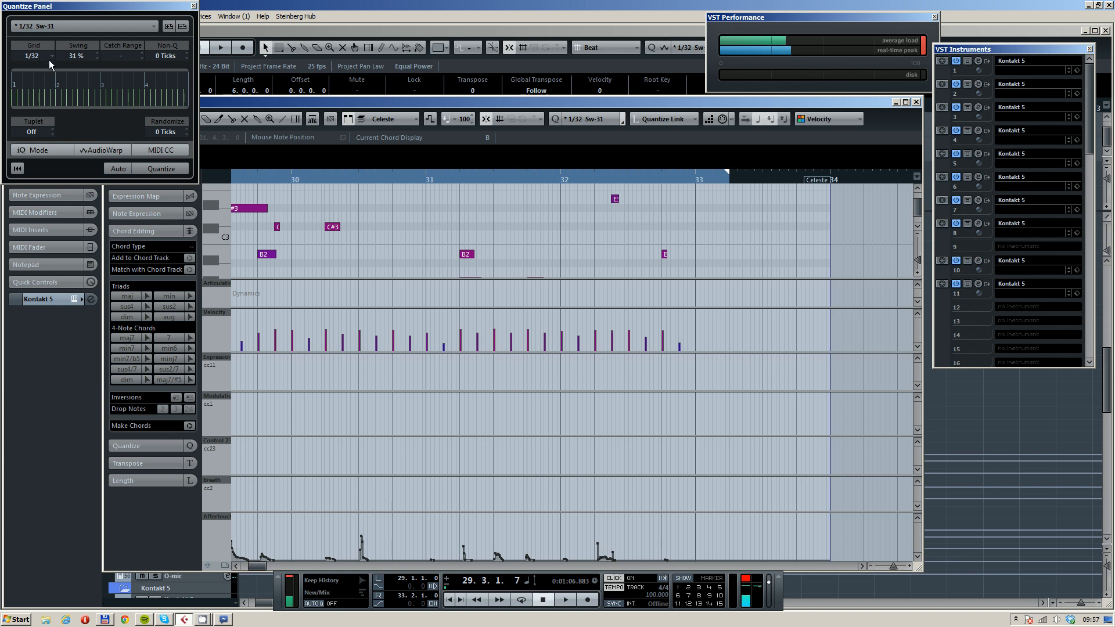
click(50, 56)
click(50, 108)
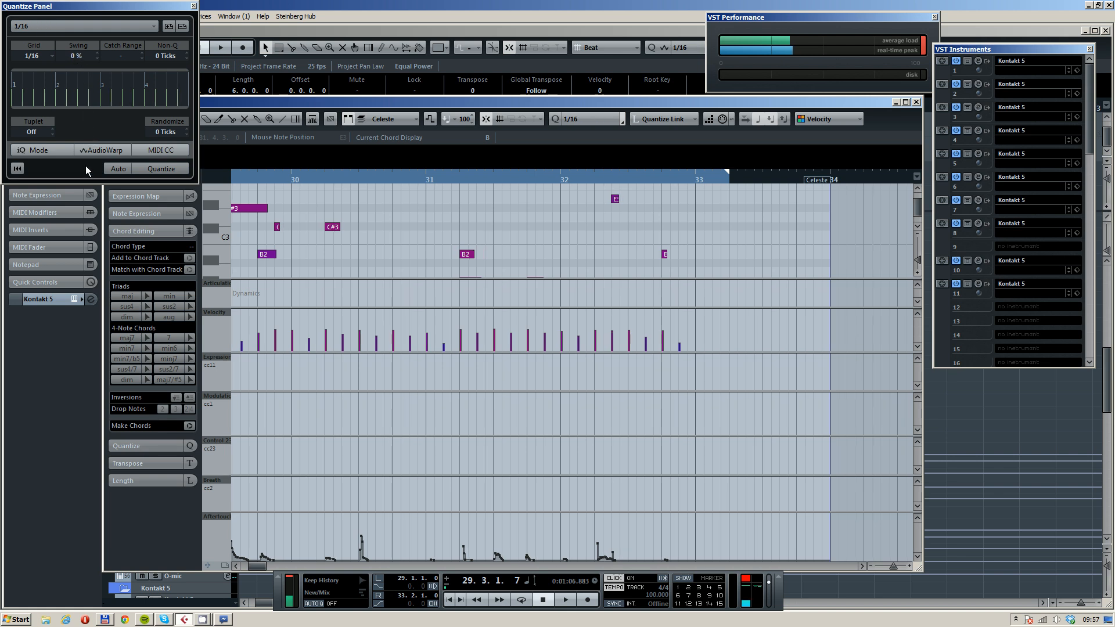
scroll(85, 68, up, 1)
click(473, 228)
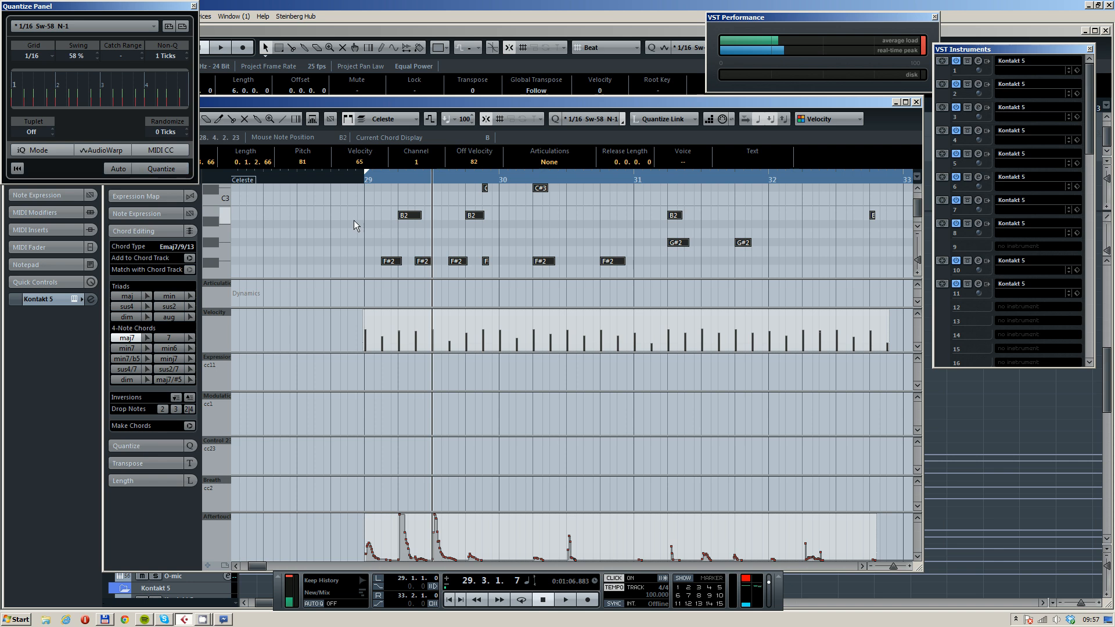
click(453, 235)
key(ctrl+a)
click(162, 168)
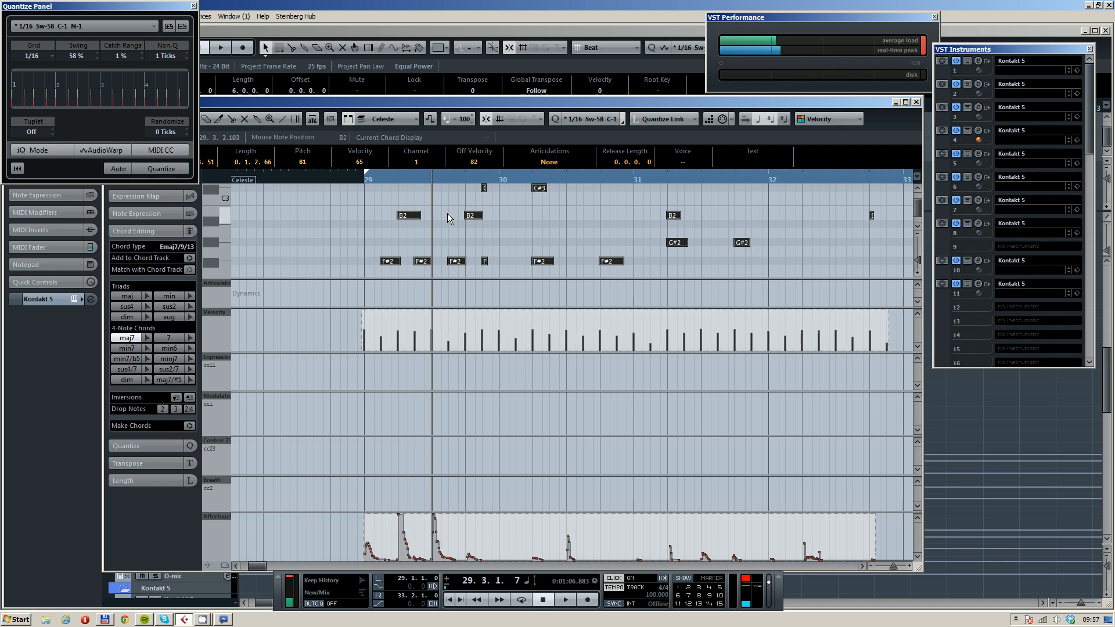
Undo the Celeste quantization, close the quantize settings and deselect the notes
key(ctrl+z)
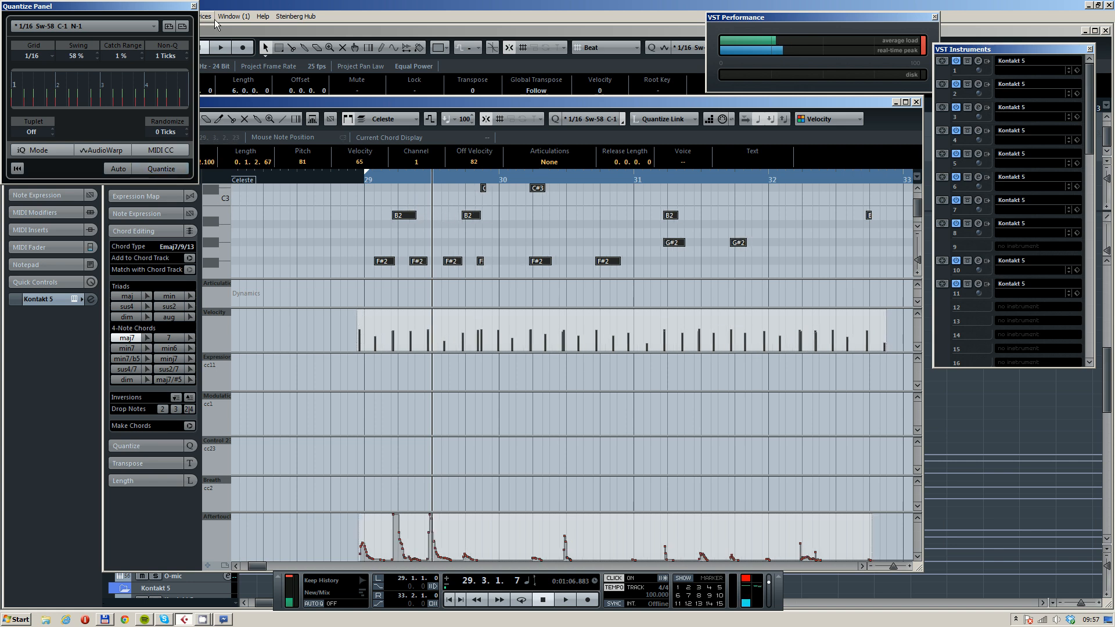
click(195, 6)
click(503, 252)
Play back the Celeste part from about bar 29 to bar 32 and close its Key Editor
key(h)
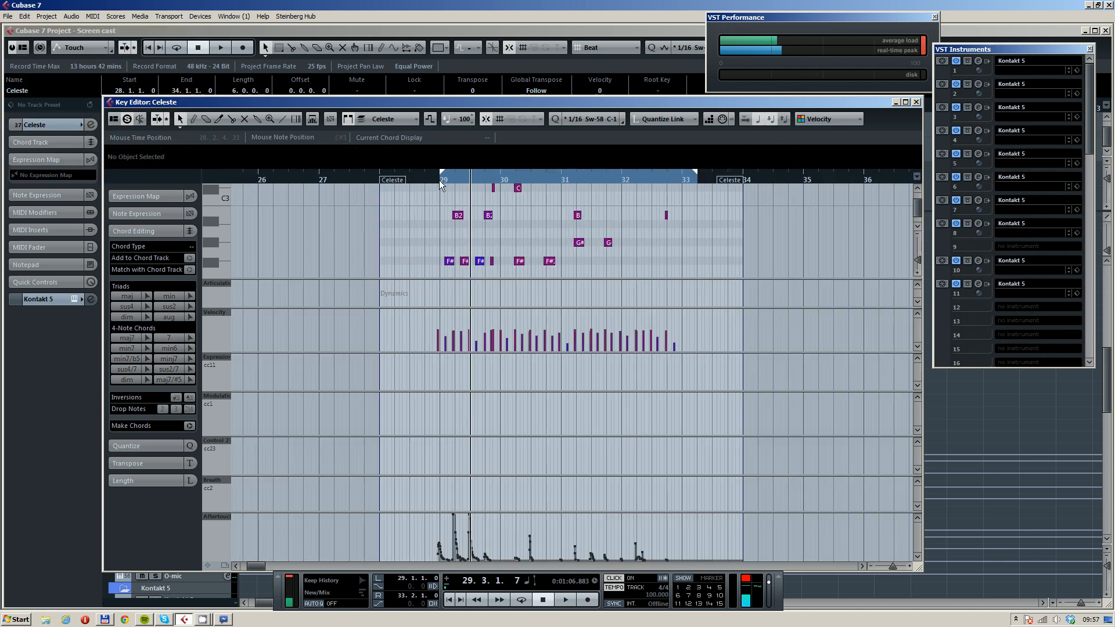
click(441, 180)
key(space)
key(g)
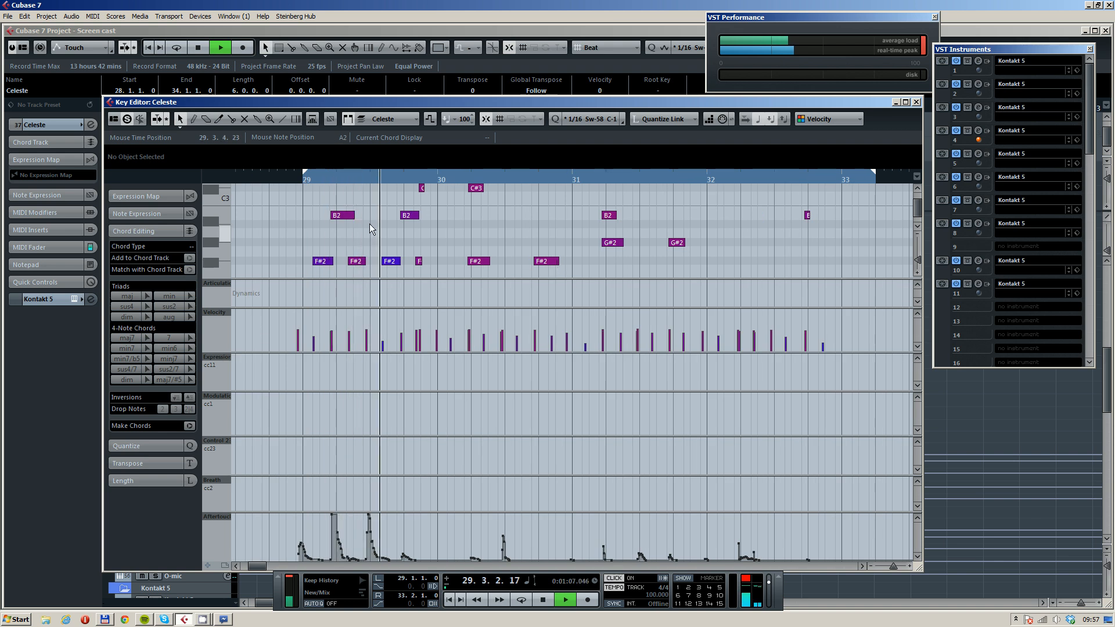
scroll(546, 261, down, 1)
scroll(546, 260, up, 3)
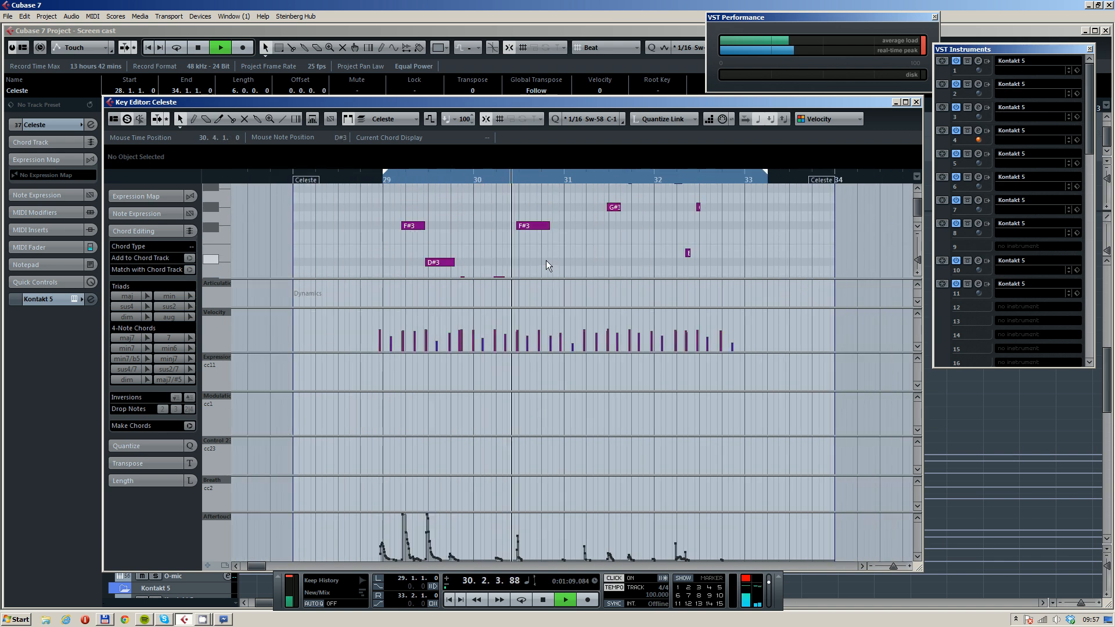
scroll(568, 258, down, 3)
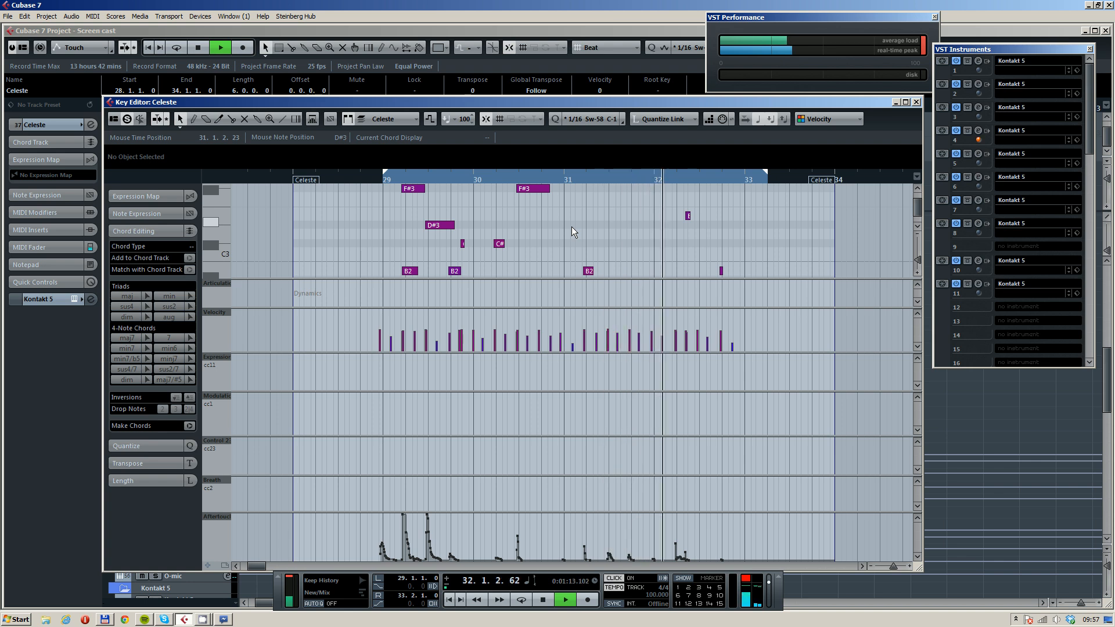
scroll(566, 216, down, 2)
key(space)
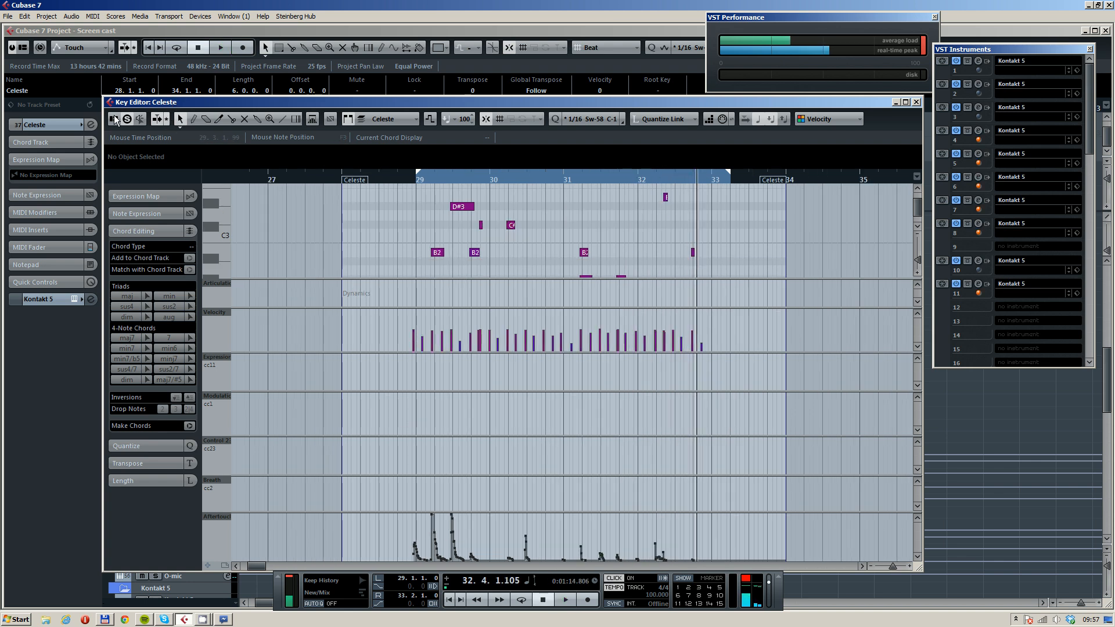
click(917, 102)
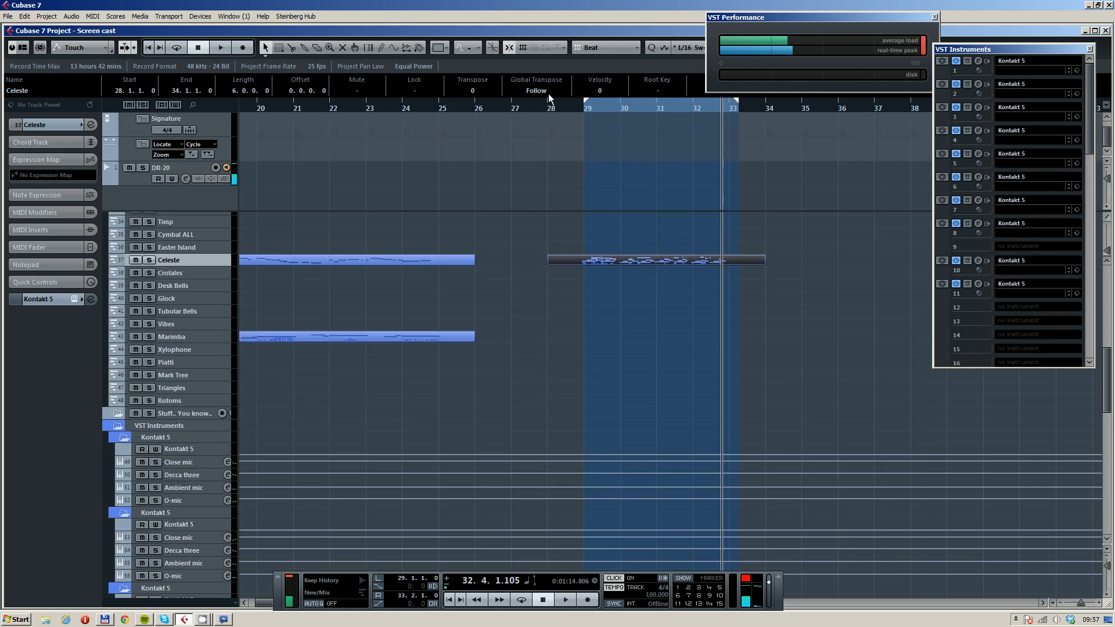
Audition the Tubular Bells track from bar 29, and record a Tubular Bells part from bar 28 to about bar 33
double_click(584, 106)
click(211, 314)
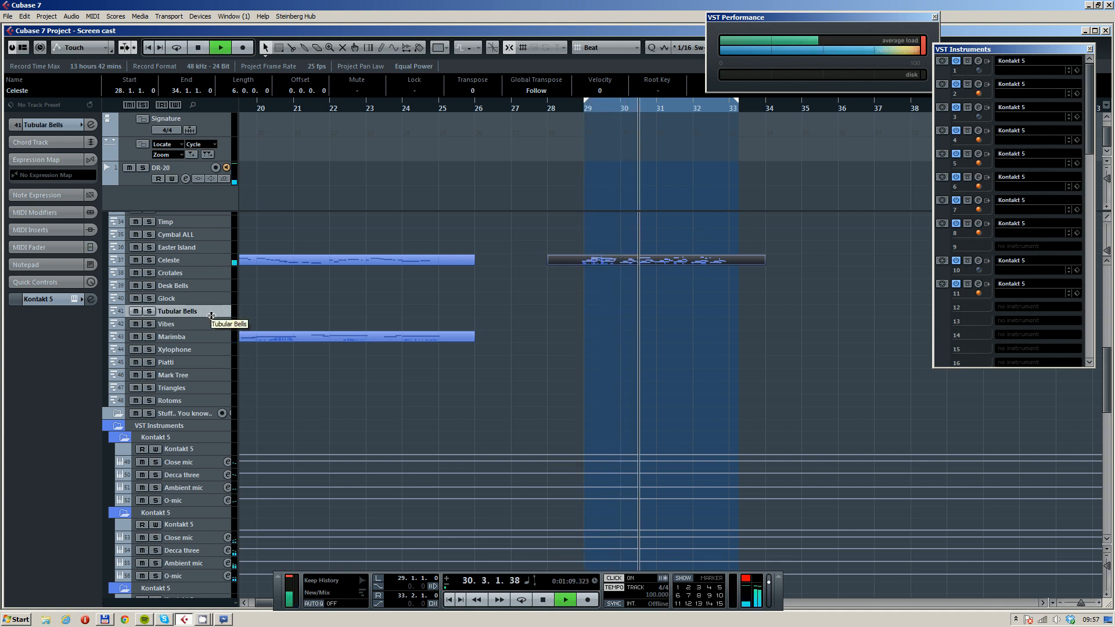
key(space)
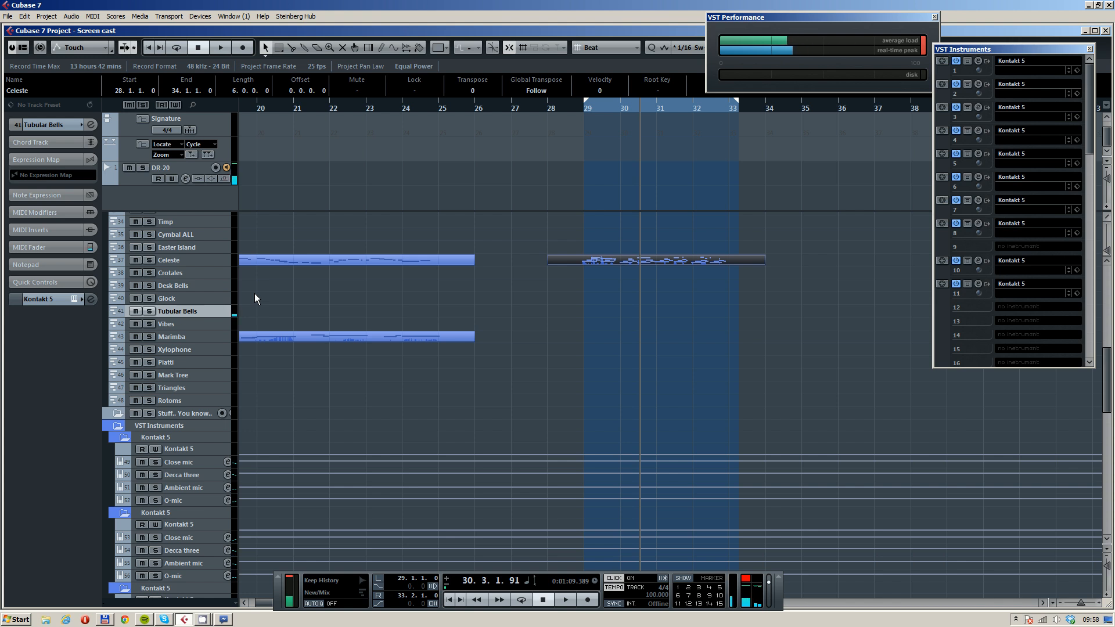
click(555, 107)
key(KP_Multiply)
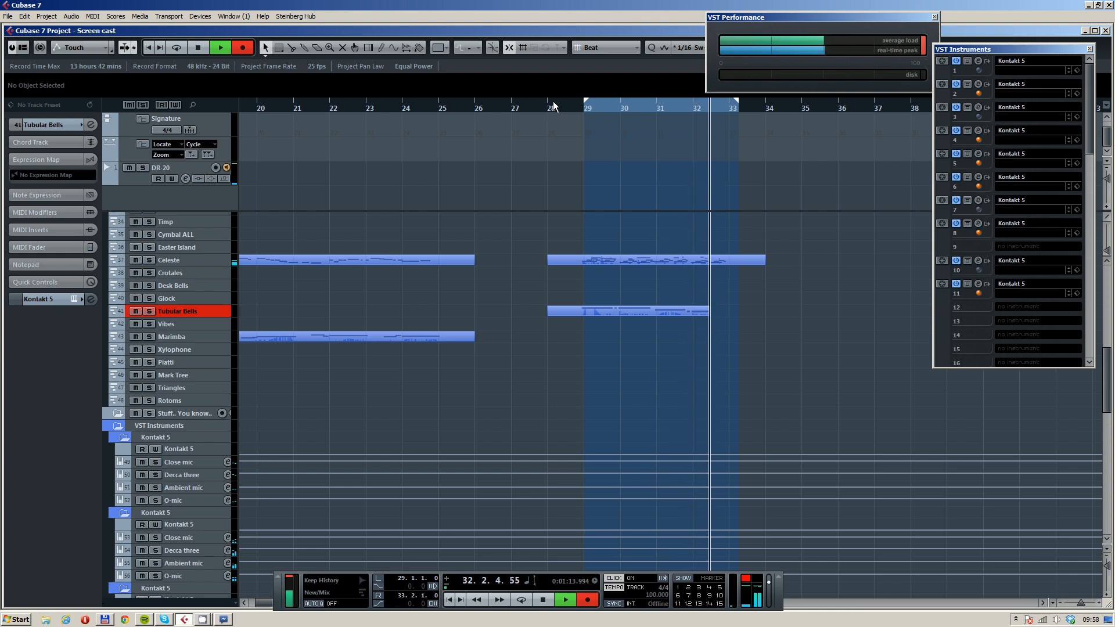
key(space)
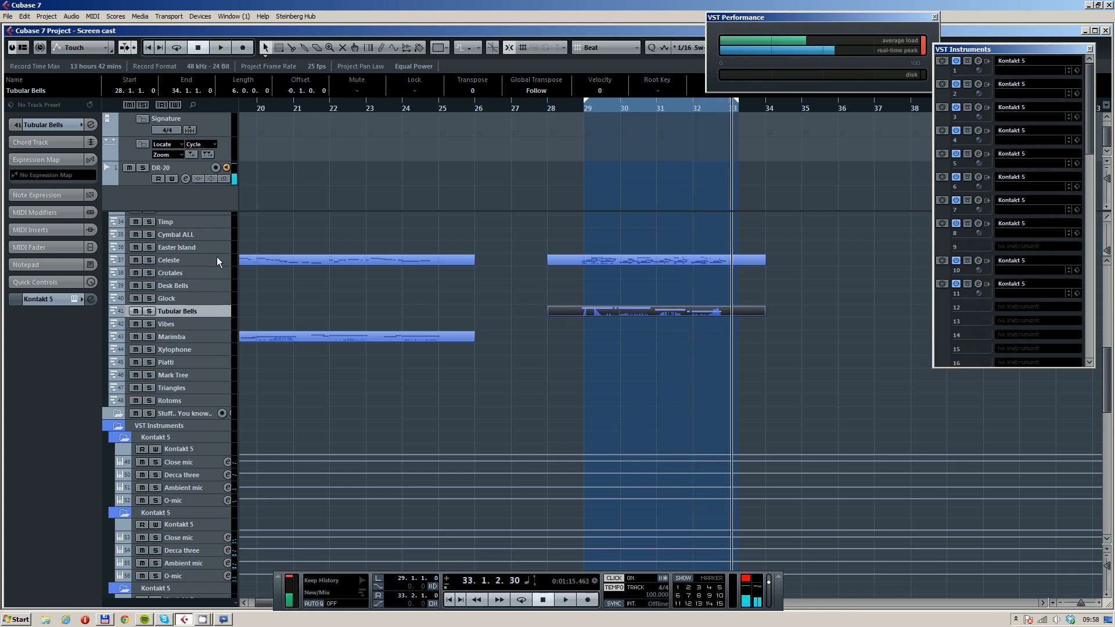
Record a part on the Timp track from bar 28 to about bar 33
scroll(197, 247, up, 3)
click(191, 263)
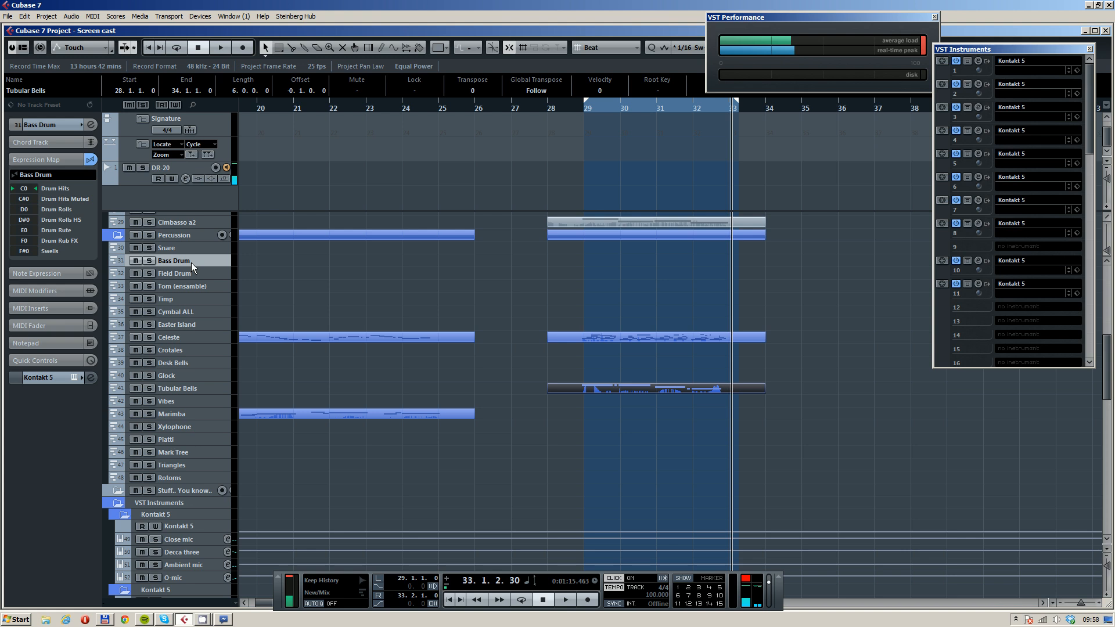
click(200, 299)
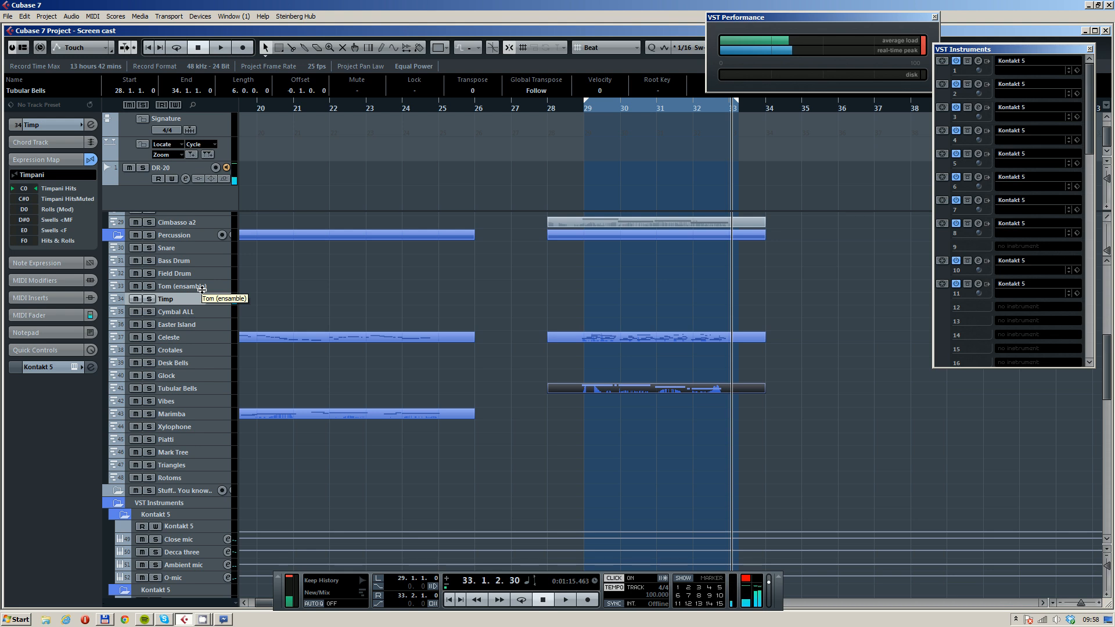
click(550, 106)
key(KP_Multiply)
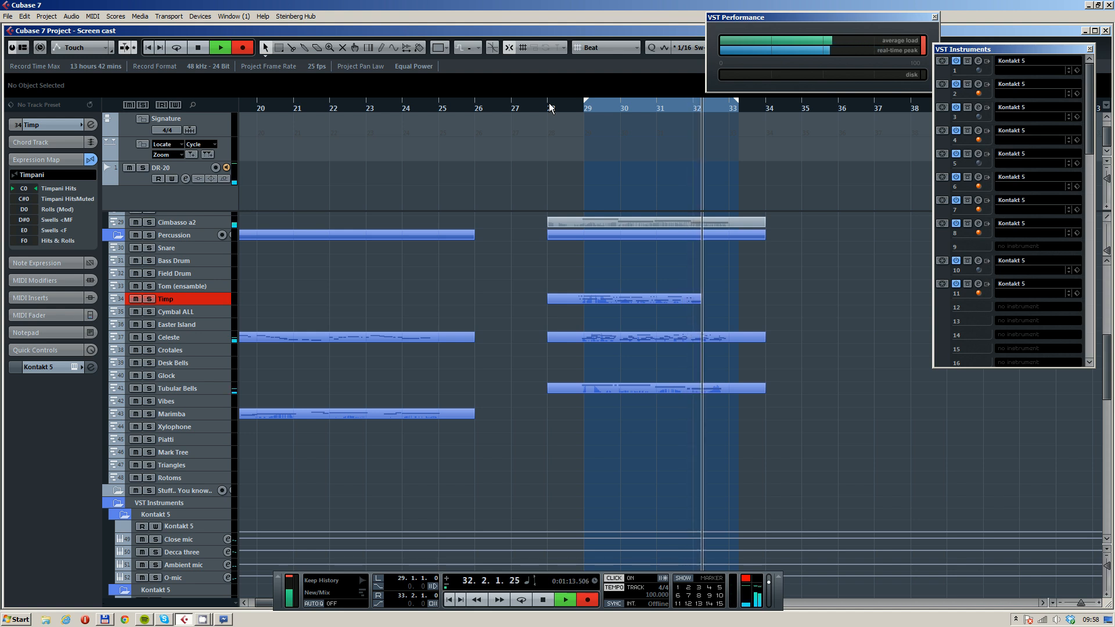
key(space)
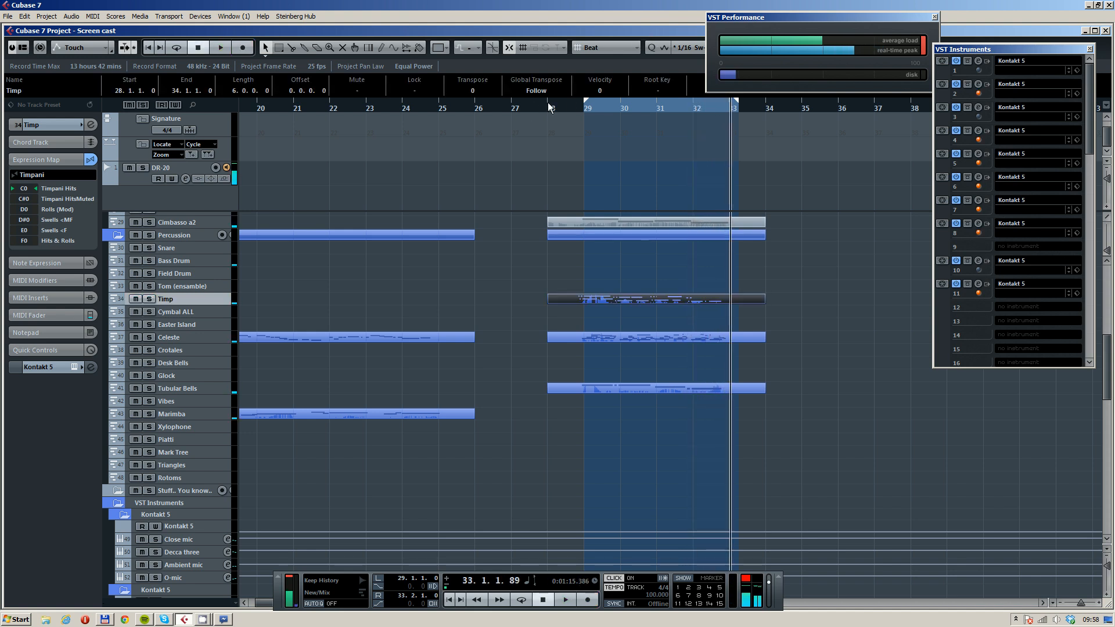
Record a Bass Drum part from bar 28 to about bar 33 with the metronome click turned off
click(193, 262)
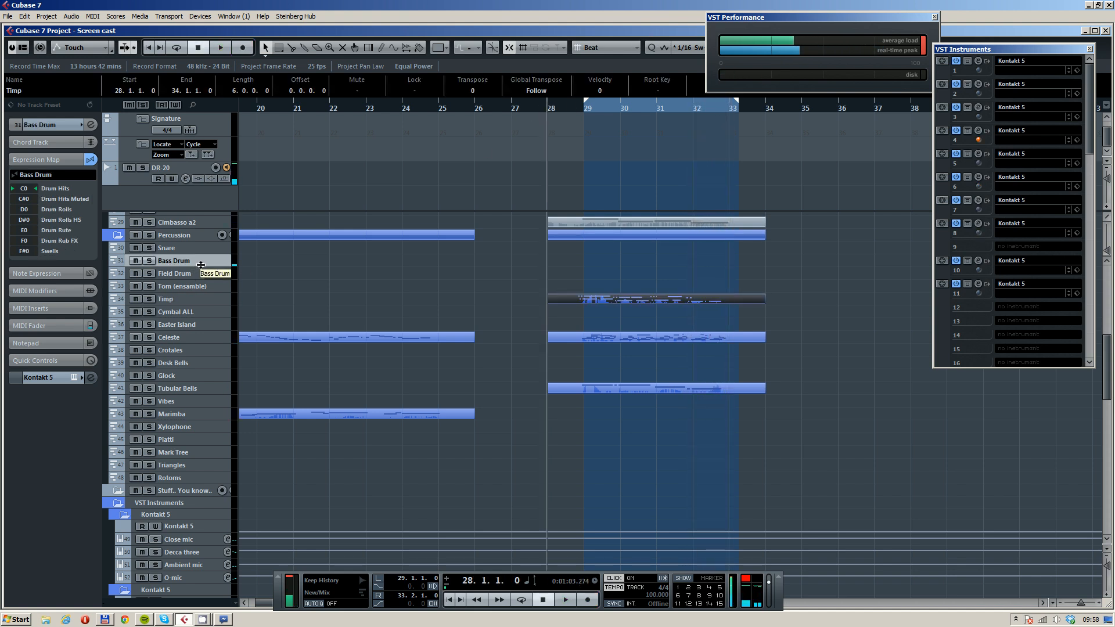
key(KP_Multiply)
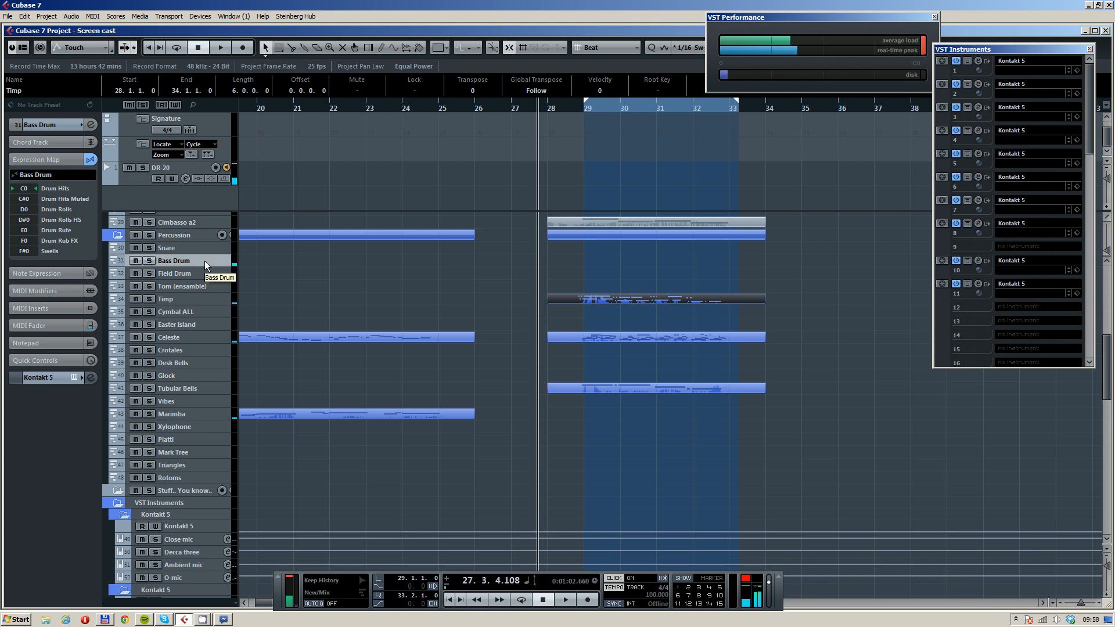
key(c)
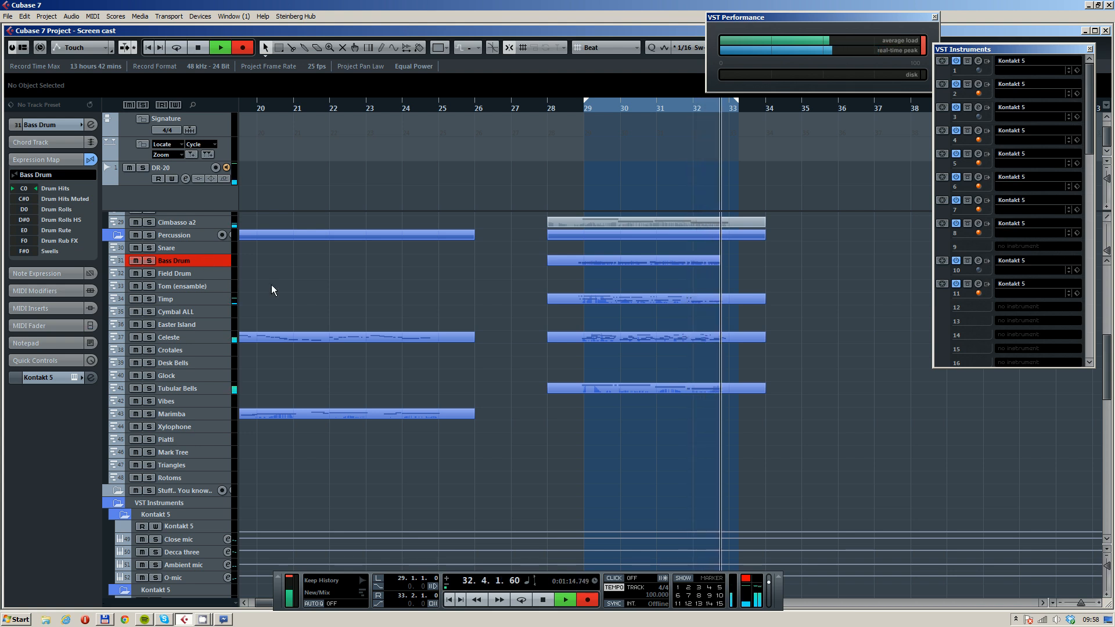
key(space)
Play back the full arrangement from bar 28 to about bar 30 and select the Brass HI track
click(547, 109)
key(space)
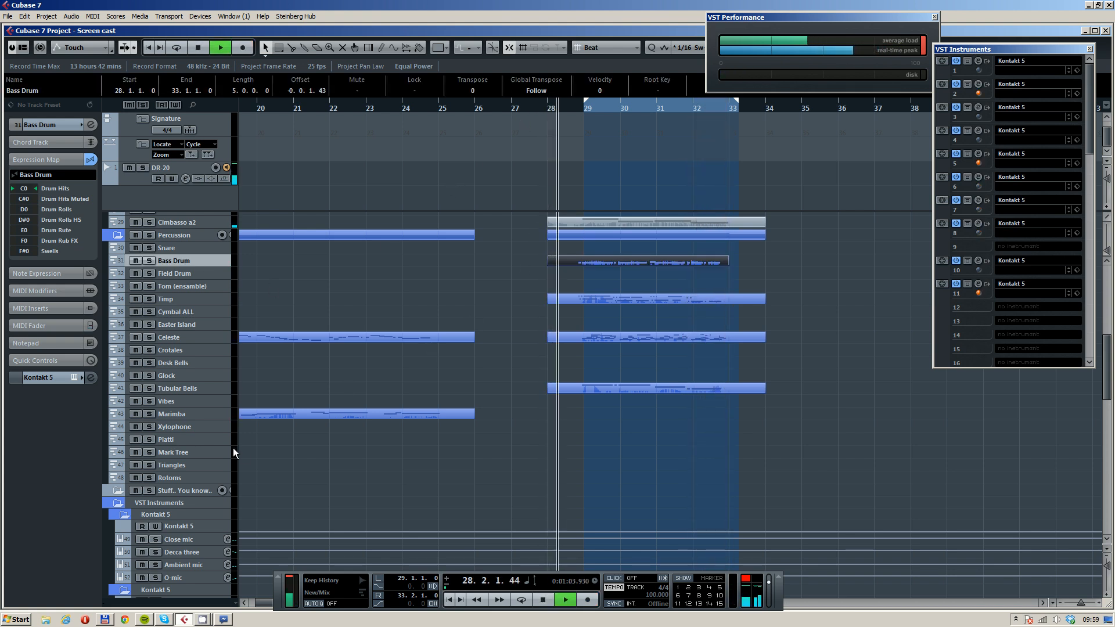
scroll(497, 347, down, 5)
scroll(470, 348, up, 8)
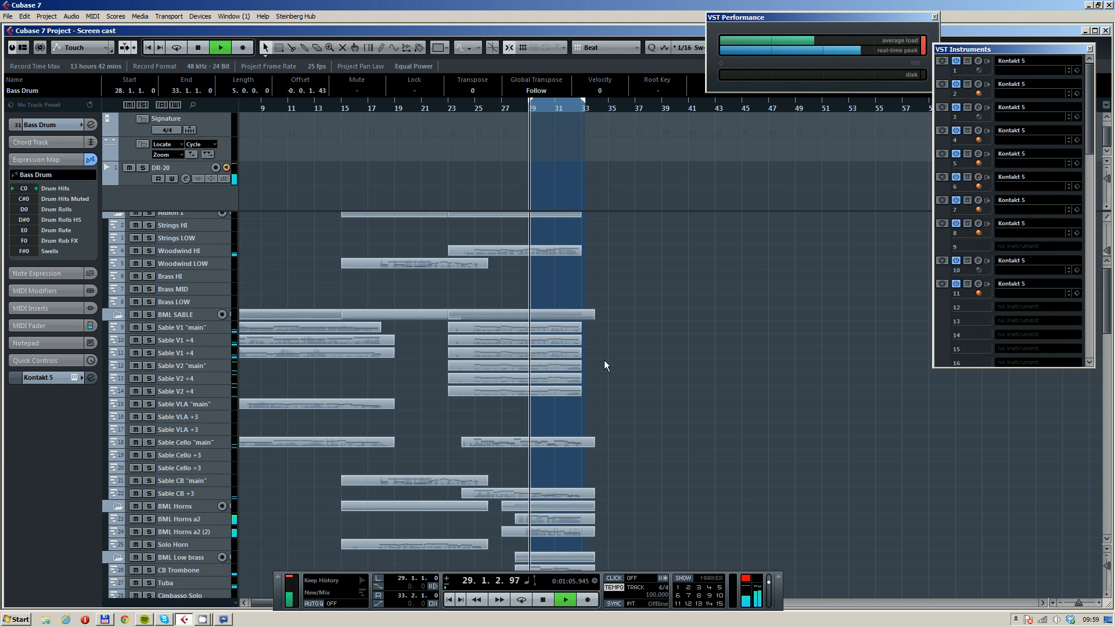
scroll(604, 361, up, 2)
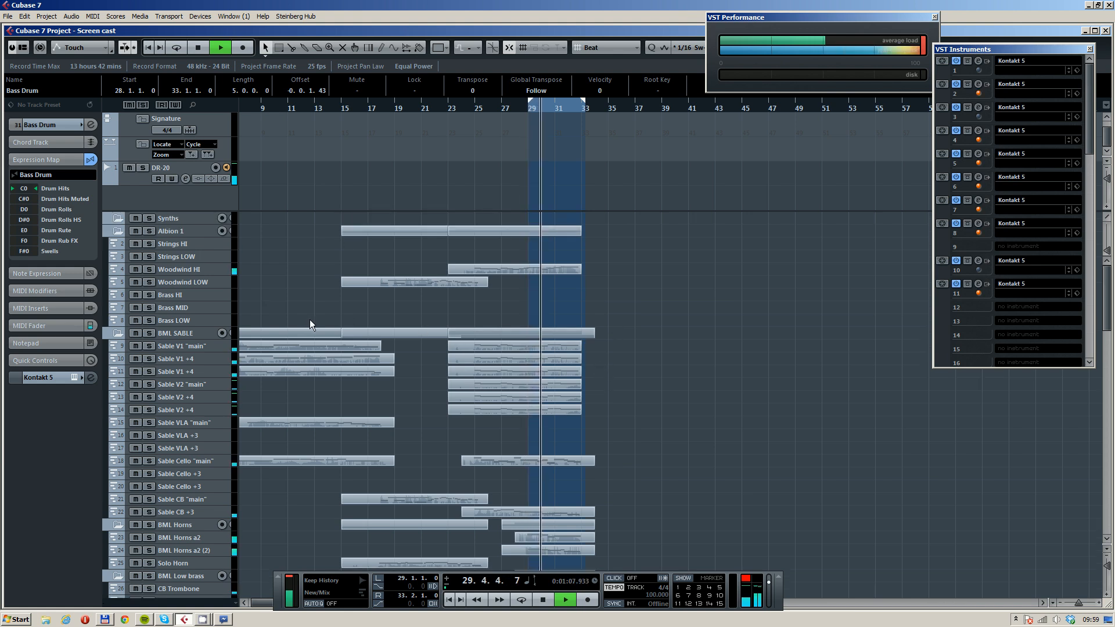
key(space)
click(193, 292)
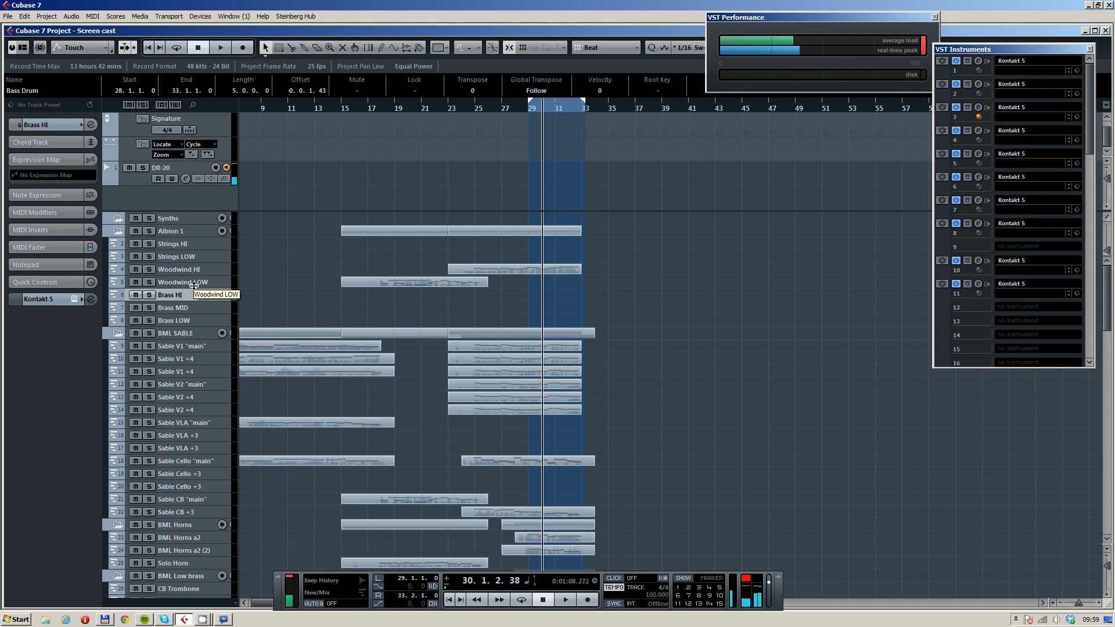
drag(484, 104, 492, 172)
scroll(454, 322, up, 4)
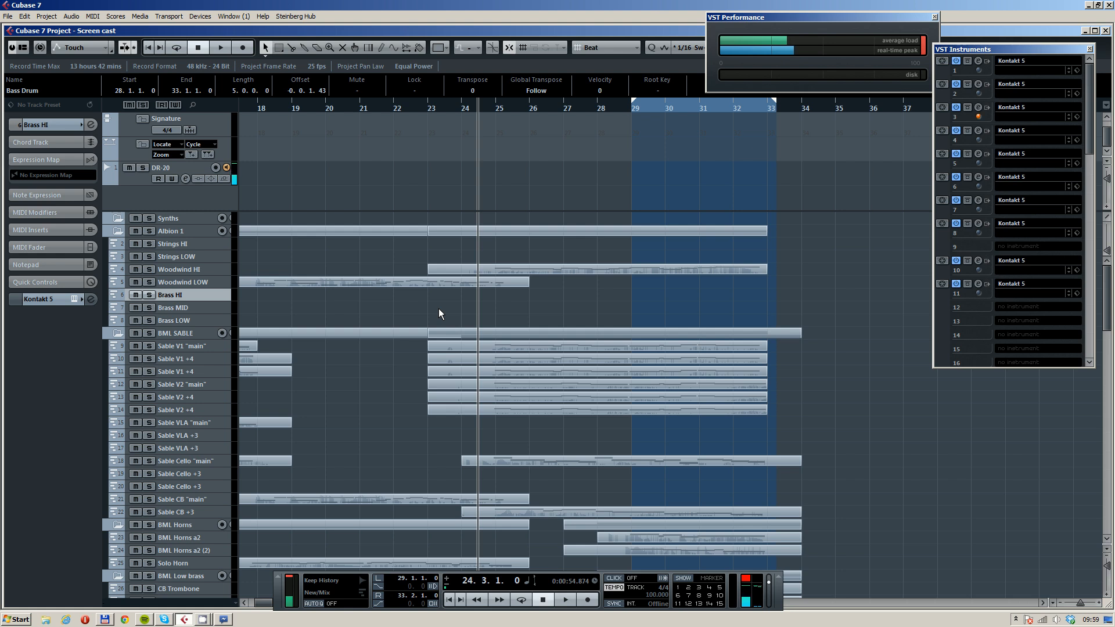
key(KP_Multiply)
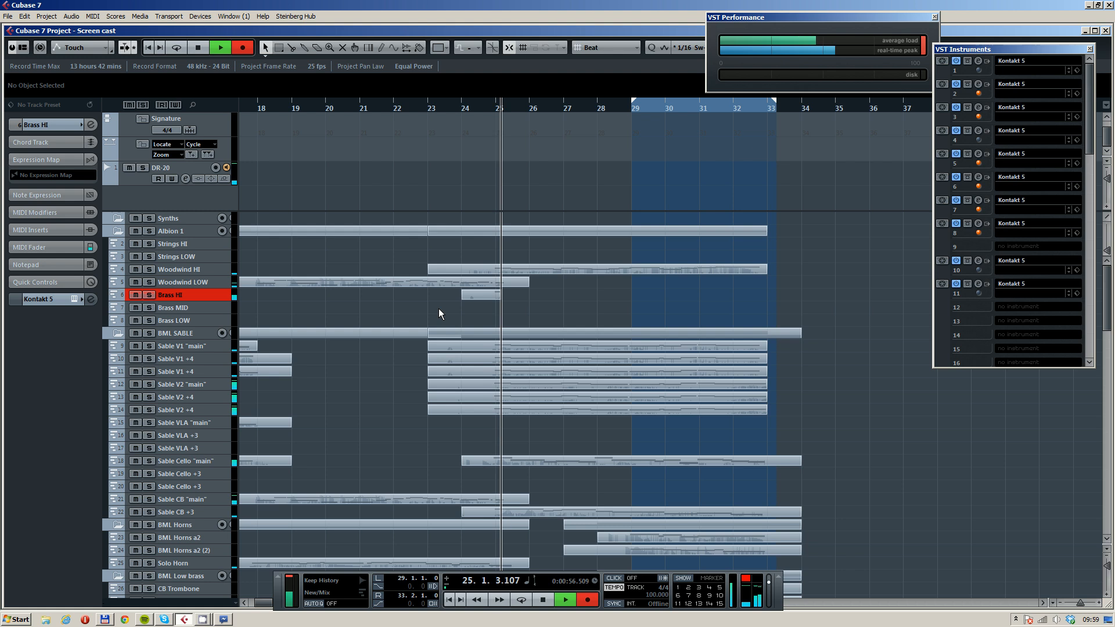
key(space)
key(Delete)
Record a Brass HI part from bar 27 to about bar 33 and play it back from about bar 28
click(564, 105)
key(KP_Multiply)
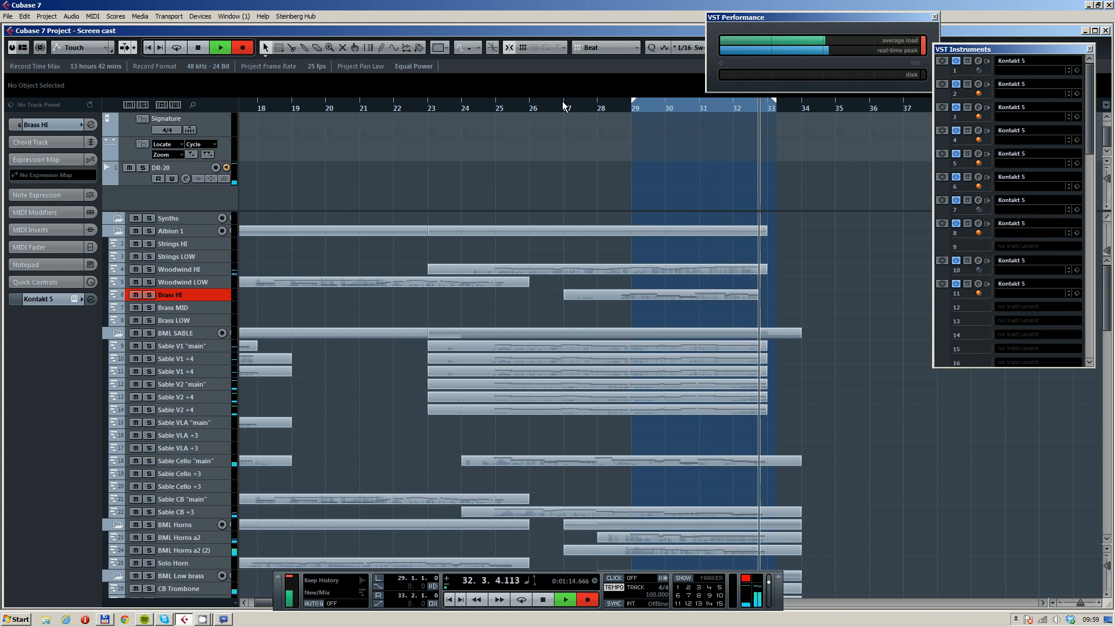
click(604, 103)
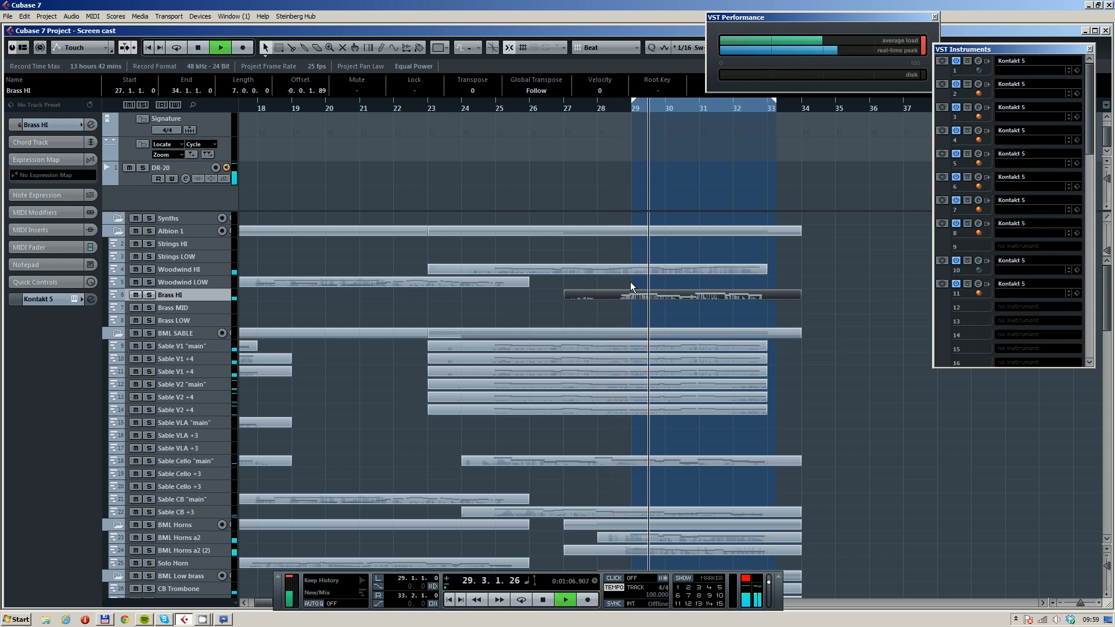
click(607, 105)
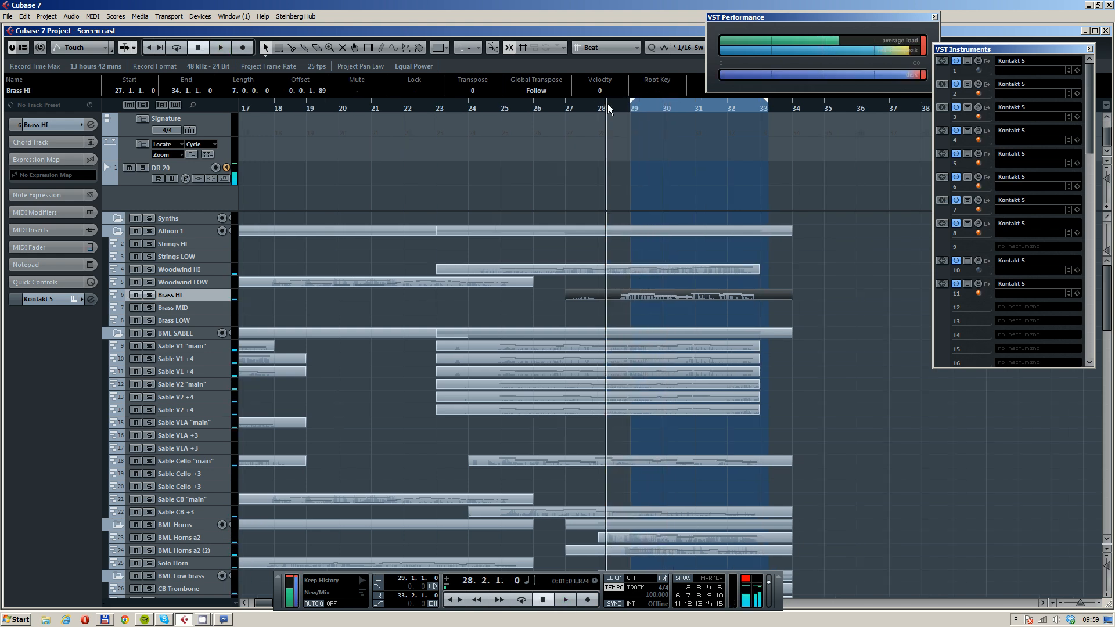
Record another pass onto the Brass HI part up to about bar 33 and review its notes and controller data in the Key Editor
key(KP_Multiply)
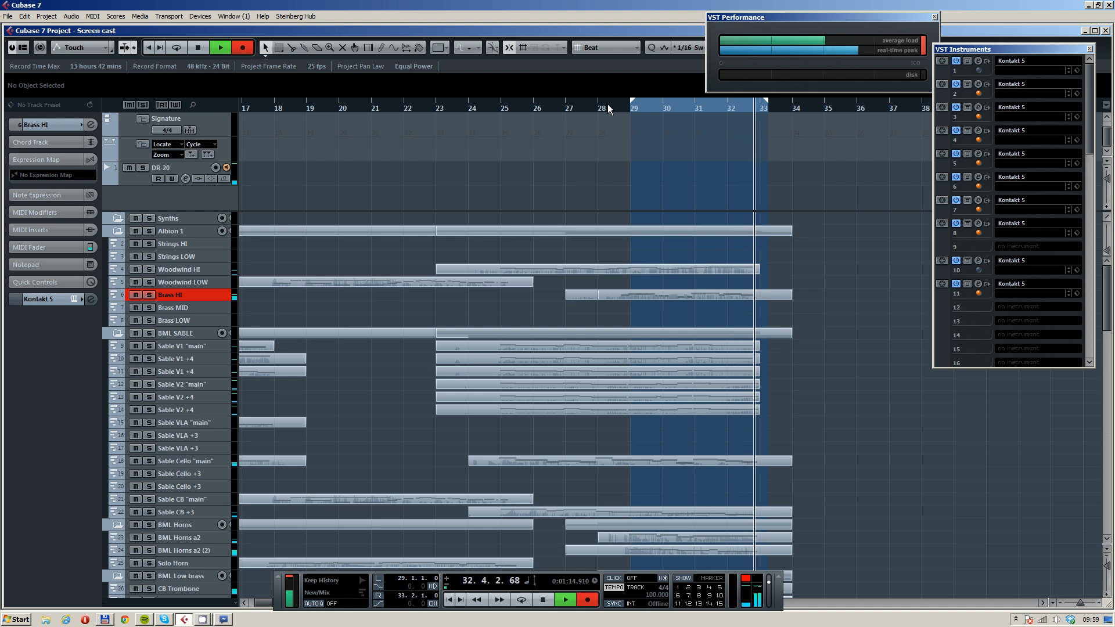
key(space)
click(687, 299)
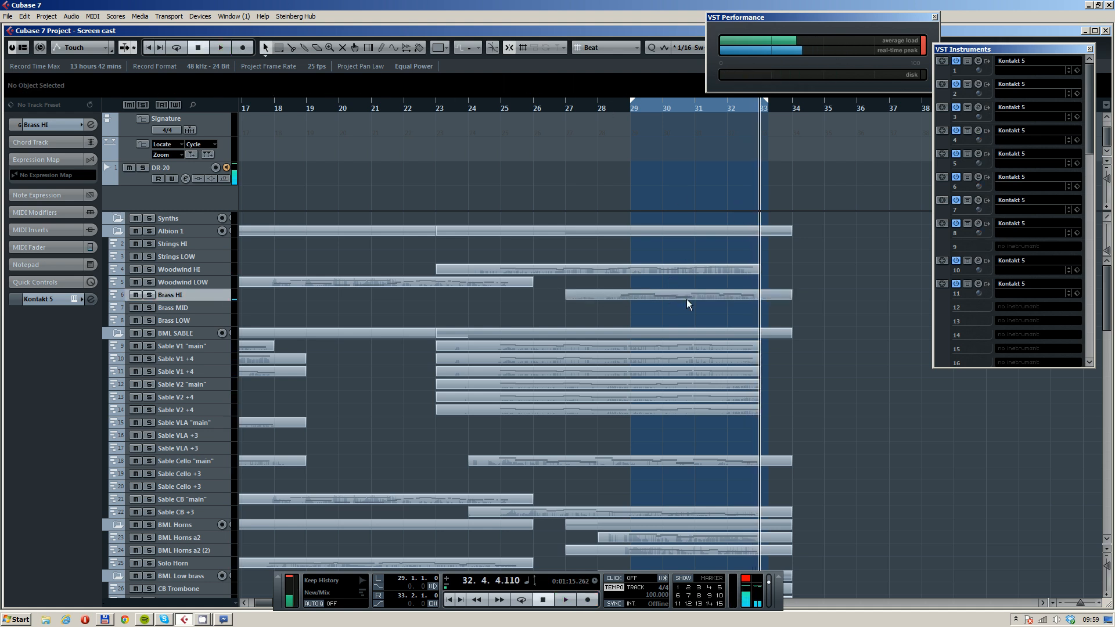
double_click(687, 299)
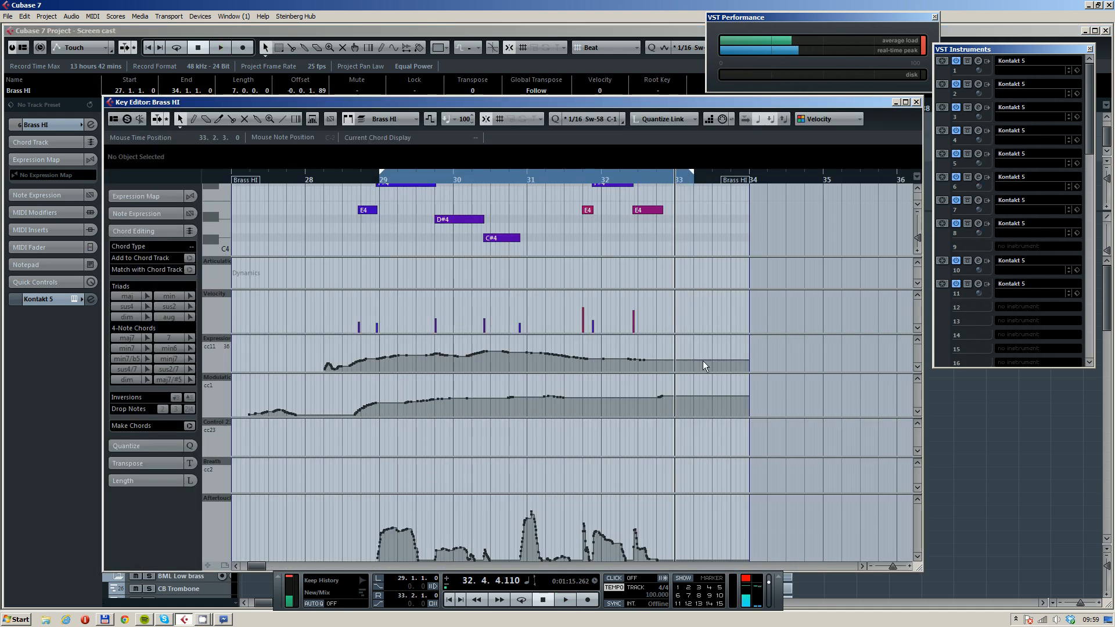
click(917, 102)
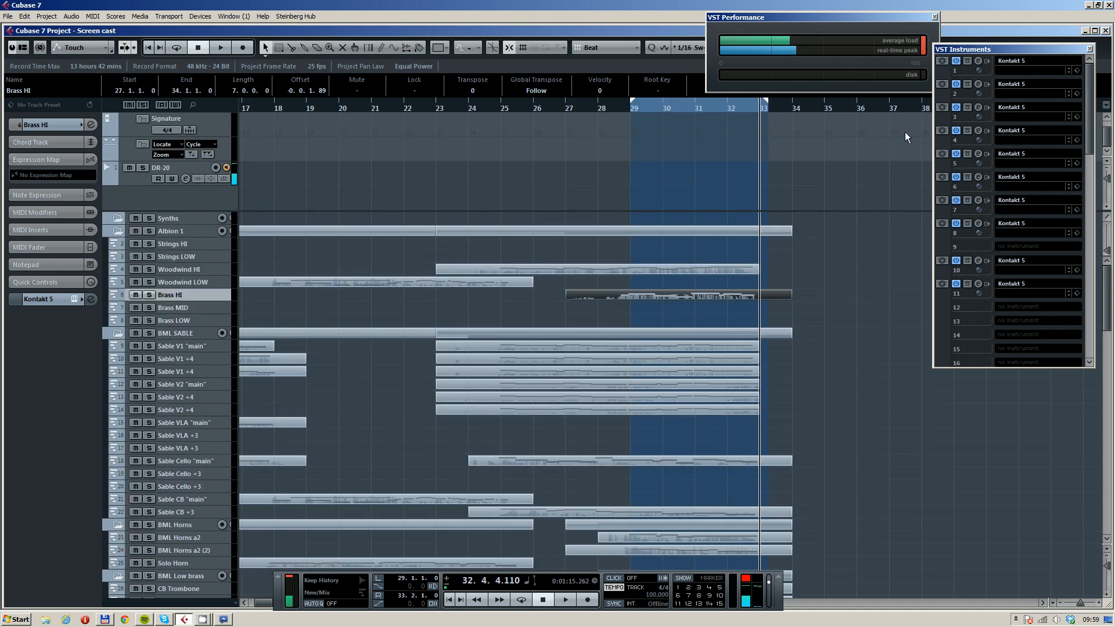
Play back the whole arrangement from bar 1 and extend the locator range's start back to 1.3.1.0
key(g)
key(g)
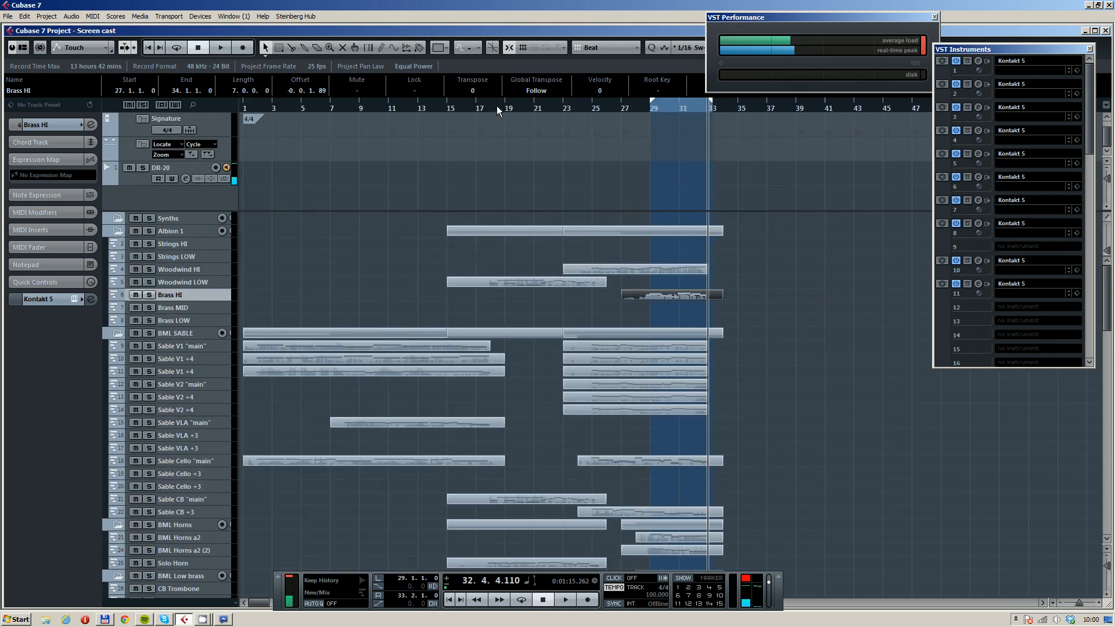
key(period)
click(292, 107)
key(period)
click(375, 250)
key(space)
key(g)
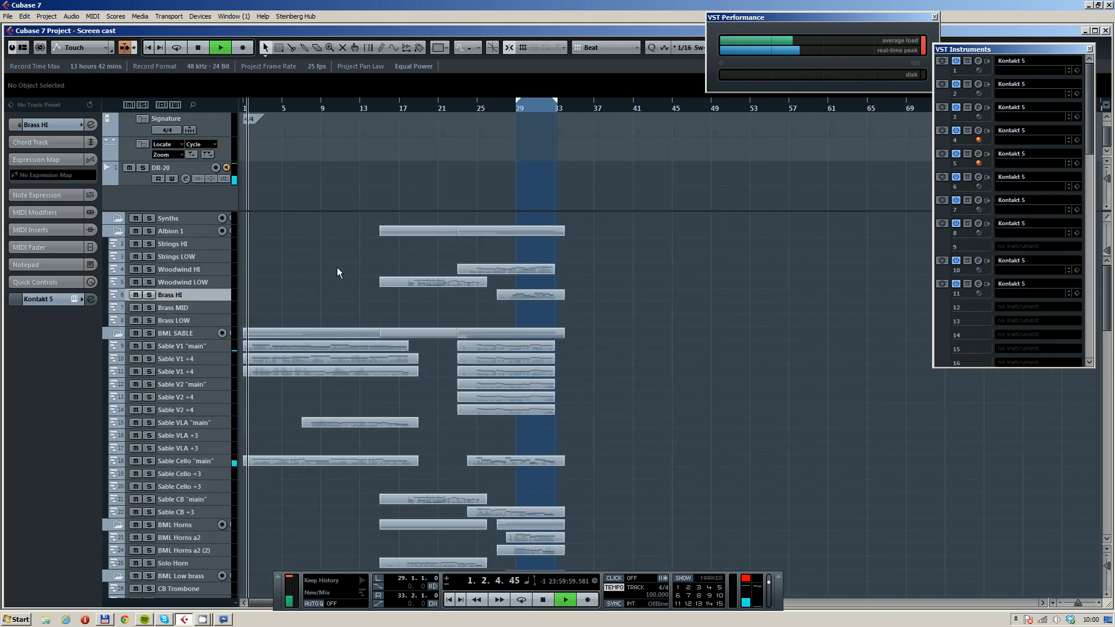
scroll(298, 292, down, 2)
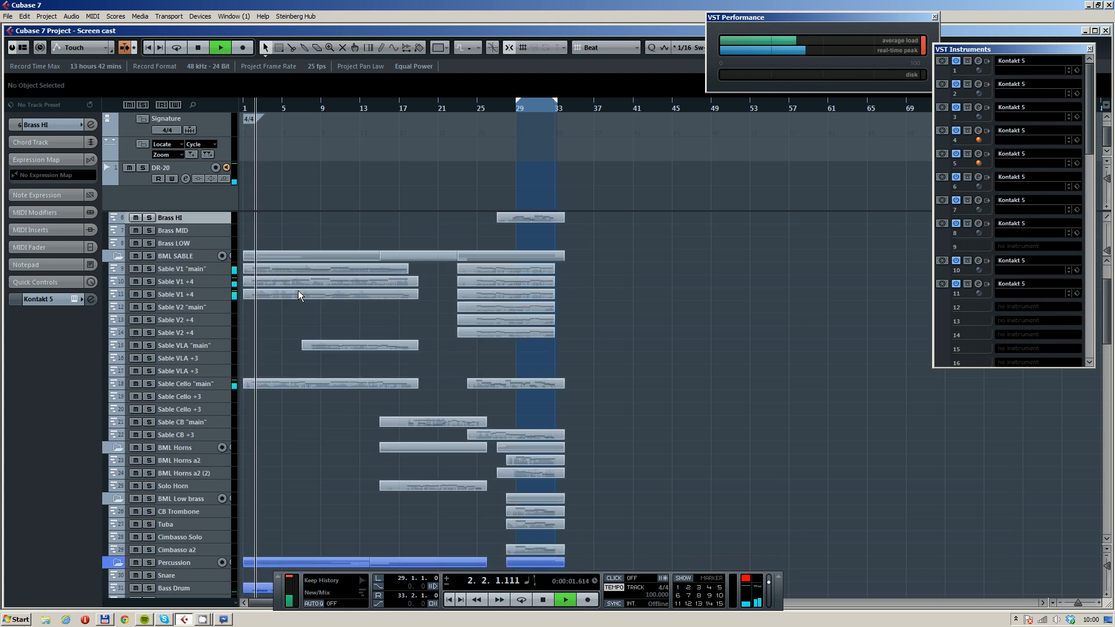
scroll(298, 292, up, 2)
drag(518, 101, 249, 120)
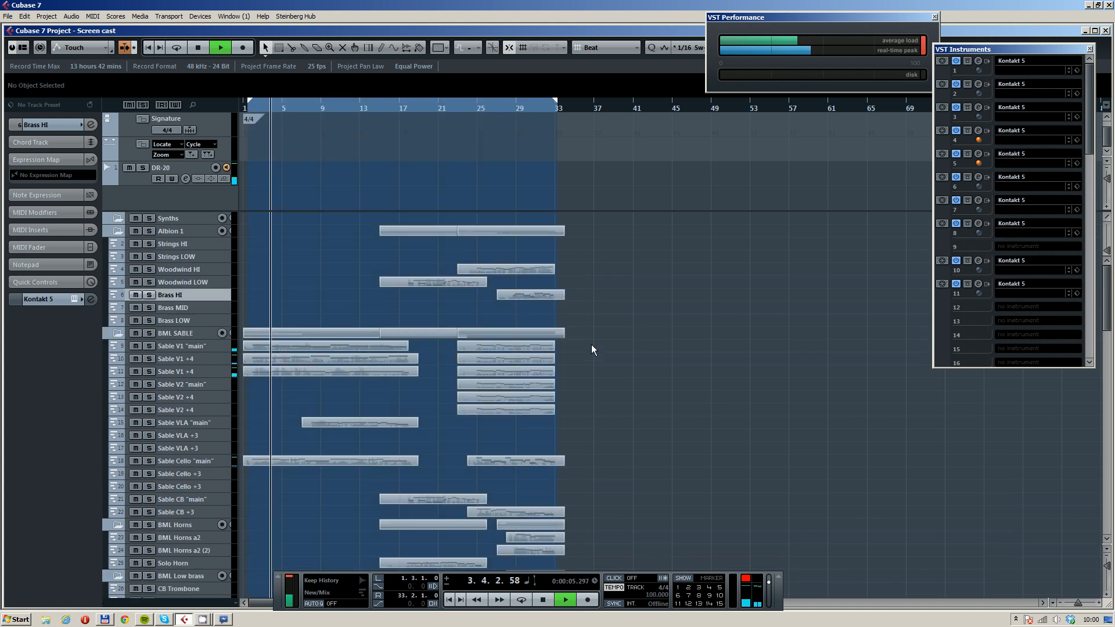
Collapse the VST Instruments channels in the mixer to leave the group channels, and return to the project view
key(F3)
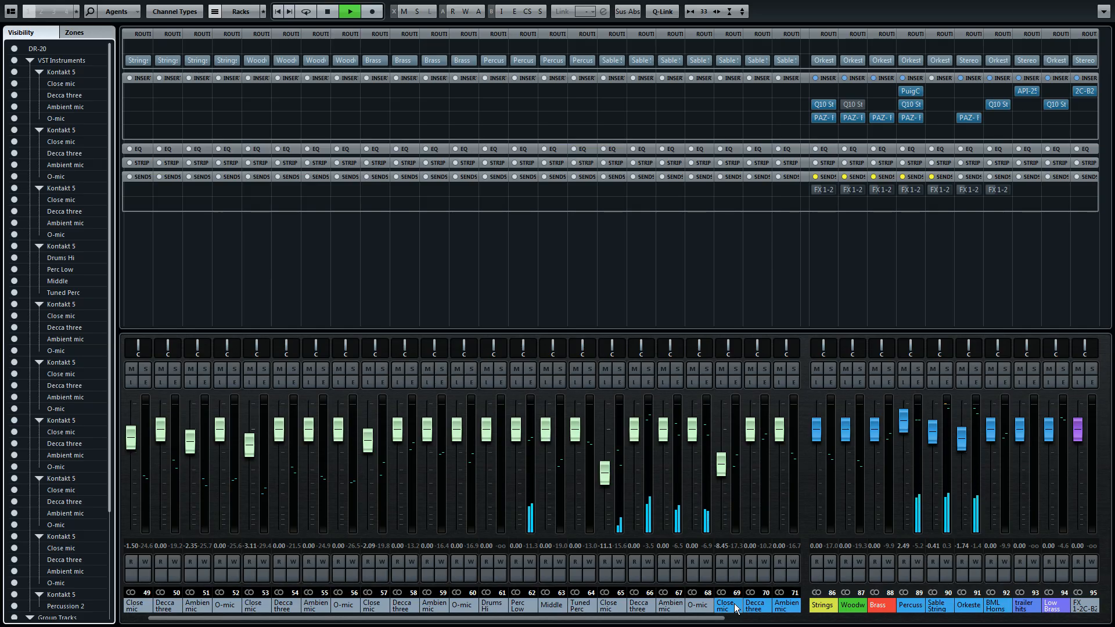
click(715, 620)
drag(740, 623, 1104, 619)
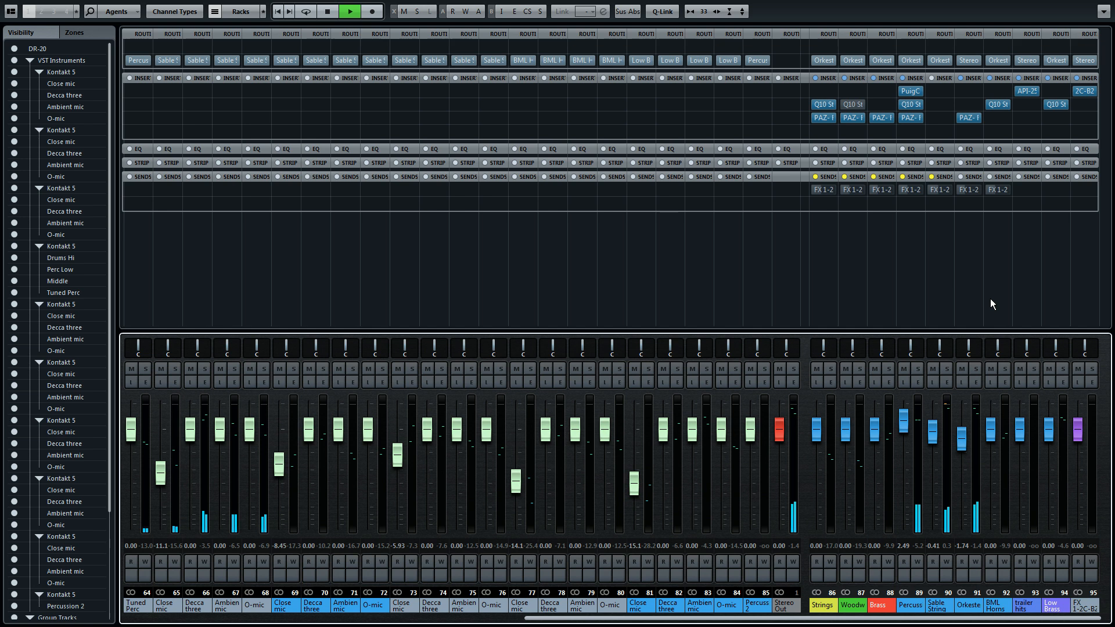
click(29, 60)
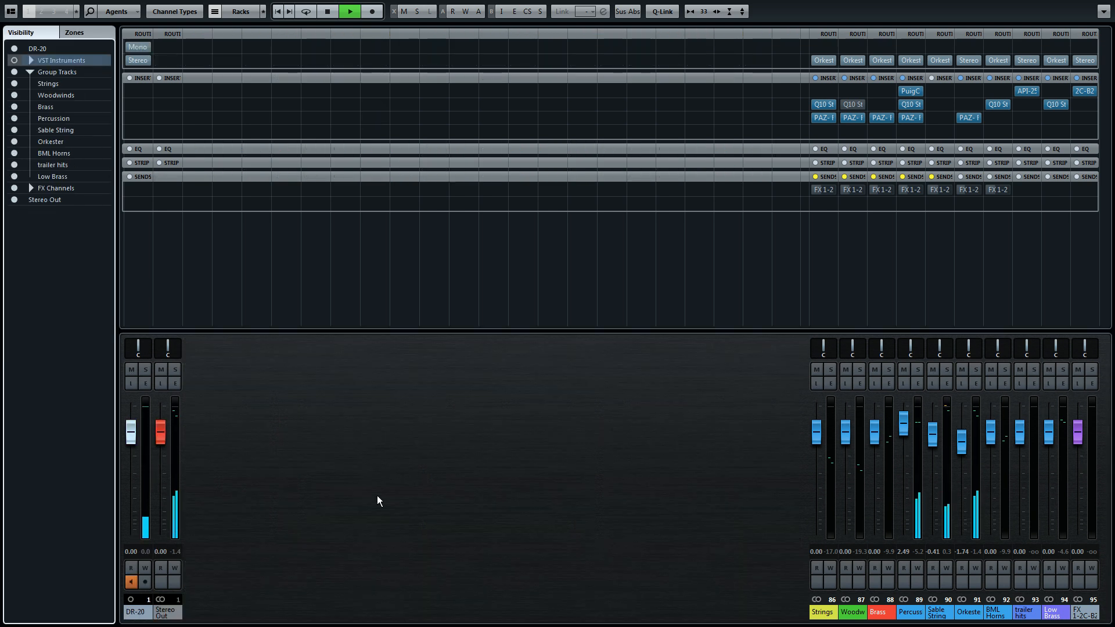
click(381, 446)
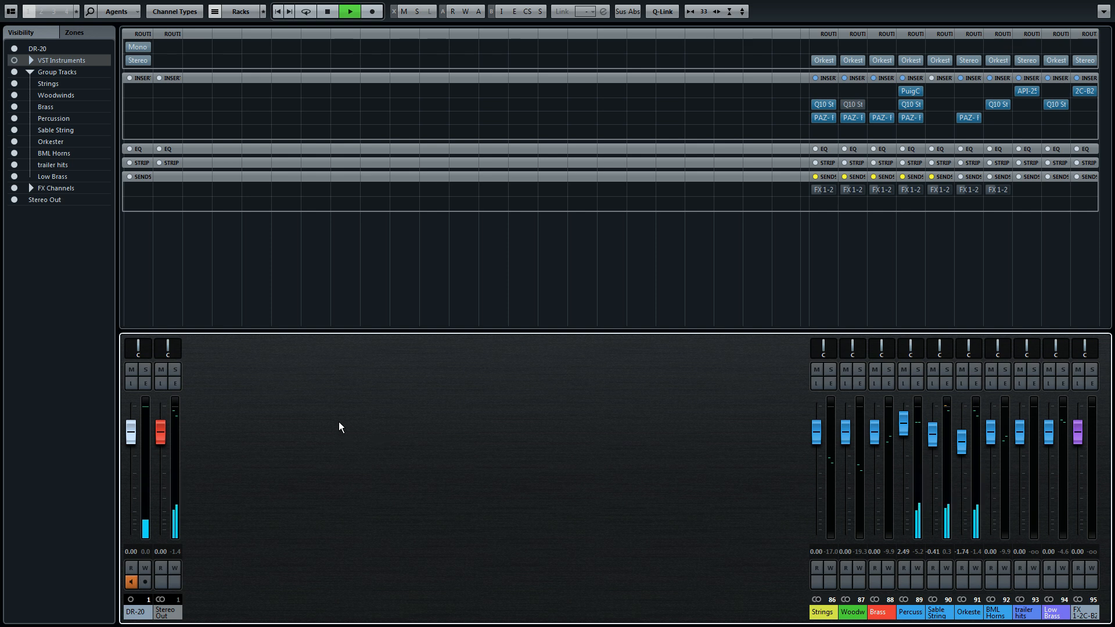
key(F3)
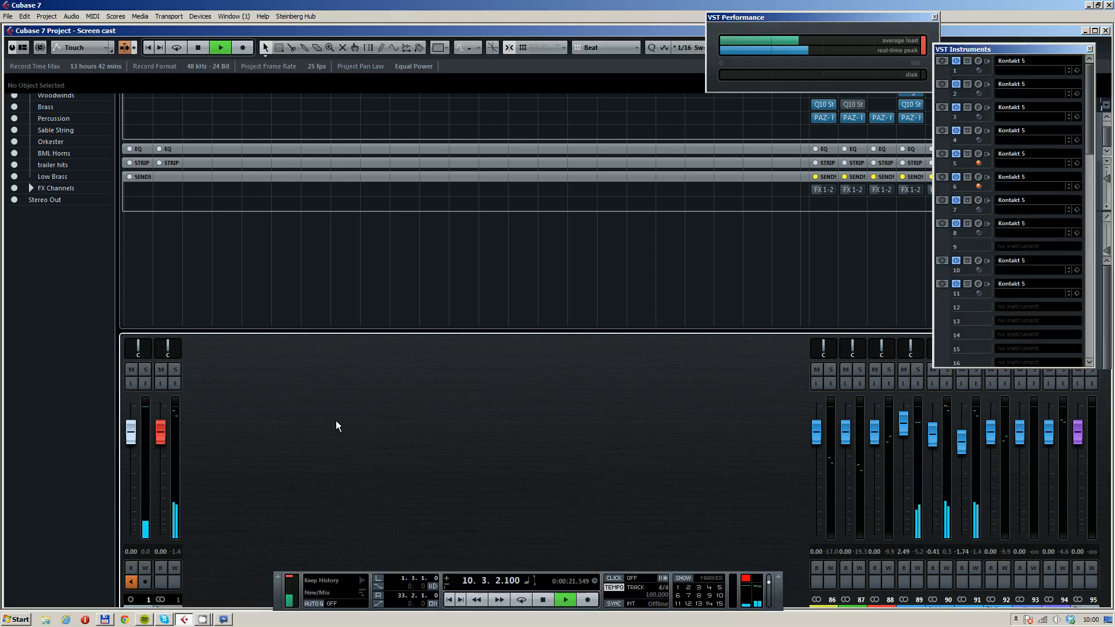
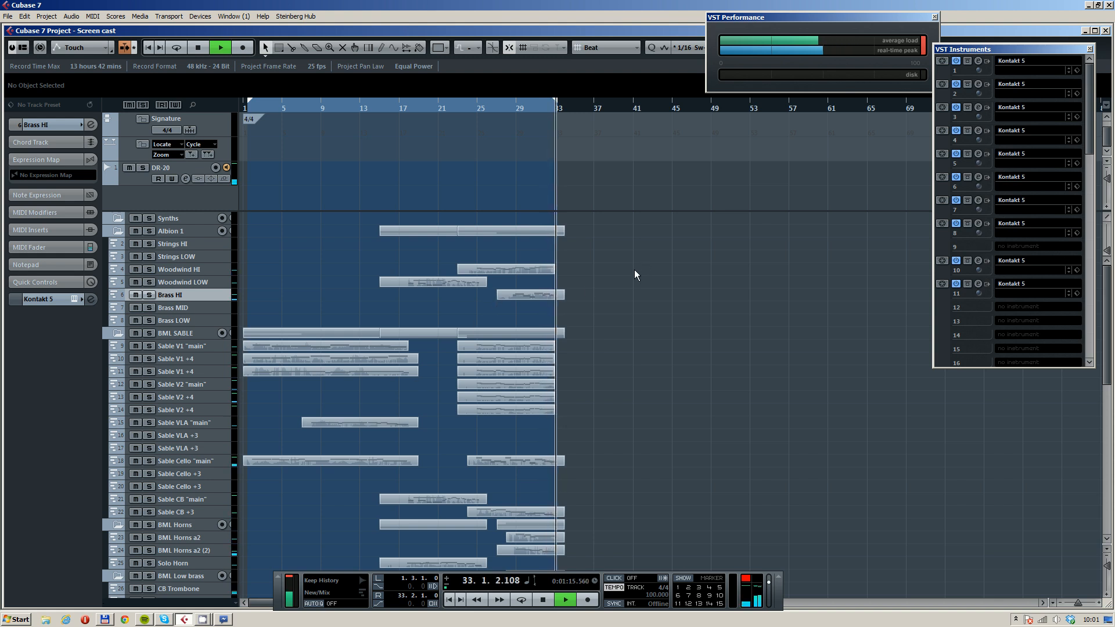
Stop playback and highlight in turn the events starting at bar 1, bar 15 and bar 23 to examine the arrangement's three sections
scroll(597, 298, up, 2)
key(space)
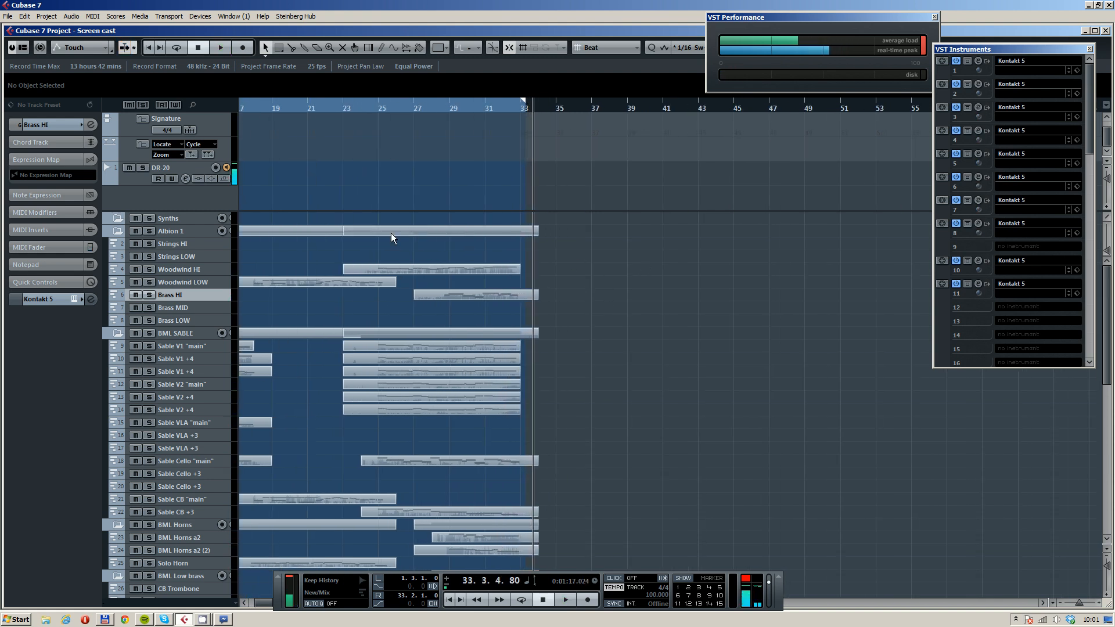
drag(395, 246, 625, 242)
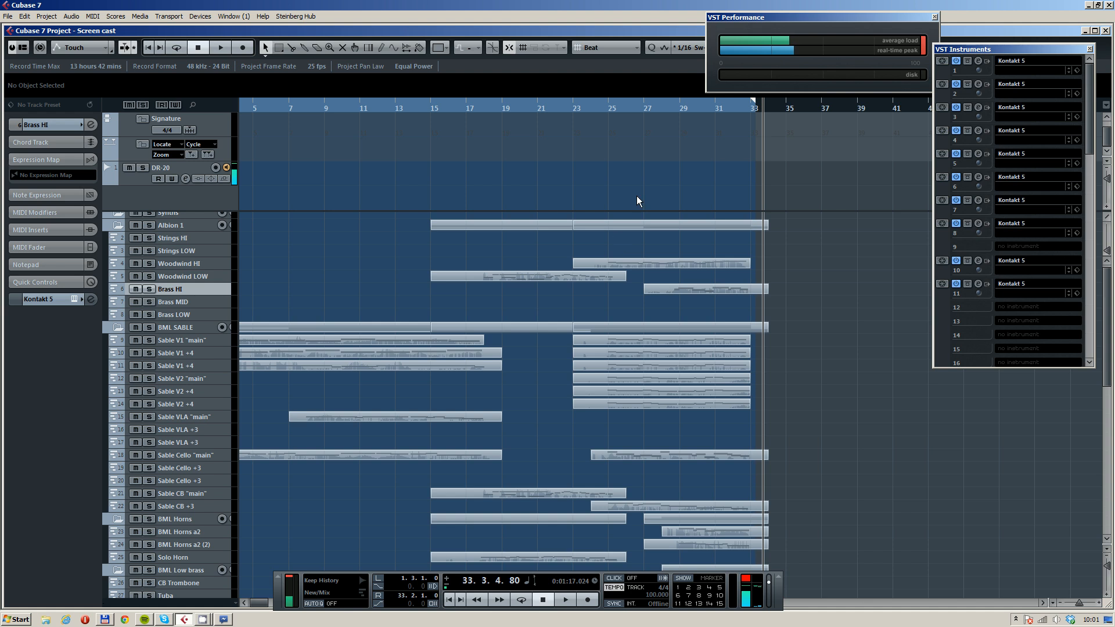
scroll(634, 209, down, 2)
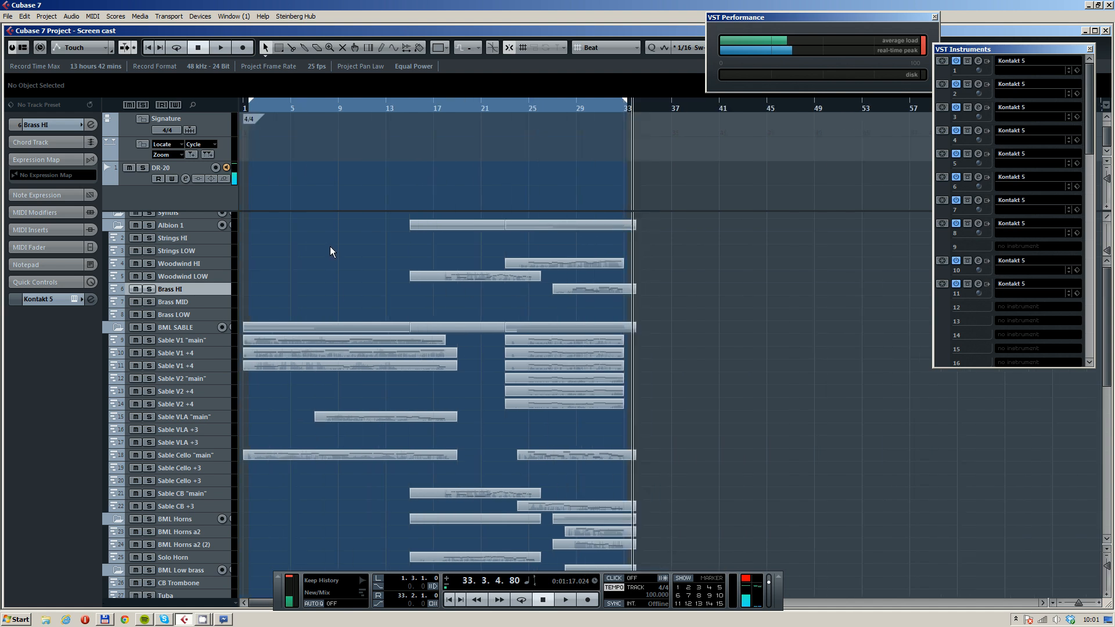
drag(331, 248, 358, 480)
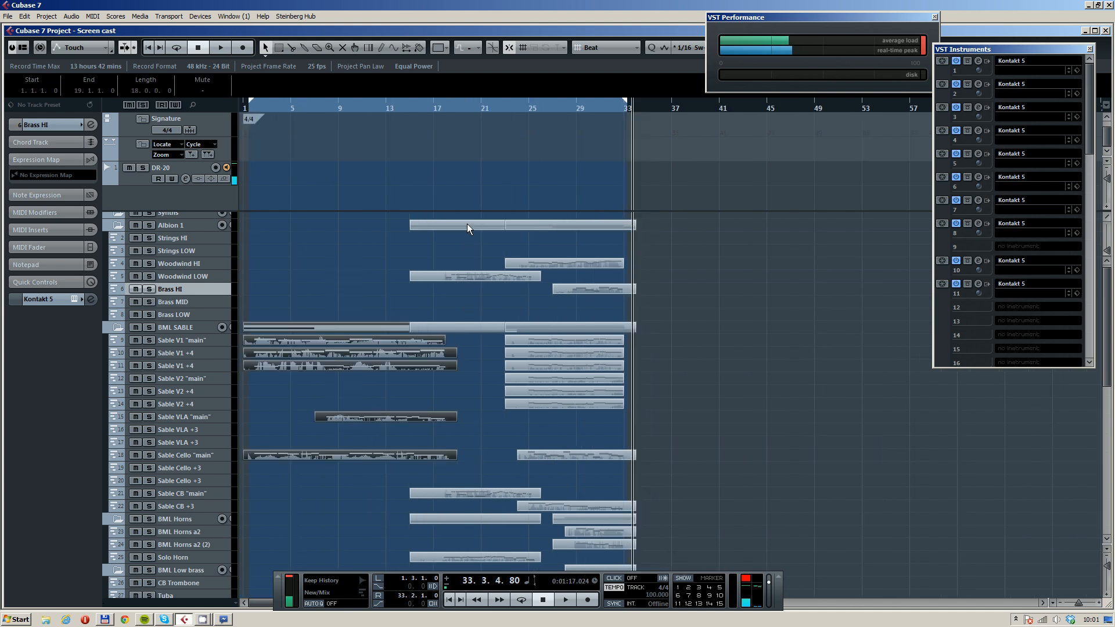
scroll(469, 221, up, 1)
drag(471, 217, 474, 567)
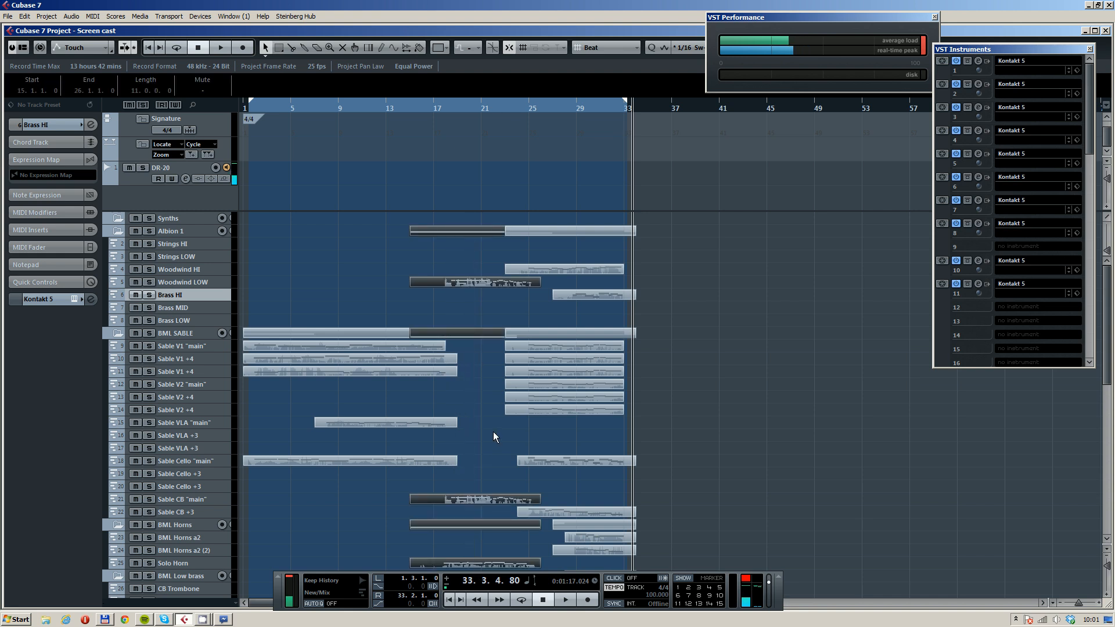
drag(660, 224, 600, 539)
scroll(657, 497, down, 3)
scroll(639, 386, up, 8)
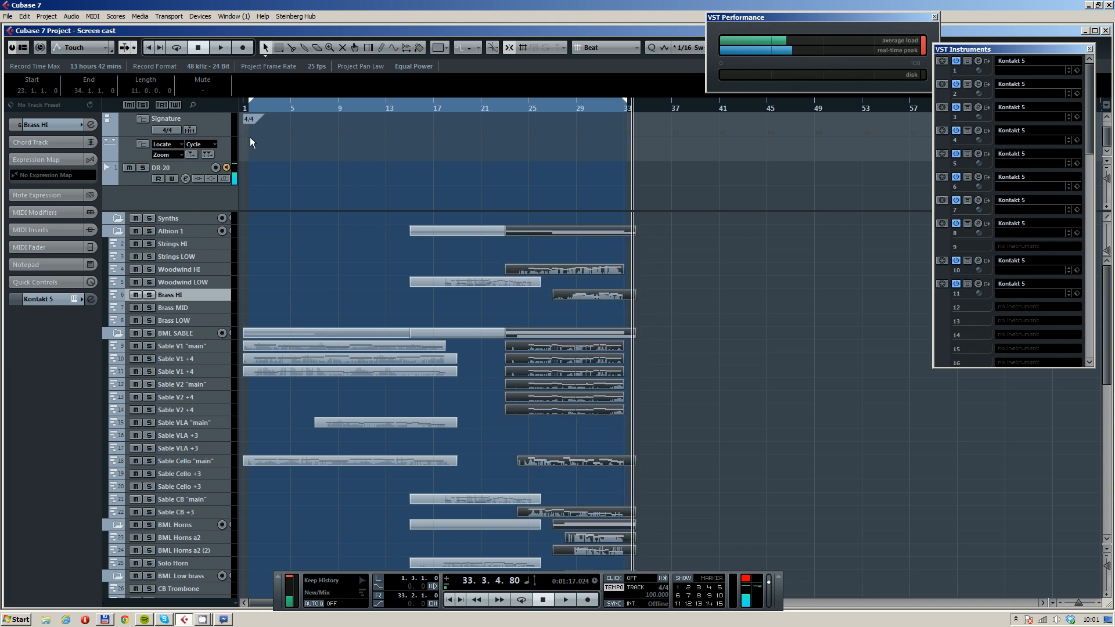
Review the woodwind events from bar 15, the opening strings and the final section from bar 23, and clear the selection
click(283, 135)
scroll(262, 138, up, 1)
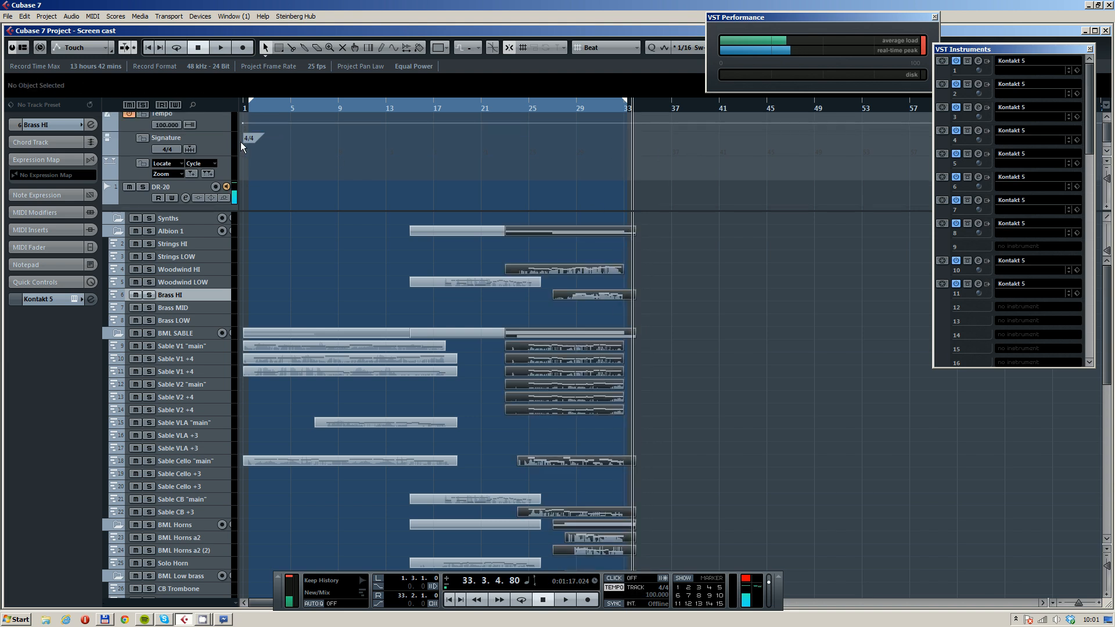
key(g)
key(g)
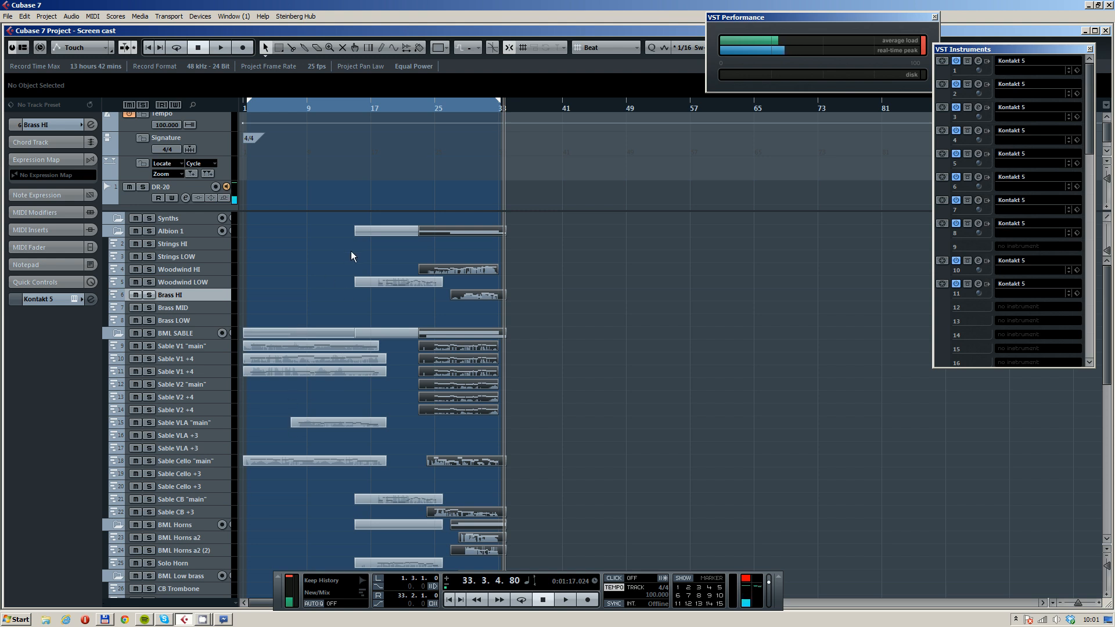
drag(348, 223, 402, 308)
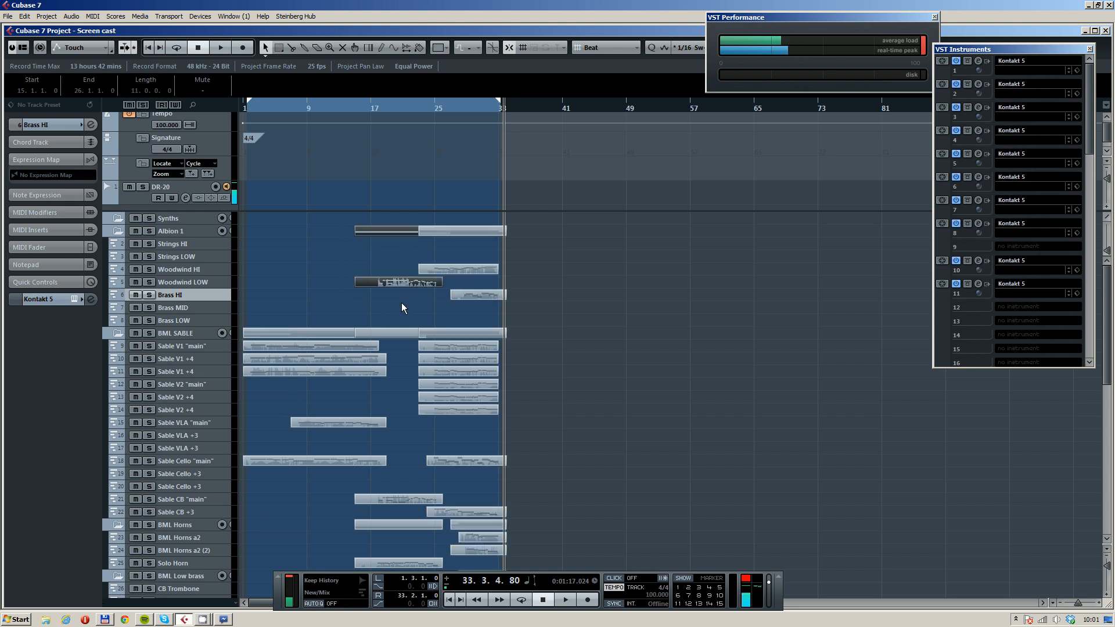
drag(319, 295, 292, 485)
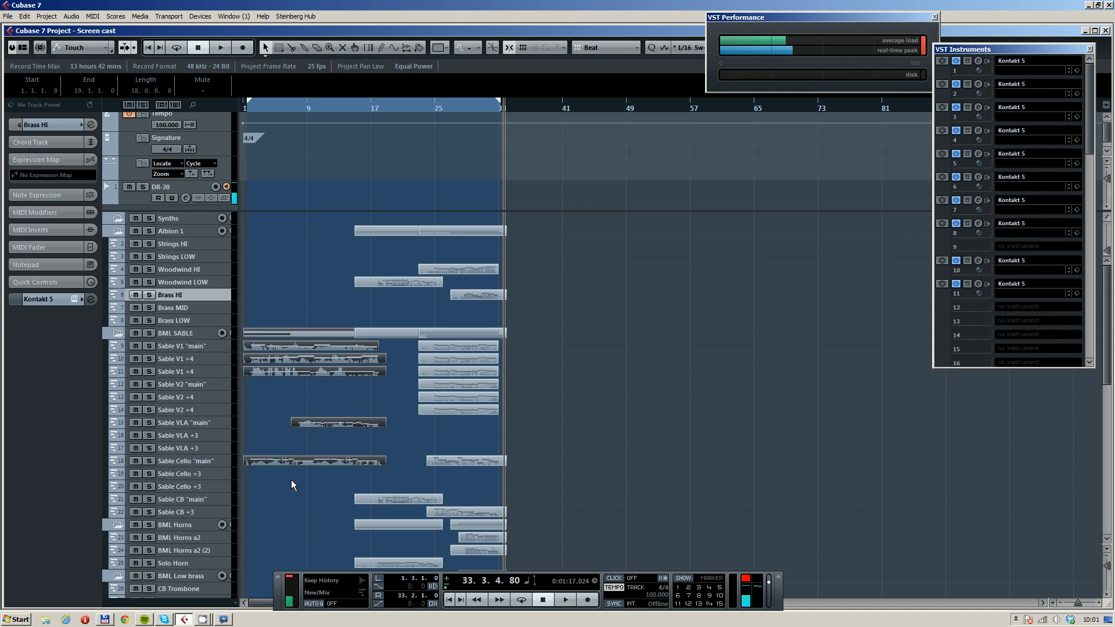
drag(543, 225, 480, 519)
scroll(445, 392, up, 10)
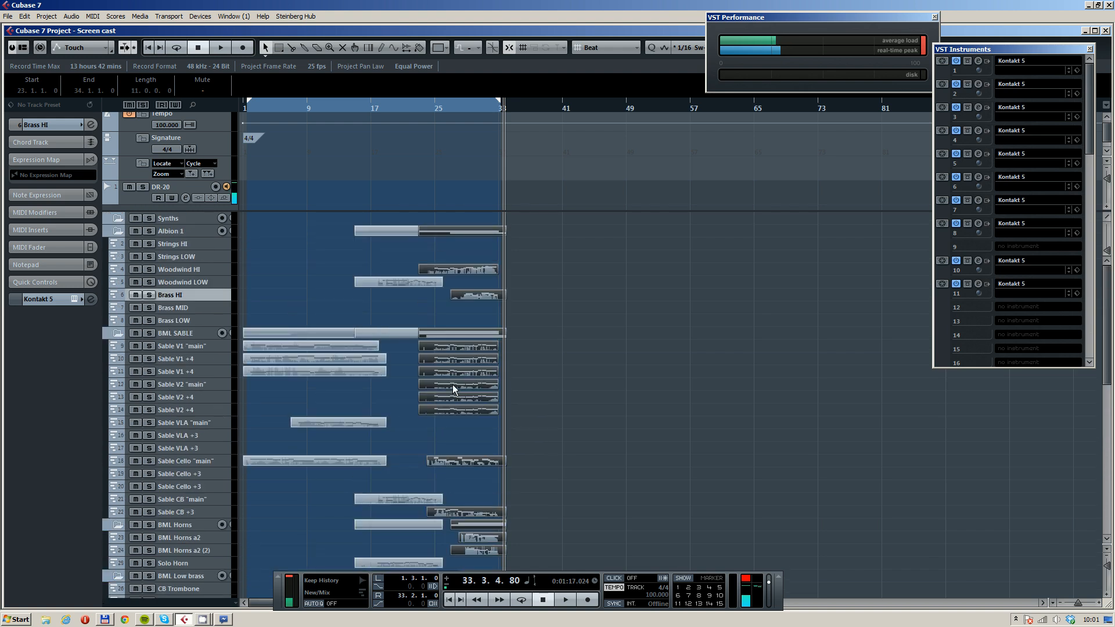
ctrl+scroll(452, 385, up, 3)
click(626, 298)
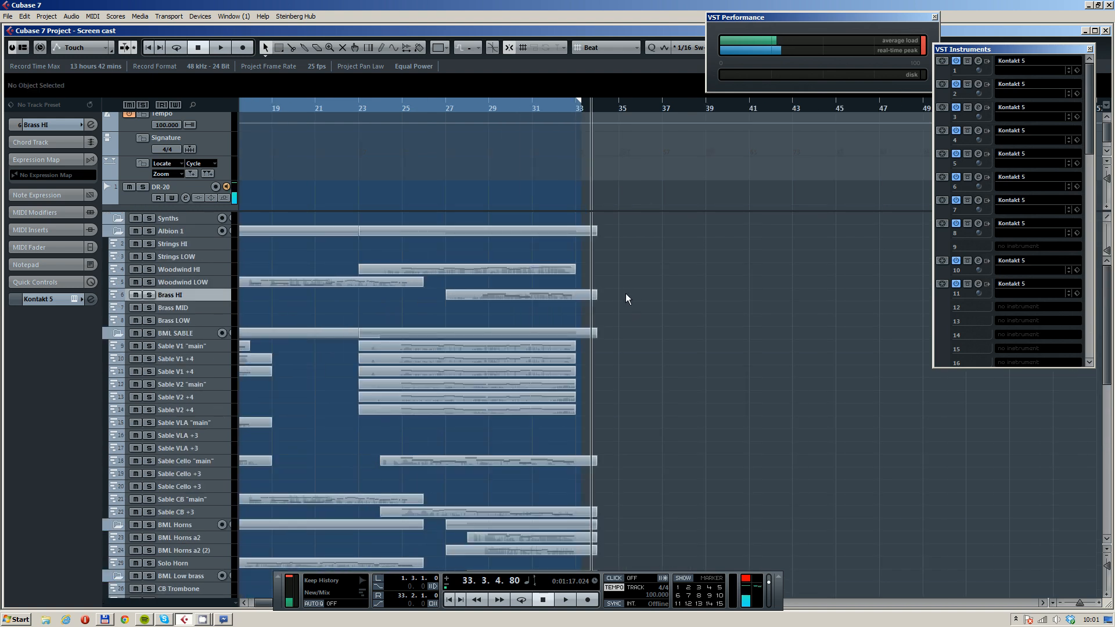
Place the playback cursor at bar 25 and select the three Sable VLA tracks
drag(396, 107, 402, 136)
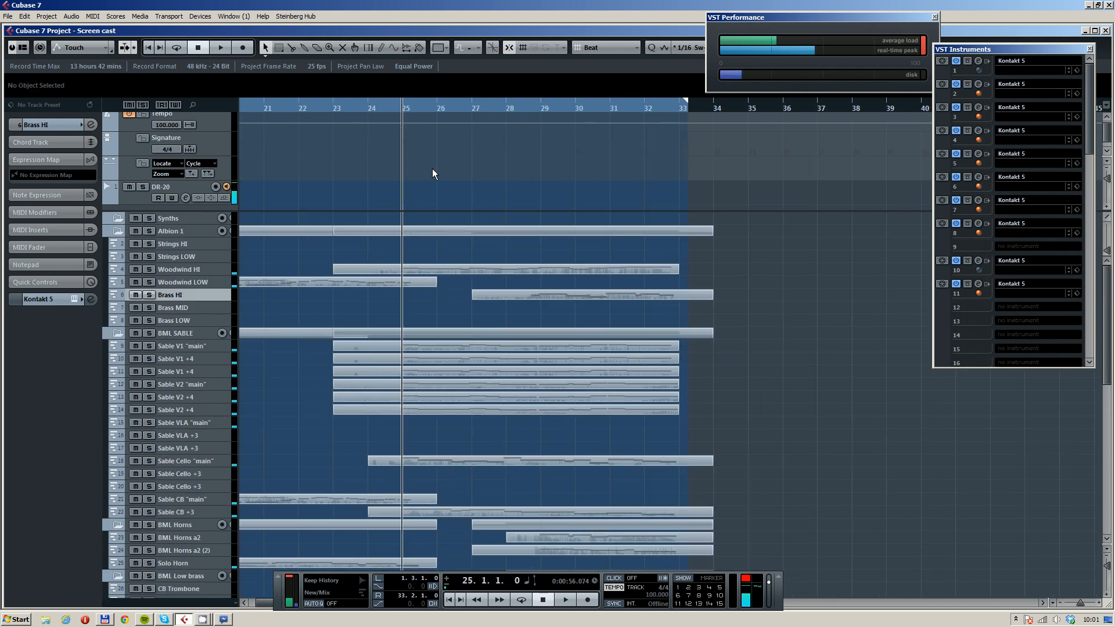
click(203, 424)
shift+click(204, 448)
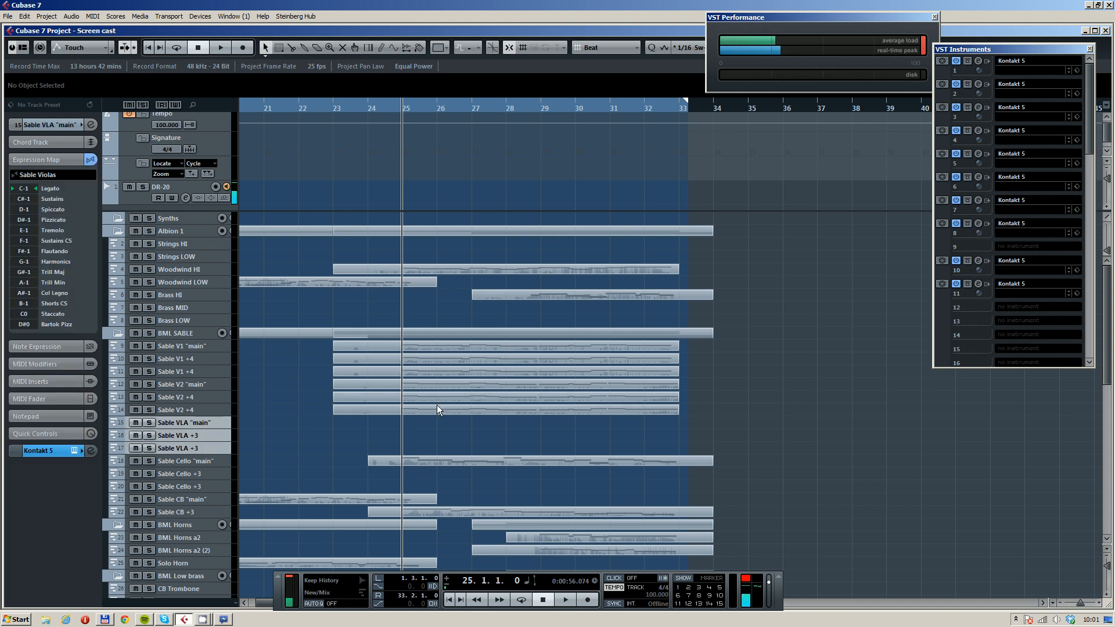
Set the locator range from 33.1.1.0 to 49.2.1.0 and place the playback cursor at bar 33
scroll(437, 406, down, 3)
drag(674, 131, 535, 95)
drag(437, 103, 706, 137)
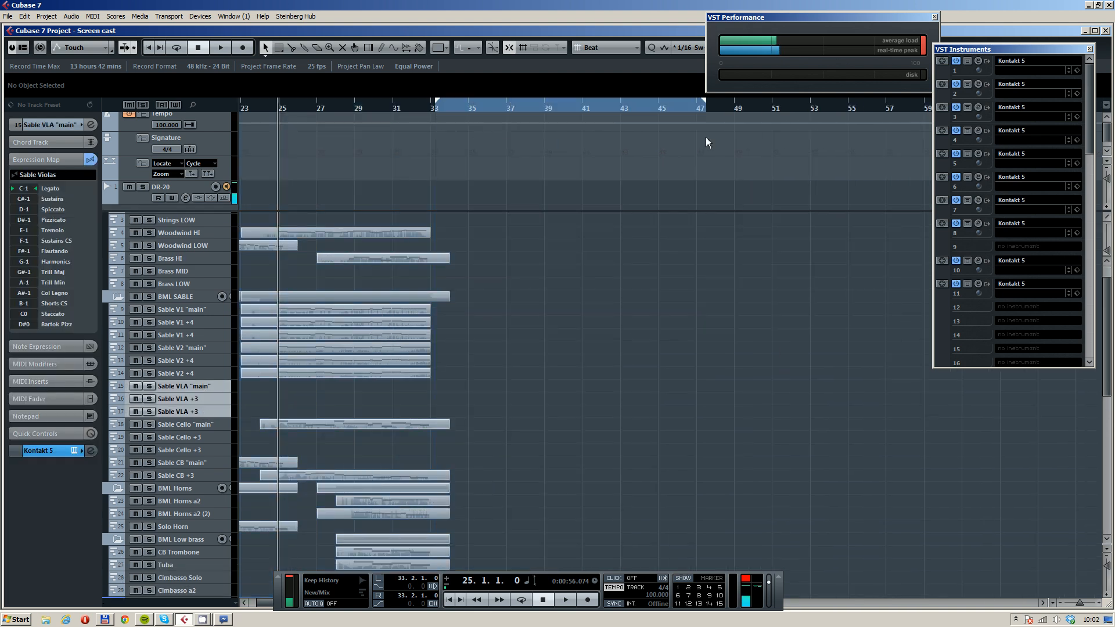
drag(435, 111, 381, 113)
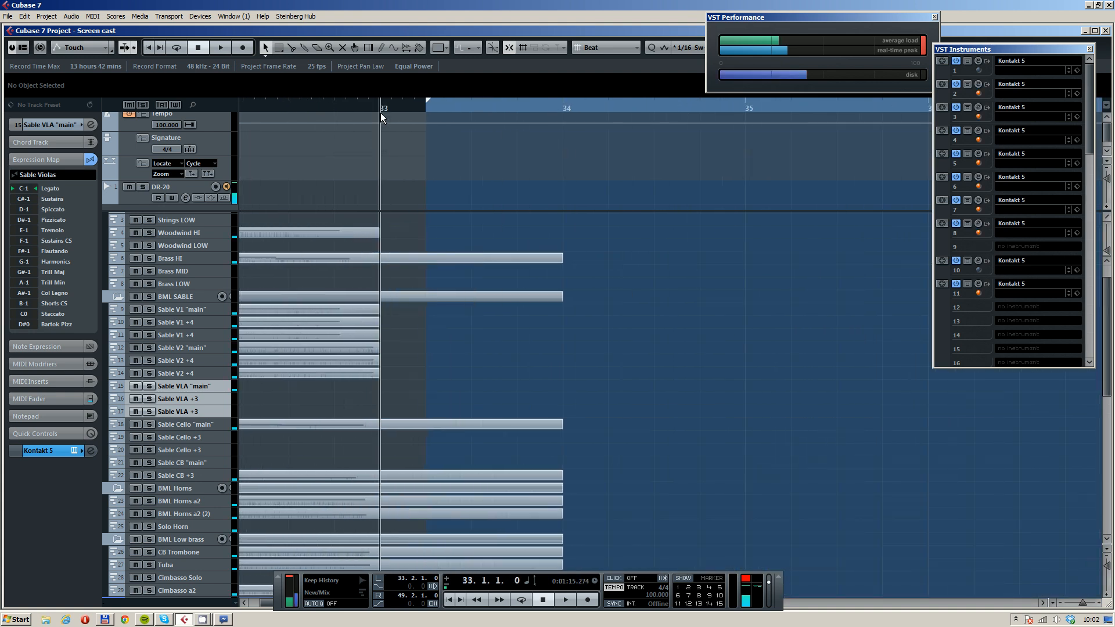
ctrl+click(381, 111)
scroll(530, 410, down, 3)
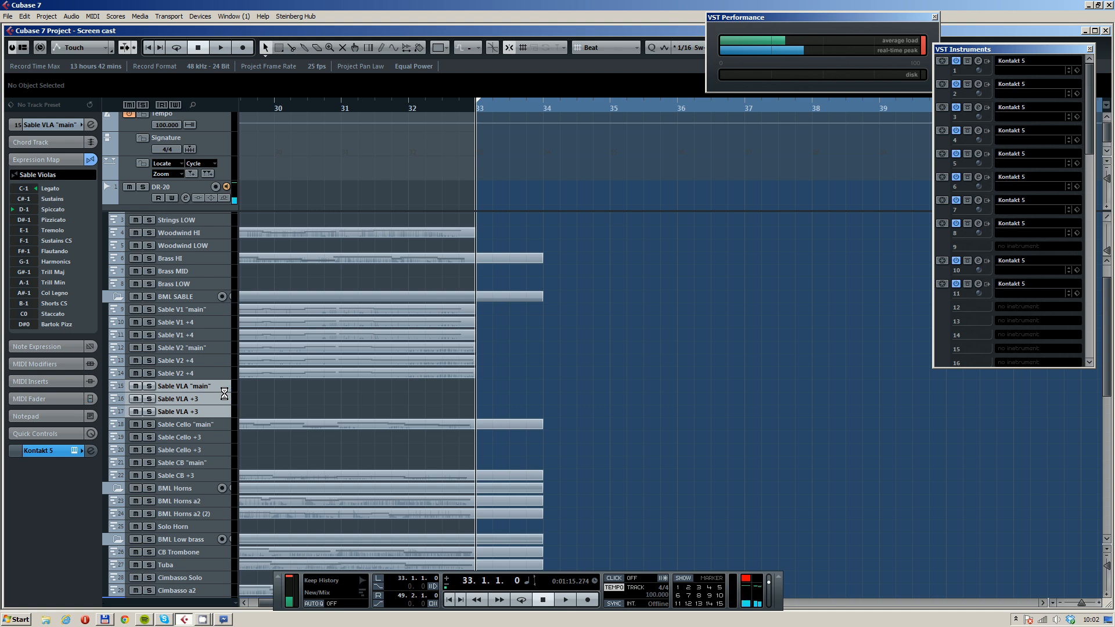
Select the CB Trombone track and solo the BML Low brass folder
click(183, 314)
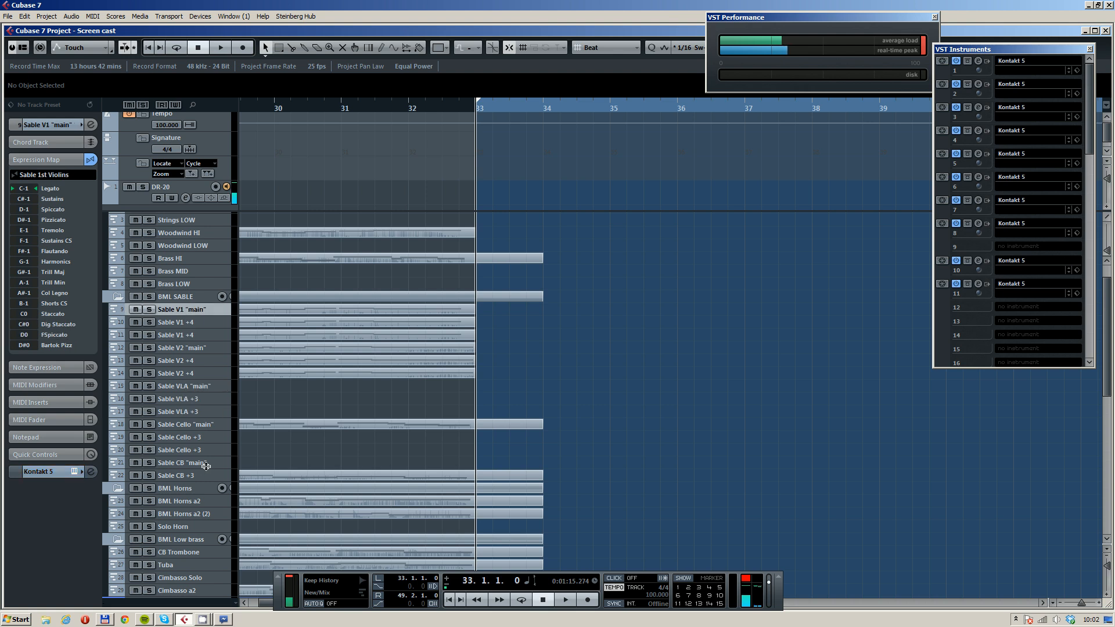
scroll(347, 445, down, 3)
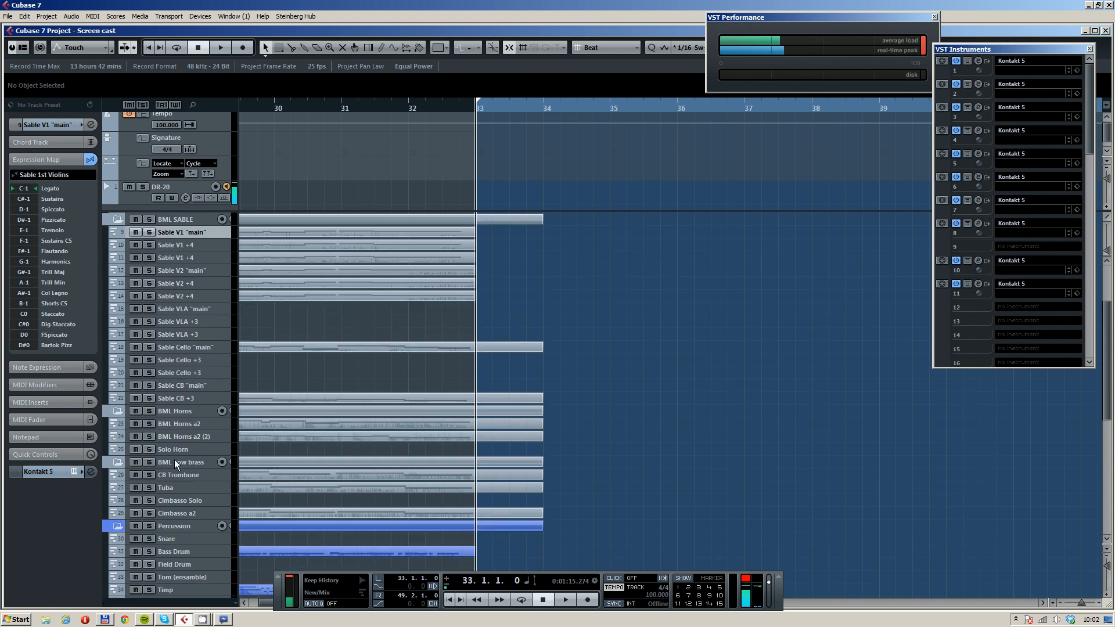
click(211, 476)
scroll(249, 489, down, 3)
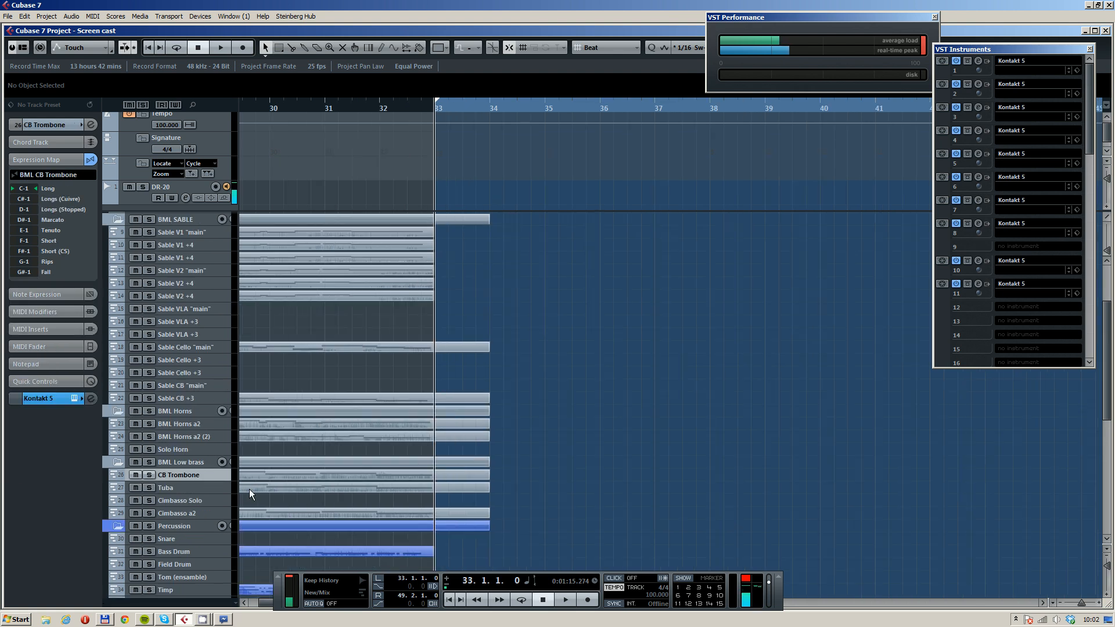
click(149, 461)
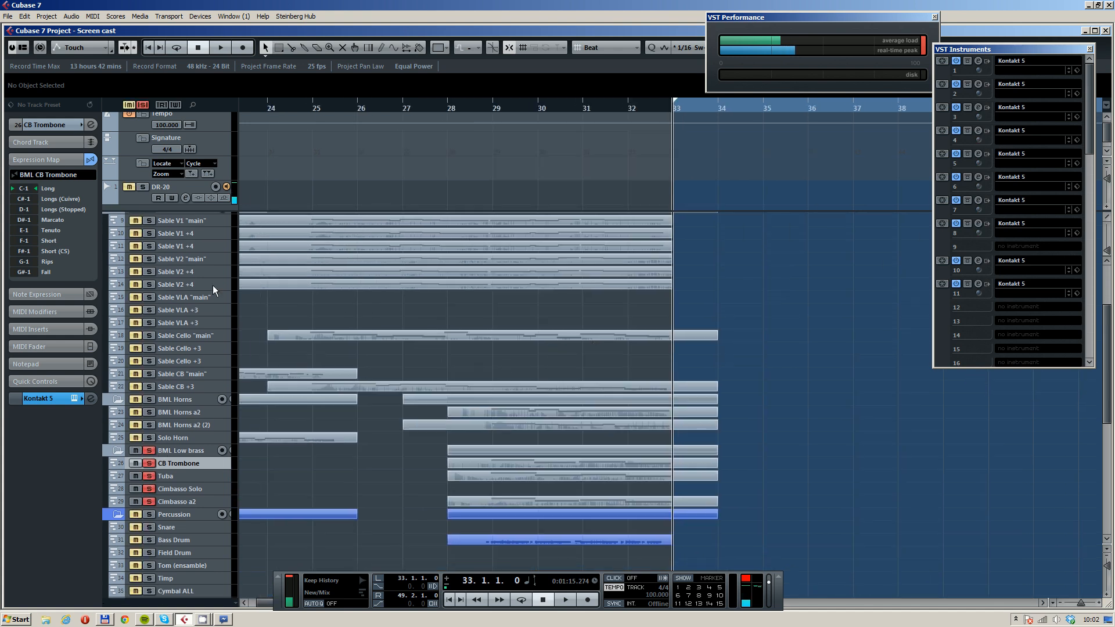
Unsolo the BML Low brass folder, play its final part from bar 29 in the Key Editor, and close the editor
click(150, 451)
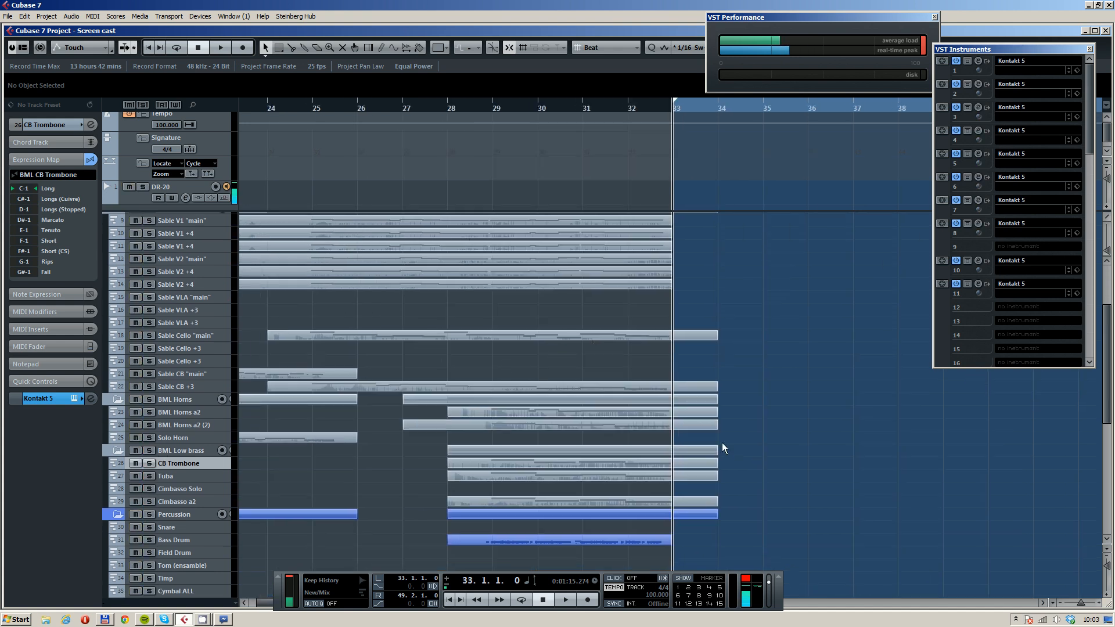
double_click(639, 451)
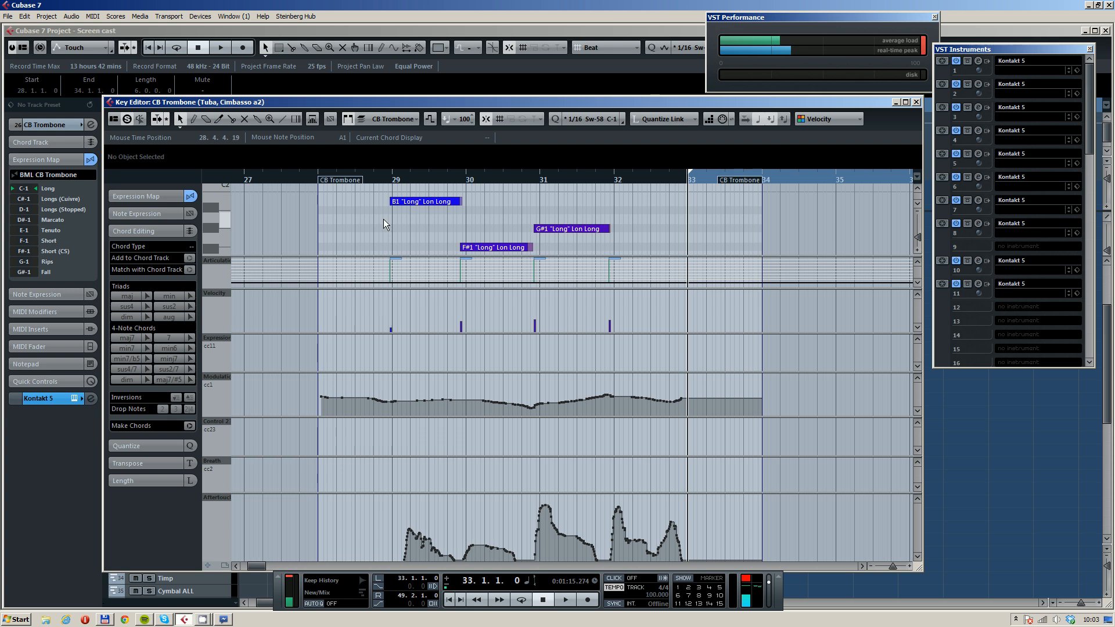
drag(377, 179, 378, 203)
key(space)
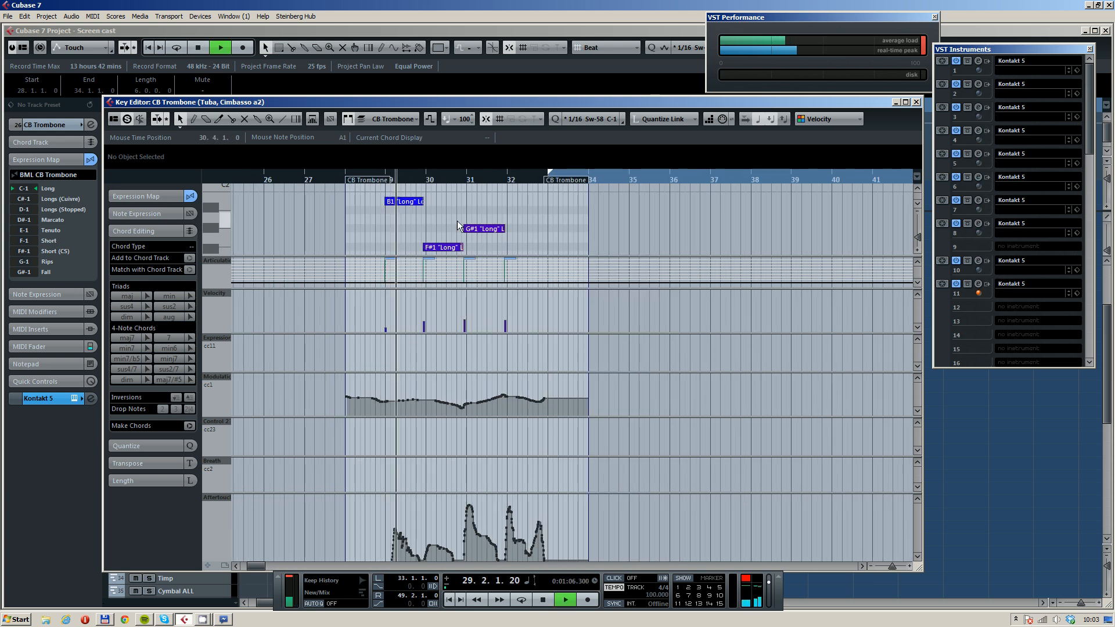
scroll(489, 219, up, 1)
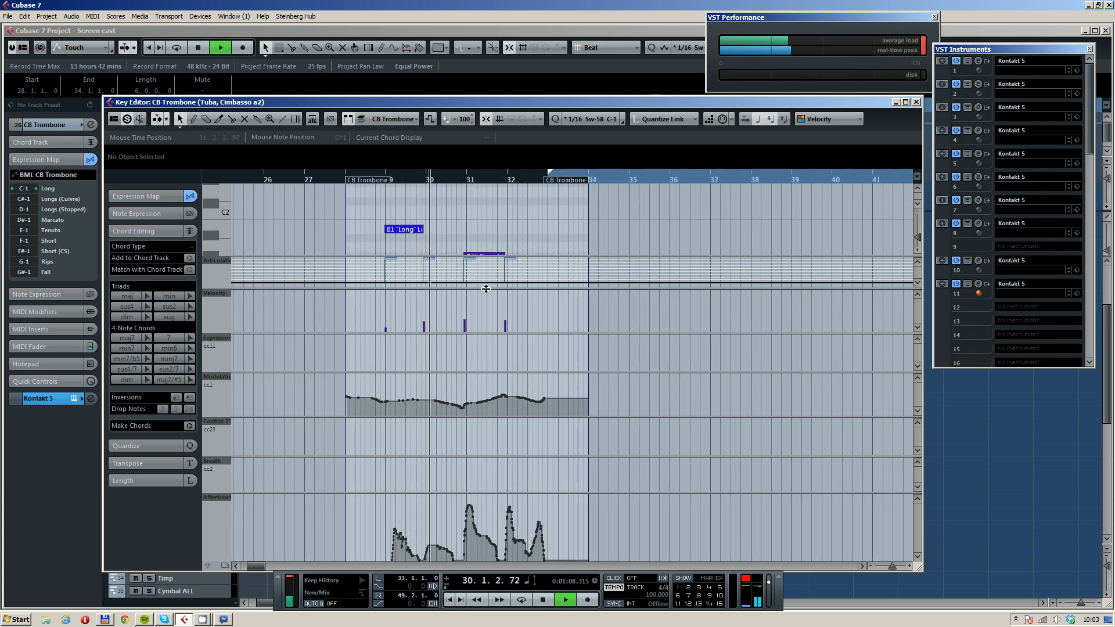
drag(486, 289, 486, 304)
scroll(509, 230, down, 2)
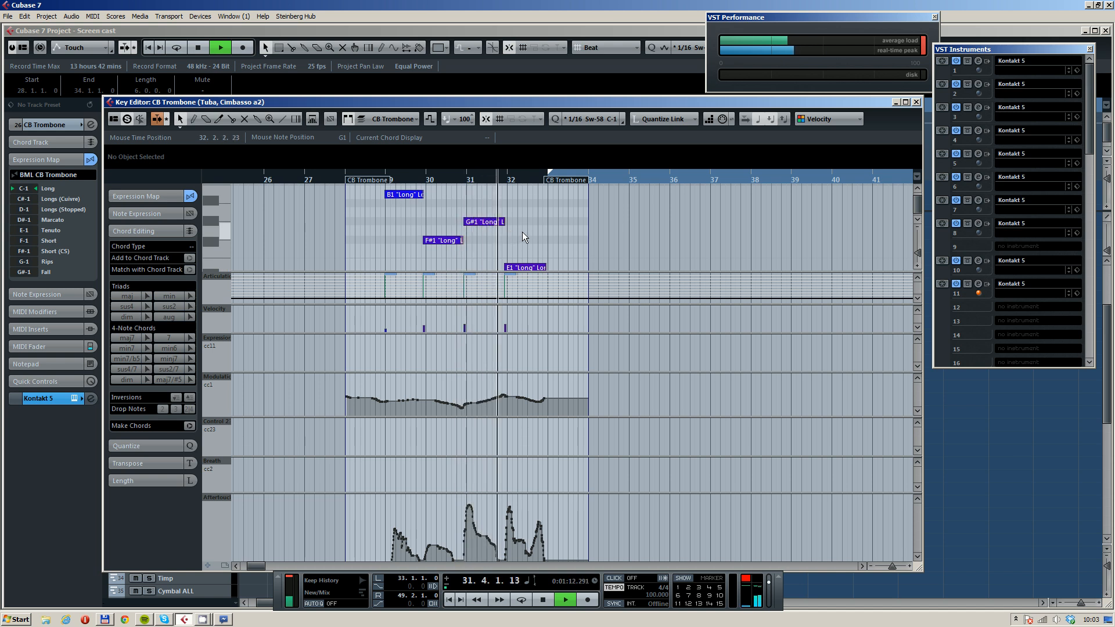
scroll(520, 249, down, 5)
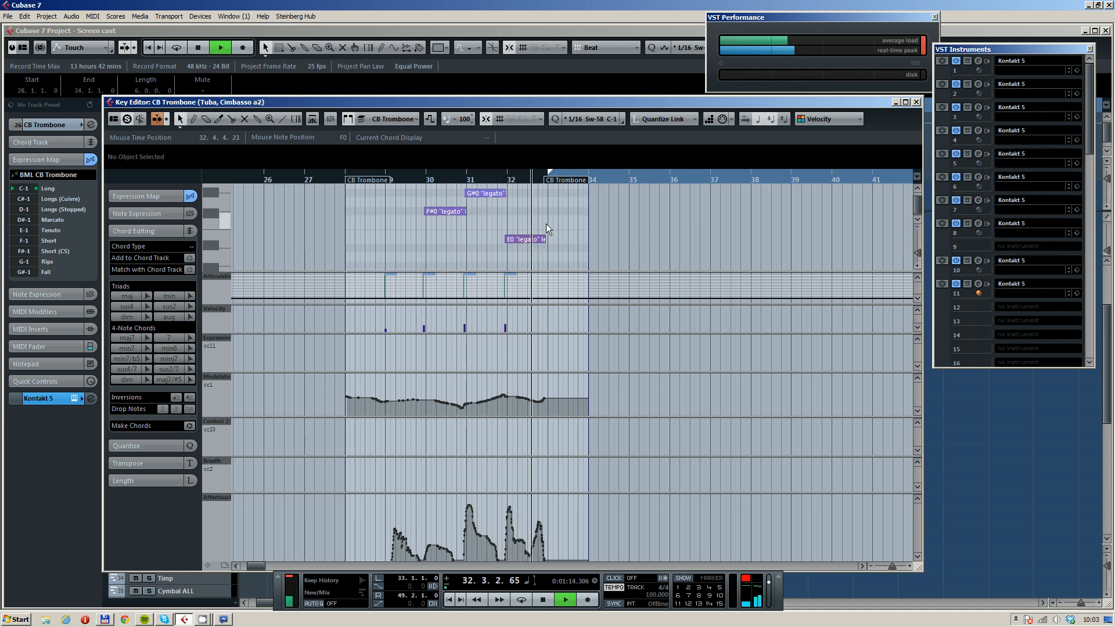
key(space)
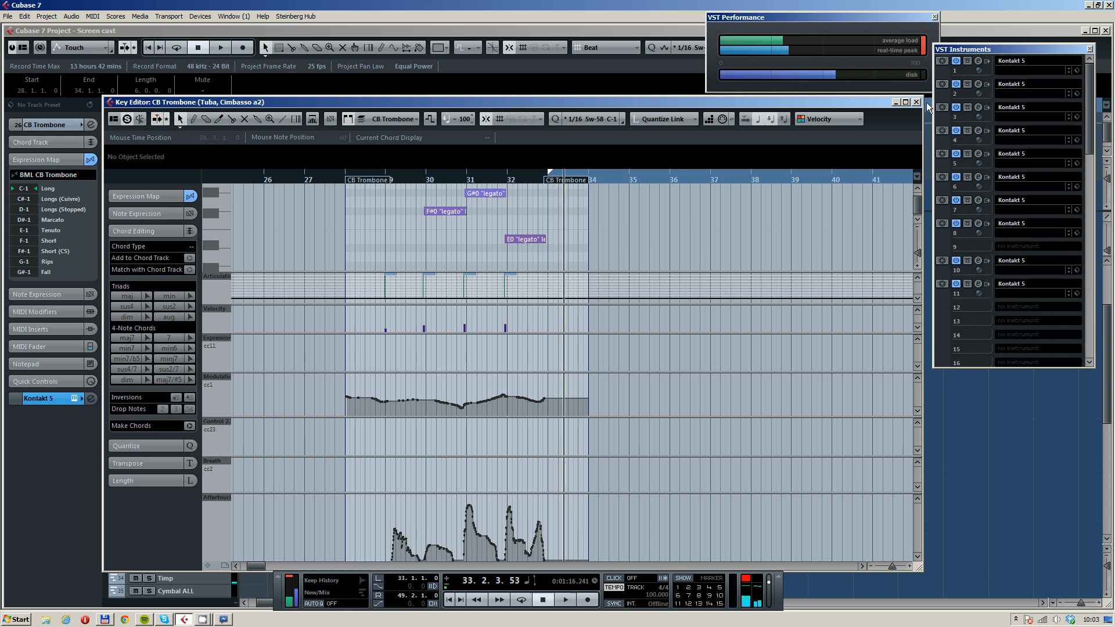
click(916, 102)
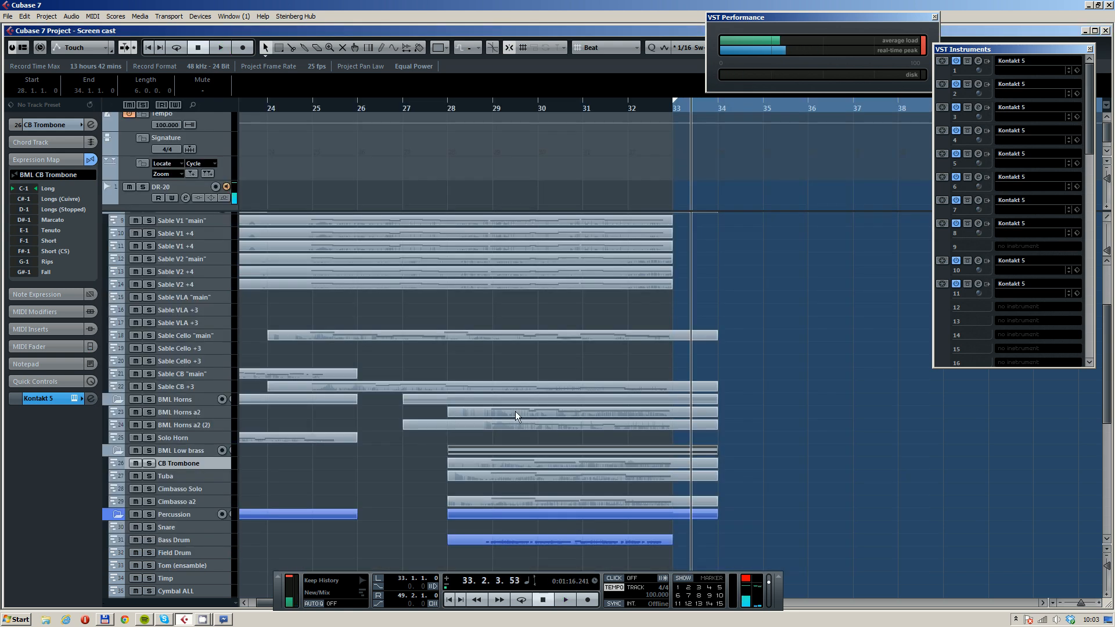
Open the final BML Horns and BML Low brass folder parts together in the Key Editor and play them through bar 32
click(686, 402)
shift+click(677, 451)
key(Return)
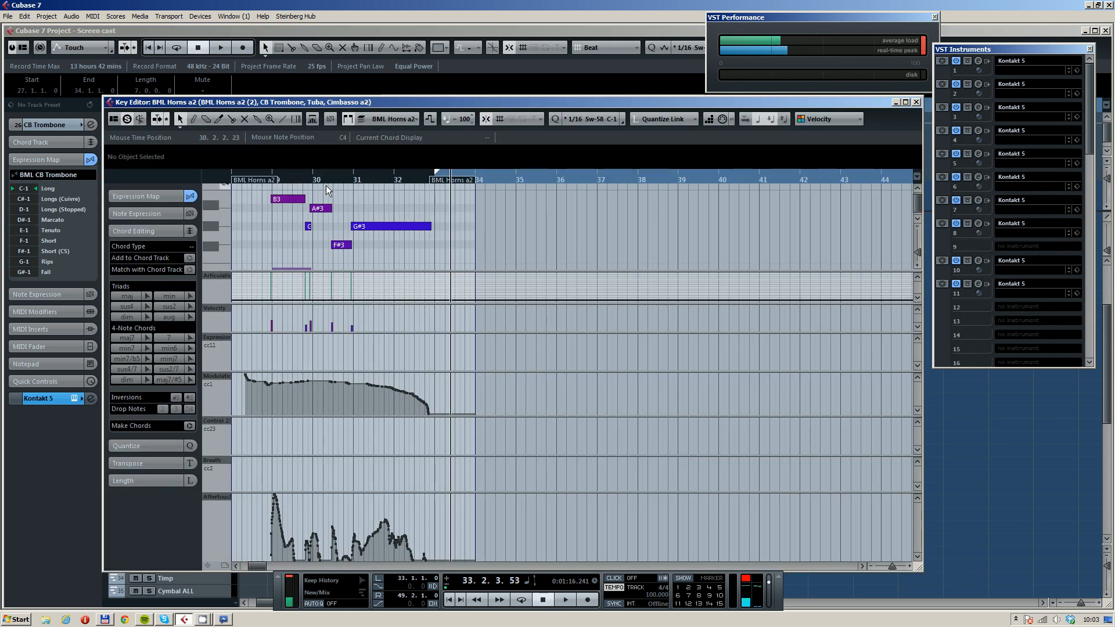
drag(329, 180, 265, 181)
key(space)
drag(322, 244, 398, 231)
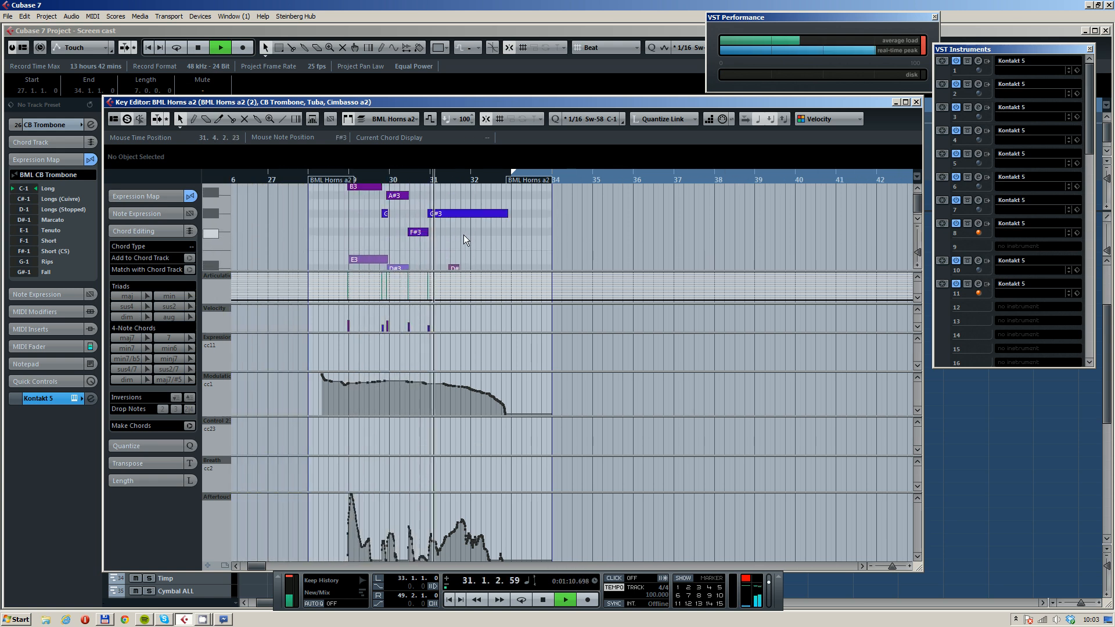
scroll(462, 233, up, 5)
scroll(460, 233, down, 4)
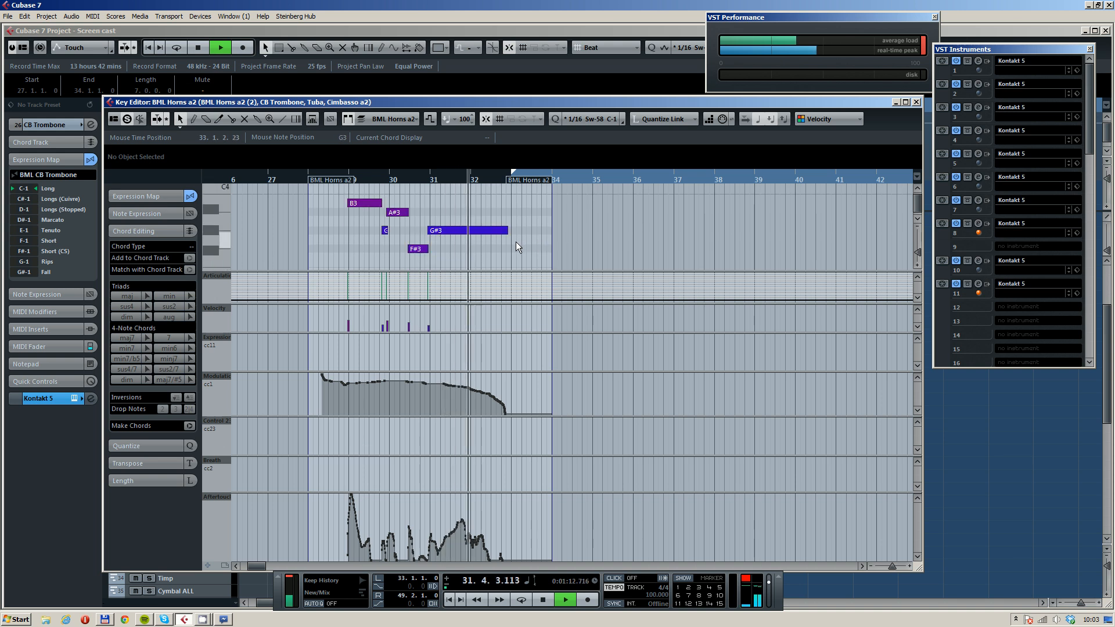
scroll(515, 242, down, 3)
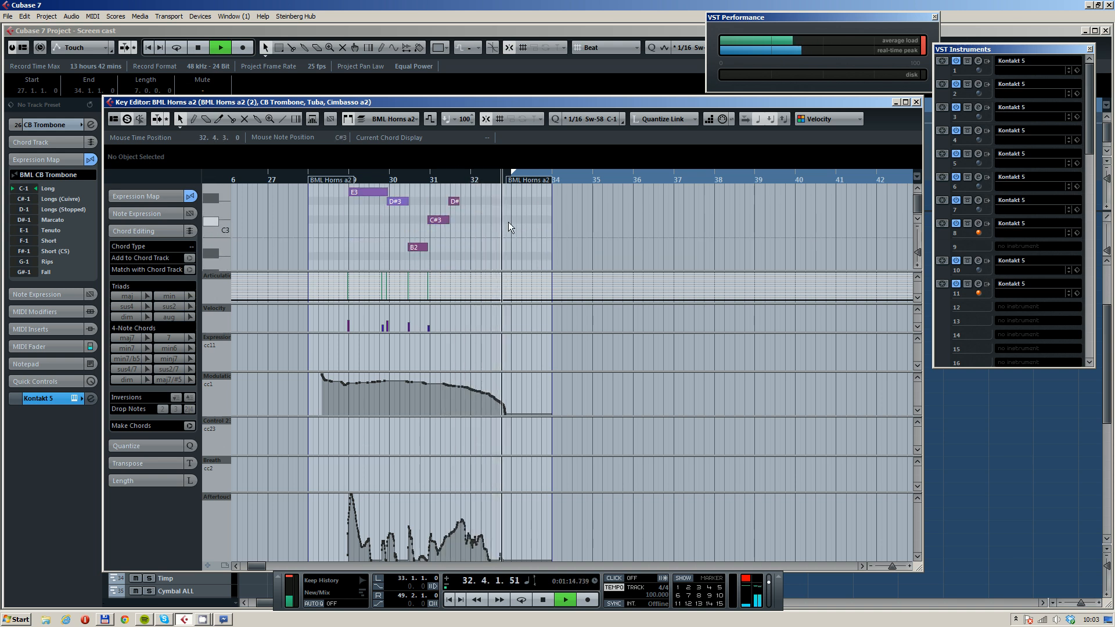
key(space)
scroll(511, 221, up, 3)
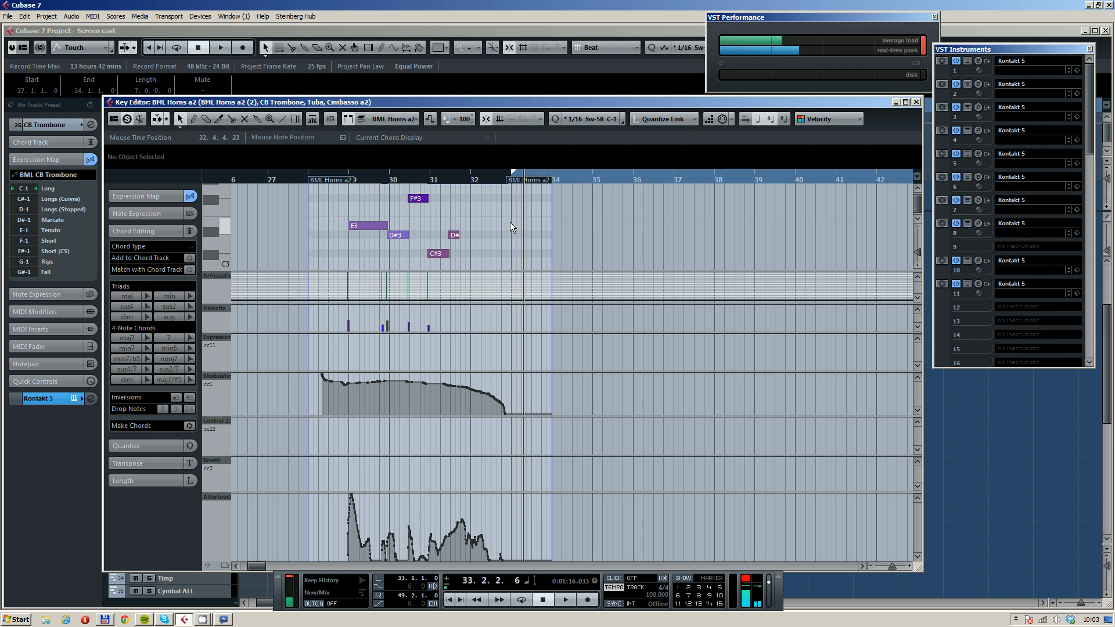
Make BML Horns a2 (2) the active part, enlarge the note display, and examine its notes from bar 29
click(394, 119)
click(427, 143)
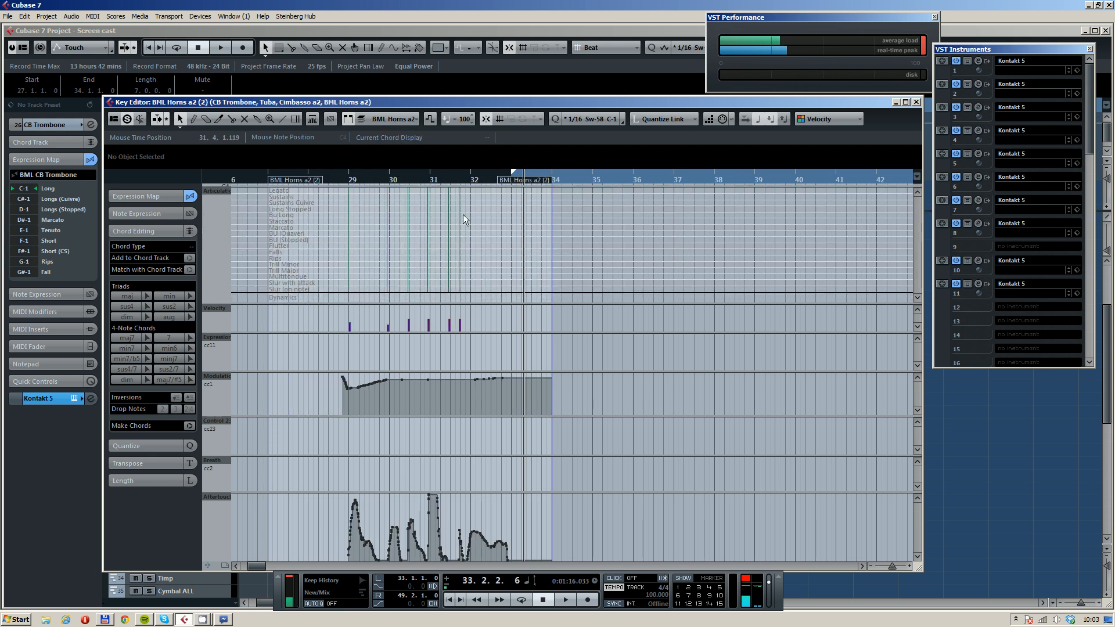
drag(420, 185, 421, 241)
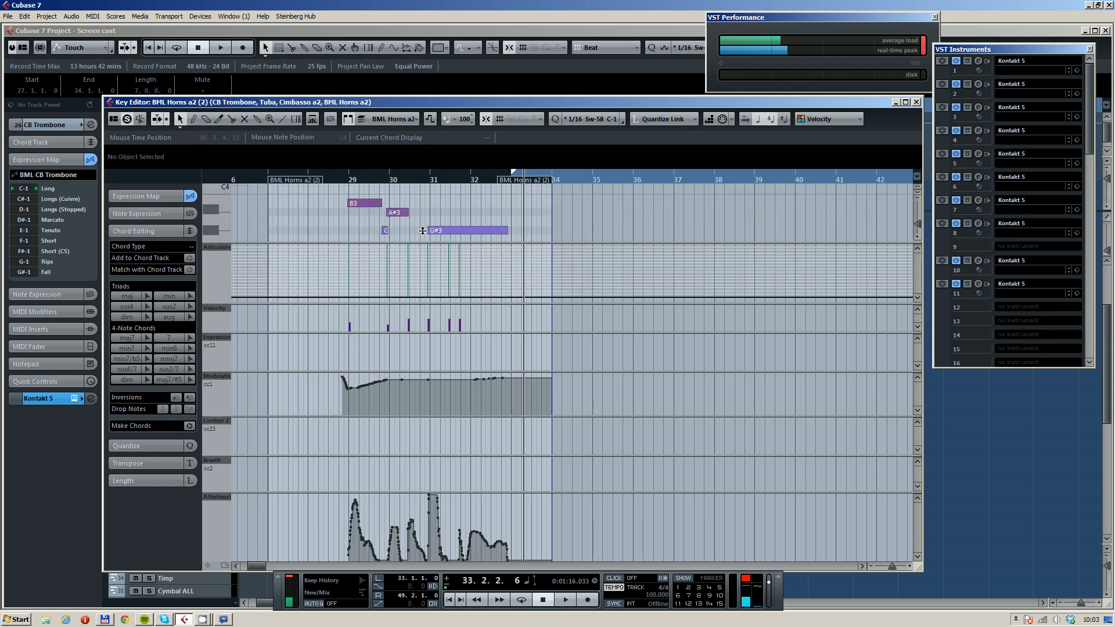
scroll(449, 214, up, 2)
scroll(450, 213, down, 2)
click(365, 195)
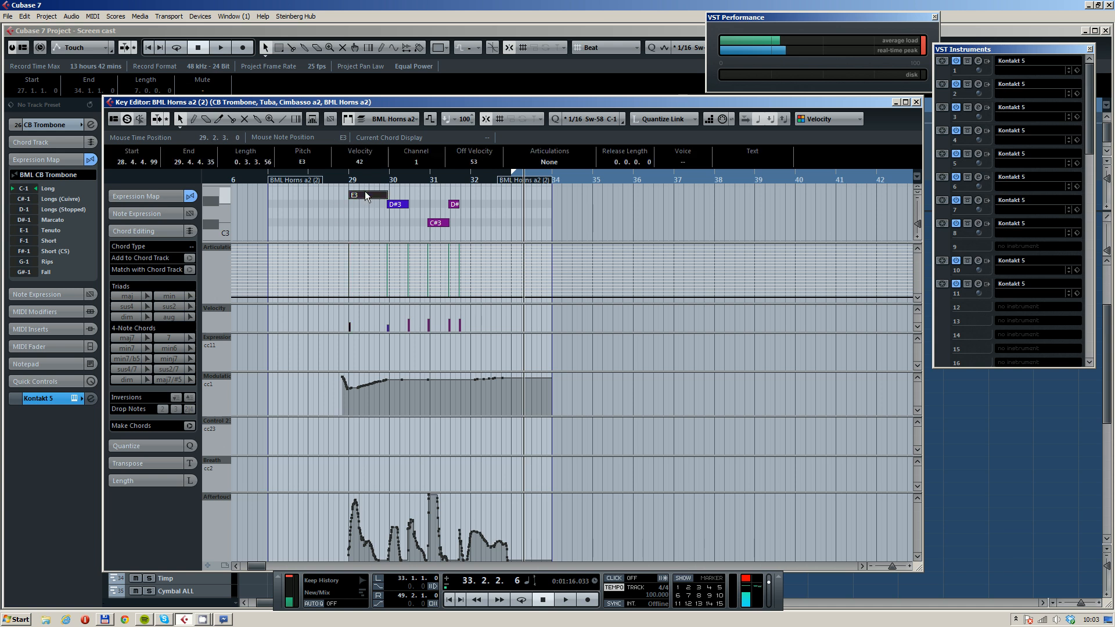
scroll(443, 225, down, 3)
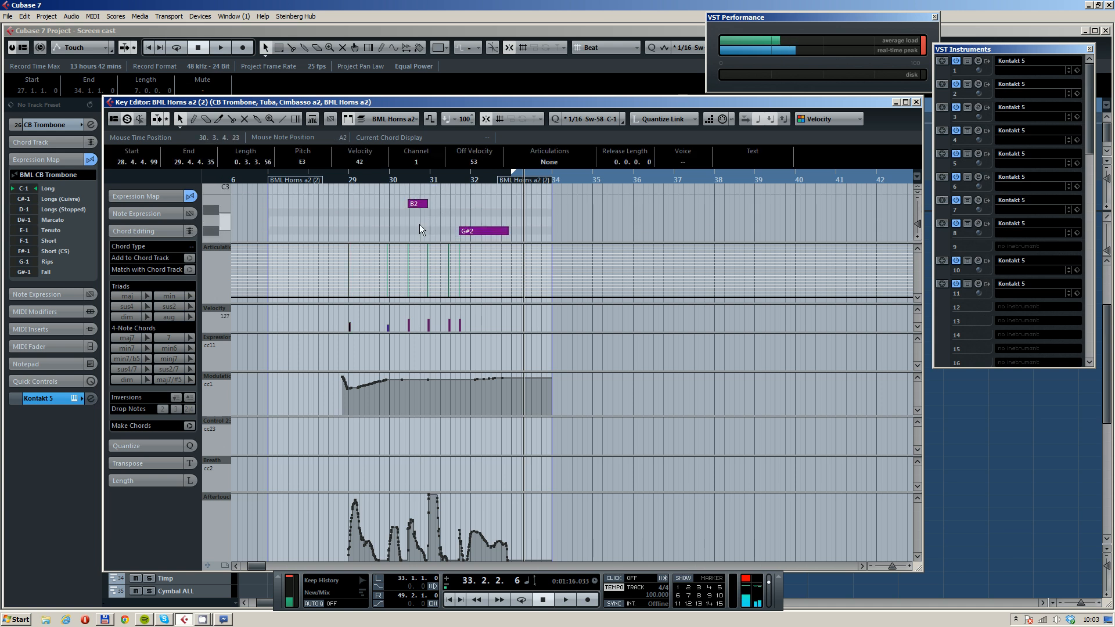
scroll(424, 224, up, 3)
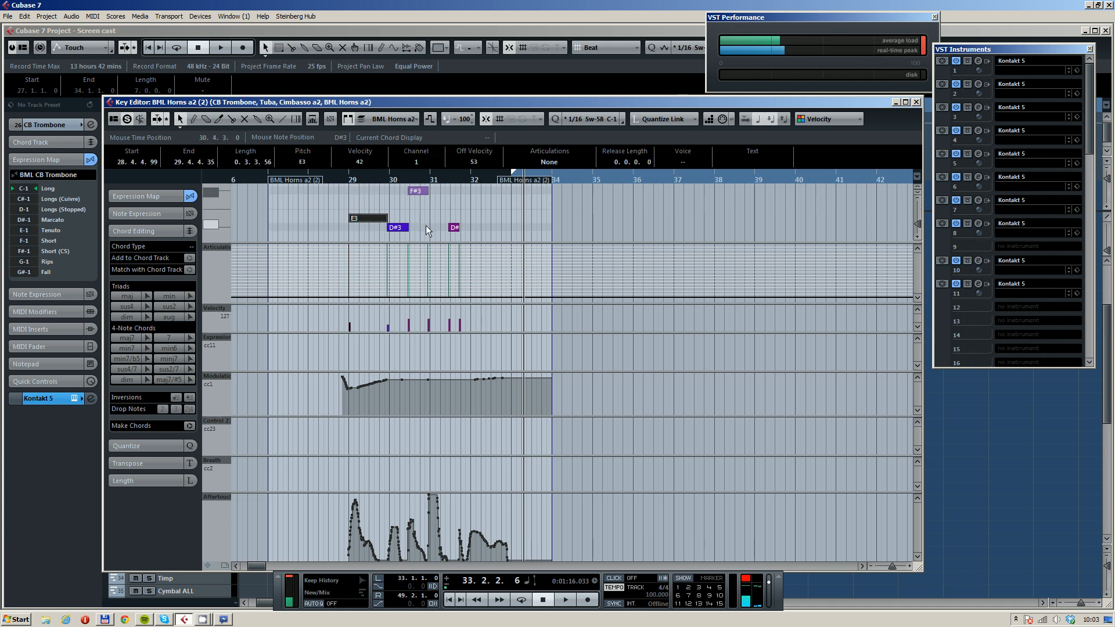
Switch back to the BML Horns a2 part through its long G#3 note, examine its line, and close the Key Editor
click(465, 217)
scroll(438, 207, up, 3)
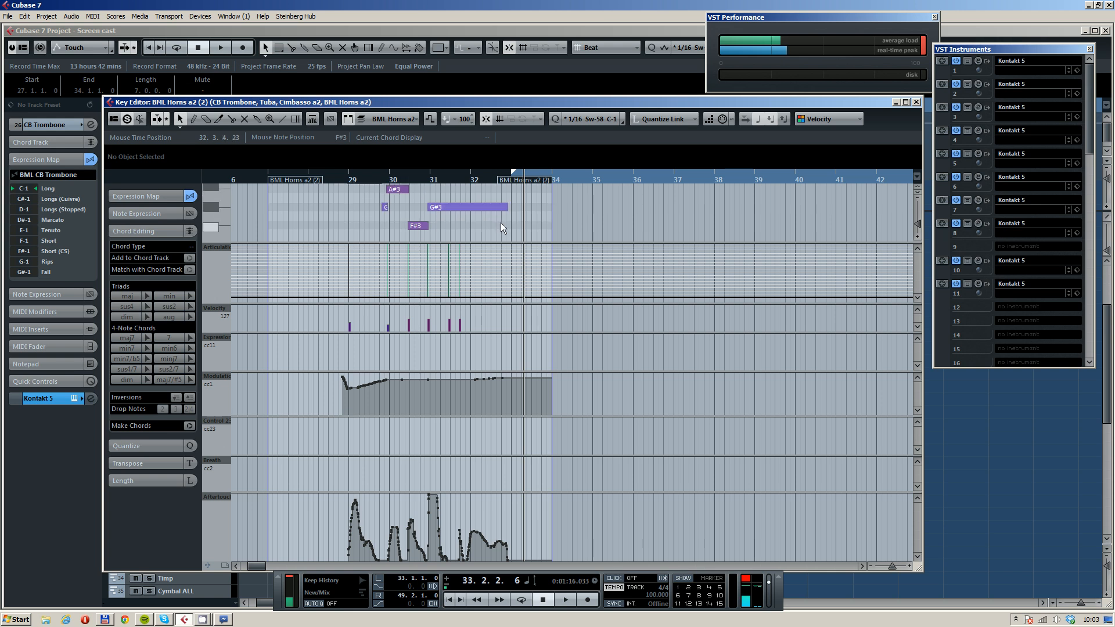
click(455, 206)
drag(457, 189, 458, 274)
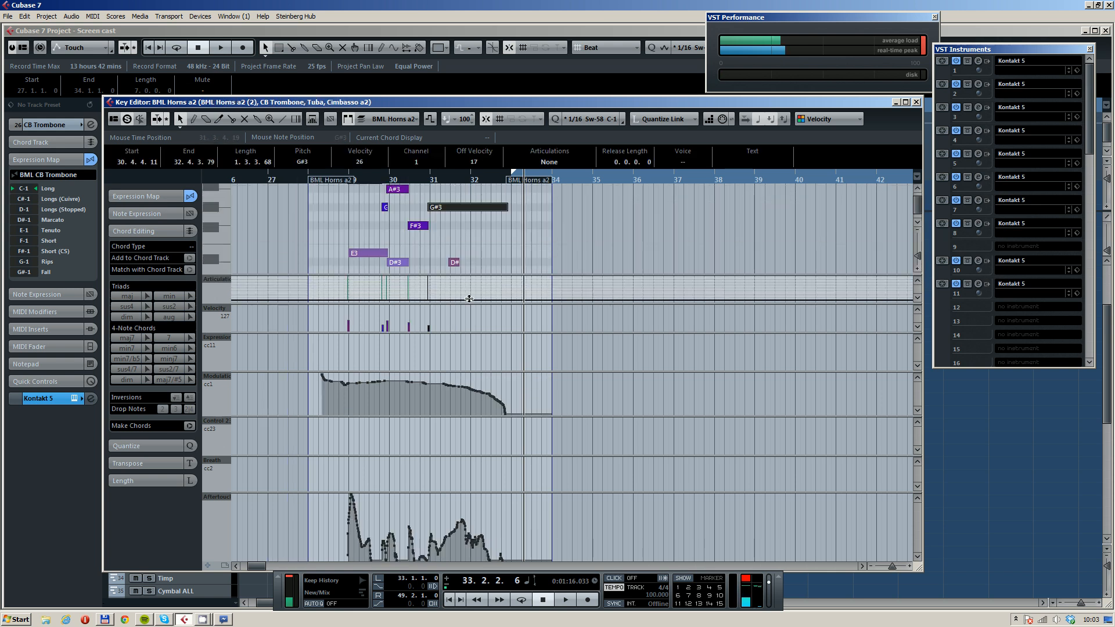
scroll(410, 214, up, 1)
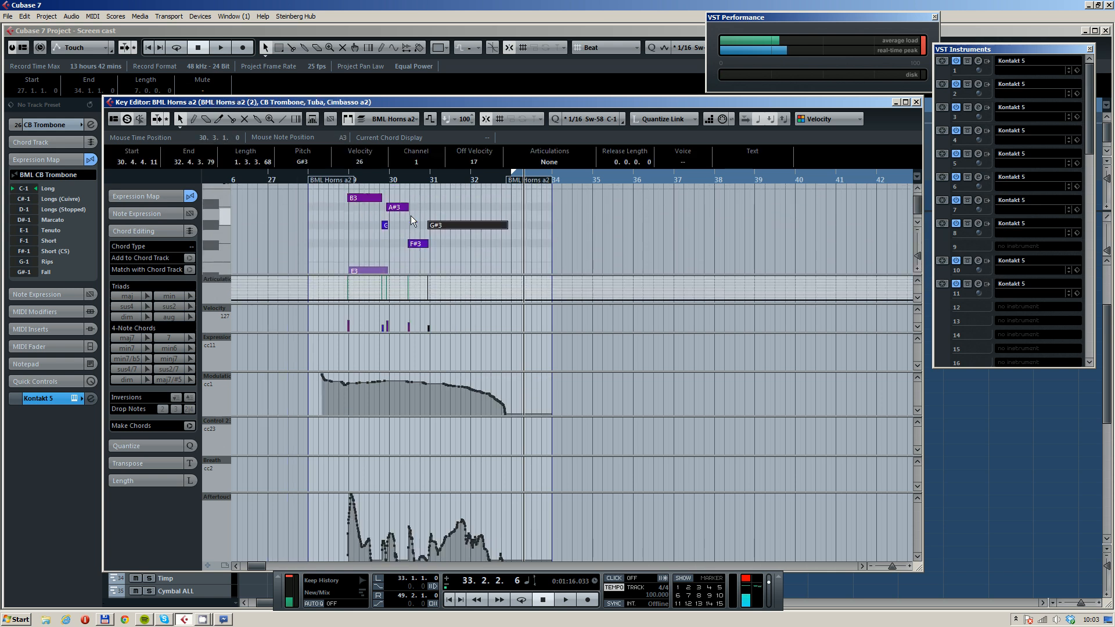
scroll(410, 215, up, 2)
click(916, 102)
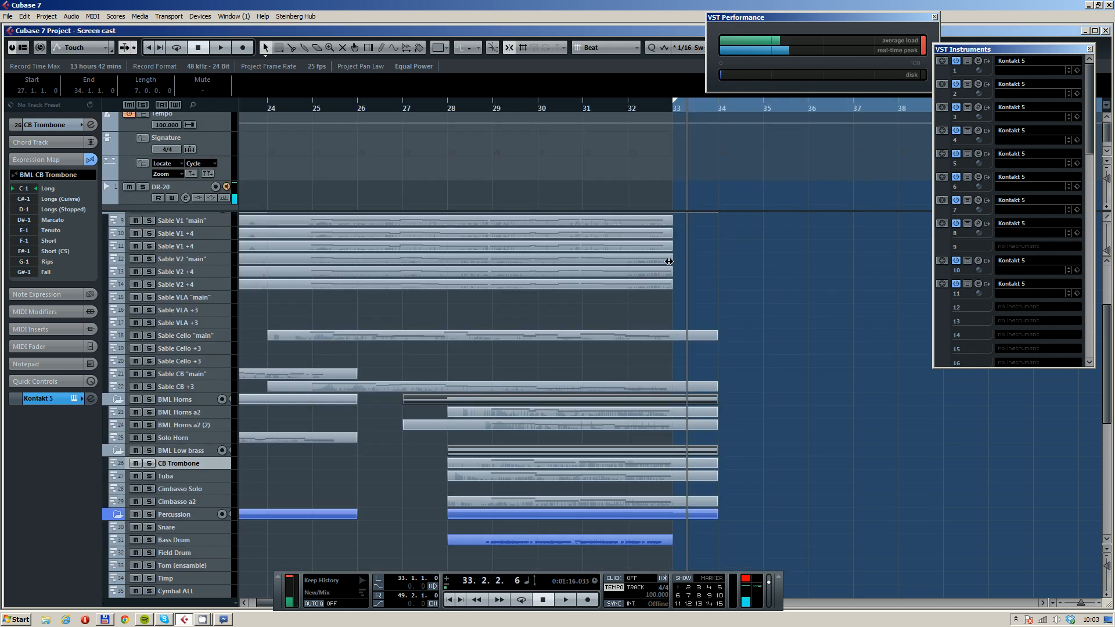
Play a short passage of the full arrangement before bar 33 and look over the track list
key(space)
key(space)
scroll(707, 331, right, 4)
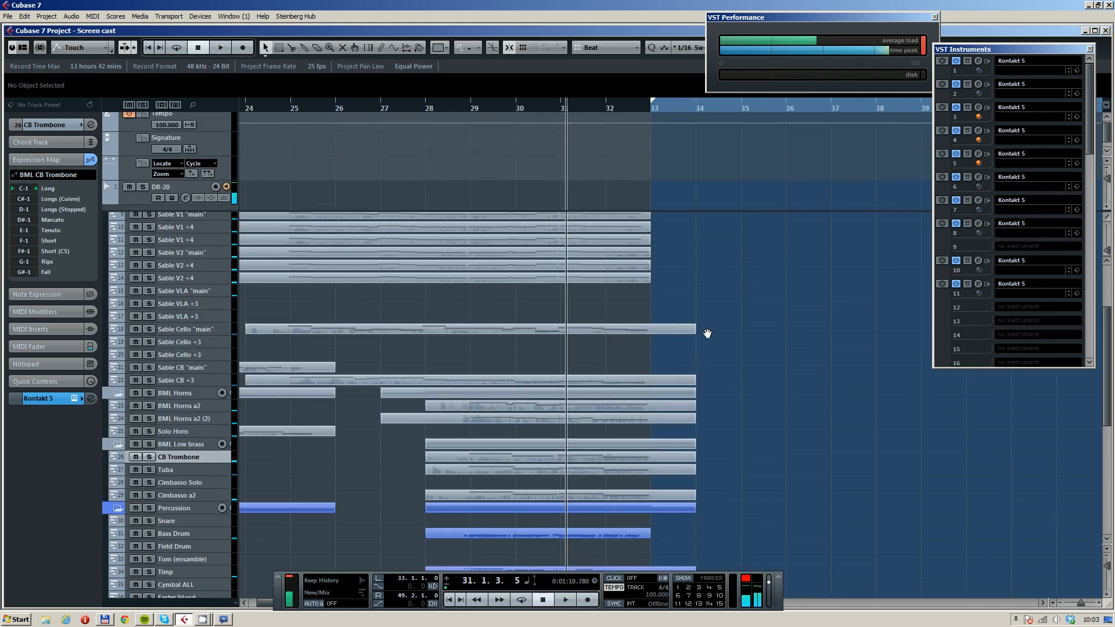
scroll(552, 350, down, 5)
scroll(549, 321, up, 7)
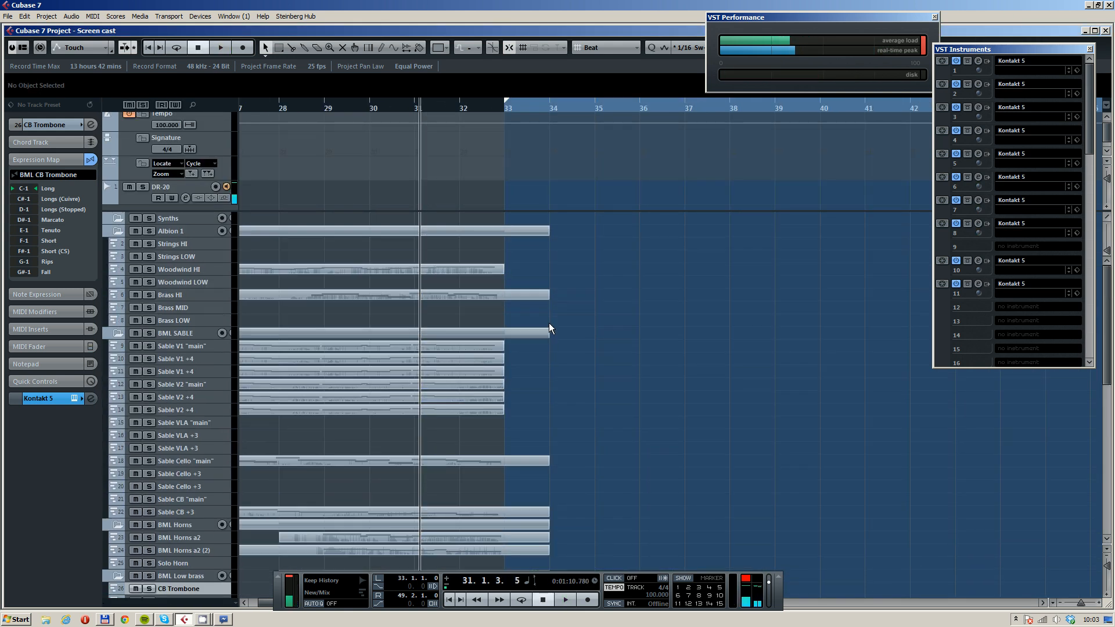
Open the MixConsole and expand the VST Instruments group in the channel visibility list
click(5, 5)
click(30, 6)
key(F3)
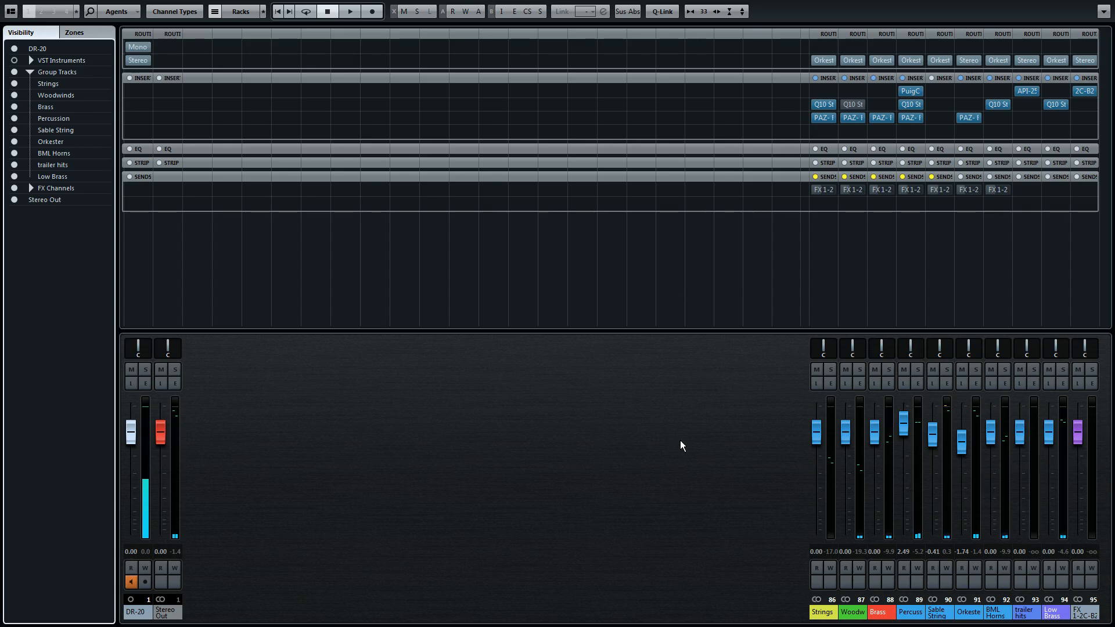
double_click(62, 57)
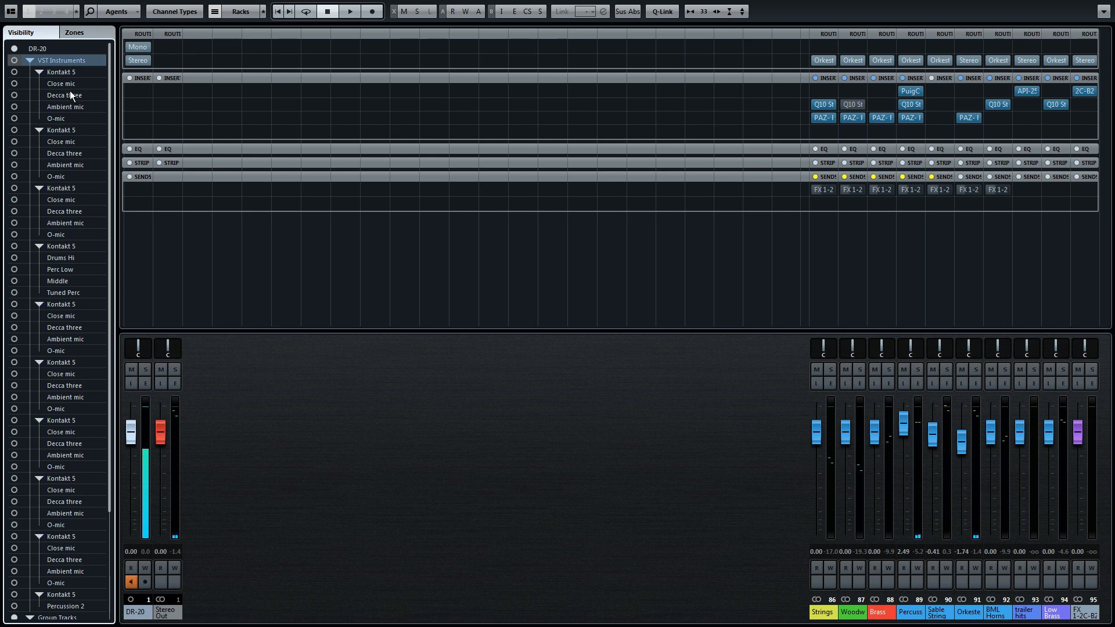
Show the mixer channels of the first Kontakt 5 and of the percussion Kontakt 5, hiding each set after viewing
click(16, 72)
click(15, 73)
click(18, 76)
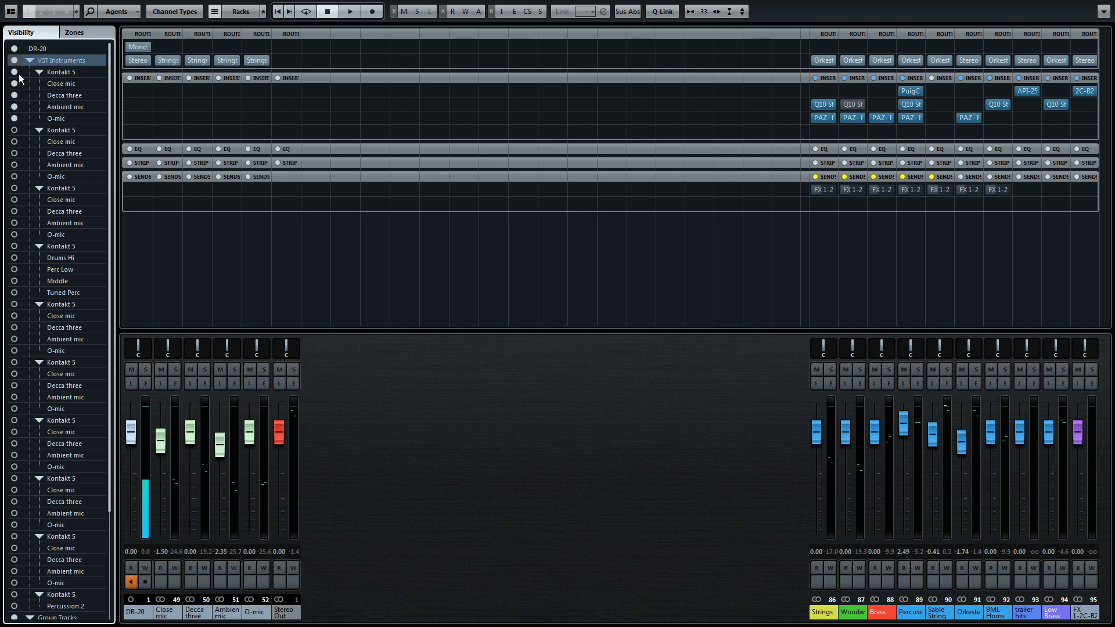
click(15, 72)
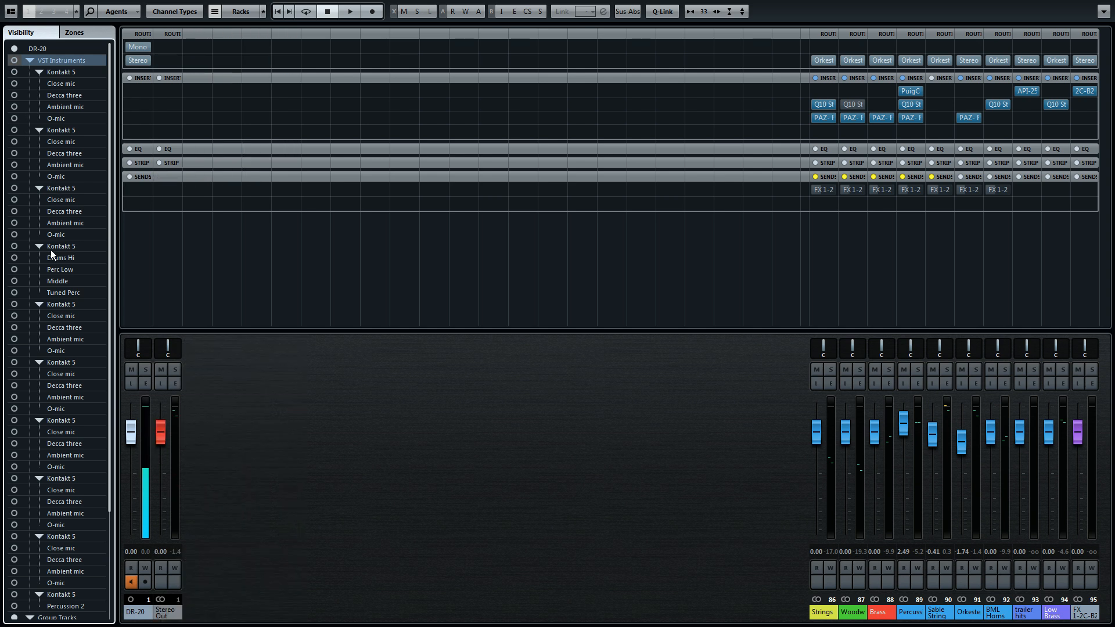
click(15, 247)
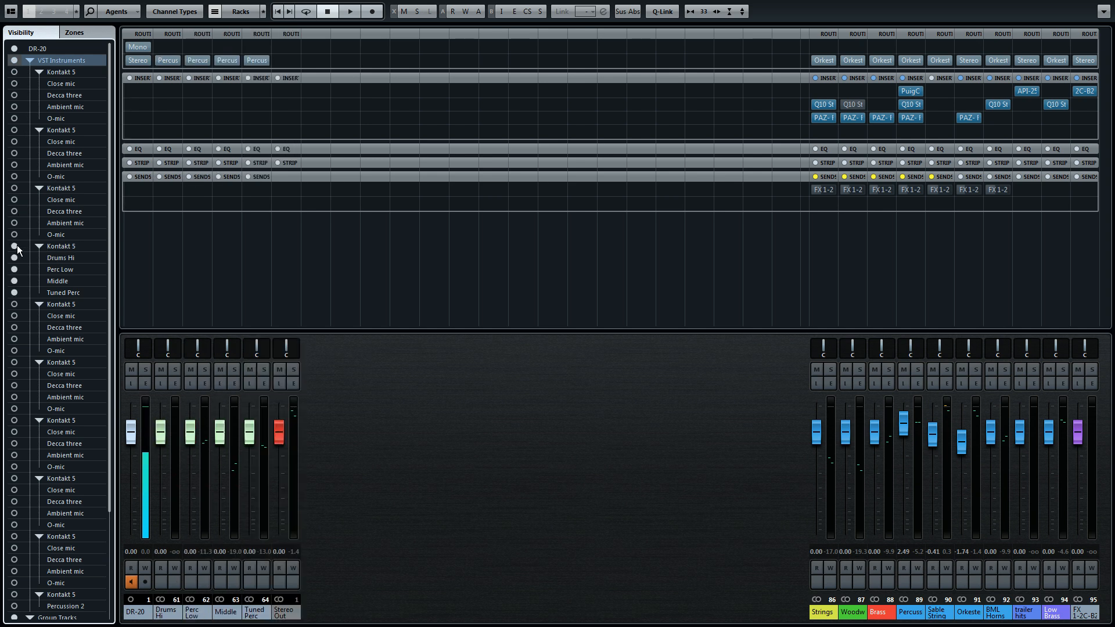
click(15, 247)
scroll(53, 348, down, 5)
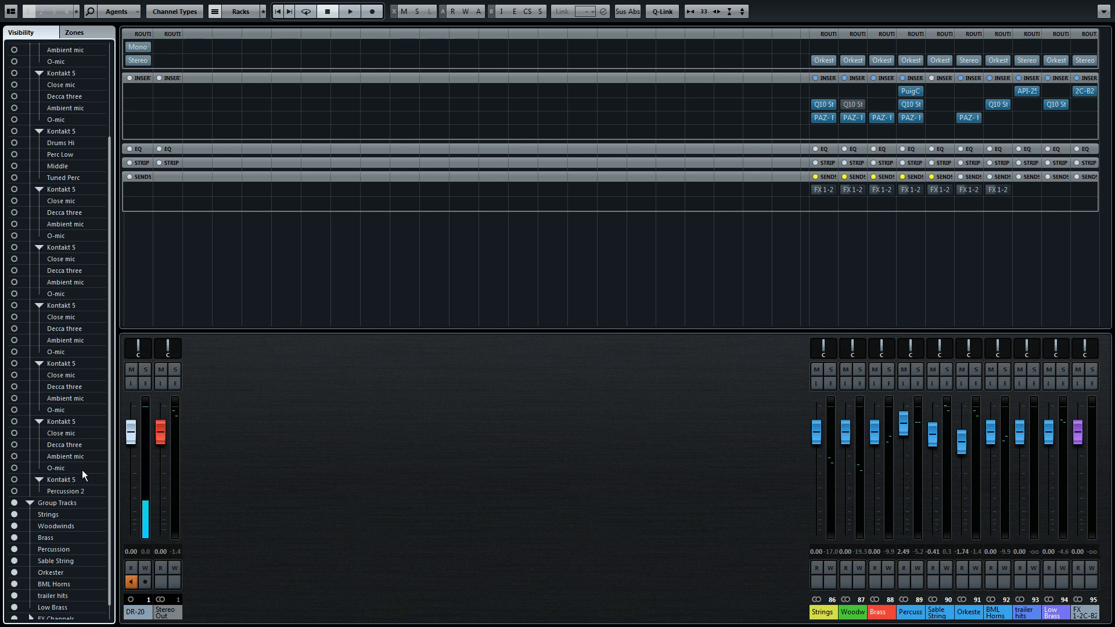
Show the low brass Kontakt 5 channels and solo its Close mic, Decca three, Ambient mic and O-mic
click(15, 421)
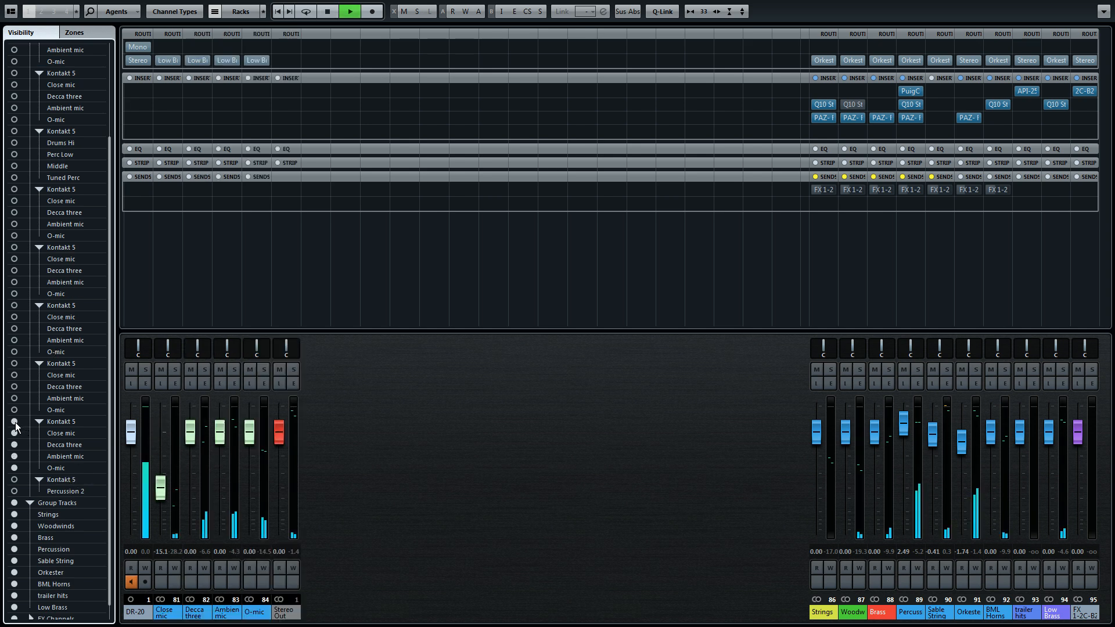
click(148, 371)
click(176, 371)
click(205, 370)
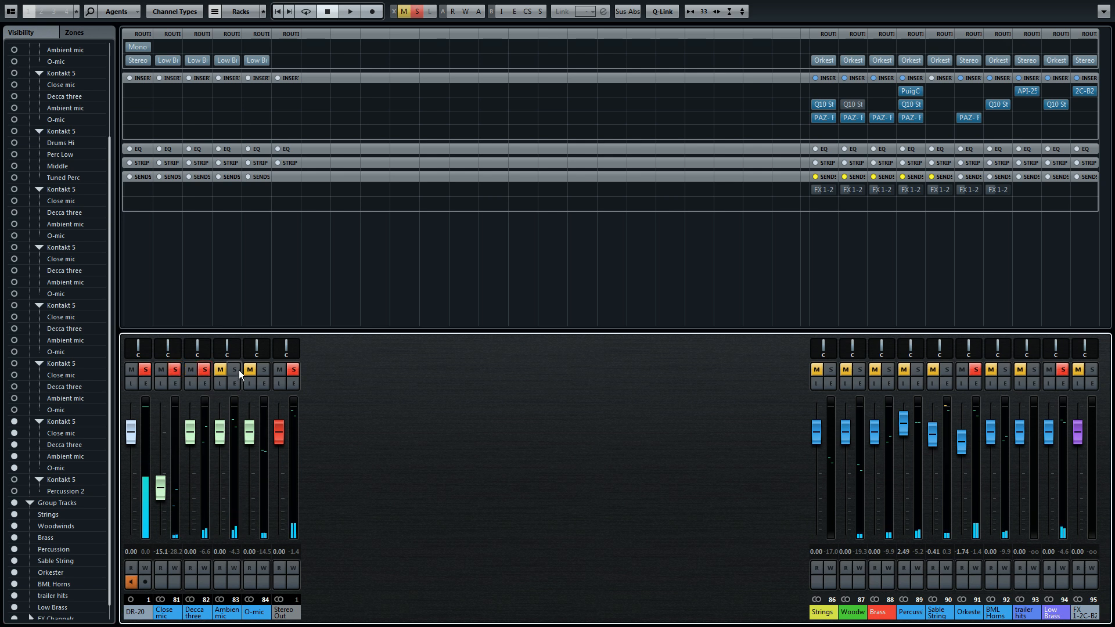
click(266, 370)
Play the soloed low brass microphone channels, stop playback, and deactivate all solos
key(space)
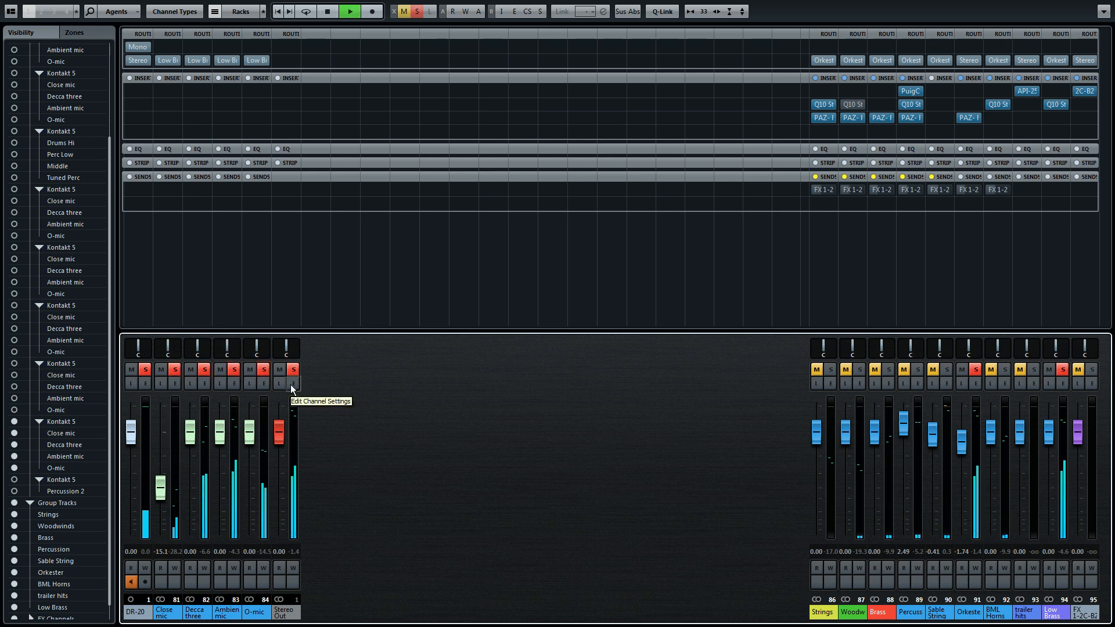
key(space)
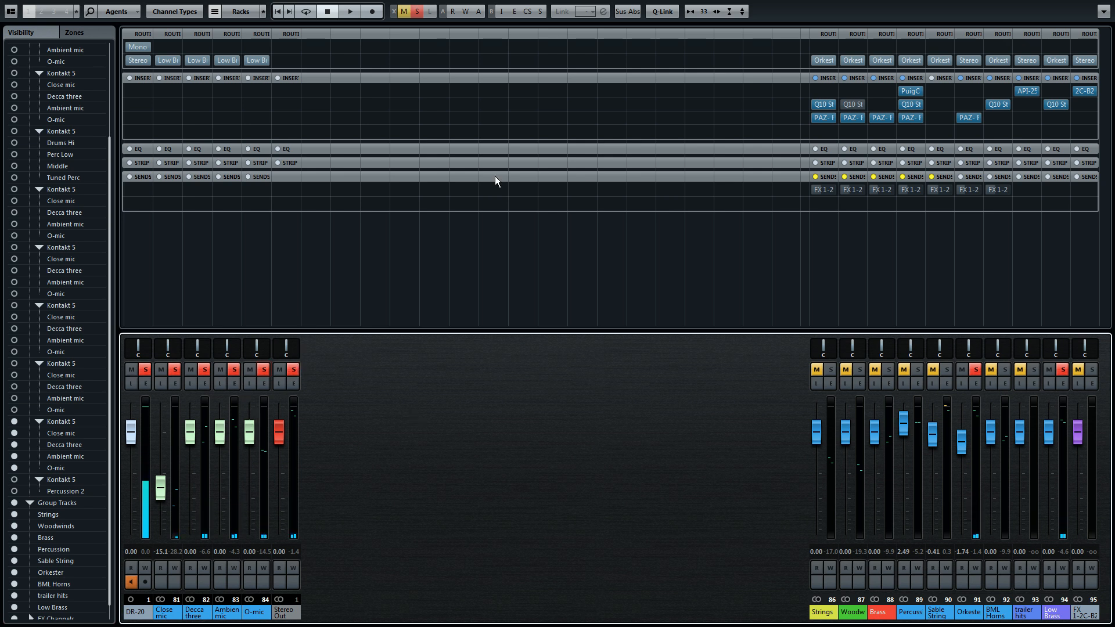
click(417, 12)
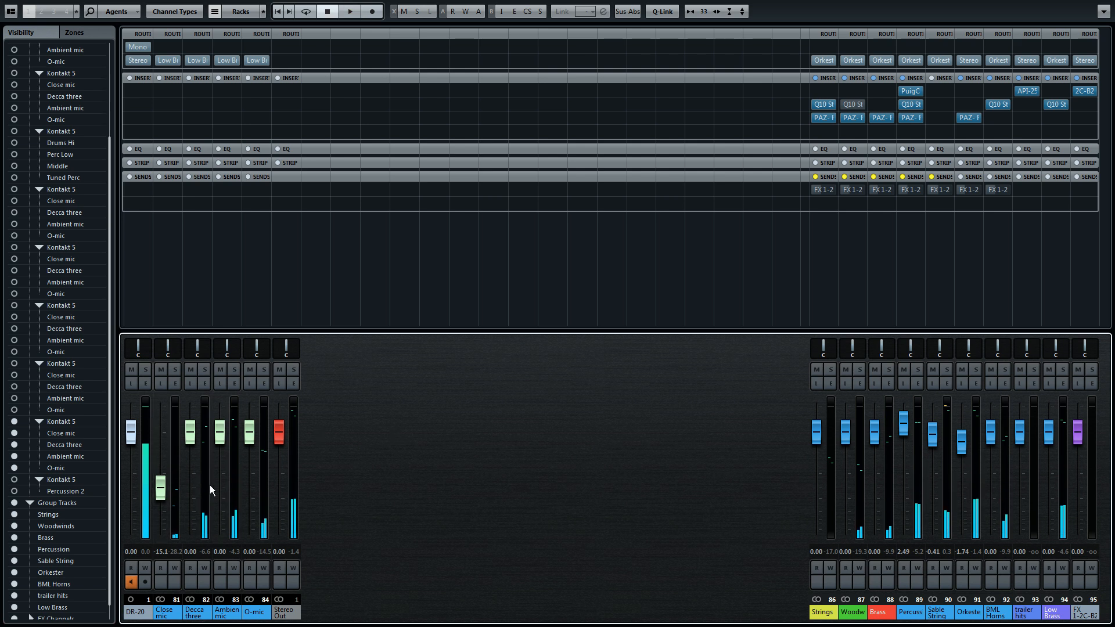
Hide all VST Instruments channels in the MixConsole and return to the project window
scroll(42, 128, up, 5)
click(15, 60)
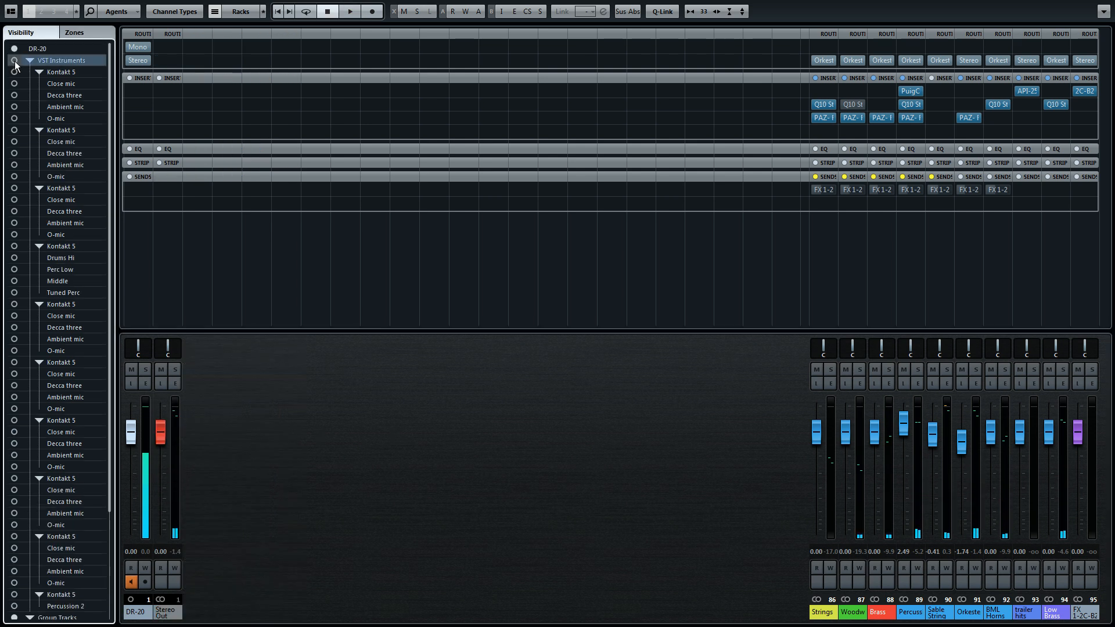
click(440, 458)
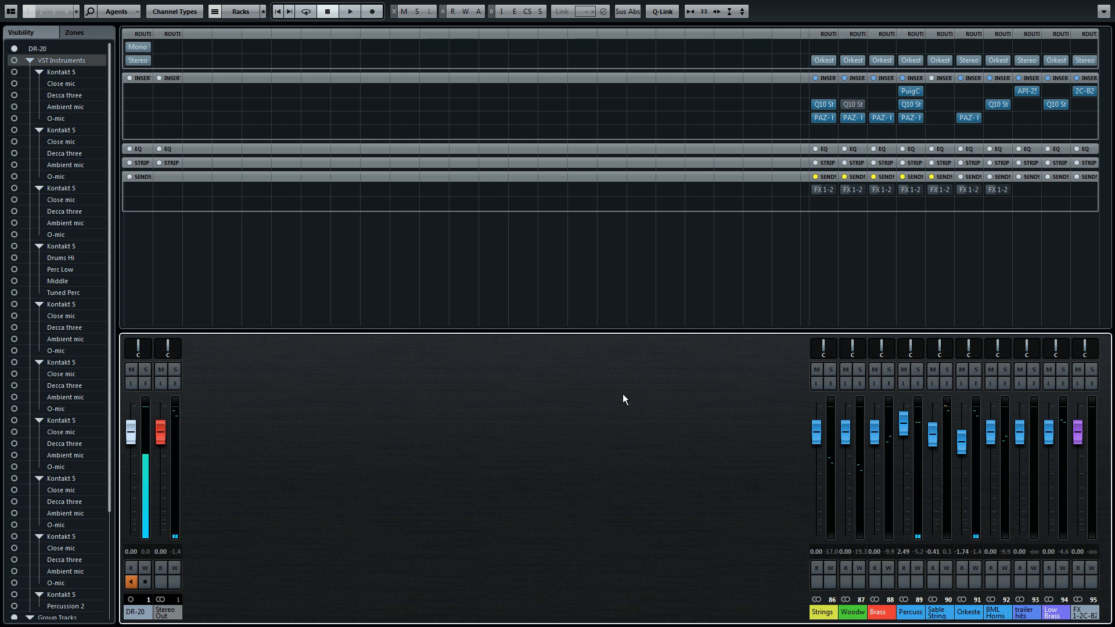
key(F3)
Move the playhead to bar 25 and select the Sable V1 "main" track with its two Sable V1 +4 tracks
drag(355, 332, 655, 306)
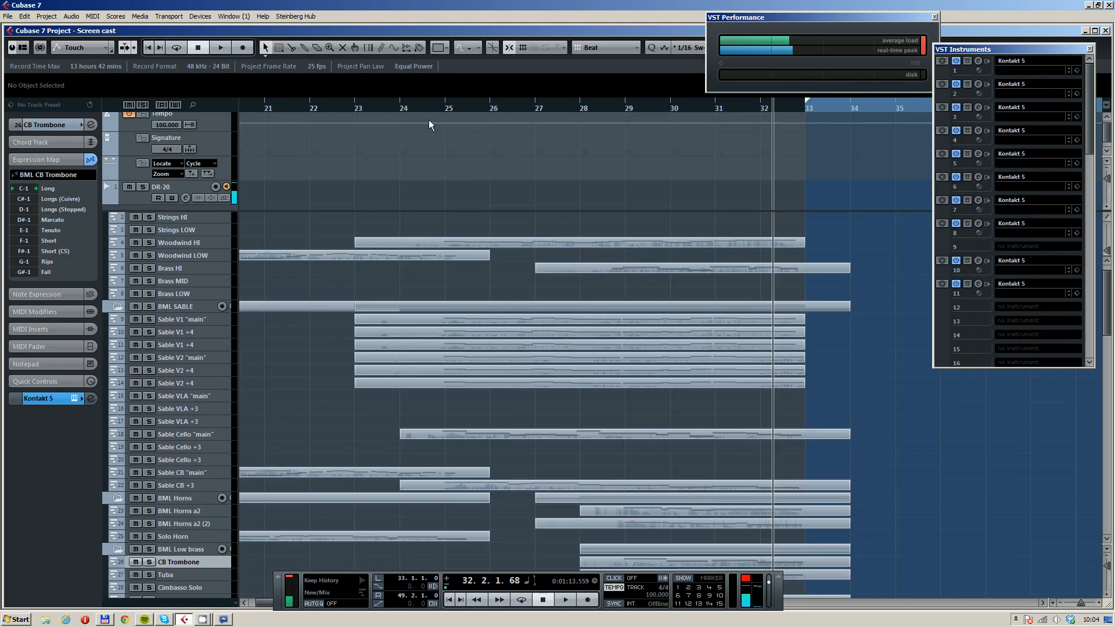
click(444, 109)
click(211, 318)
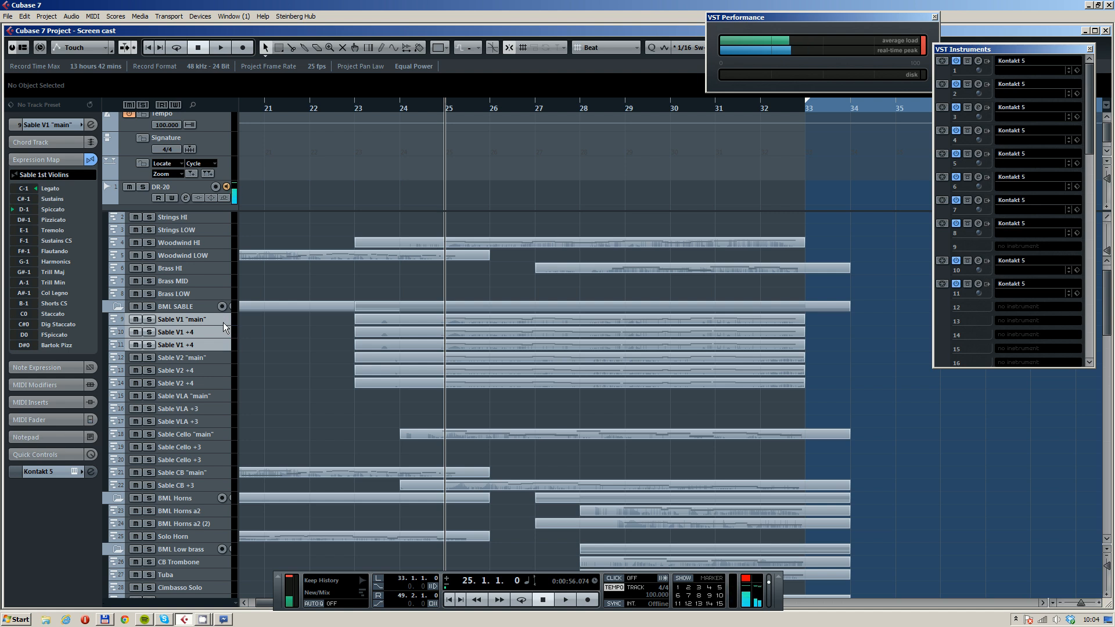
Compare the Orkester group with and without its FX 1-2 send in the MixConsole, leaving the send active
key(F3)
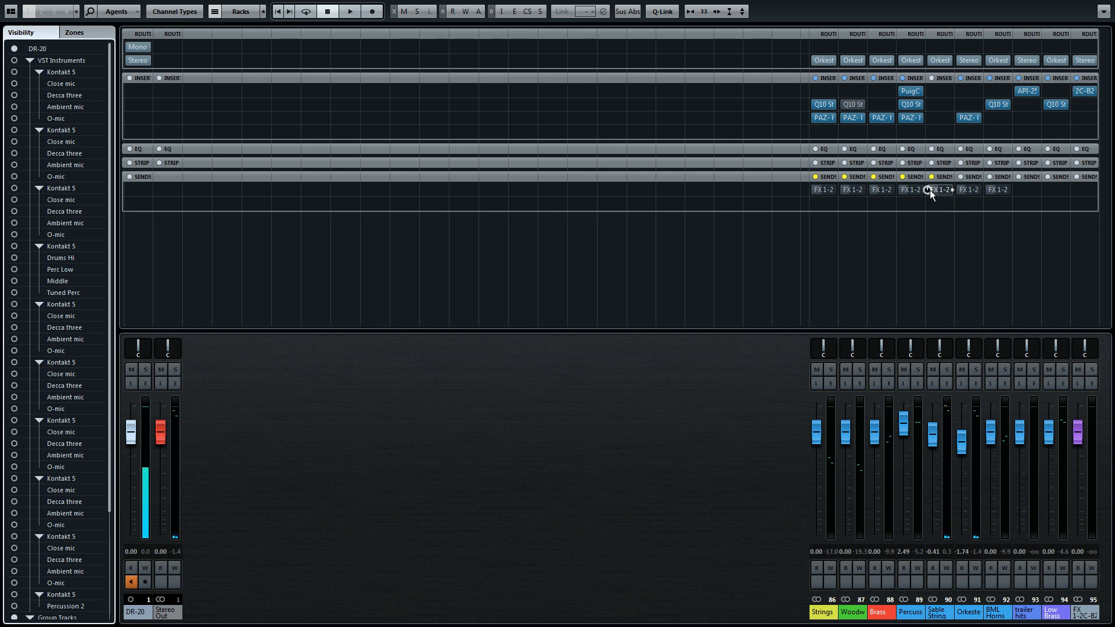
click(962, 192)
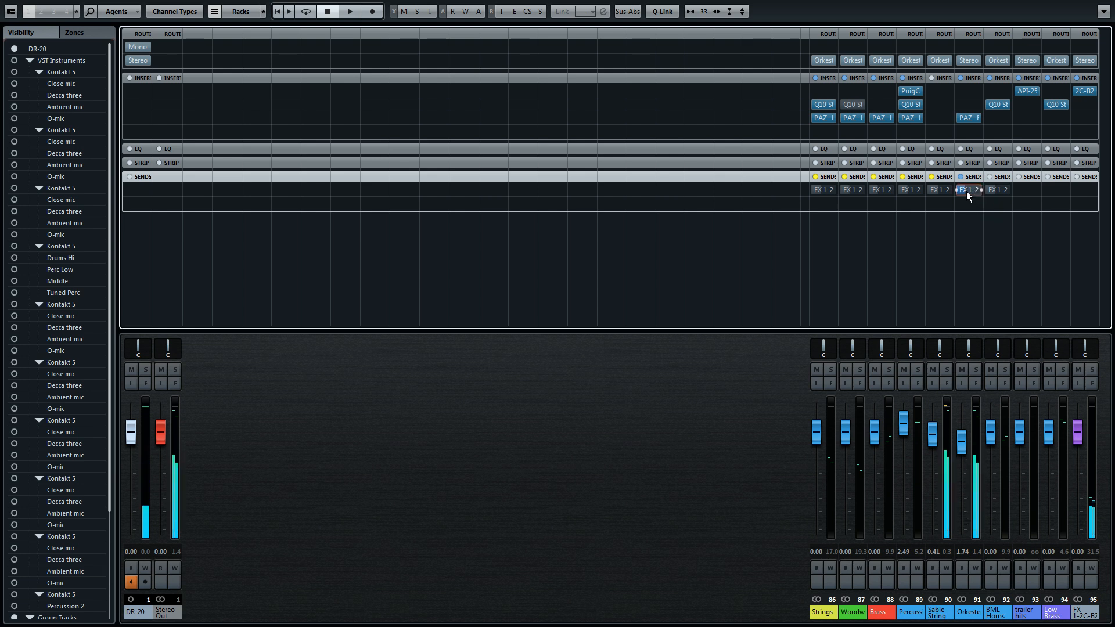
click(959, 190)
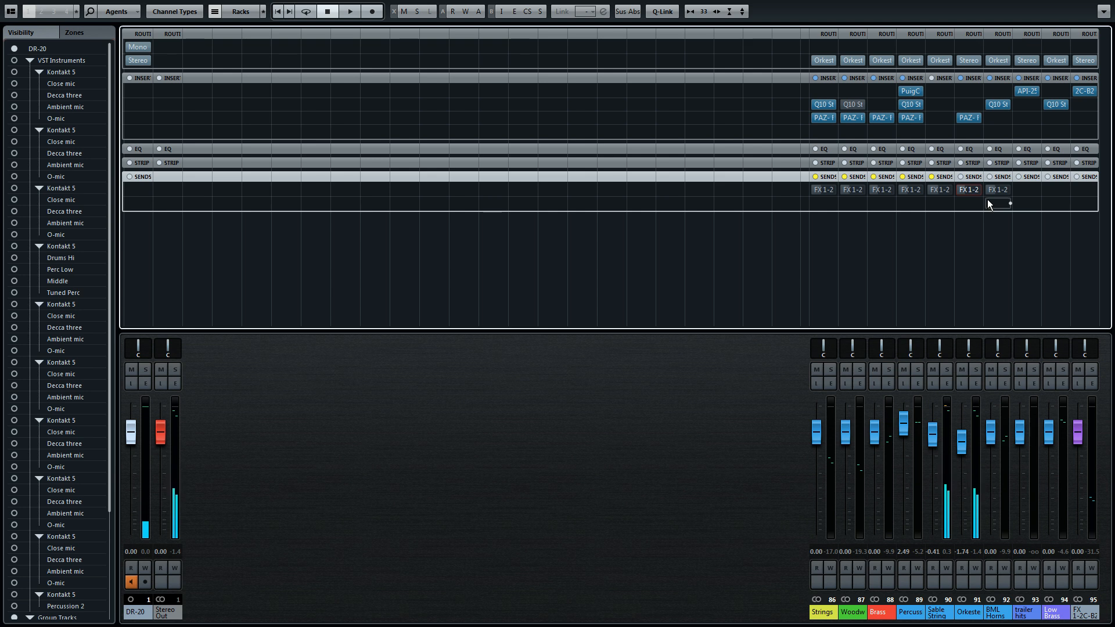
click(962, 194)
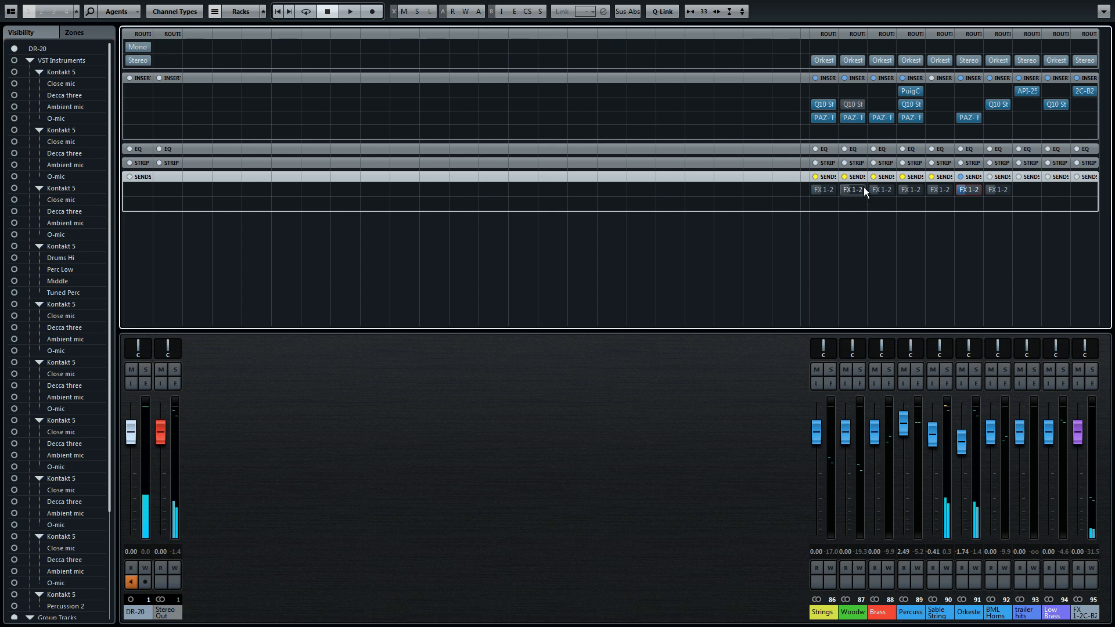
Show the whole arrangement in the project window and play it from around bar 2
key(F3)
drag(304, 110, 215, 113)
key(g)
key(g)
key(g)
key(g)
key(g)
key(g)
click(266, 110)
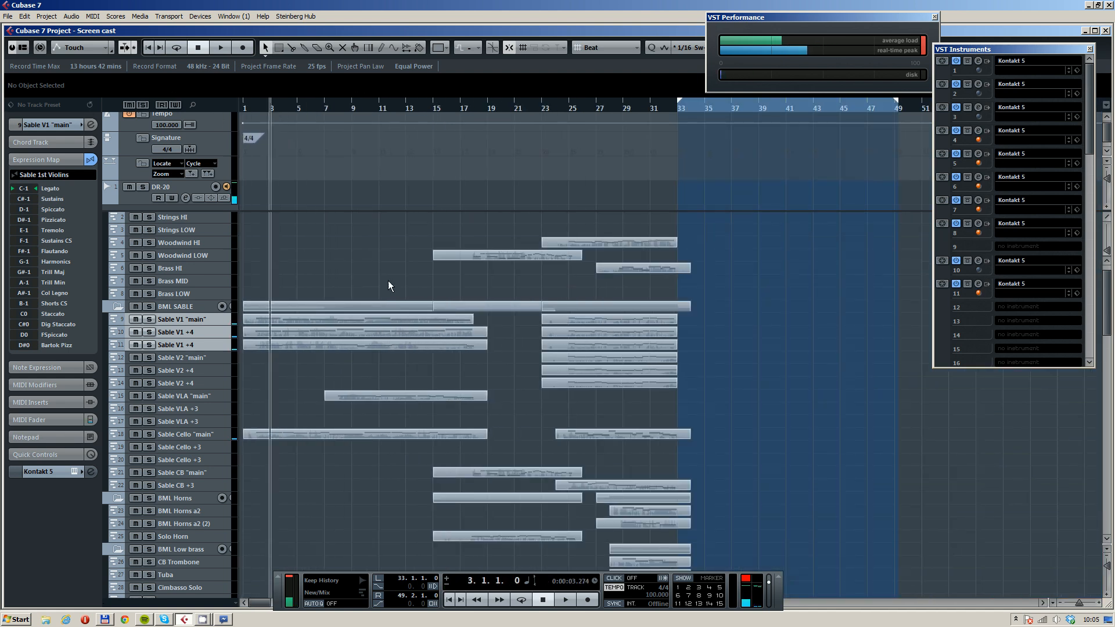
click(262, 108)
key(space)
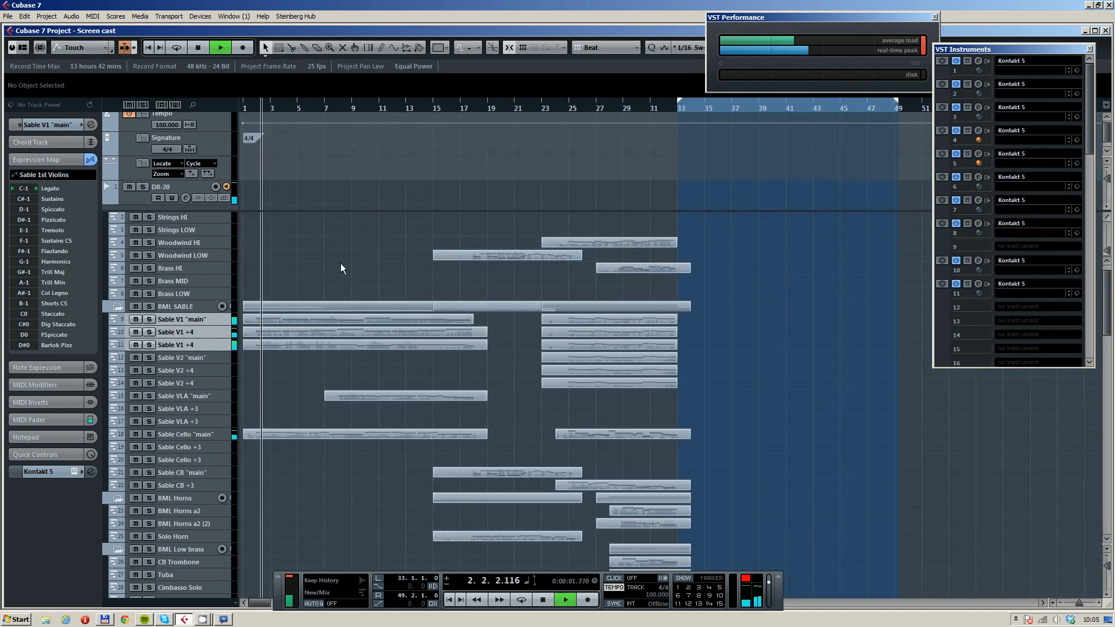
Play the arrangement from bar 25, check the group channel meters in the MixConsole, and stop playback in the project window
drag(485, 110, 569, 109)
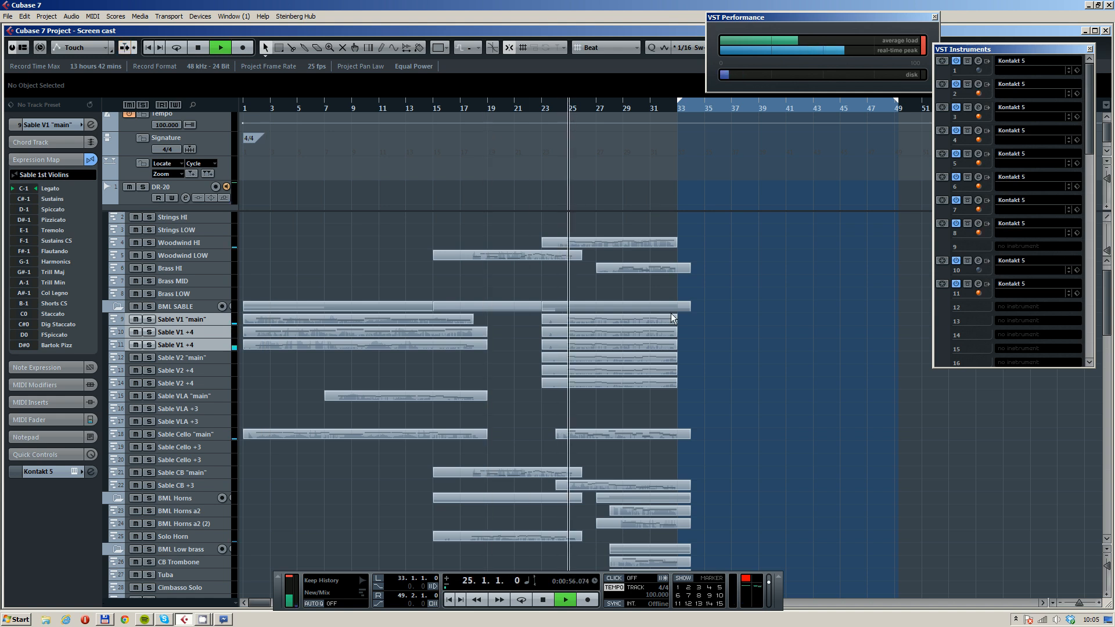
key(F3)
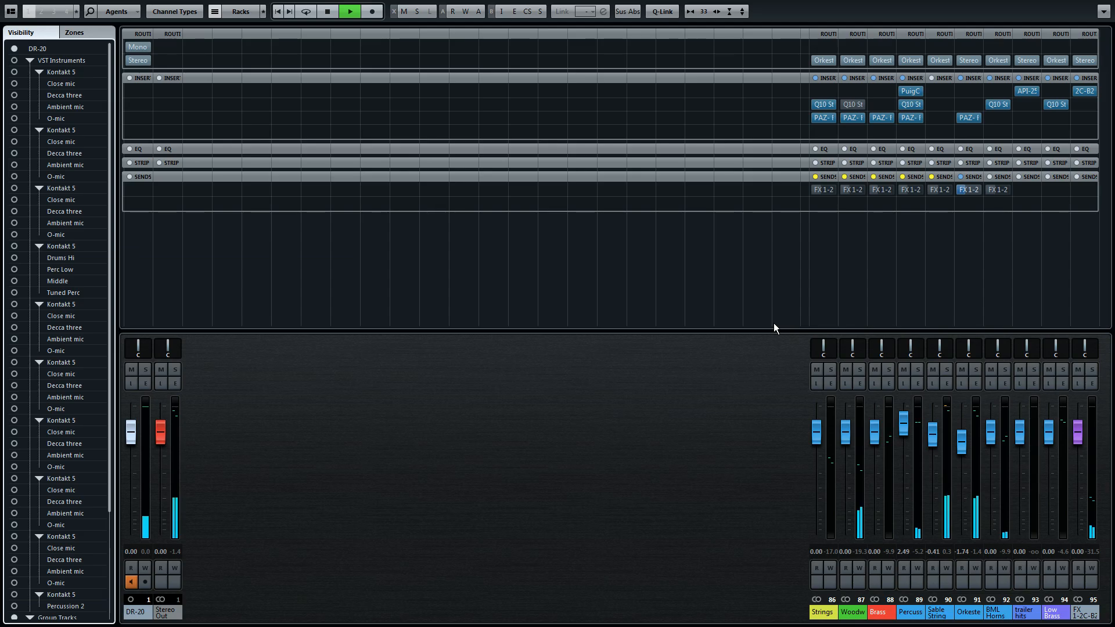
click(718, 414)
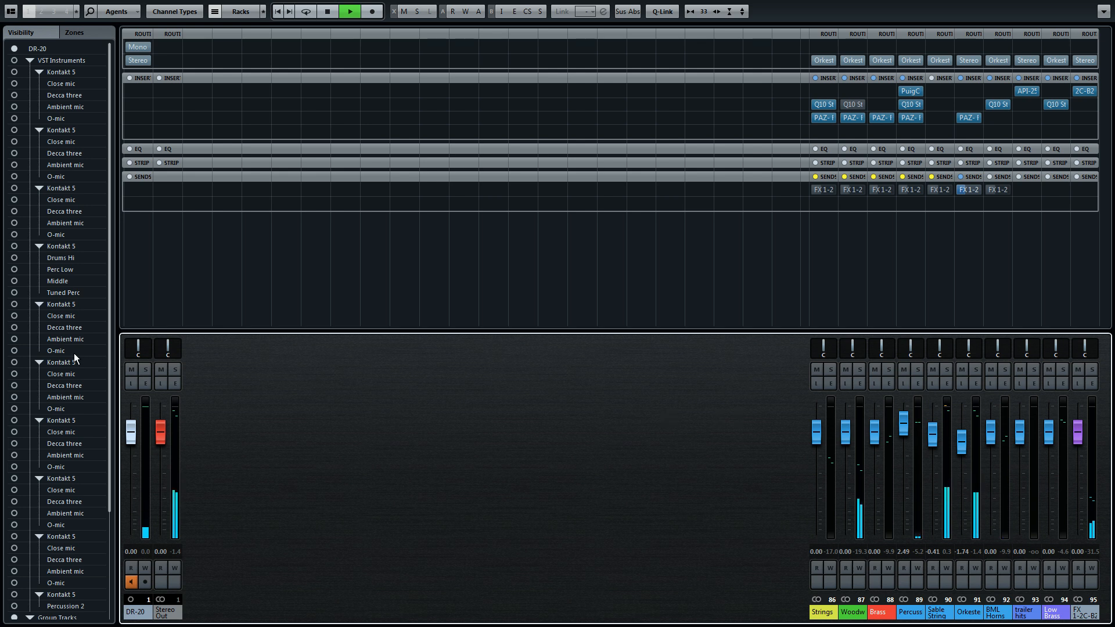
scroll(76, 355, down, 4)
key(F3)
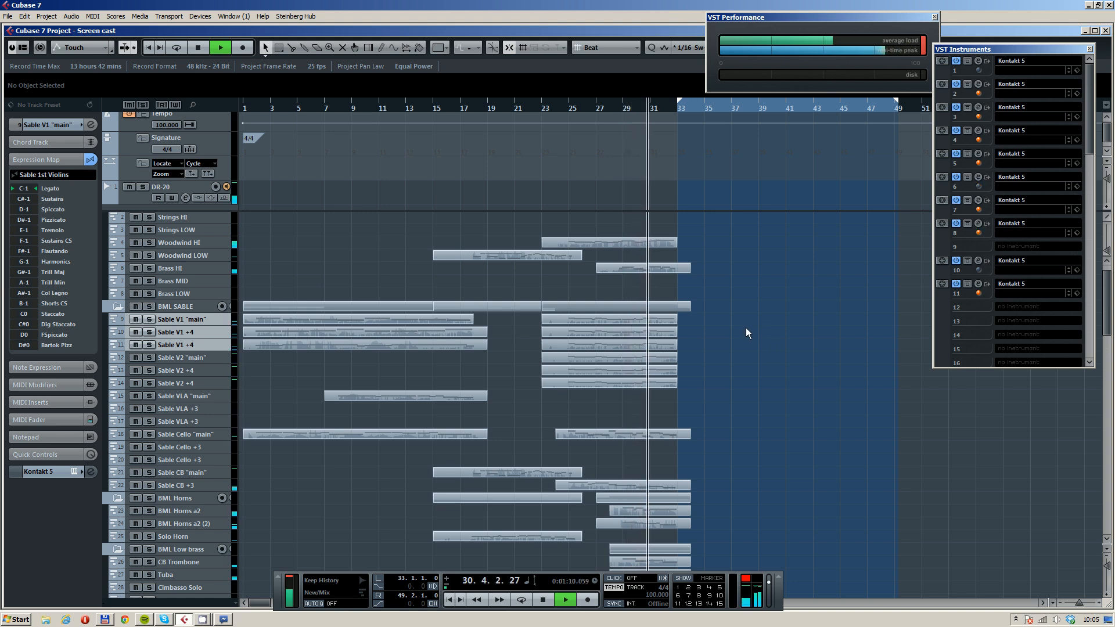
key(F3)
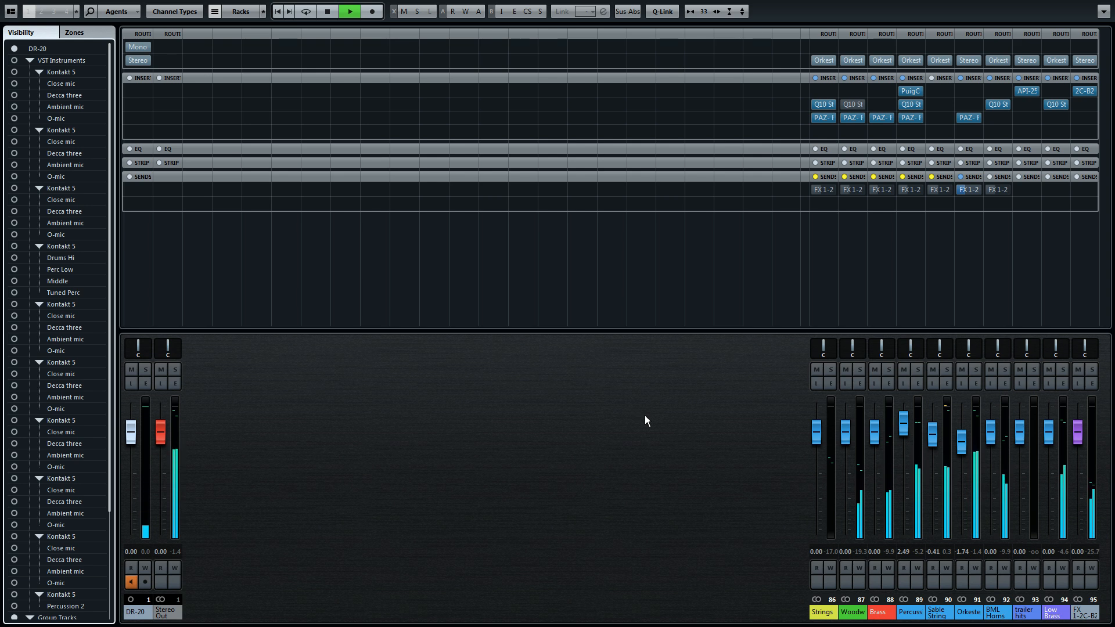
key(F3)
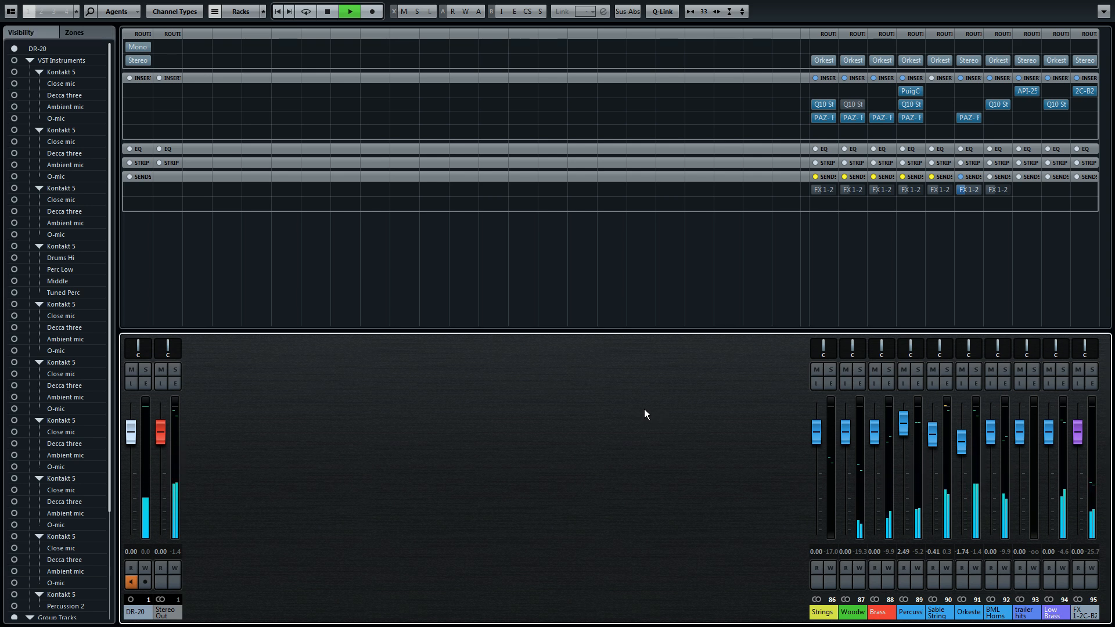
key(g)
key(g)
scroll(750, 306, right, 2)
scroll(750, 305, down, 1)
key(space)
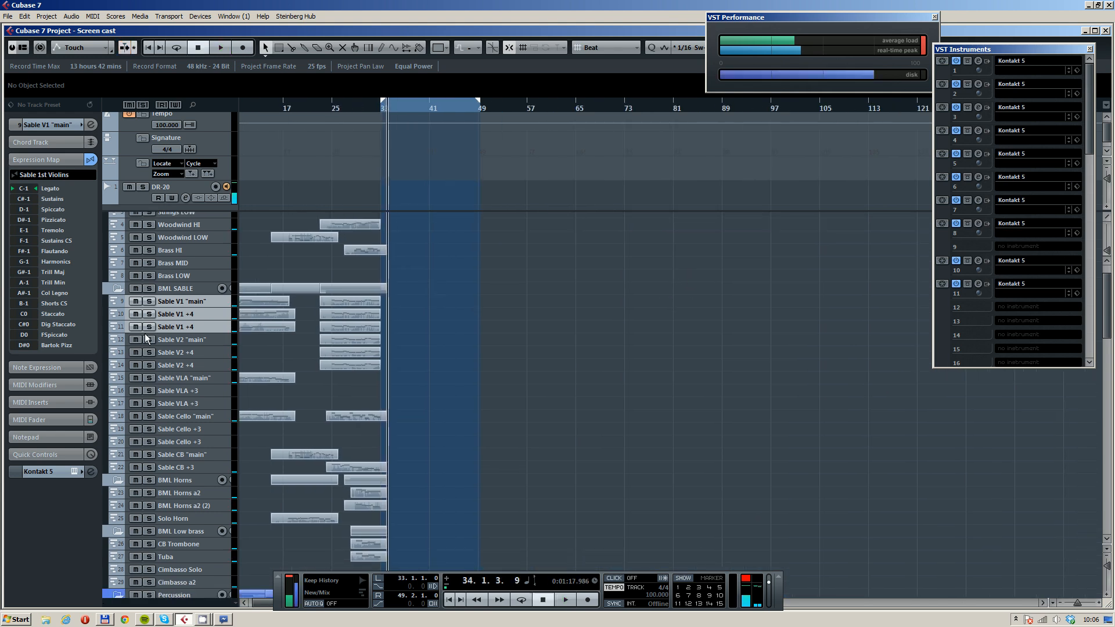
Select the string tracks from Sable V1 "main" through Sable CB +3 and examine their parts in the arrangement
shift+click(192, 468)
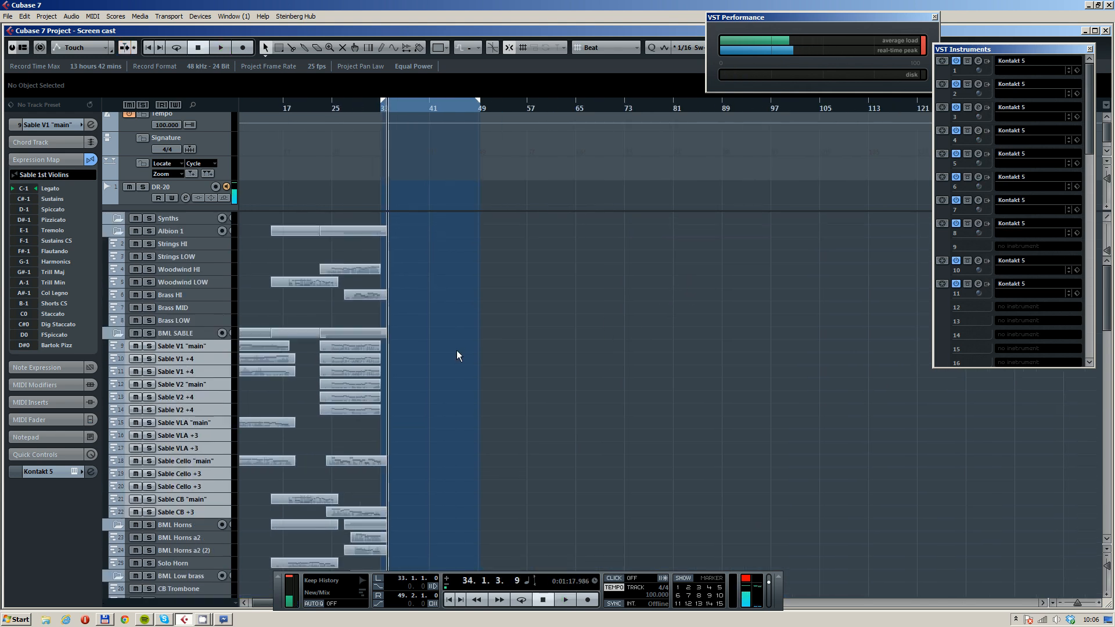
scroll(456, 351, up, 3)
scroll(398, 296, left, 2)
scroll(398, 296, down, 10)
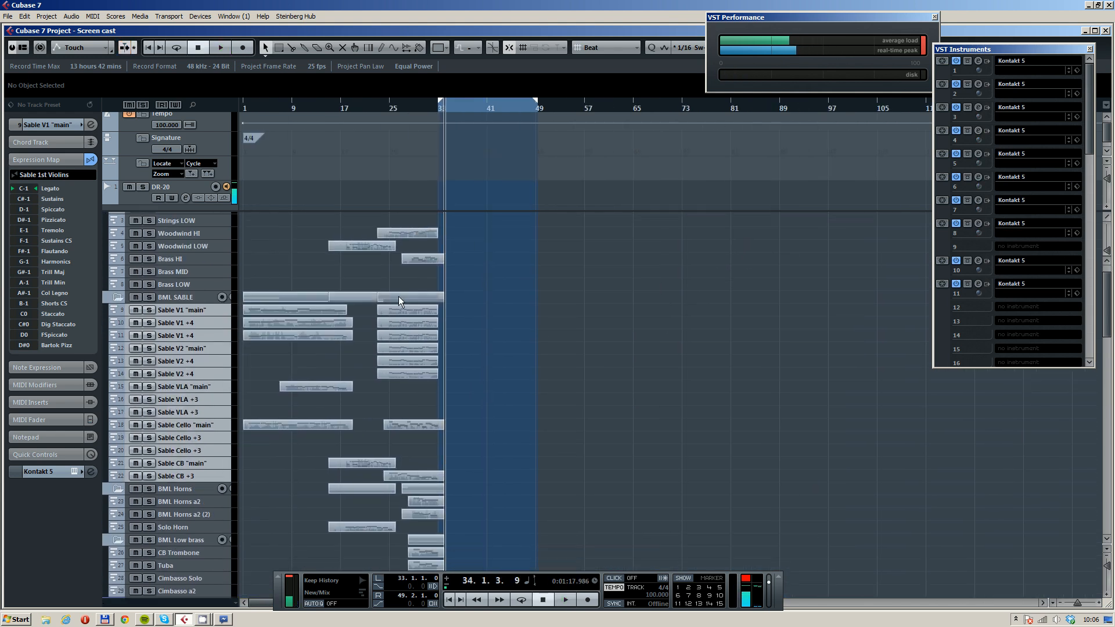
scroll(399, 298, up, 10)
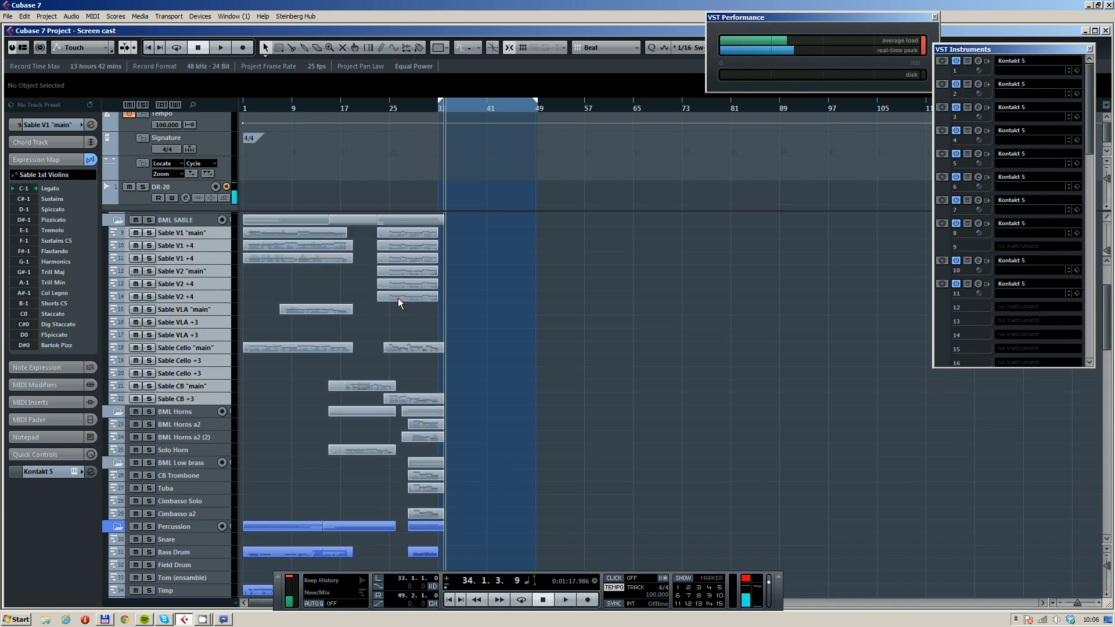
Set the locator range from bar 1 to 34.4.1 so it spans the recorded arrangement
alt+click(448, 107)
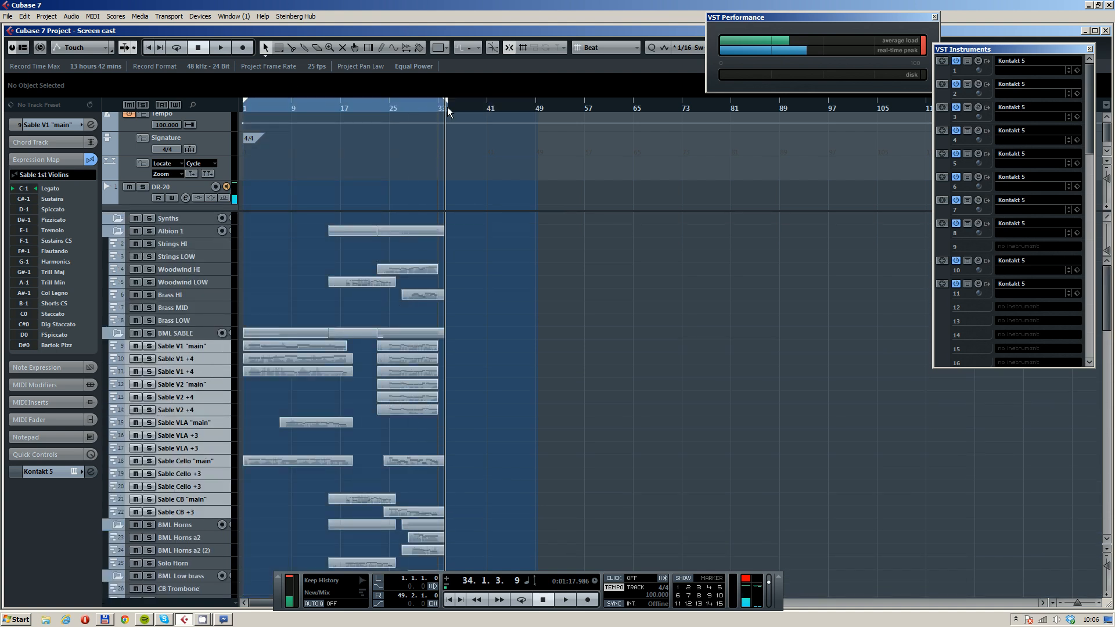
scroll(427, 288, up, 5)
scroll(445, 252, down, 5)
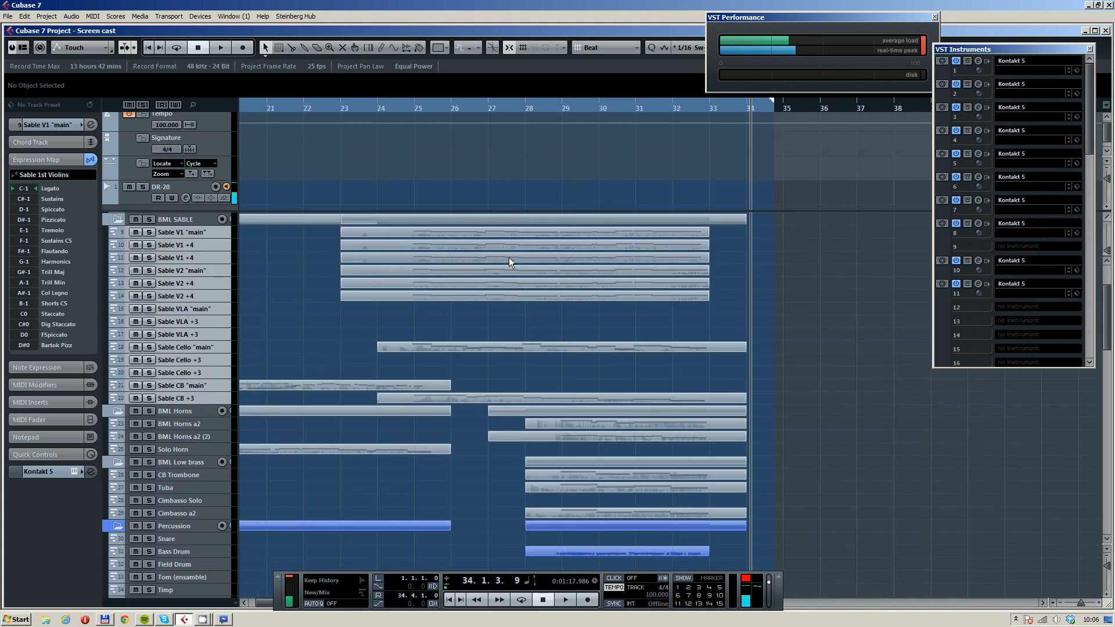
Select the Woodwind HI track and look through the track list from the orchestral sections down to the VST Instruments folder
click(160, 269)
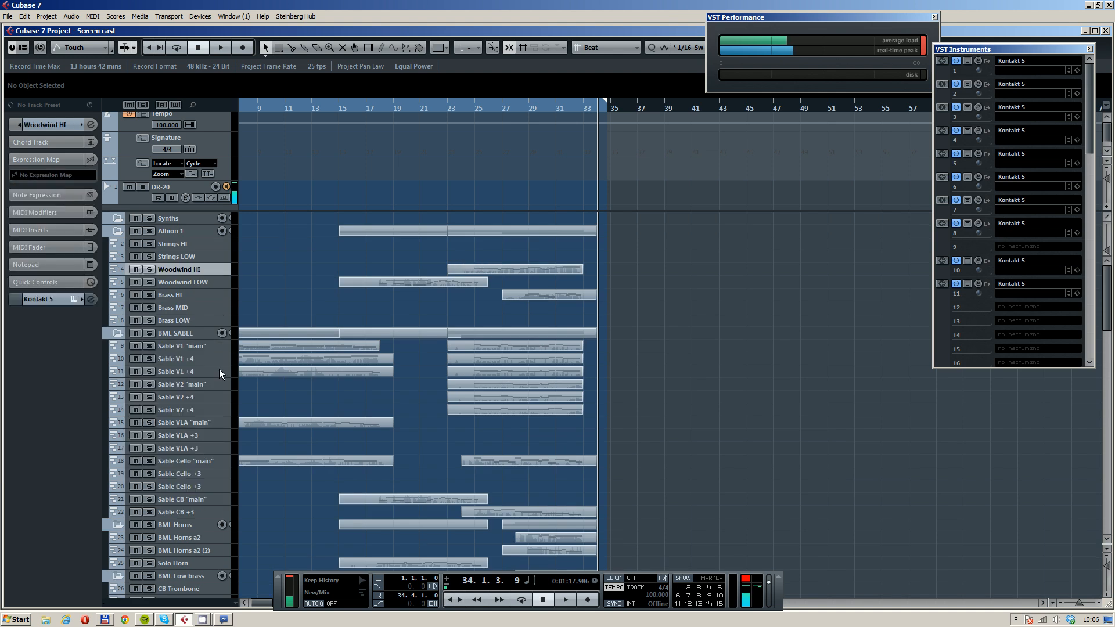
scroll(441, 281, down, 3)
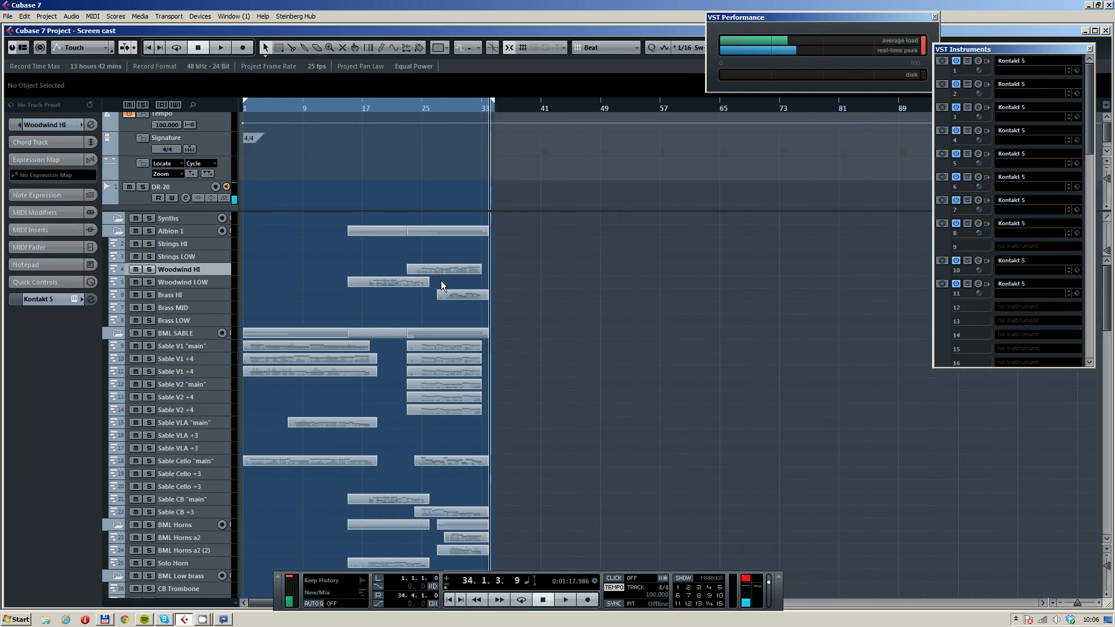
scroll(266, 302, down, 10)
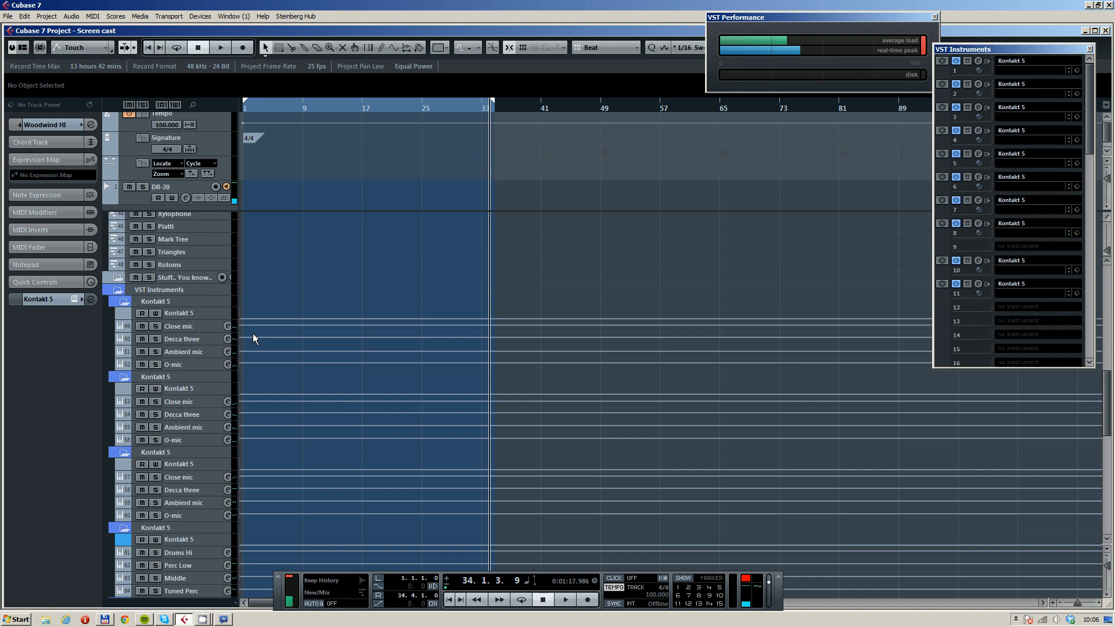
scroll(252, 333, down, 7)
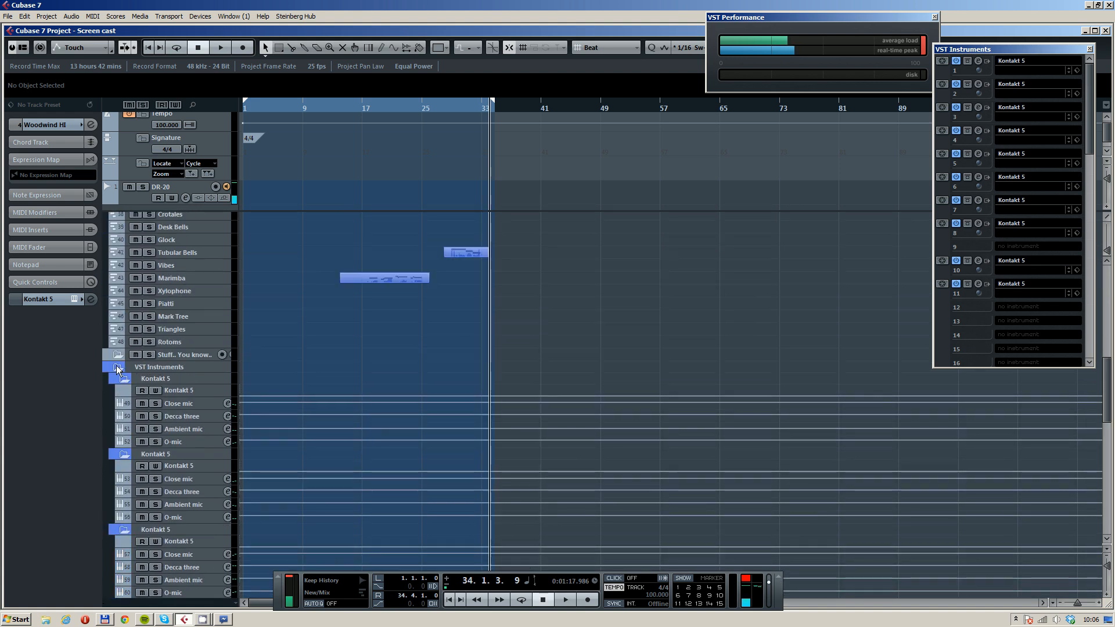
scroll(301, 378, up, 2)
scroll(285, 388, up, 14)
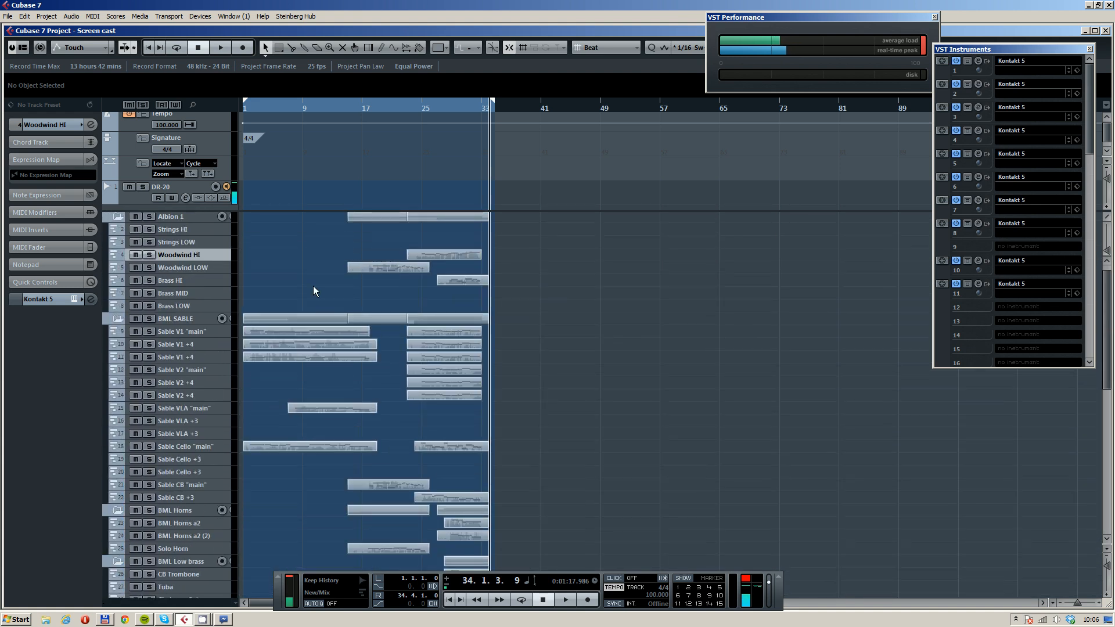
click(202, 619)
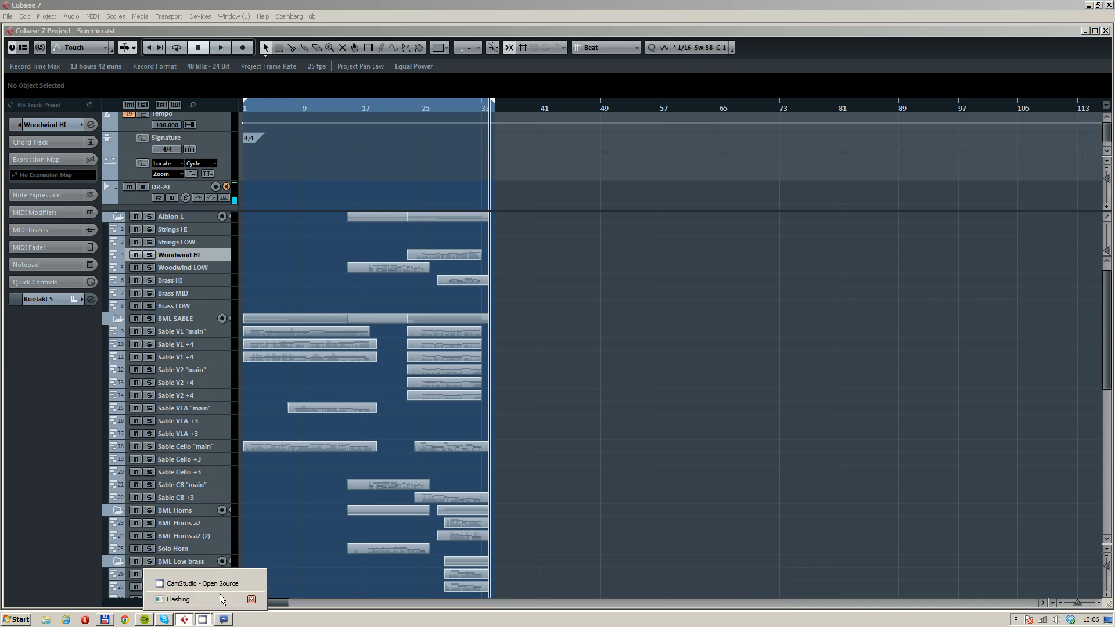